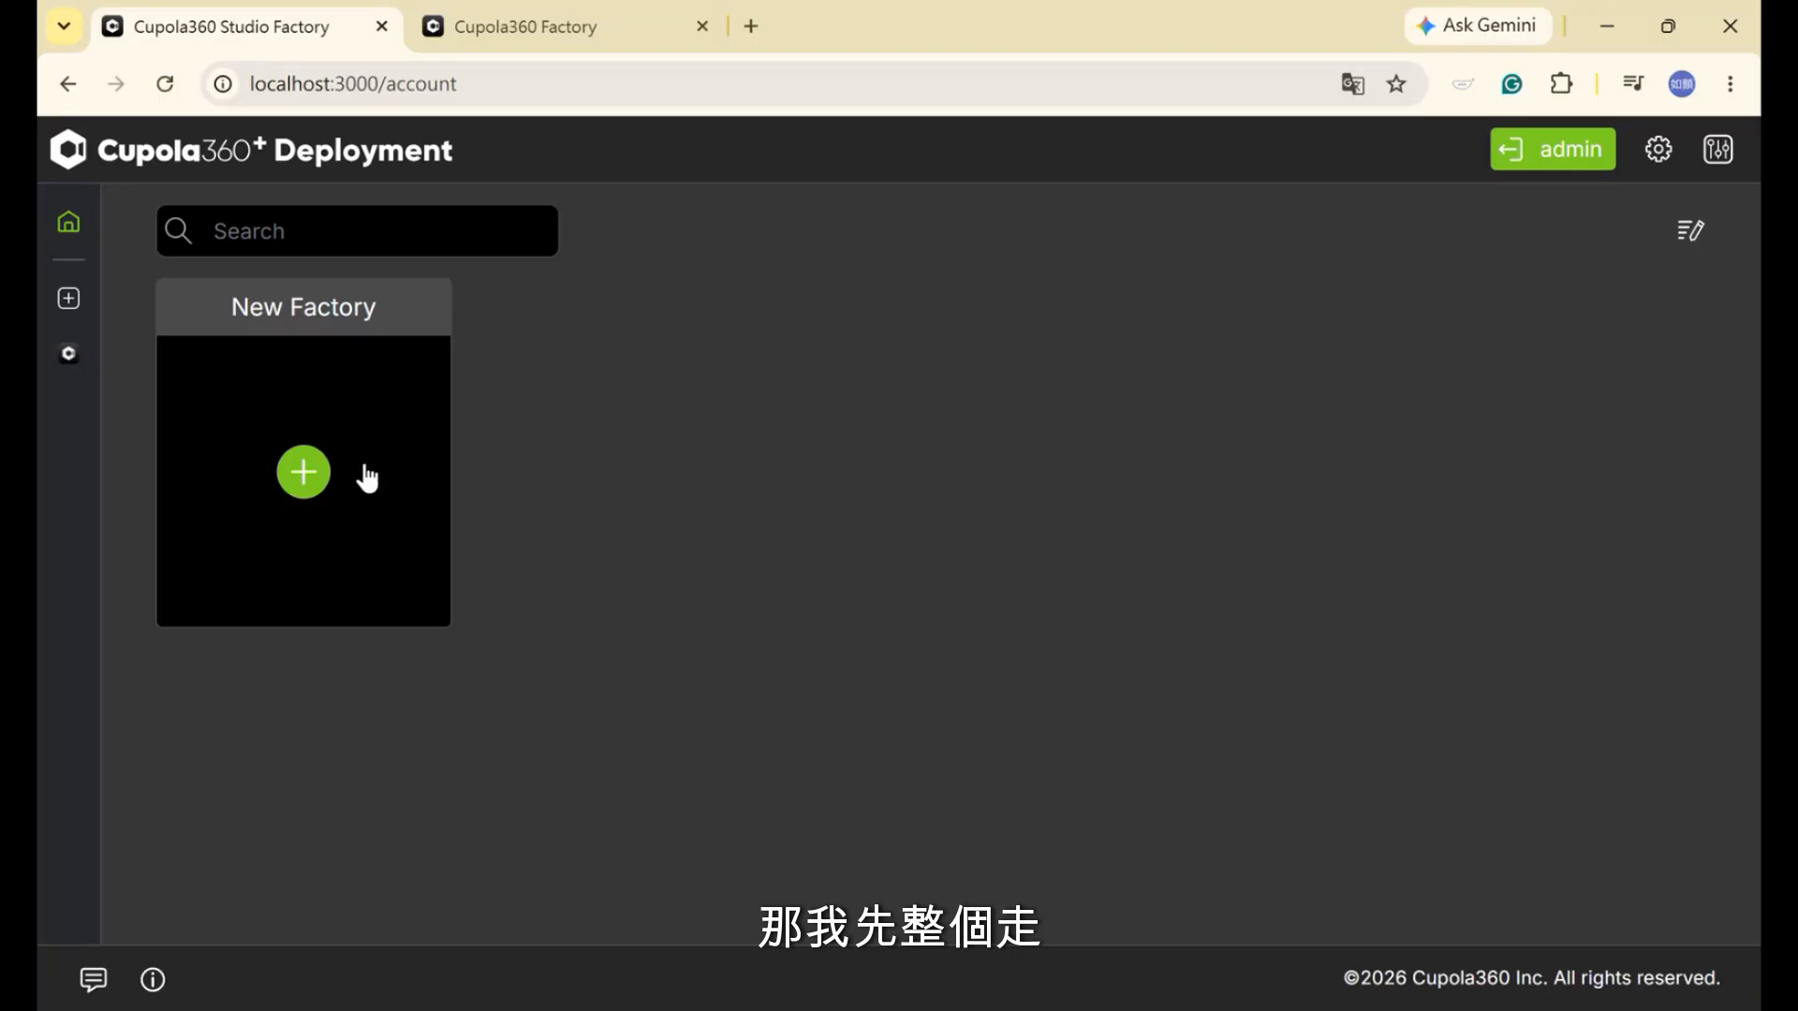
Create Factory1 from the School floor plan image and bring up a blank new-camera form
left_click(333, 453)
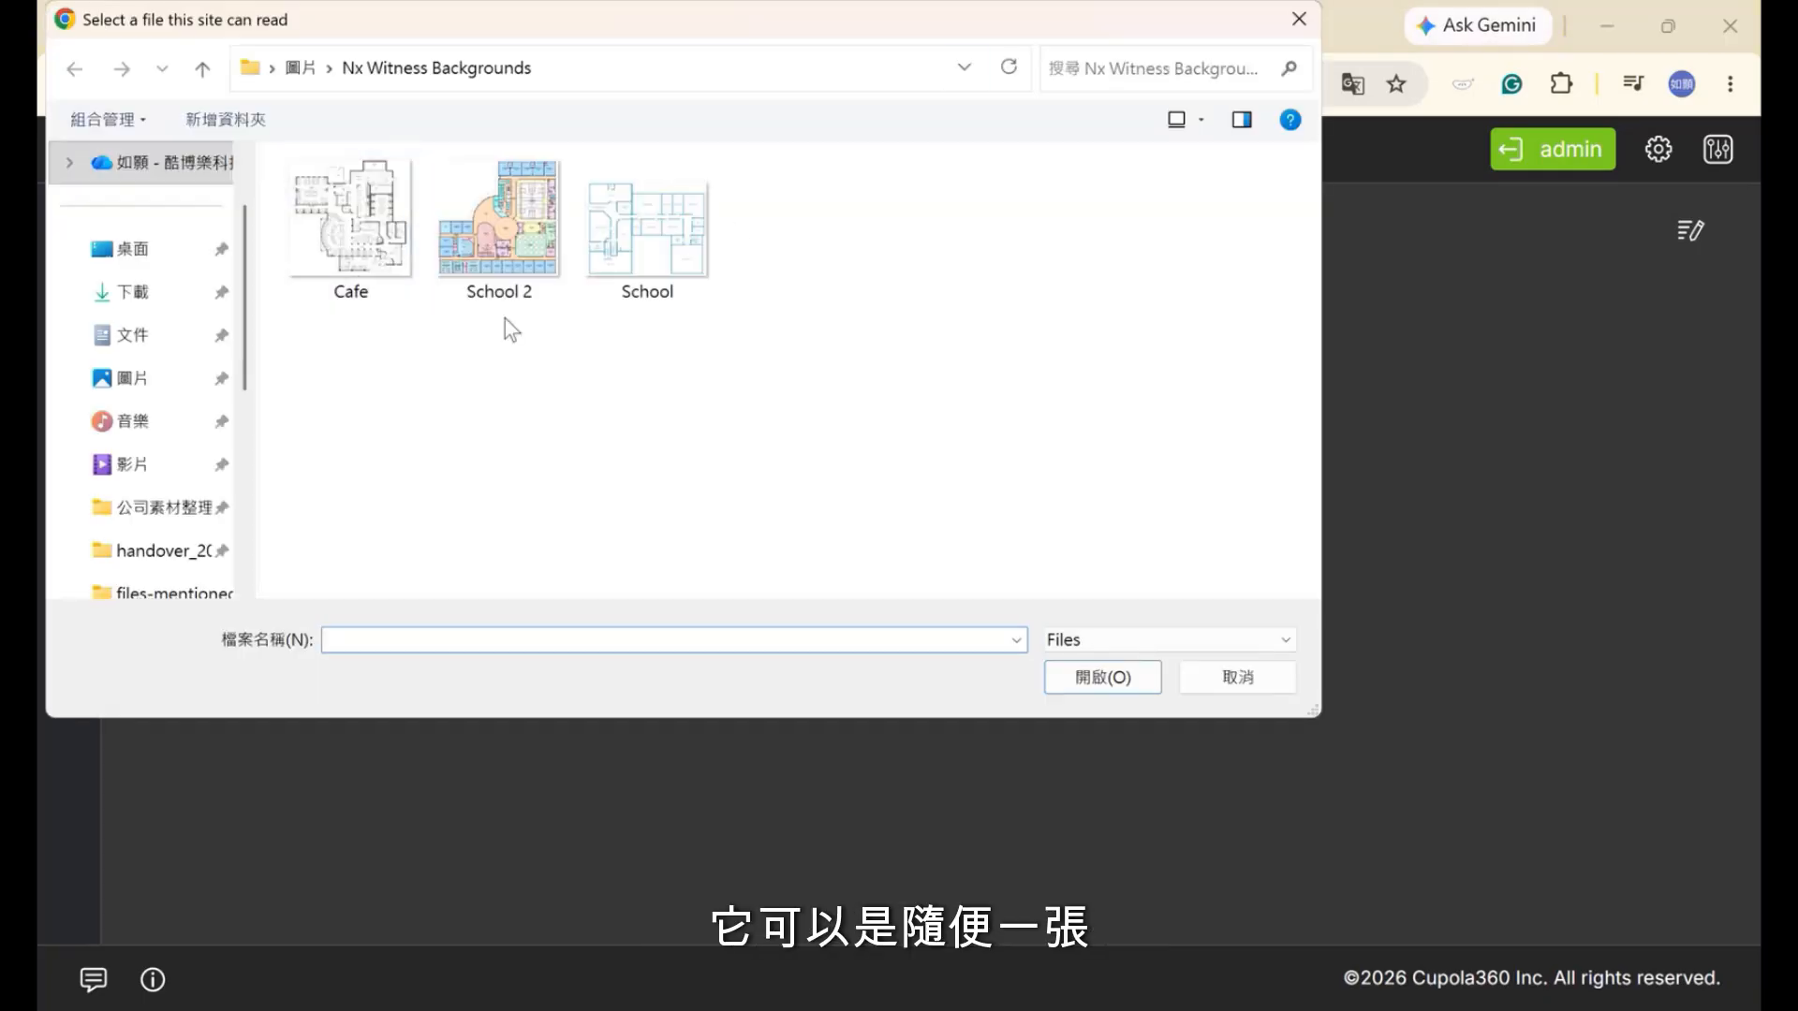
double_click(603, 248)
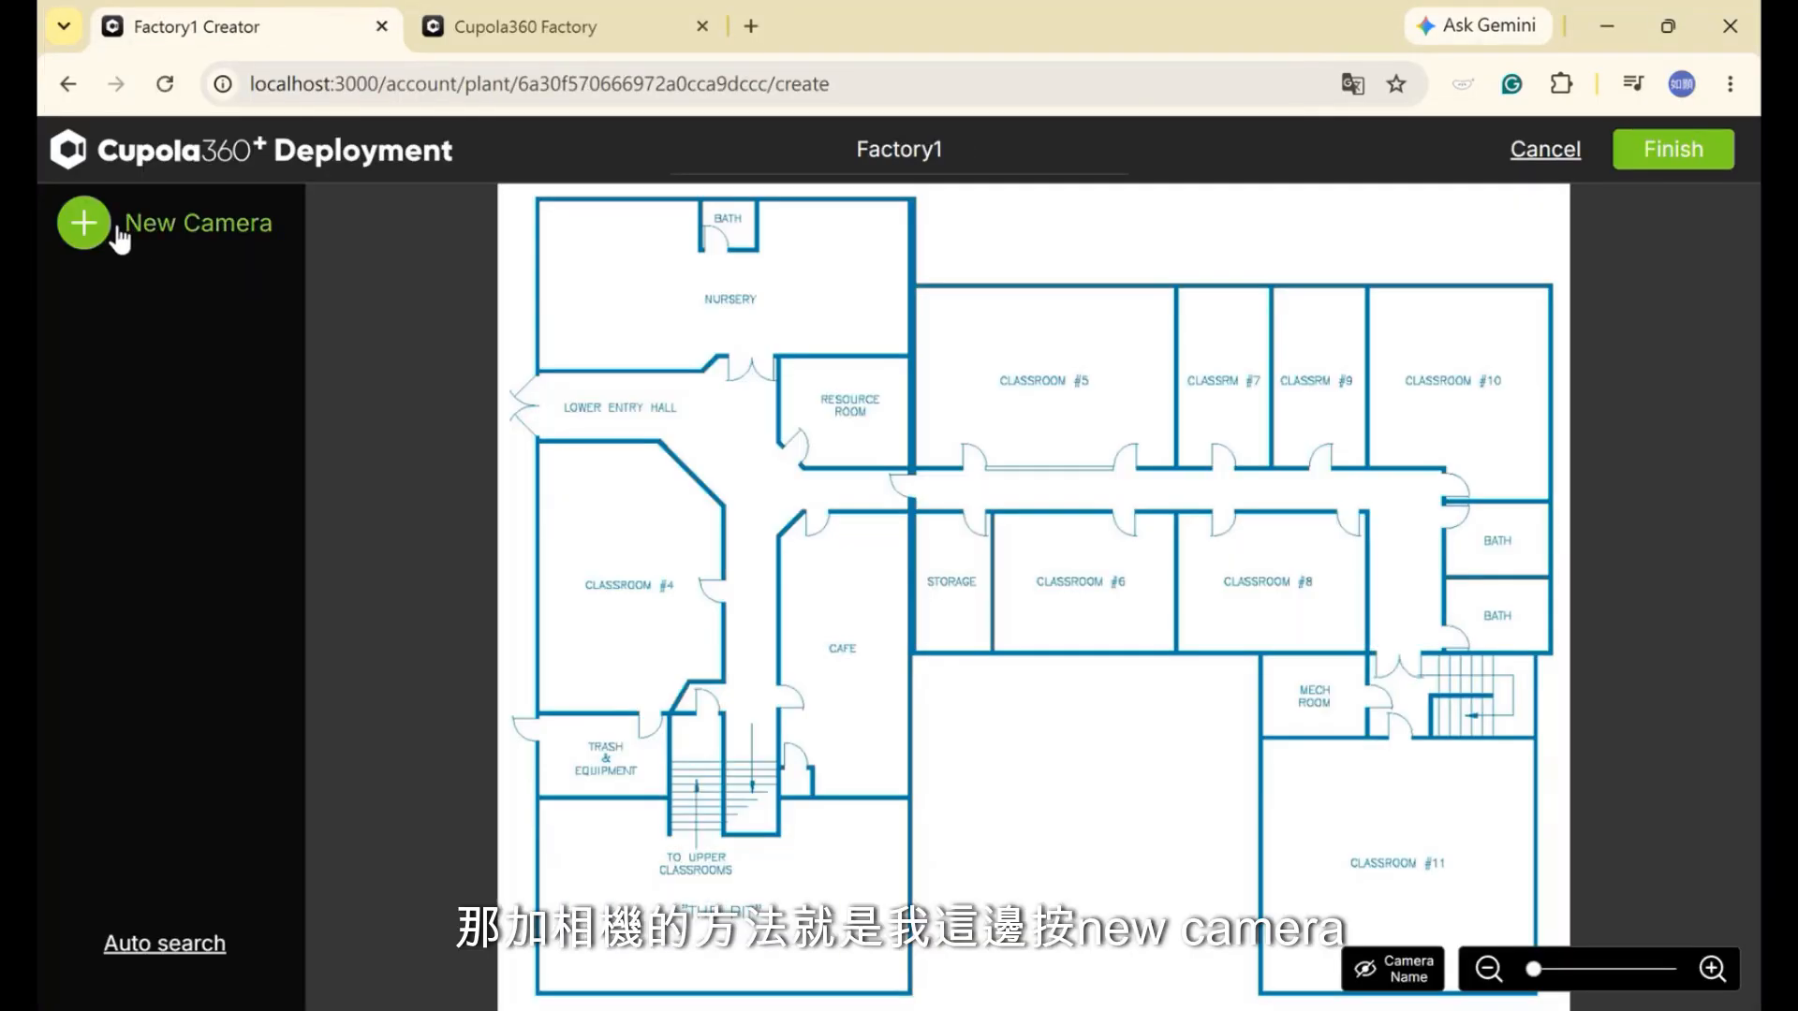
left_click(114, 229)
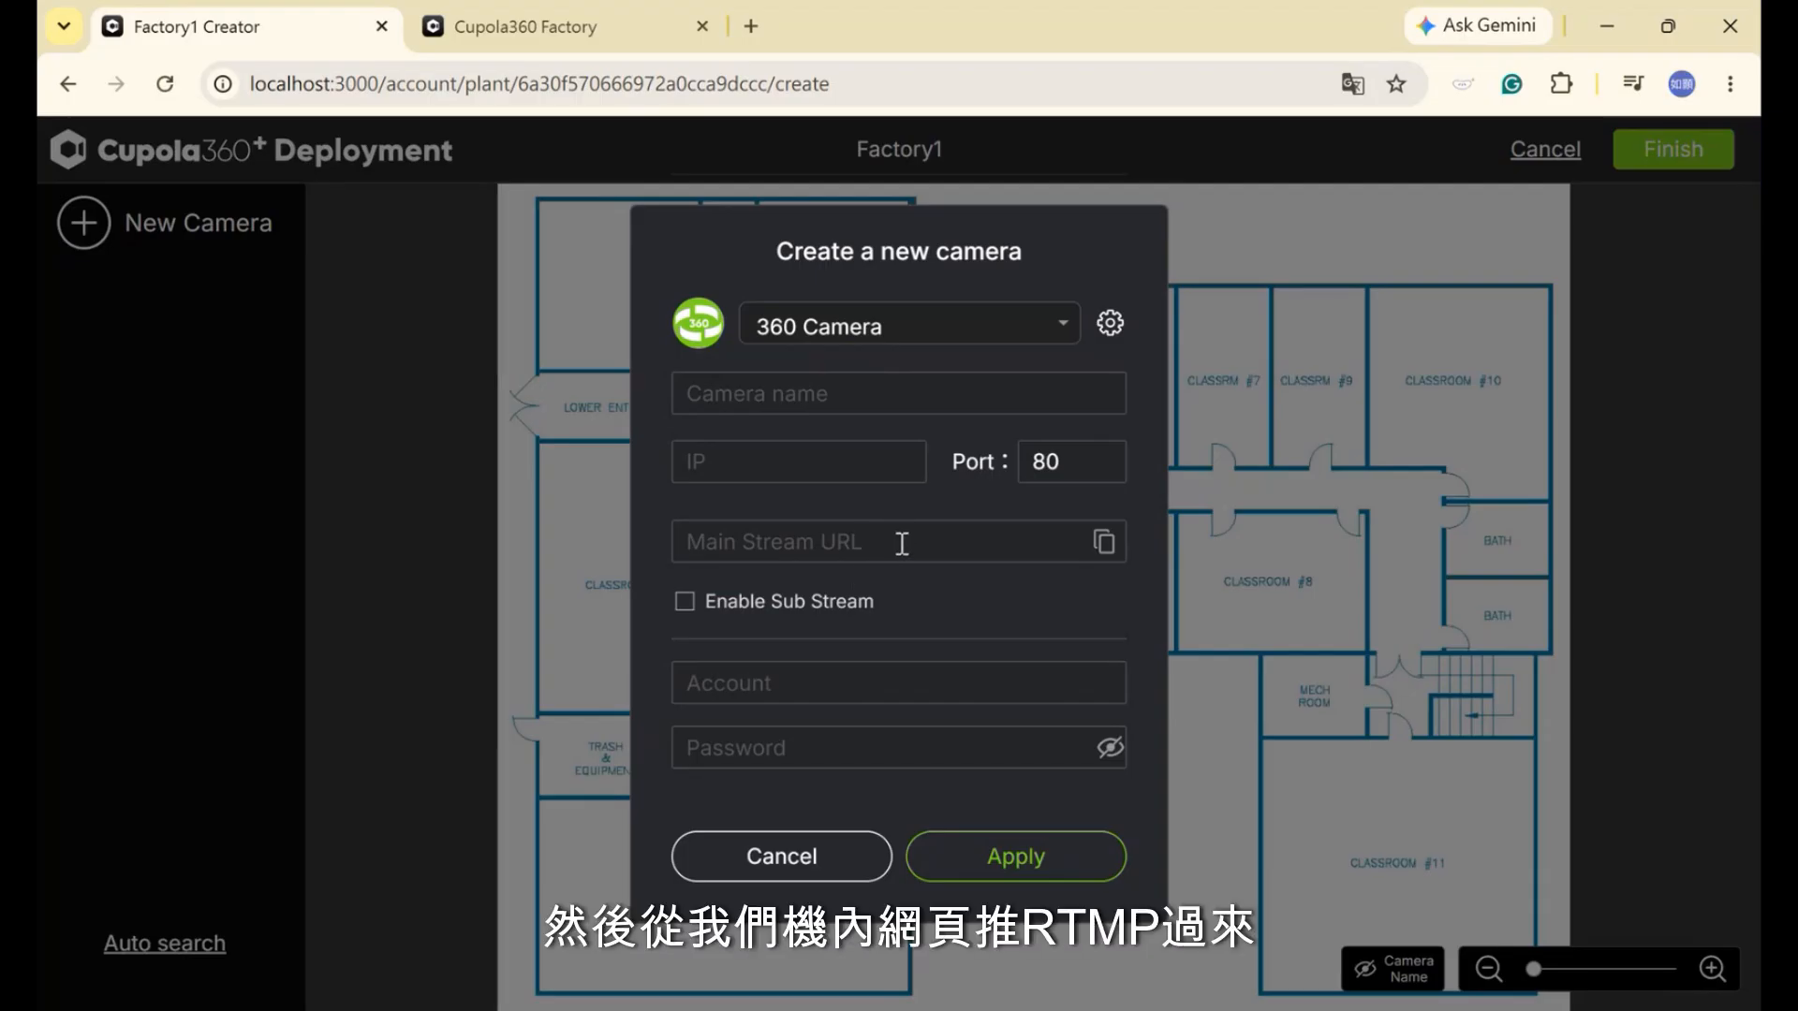
Add camera 'Test' at 192.168.1.100 with its login account and password, dismissing Chrome's password alert
left_click(889, 410)
type("Test")
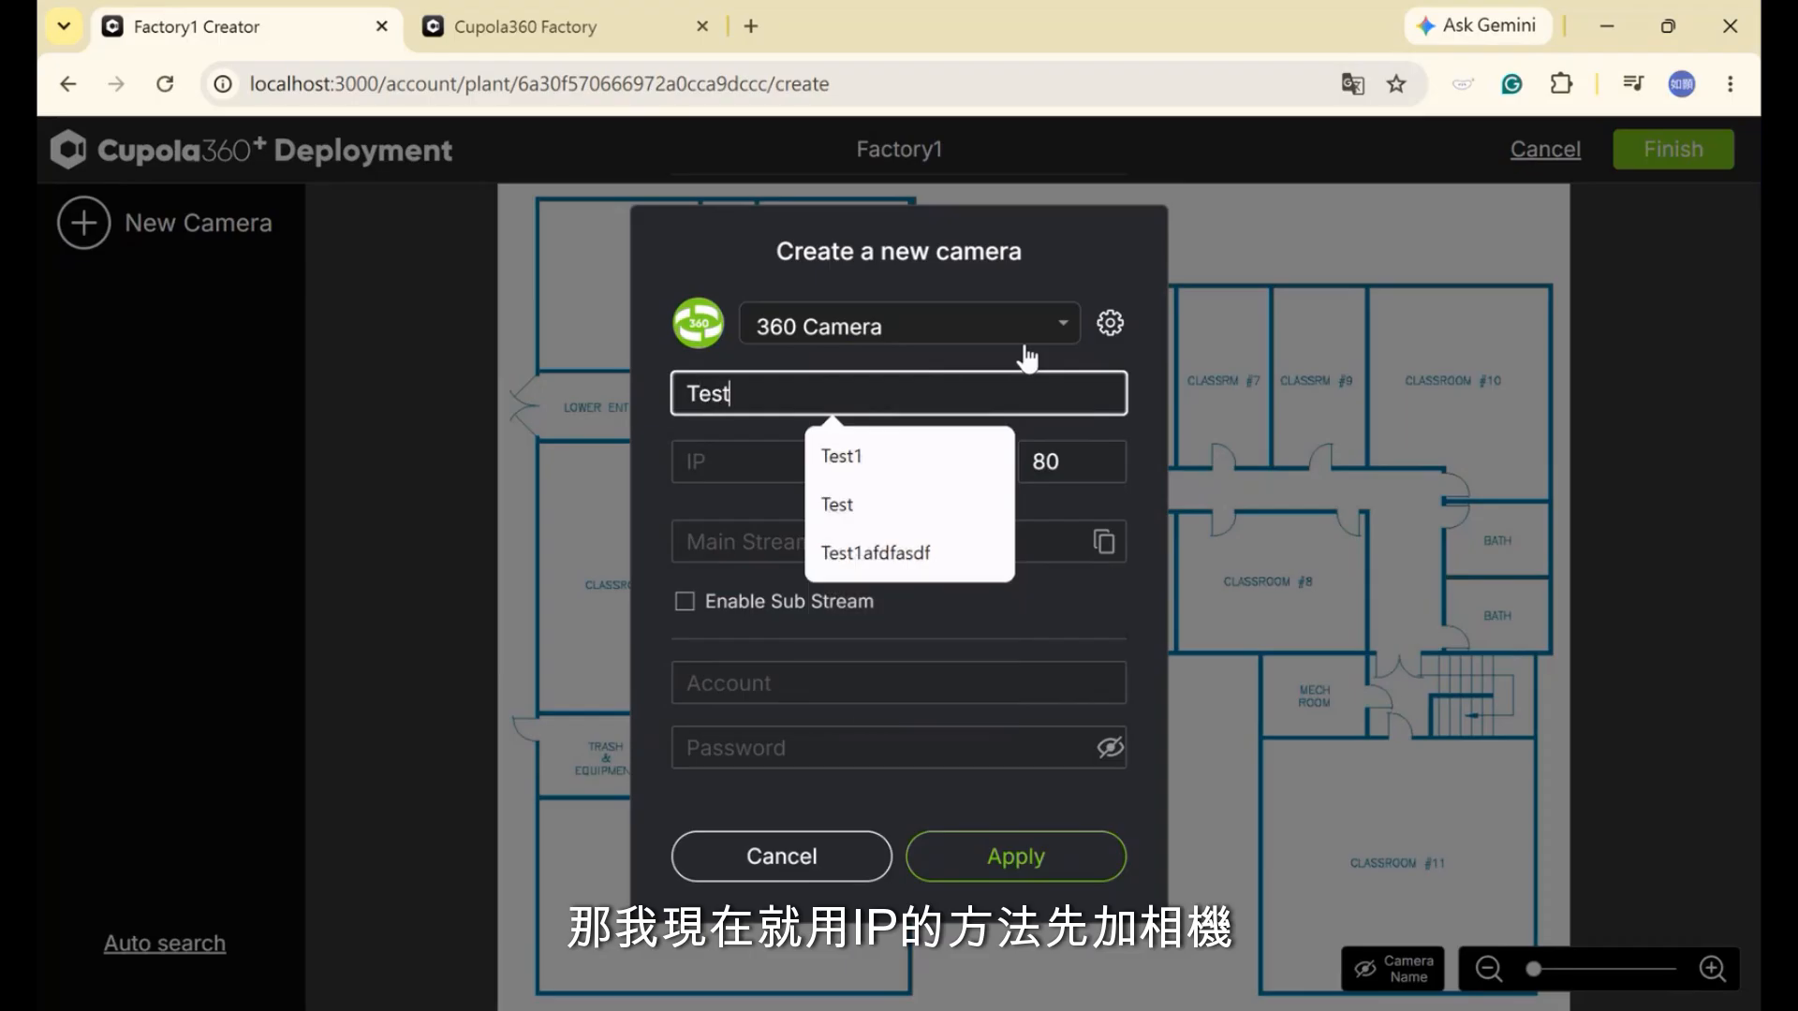
key("Tab")
type("192.1")
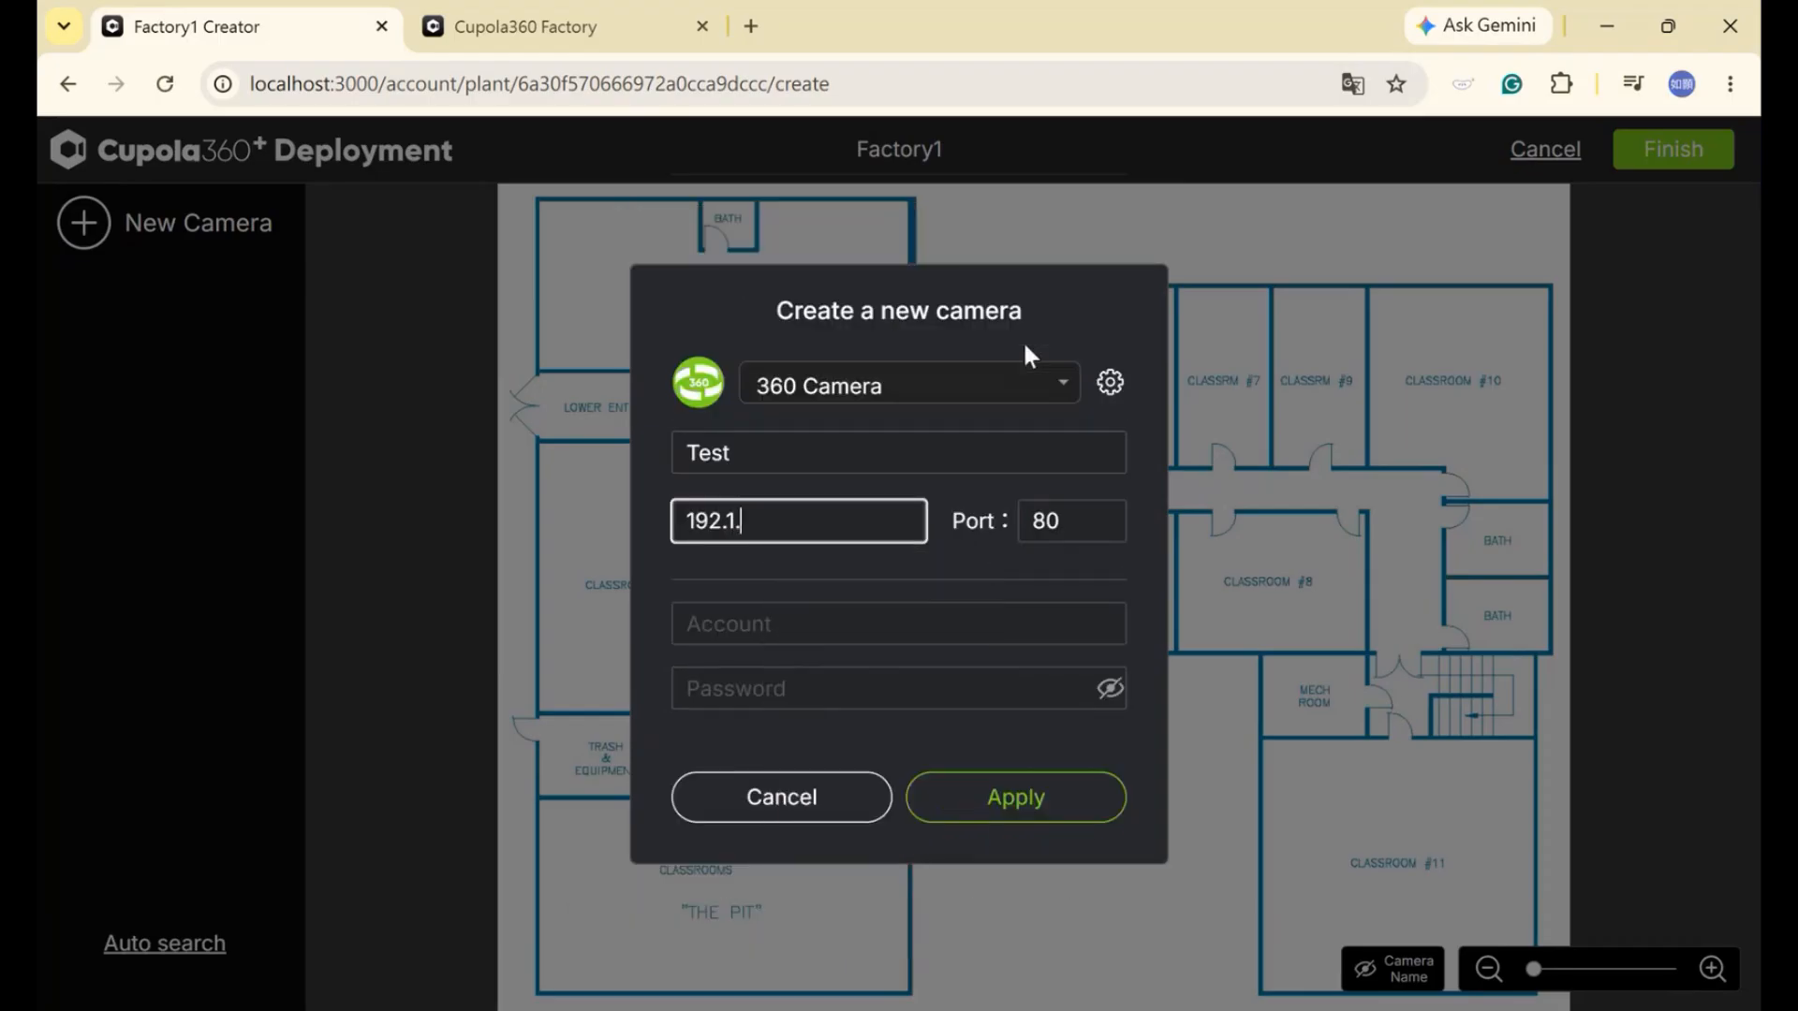
type("68.1.")
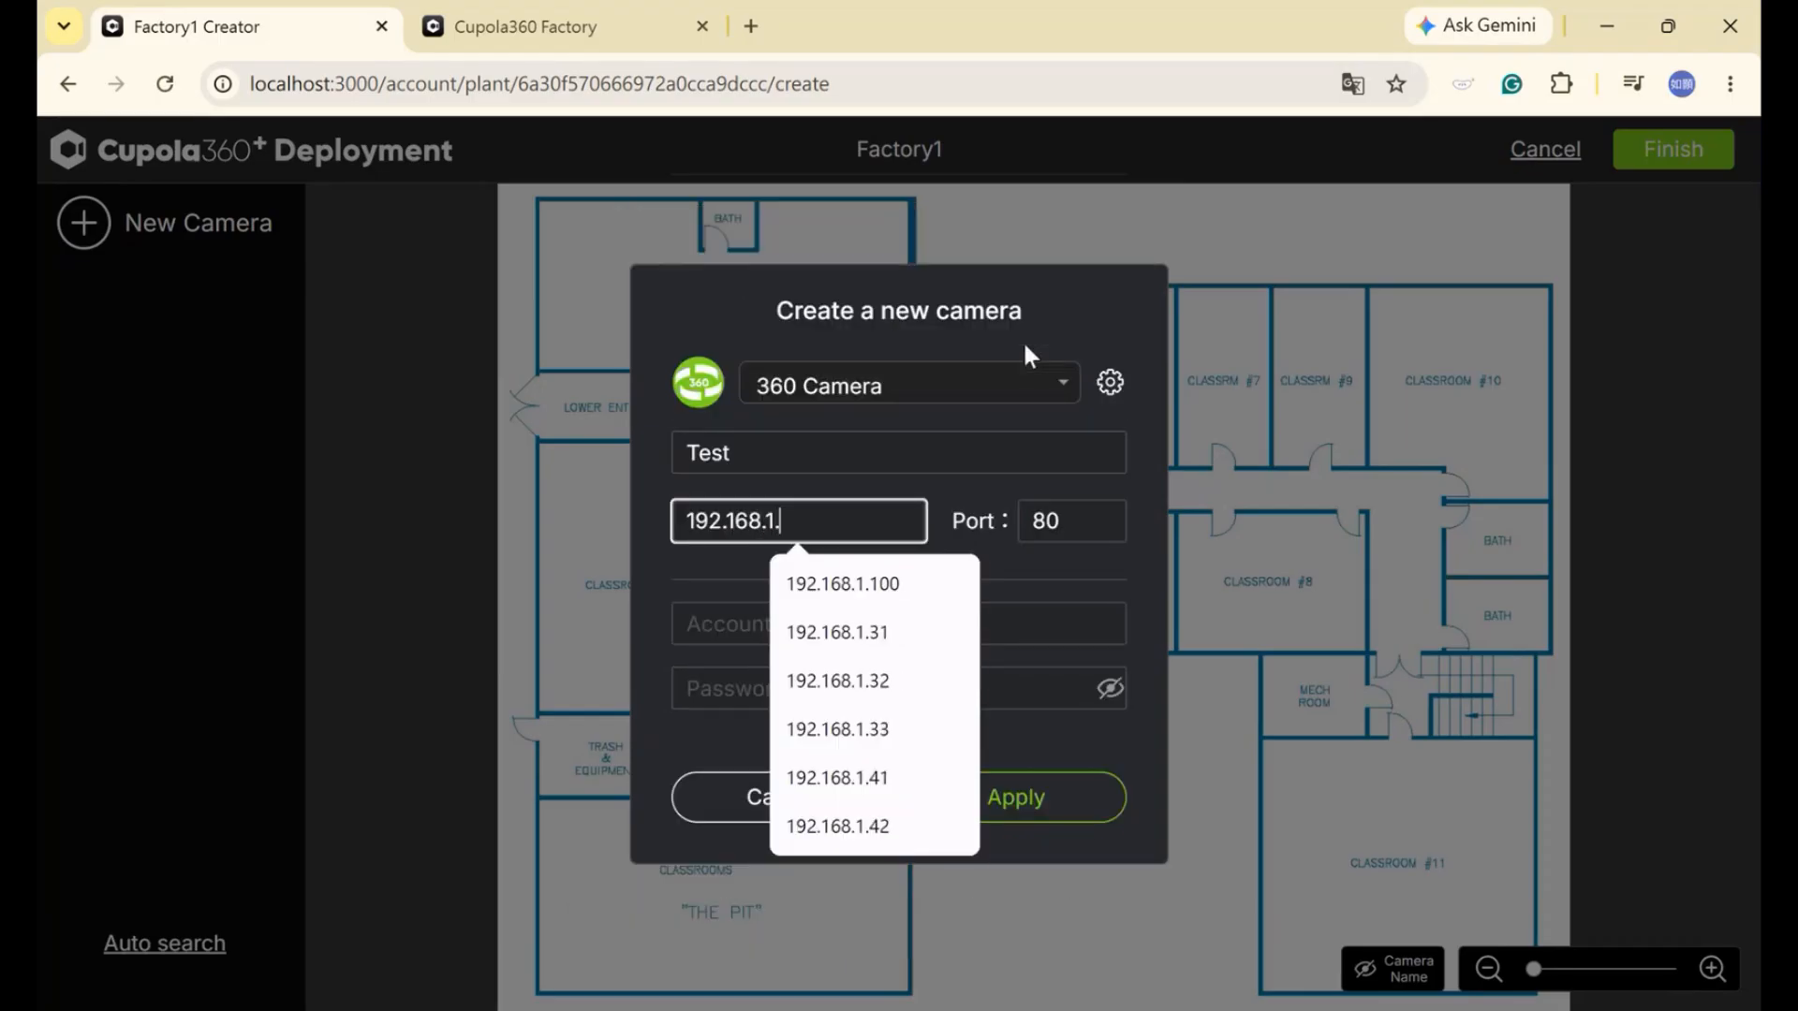
type("100")
key("Tab")
key("Tab")
type("admin")
key("Tab")
type("123")
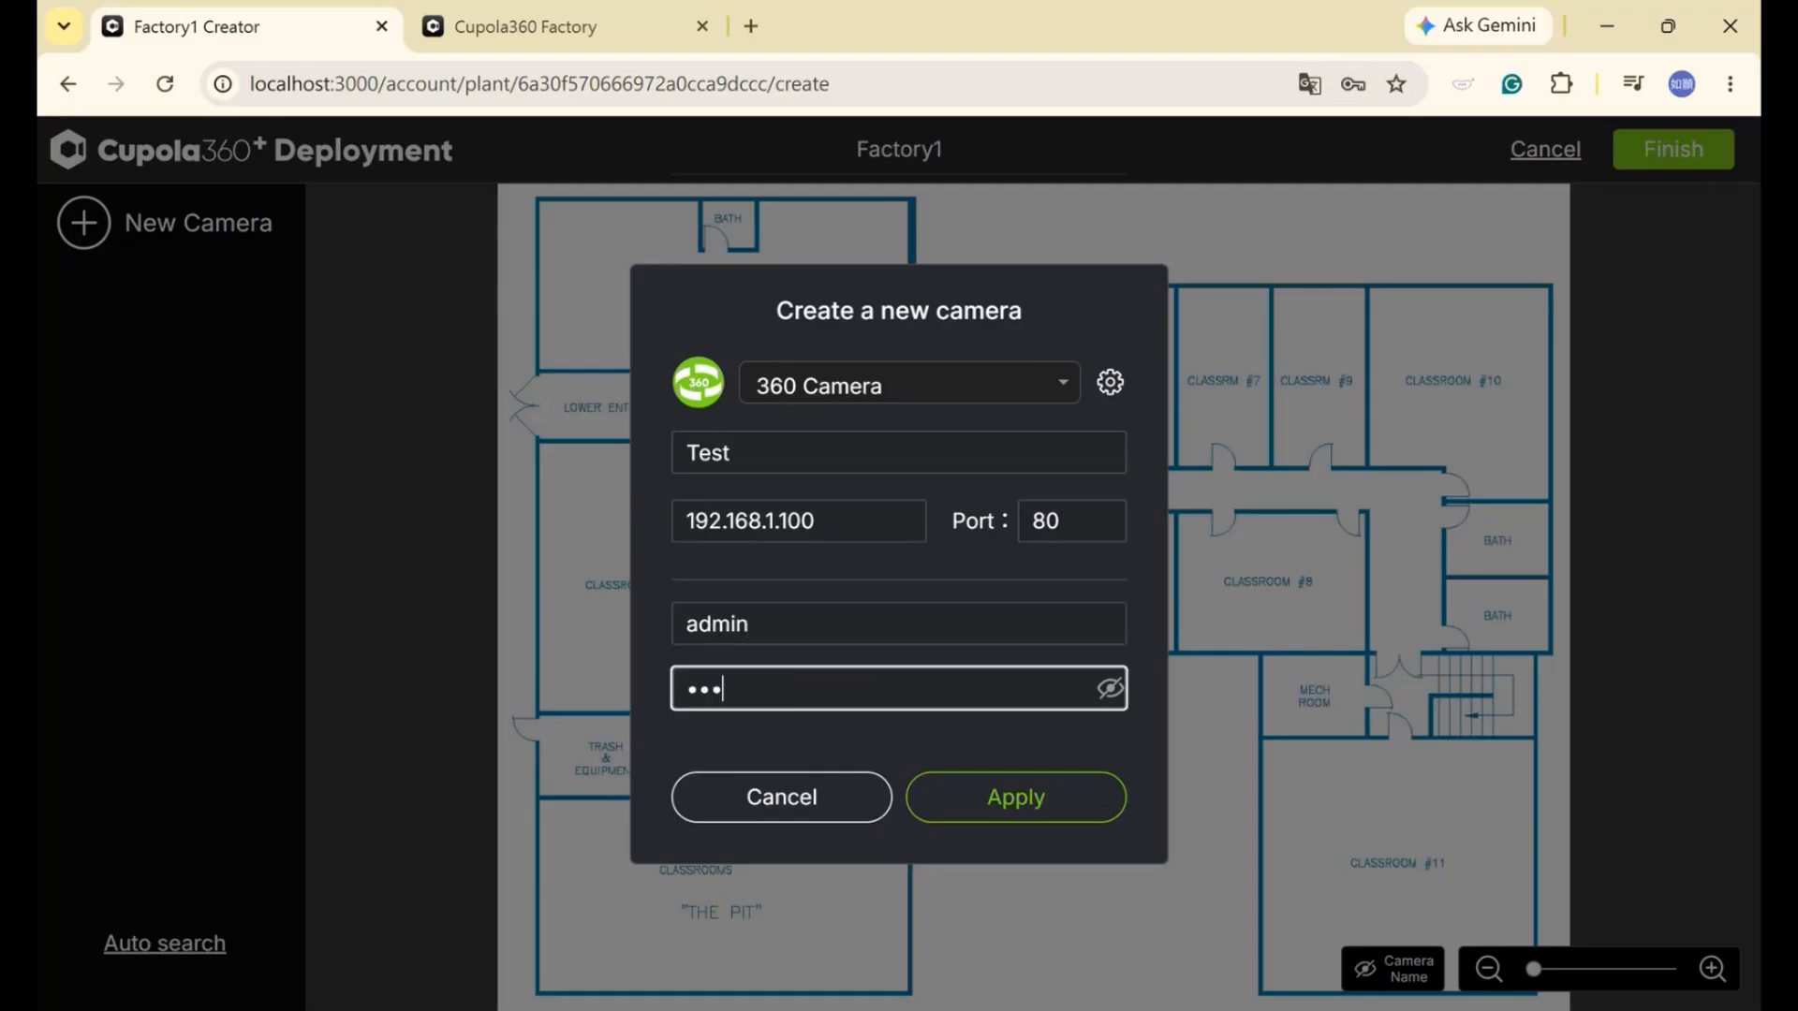
type("456")
left_click(964, 796)
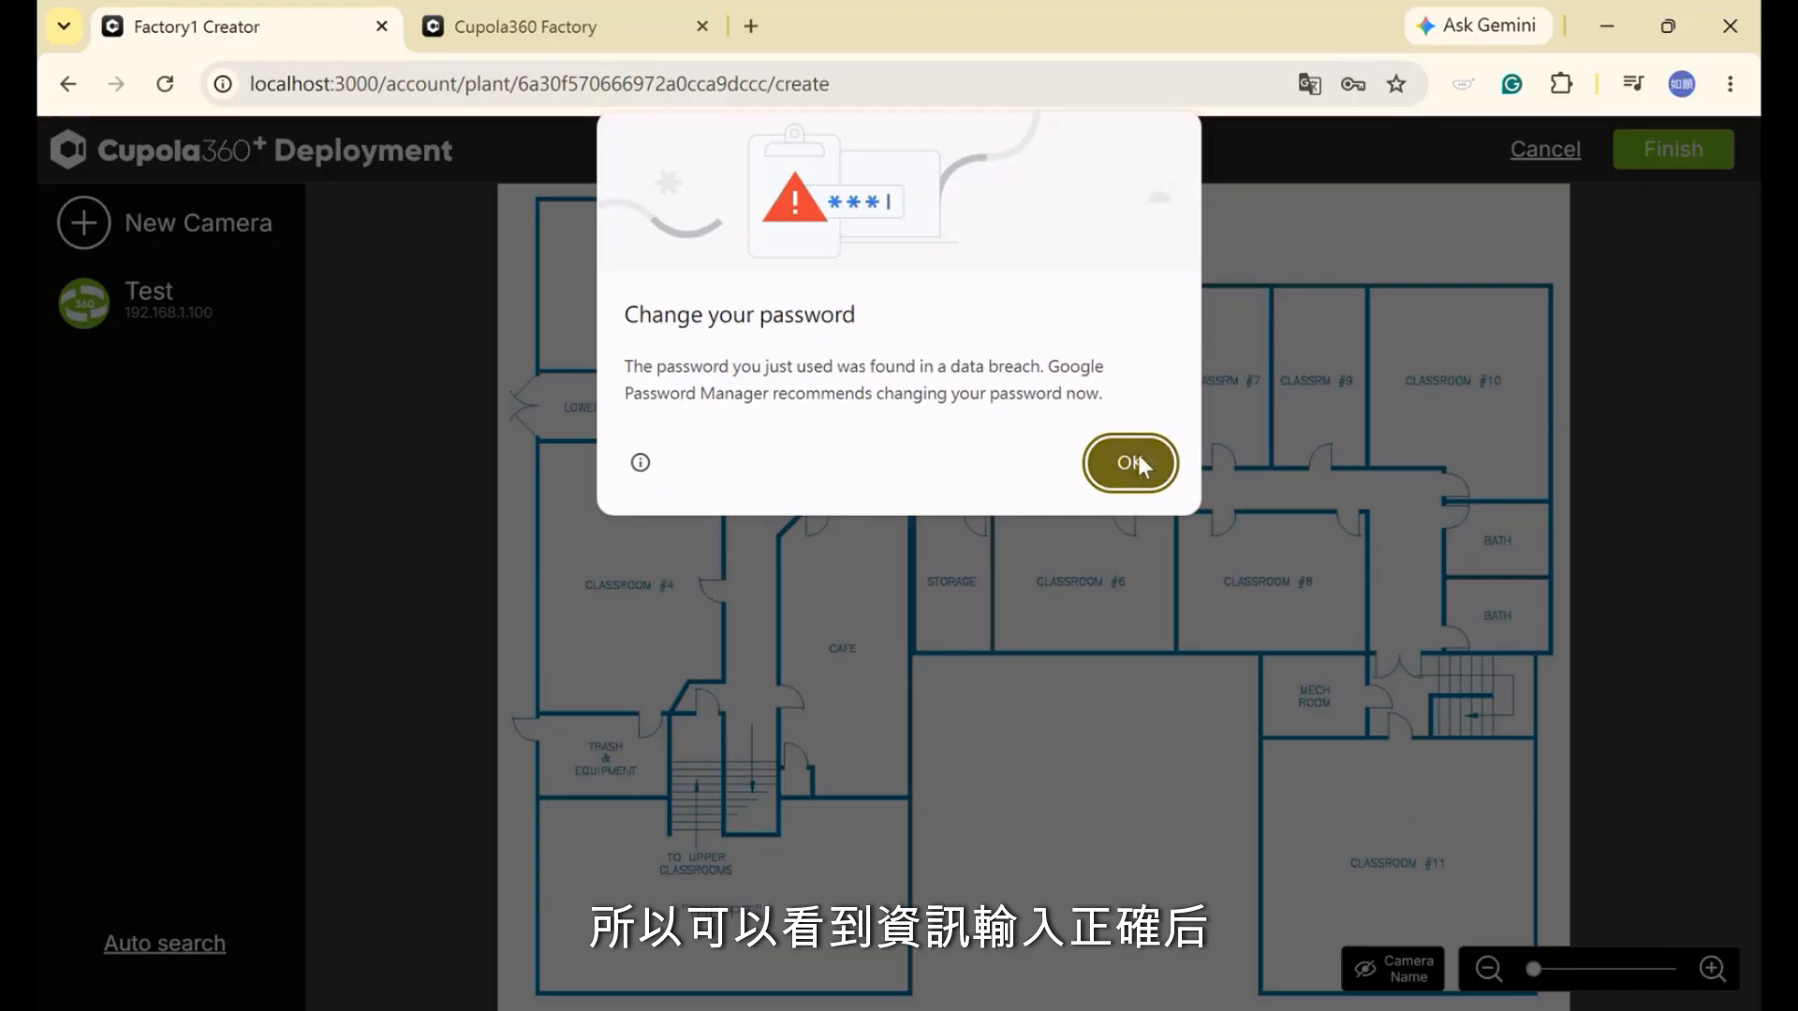
left_click(1138, 462)
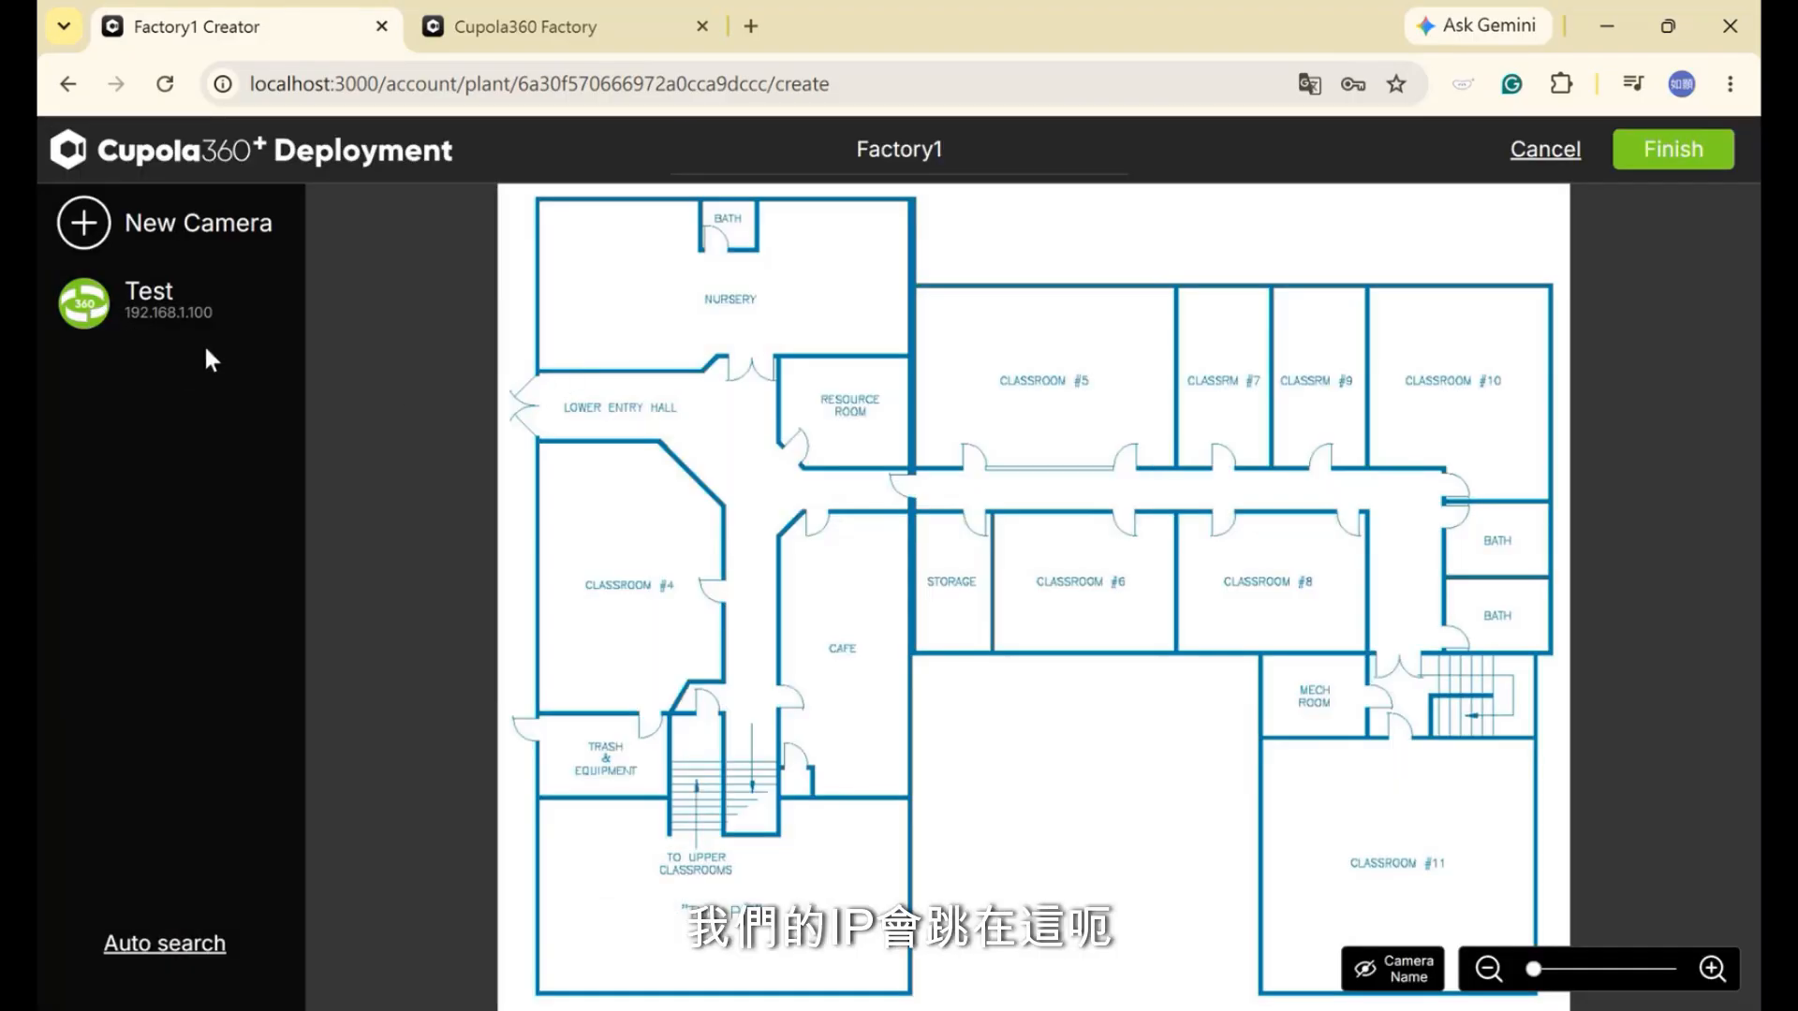
Drag the Test camera into the floor plan's central corridor and finish Factory1
left_click(90, 306)
mouse_move(318, 306)
left_mouse_down()
mouse_move(740, 450)
mouse_move(899, 538)
mouse_move(747, 574)
mouse_move(776, 489)
left_mouse_up()
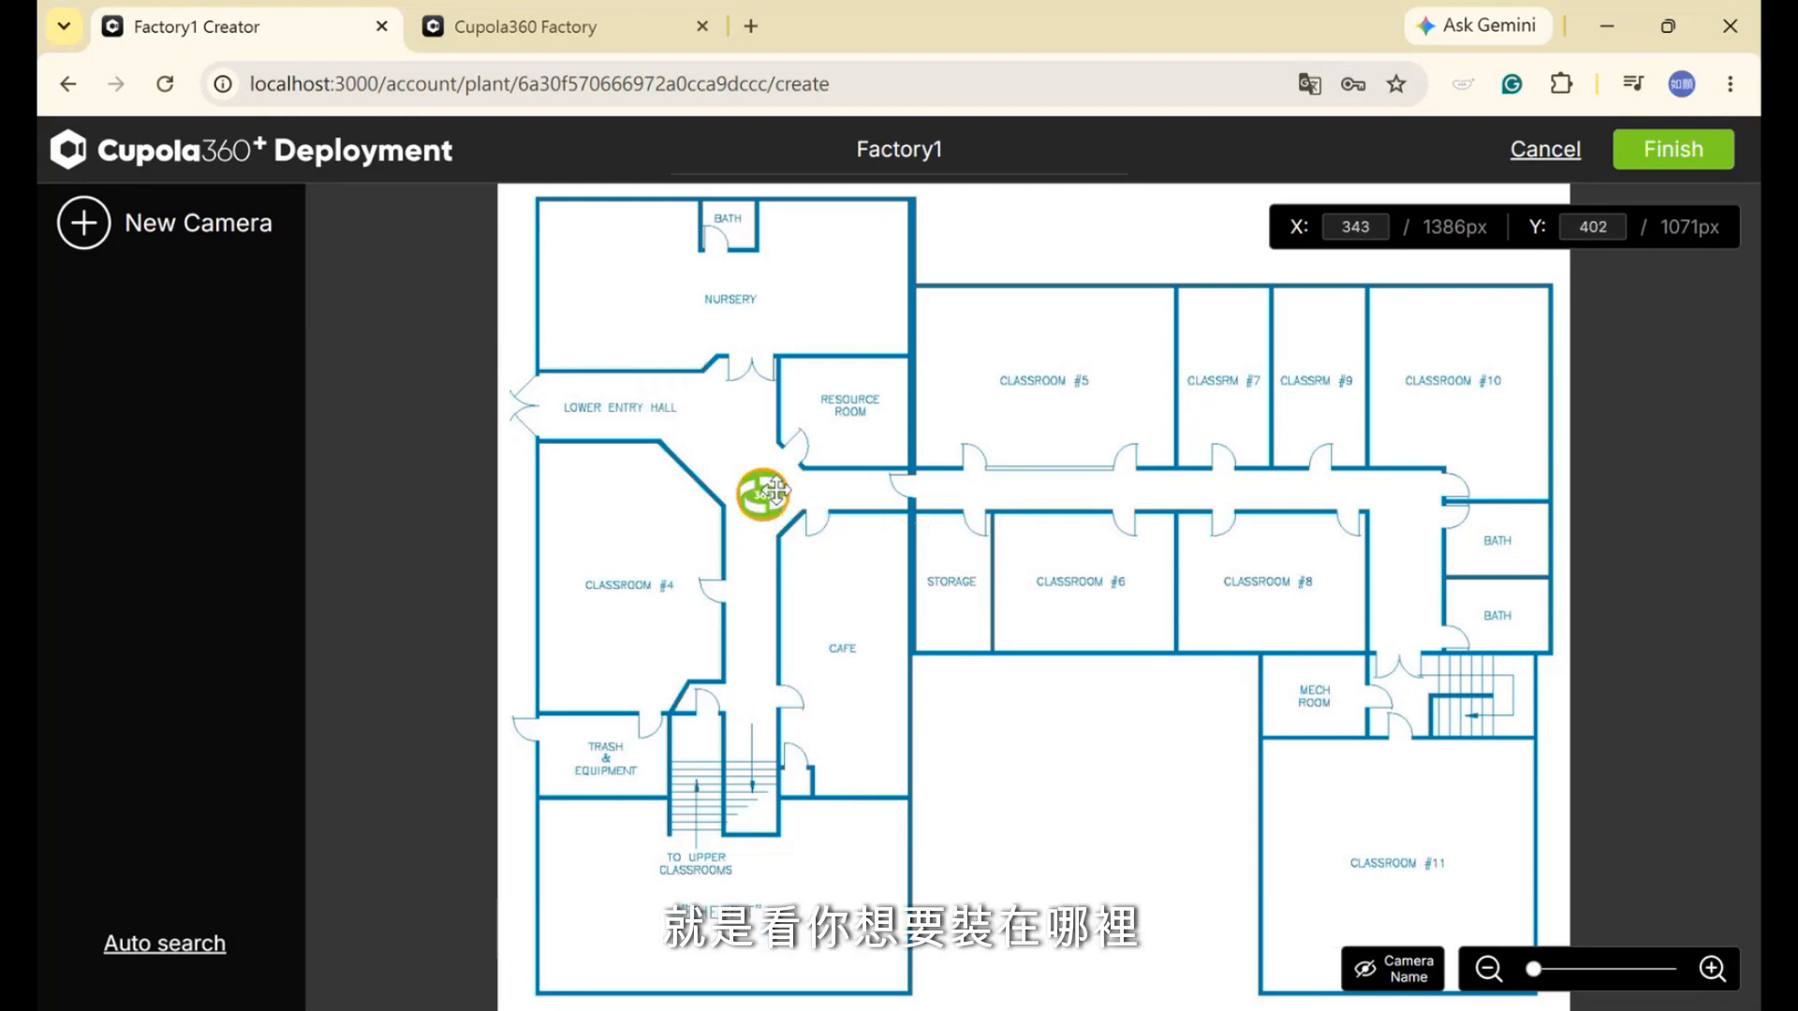
left_click(1700, 150)
mouse_move(746, 476)
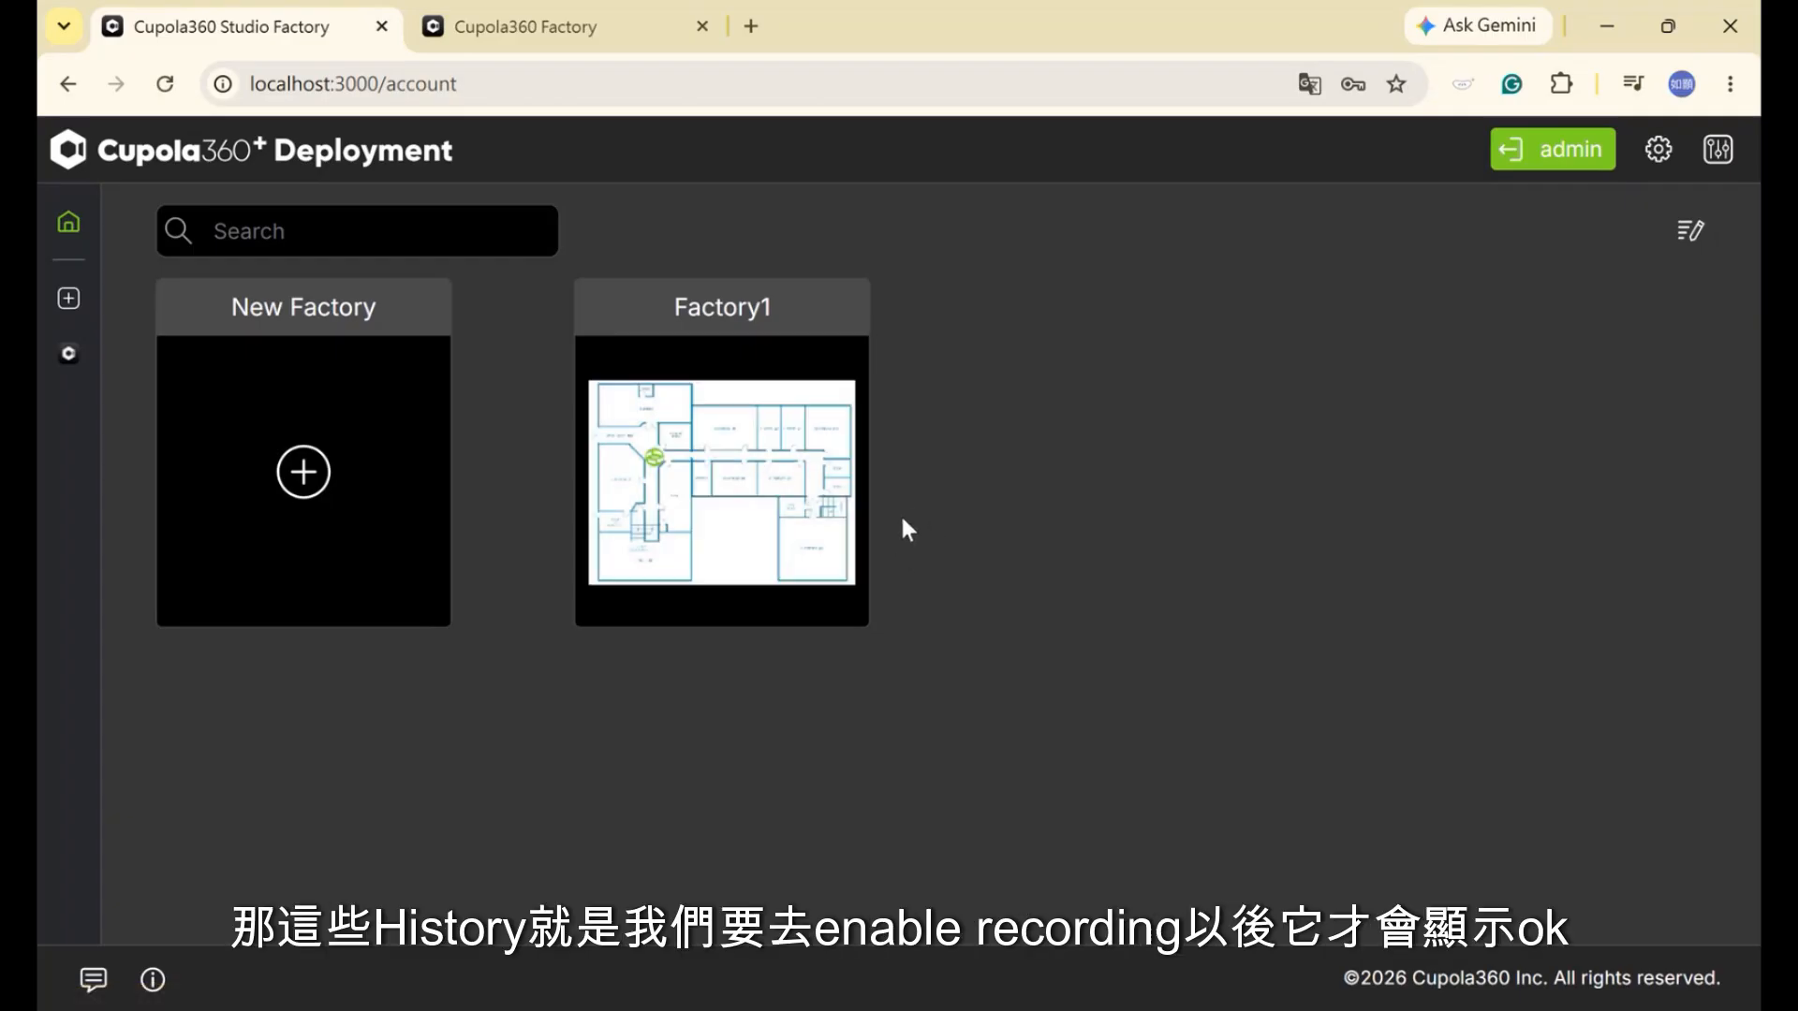
mouse_move(851, 520)
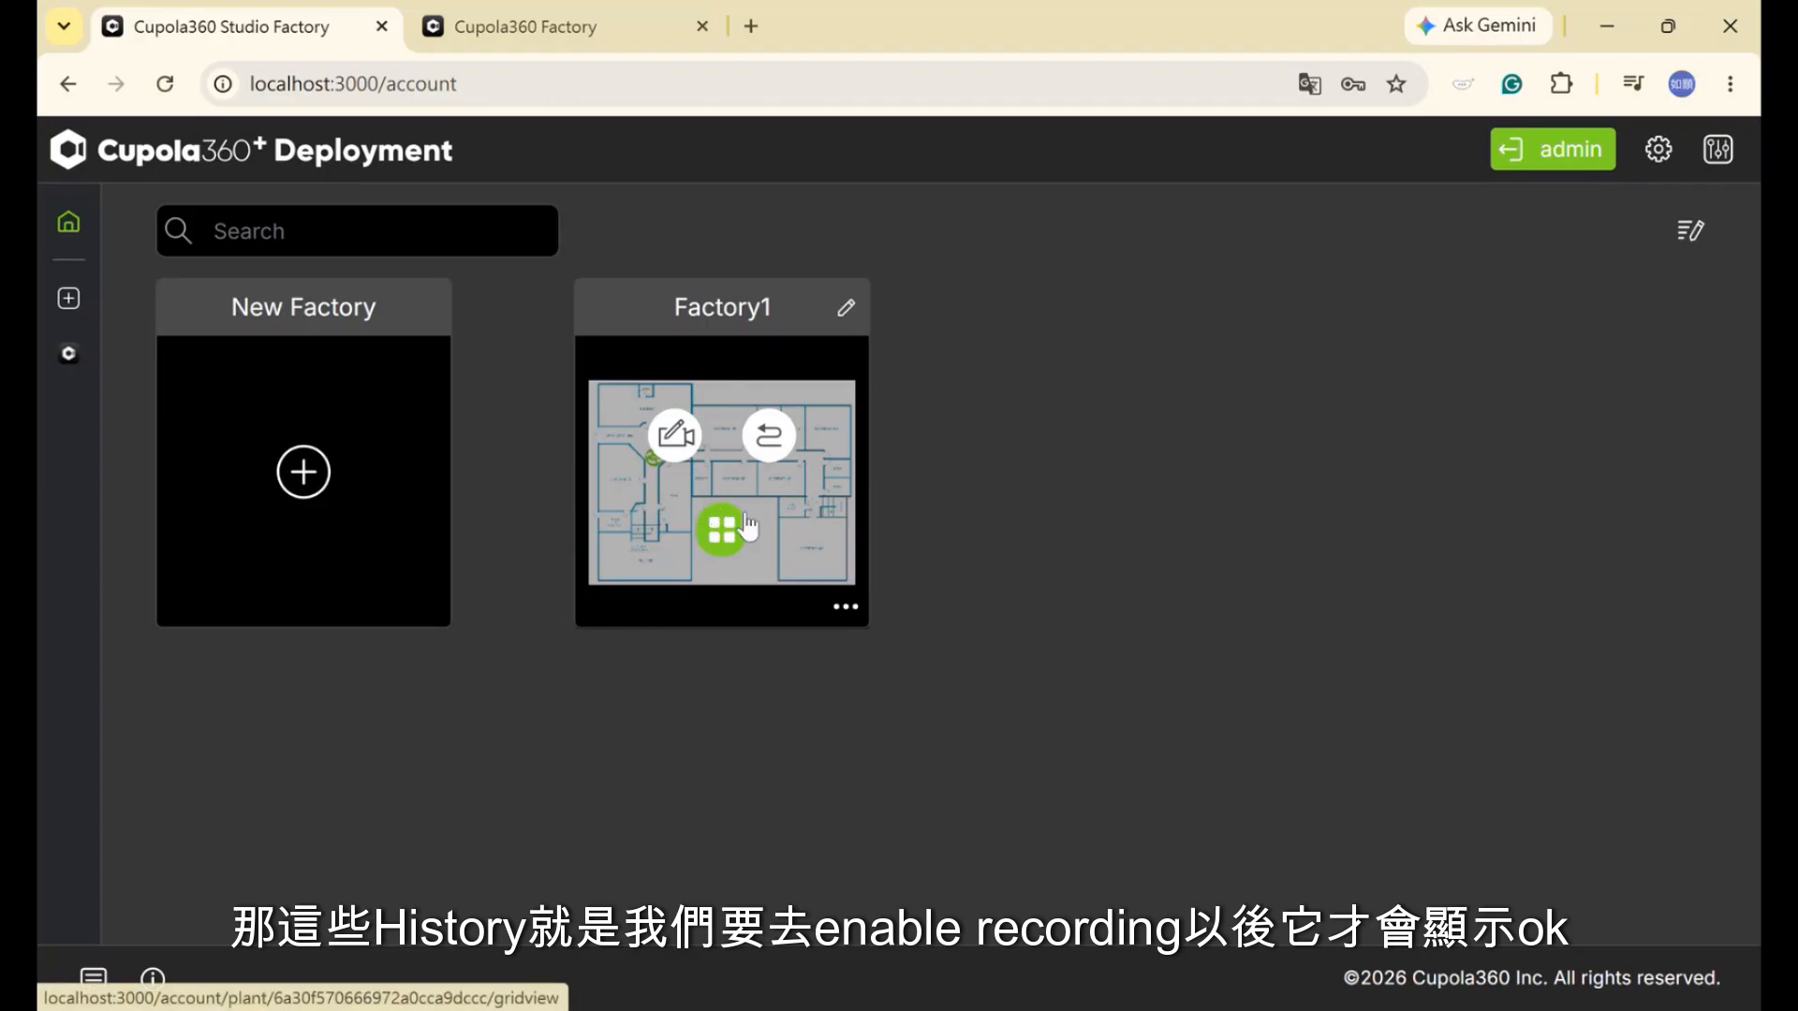
mouse_move(662, 305)
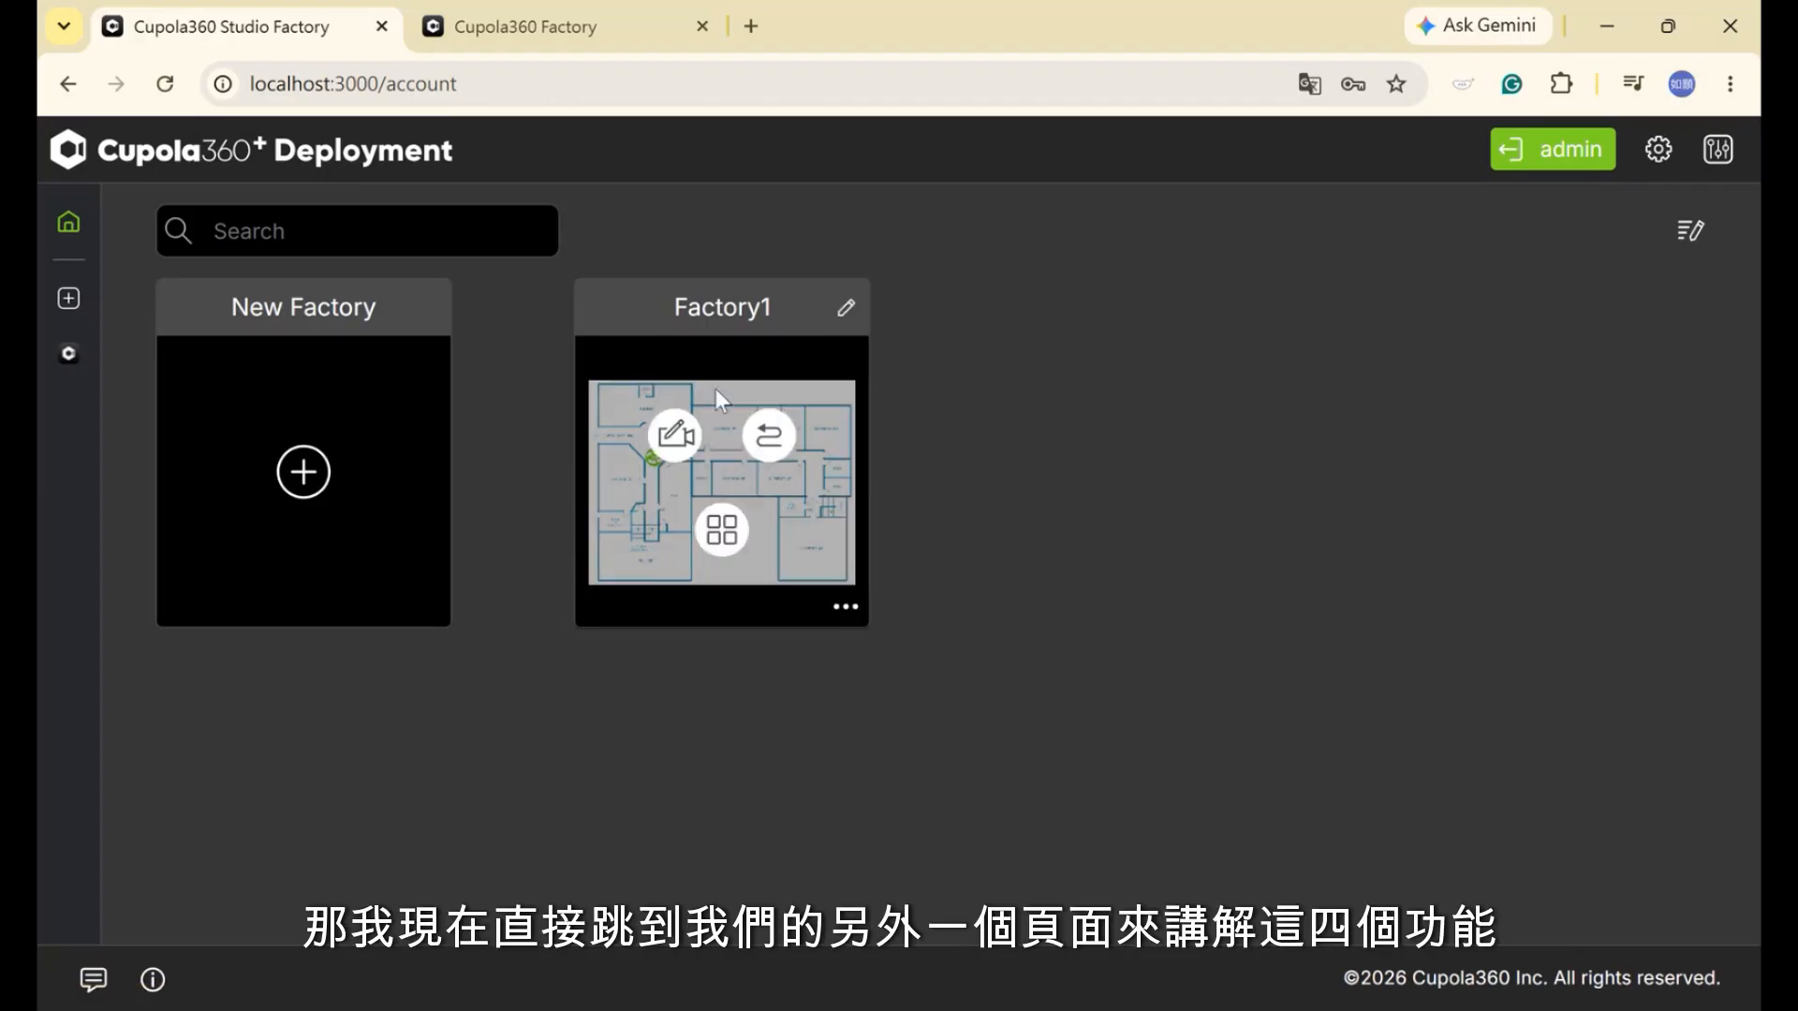
On the Cupola360 Factory tab, open ASPEED_OFFICE's deployment and the 118_TP_doorway camera's settings page
left_click(567, 37)
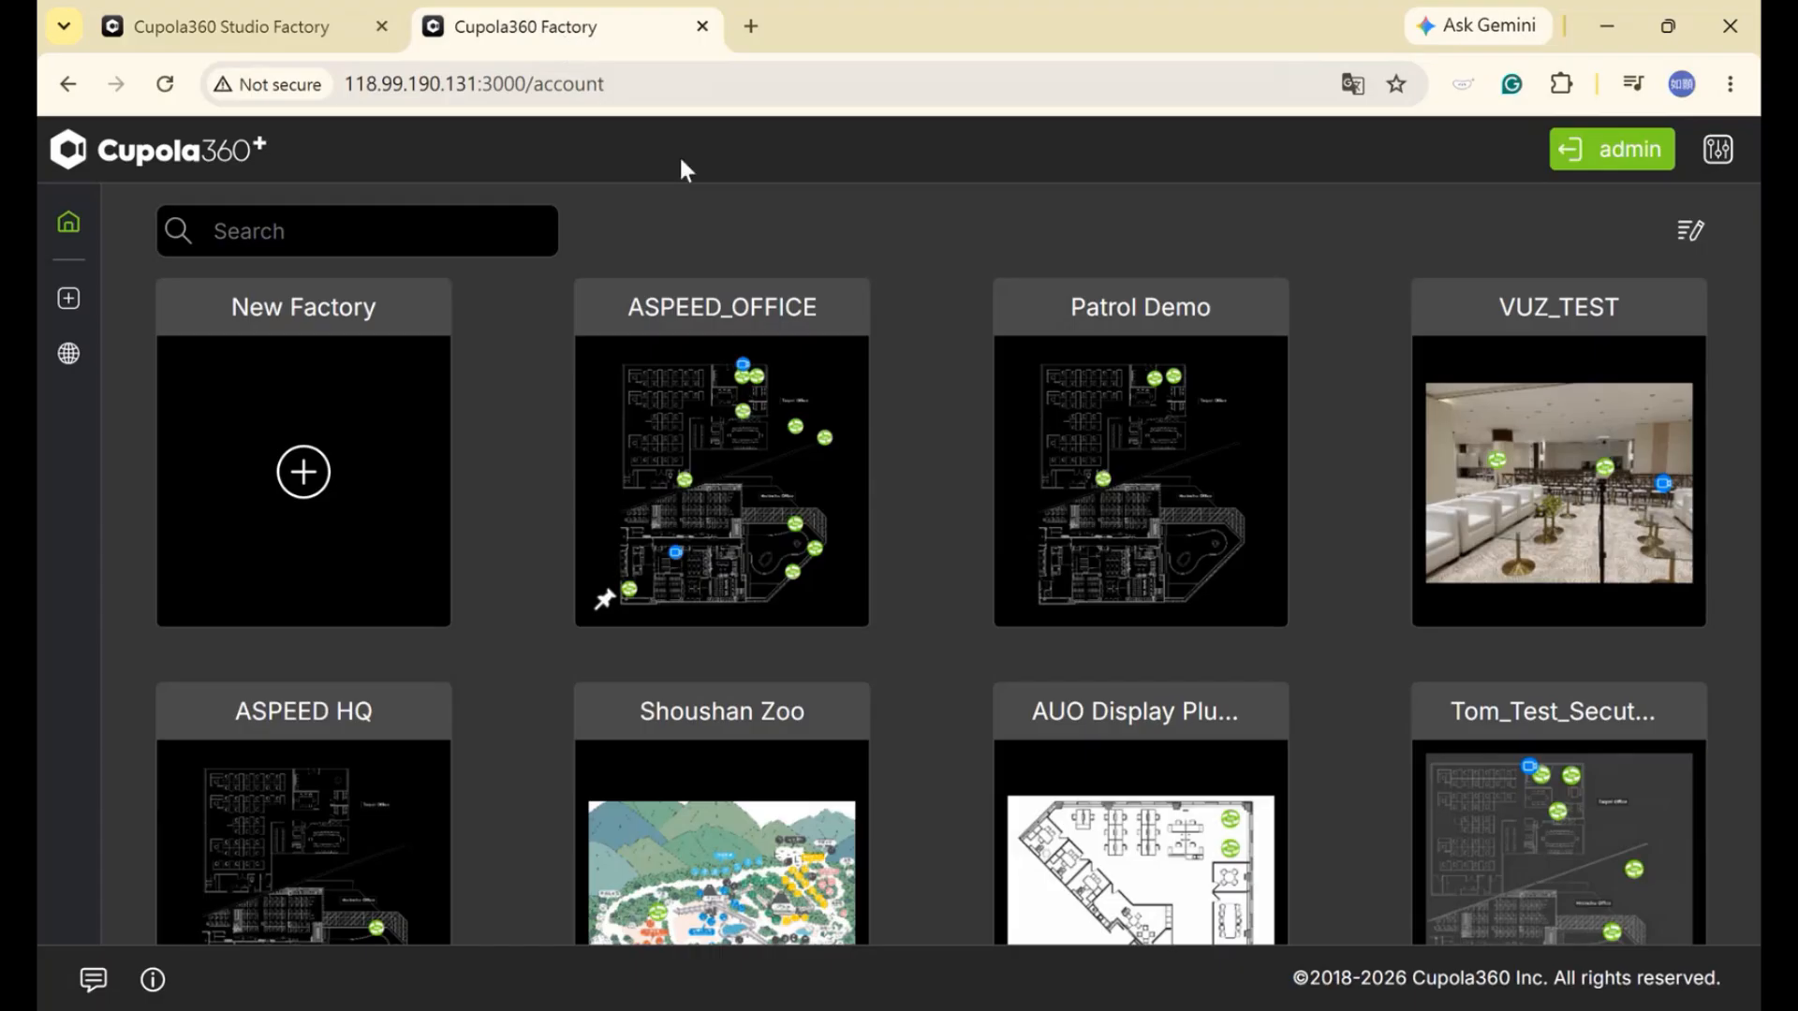
mouse_move(733, 391)
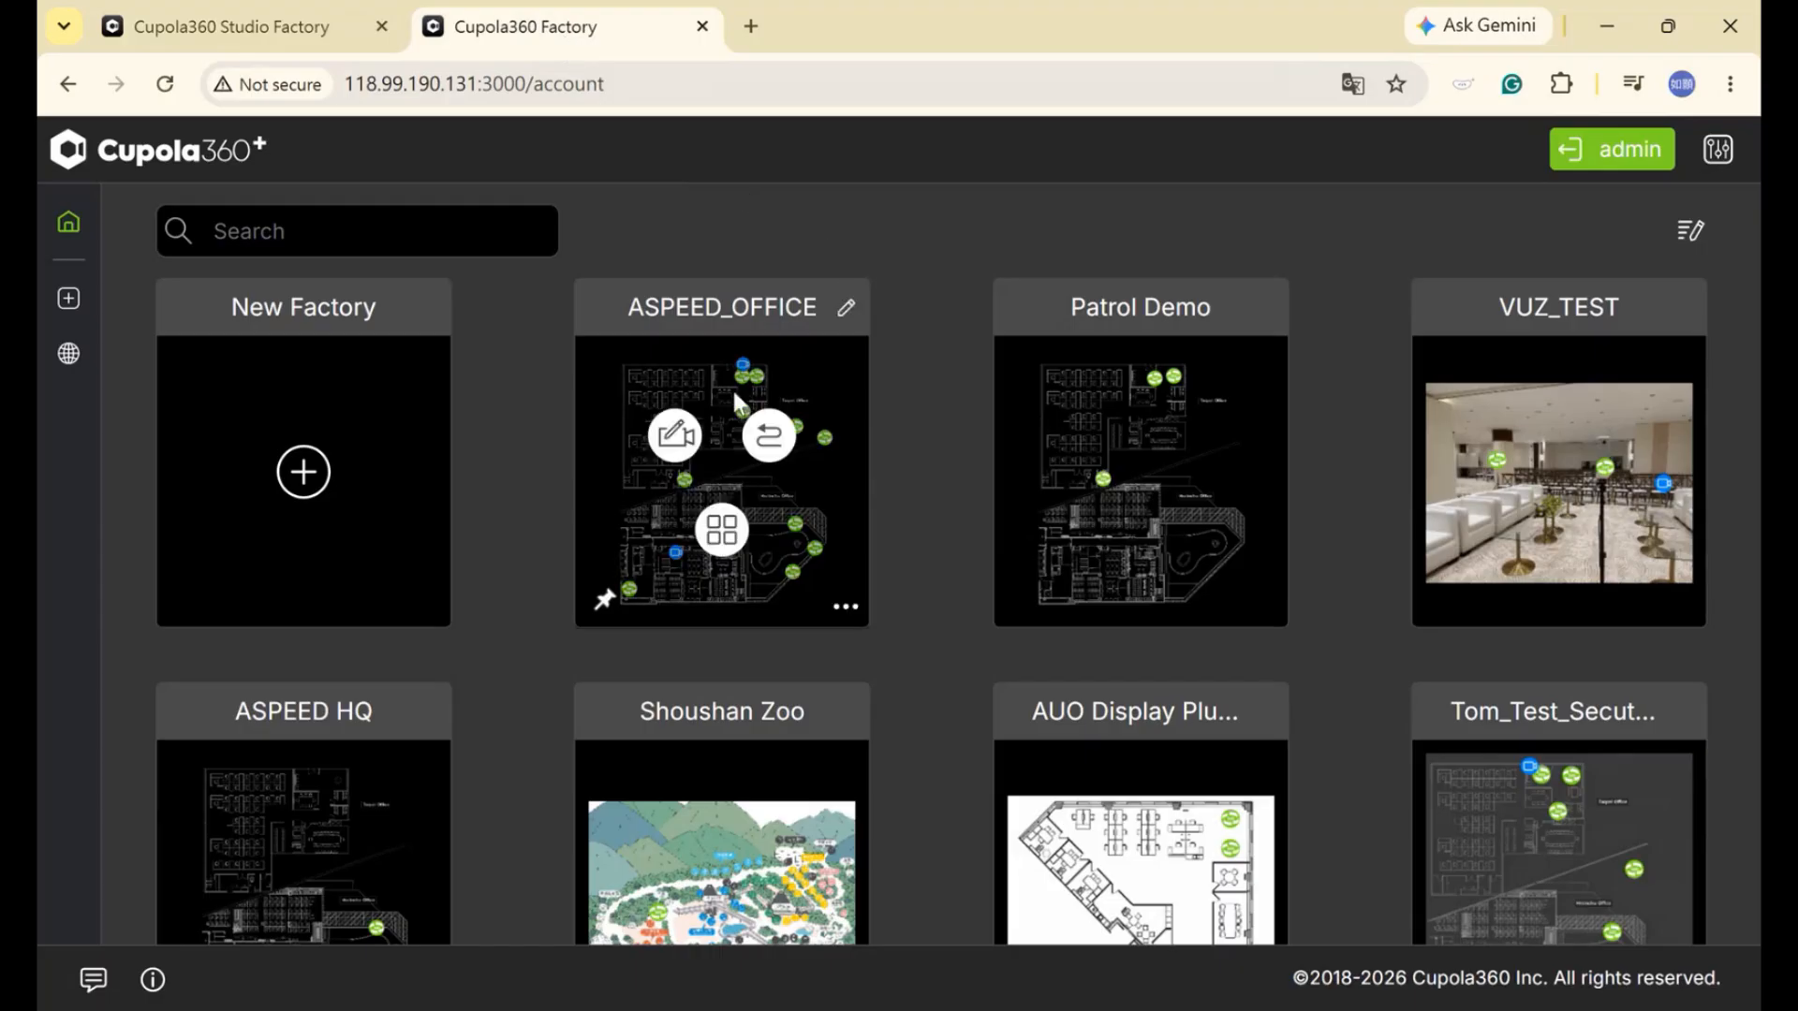
left_click(676, 436)
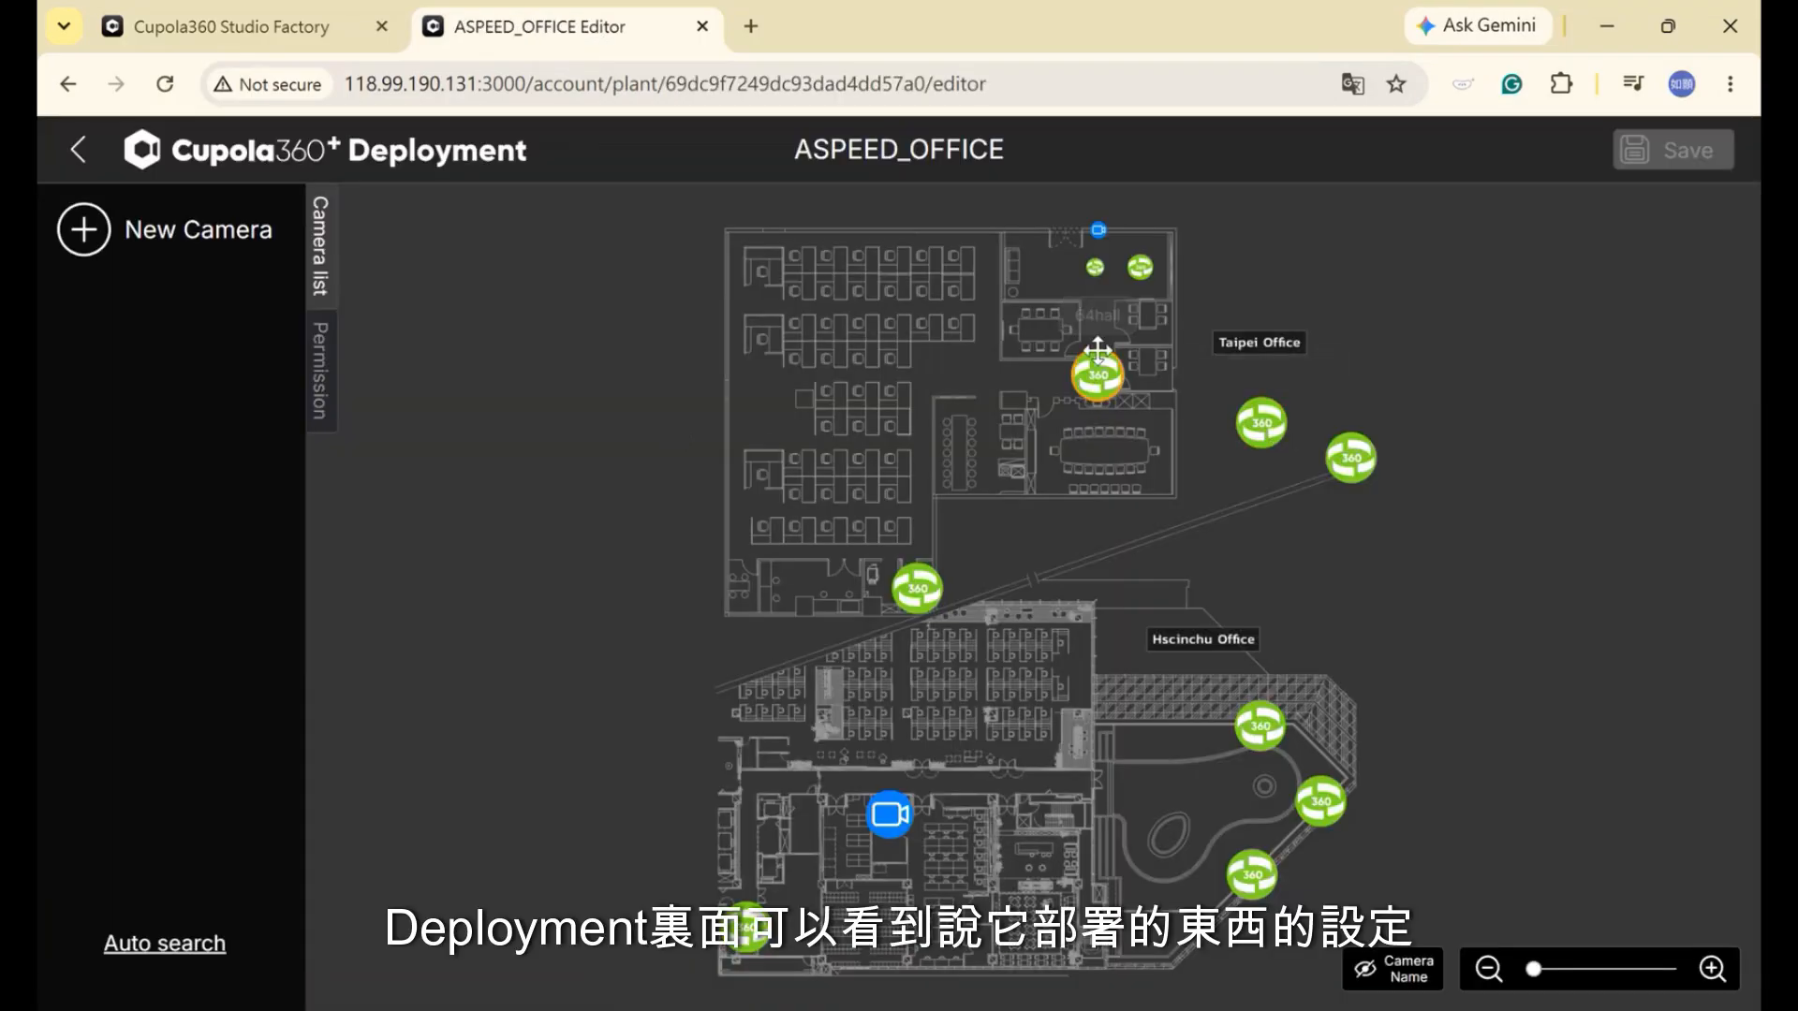
left_click(1142, 268)
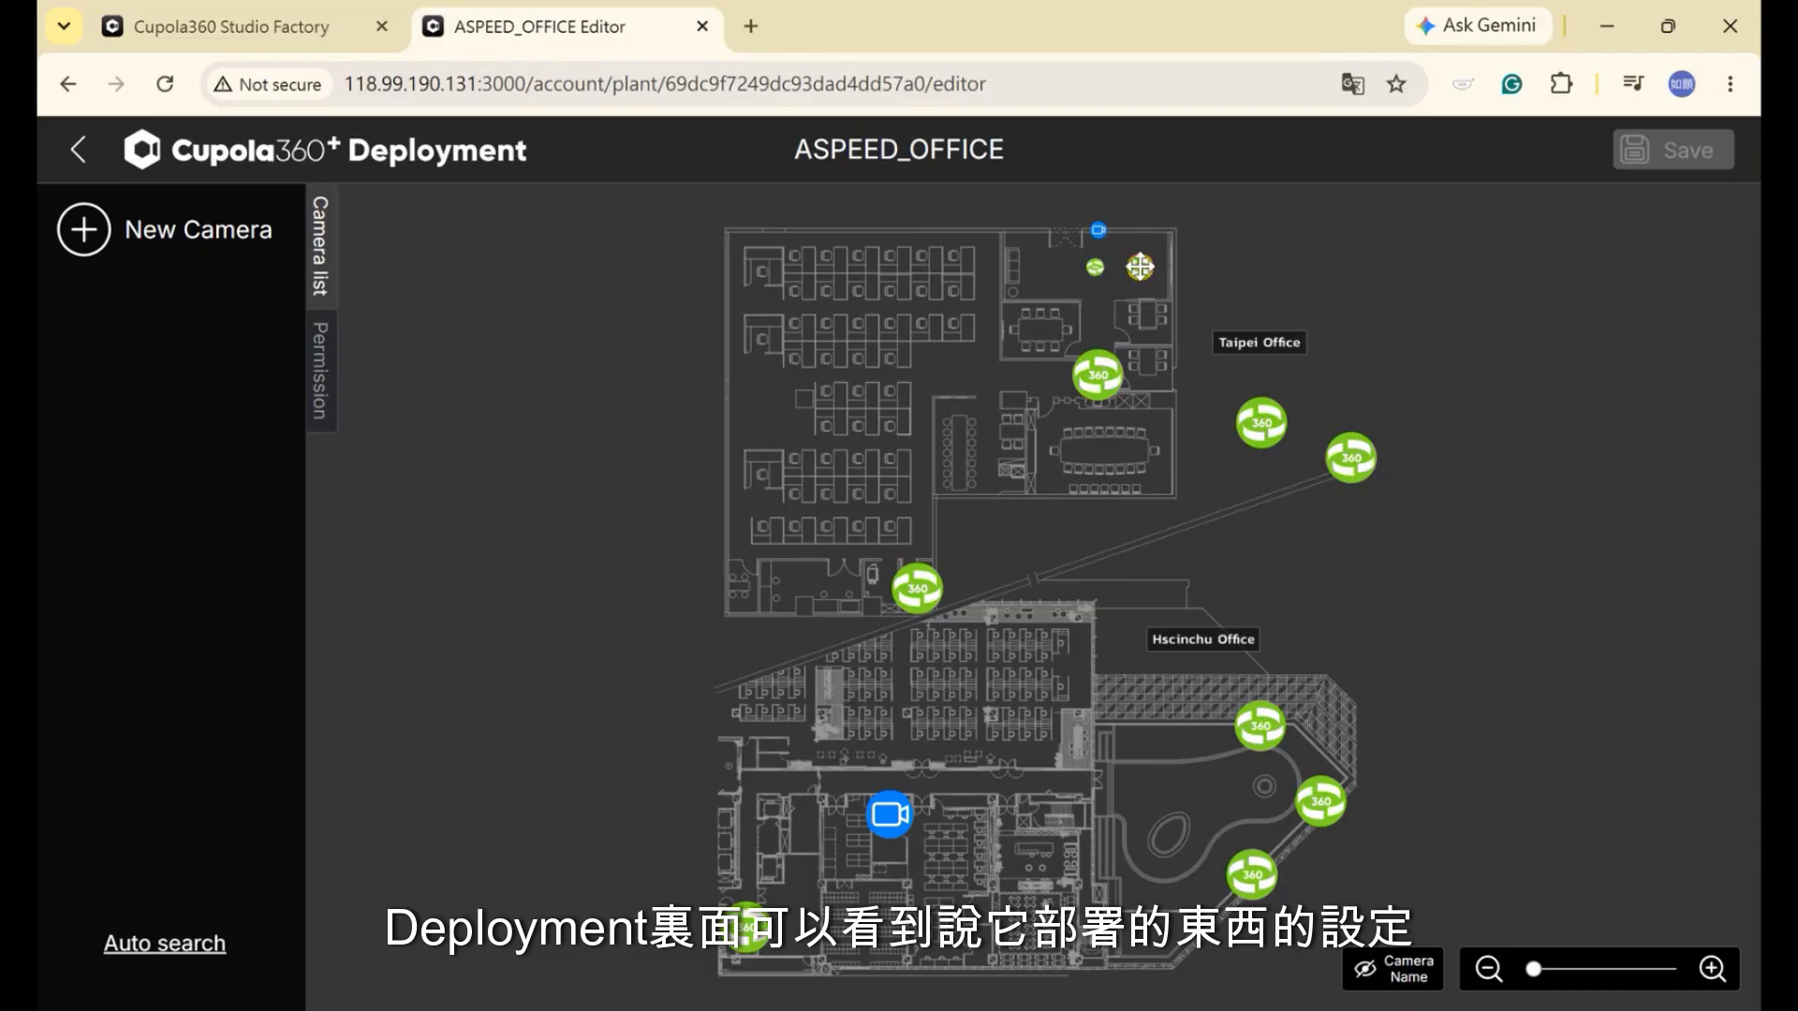
left_click(1147, 270)
double_click(1144, 270)
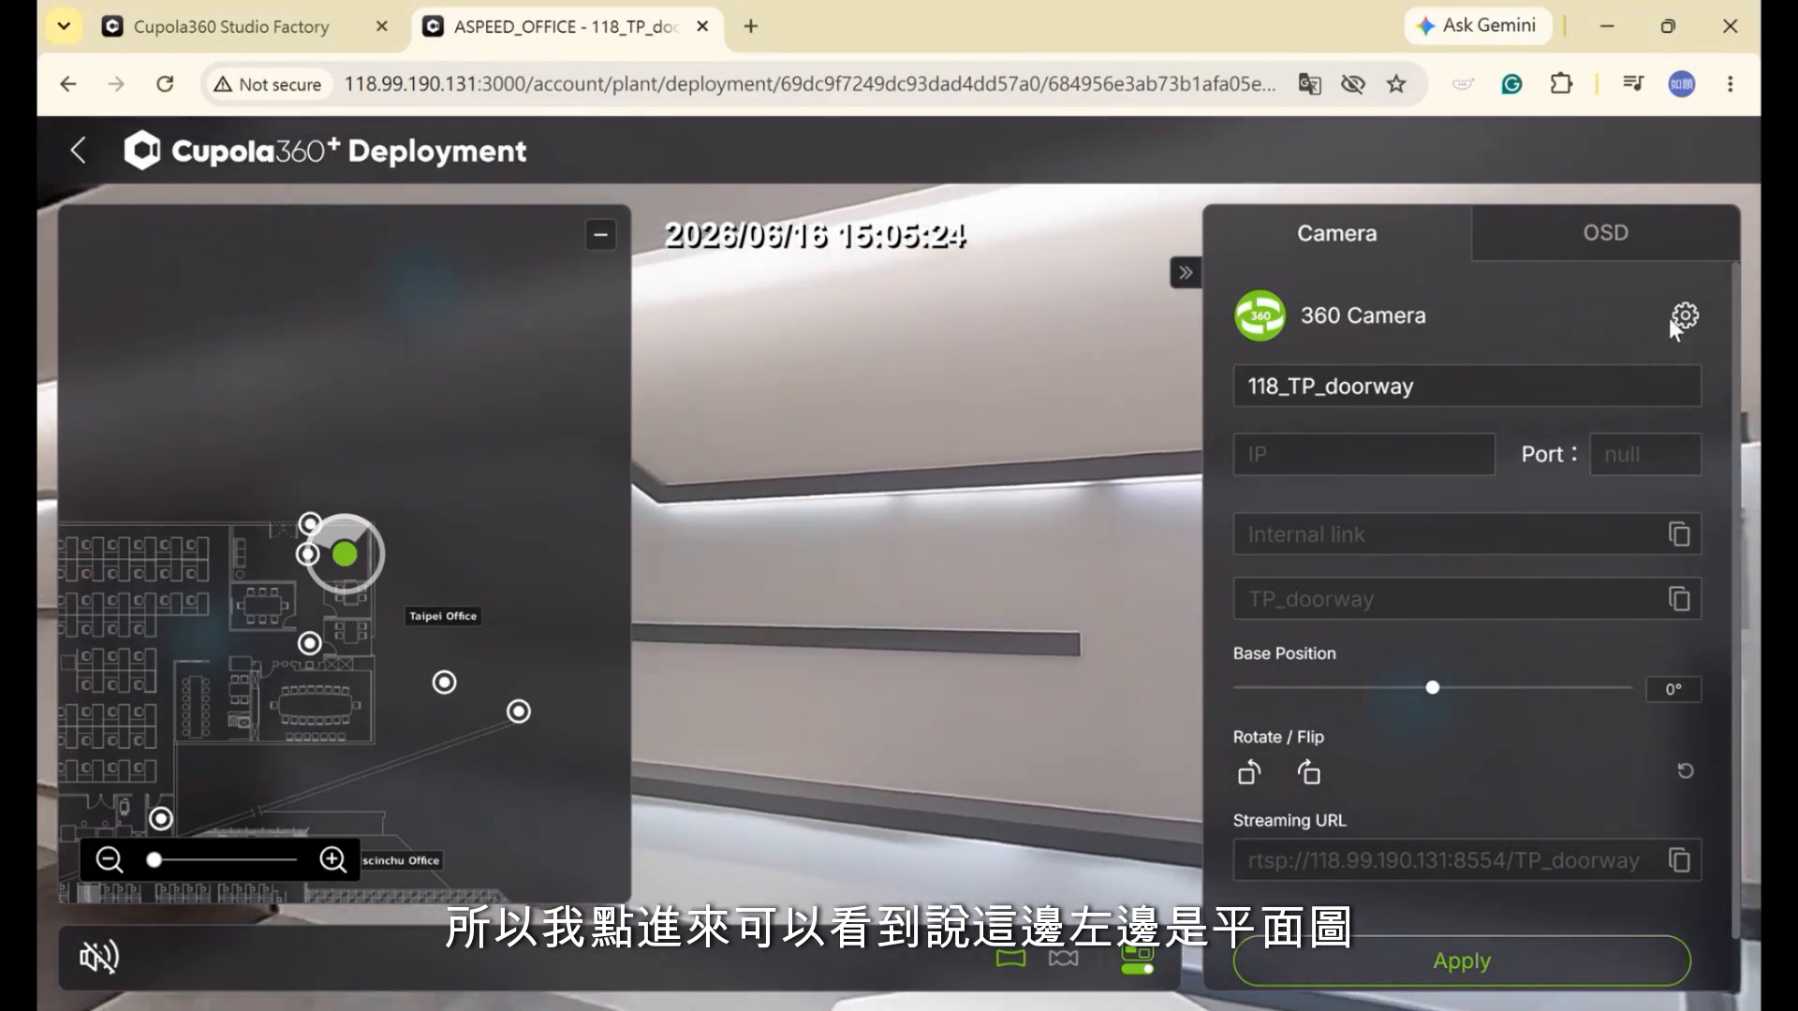
Hide the floor-plan mini-map, pan the 360 view, and set the doorway camera's Base Position to +5°
left_click(1186, 272)
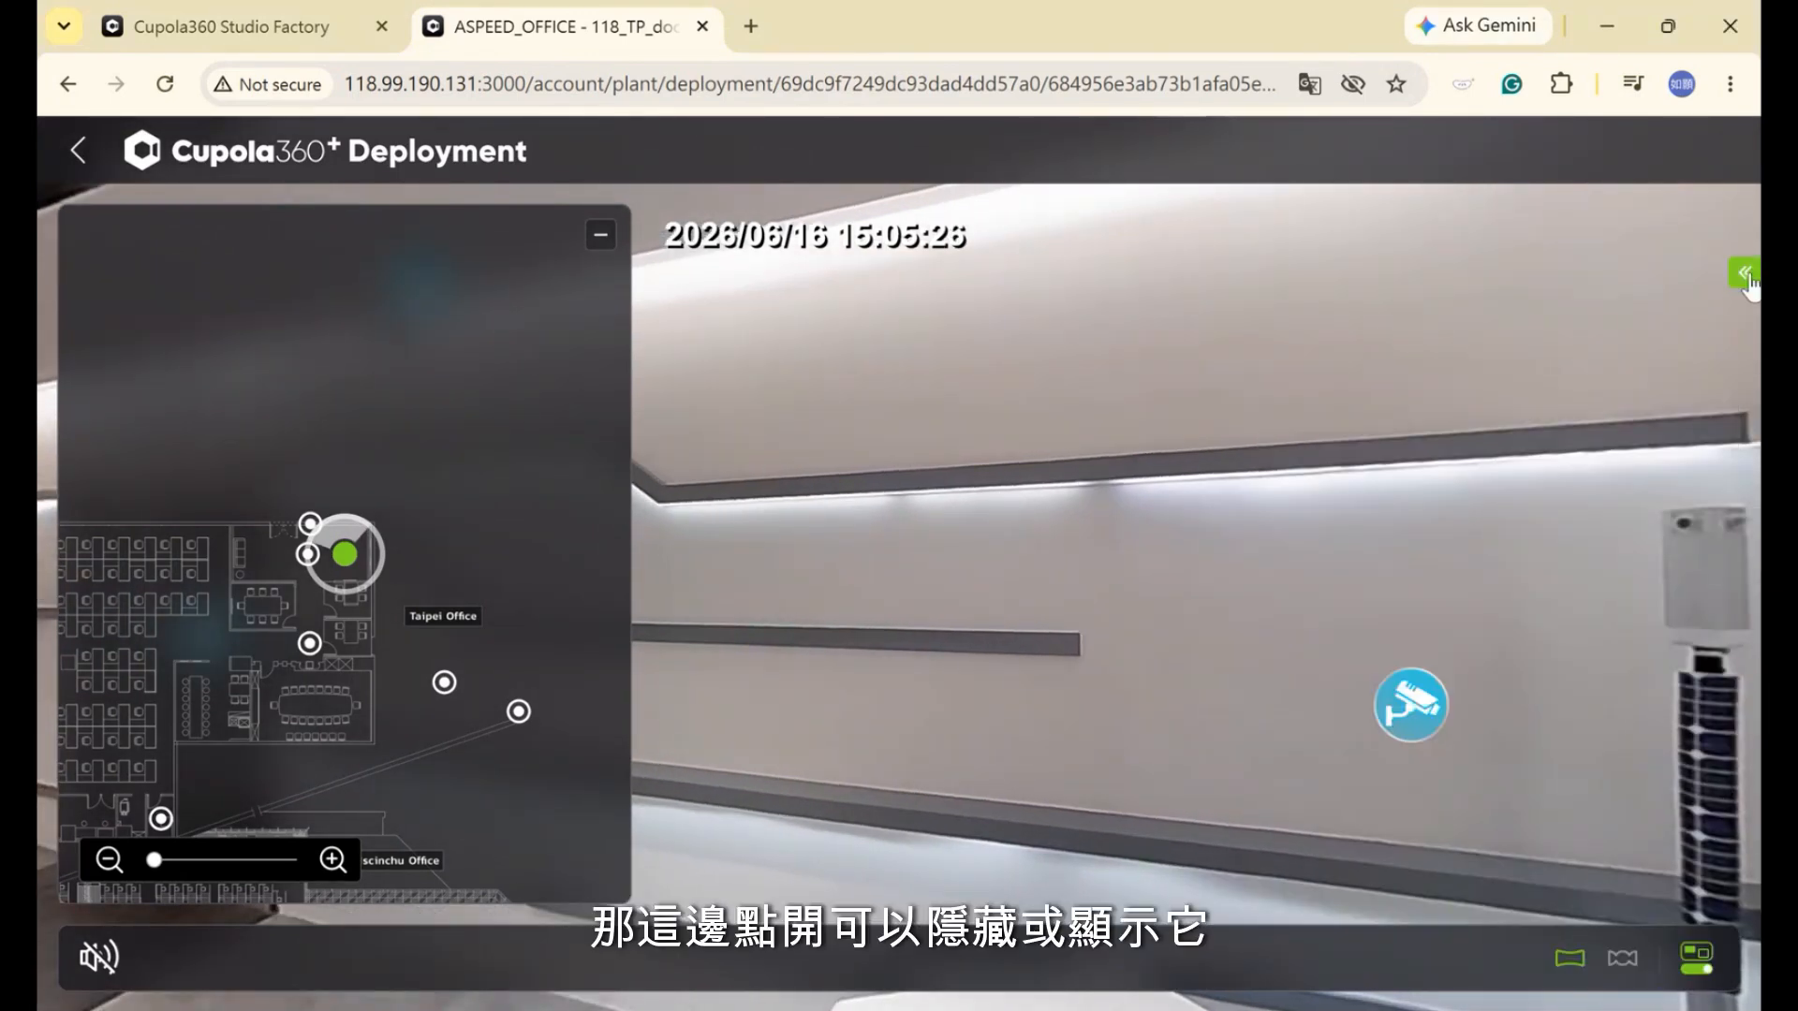
left_click(1750, 275)
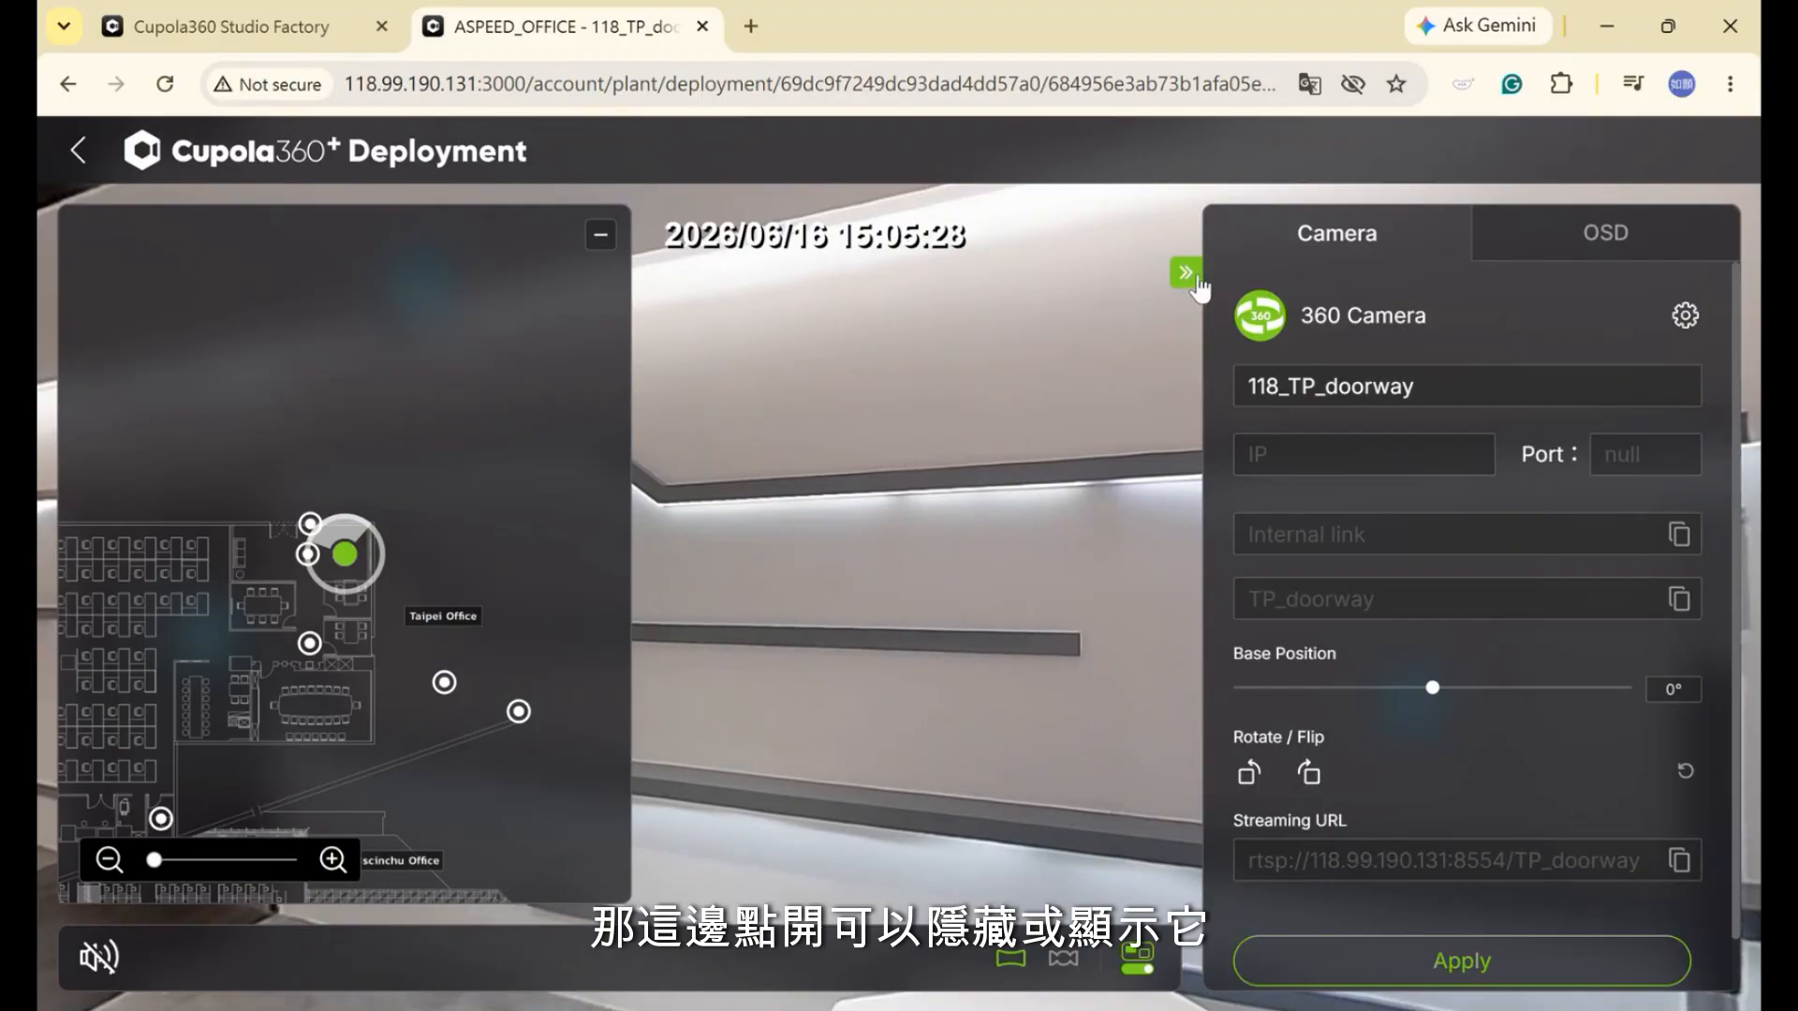
left_click(602, 236)
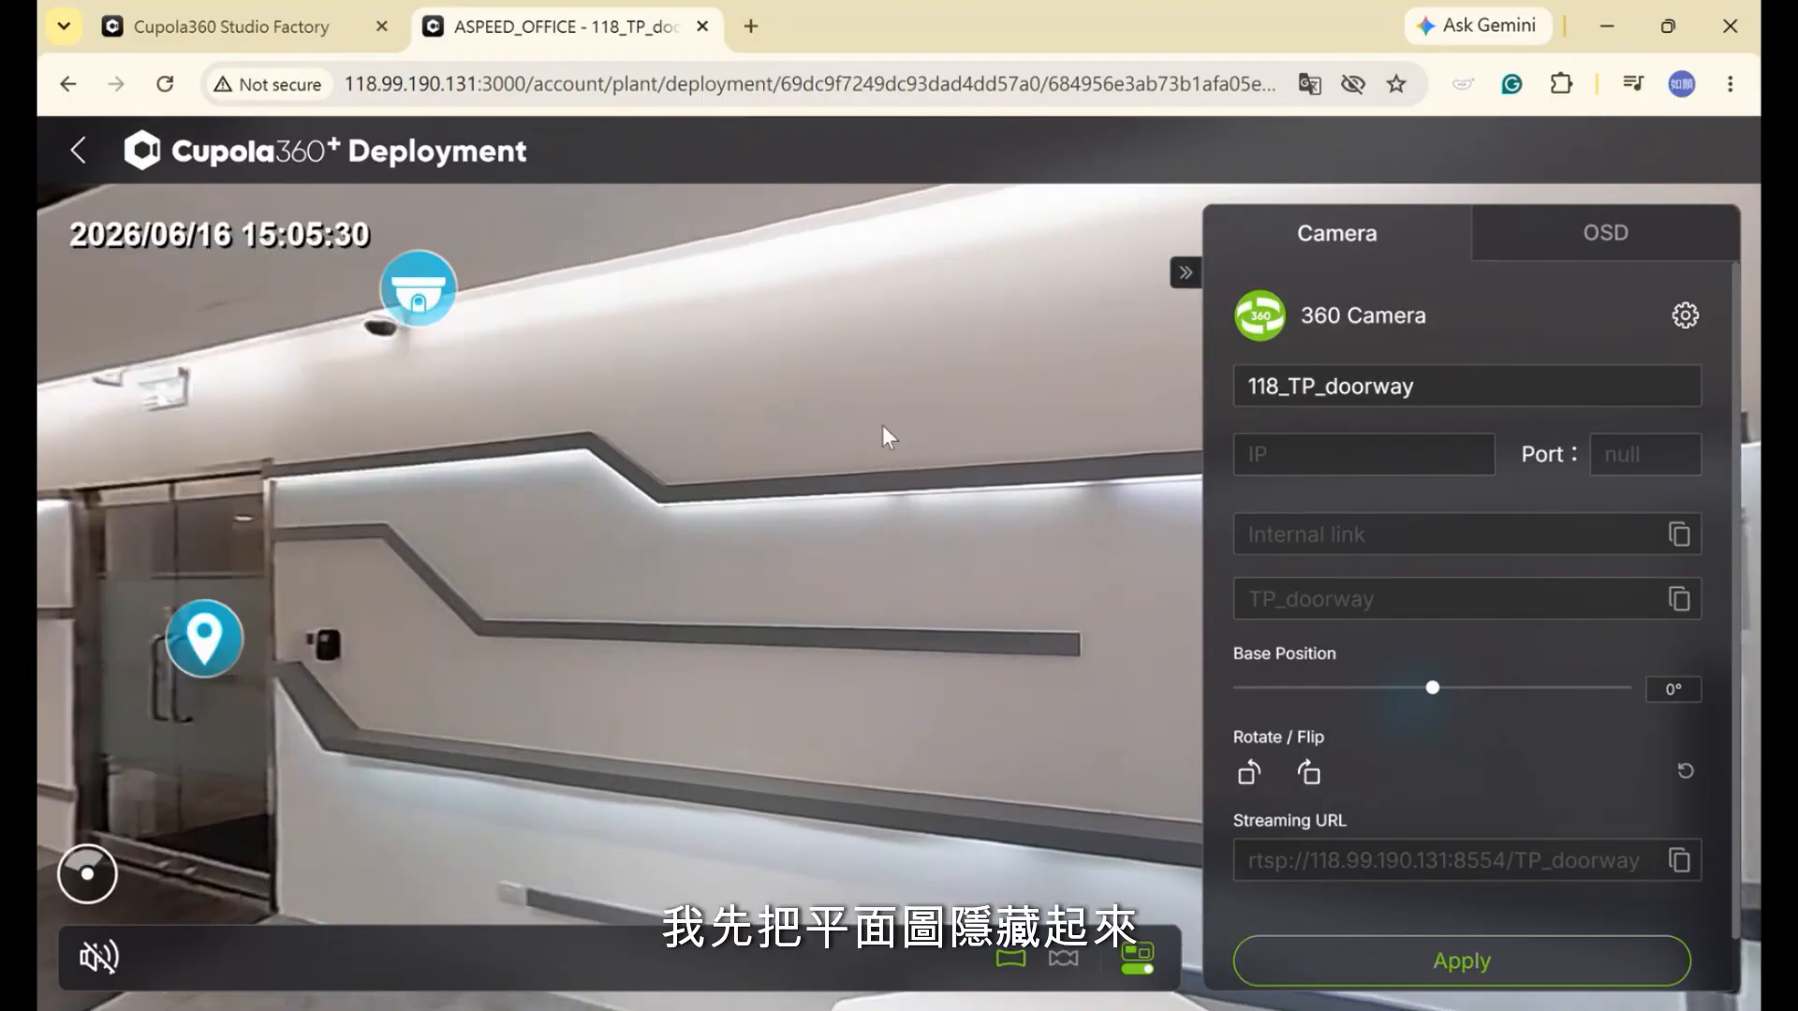
left_click_drag(882, 425, 667, 414)
left_click_drag(935, 401, 666, 386)
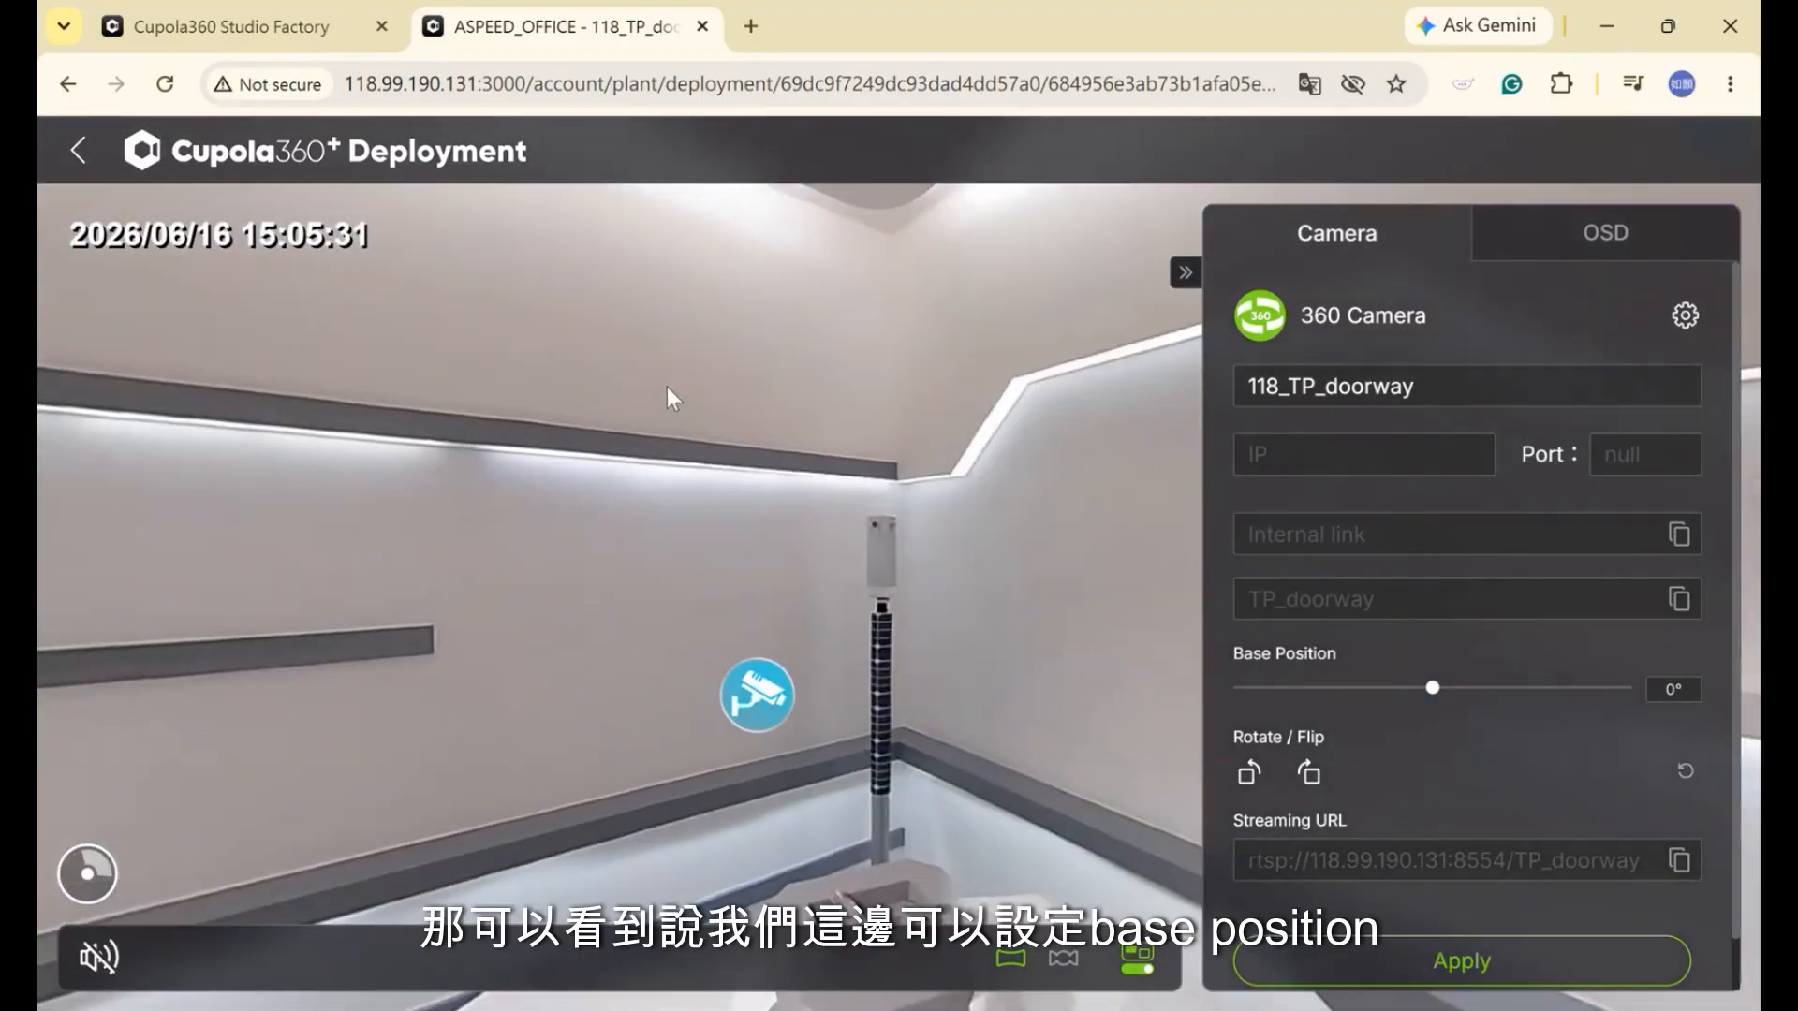
left_click_drag(871, 399, 524, 394)
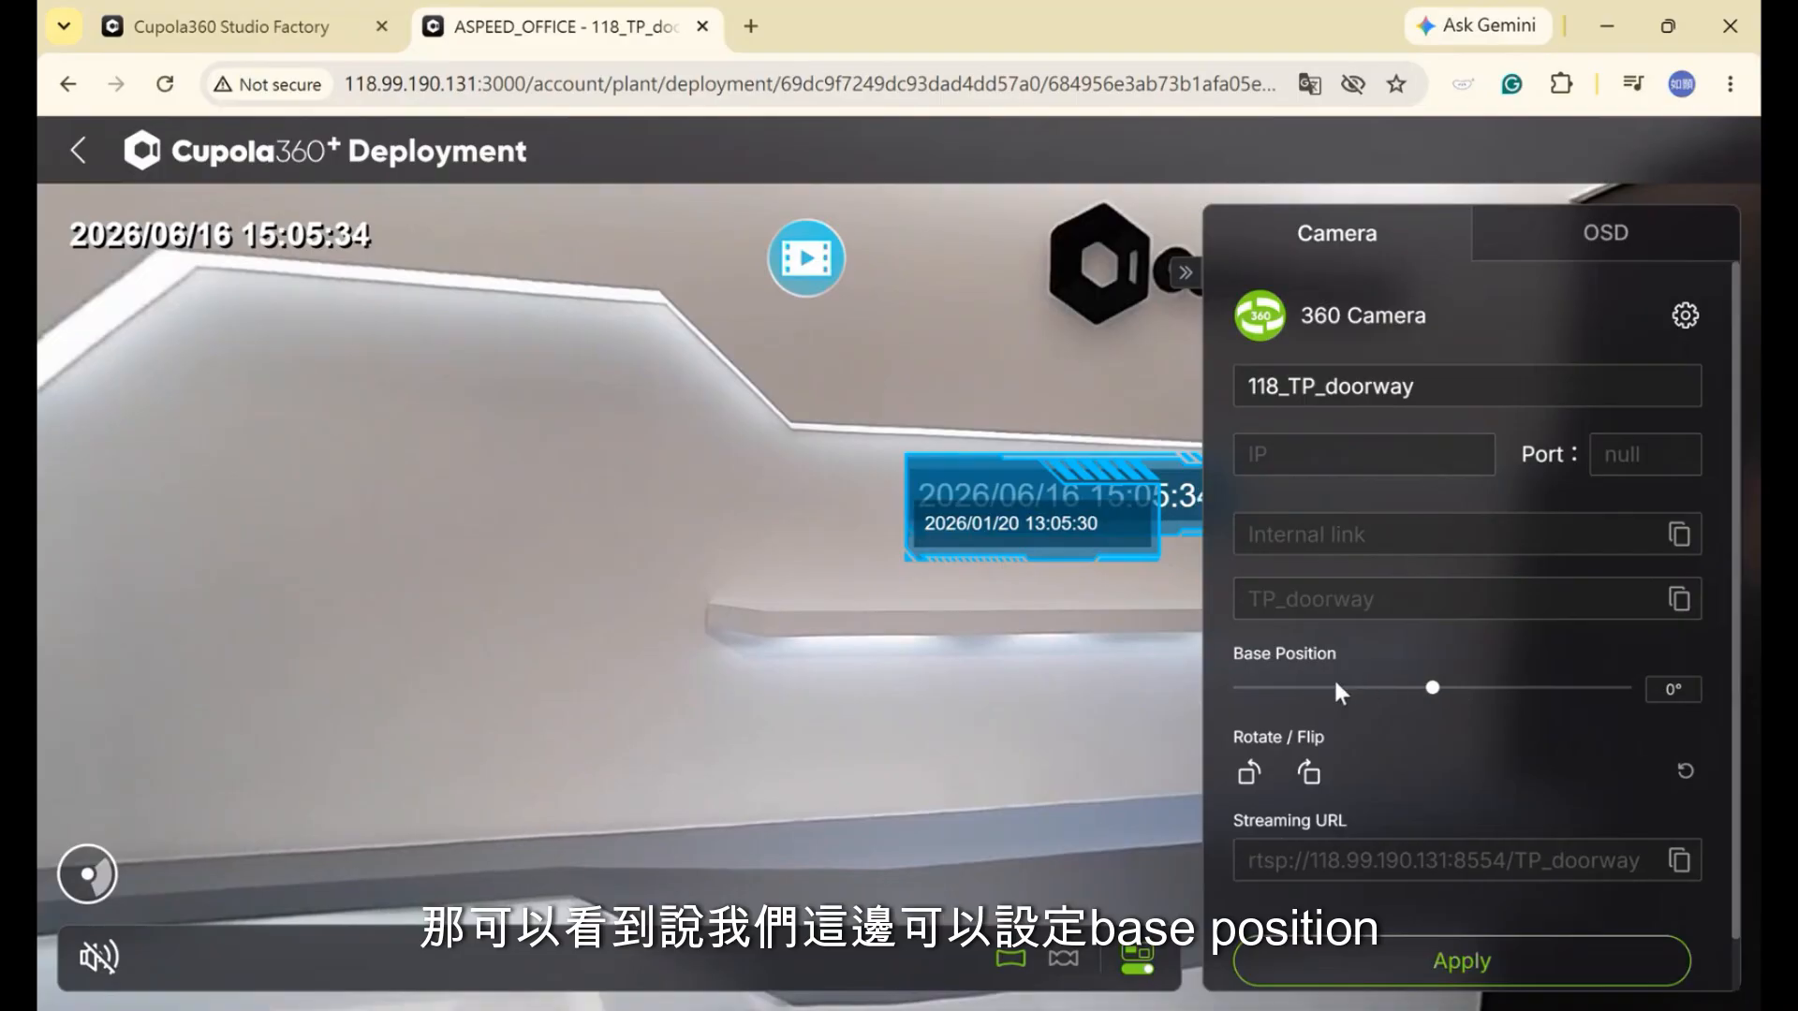
mouse_move(1428, 686)
left_mouse_down()
mouse_move(1452, 689)
mouse_move(1373, 689)
mouse_move(1437, 702)
left_mouse_up()
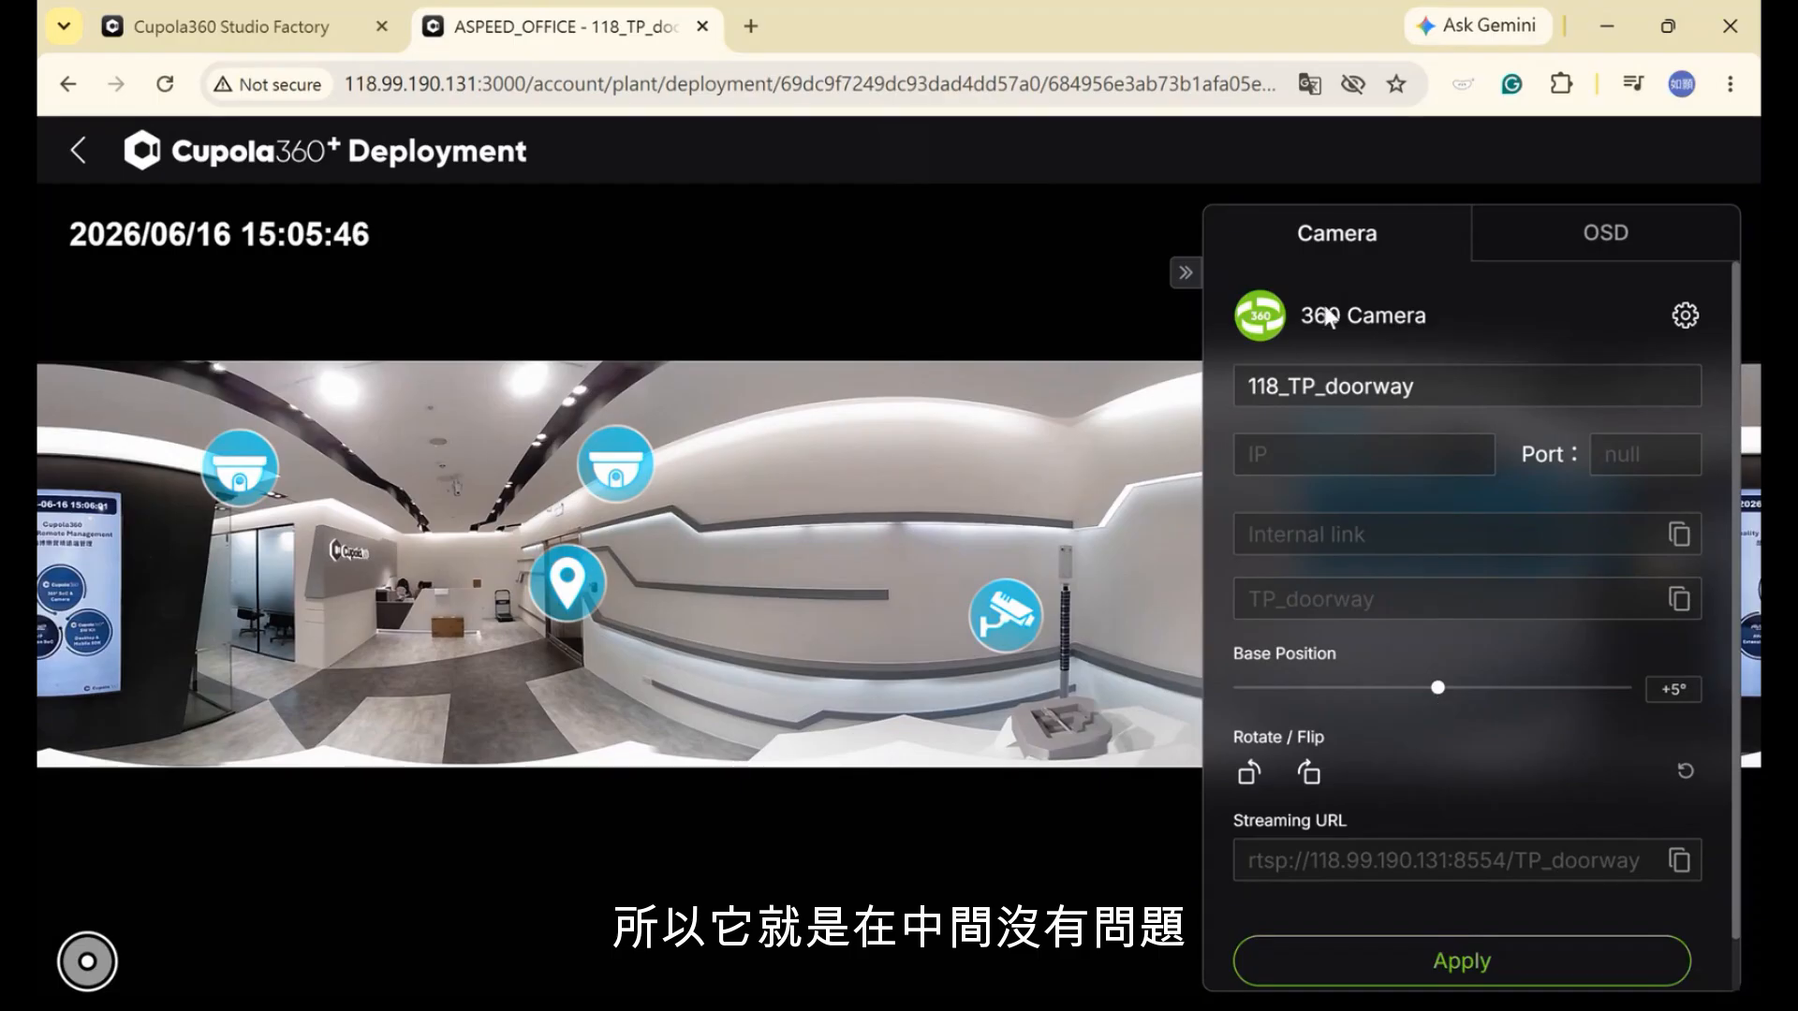
scroll(1517, 625, "down", 1)
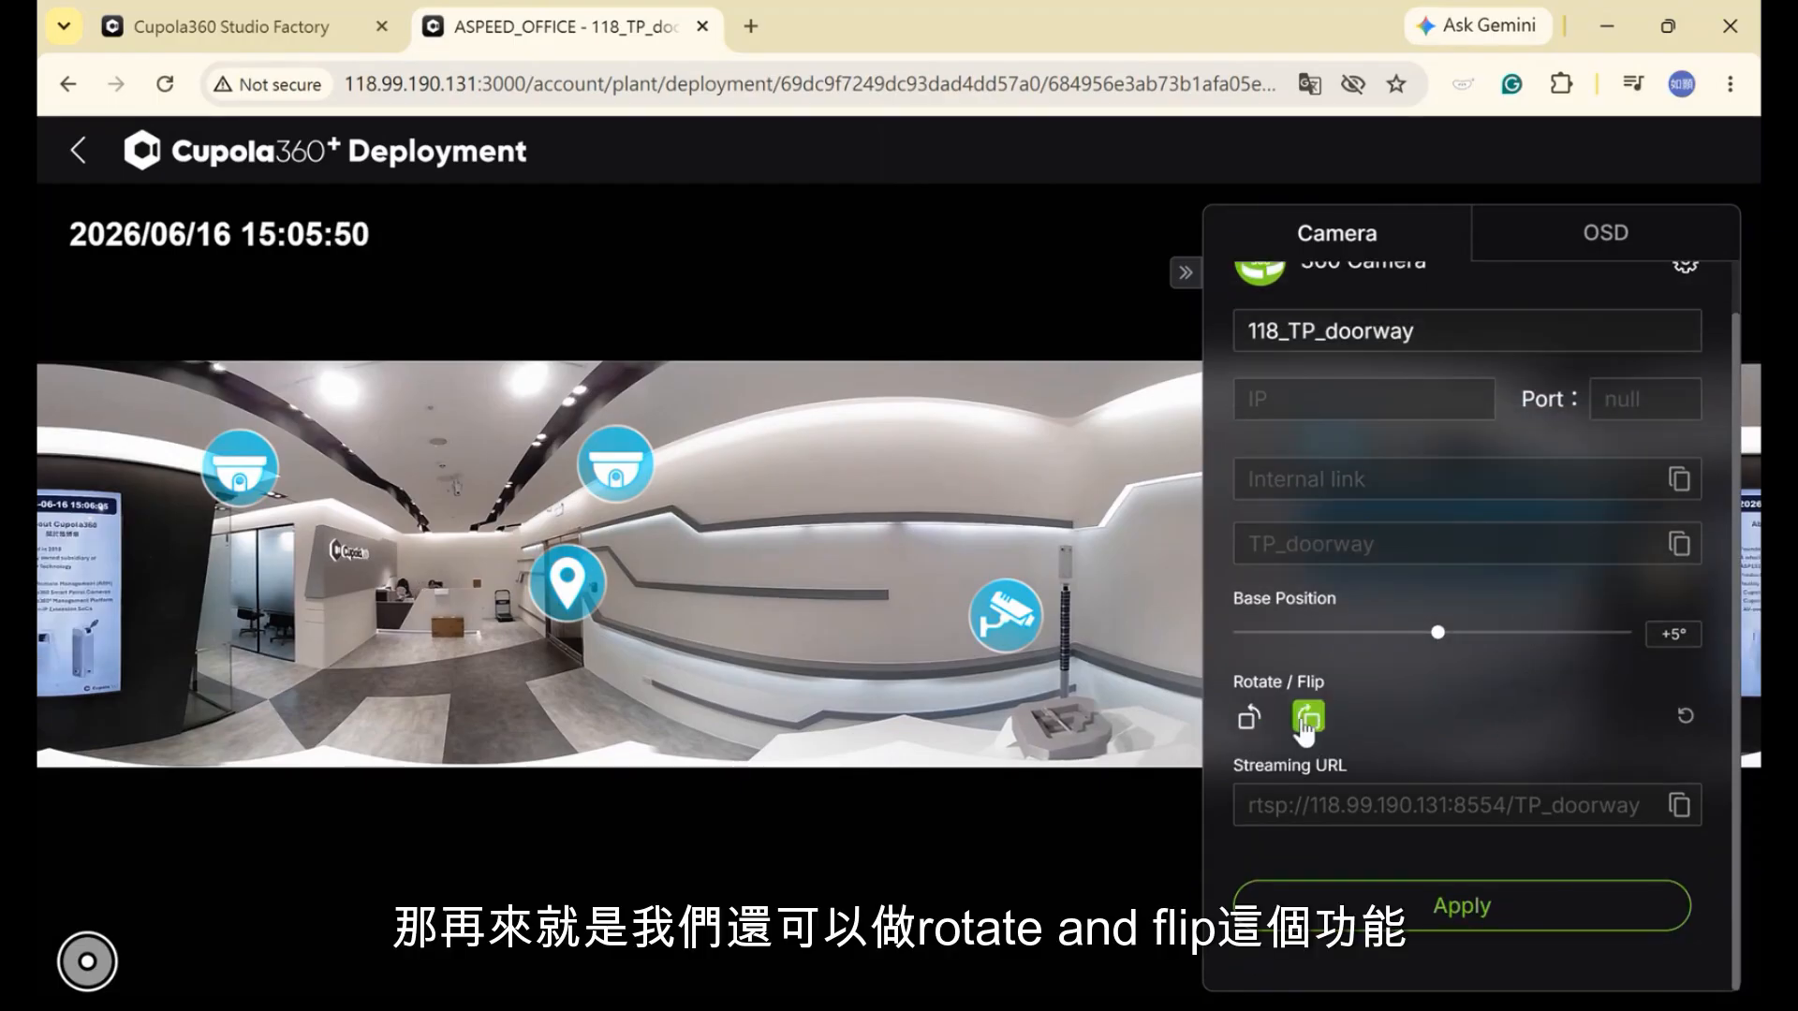
left_click(1253, 721)
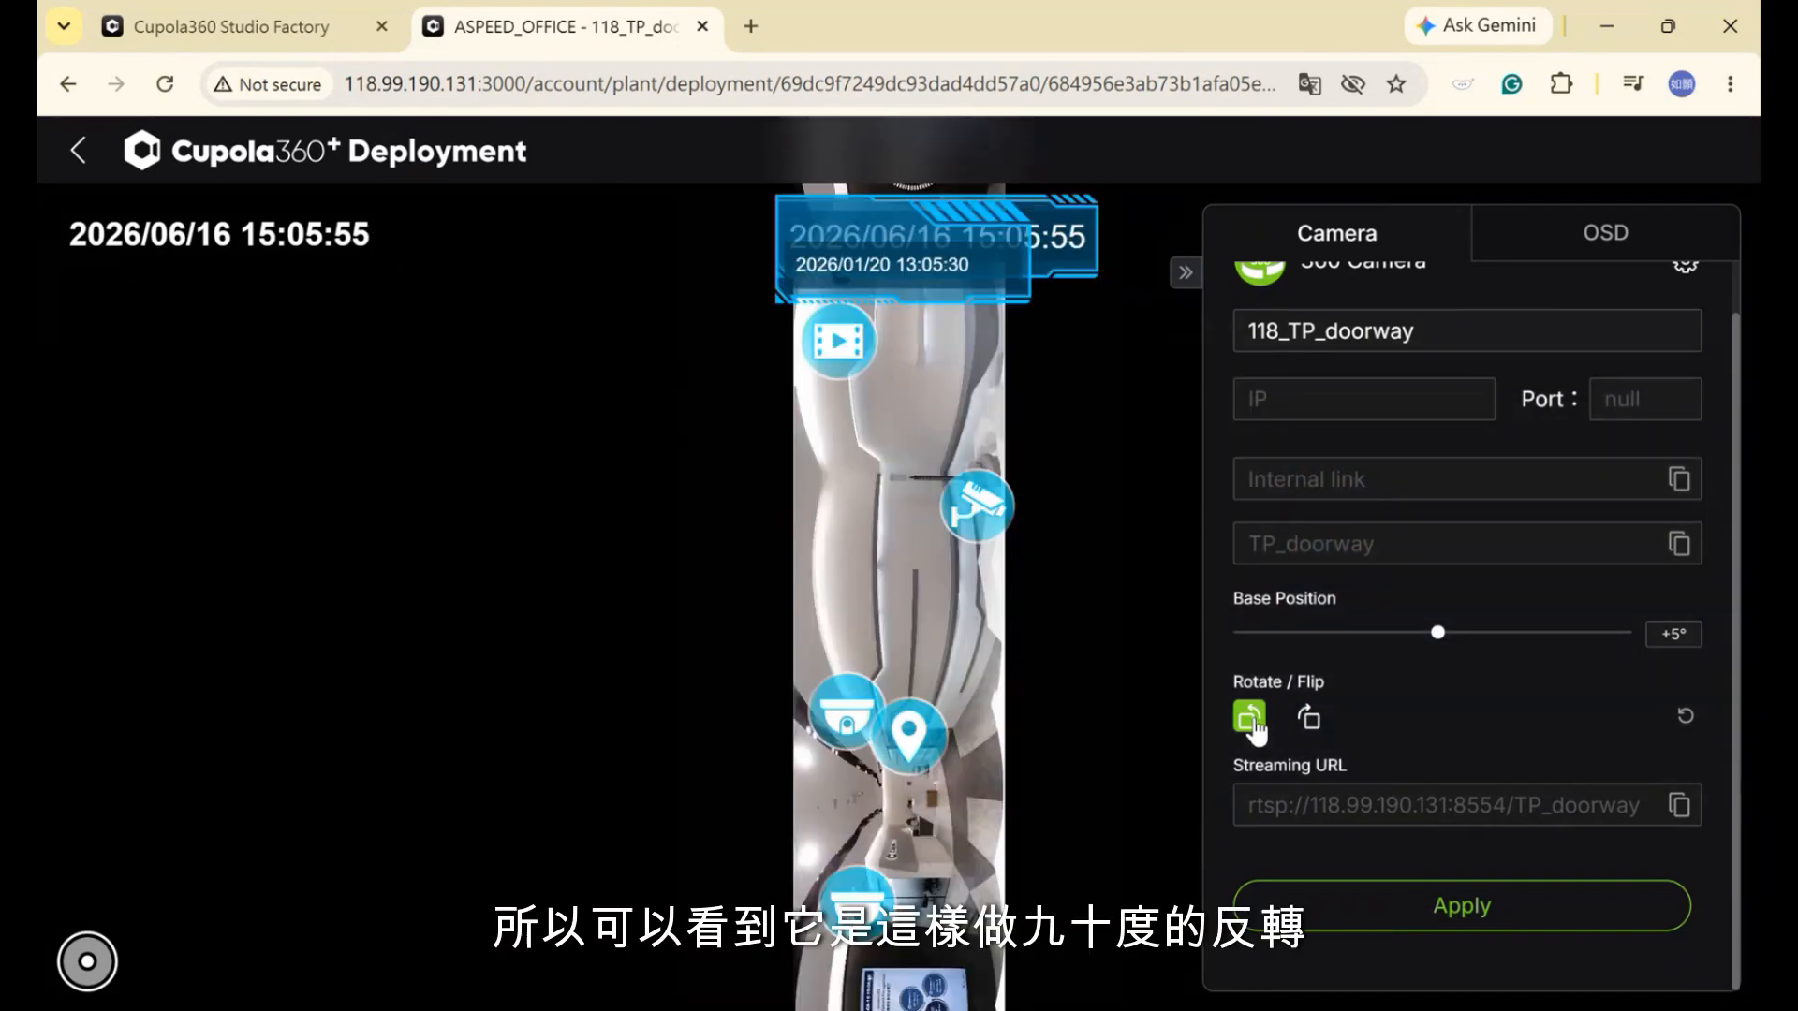
left_click(1297, 731)
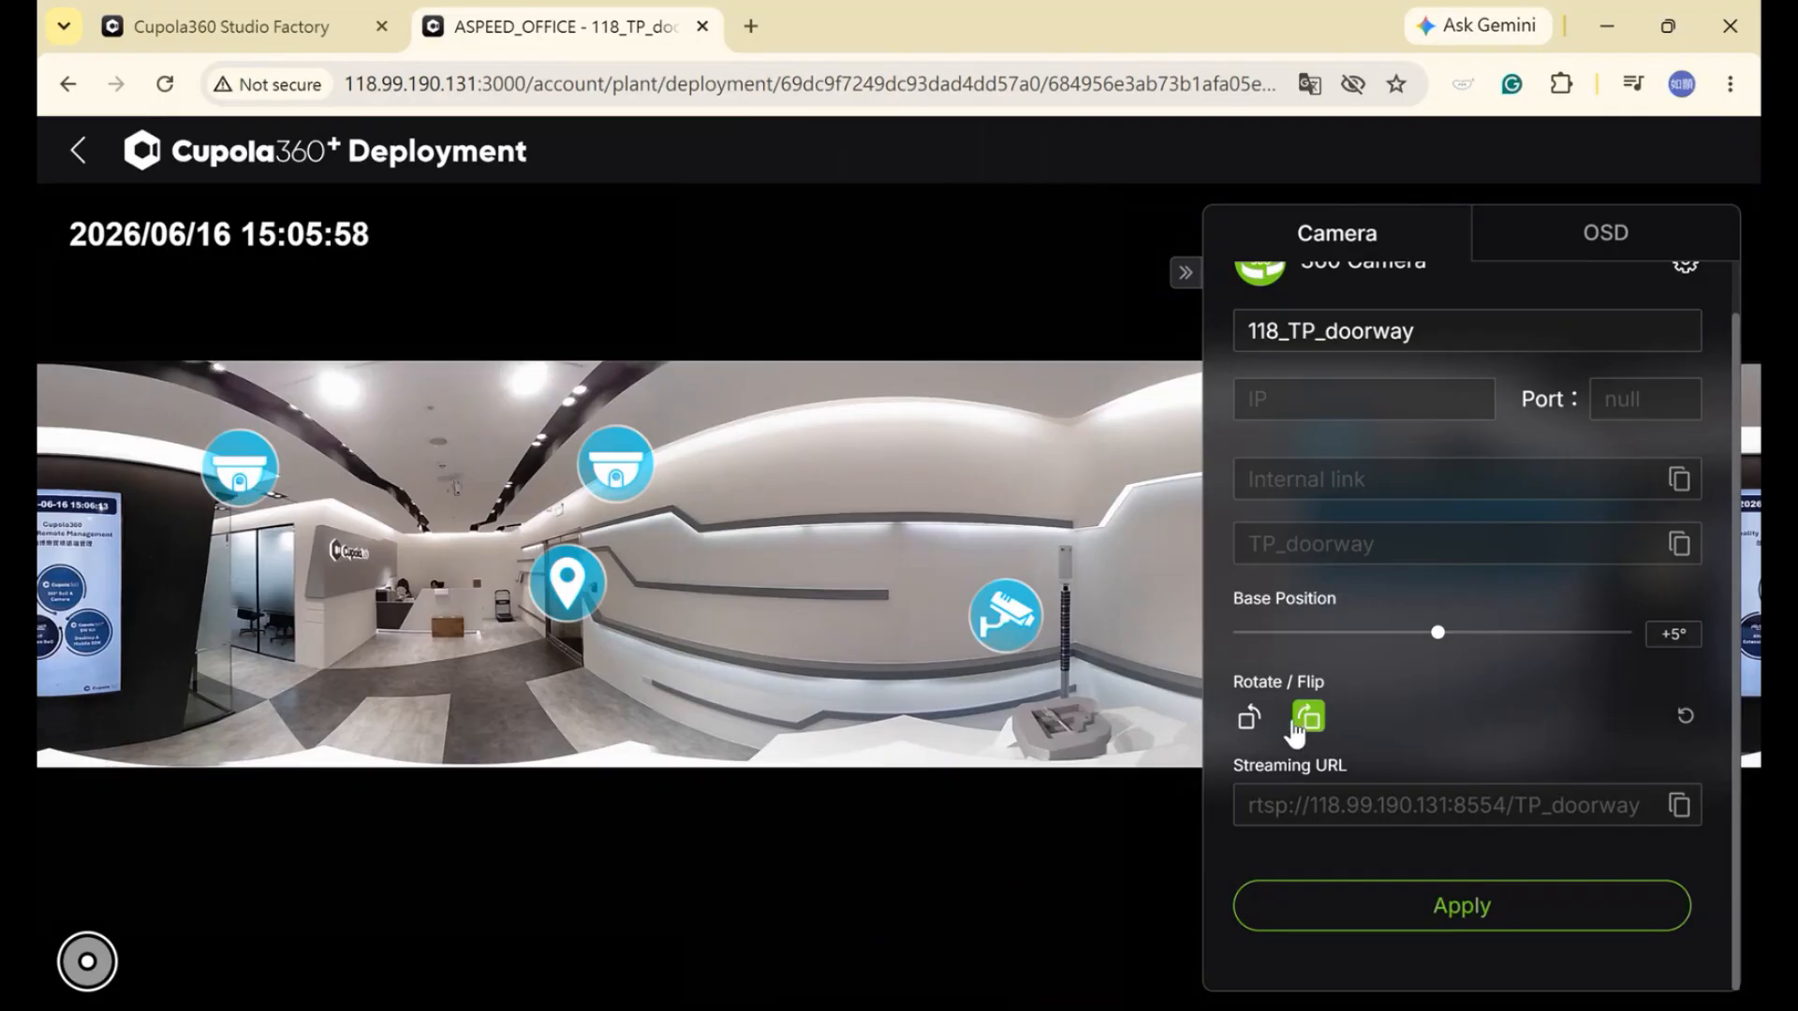
scroll(1536, 453, "up", 2)
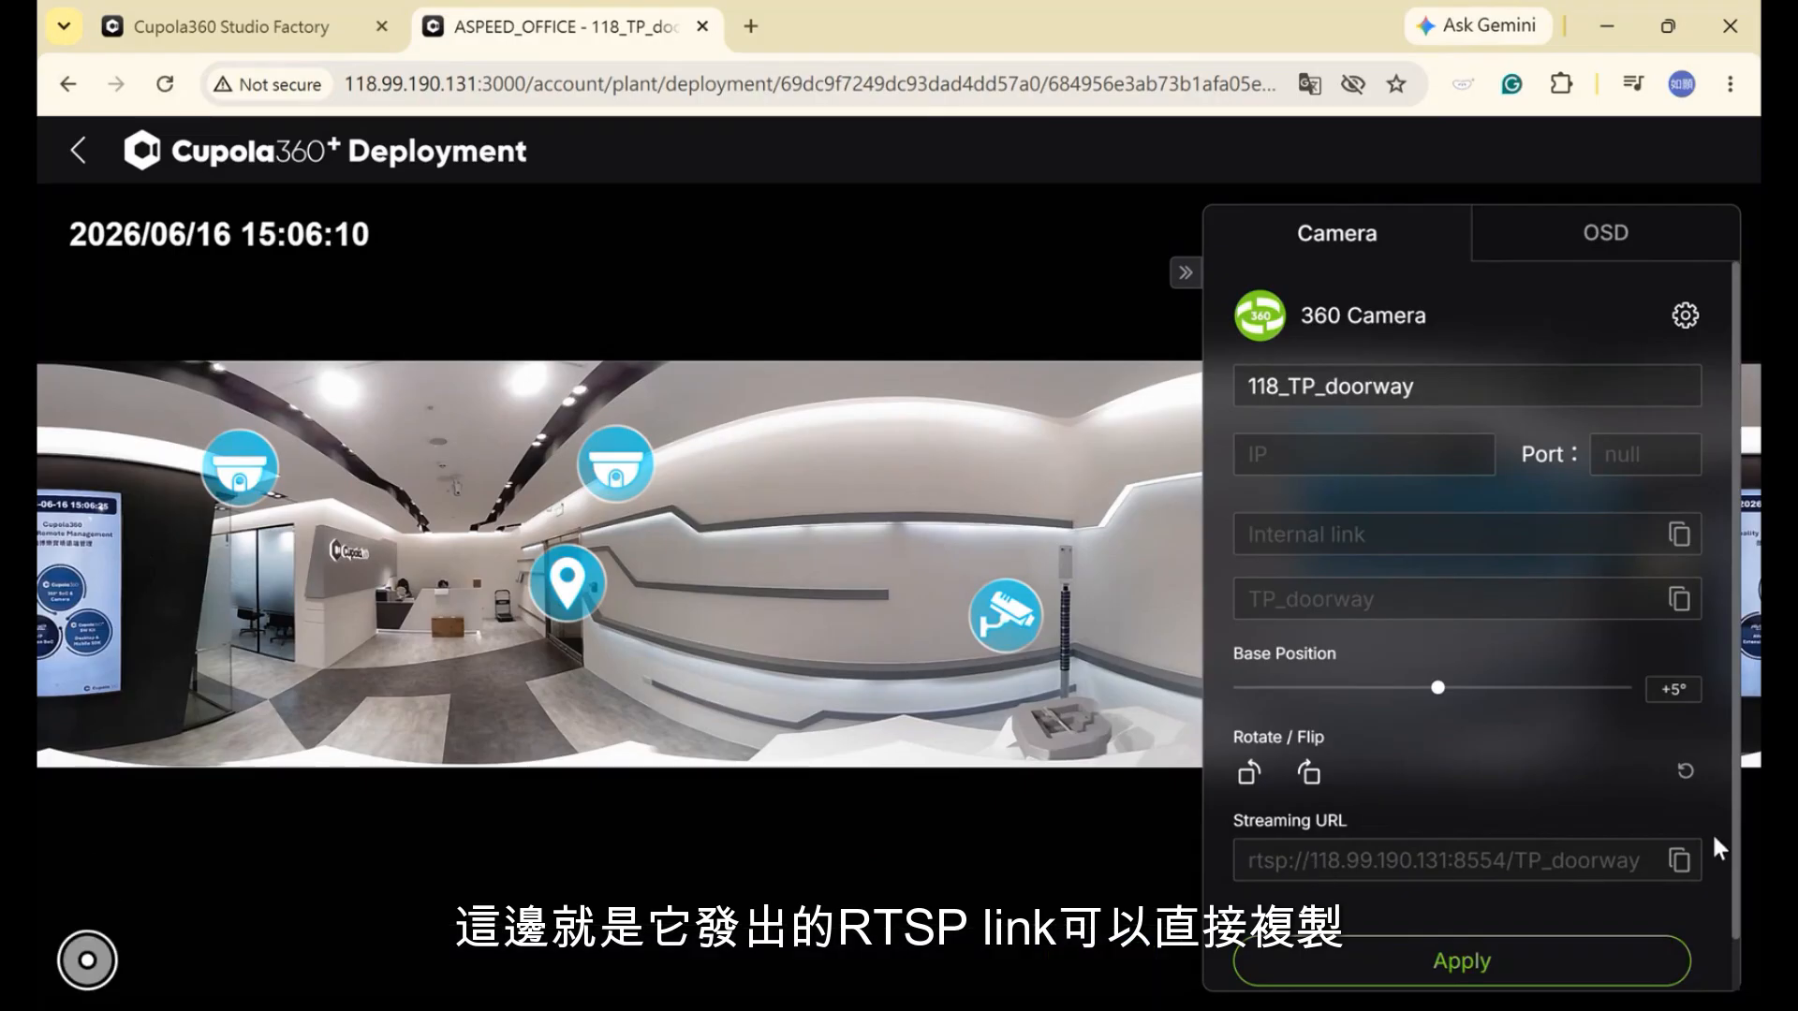
Return to the factory list and open patrol planning for ASPEED_OFFICE
left_click(76, 150)
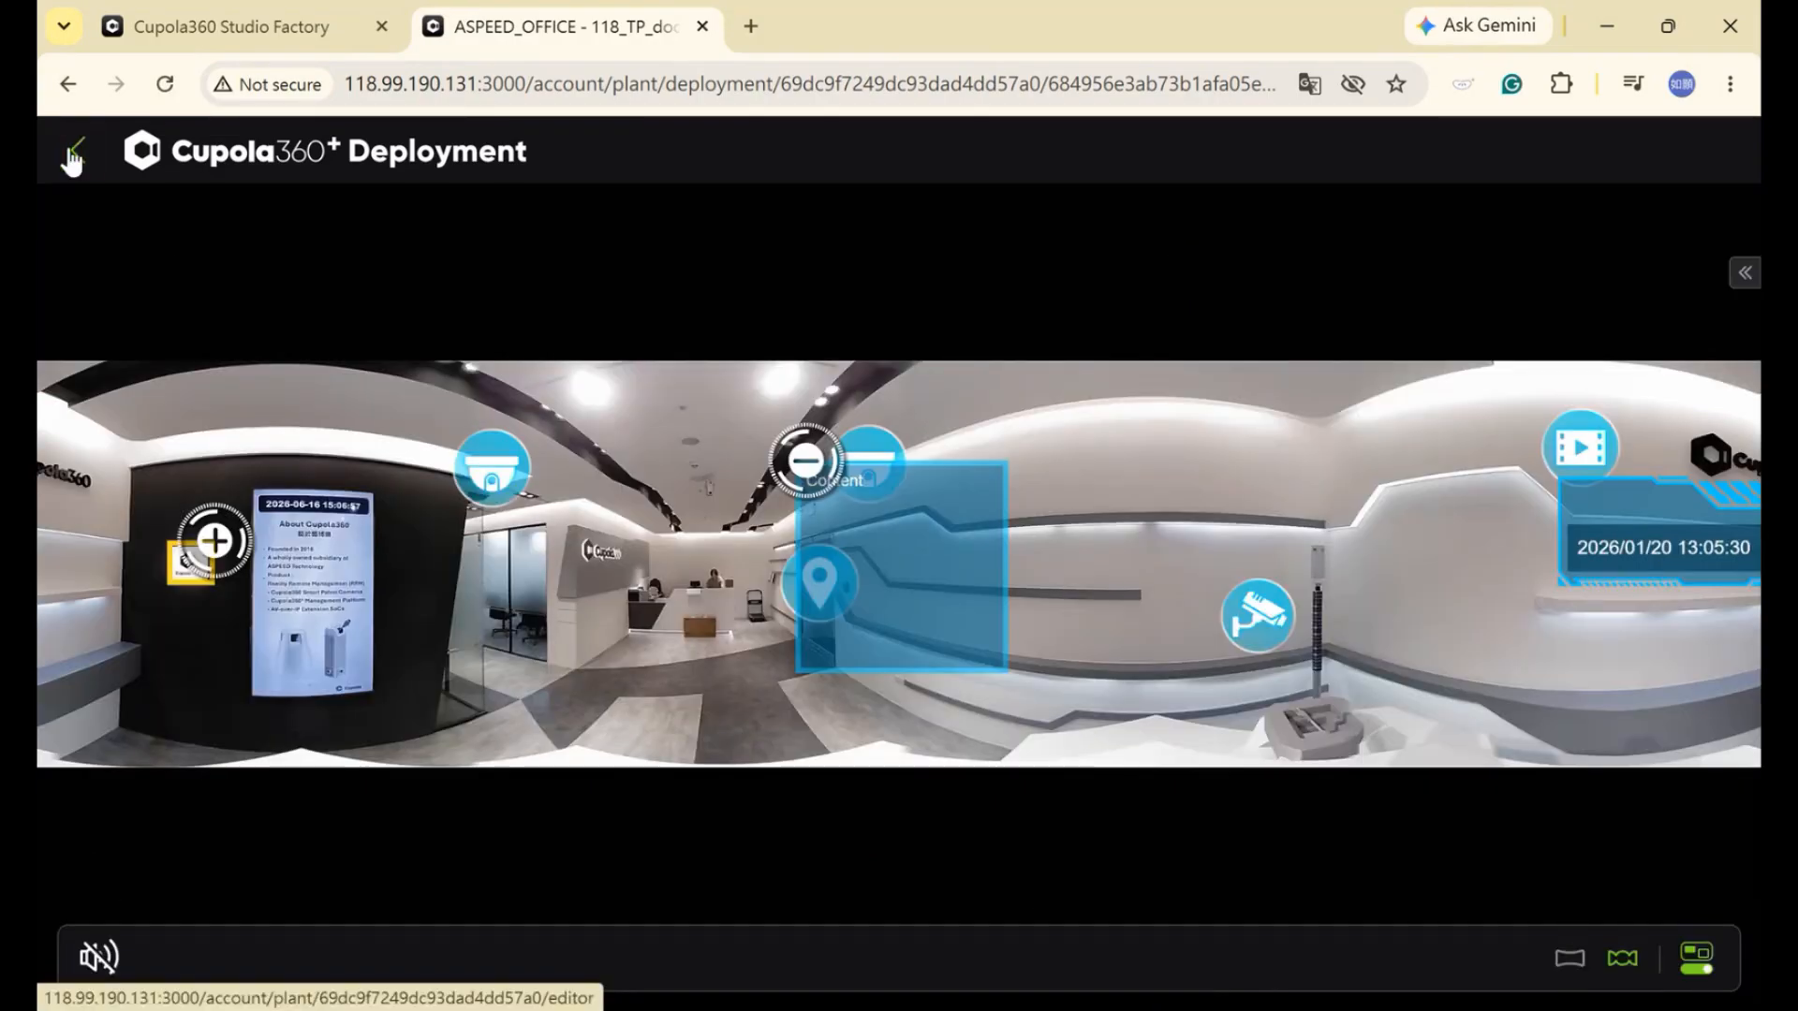
left_click(104, 161)
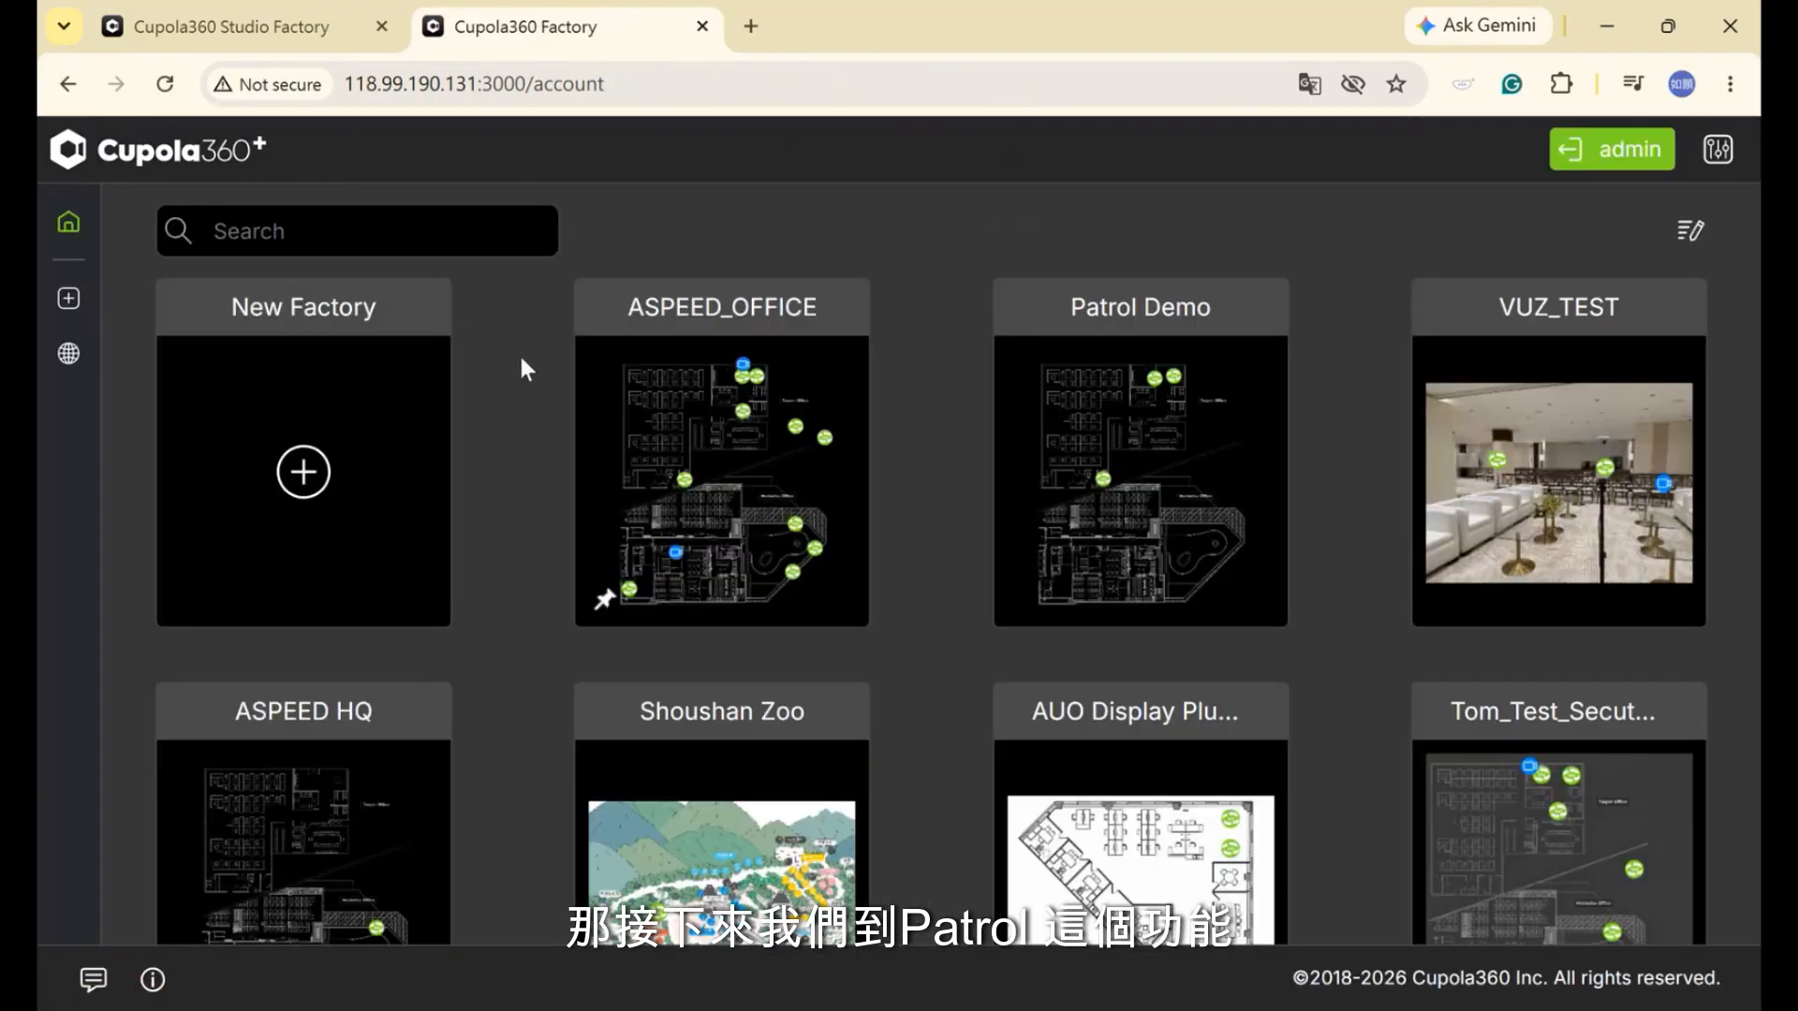
left_click(783, 448)
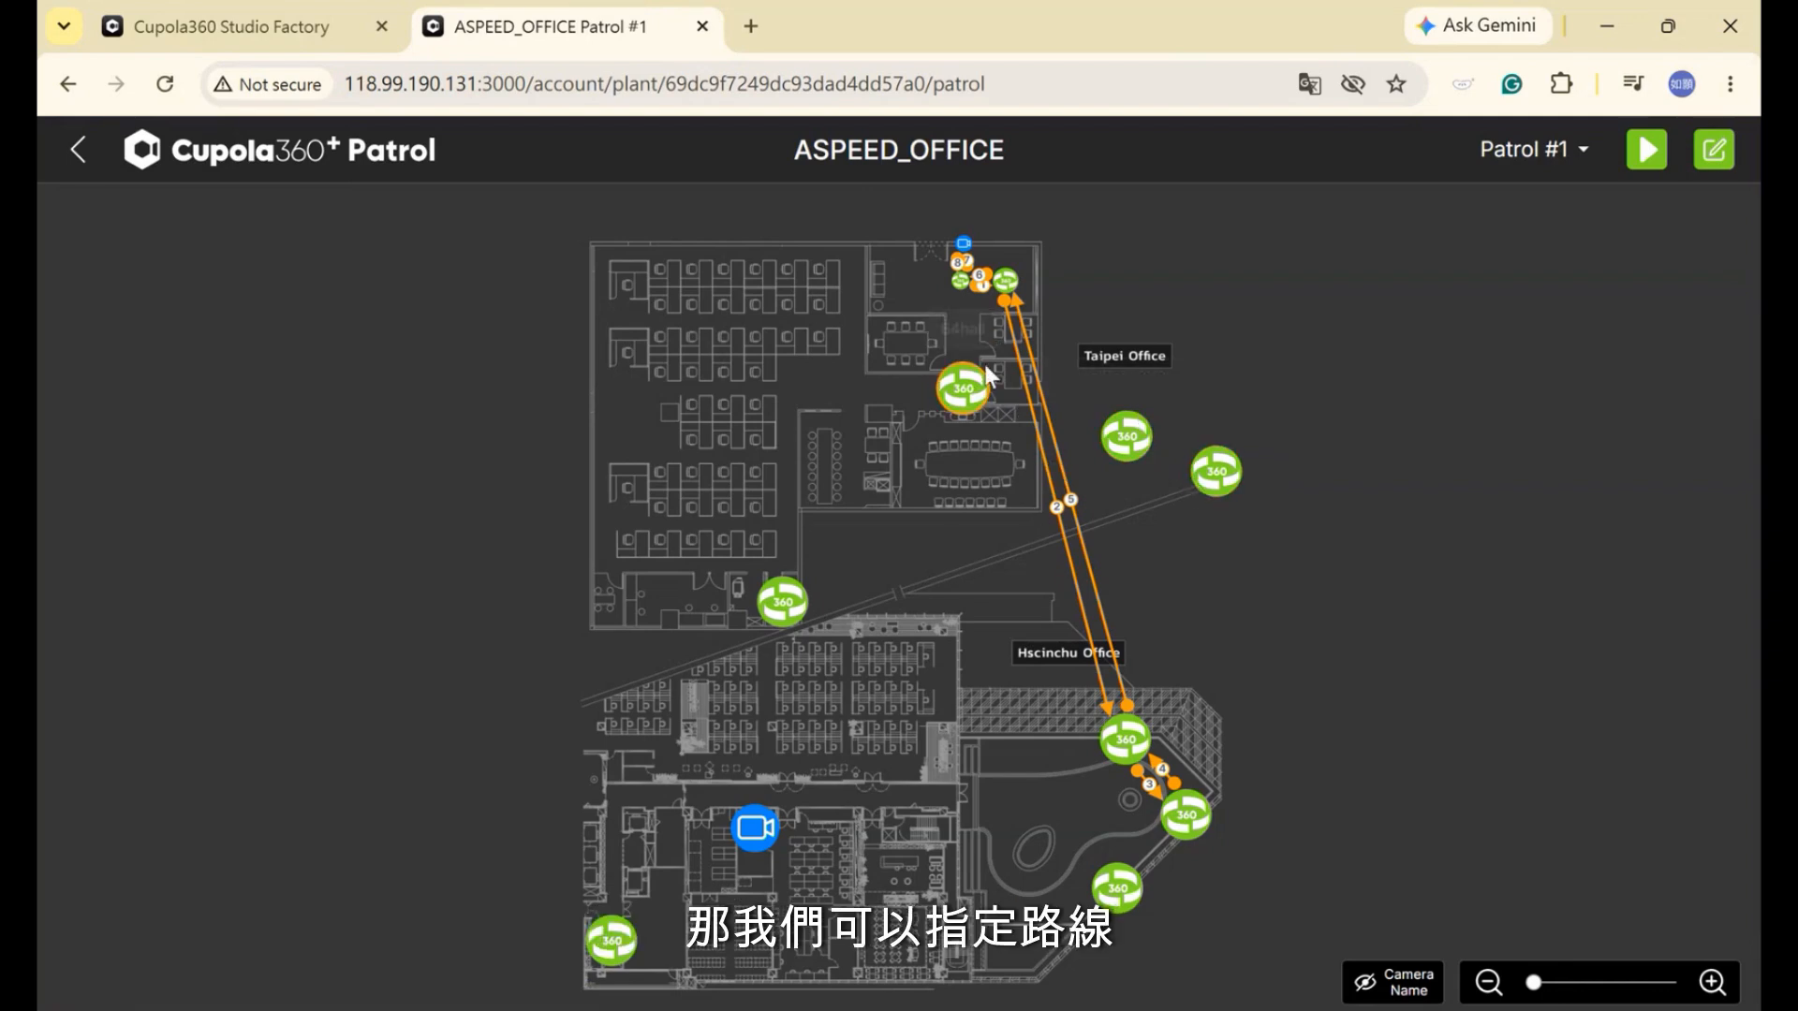
Create Patrol #35 routed from the top camera to KH_office_RX2000 and back
left_click(1566, 159)
scroll(1499, 646, "down", 8)
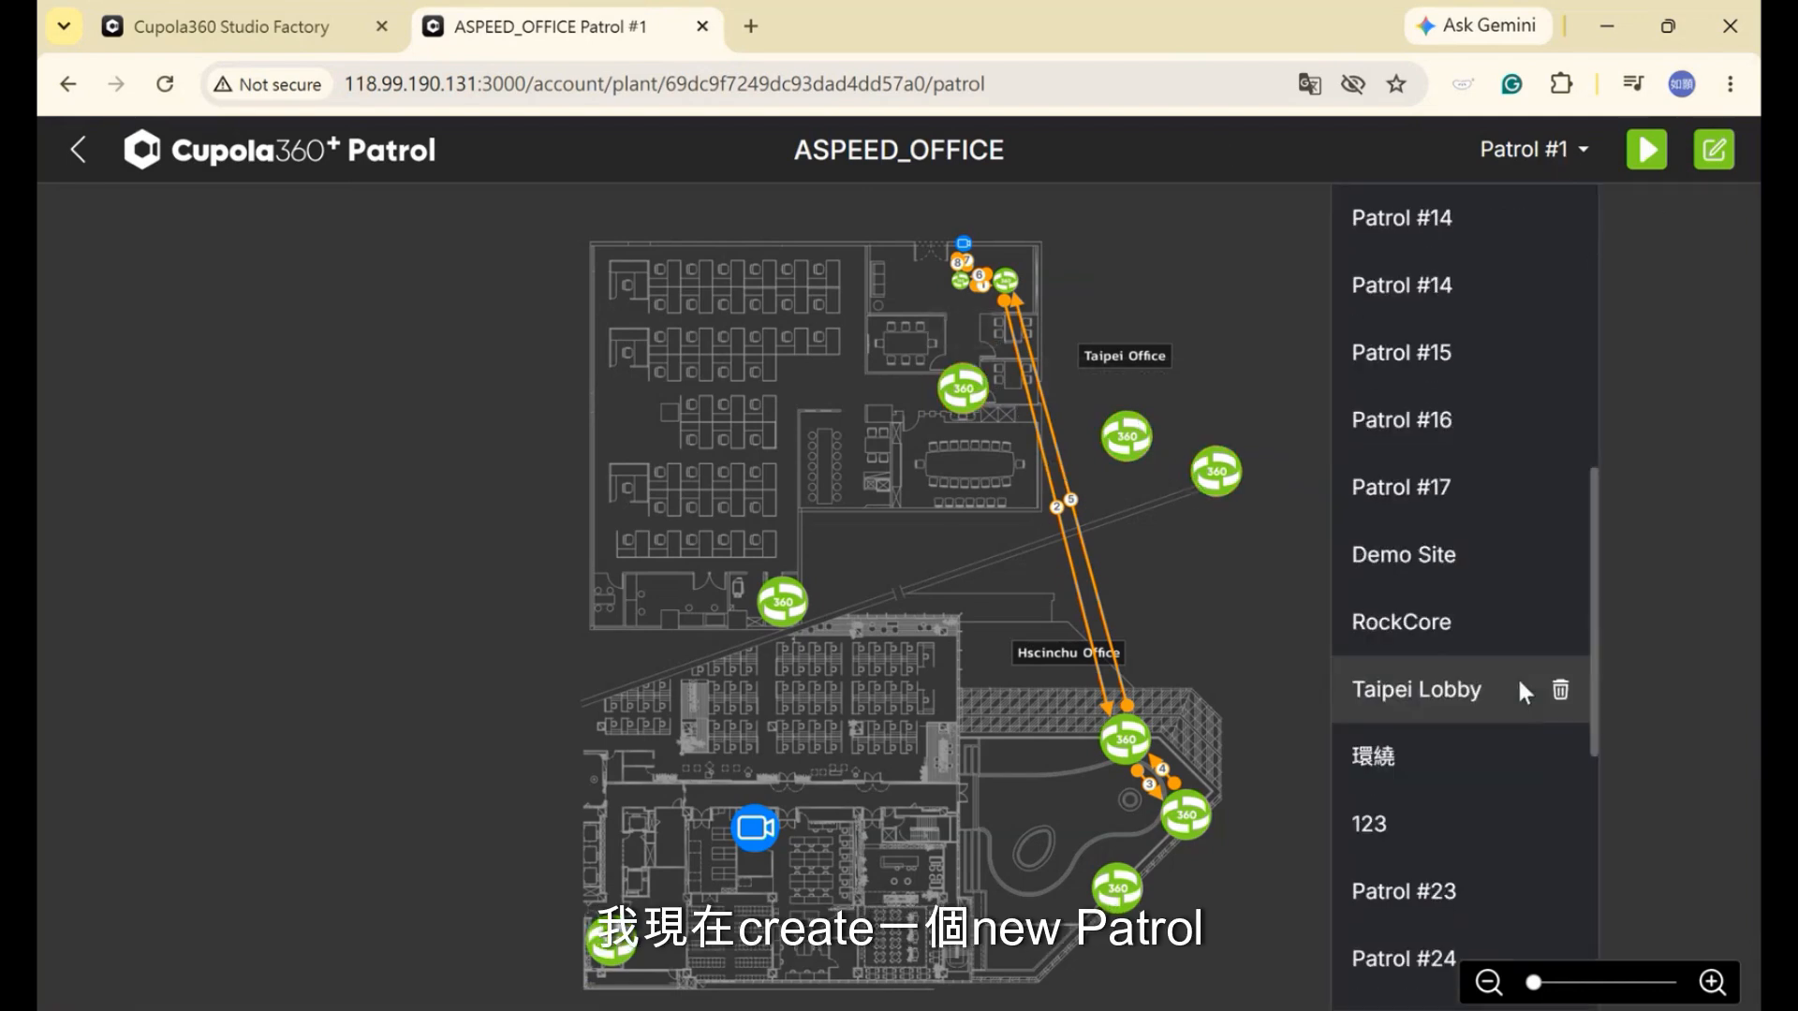
scroll(1496, 645, "up", 8)
left_click(1396, 206)
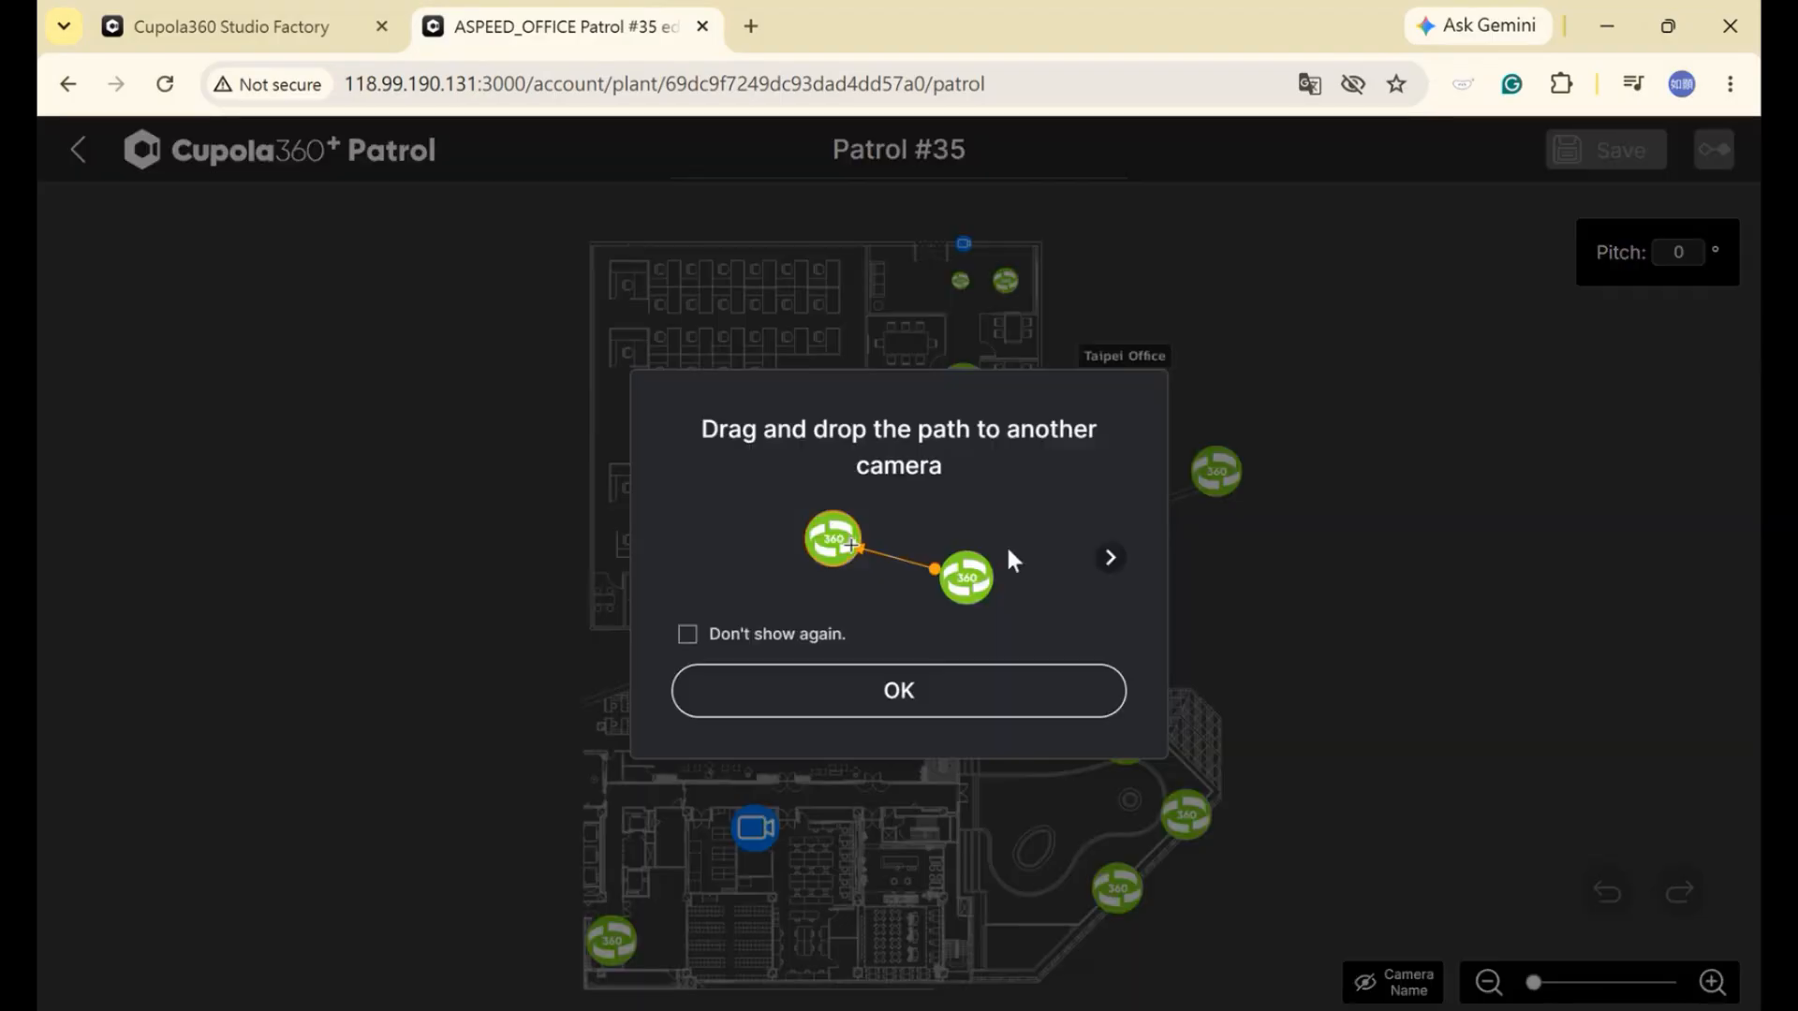
left_click(937, 693)
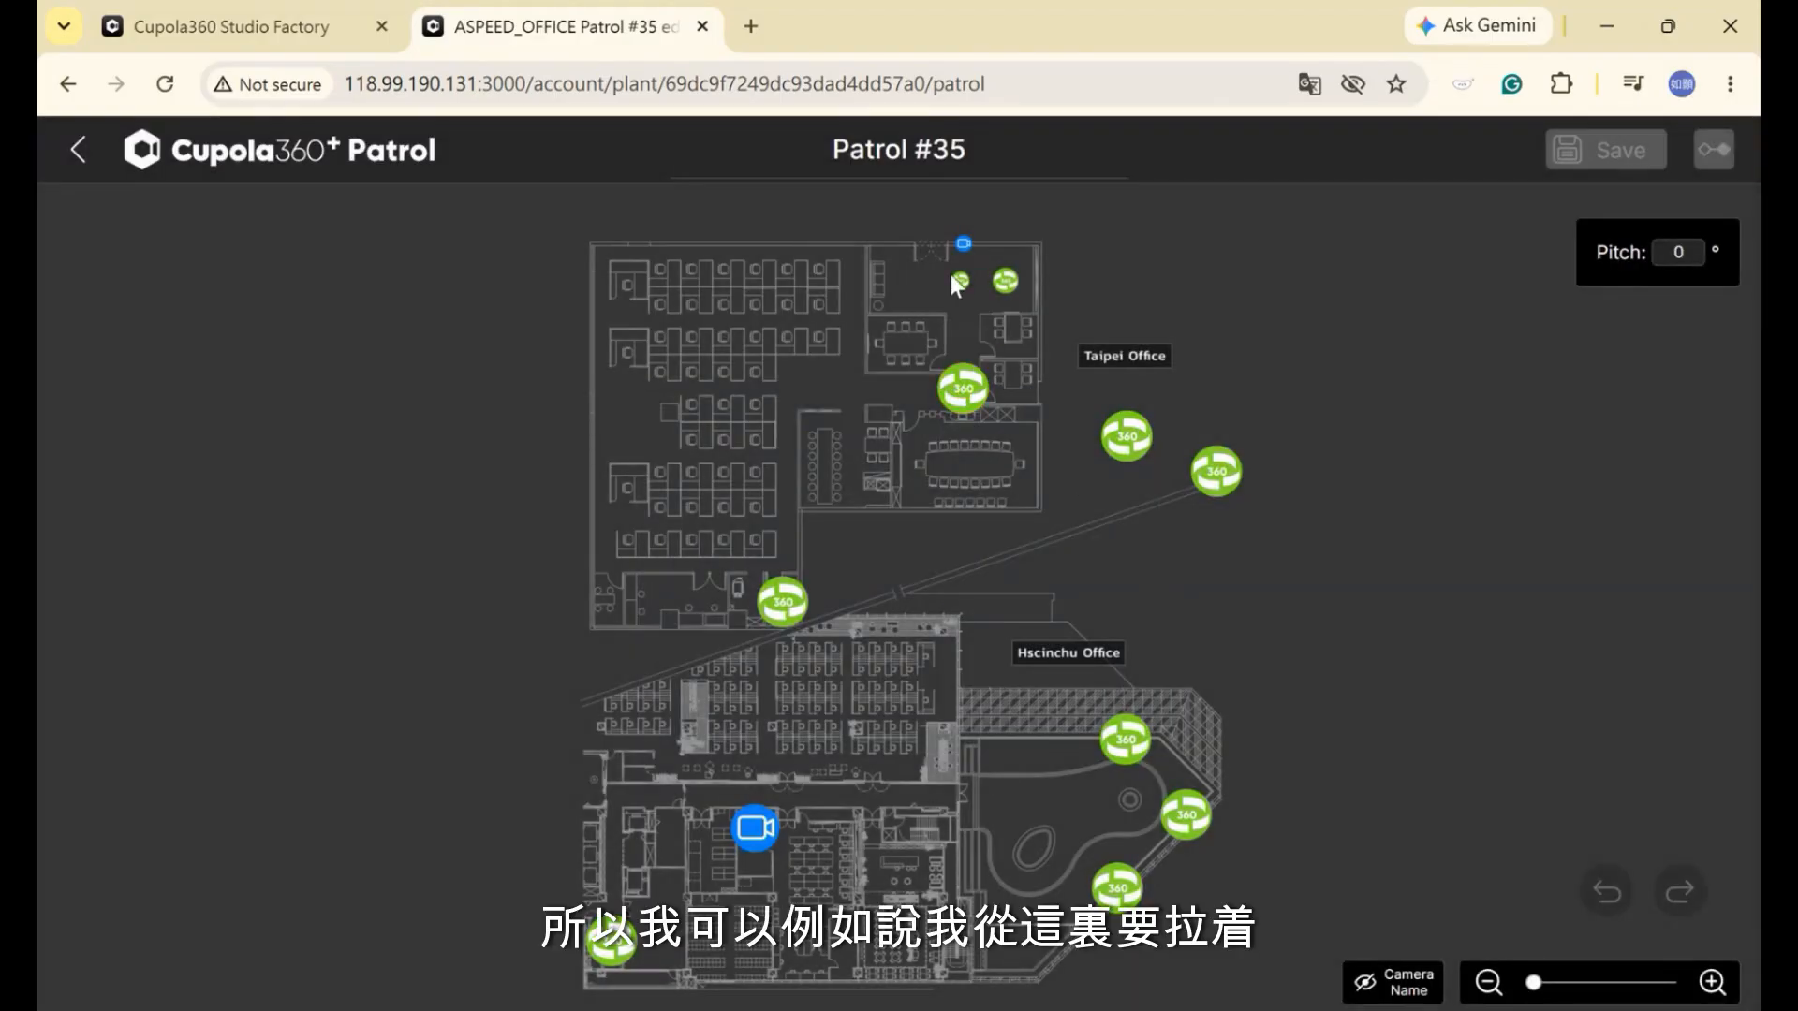
left_click_drag(959, 279, 1127, 437)
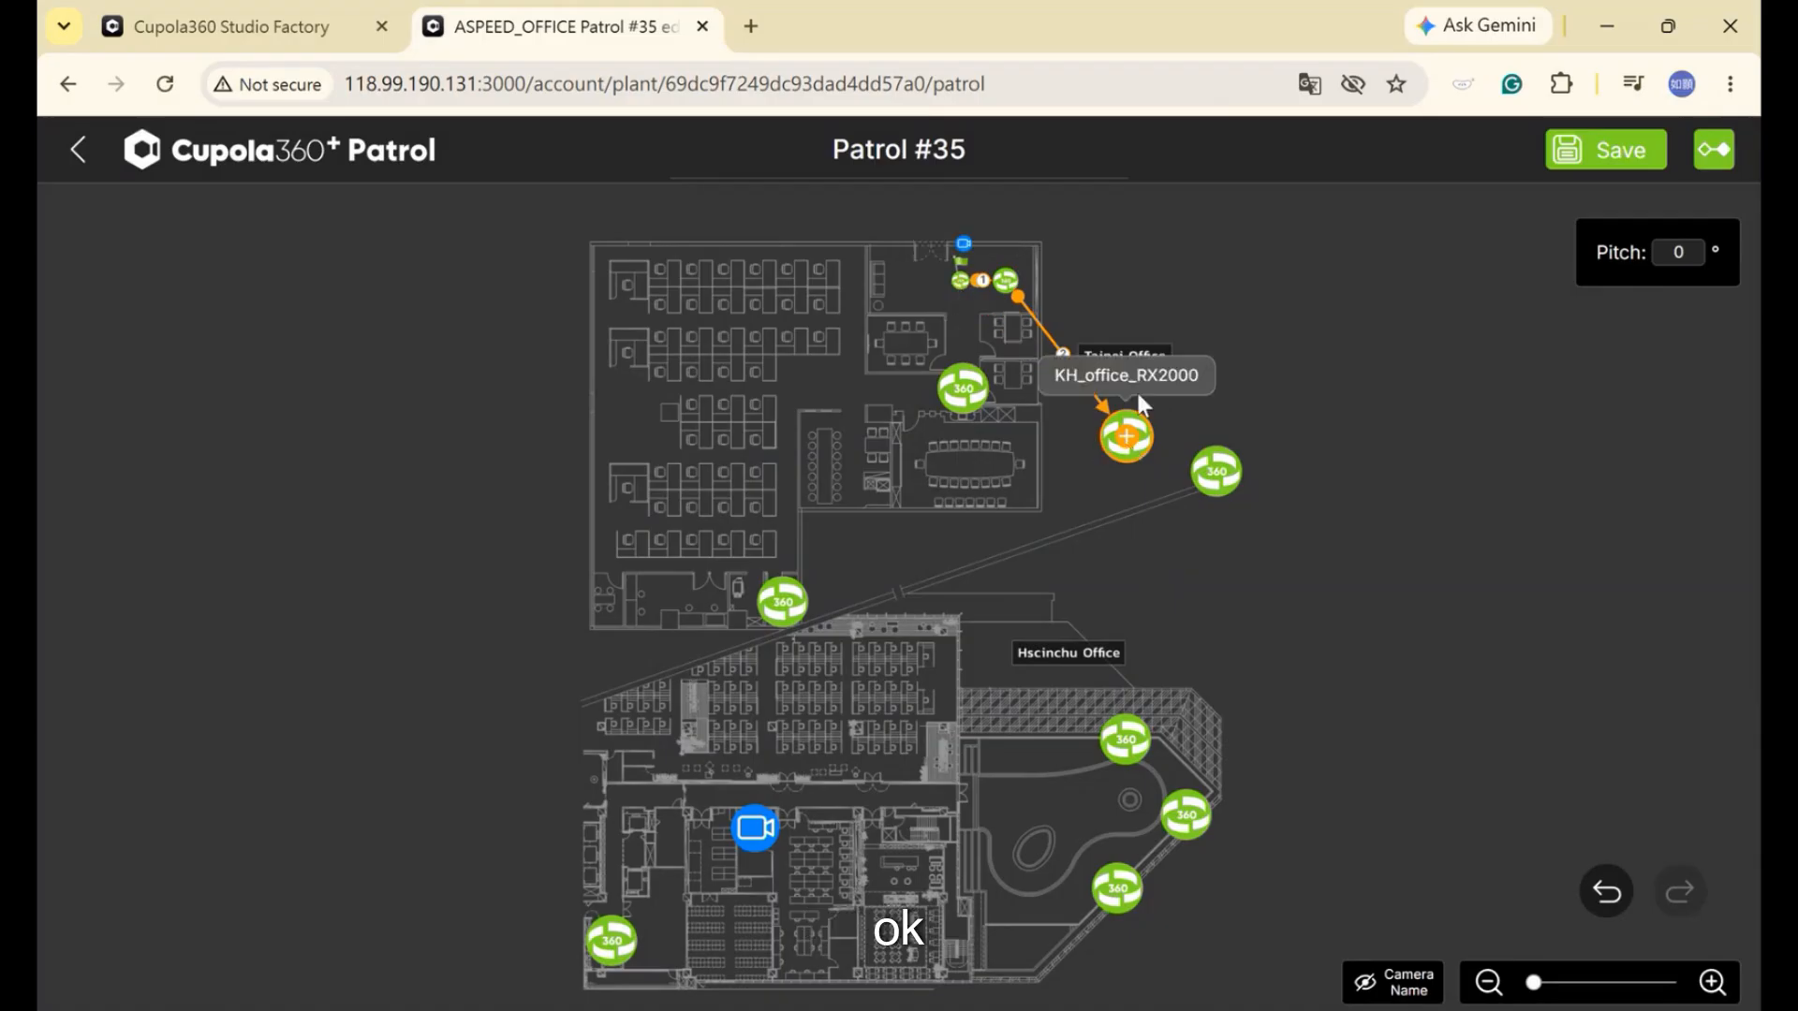
left_click_drag(1126, 434, 961, 279)
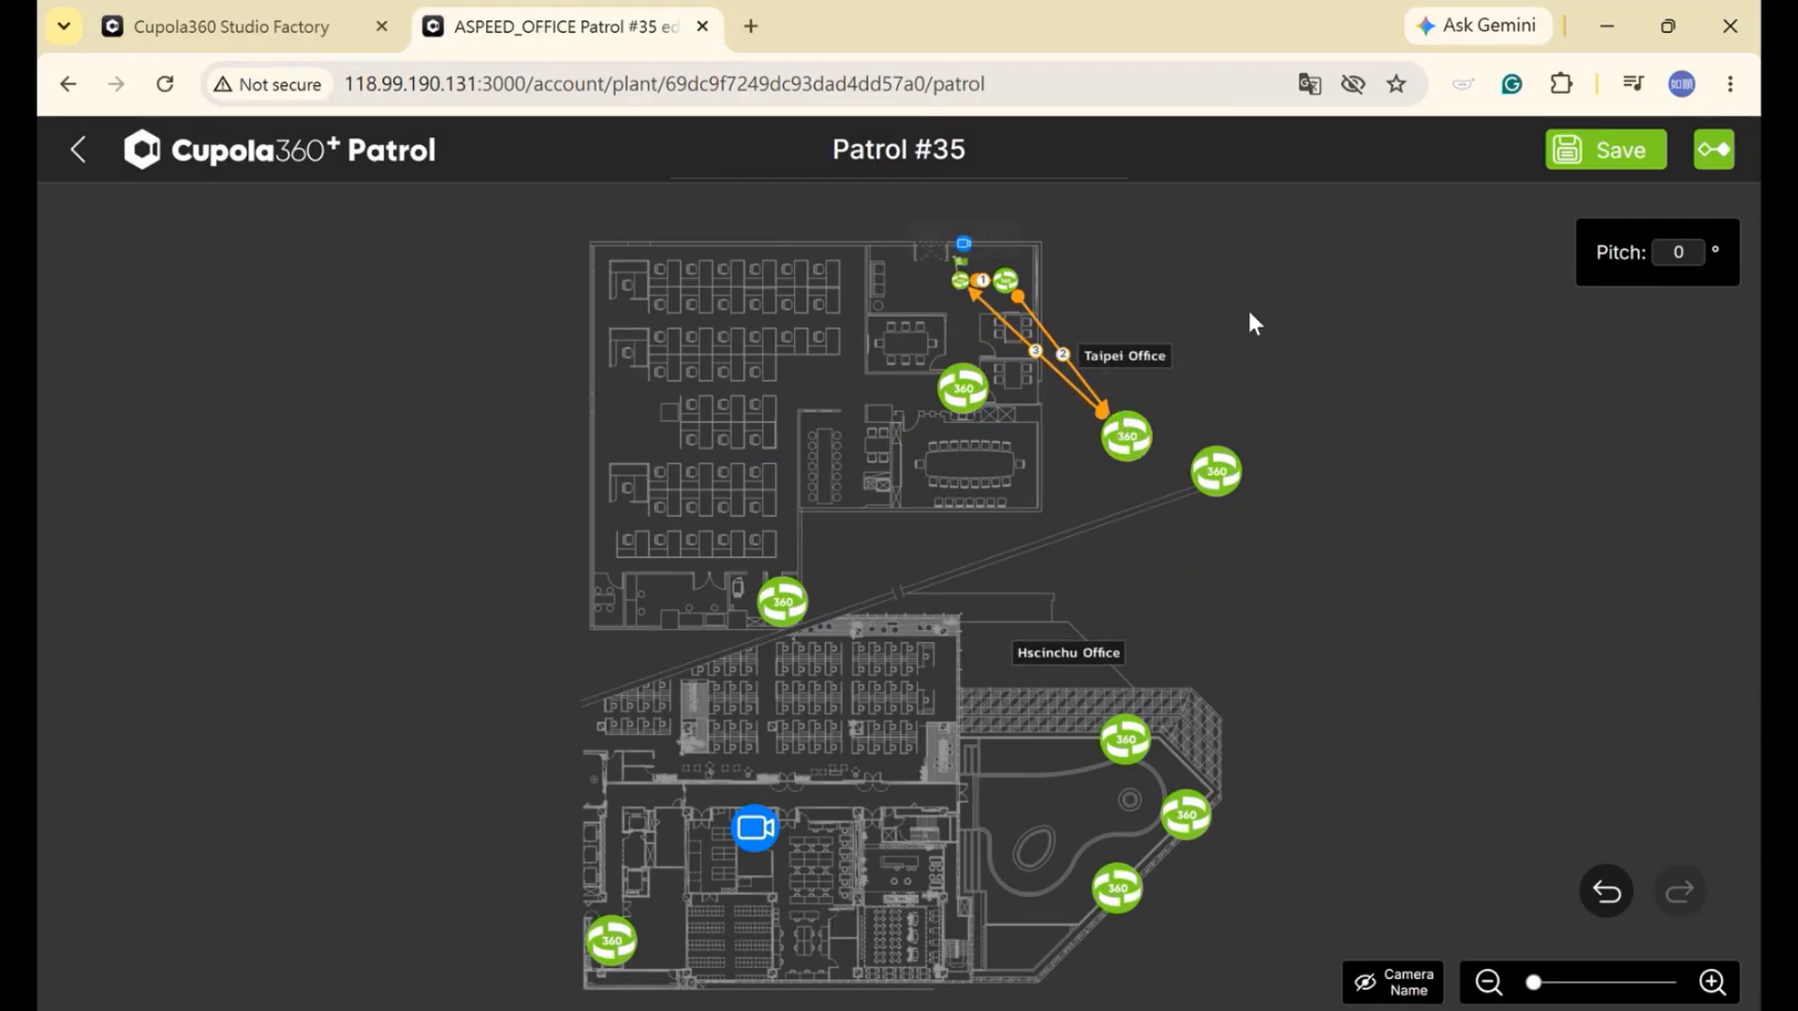
In Patrol #35's 360 view editor, set Turn speed to Low and apply it to all stops
left_click(1719, 152)
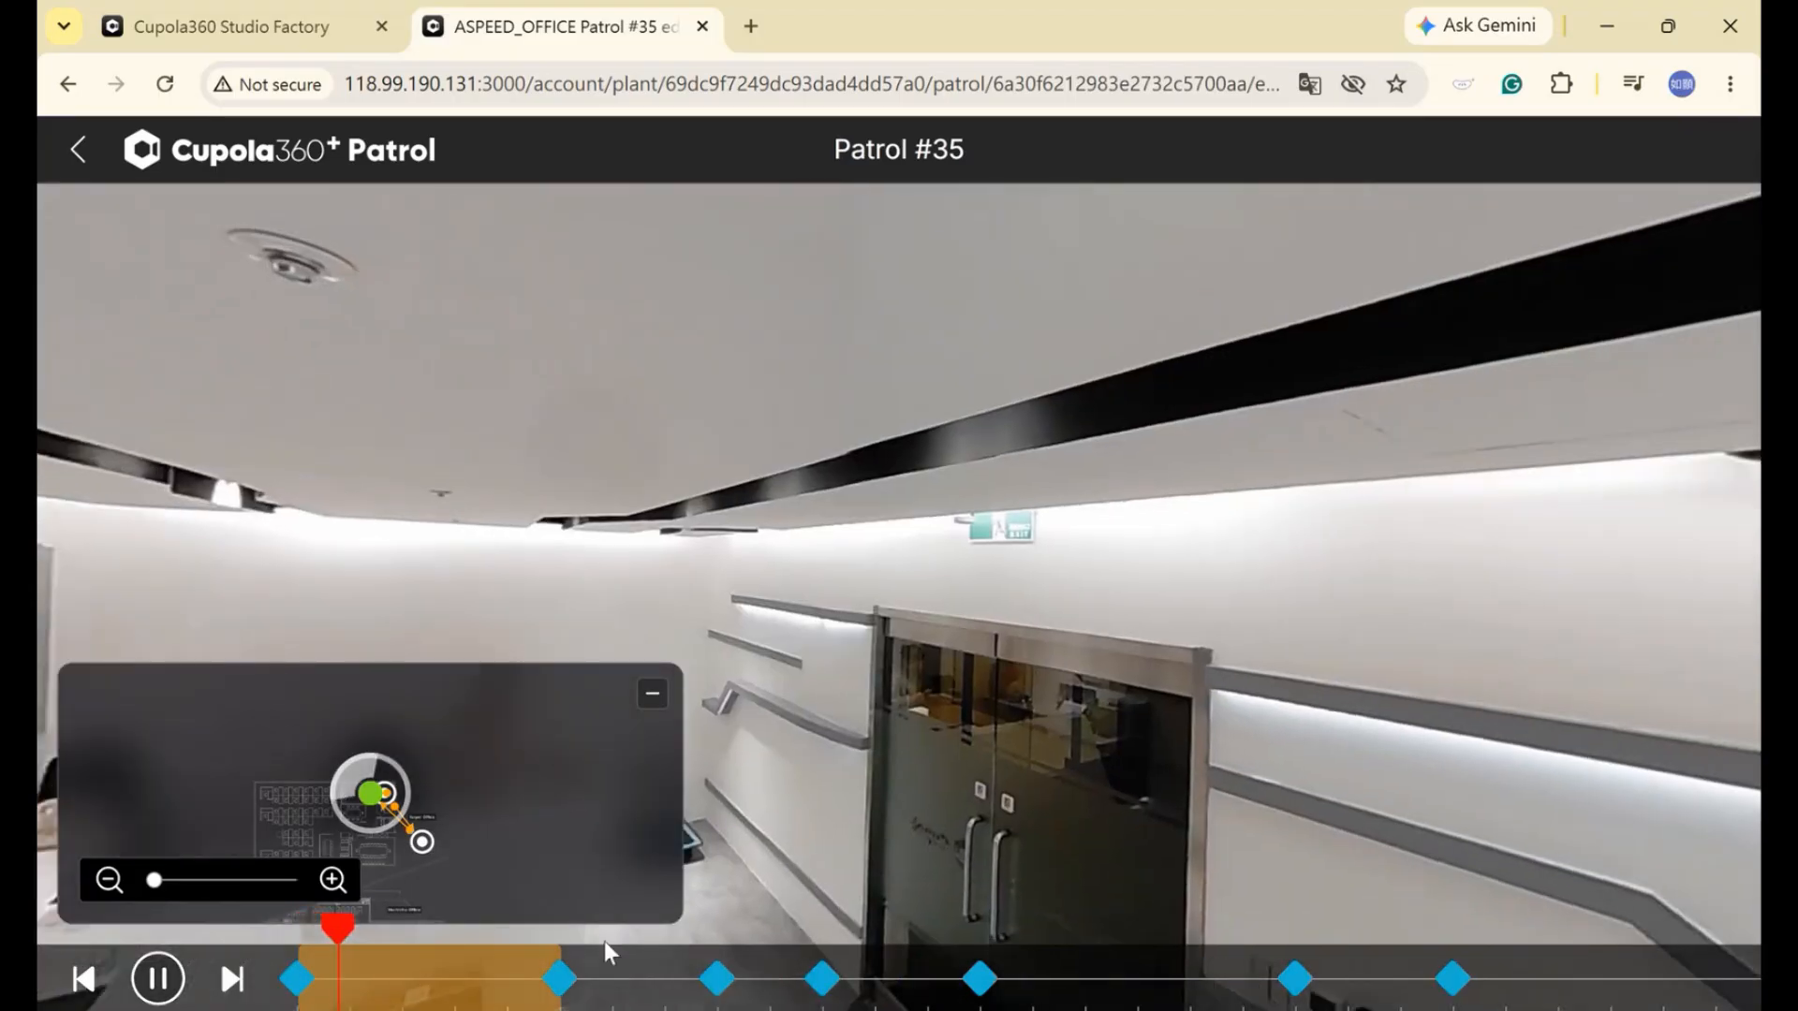
left_click(297, 980)
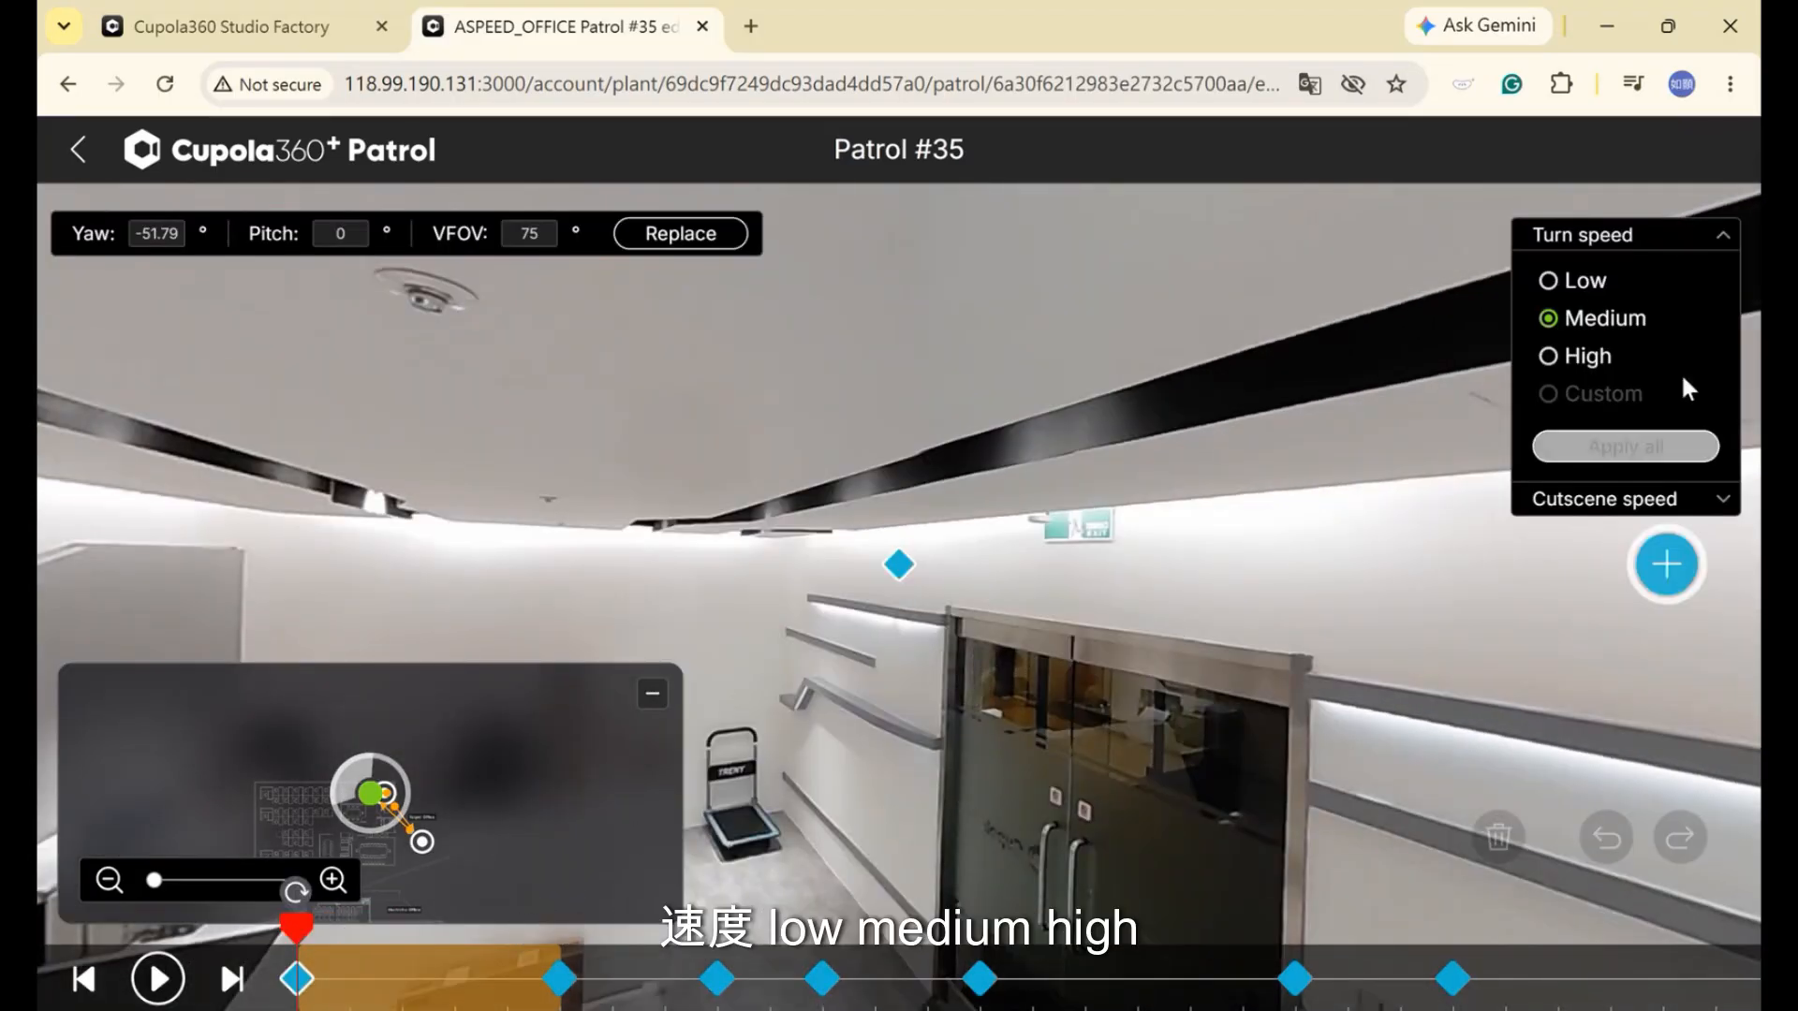
left_click(1572, 283)
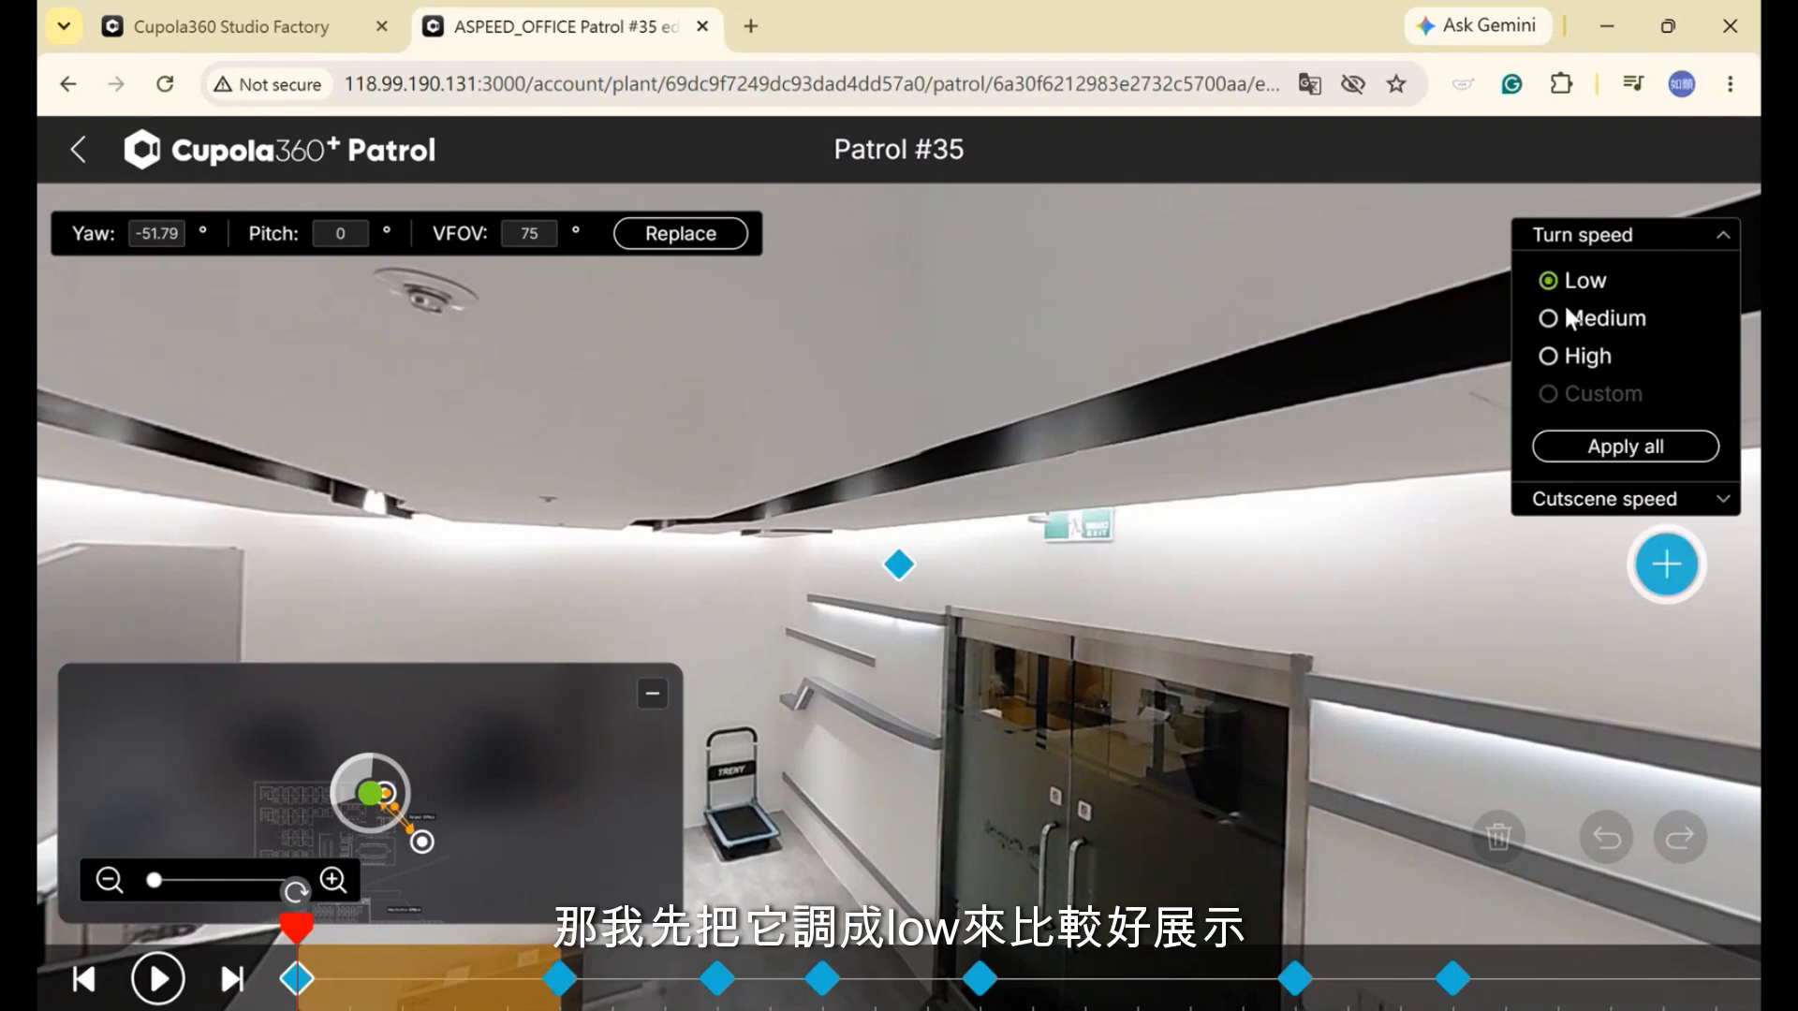
left_click(1614, 450)
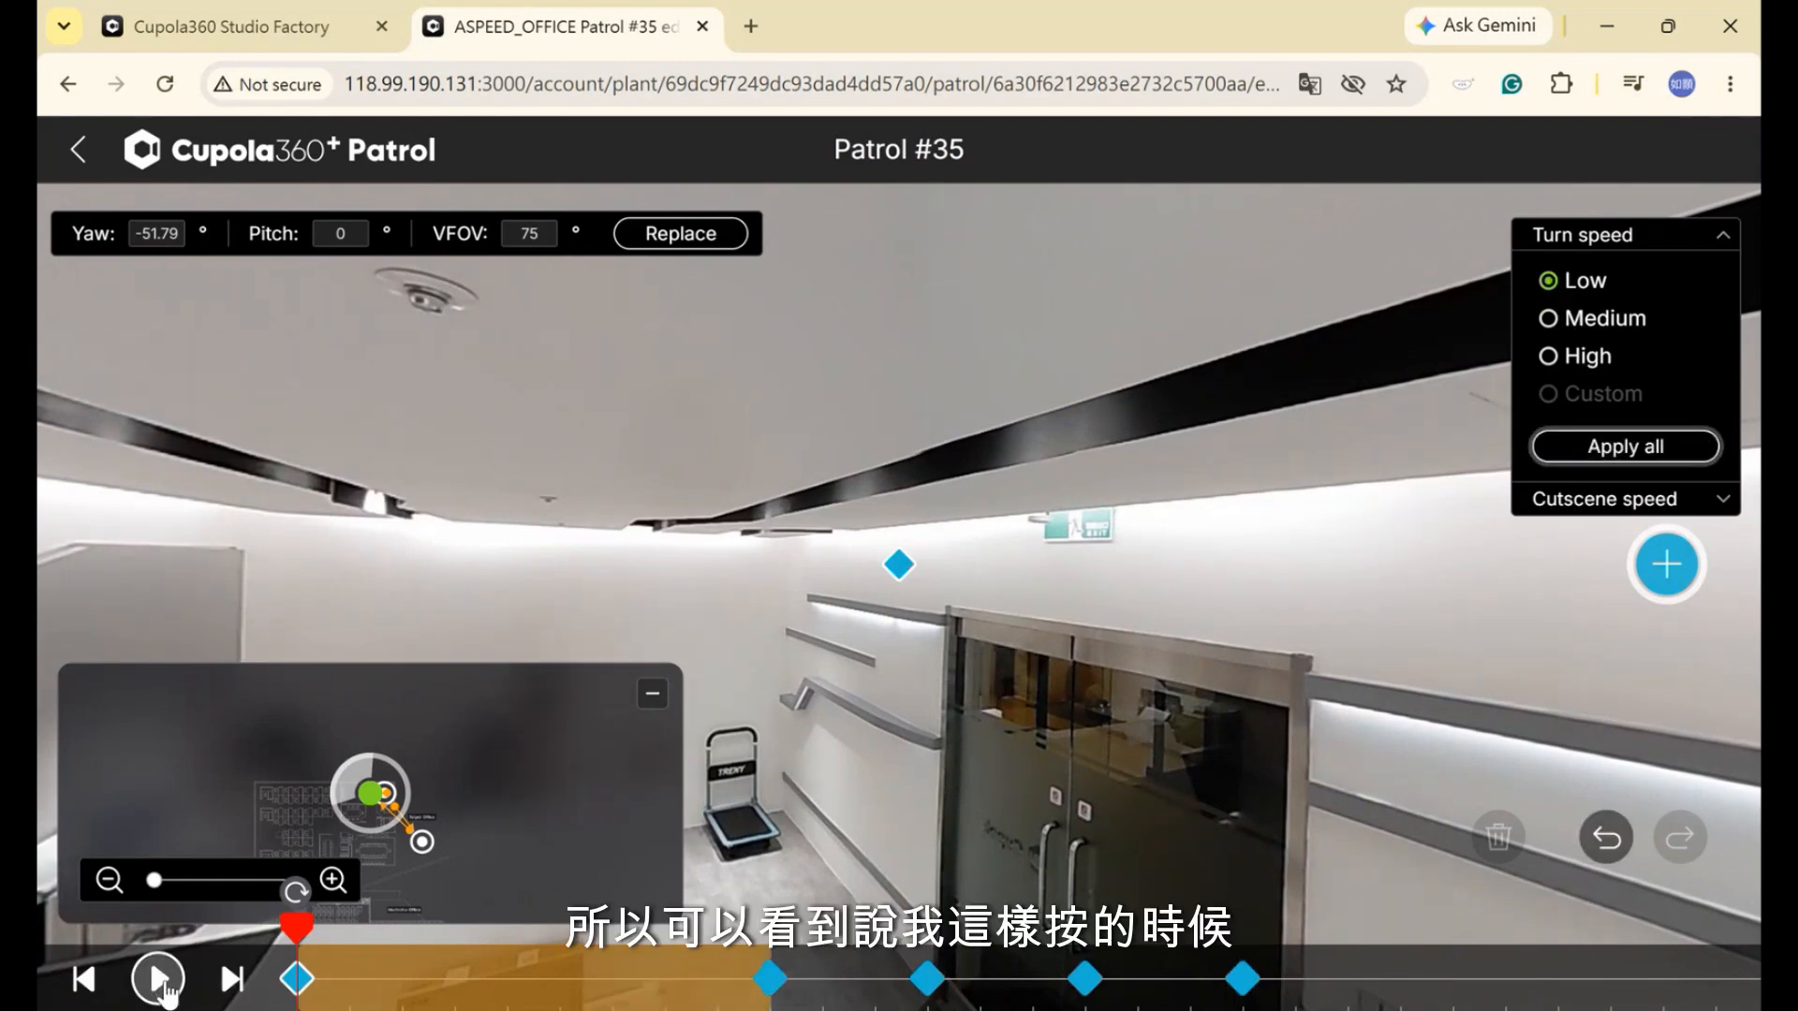
Preview the patrol playback from the first keyframe, then pause it
left_click(159, 981)
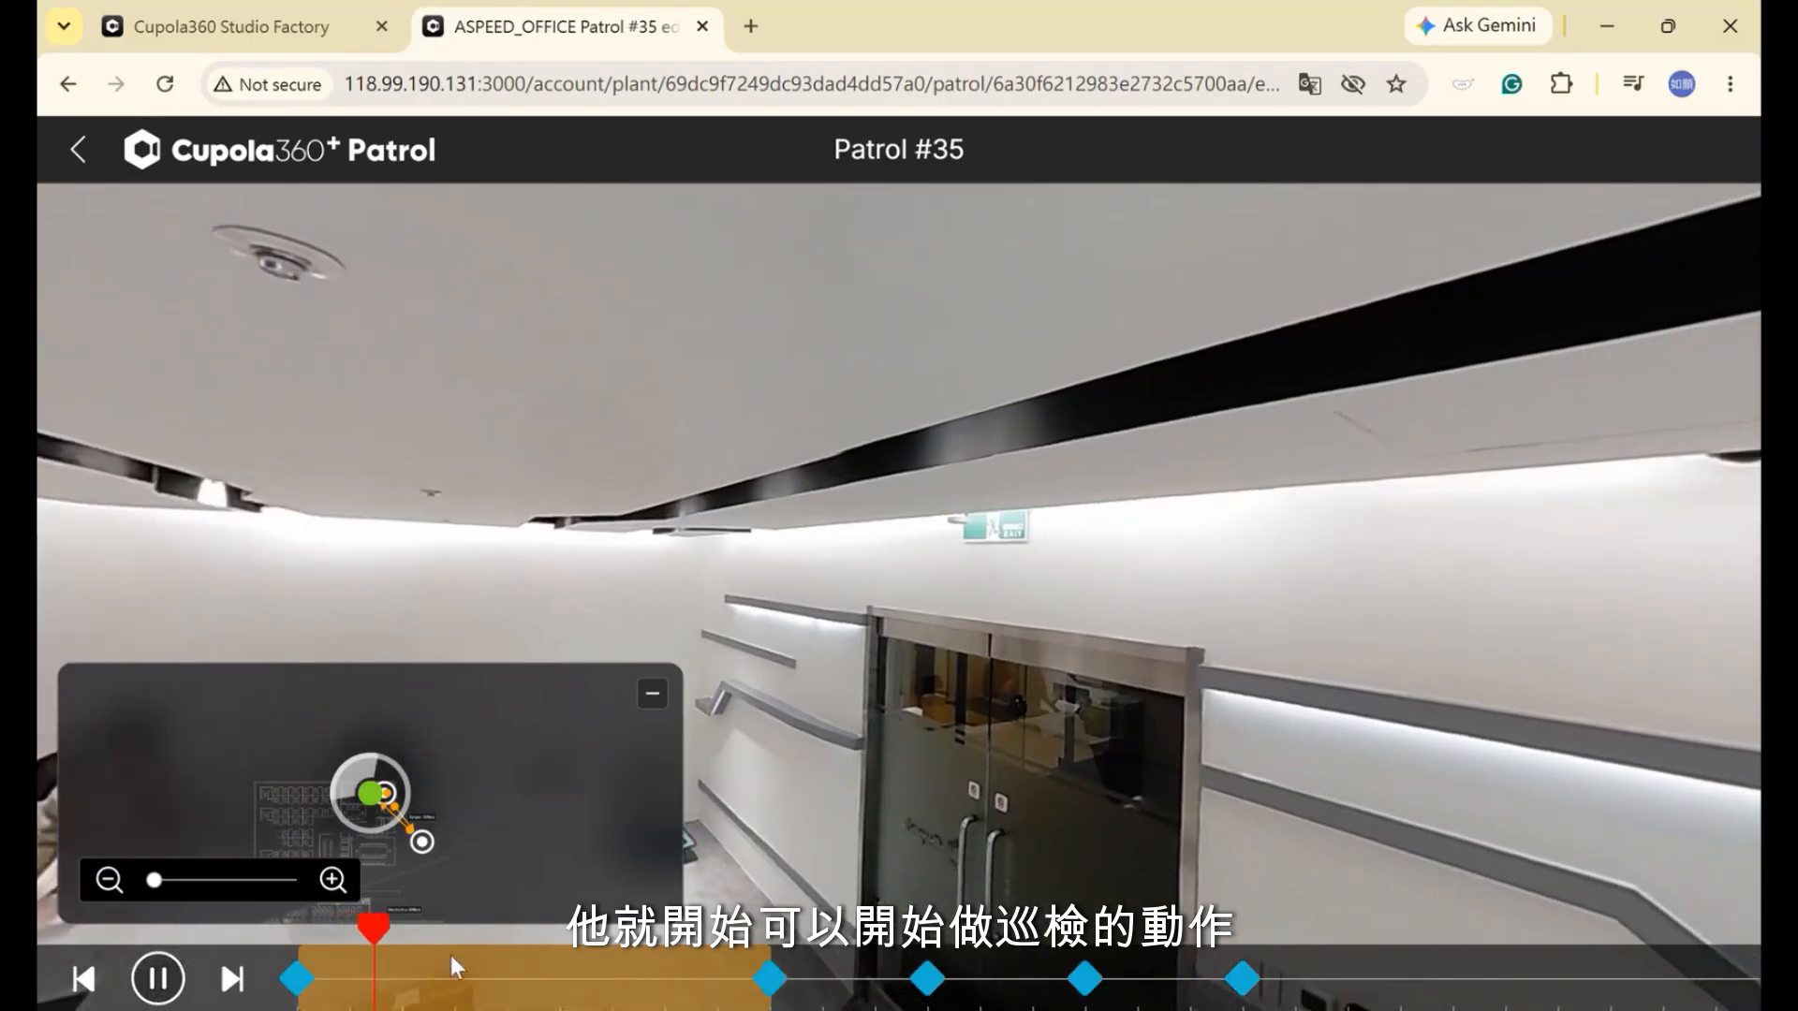
left_click(298, 980)
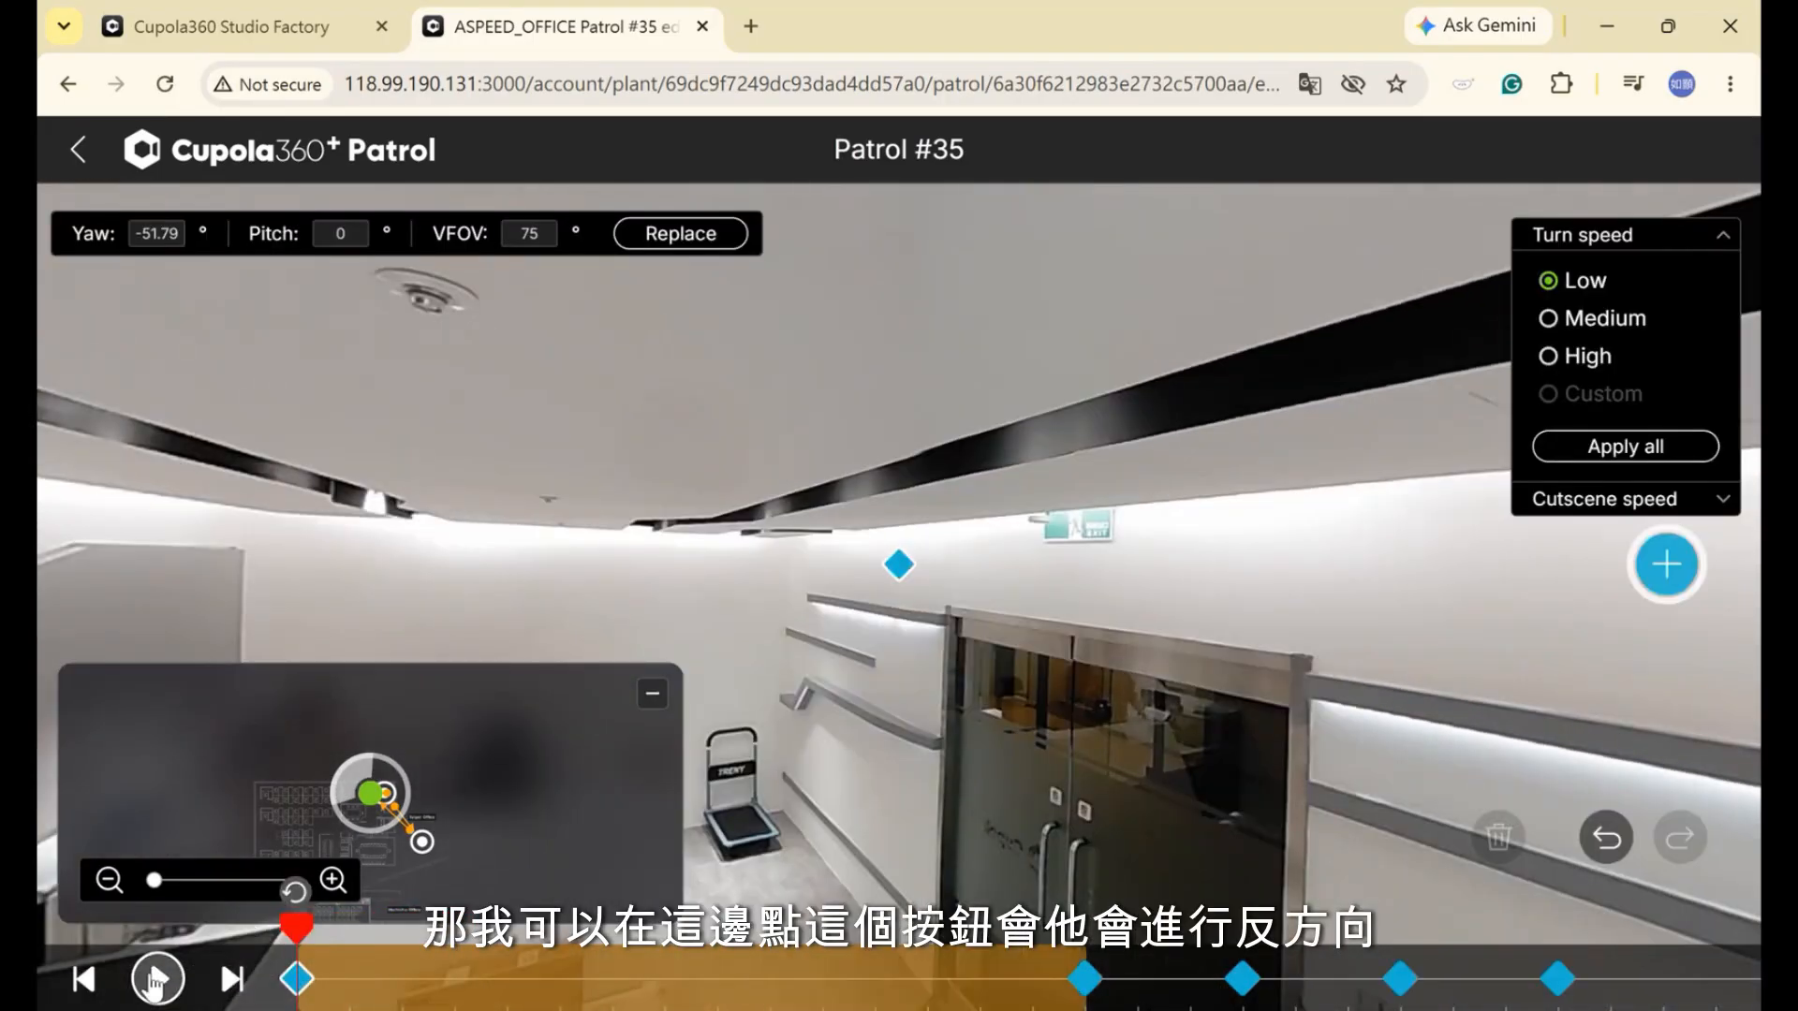
left_click(157, 980)
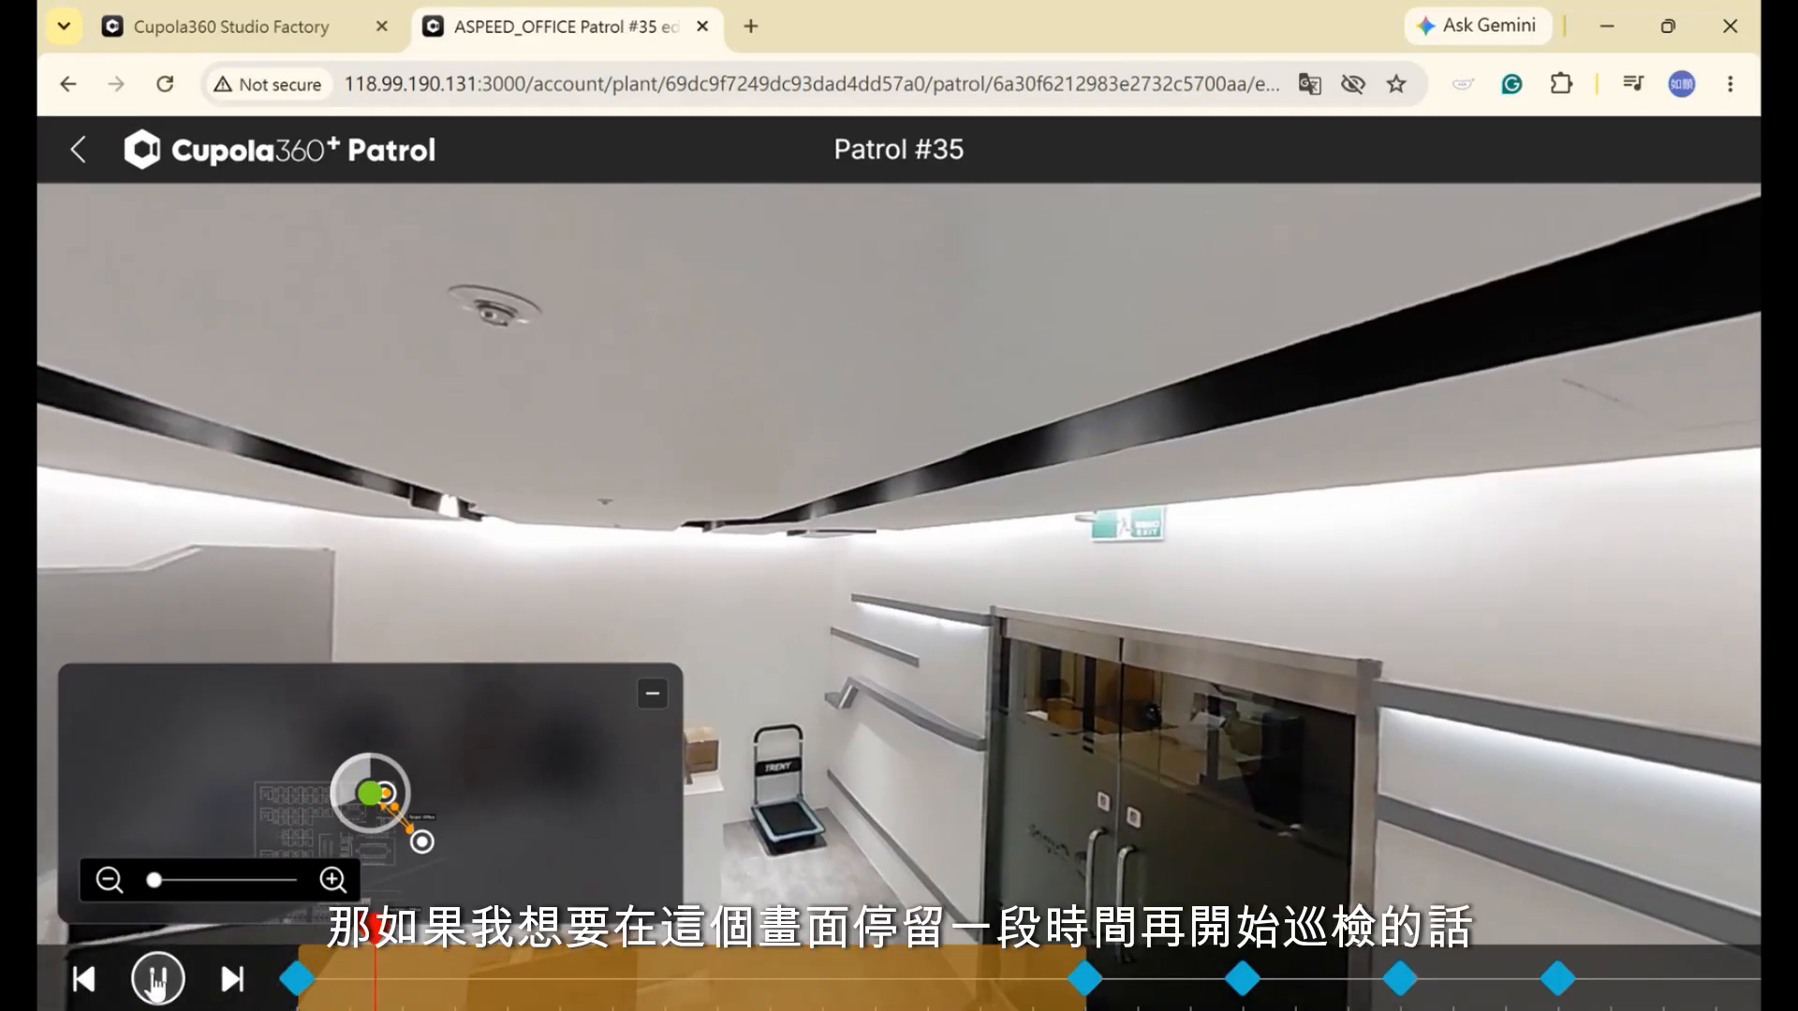
left_click(158, 980)
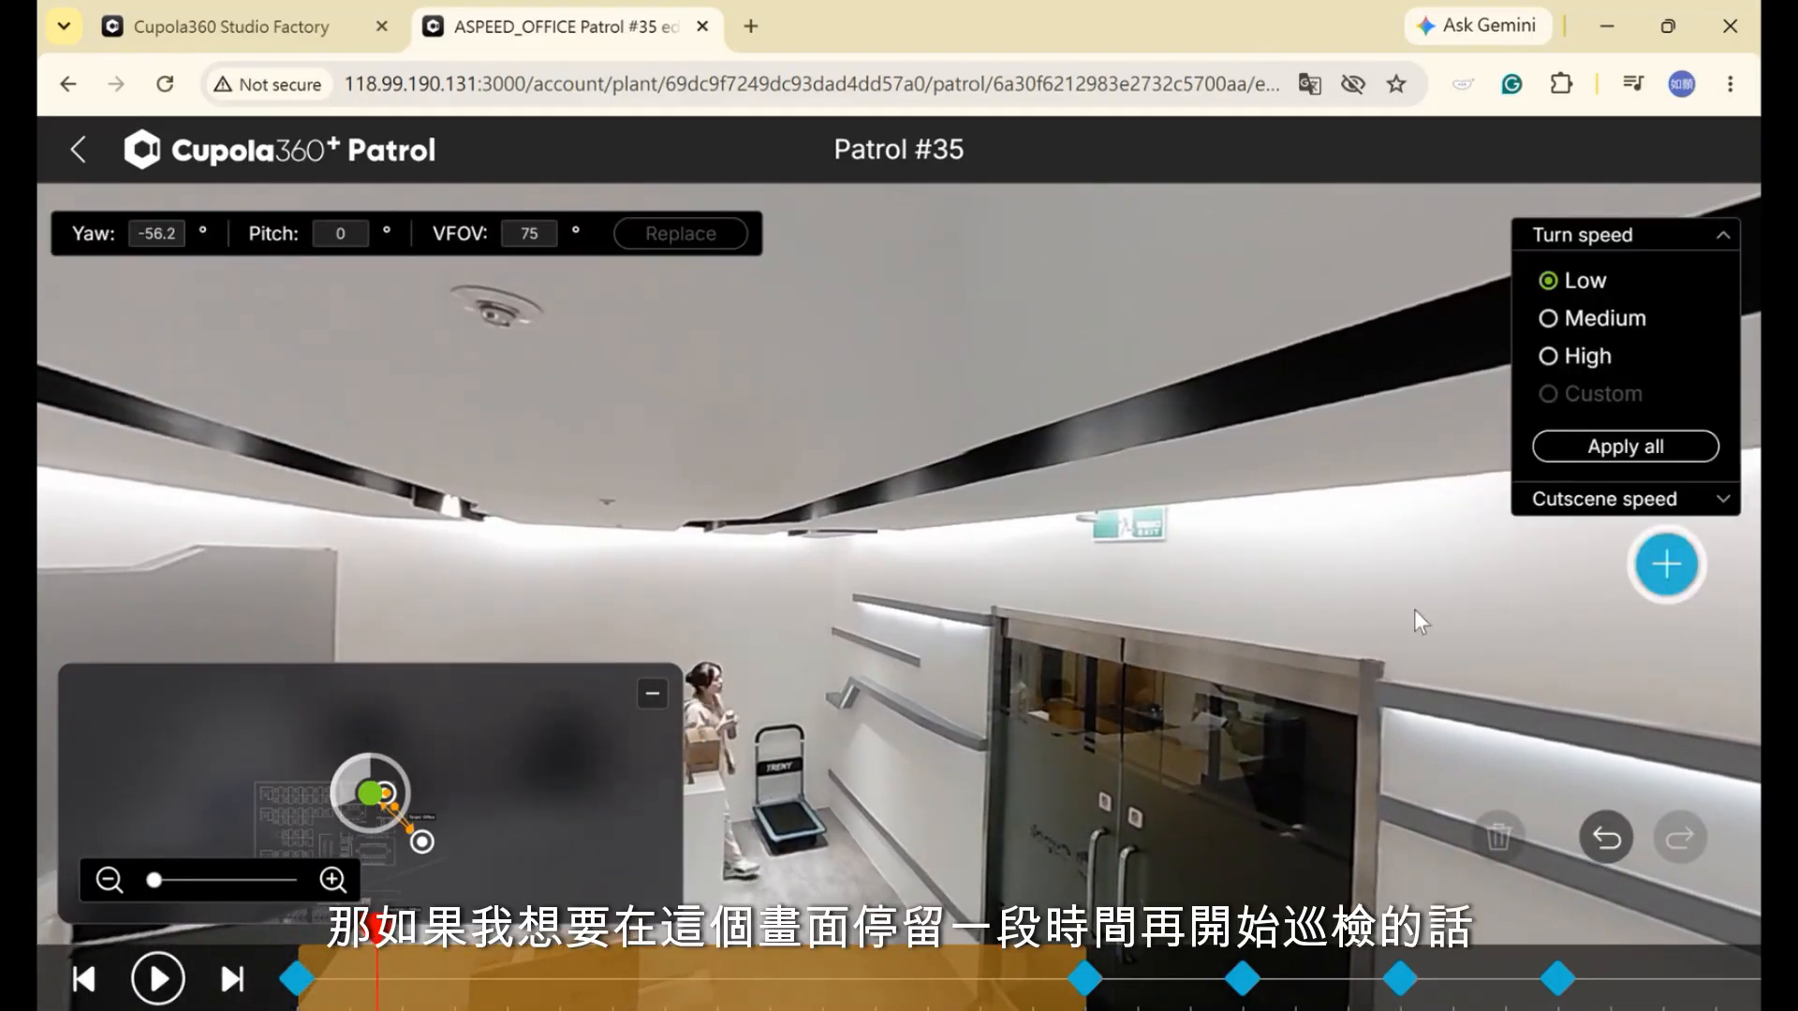
Add a new keyframe near the patrol's start and shift it slightly later on the timeline
left_click(1681, 567)
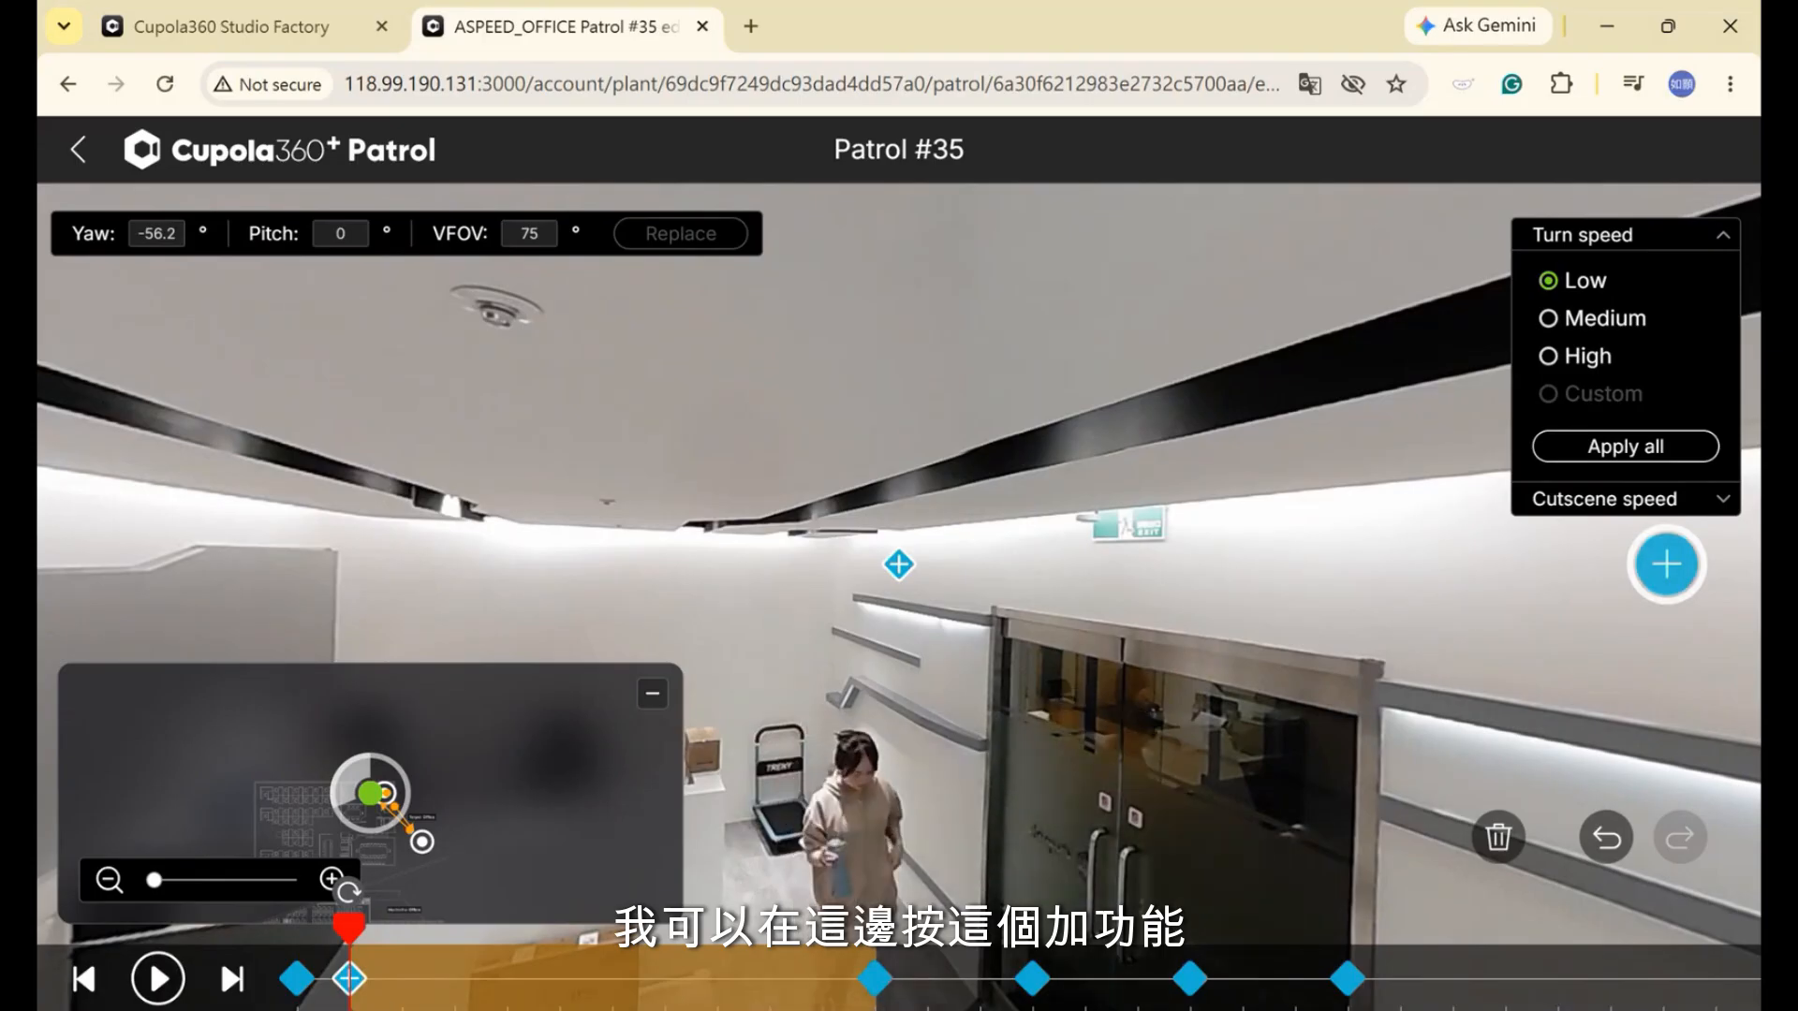
mouse_move(438, 972)
left_mouse_down()
mouse_move(455, 976)
mouse_move(412, 981)
left_mouse_up()
left_click(410, 980)
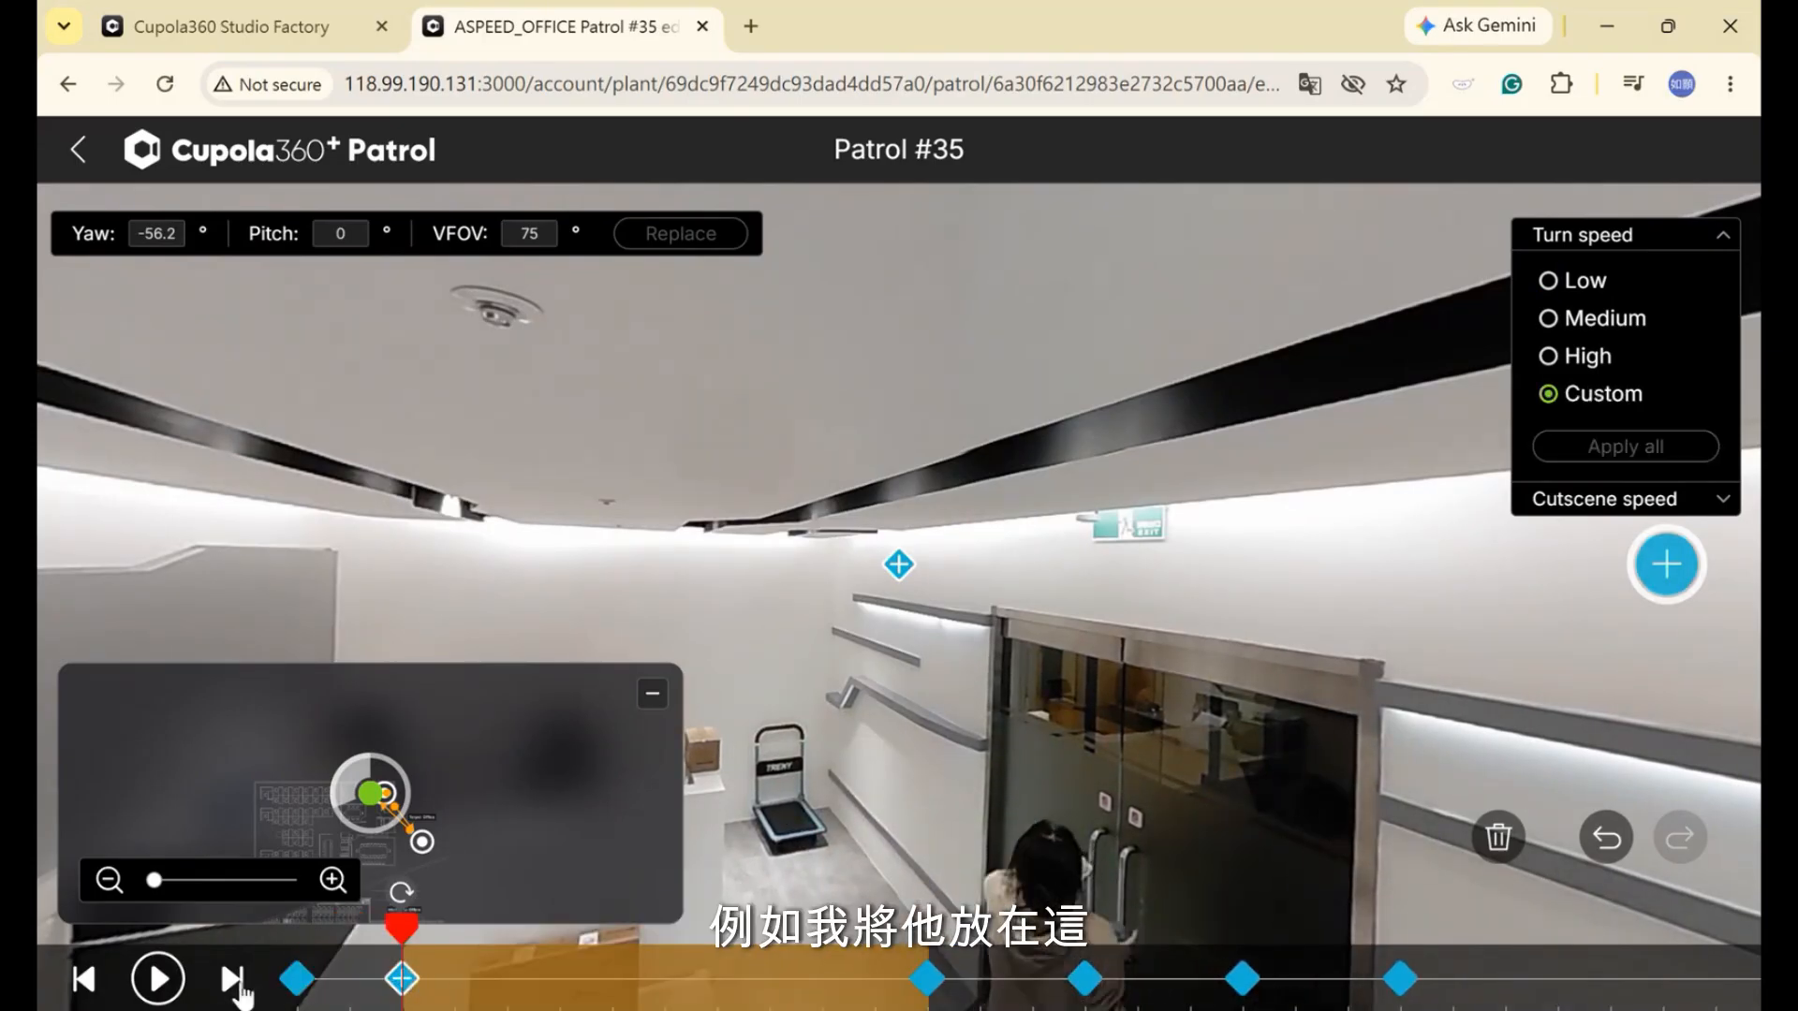
Preview the patrol, pause, pan the view along the hallway wall, and select the second keyframe
left_click(152, 990)
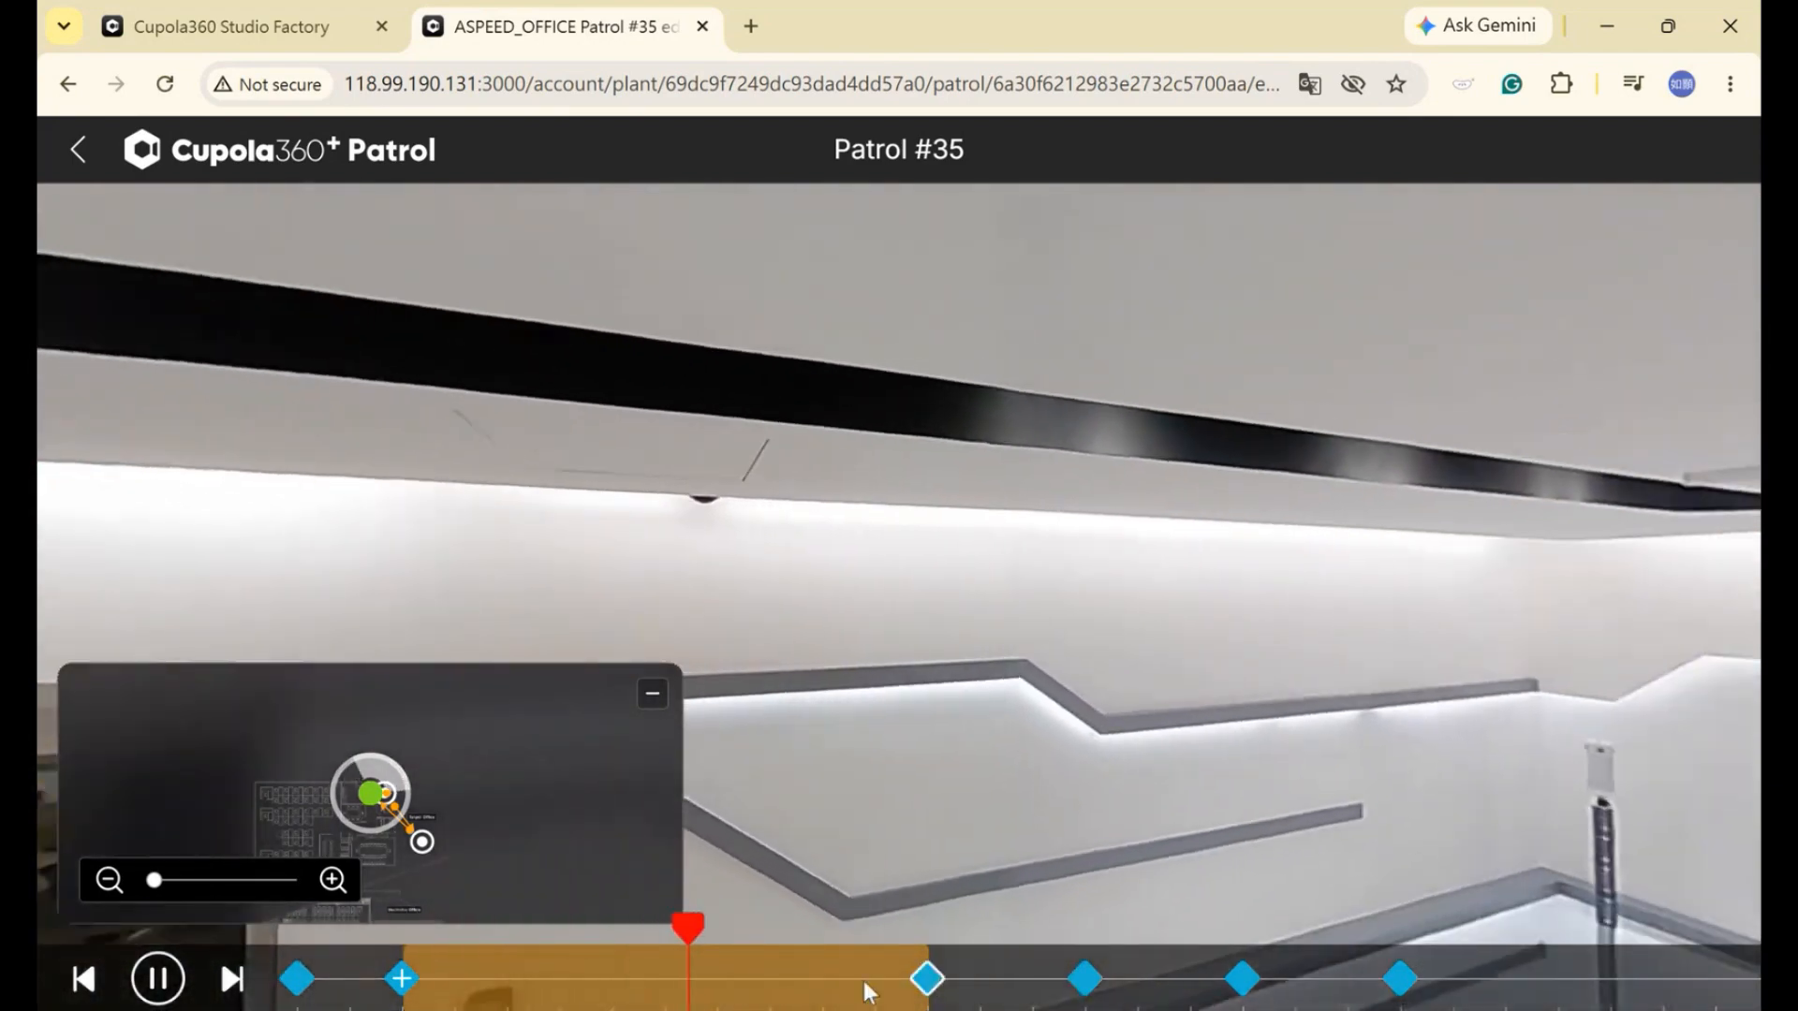
left_click(888, 970)
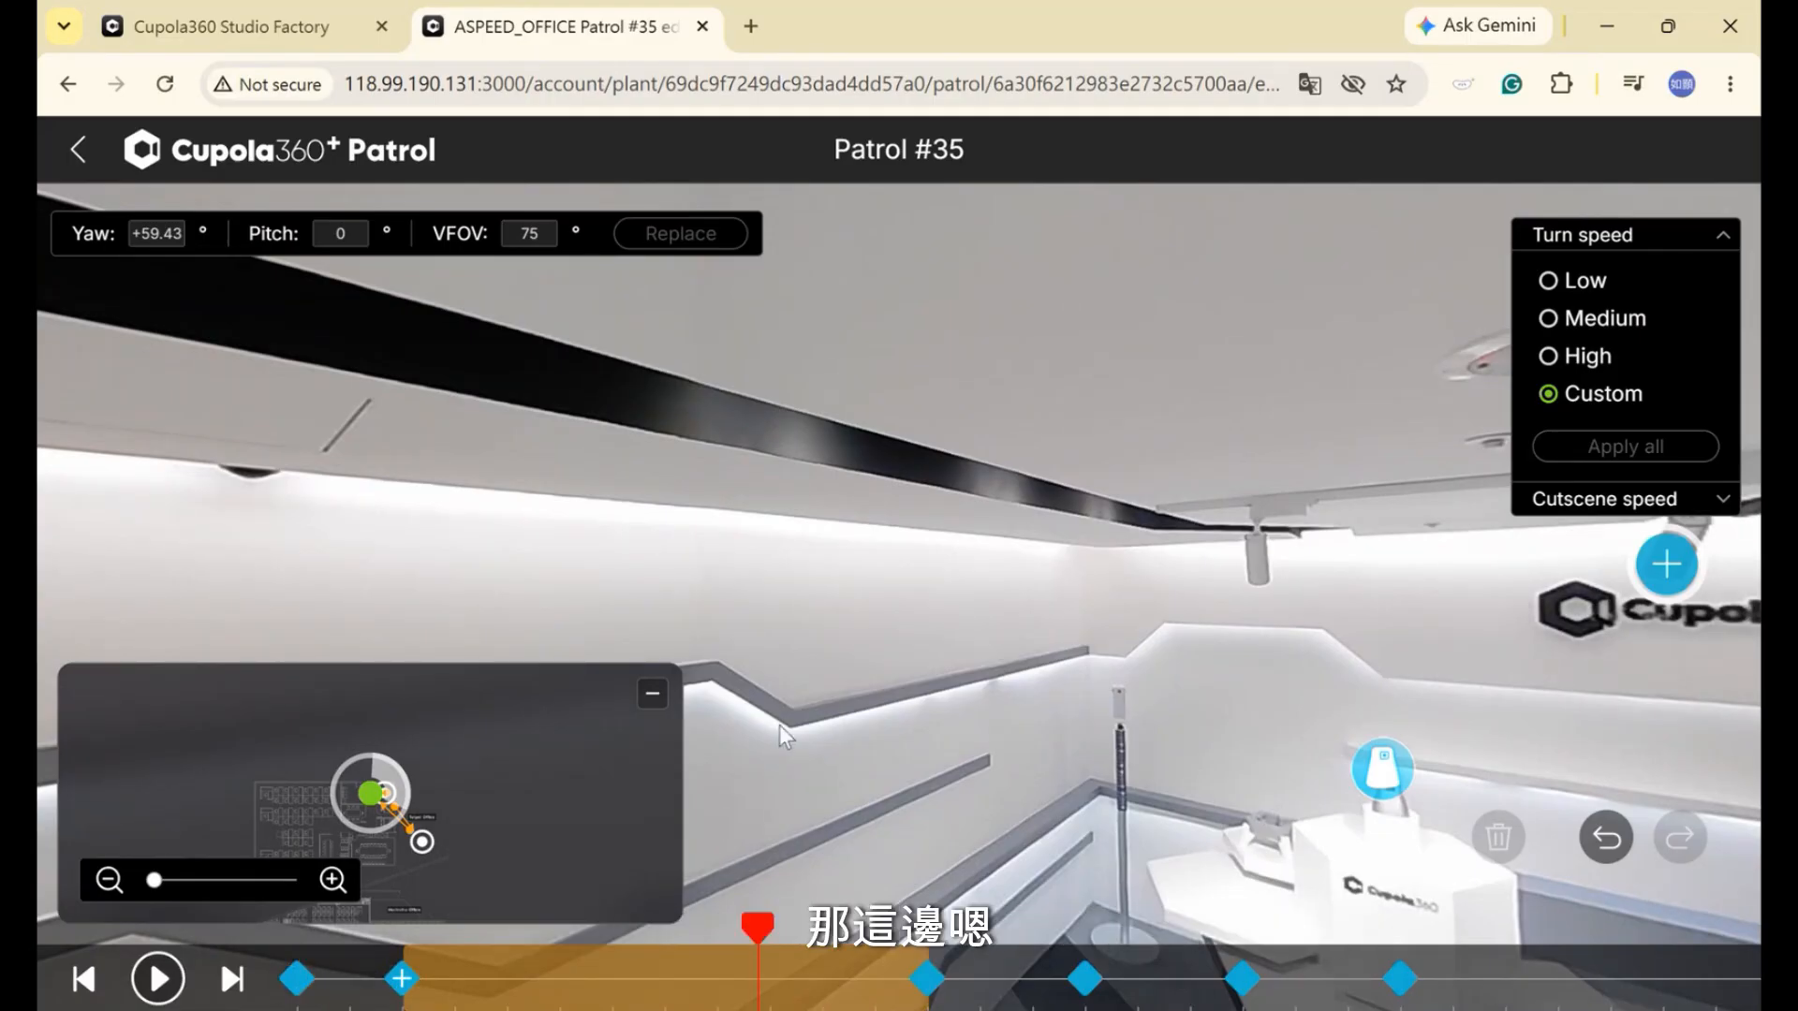
left_click_drag(883, 730, 1008, 715)
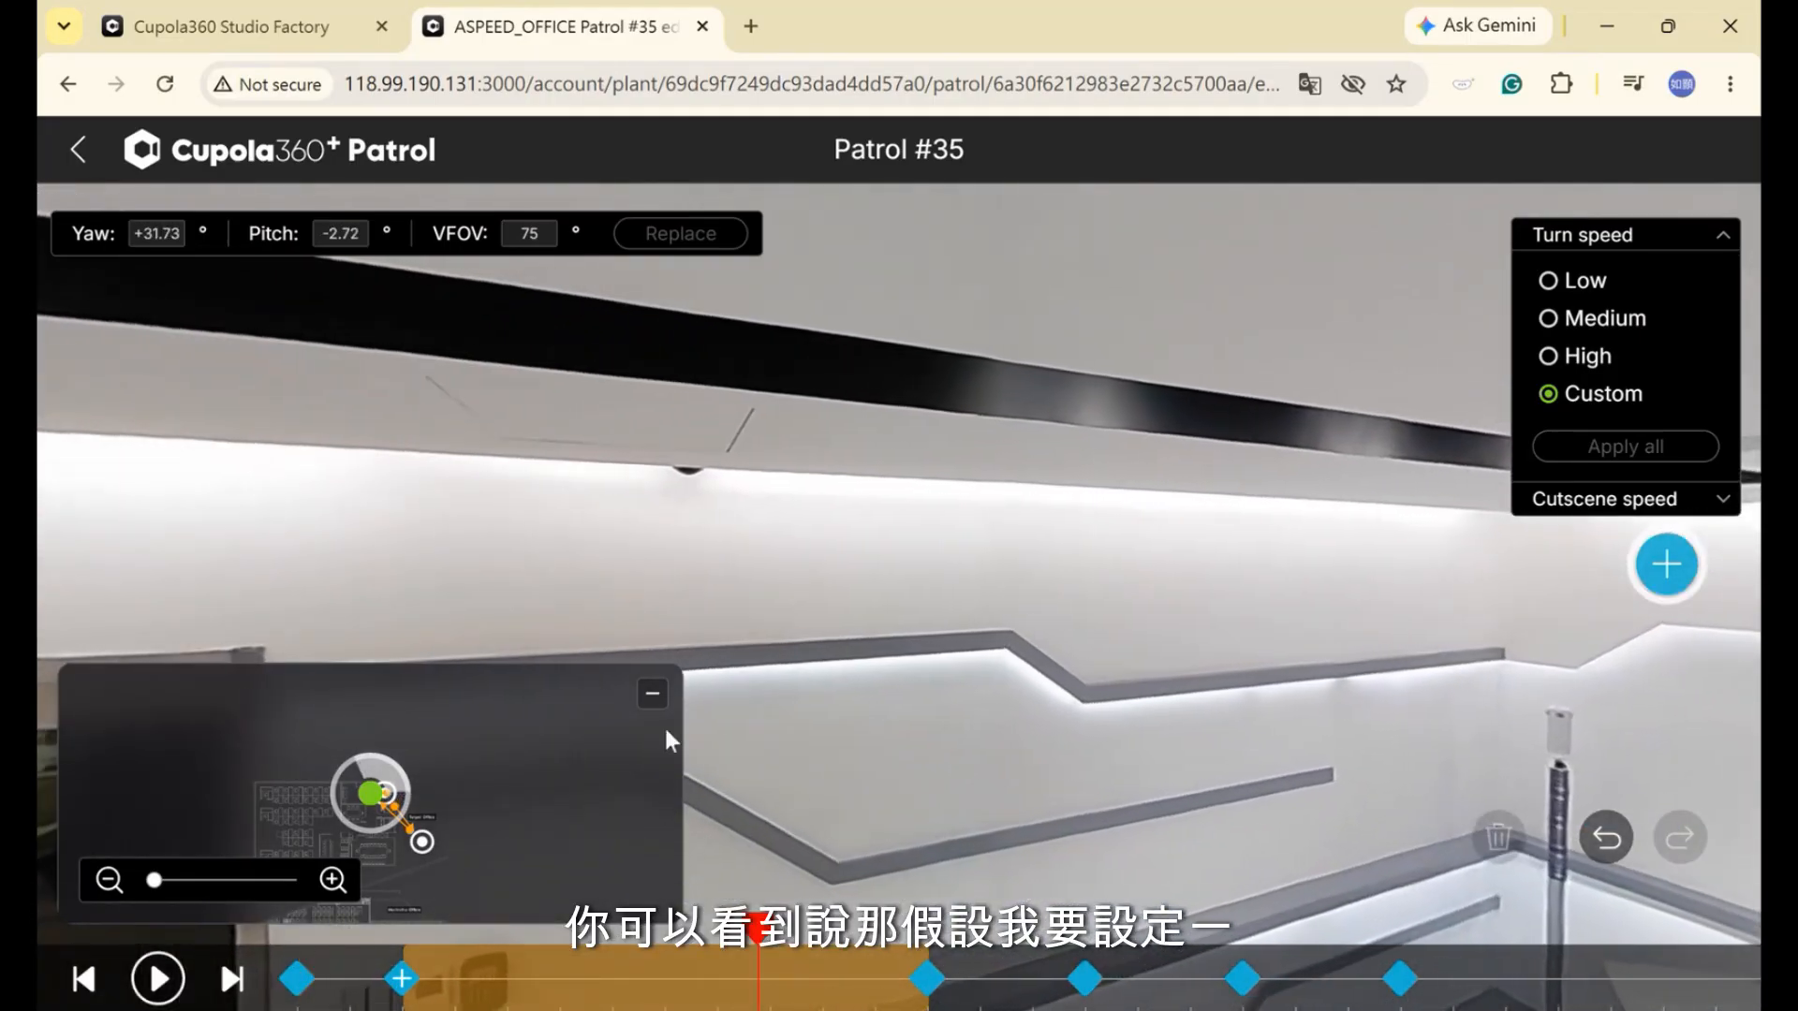
left_click_drag(671, 742, 914, 705)
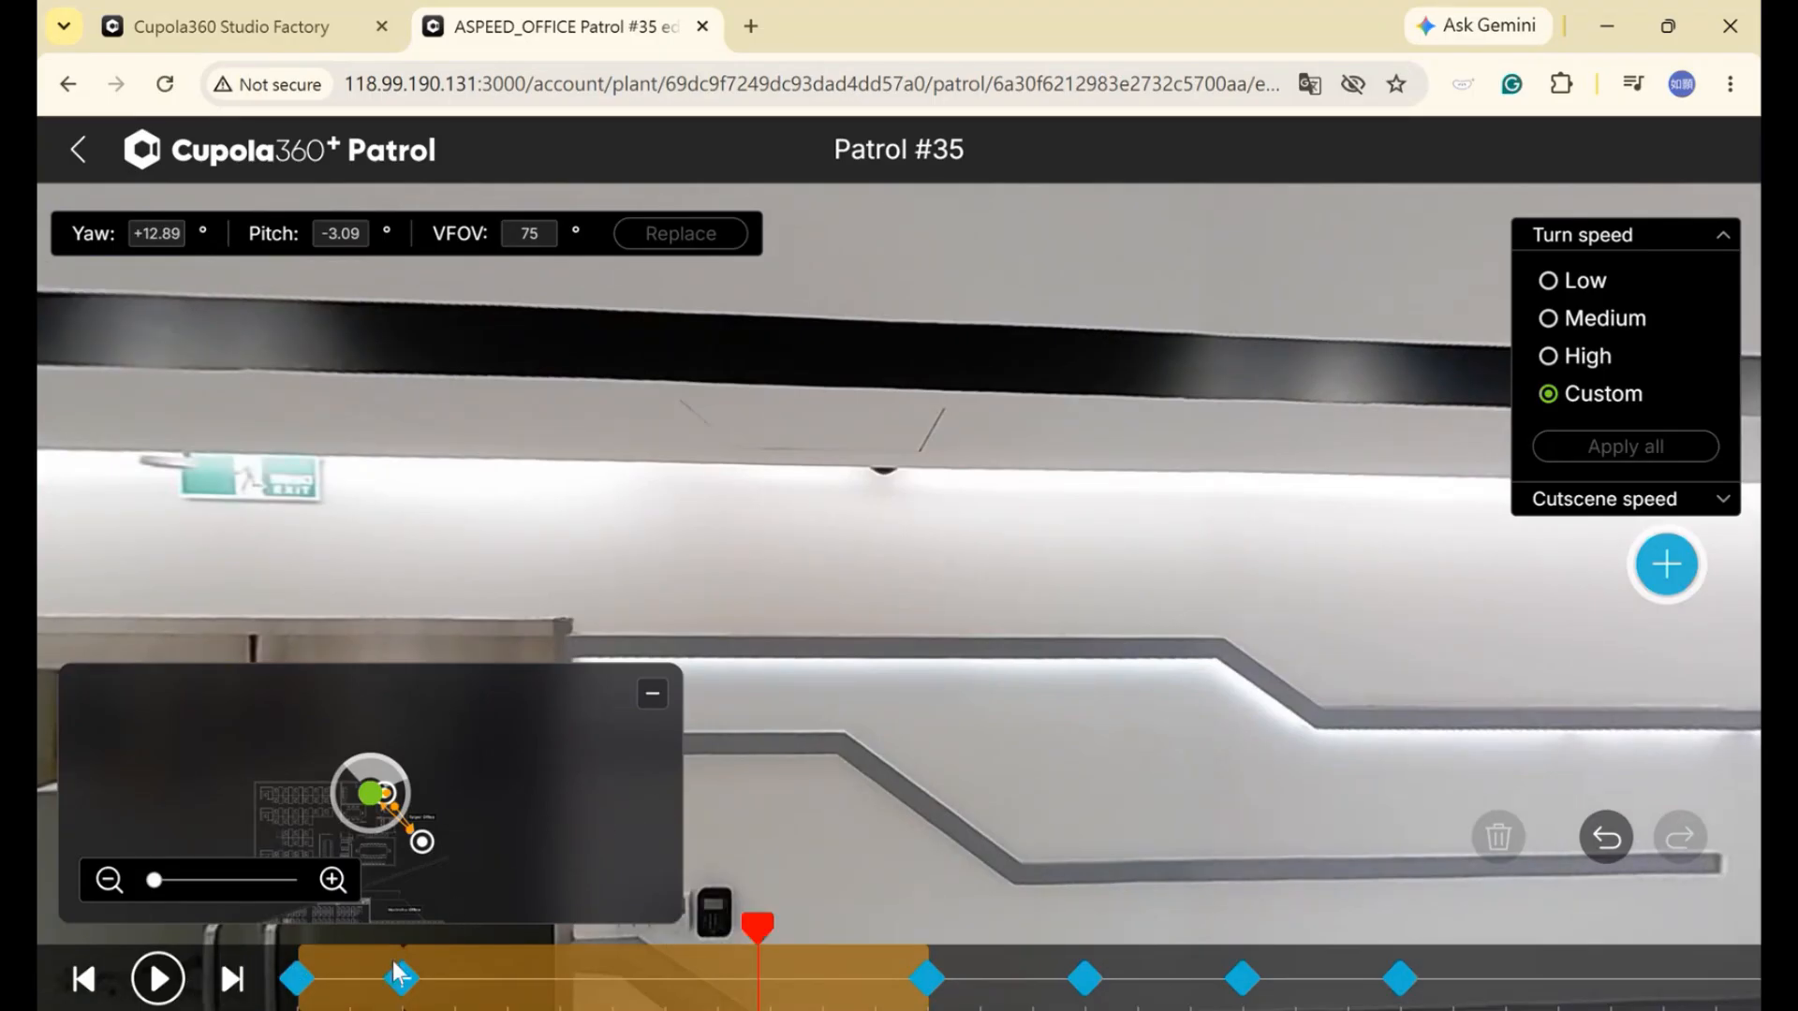
left_click(401, 978)
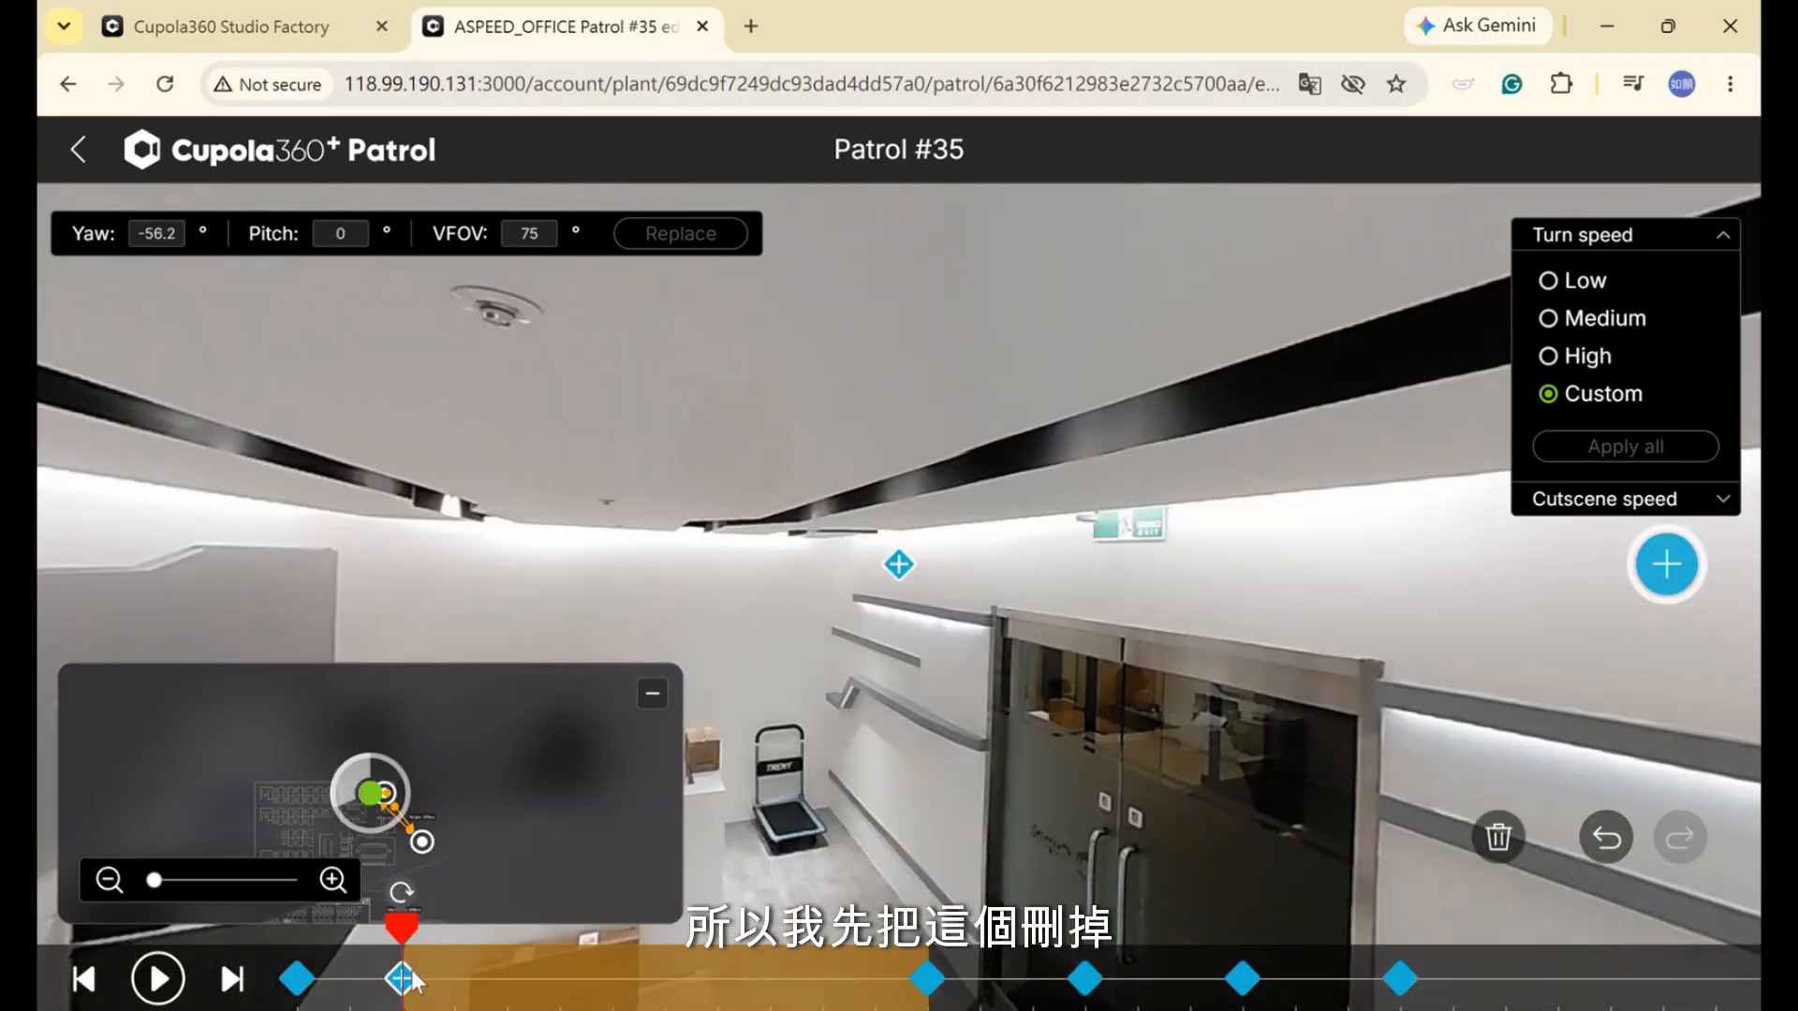
Re-aim the first keyframe at the Cupola360 display counter (yaw +97.96, pitch -5) and replace it
left_click(297, 978)
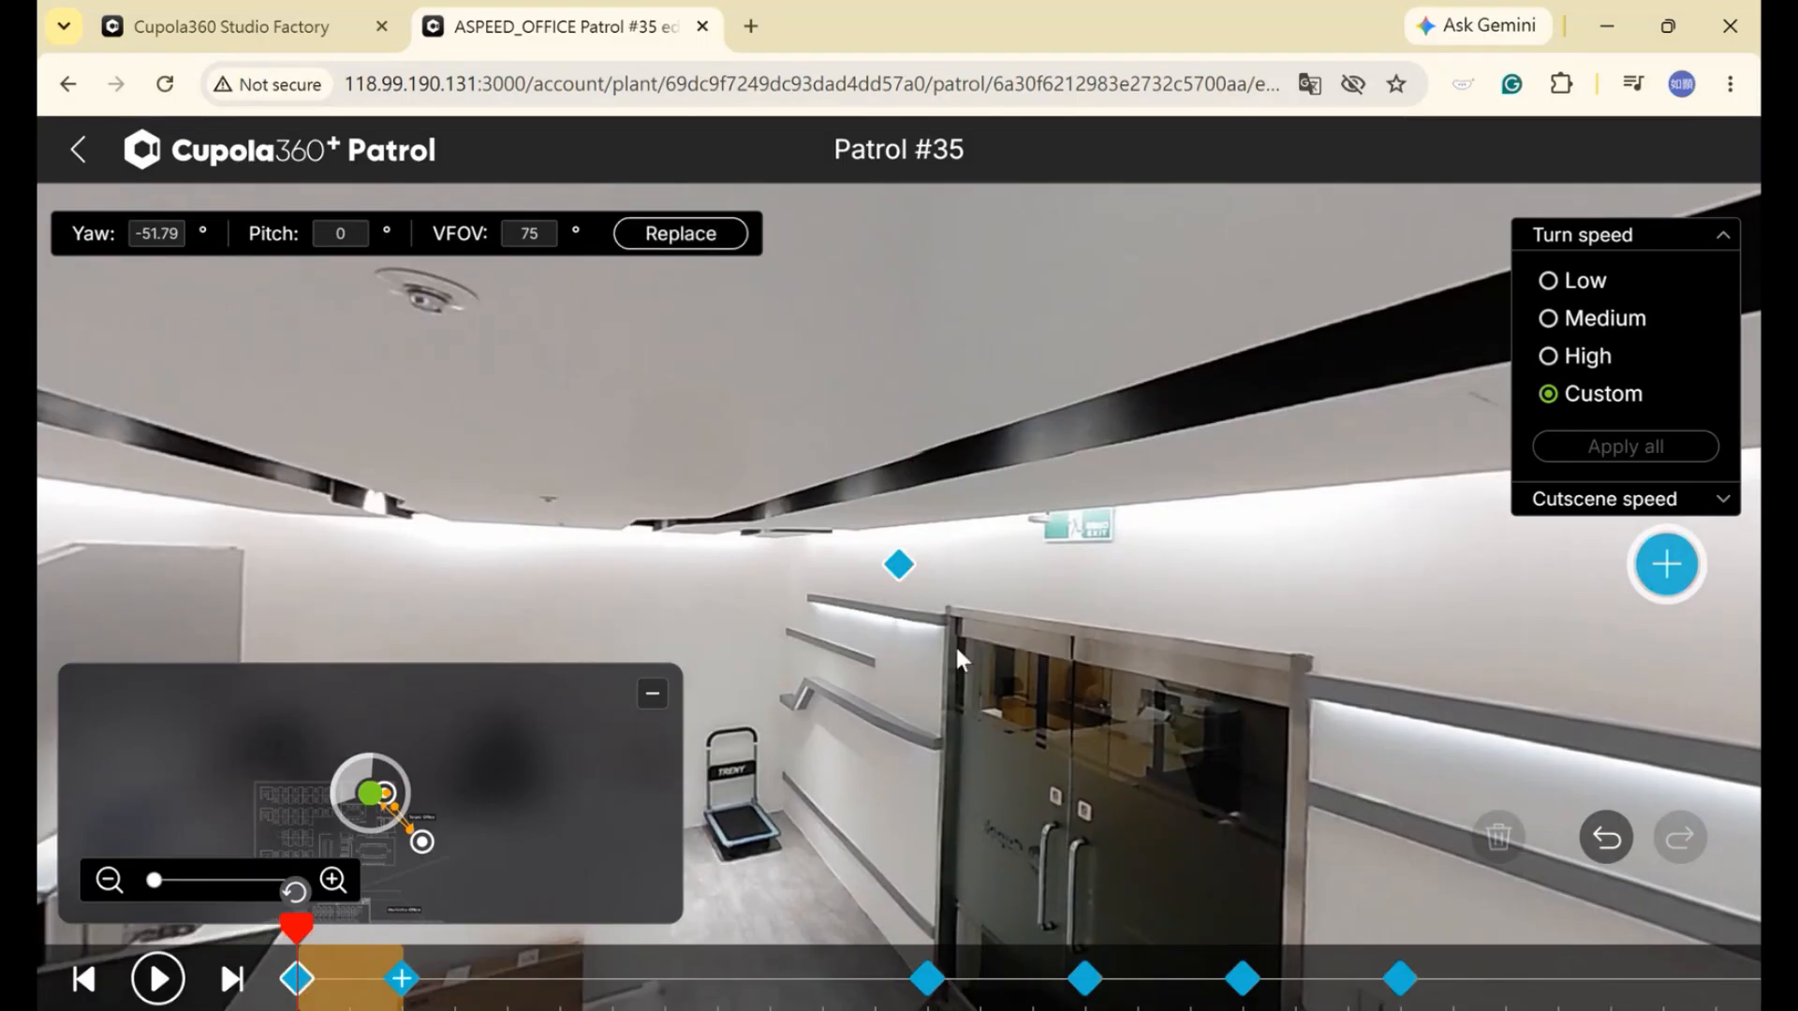
left_click_drag(957, 652, 1276, 641)
left_click_drag(738, 474, 220, 285)
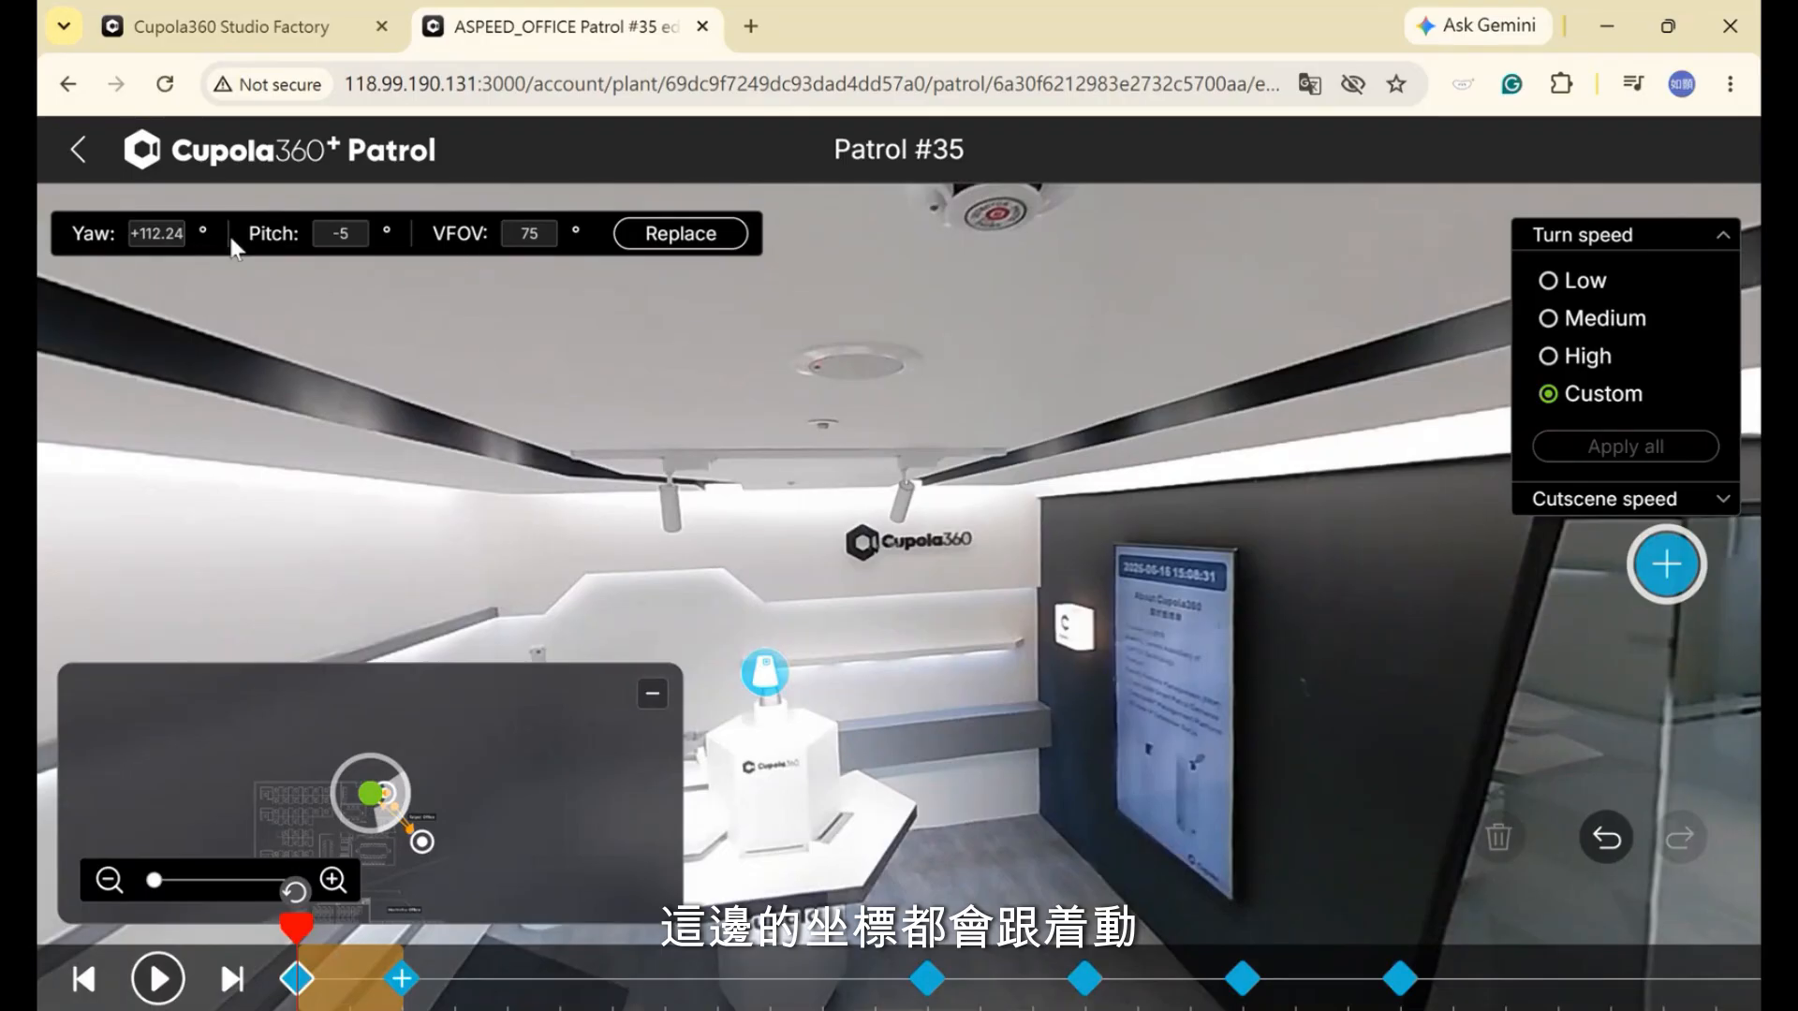
left_click_drag(342, 309, 759, 478)
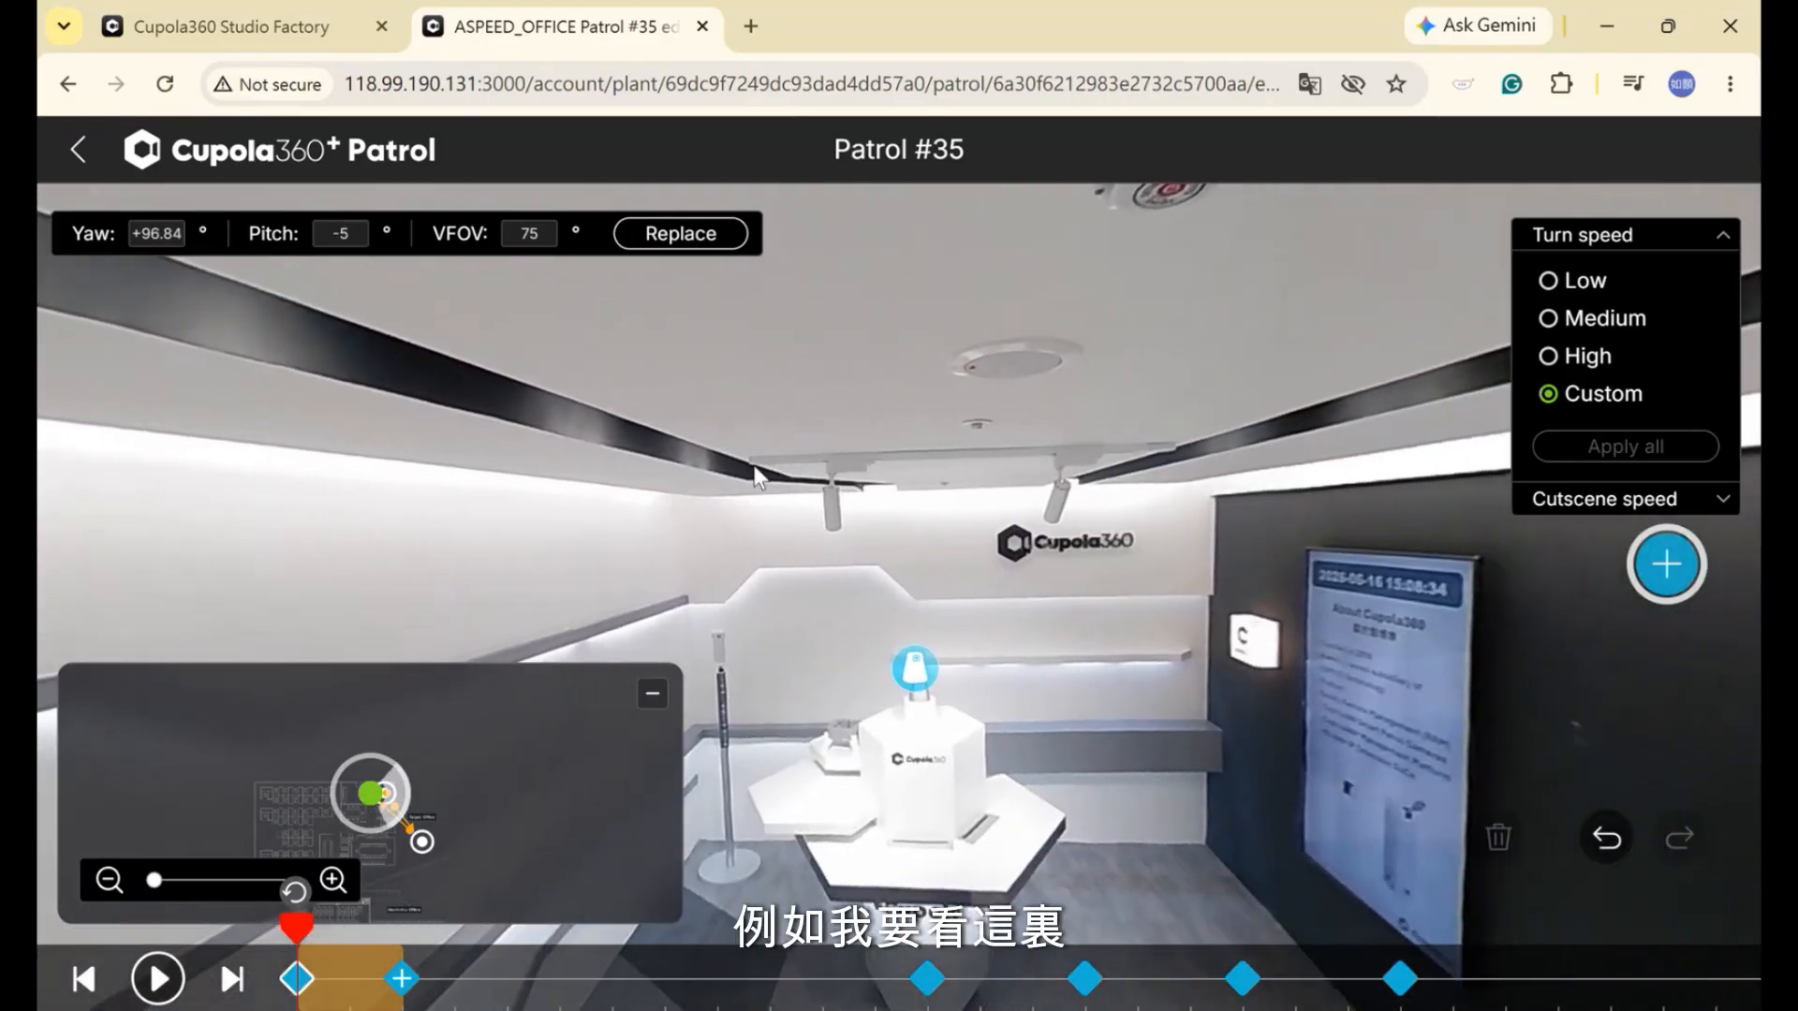
left_click(701, 233)
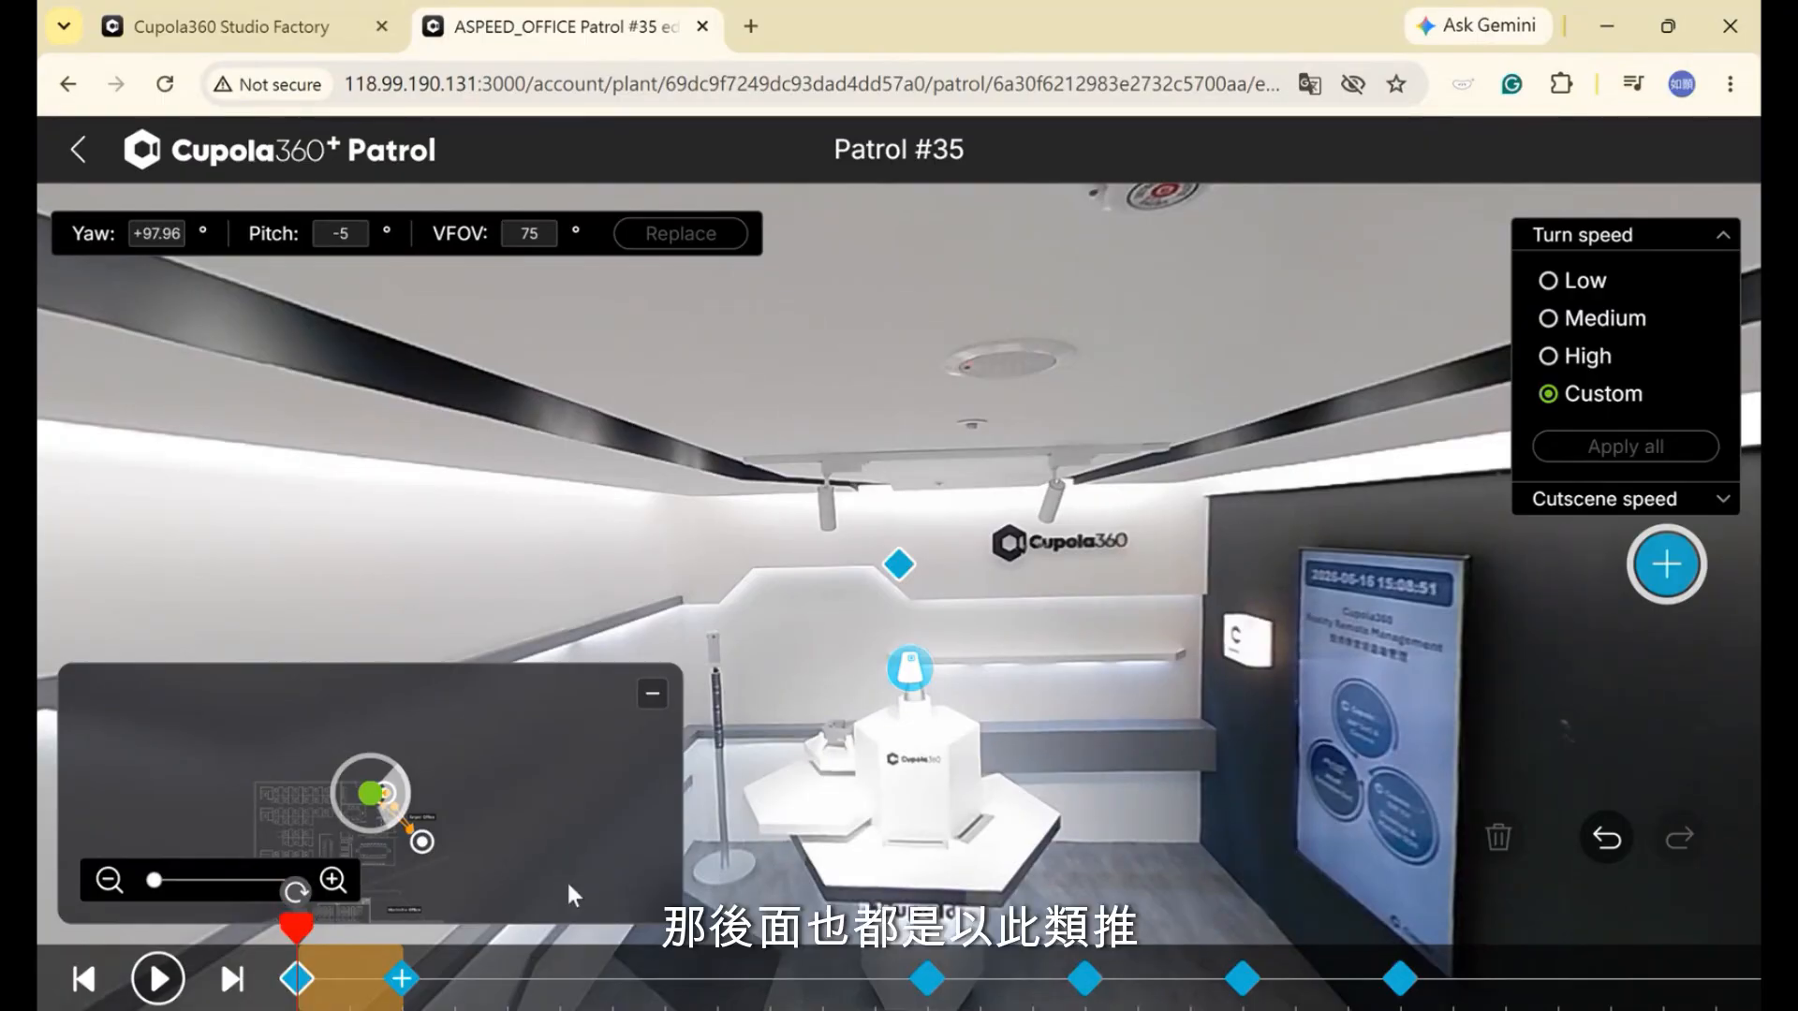
left_click(933, 974)
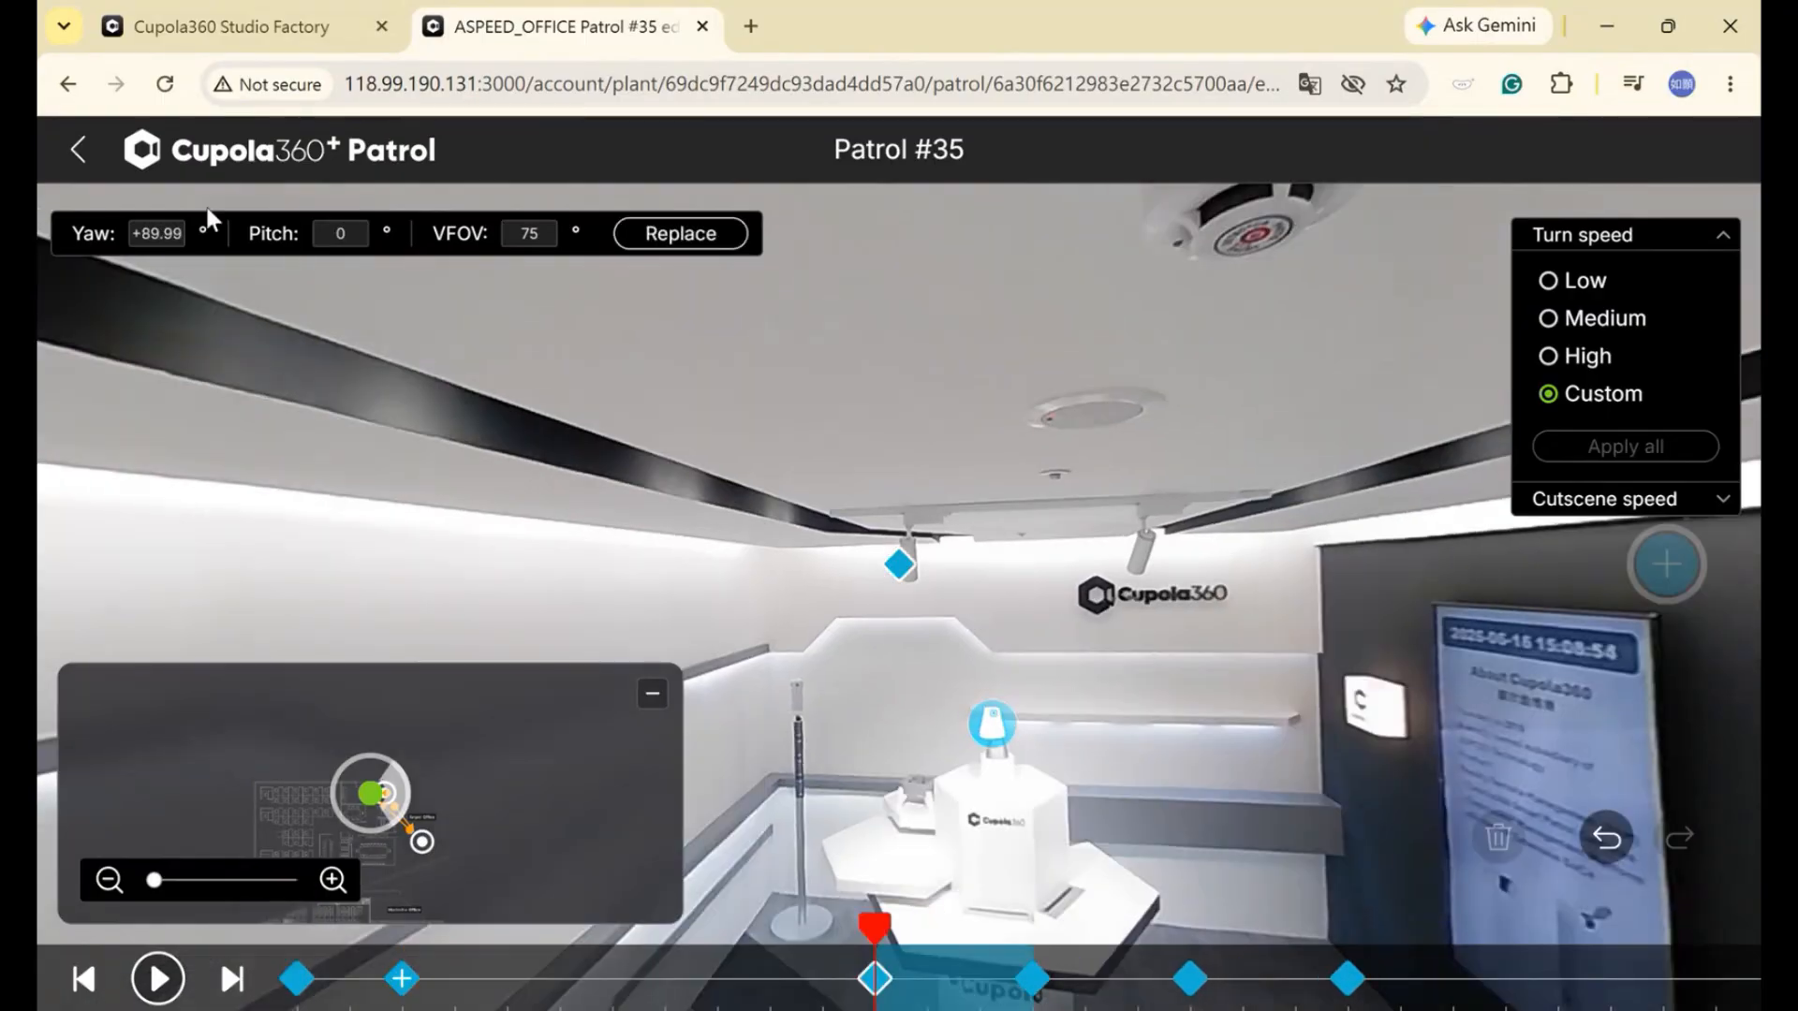
Leave the 360 editor and patrol map discarding unsaved changes, then open a new browser tab
left_click(82, 147)
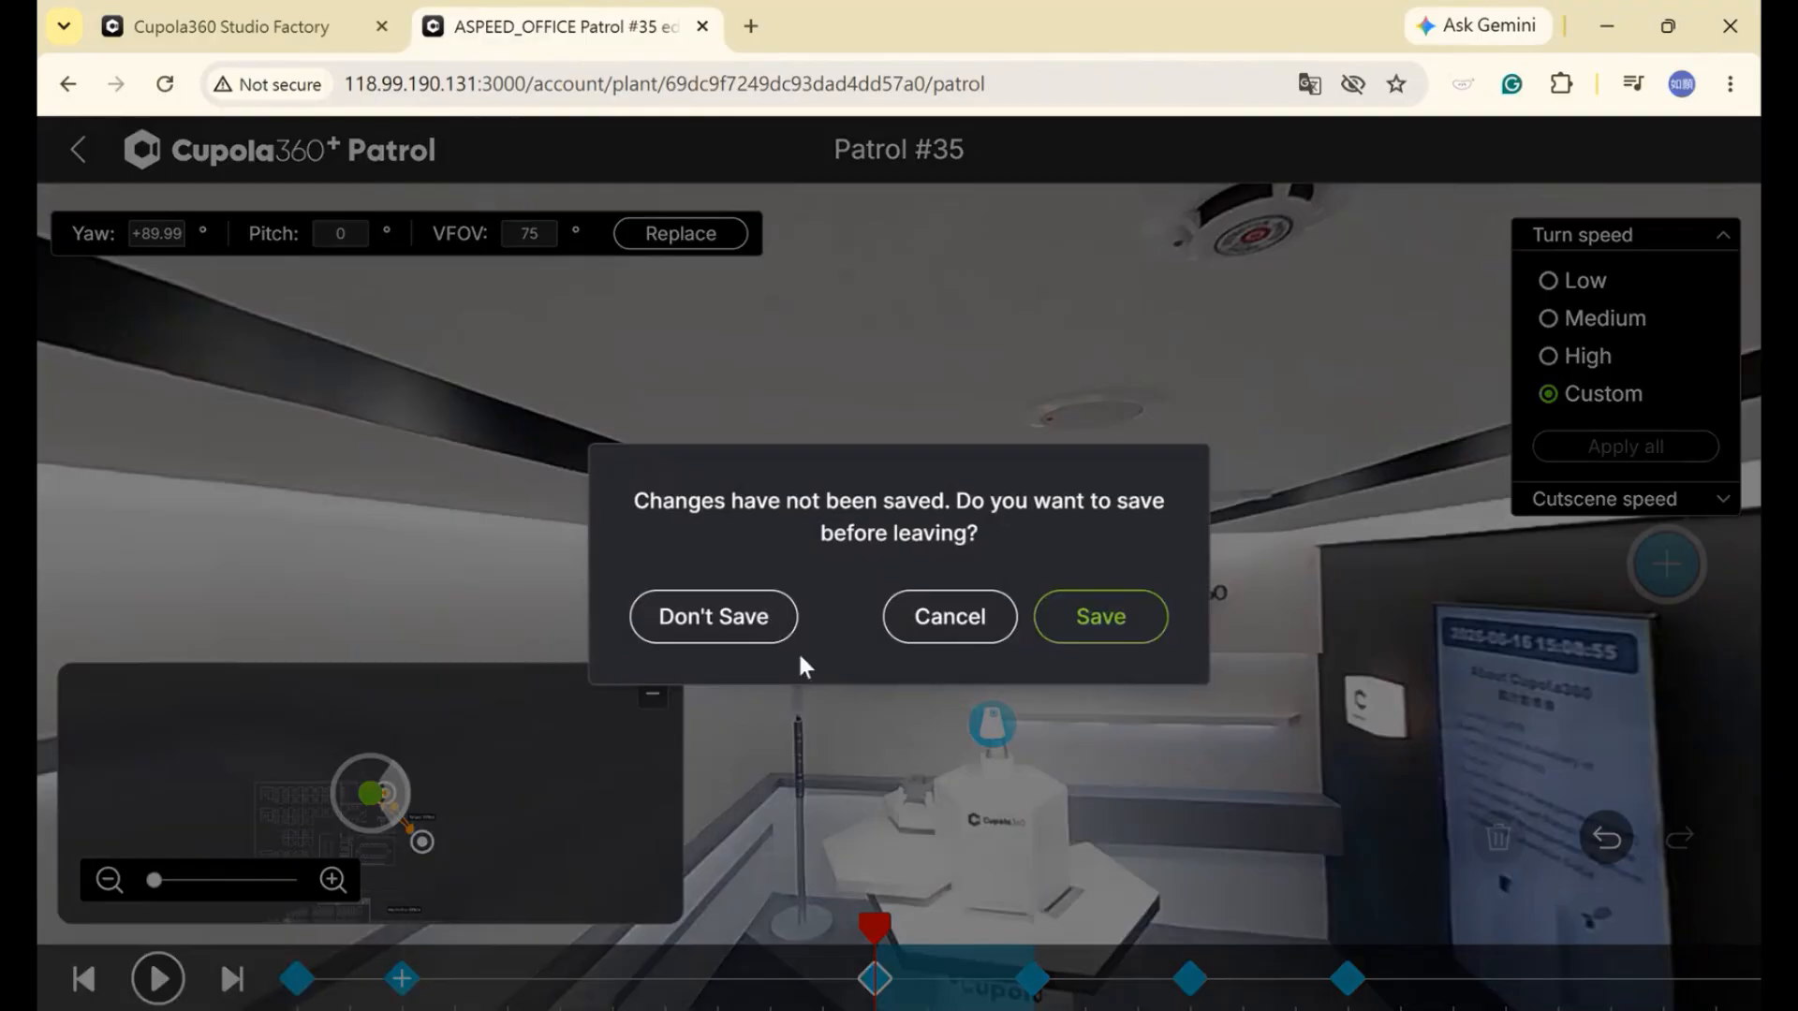
left_click(721, 616)
left_click(83, 150)
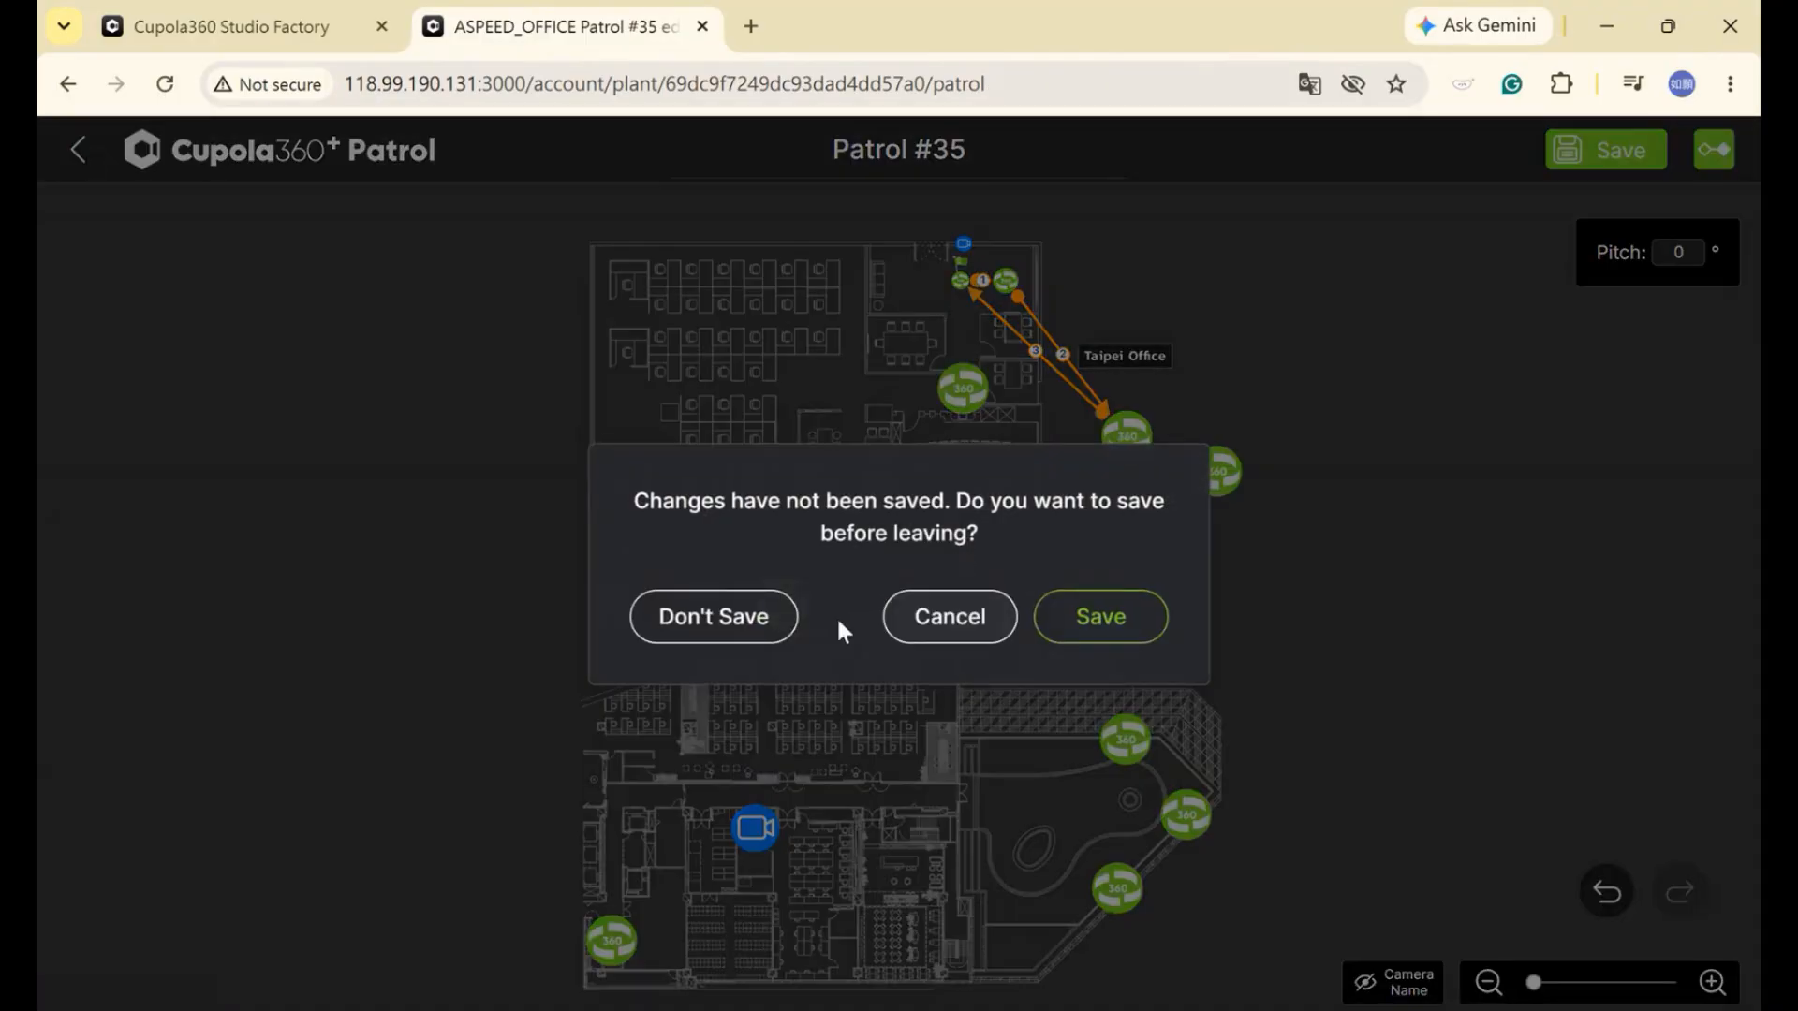
left_click(768, 620)
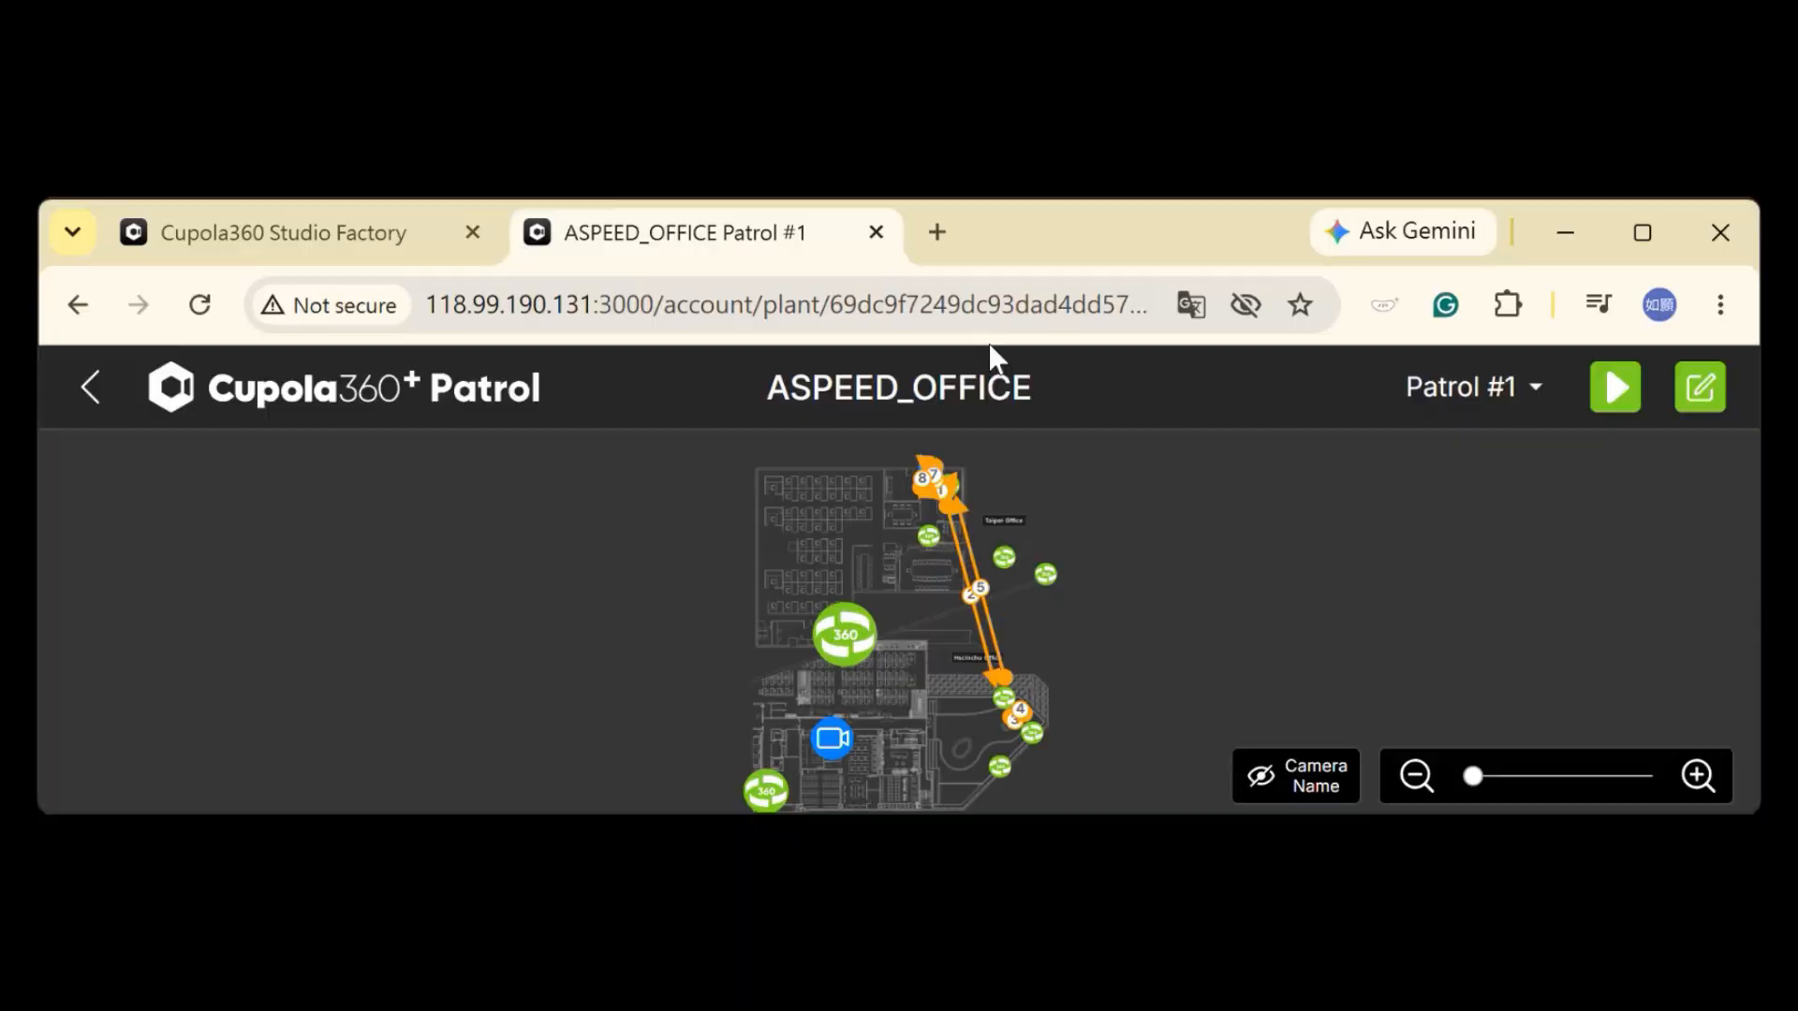
left_click(751, 26)
Maximize Chrome and load the Cupola360 server at 10.88.101.48:3000
left_click(1658, 245)
type("10.88.101")
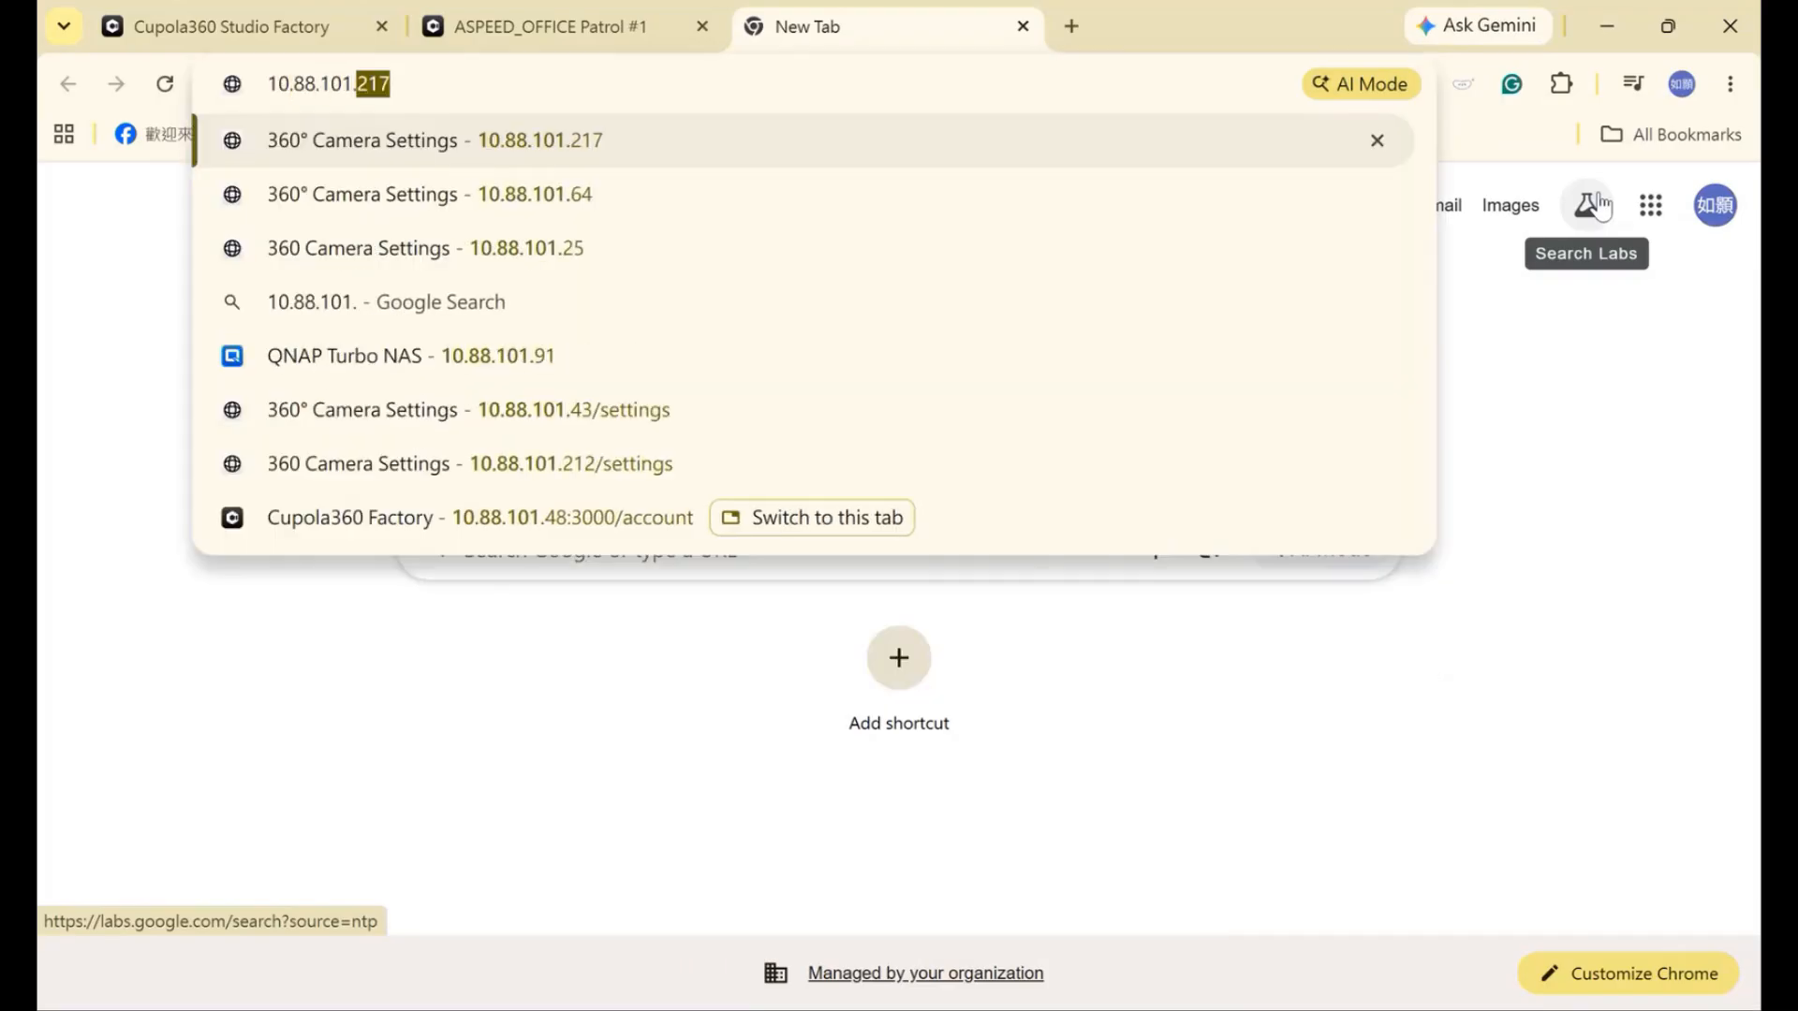
type(".48:3000")
key("Return")
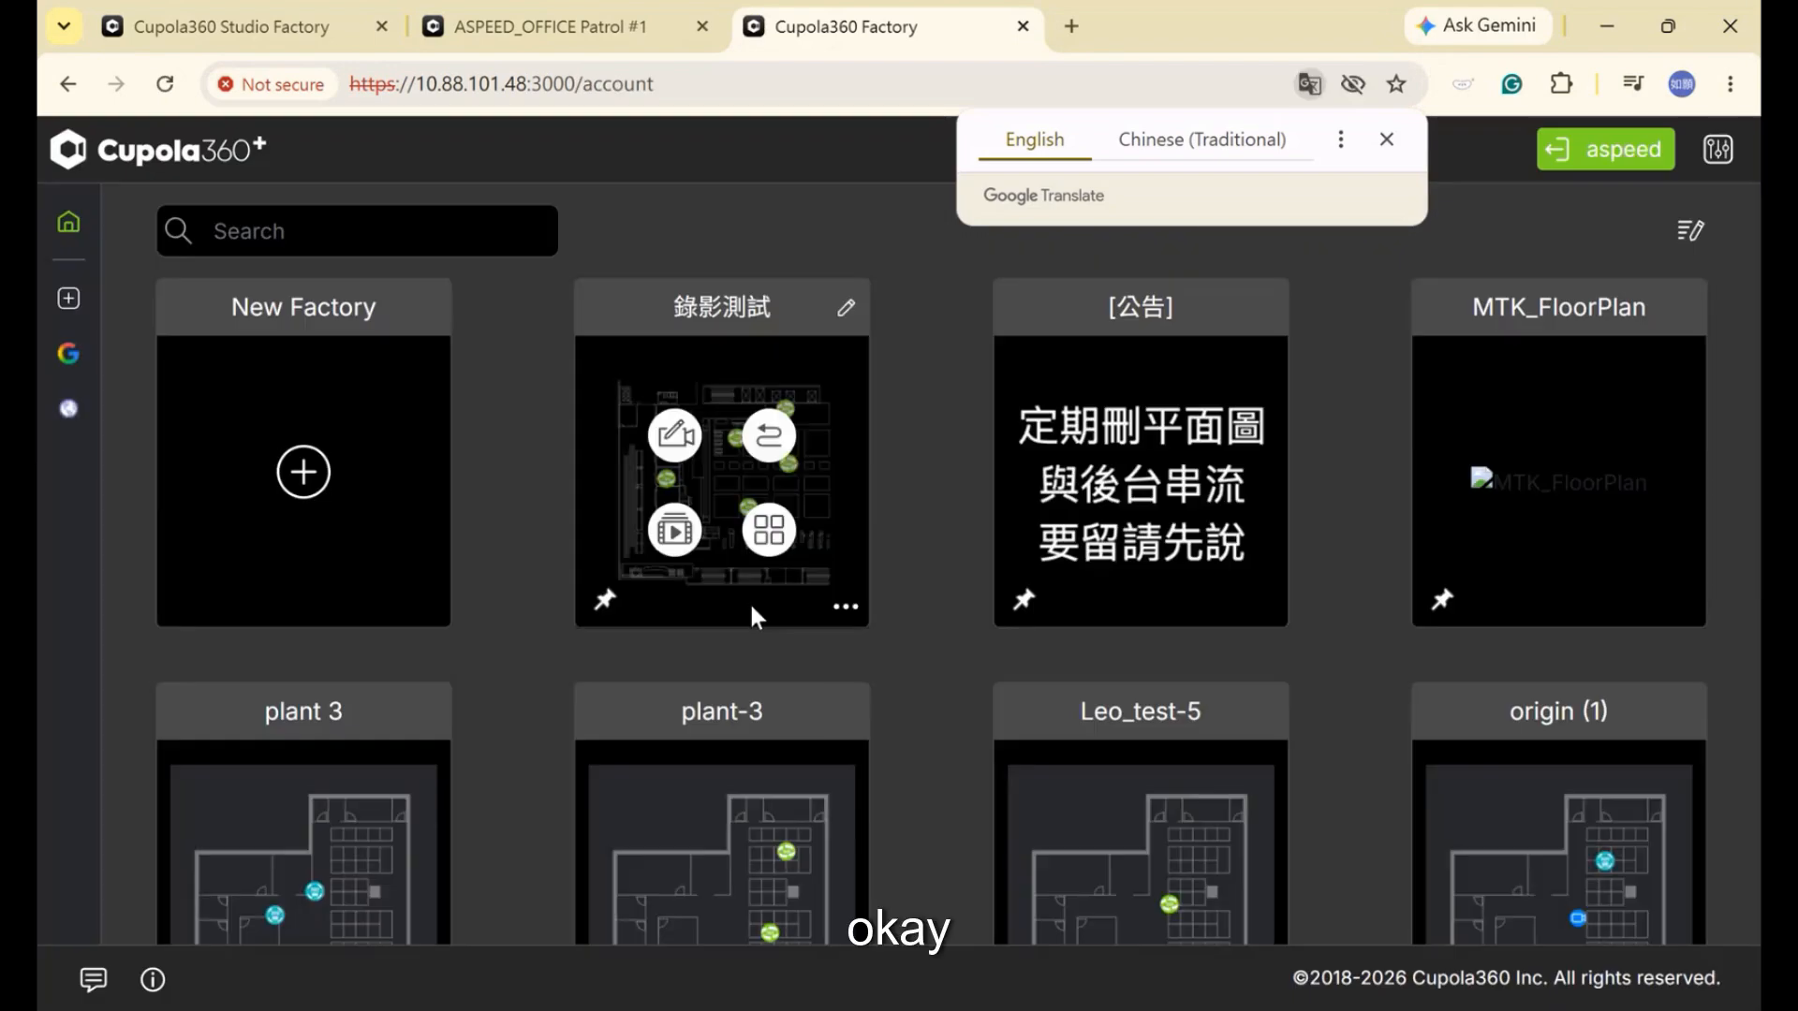
Open the 118_external camera's recording settings from the 錄影測試 patrol floor plan
mouse_move(829, 539)
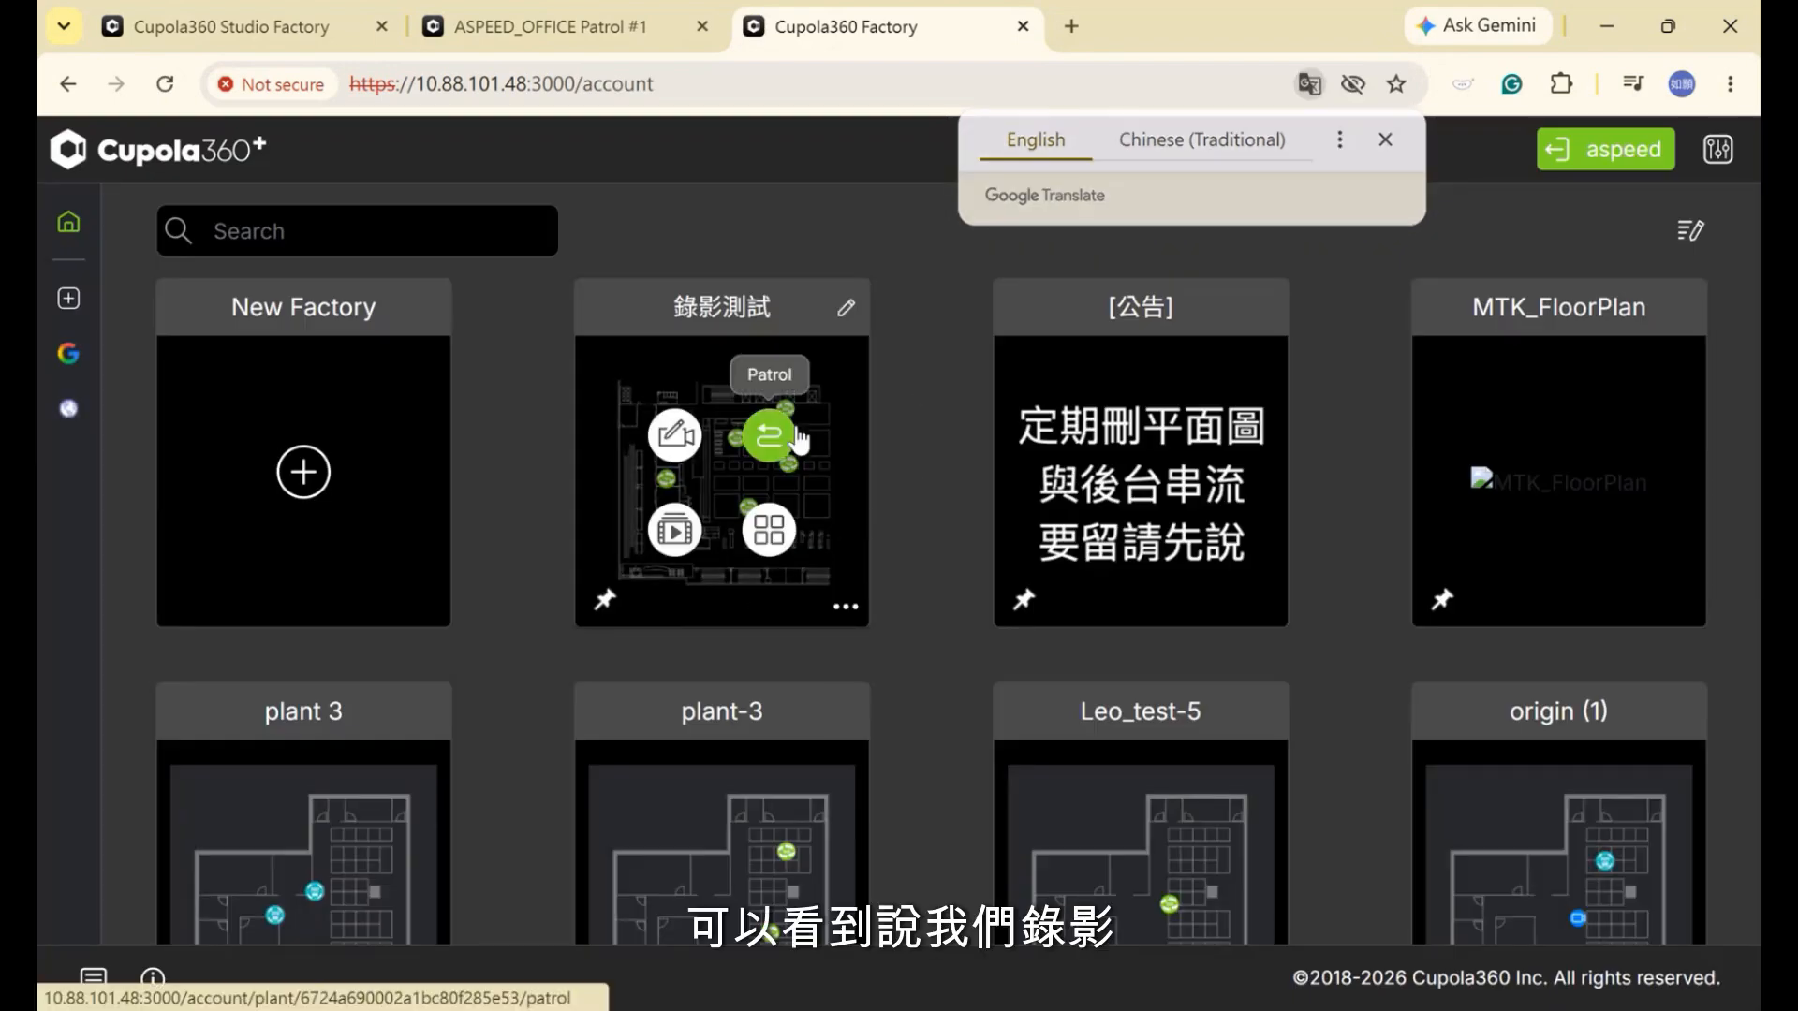
left_click(769, 436)
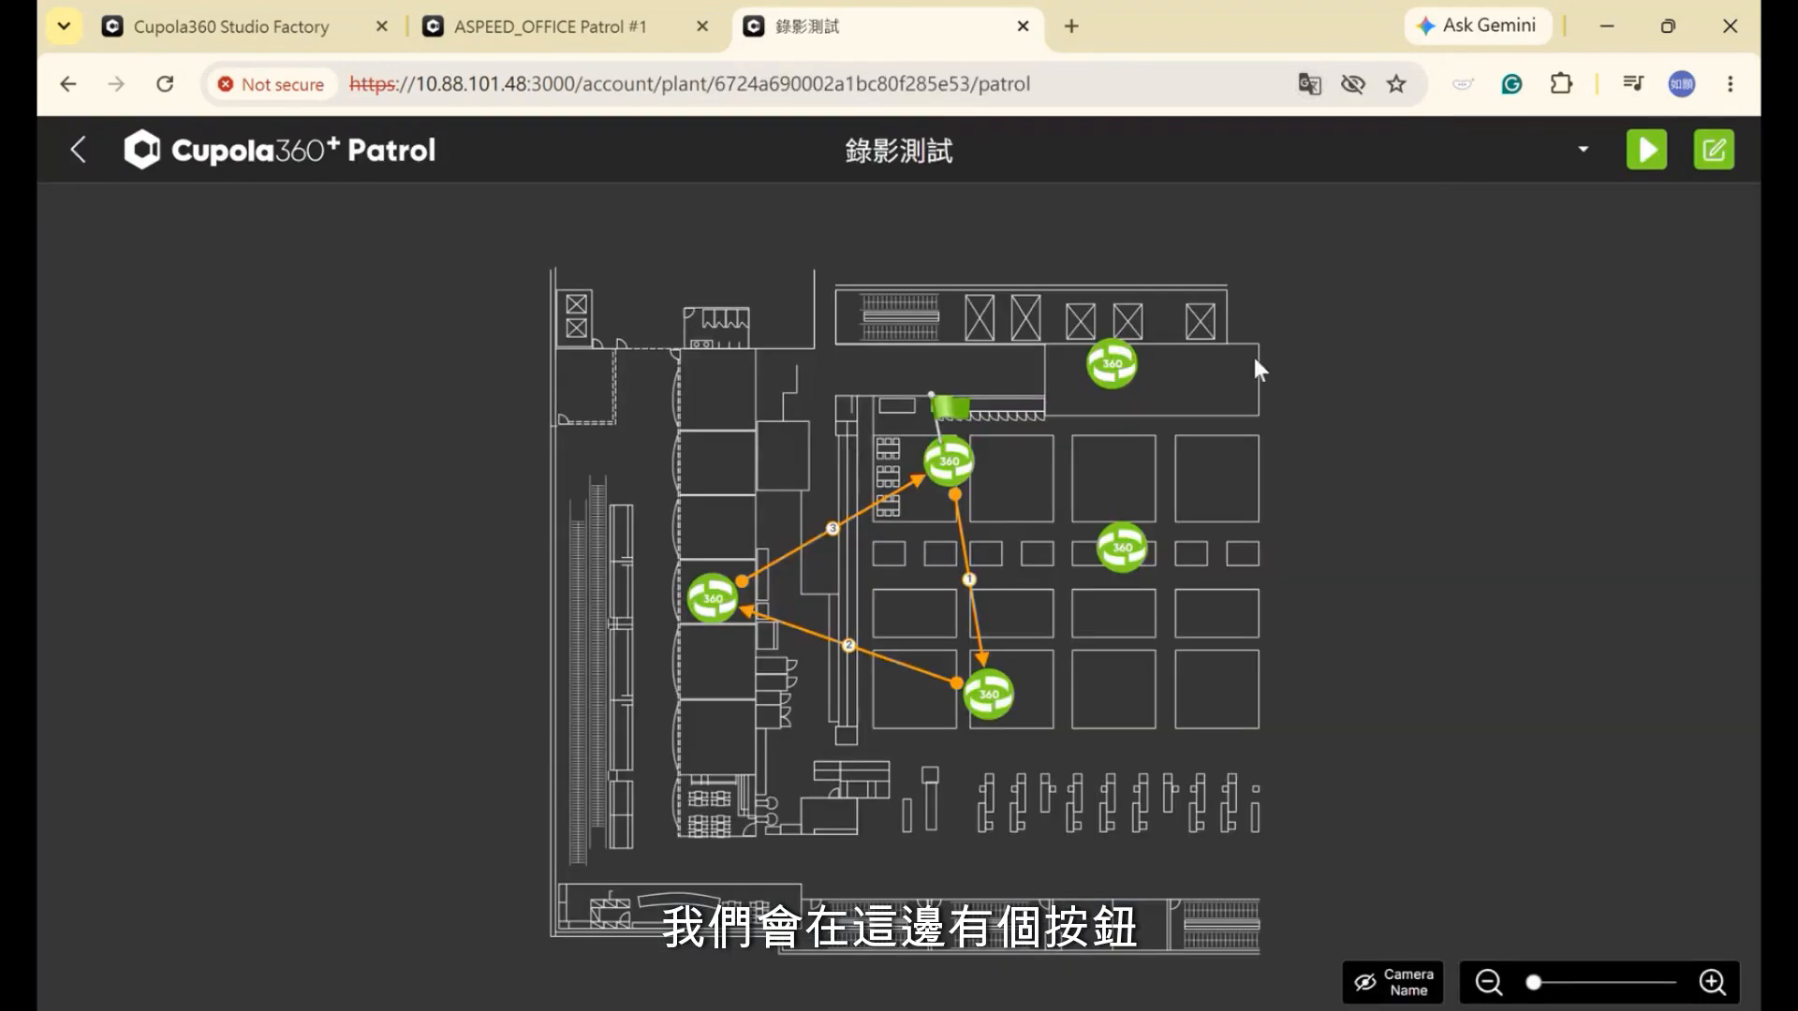
left_click(952, 463)
left_click(1717, 149)
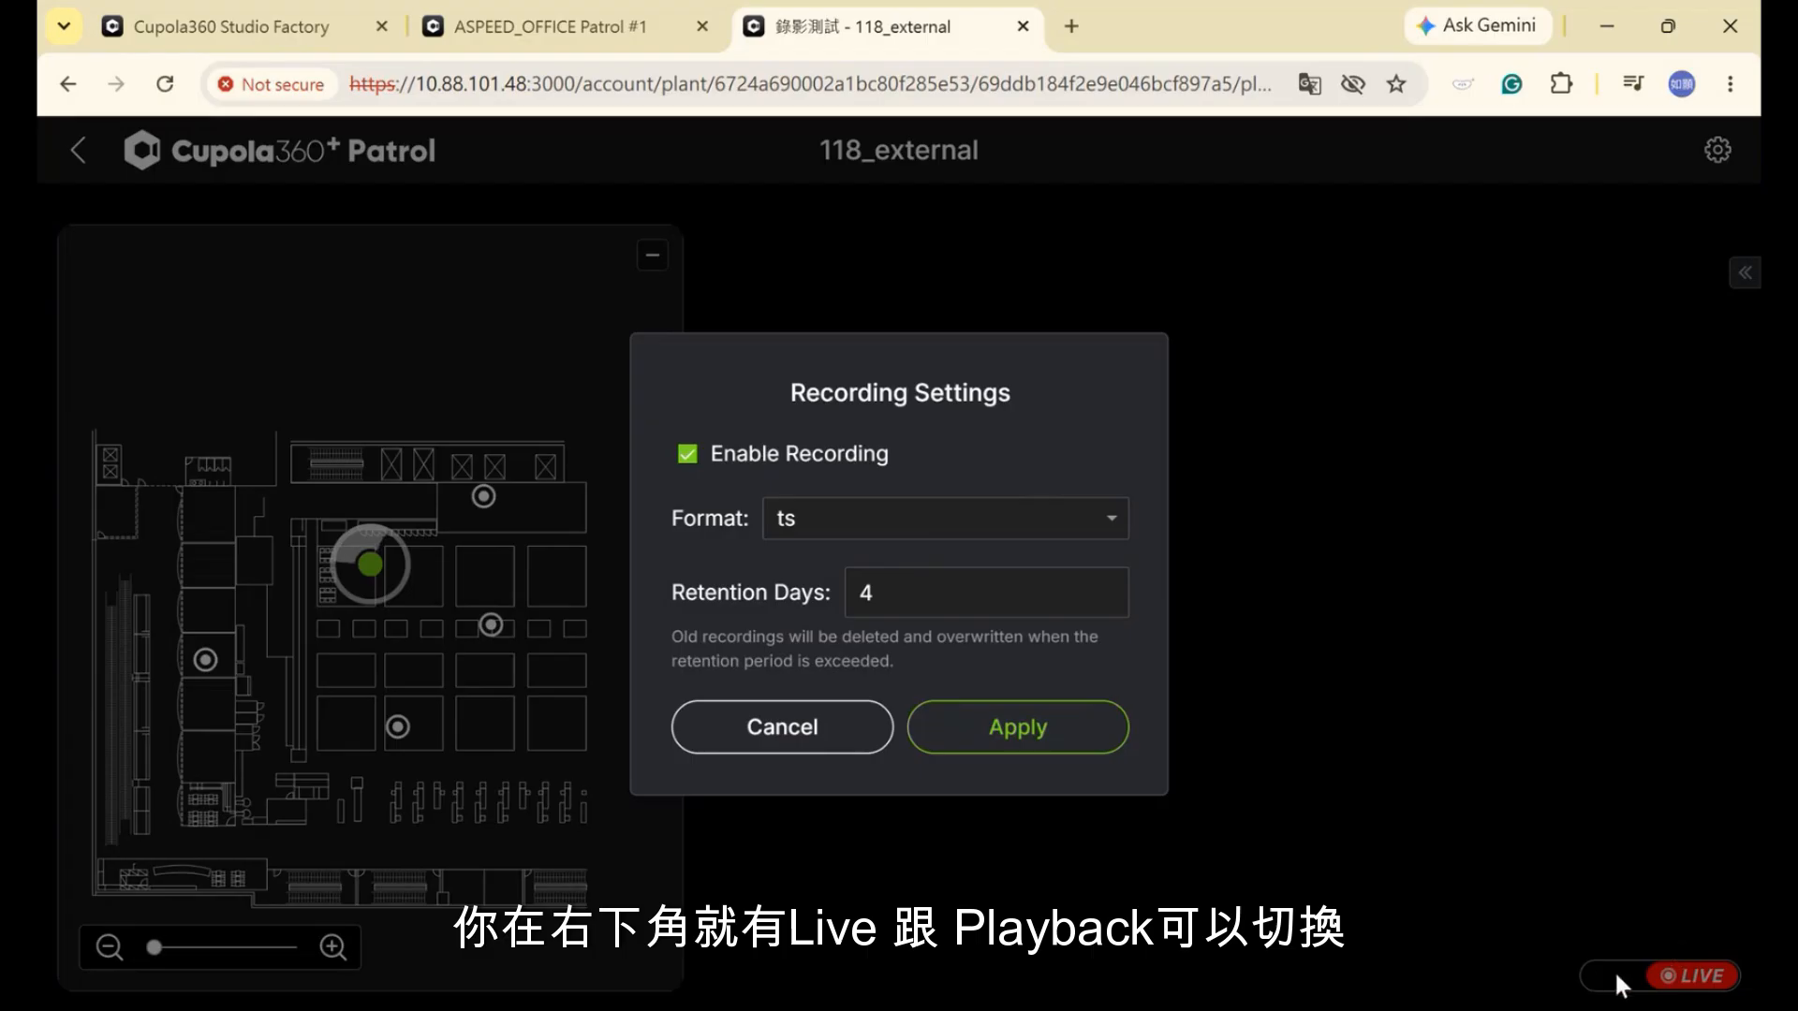
Cancel the recording settings and pan around 118_external's 2026/06/16 playback footage of the lobby
left_click(761, 740)
left_click(1620, 901)
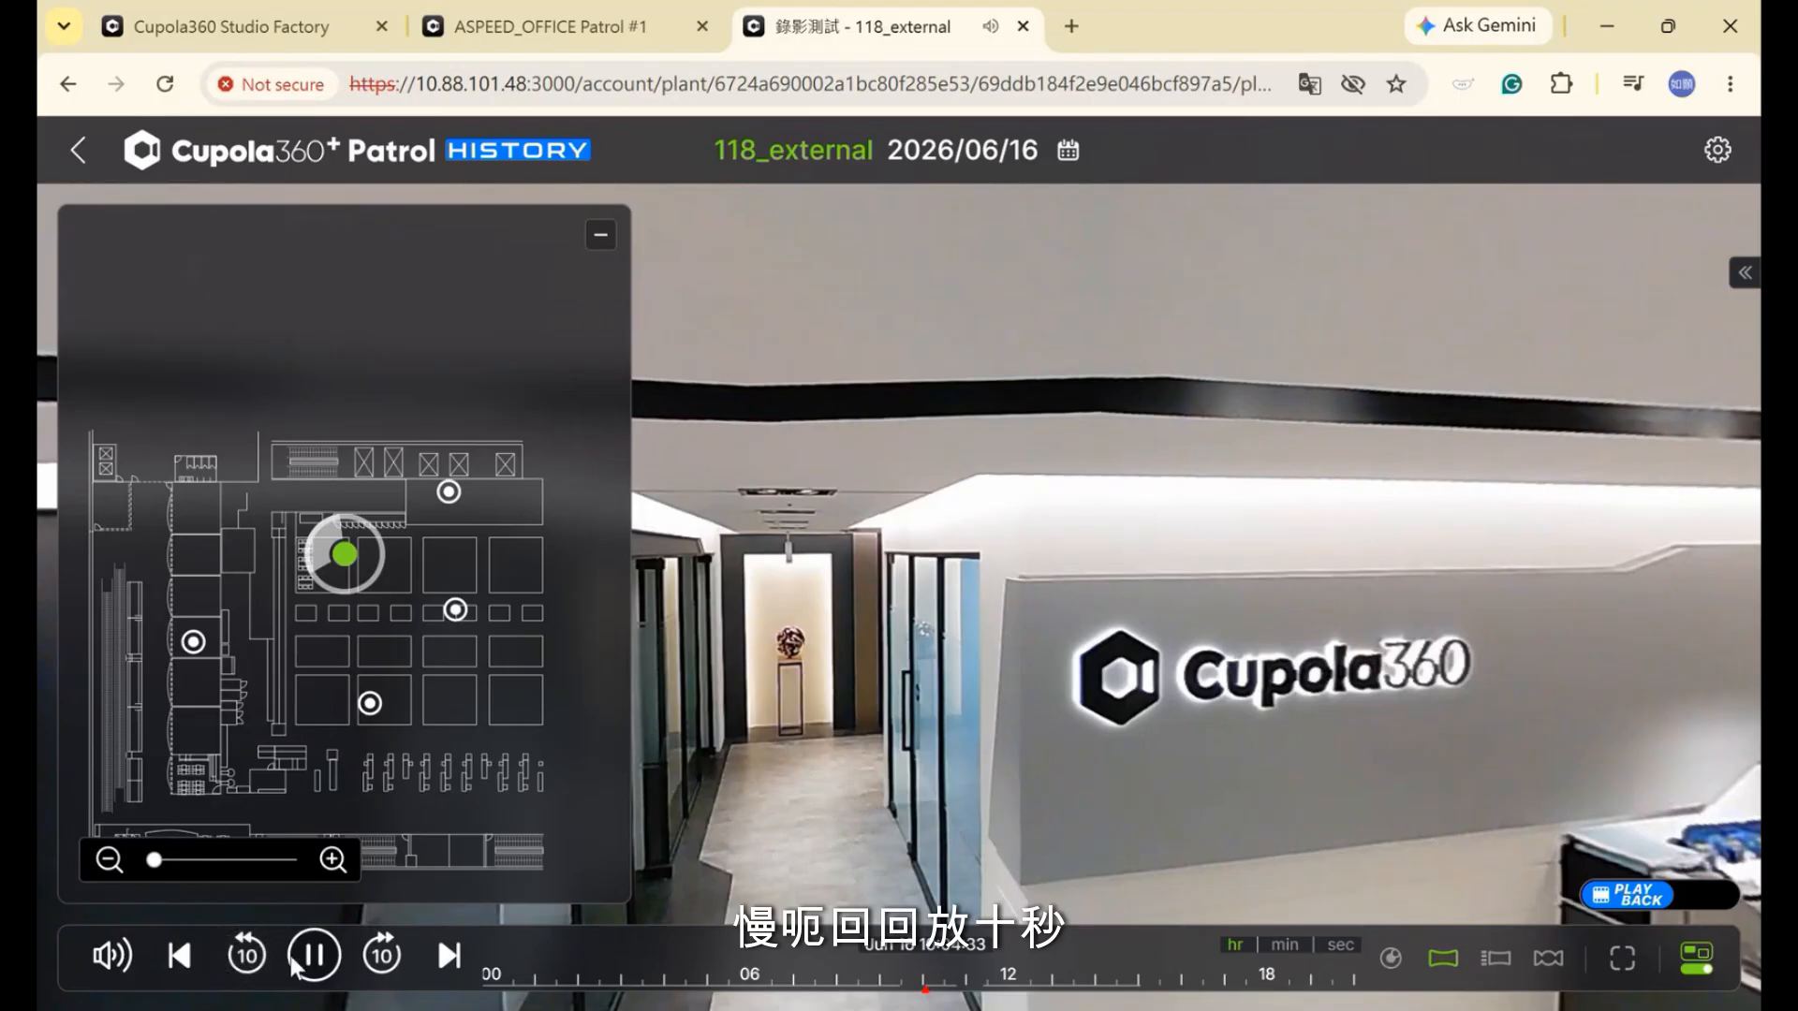
left_click_drag(1224, 707, 1386, 686)
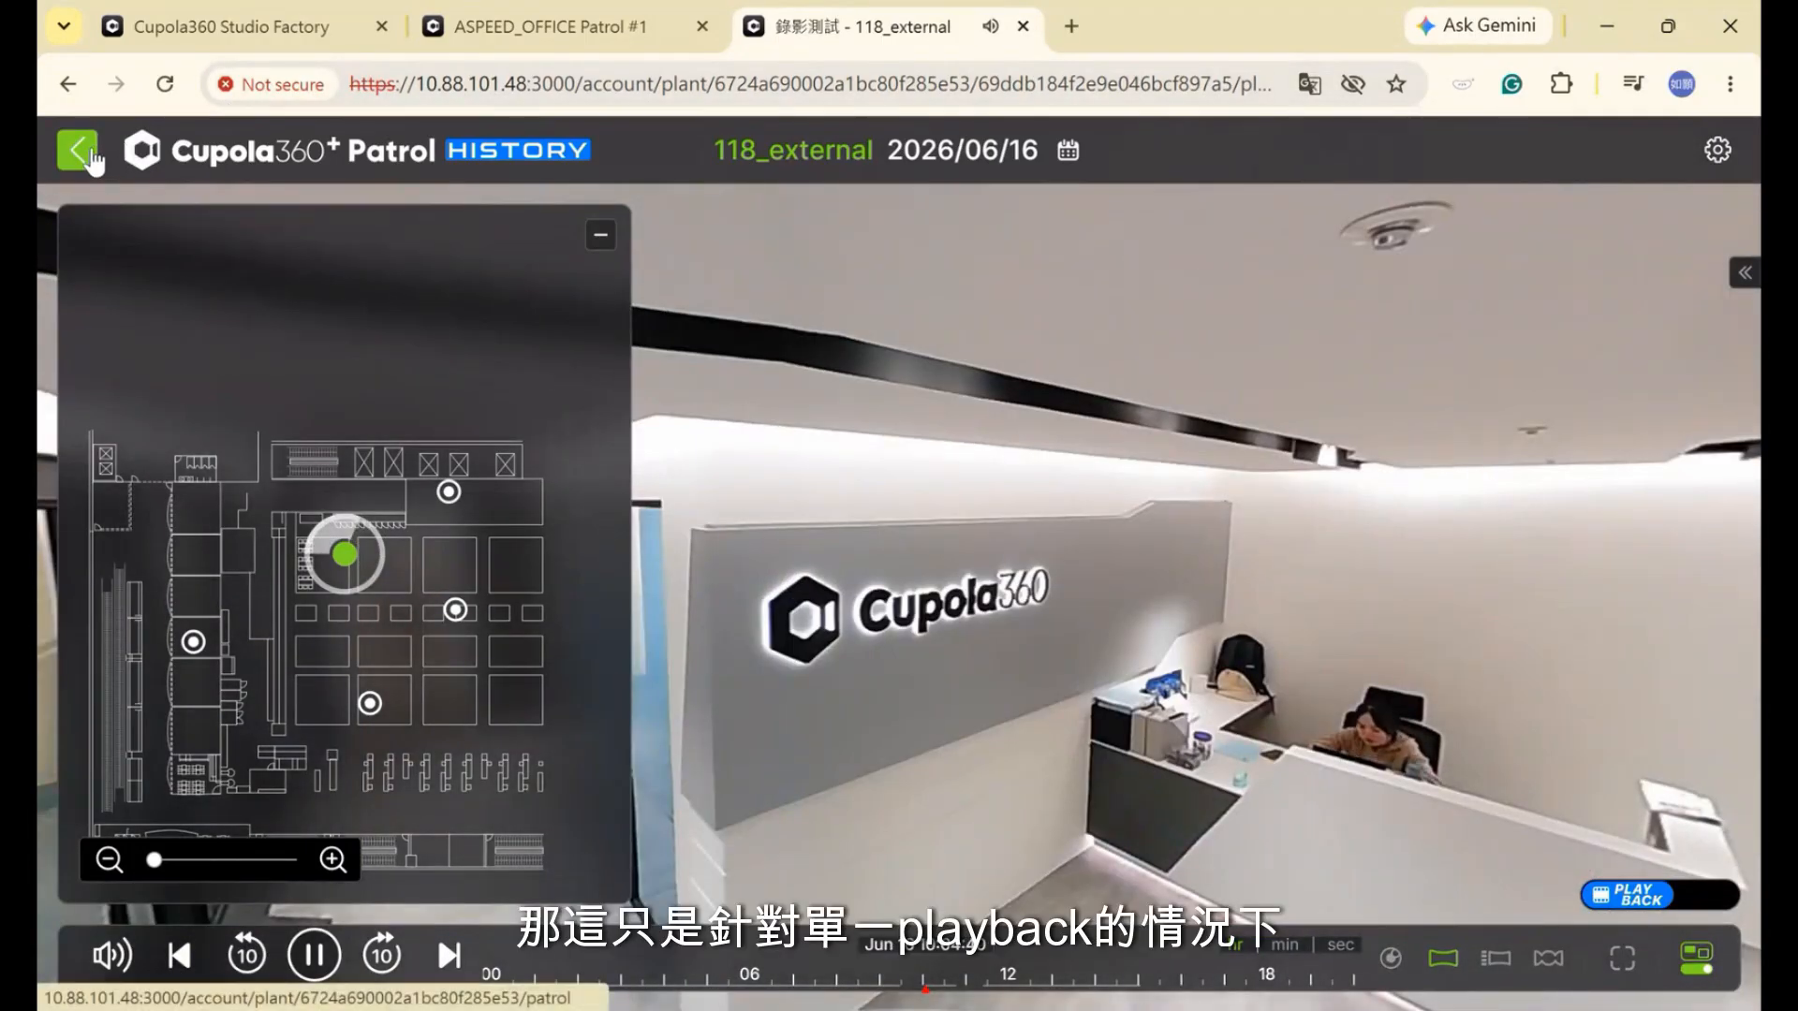
Return to the site list and open 錄影測試's Recording History
left_click(80, 152)
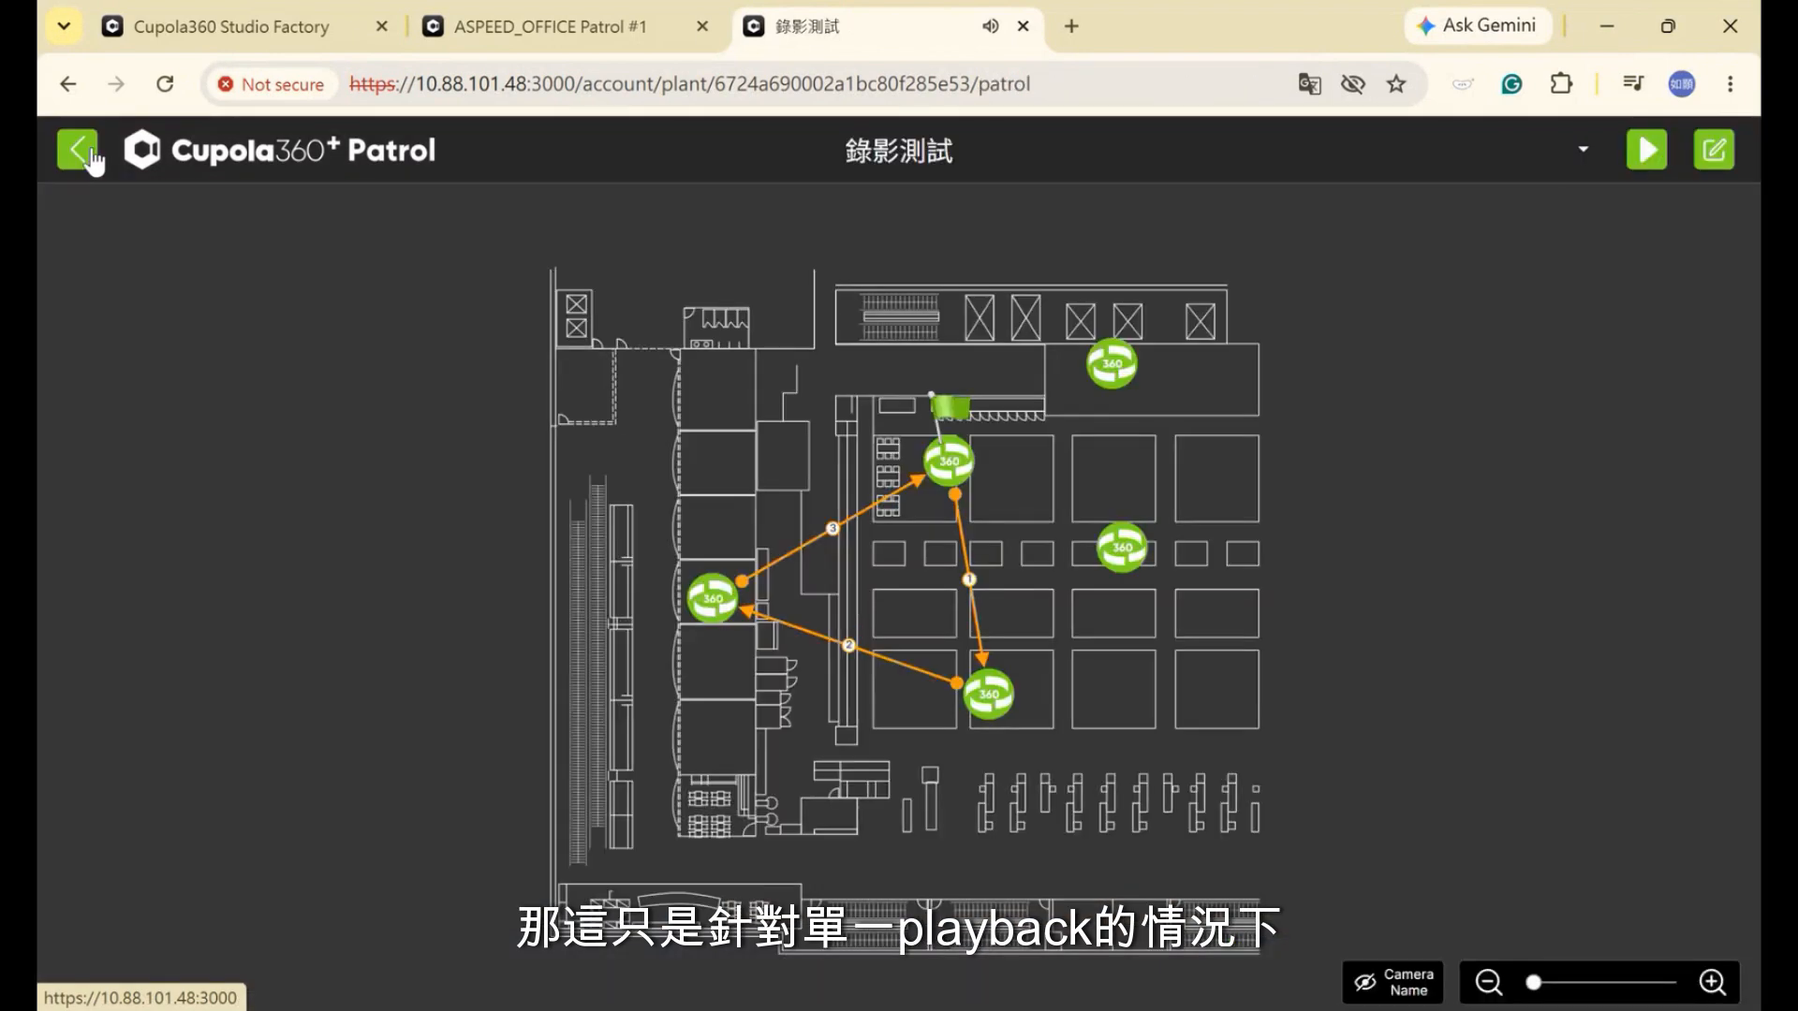
left_click(75, 152)
mouse_move(700, 520)
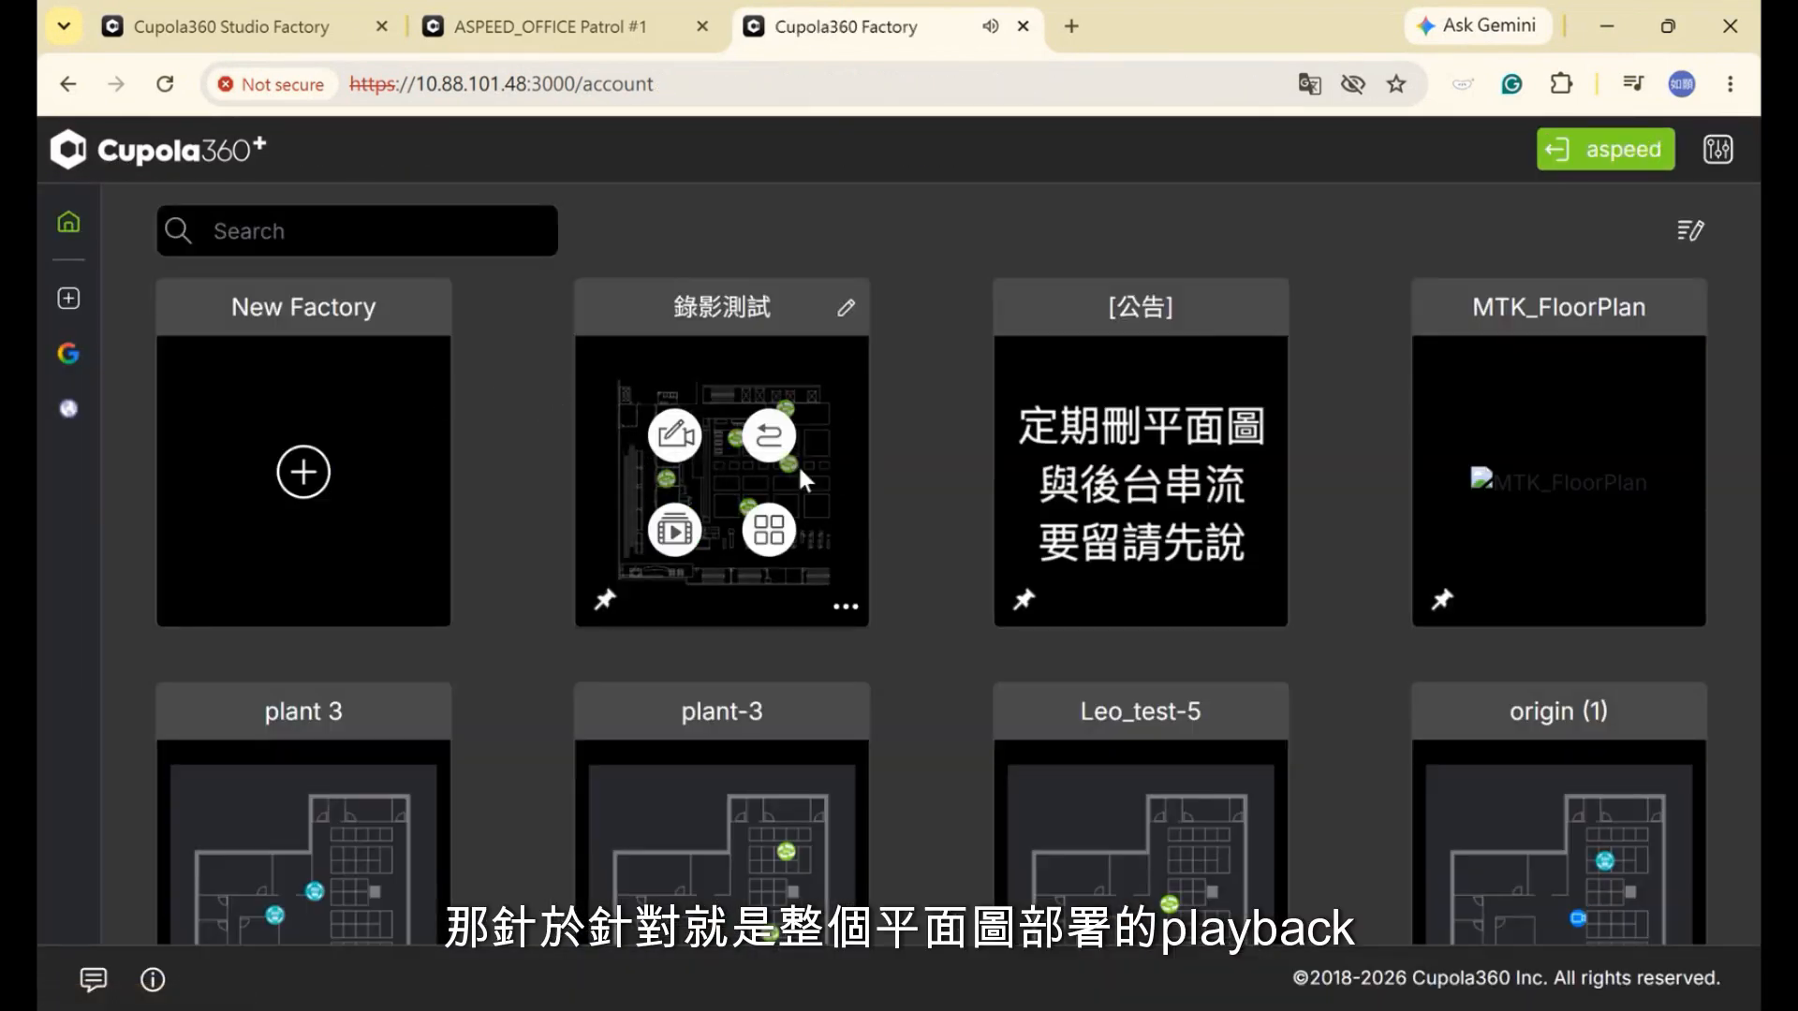
left_click(683, 541)
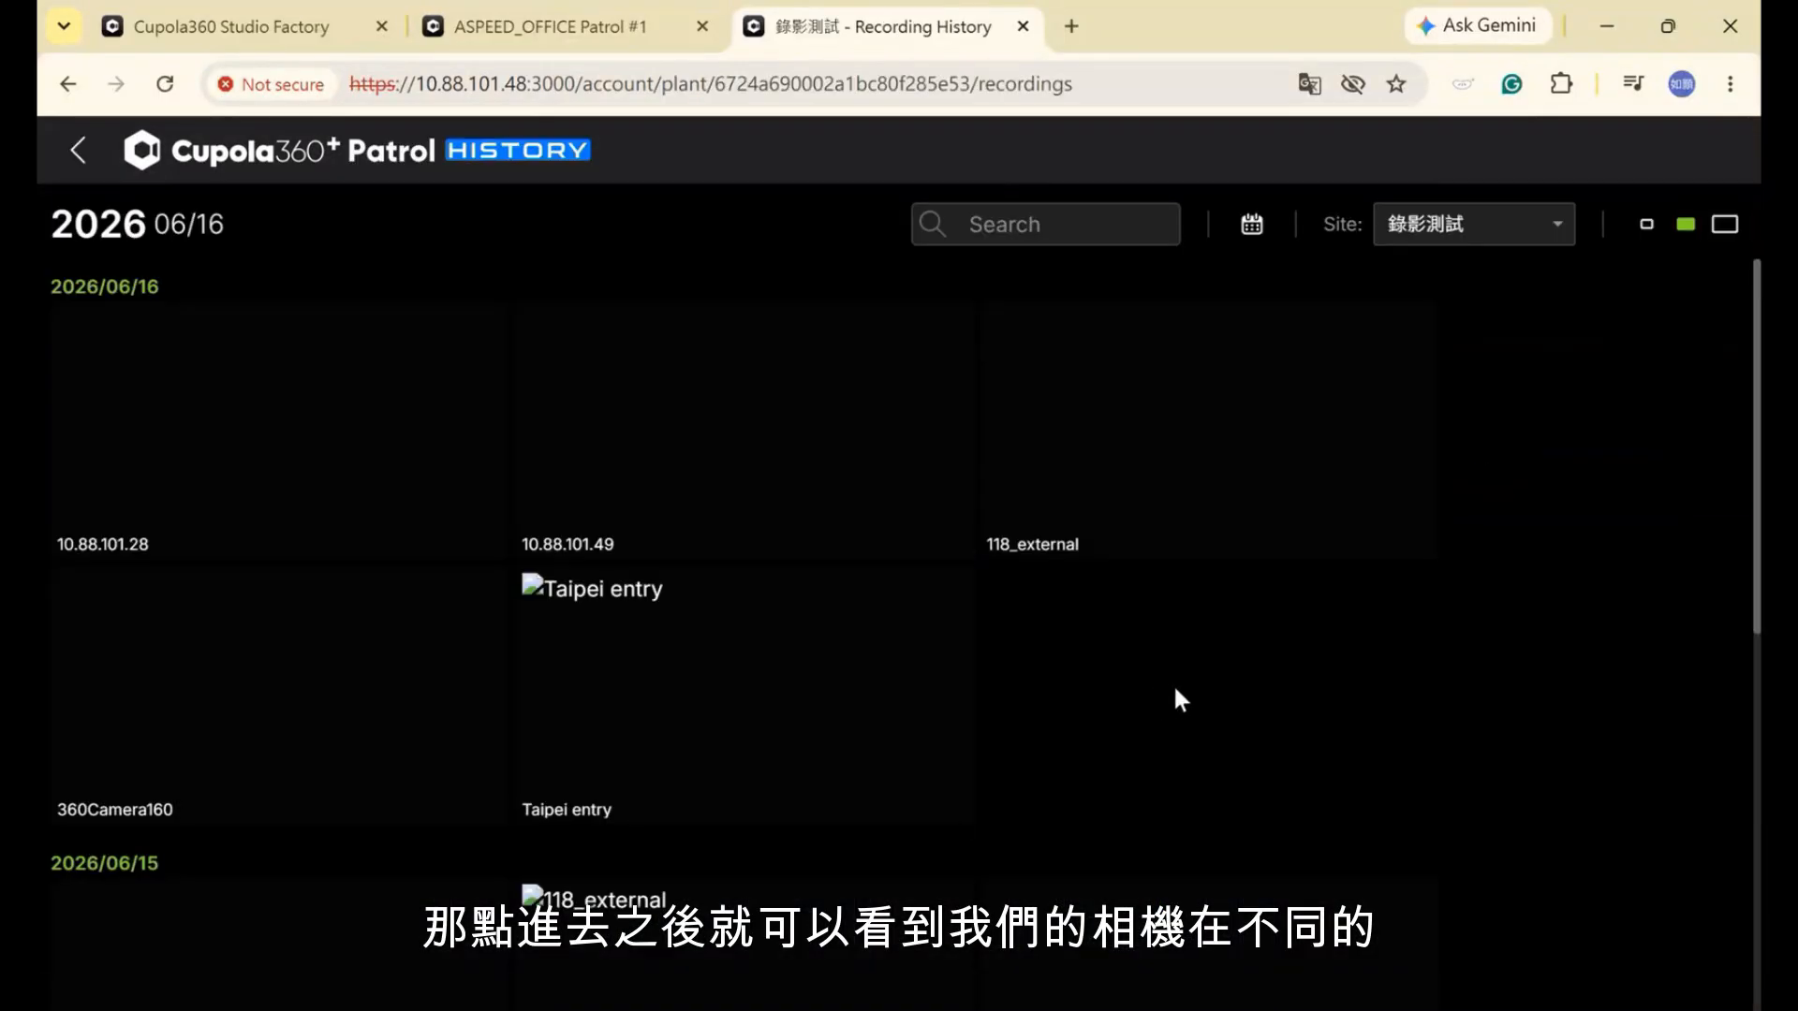
Play camera 10.88.101.49's recording from 2026/06/15
scroll(361, 521, "down", 3)
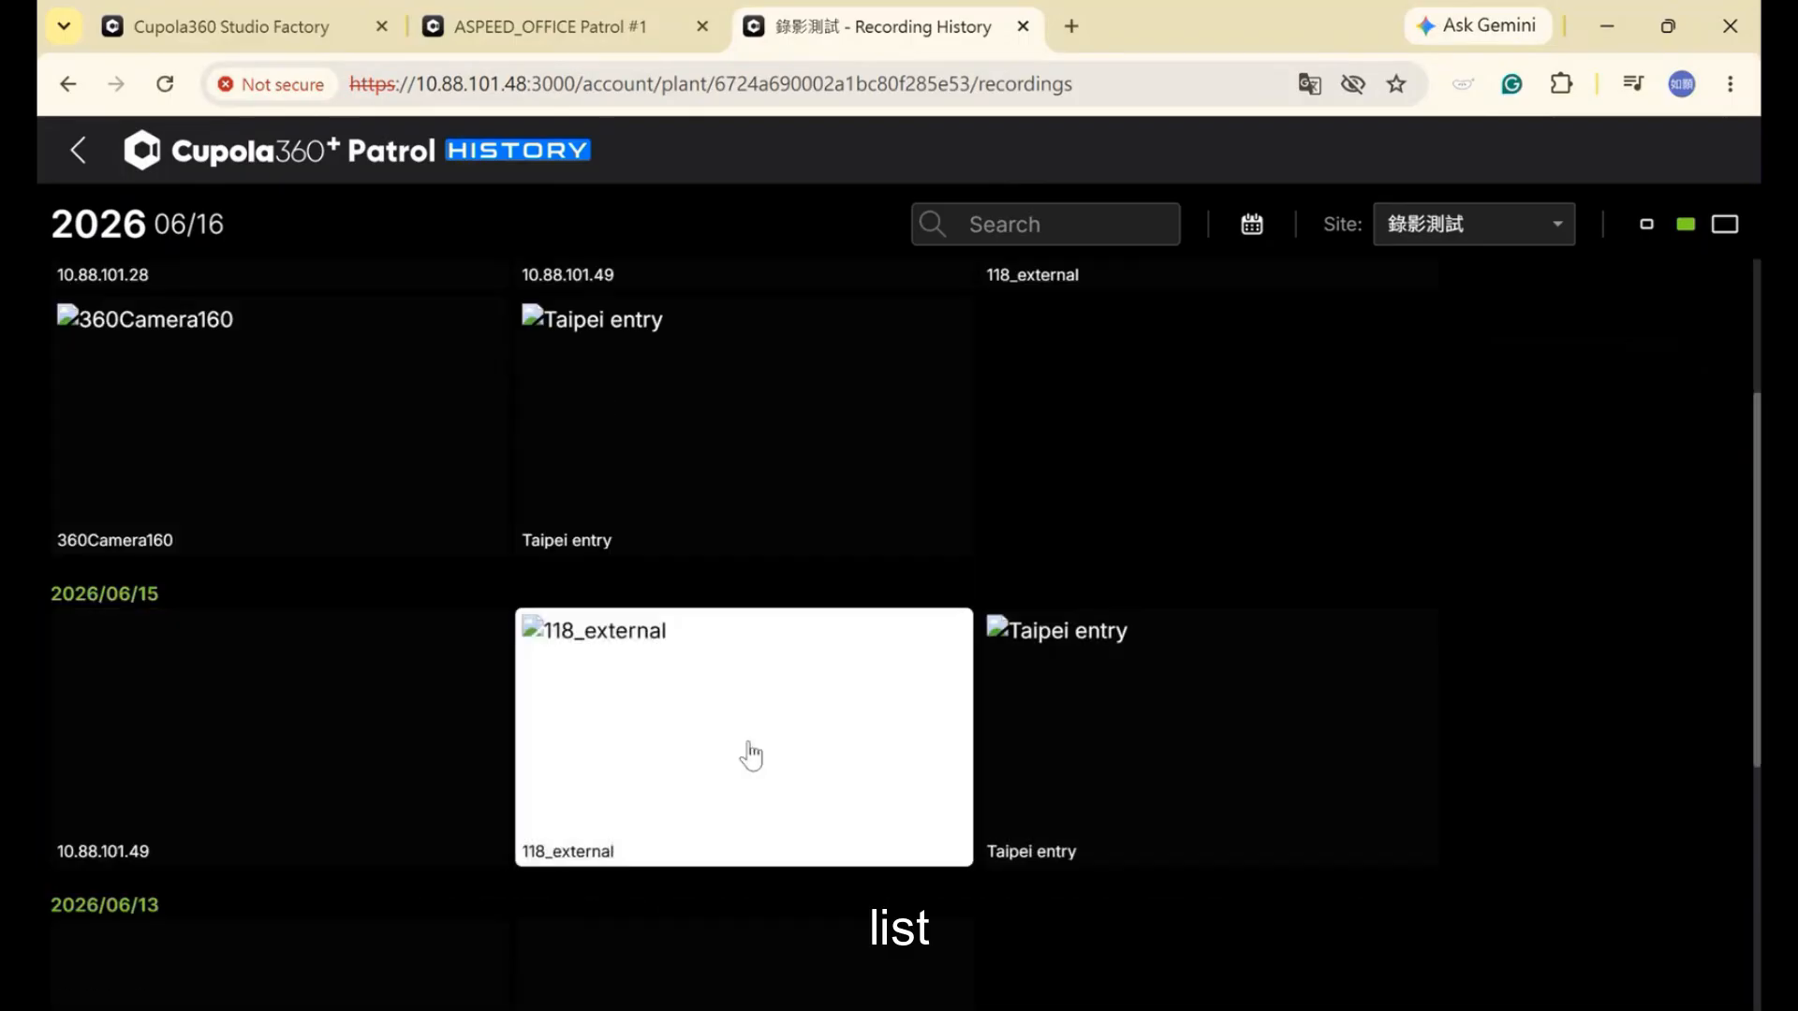
scroll(619, 756, "down", 3)
scroll(843, 634, "up", 6)
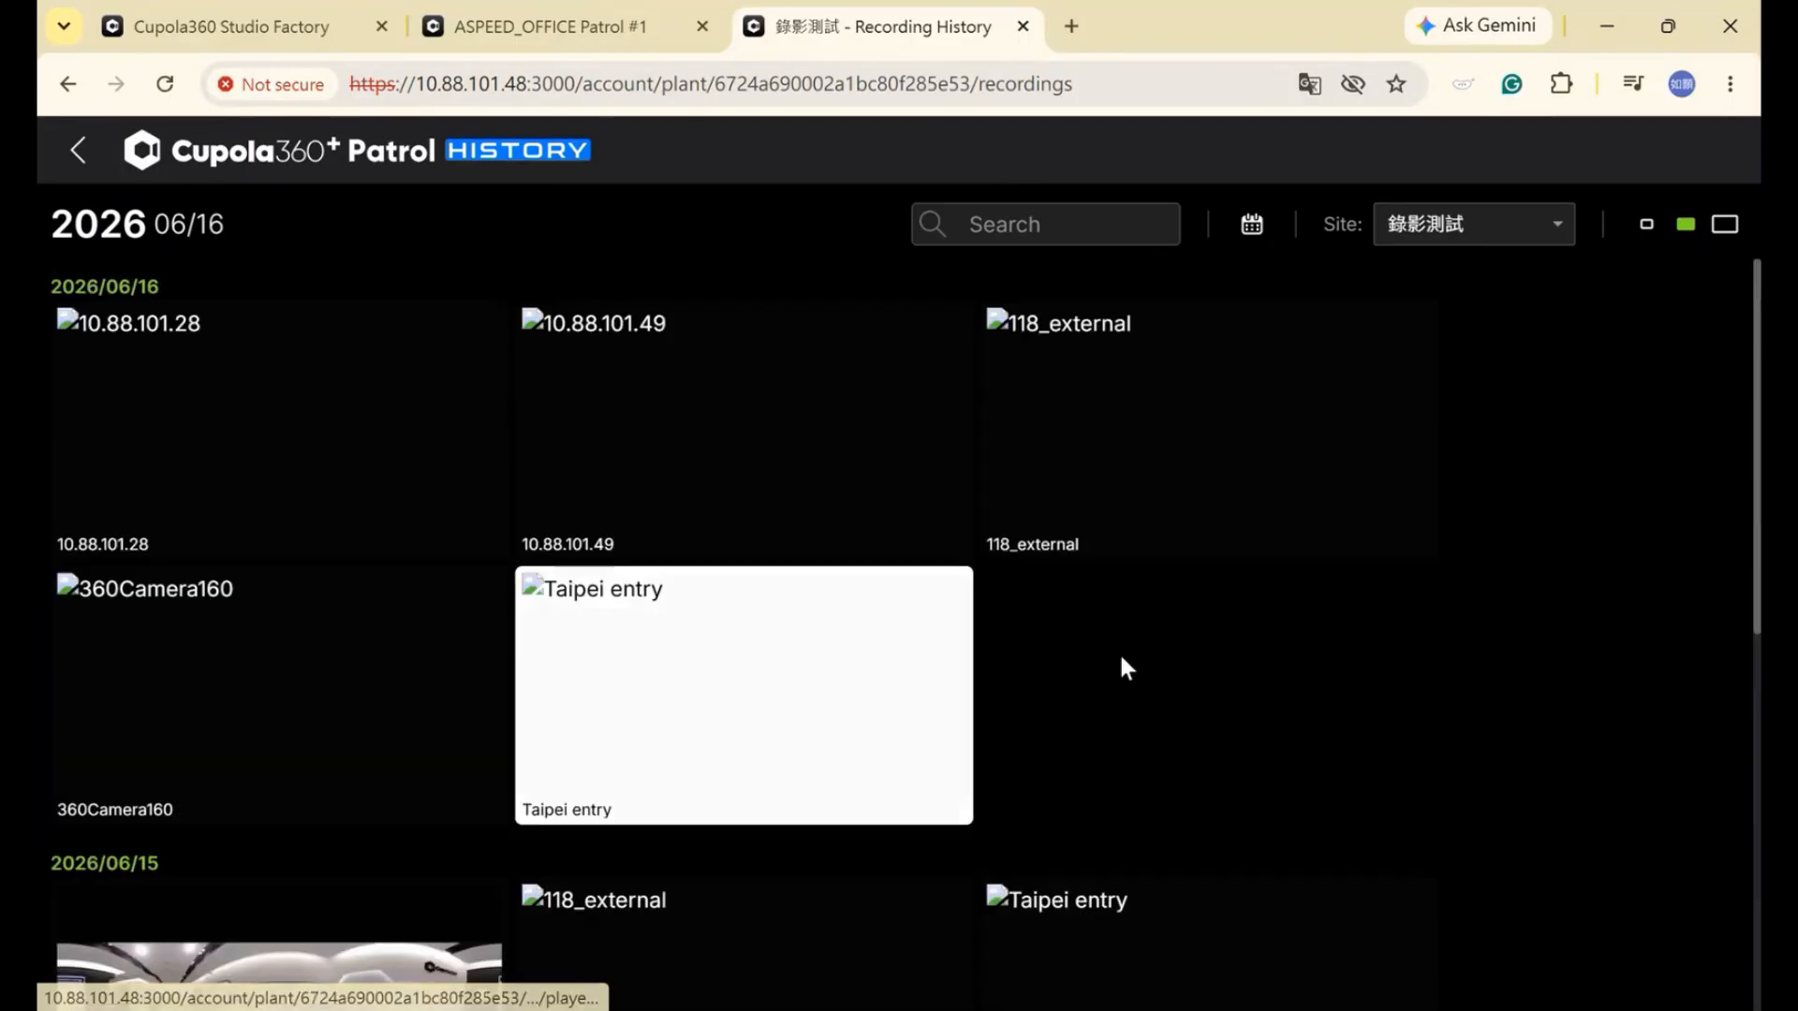
scroll(1156, 771, "down", 3)
scroll(862, 750, "up", 3)
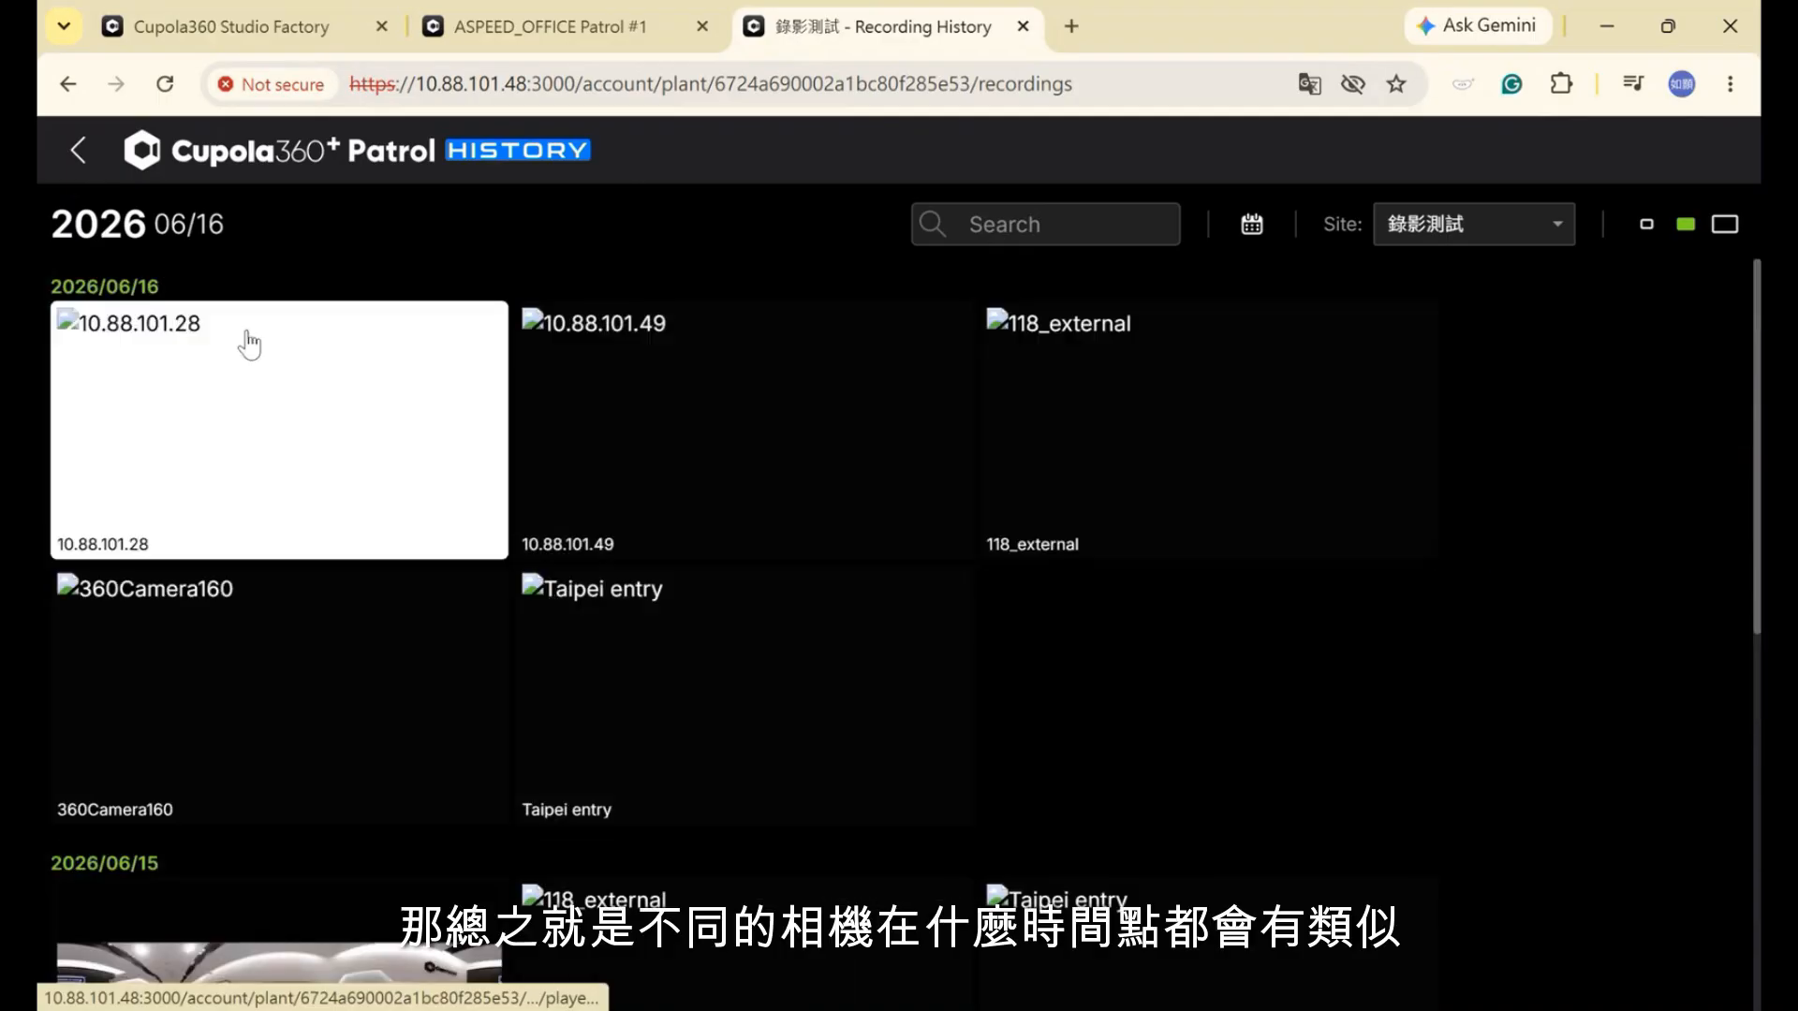
scroll(529, 665, "down", 3)
left_click(341, 715)
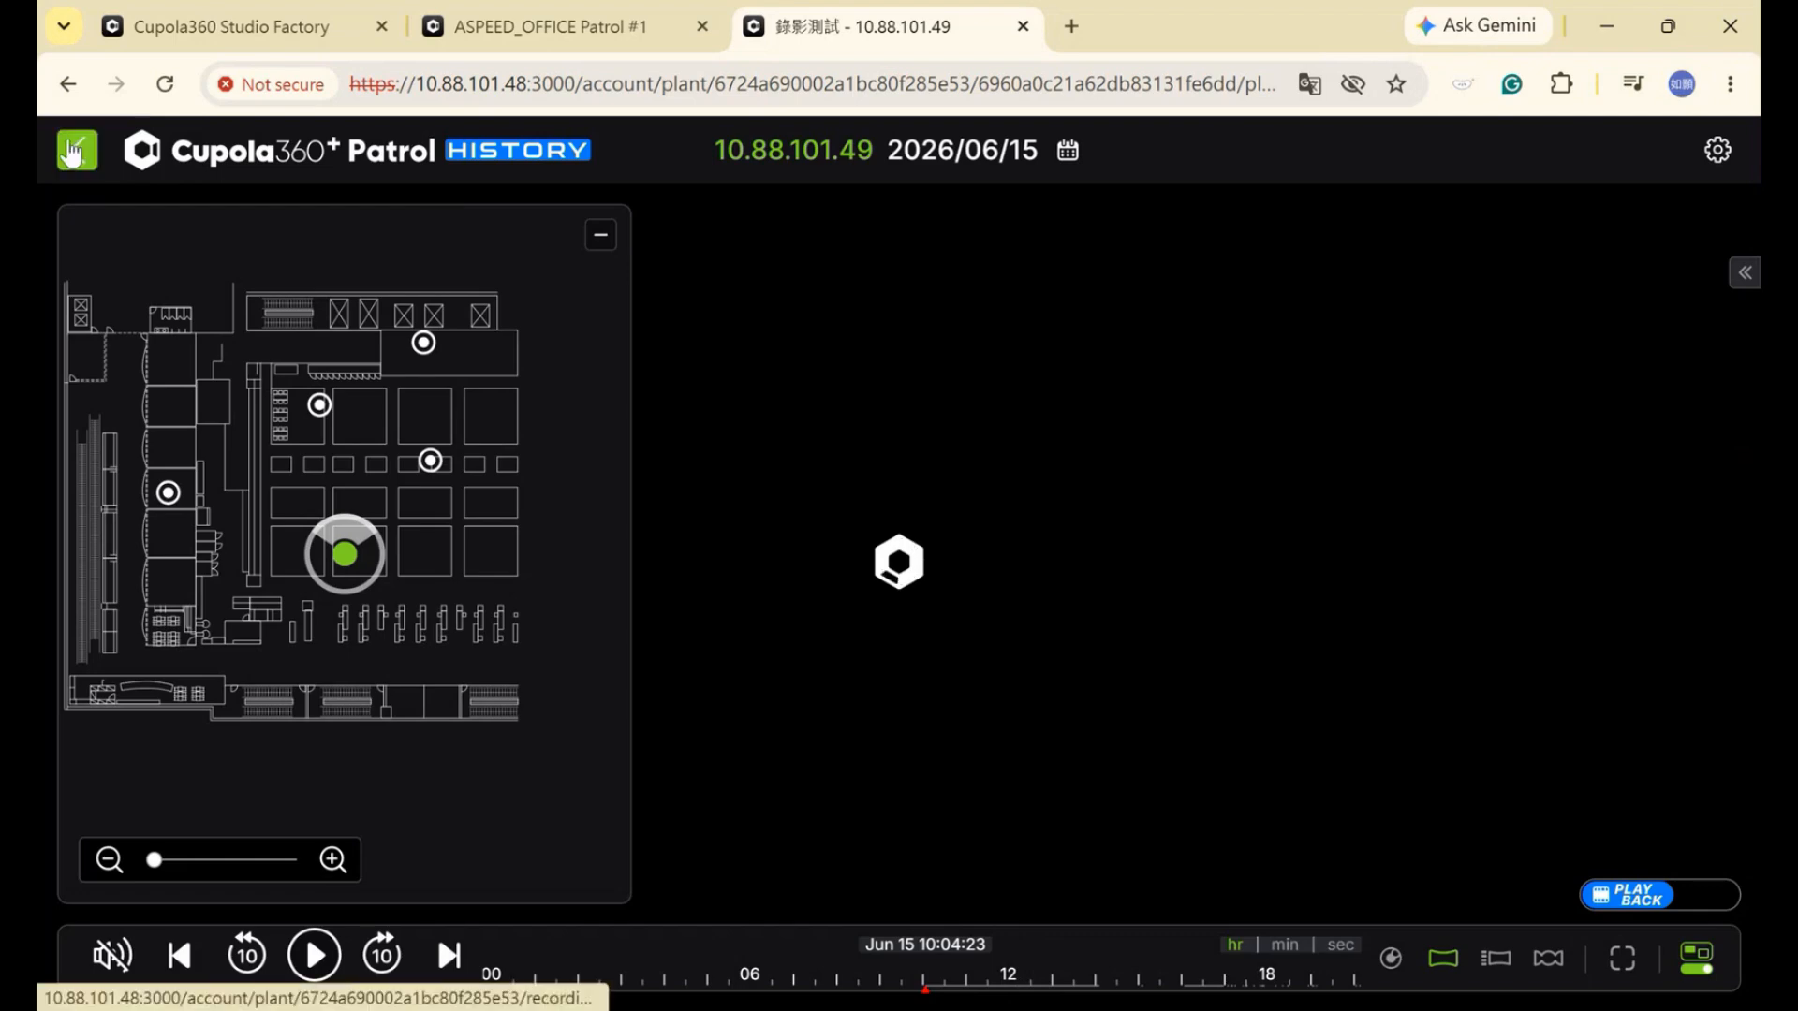
Go back to the site list and open ASPEED_OFFICE's four-camera Multi View grid
left_click(79, 149)
left_click(131, 153)
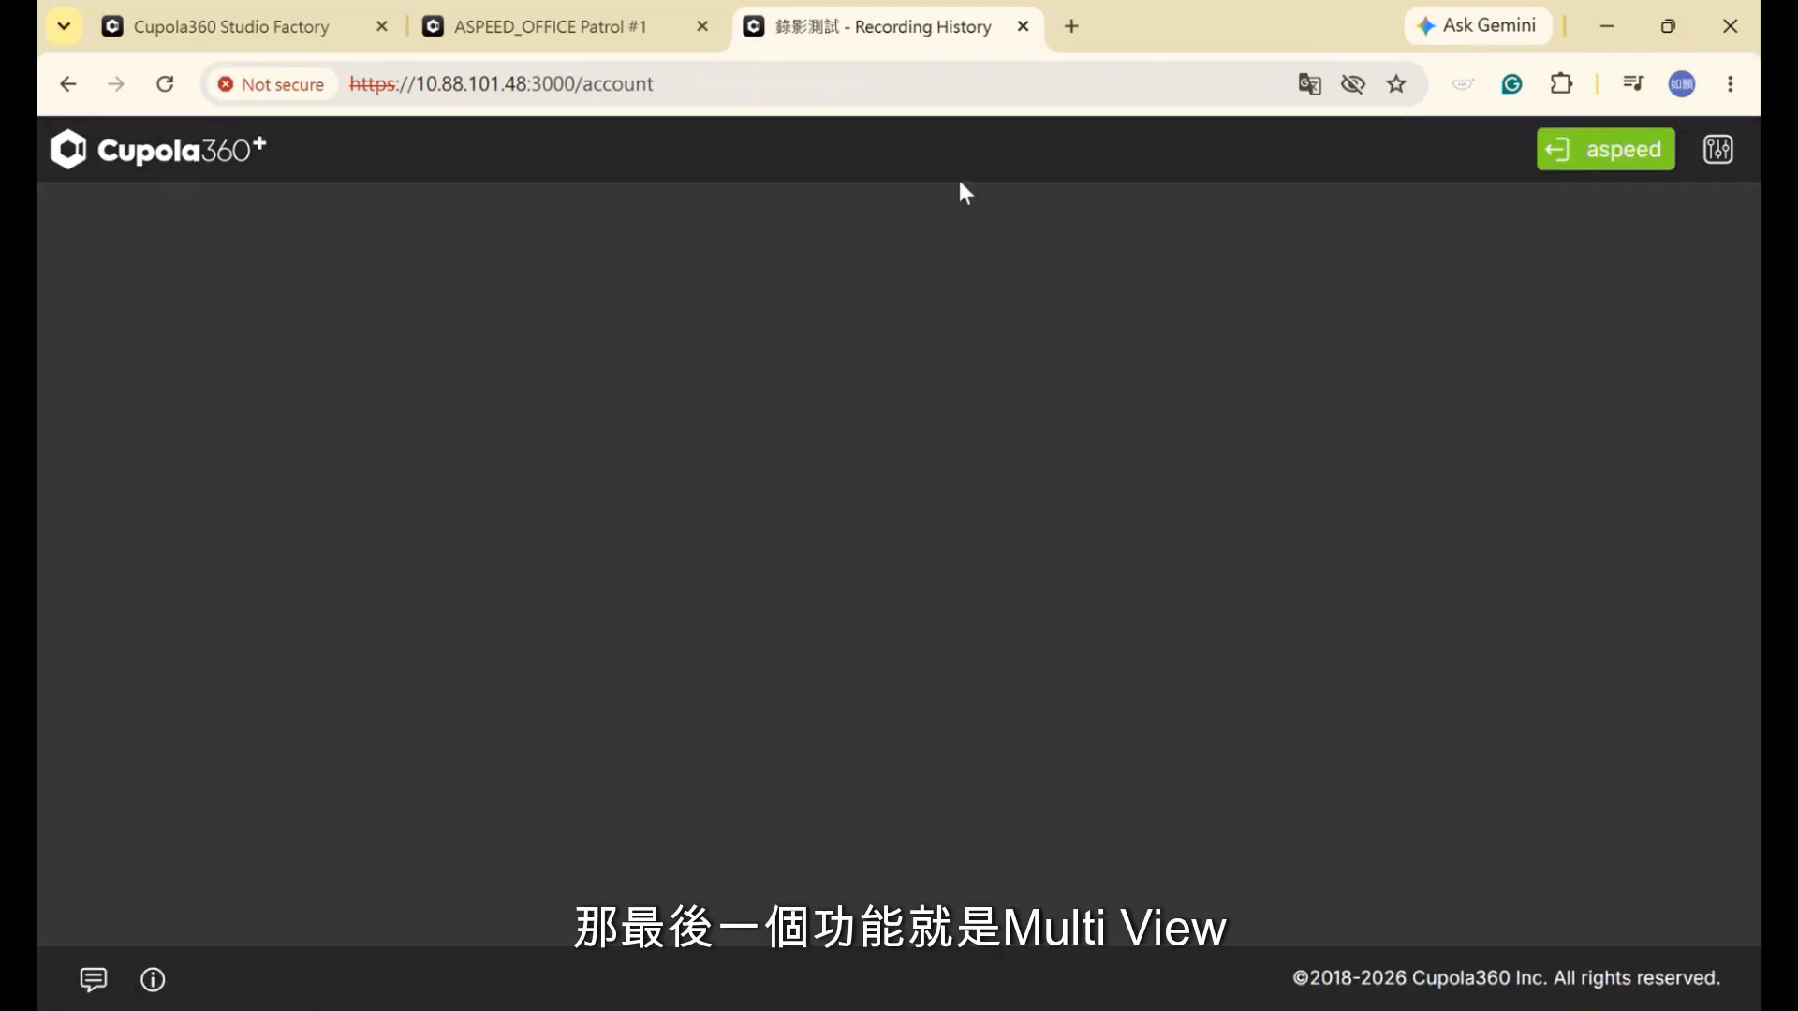
left_click(436, 19)
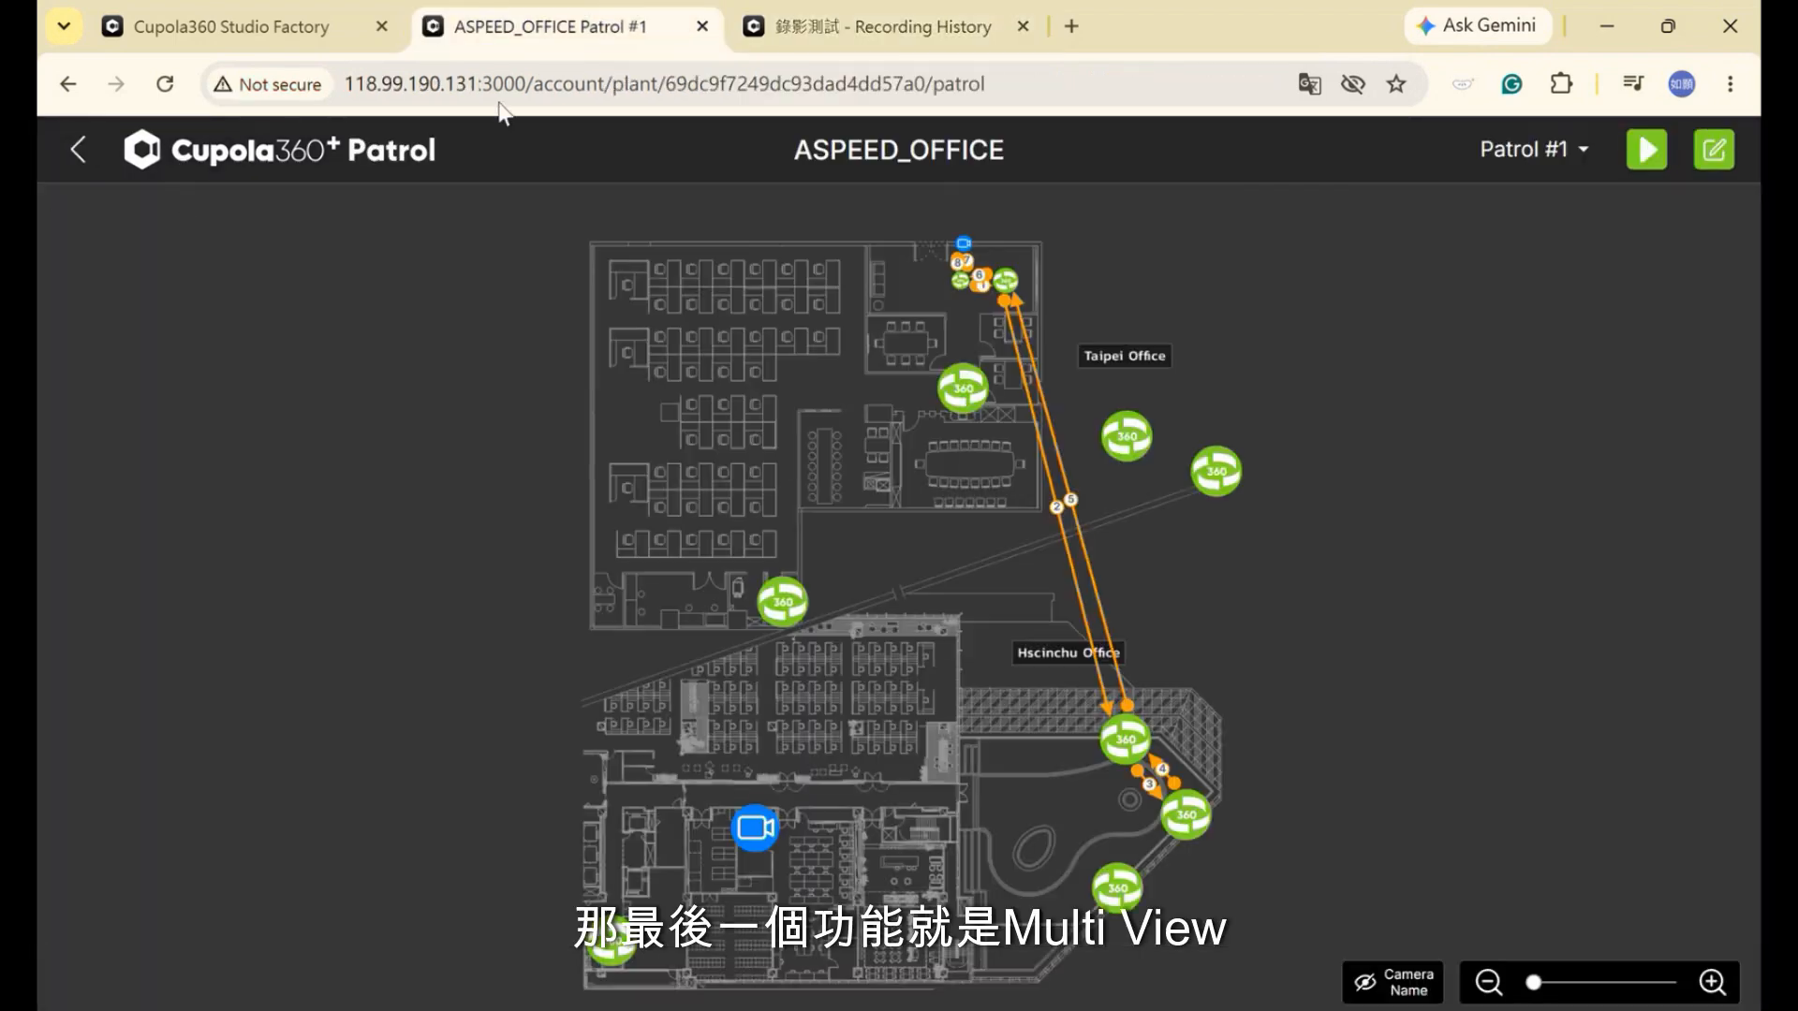
left_click(68, 148)
mouse_move(755, 470)
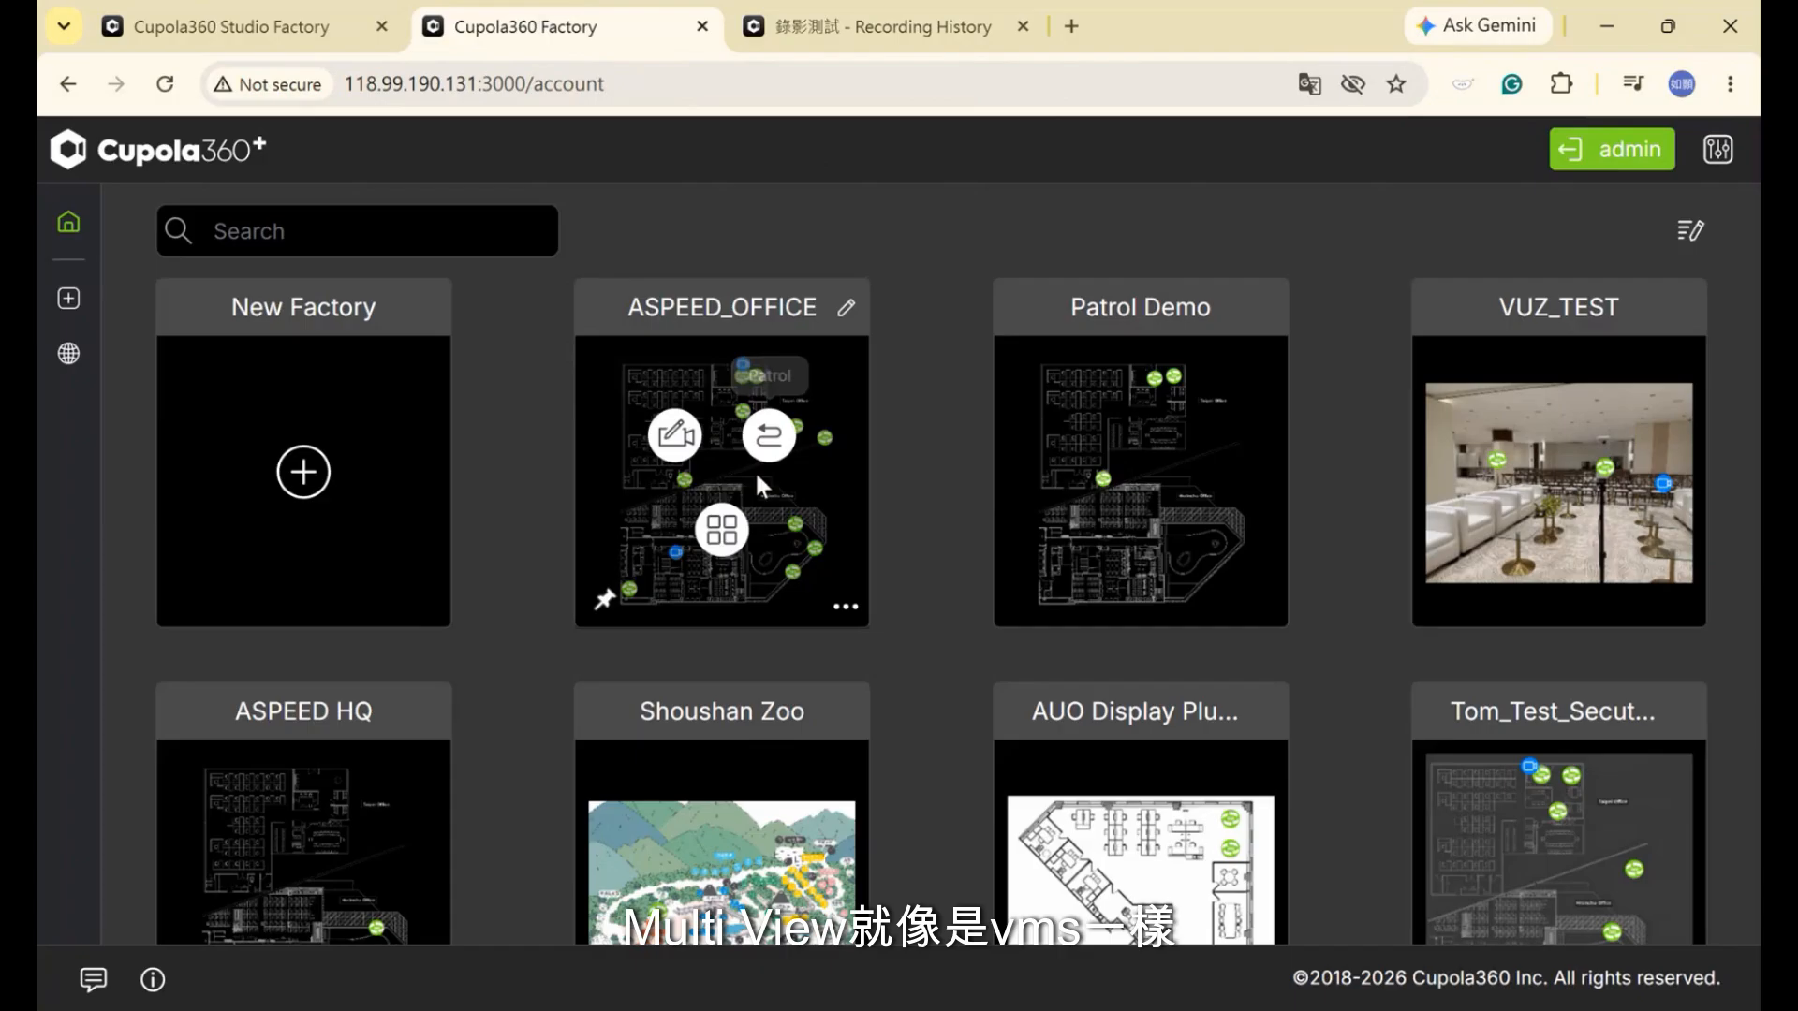
left_click(731, 531)
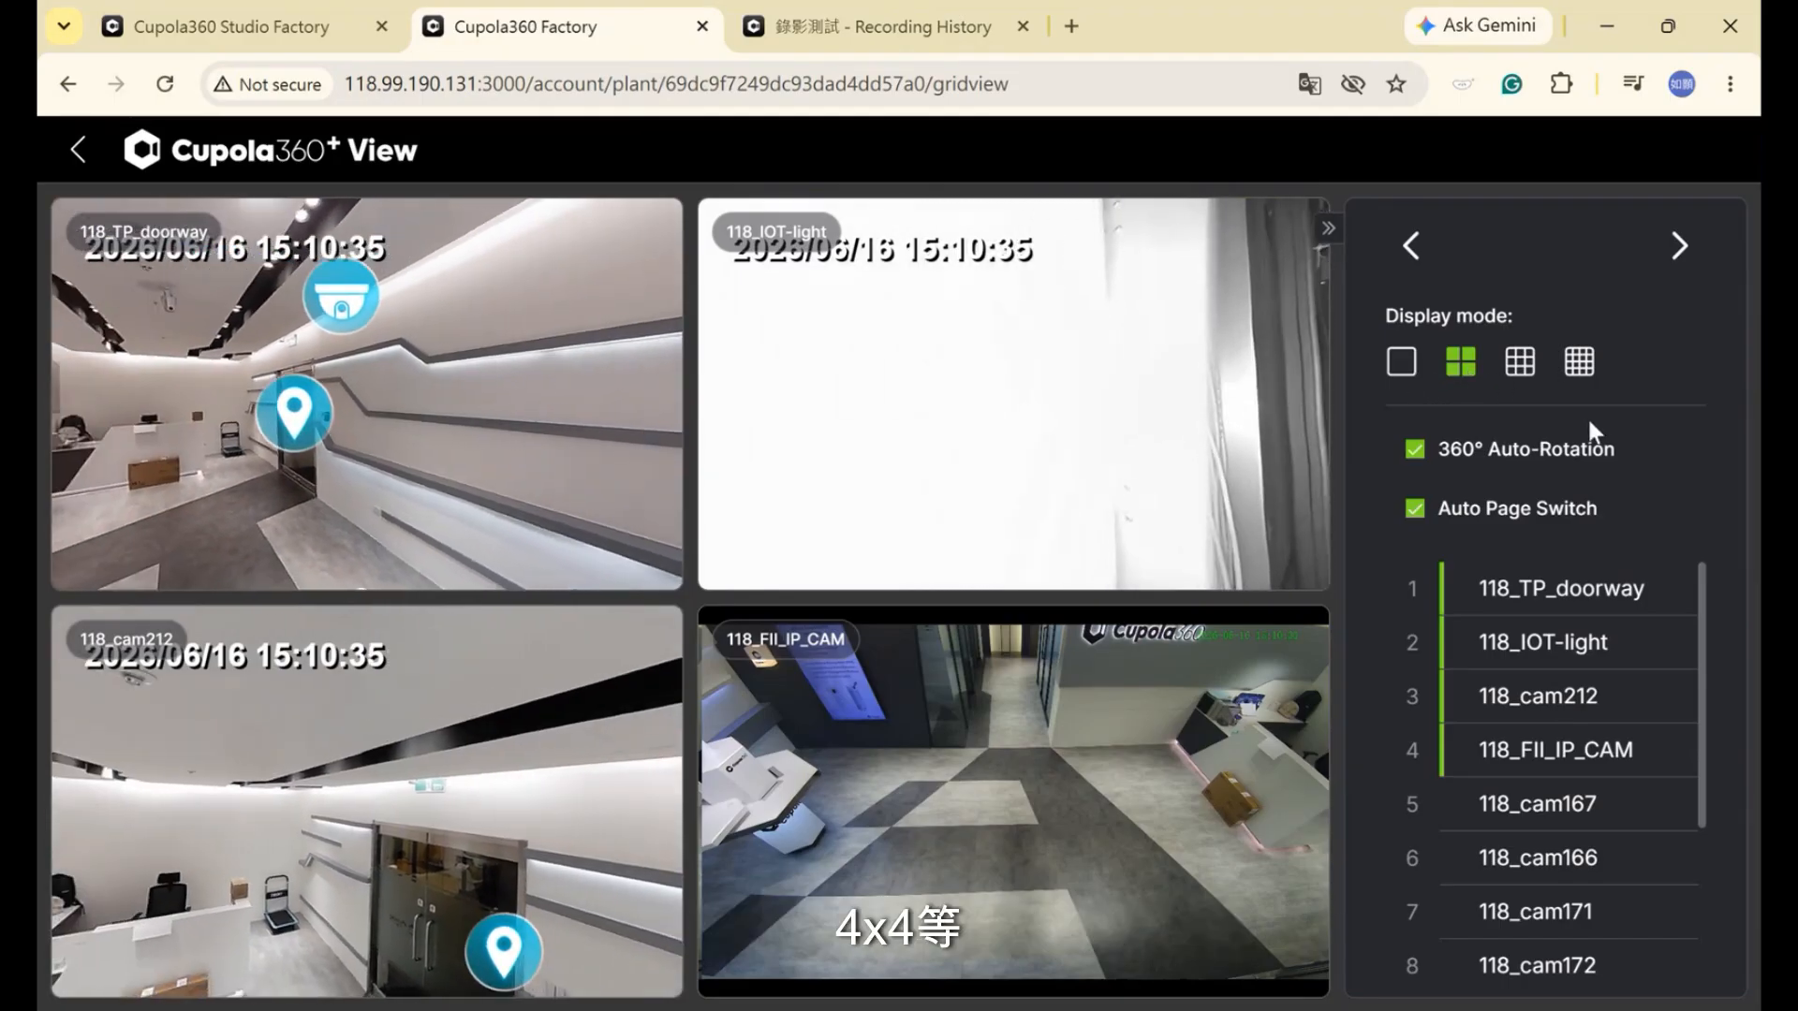
Hide and re-show 118_FII_IP_CAM in the grid, then uncheck 360° Auto-Rotation
mouse_move(1553, 701)
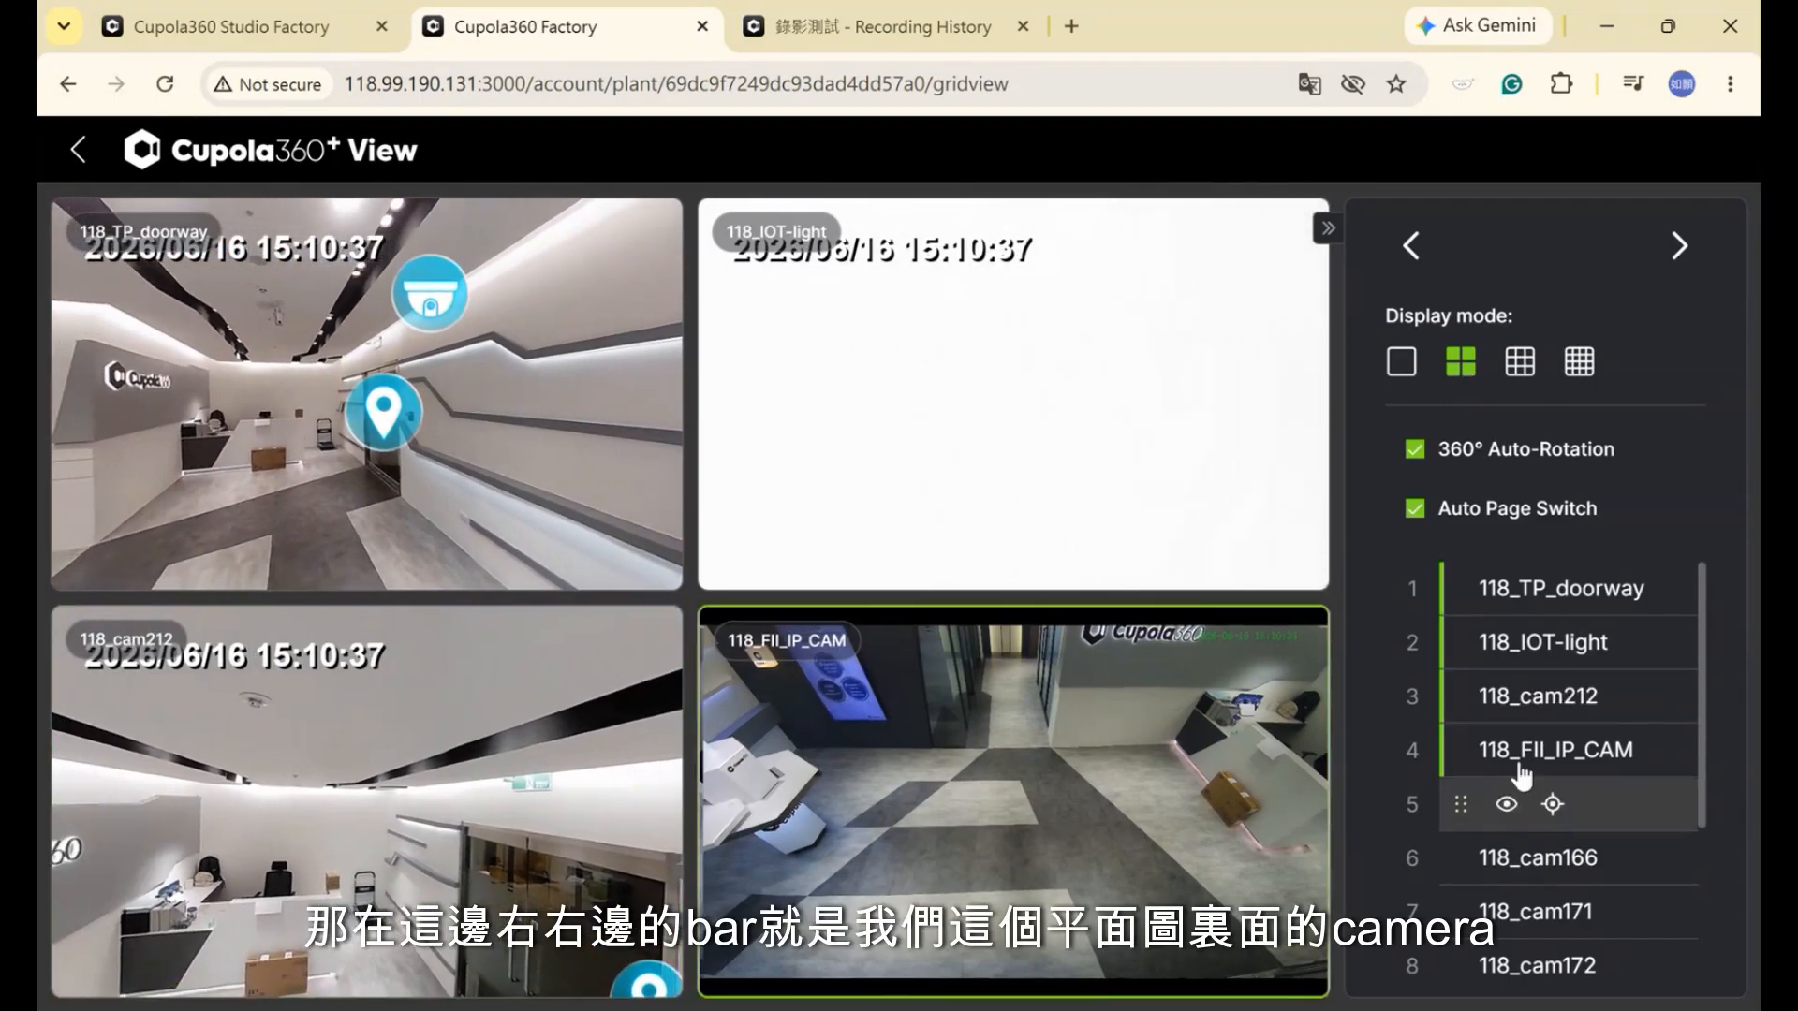
scroll(1549, 734, "down", 2)
scroll(1558, 742, "up", 2)
scroll(1581, 777, "down", 2)
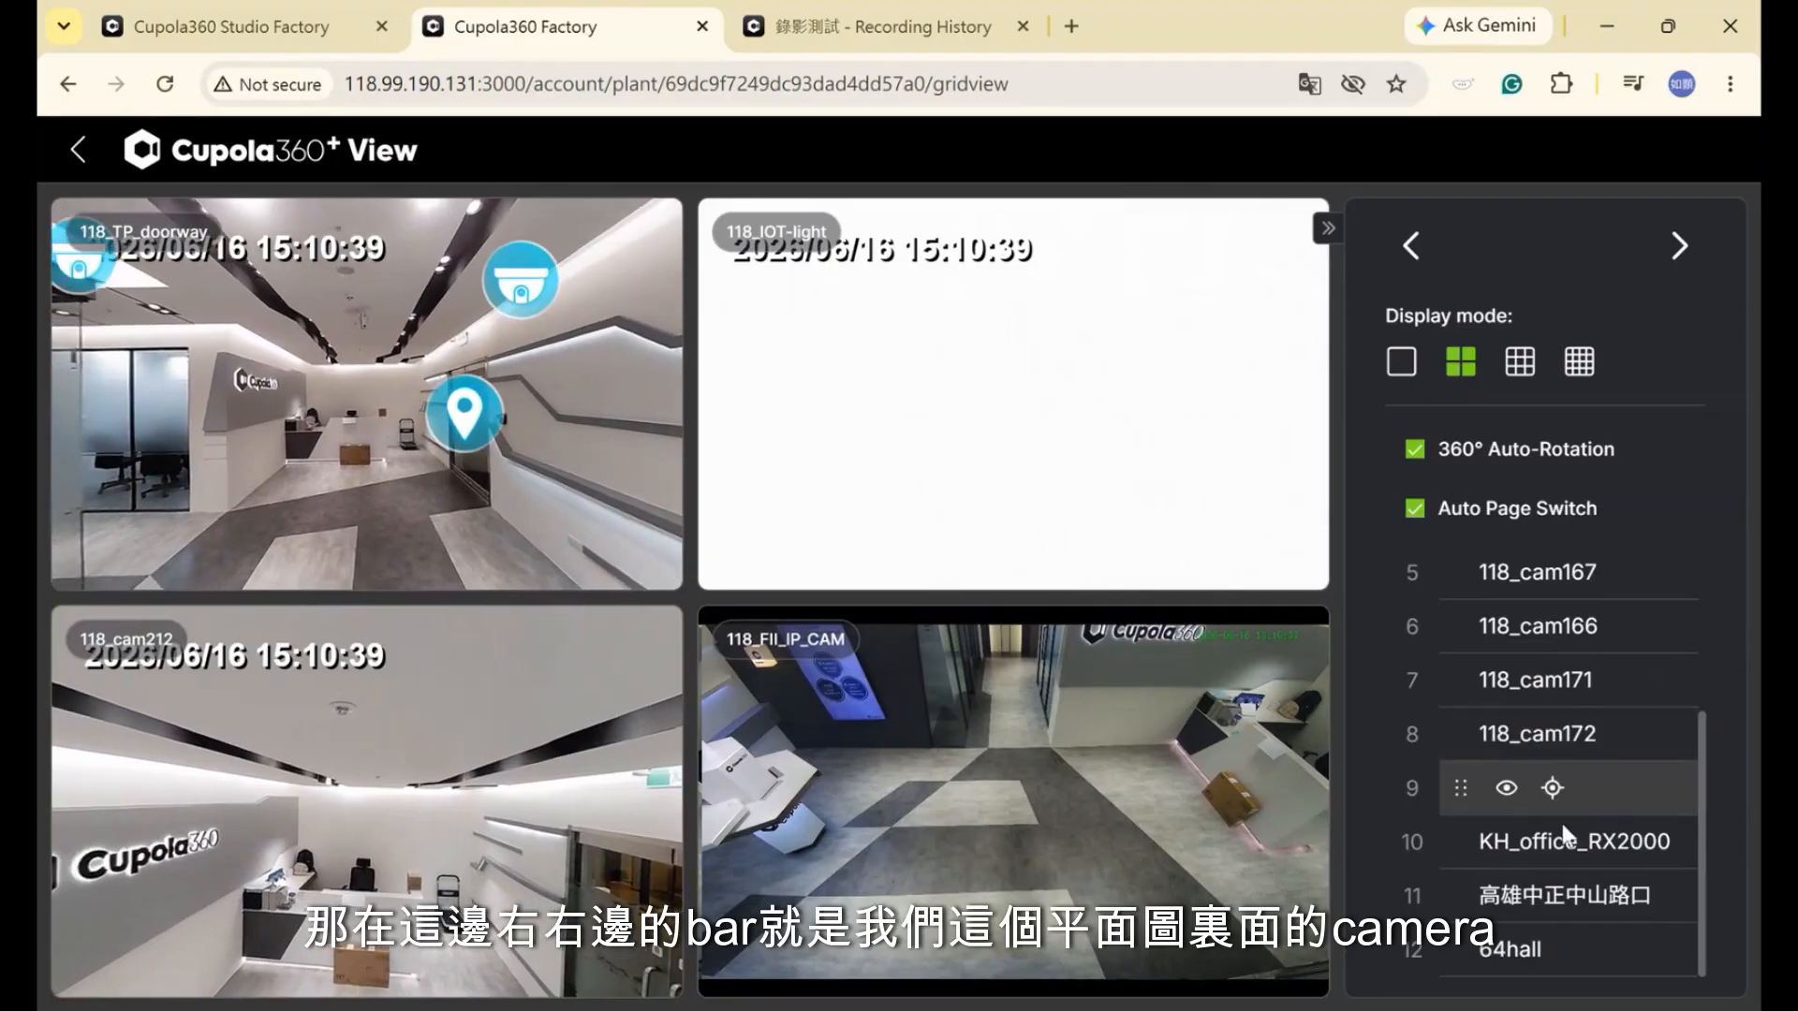
scroll(1569, 810, "up", 2)
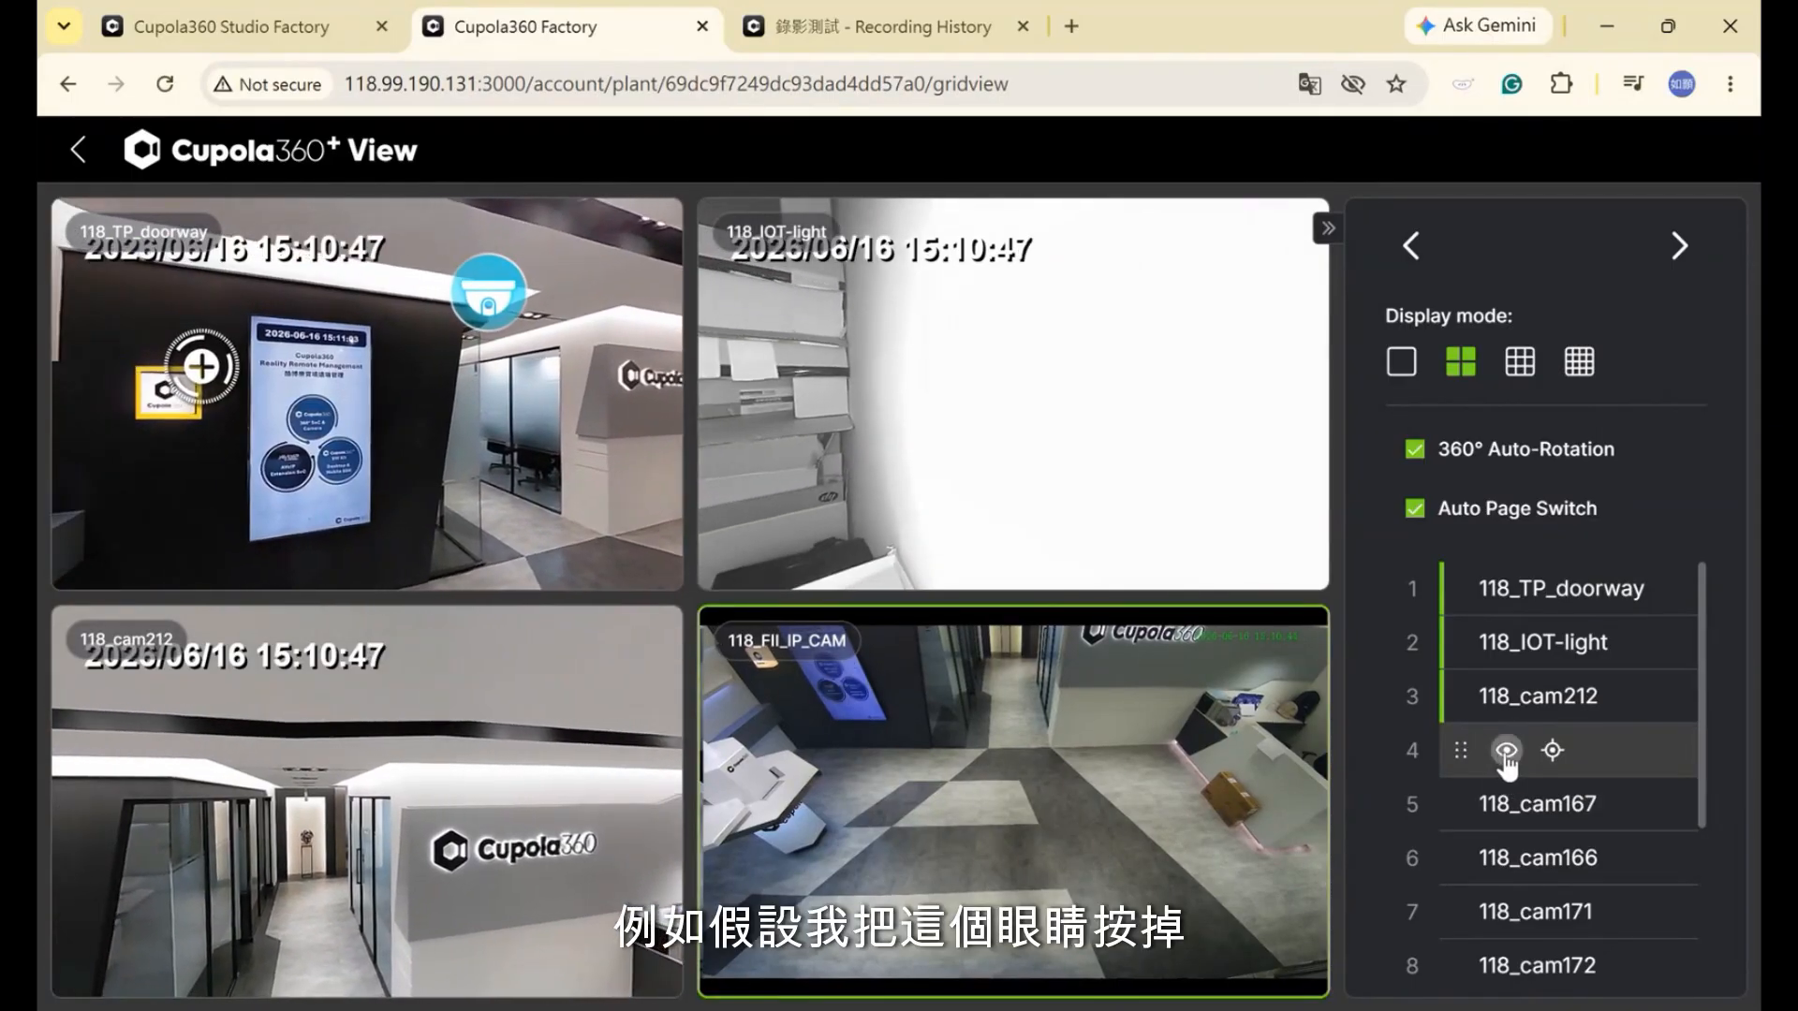
left_click(1505, 751)
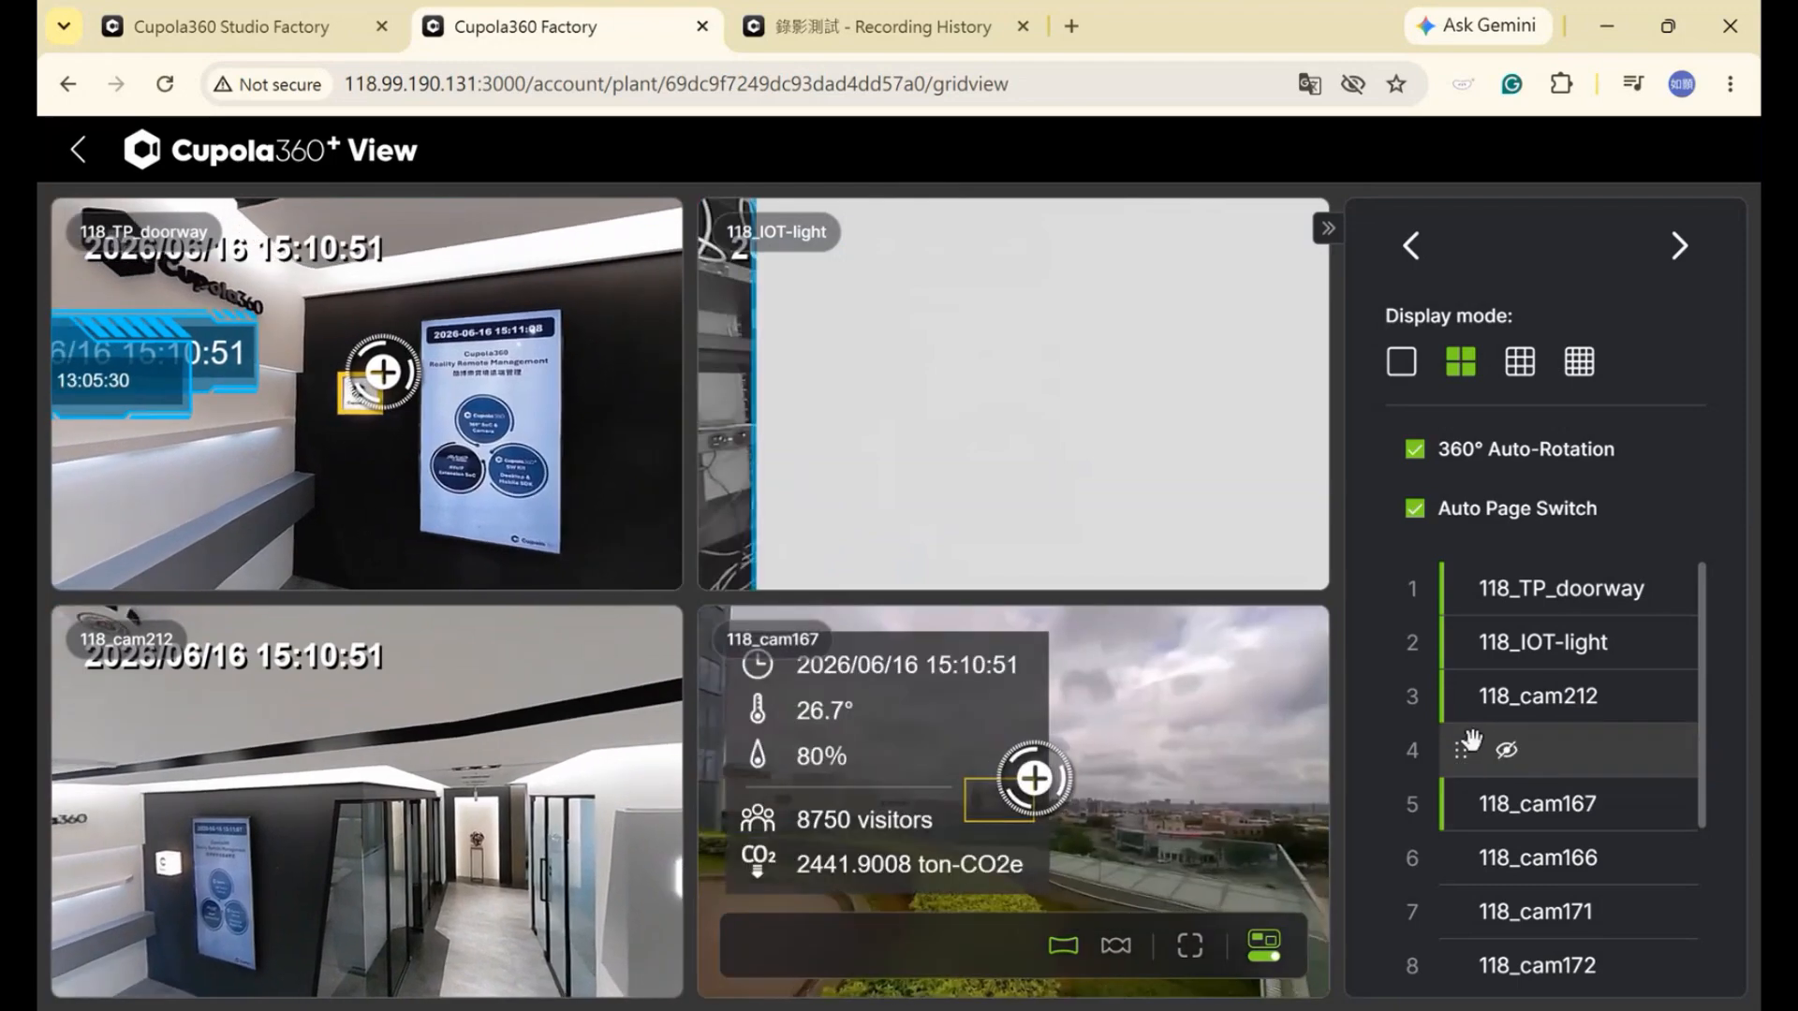
left_click(1505, 750)
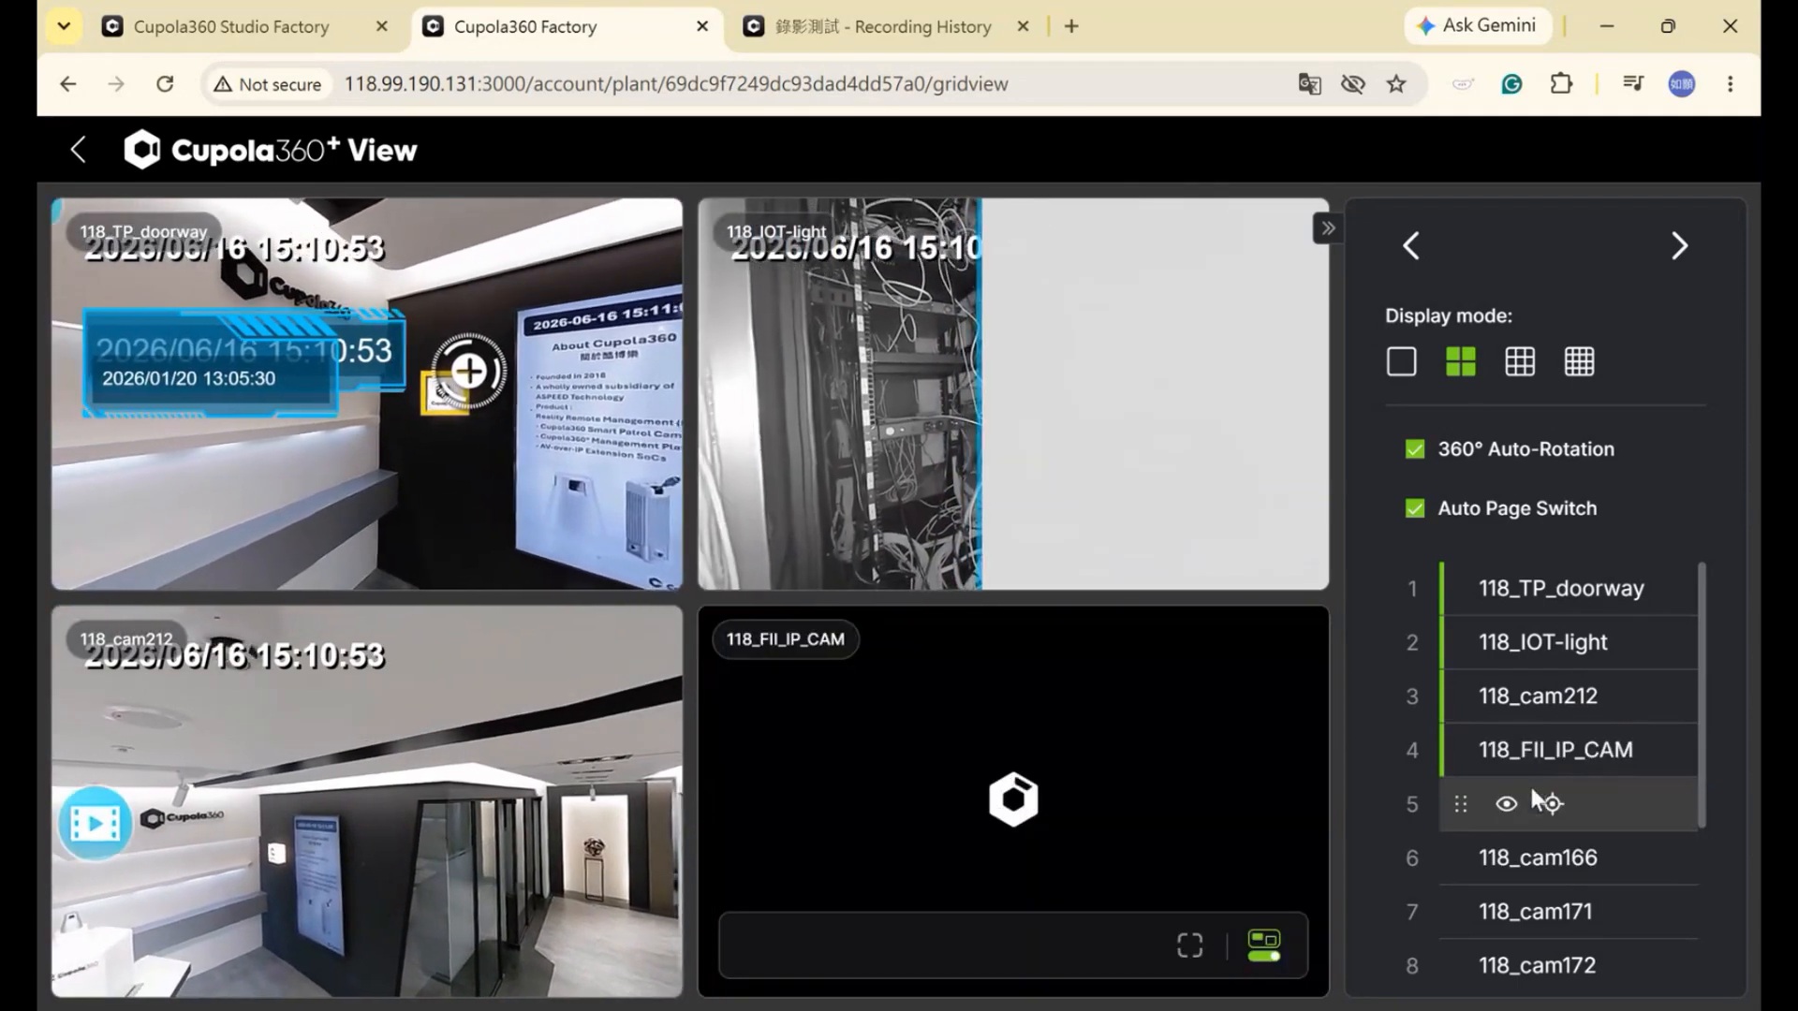
scroll(1588, 674, "down", 3)
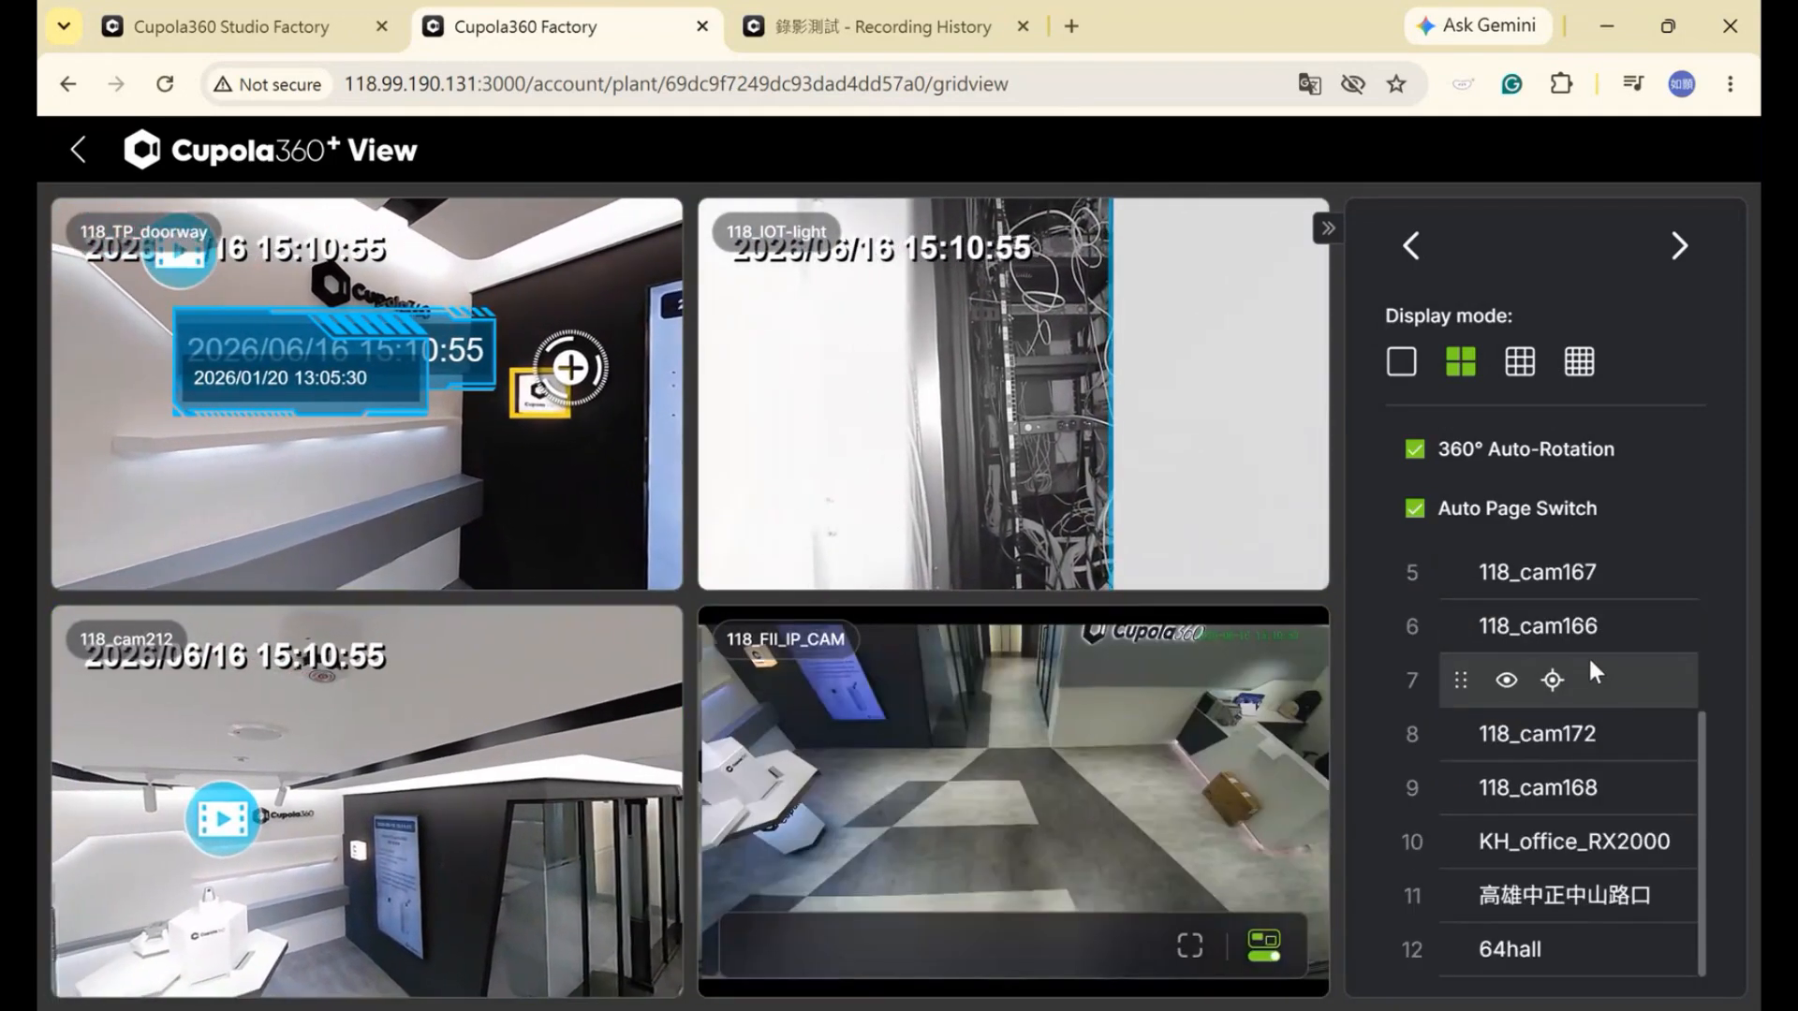
scroll(1587, 659, "up", 3)
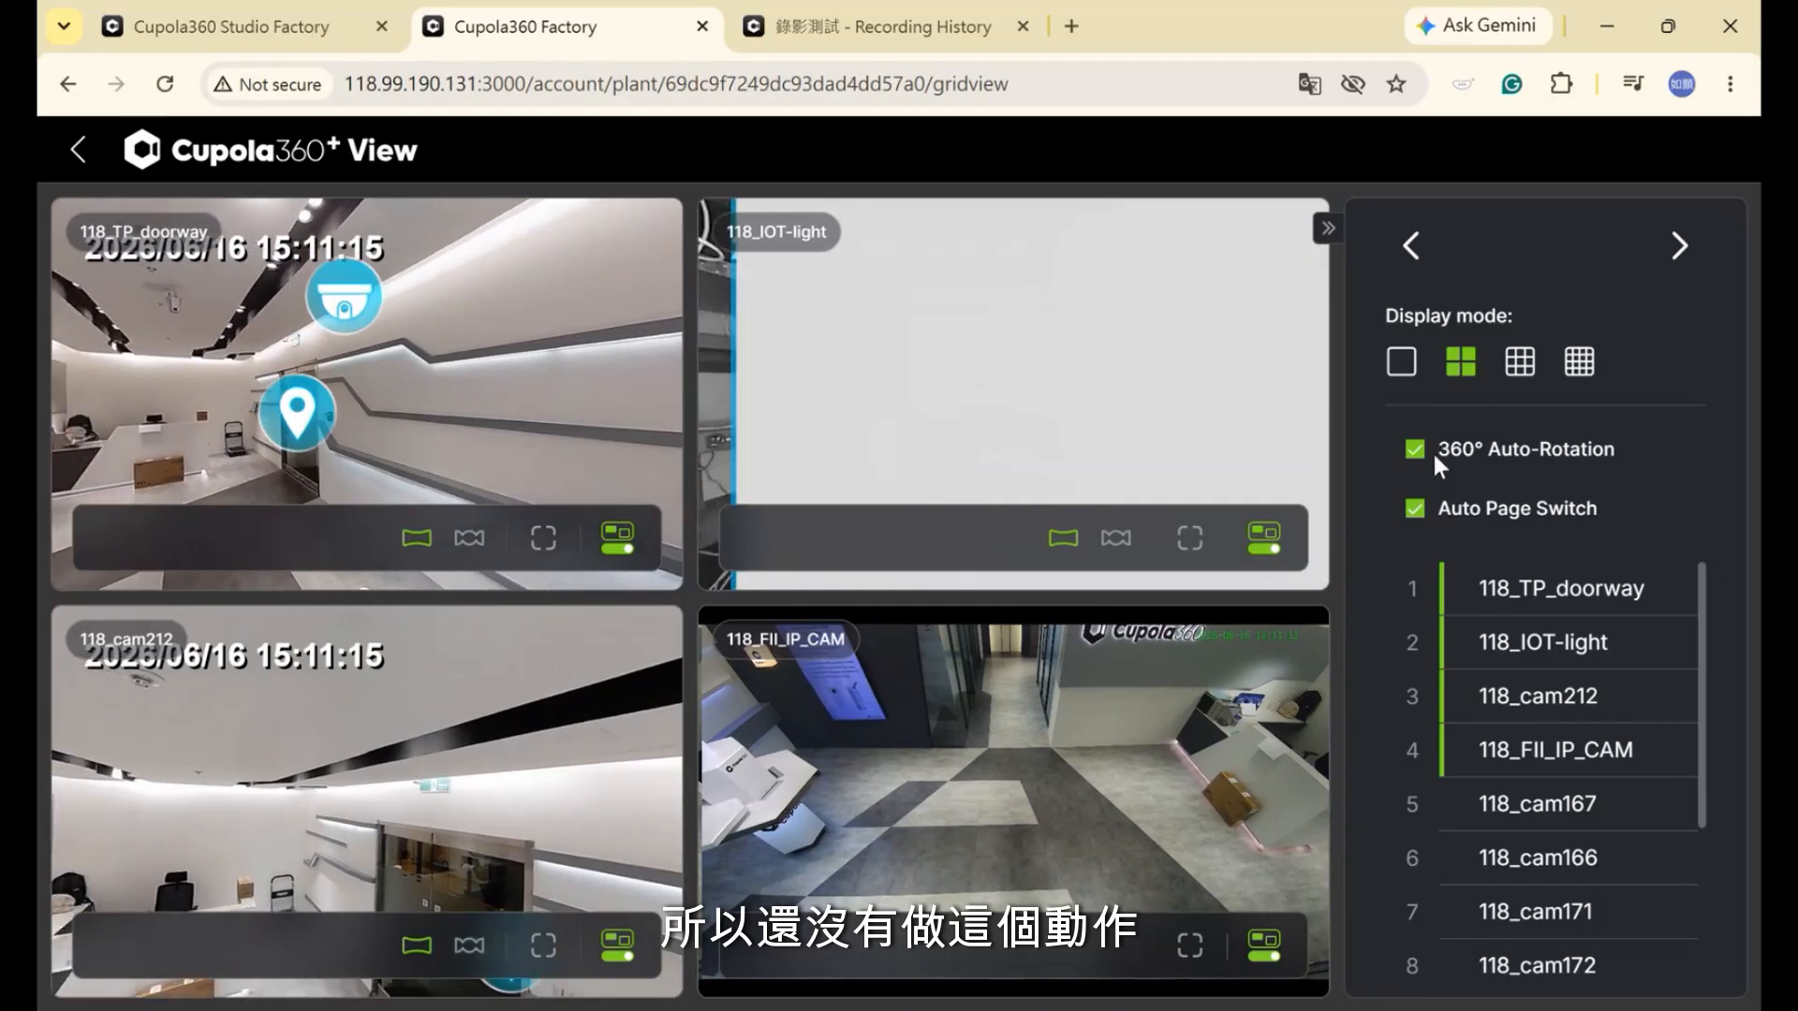
left_click(1416, 454)
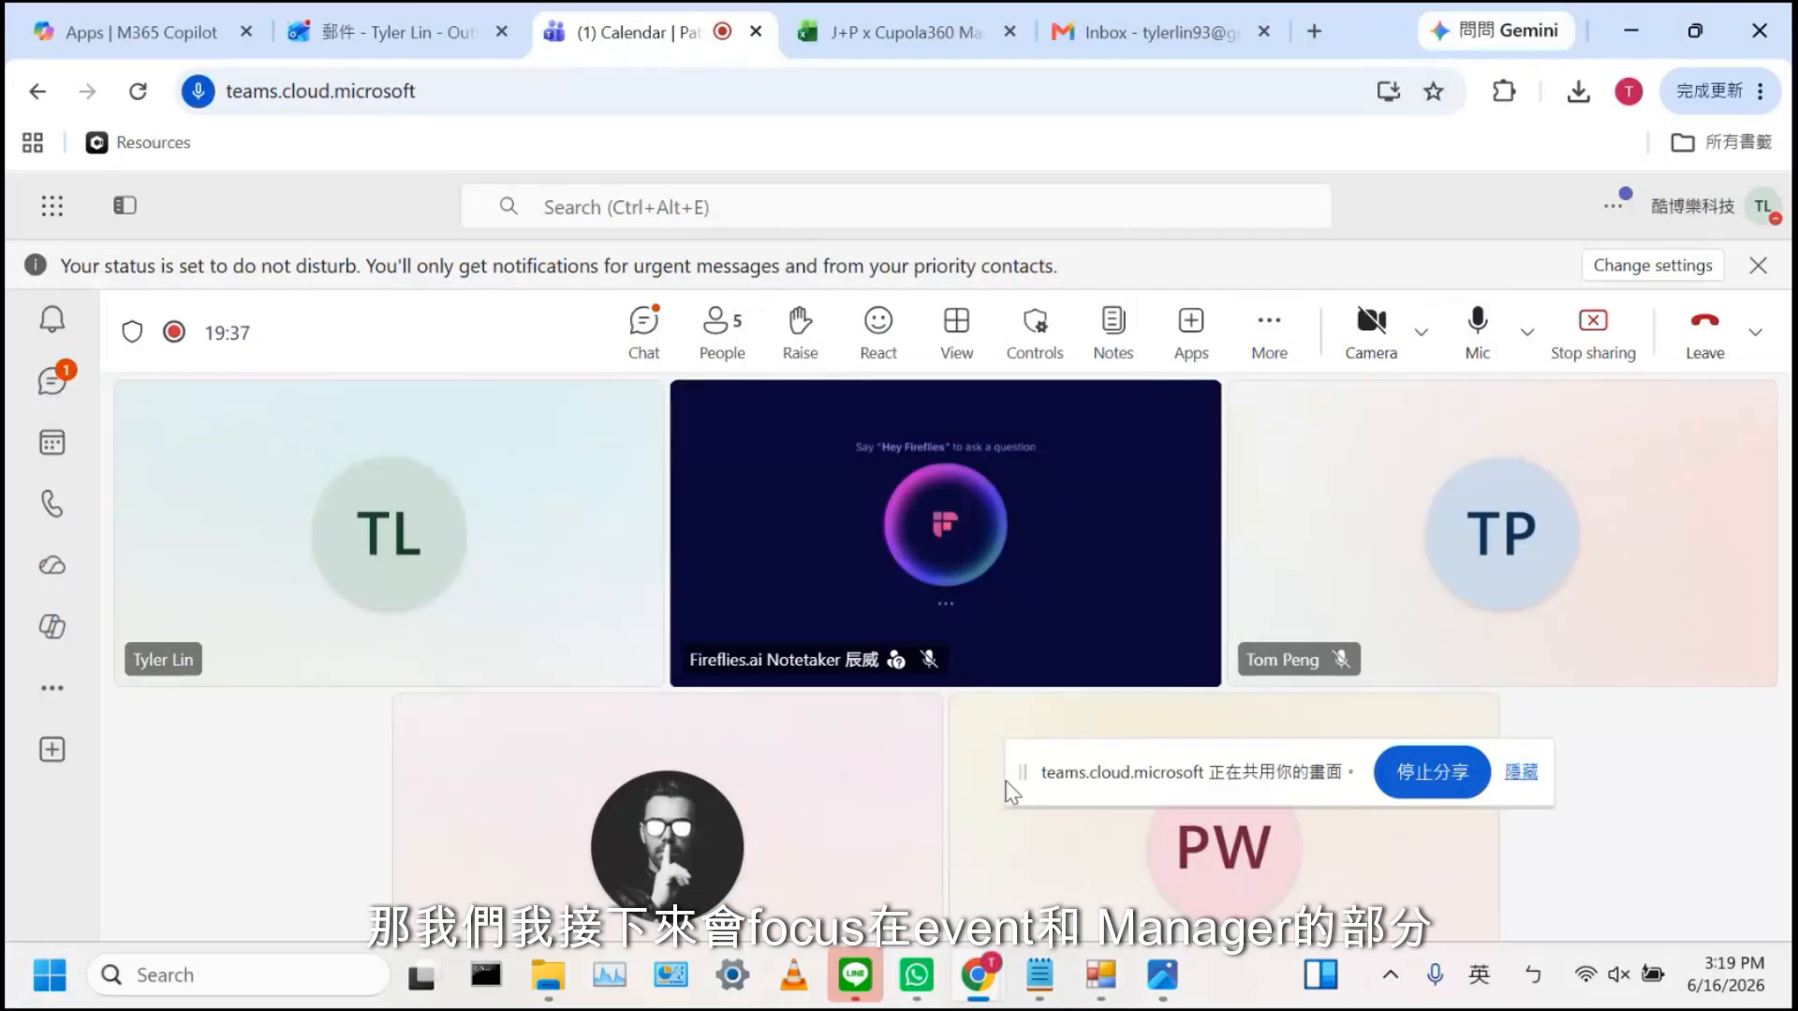
Bring the Cupola360 Factory site list forward and open the Manager's Camera management list
left_click(977, 975)
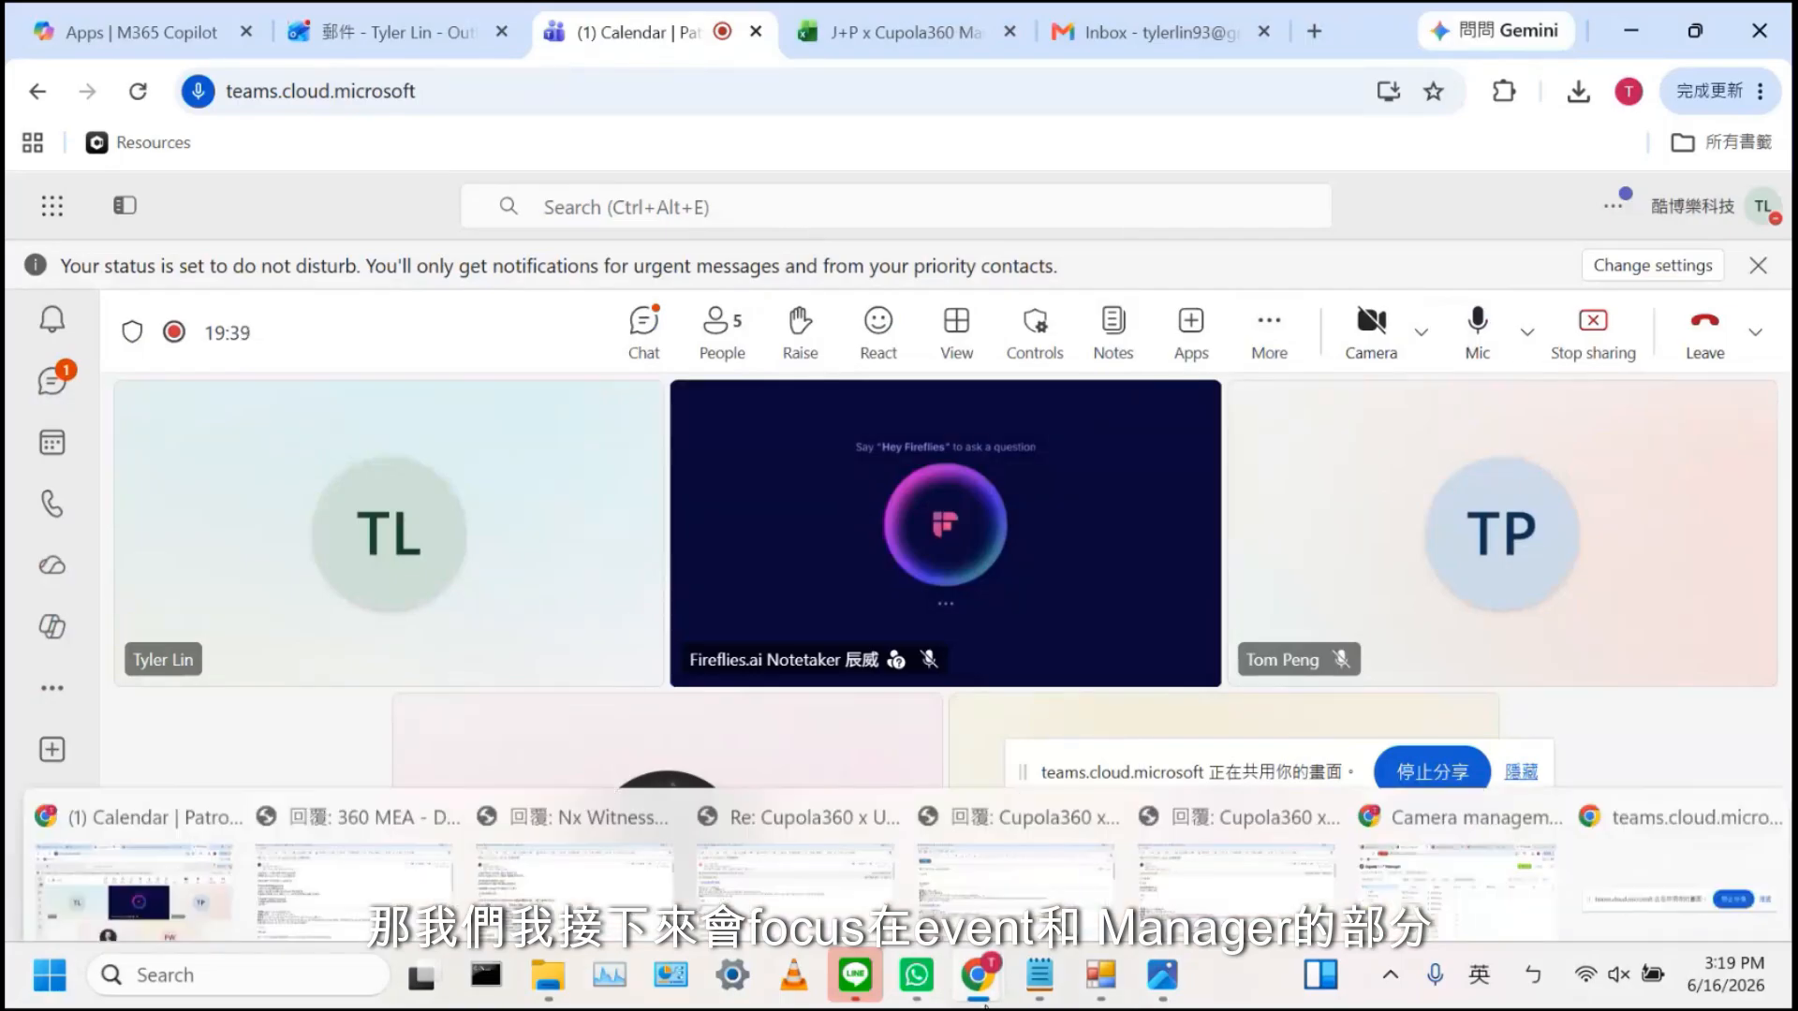
left_click(1405, 852)
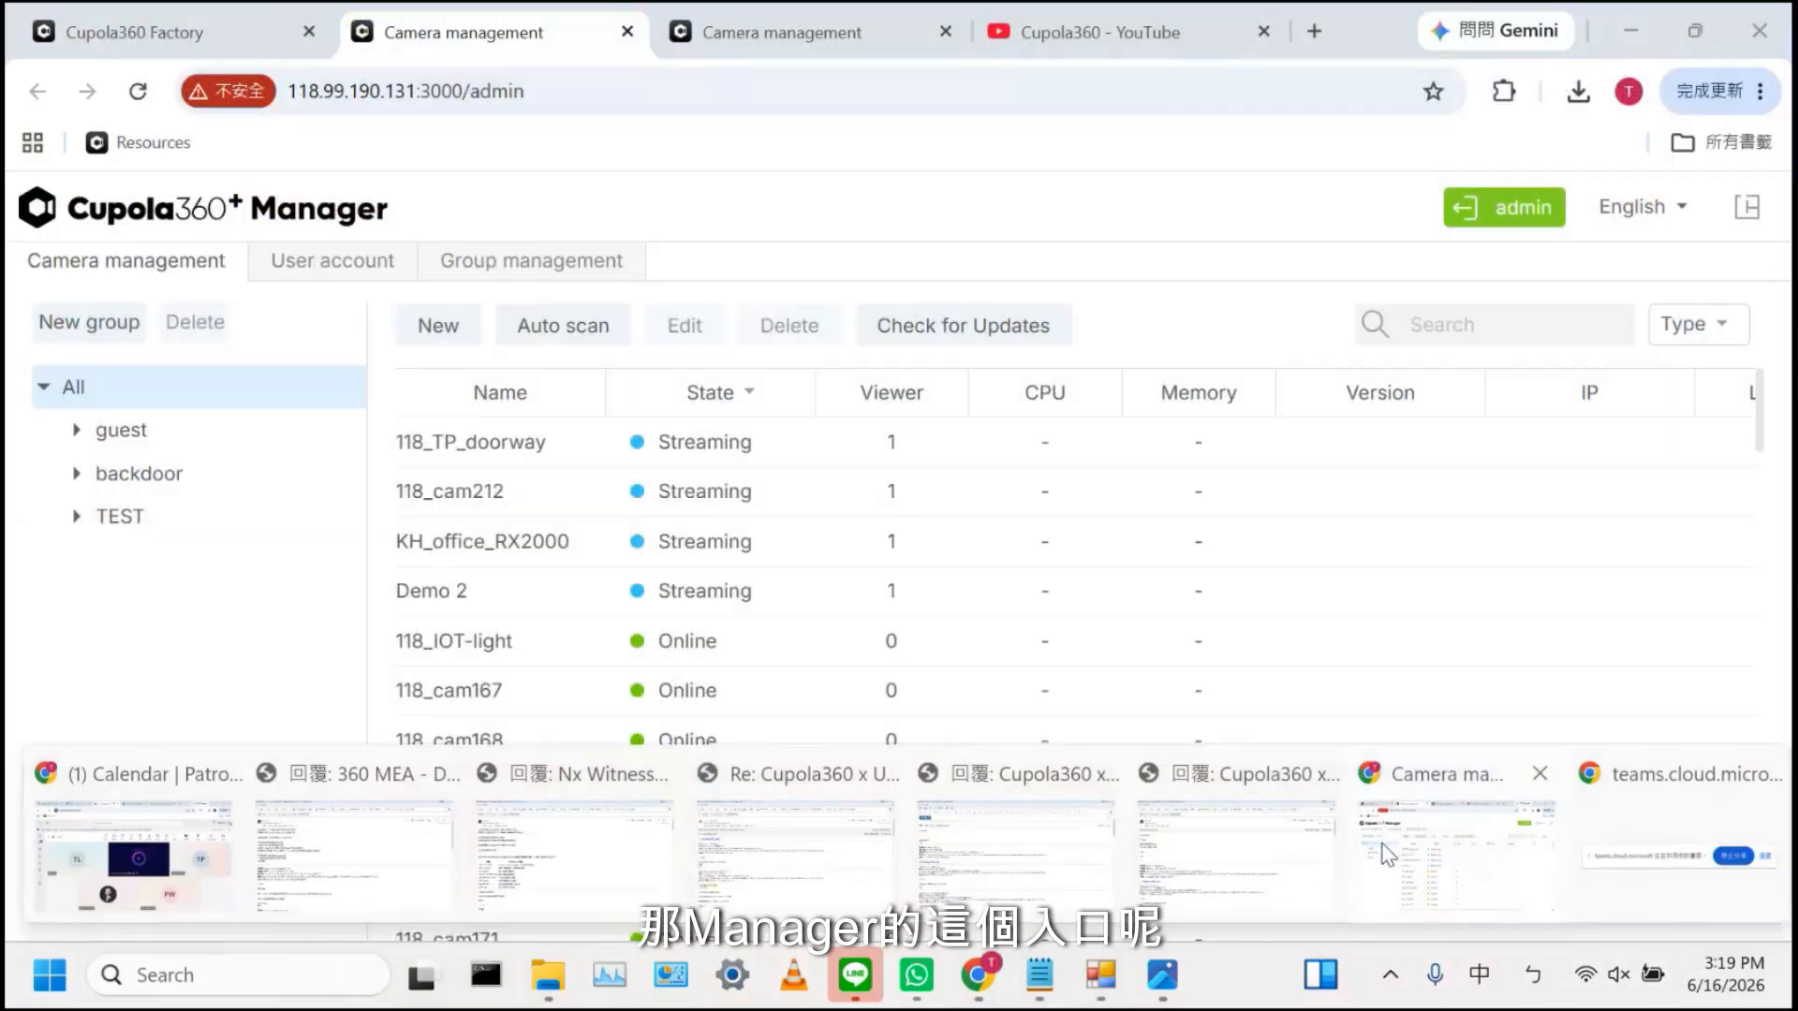
left_click(183, 3)
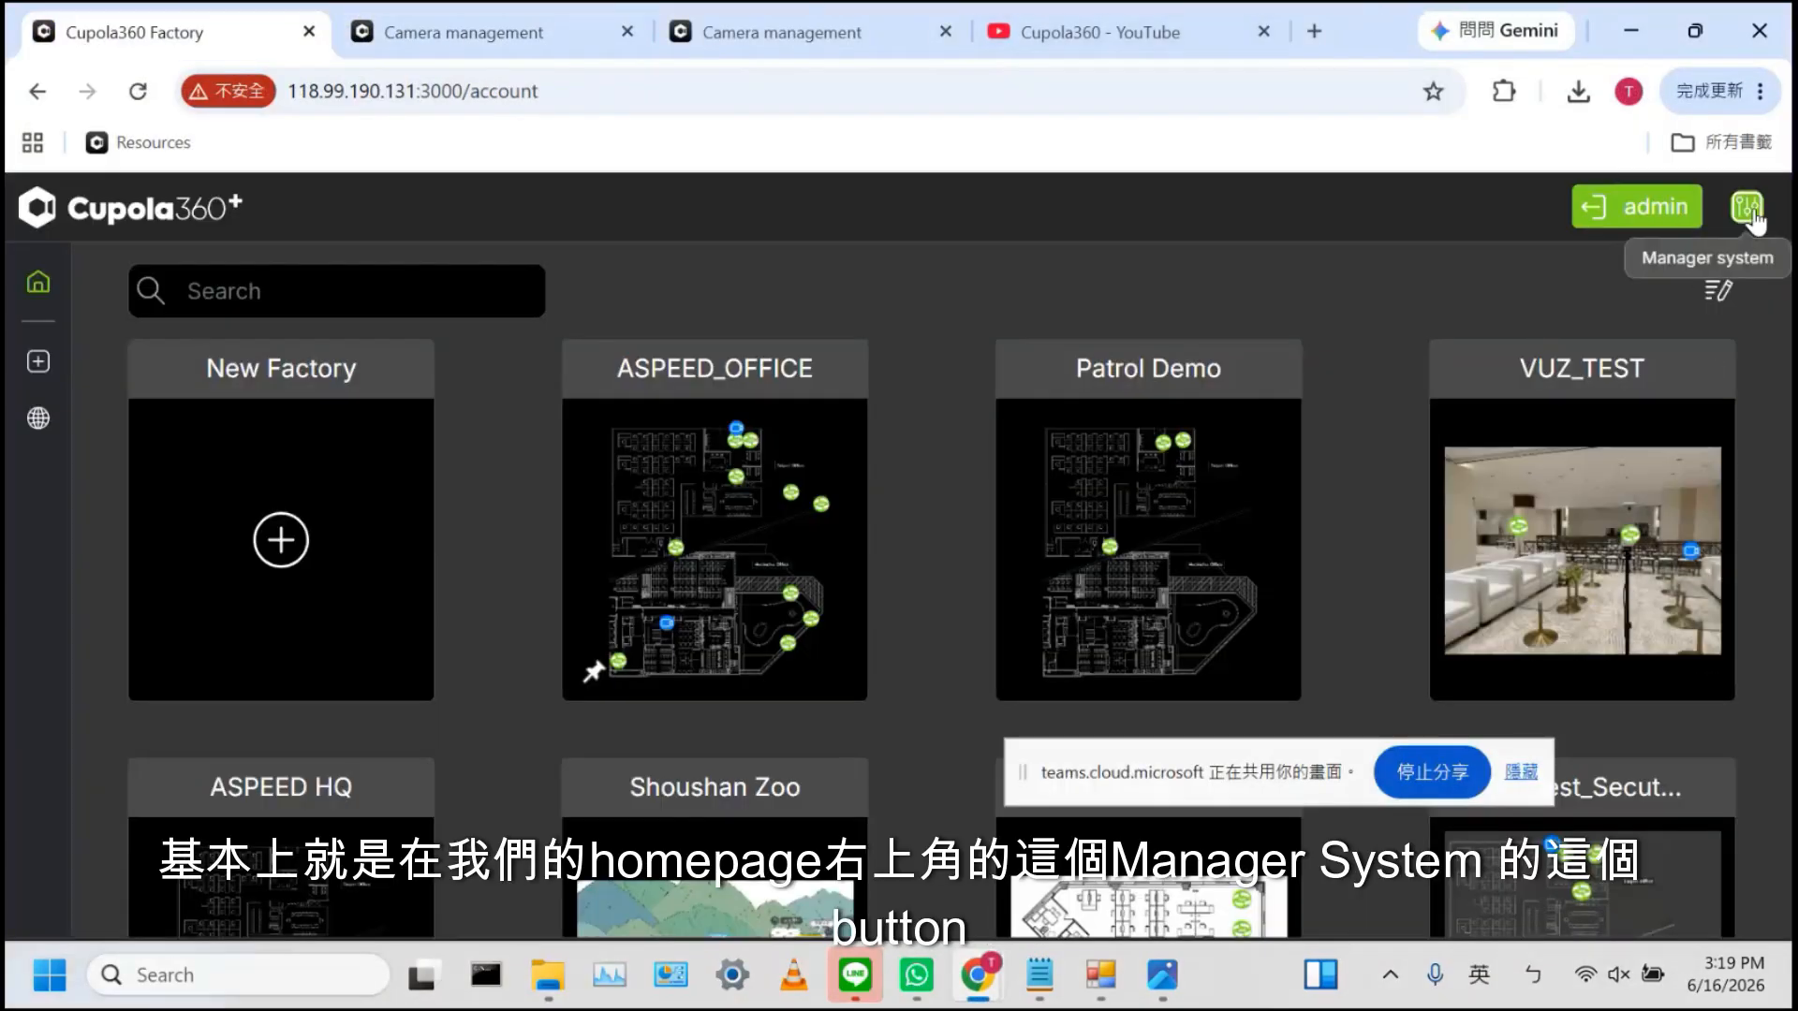
right_click(1751, 214)
key("Escape")
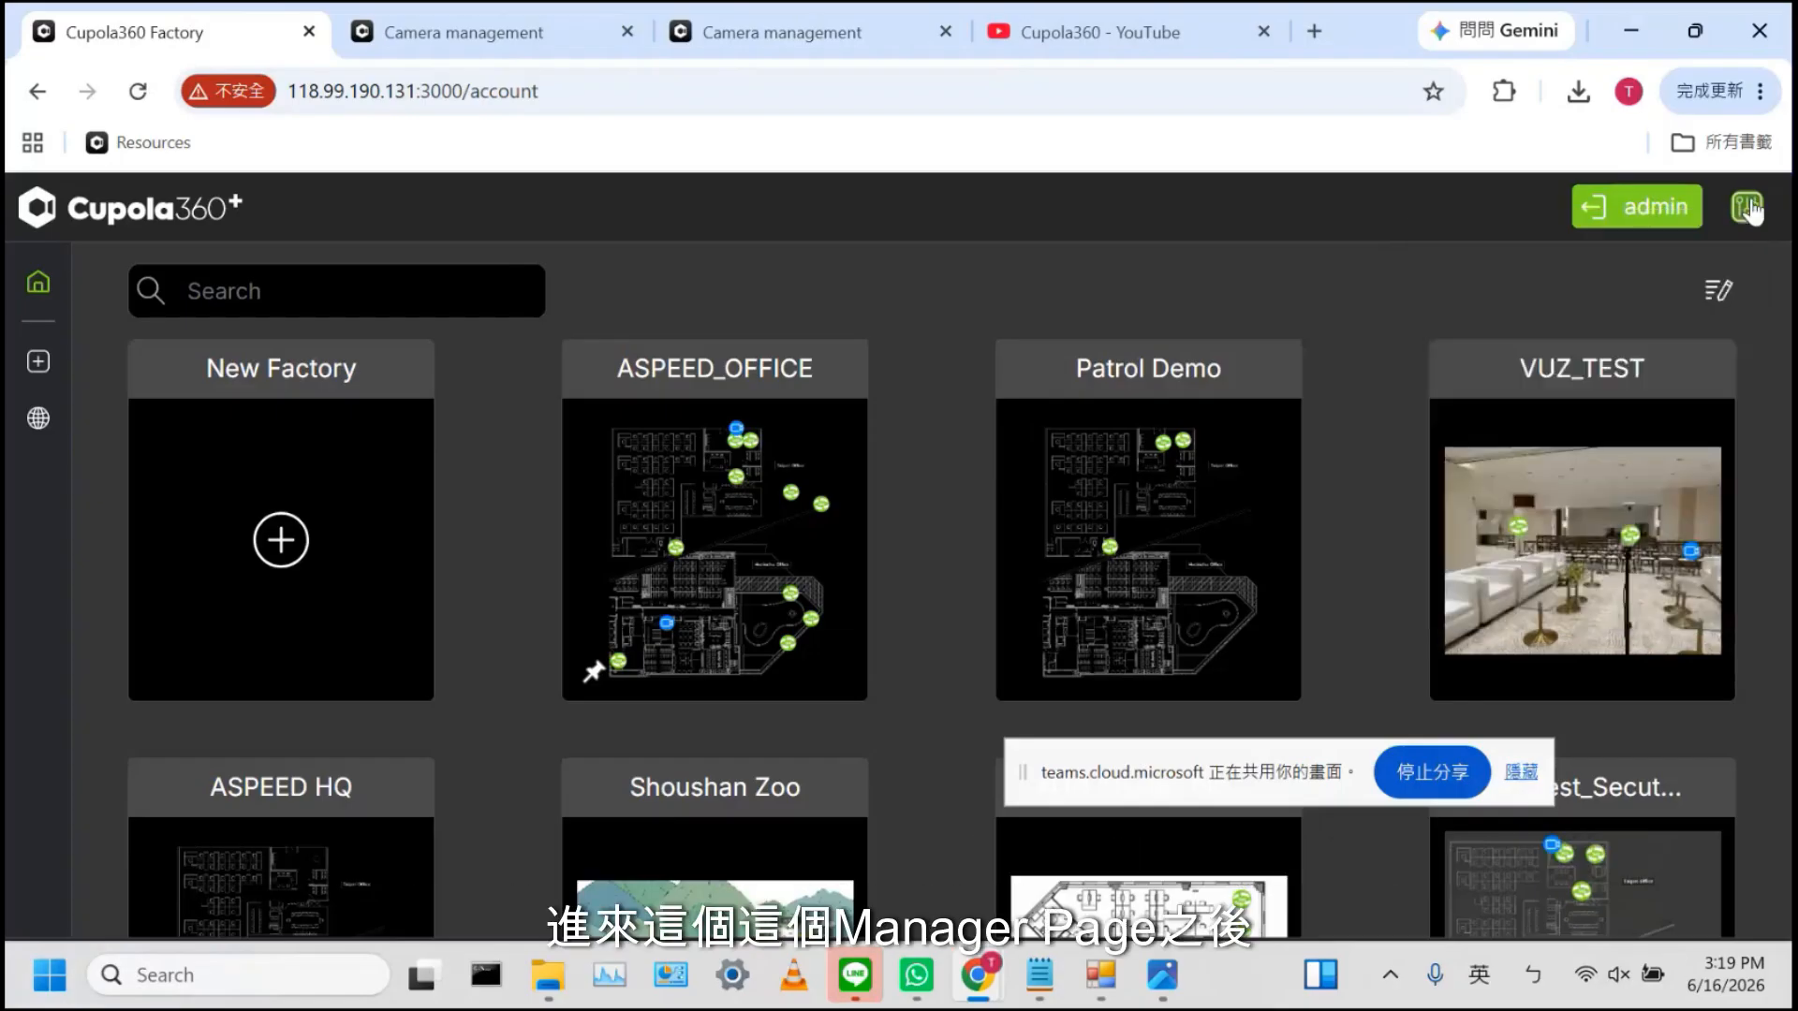
left_click(1747, 208)
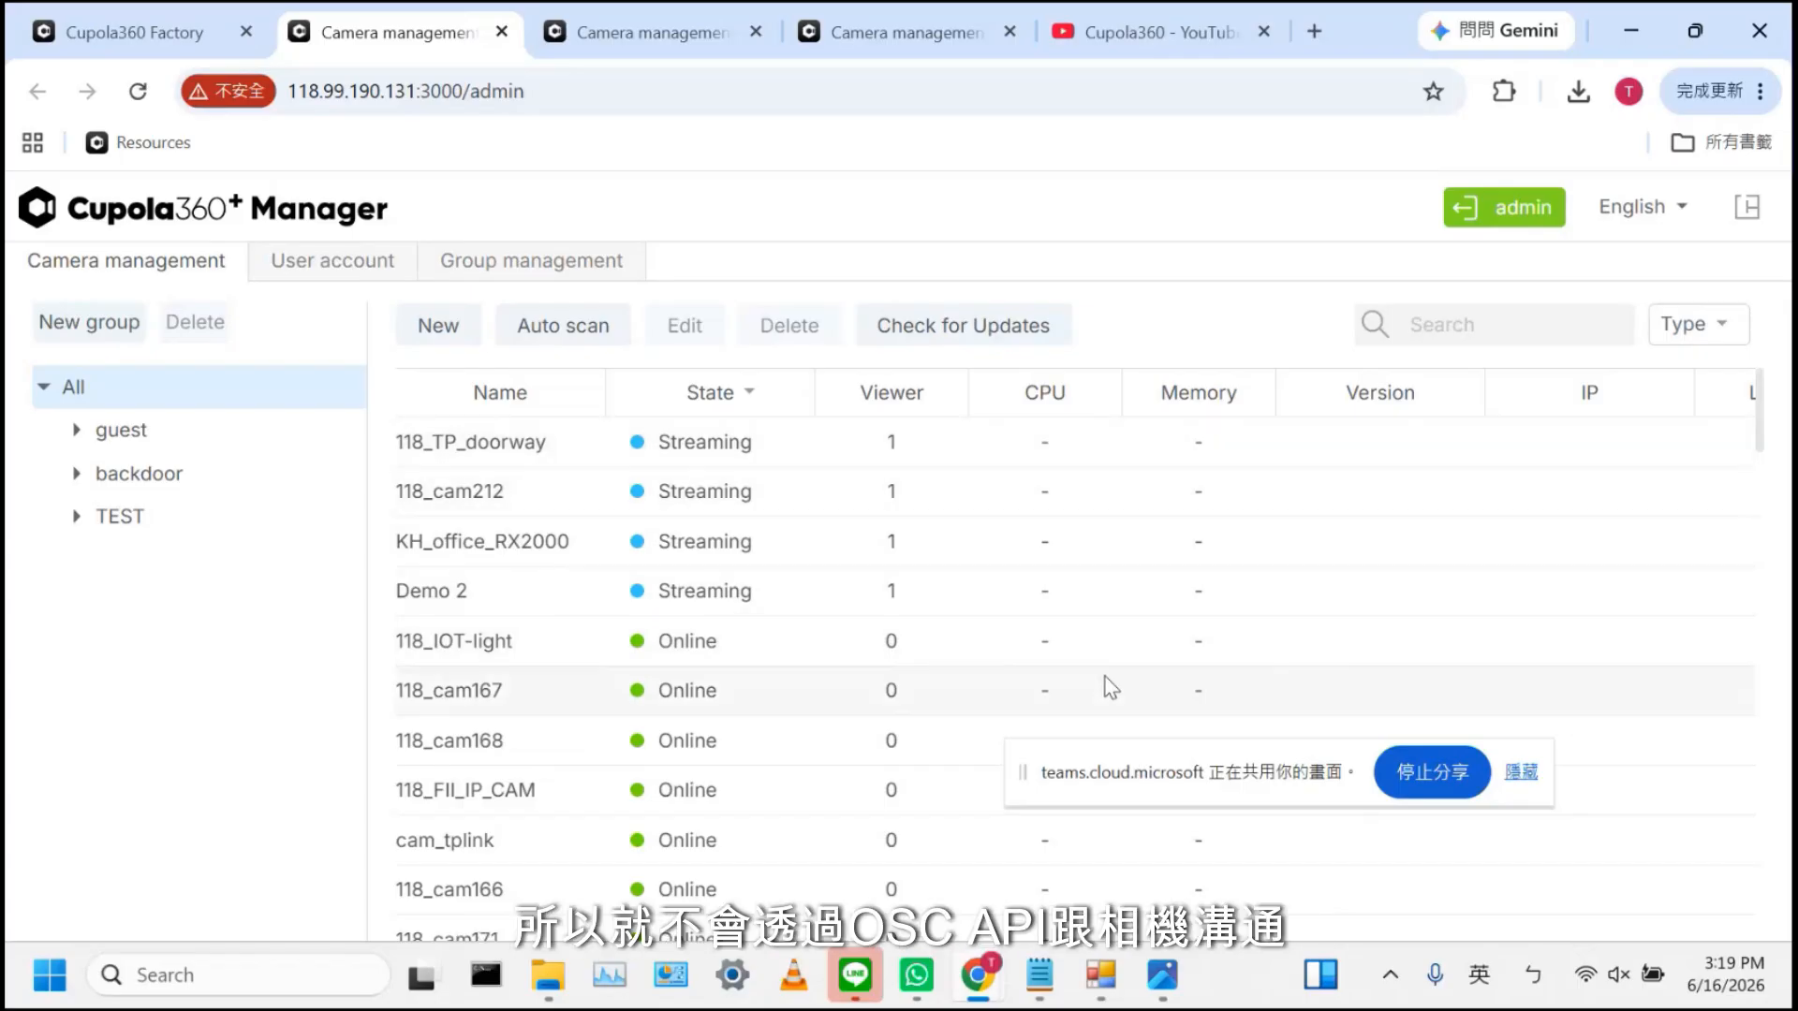
left_click_drag(1025, 772, 1124, 899)
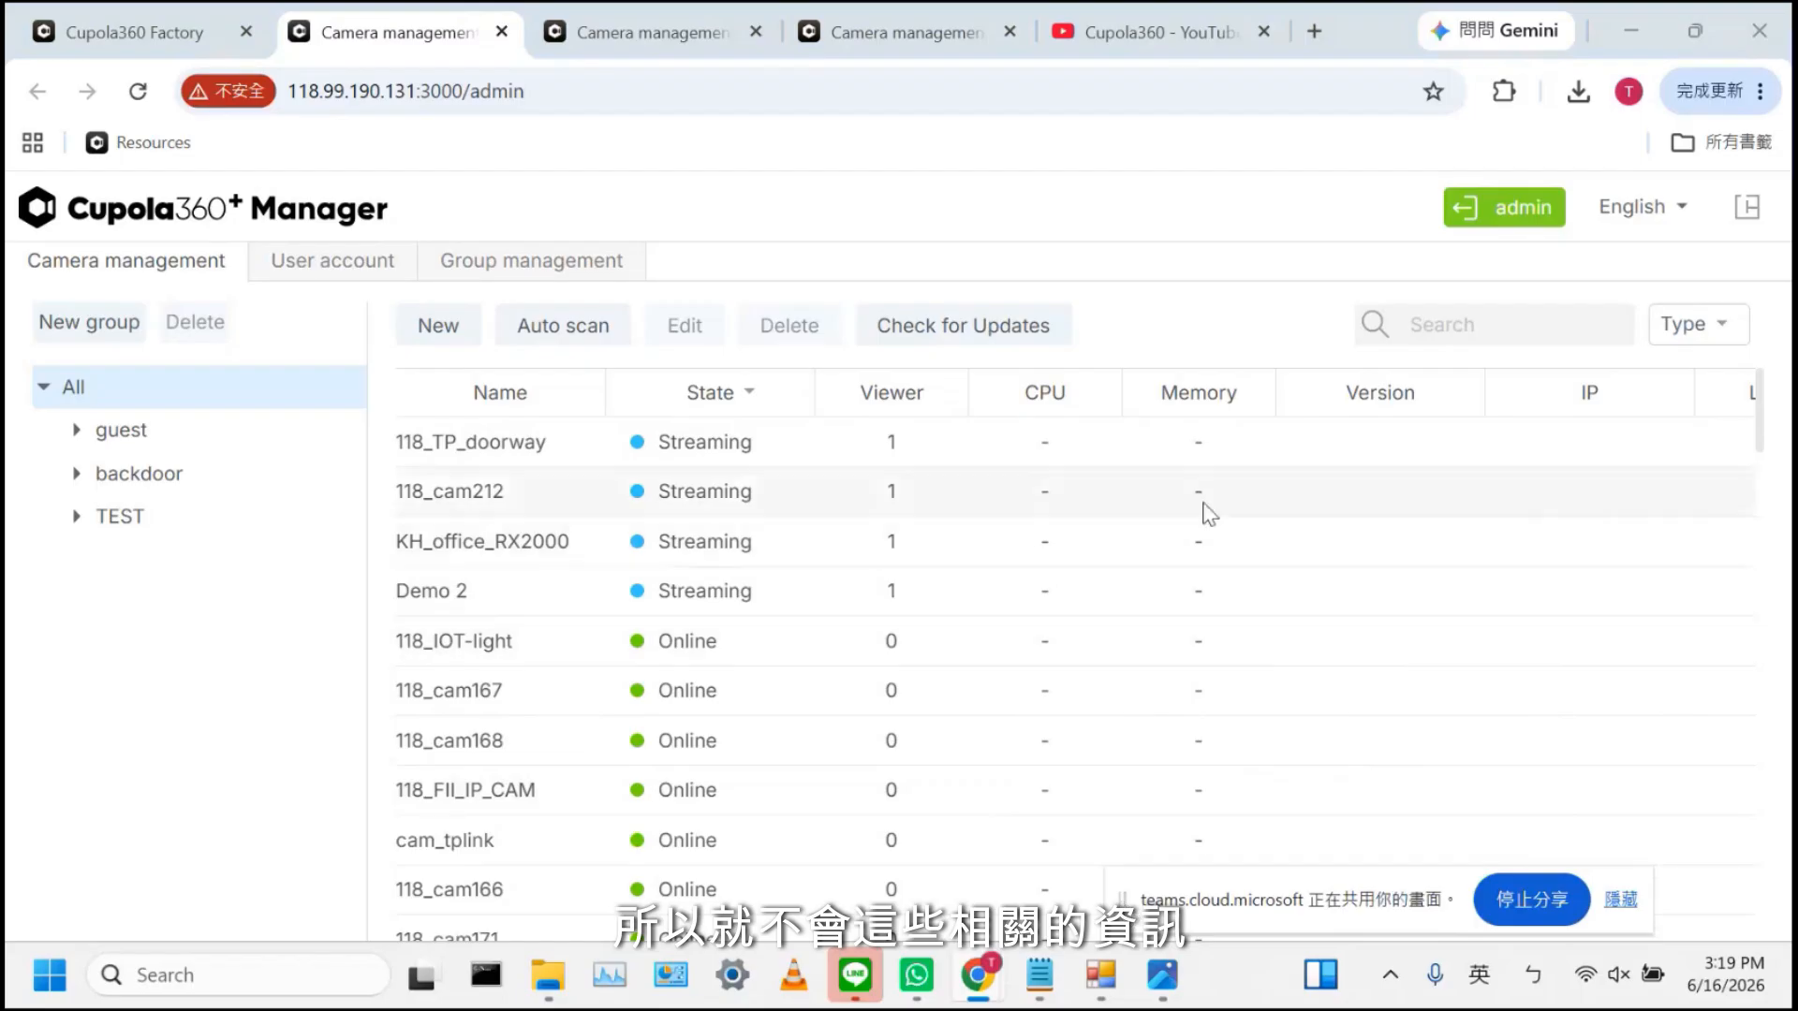
scroll(896, 654, "down", 6)
scroll(896, 655, "up", 3)
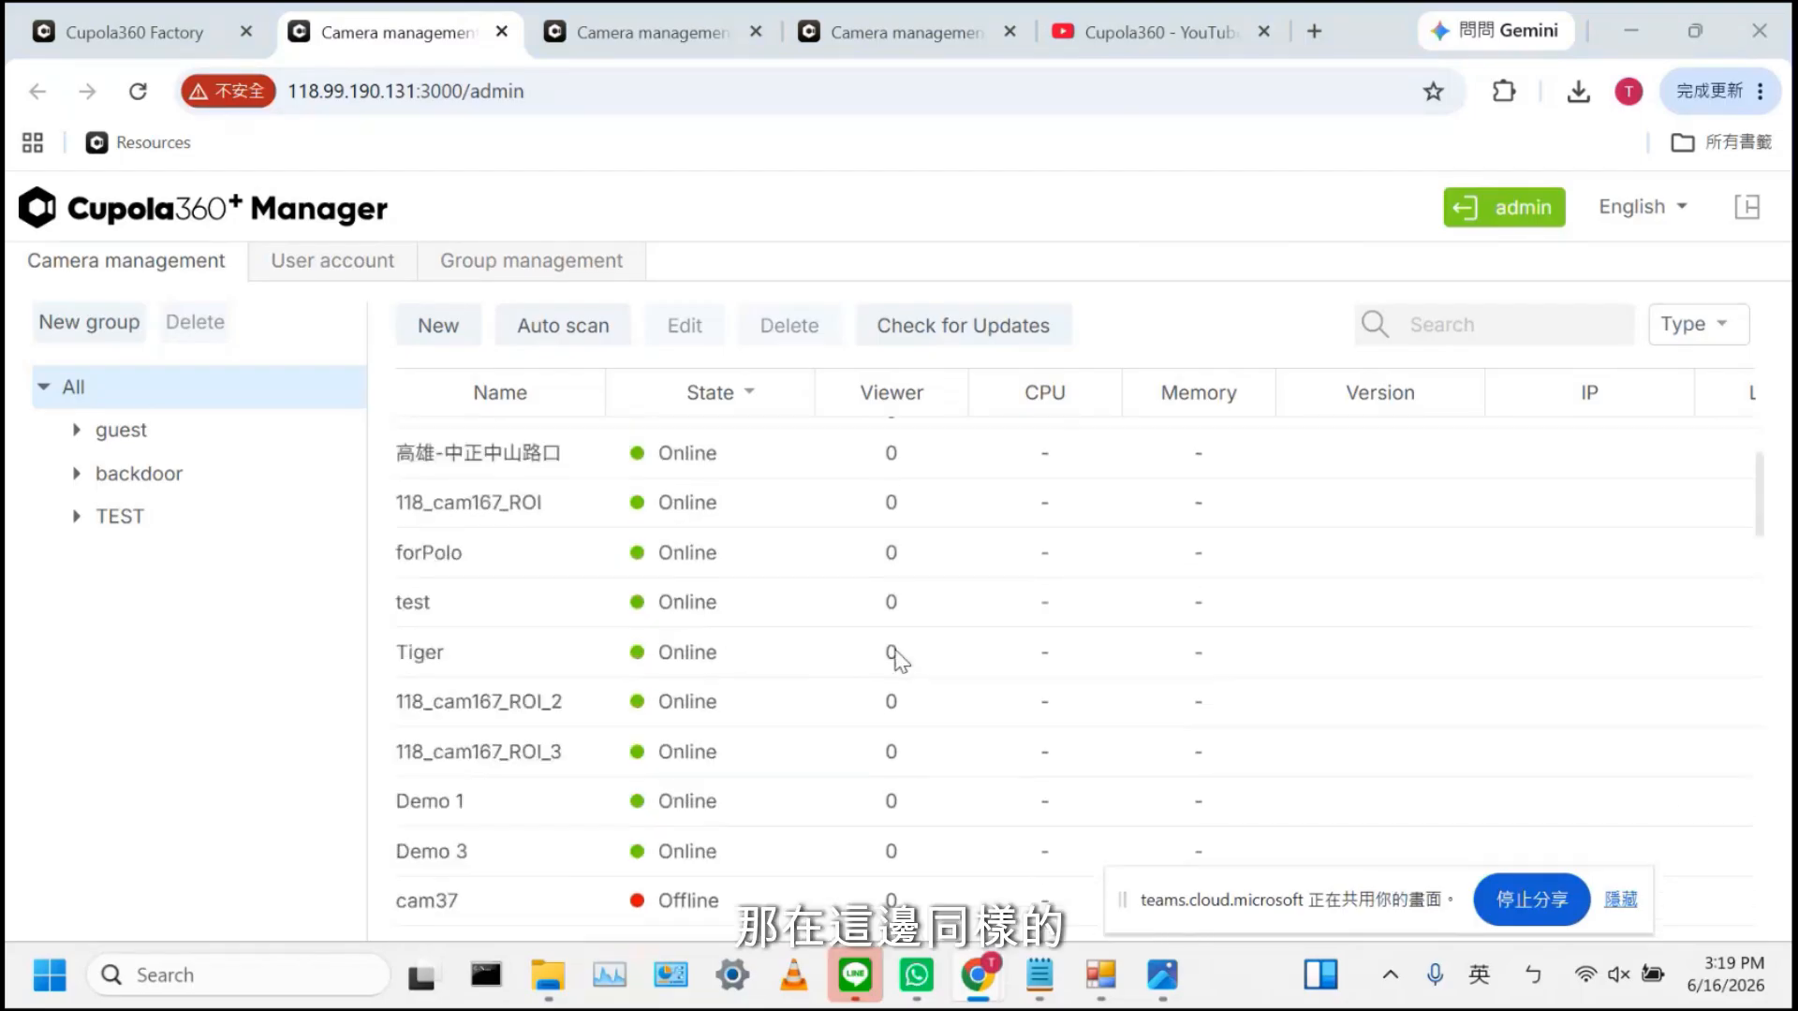
scroll(896, 655, "up", 5)
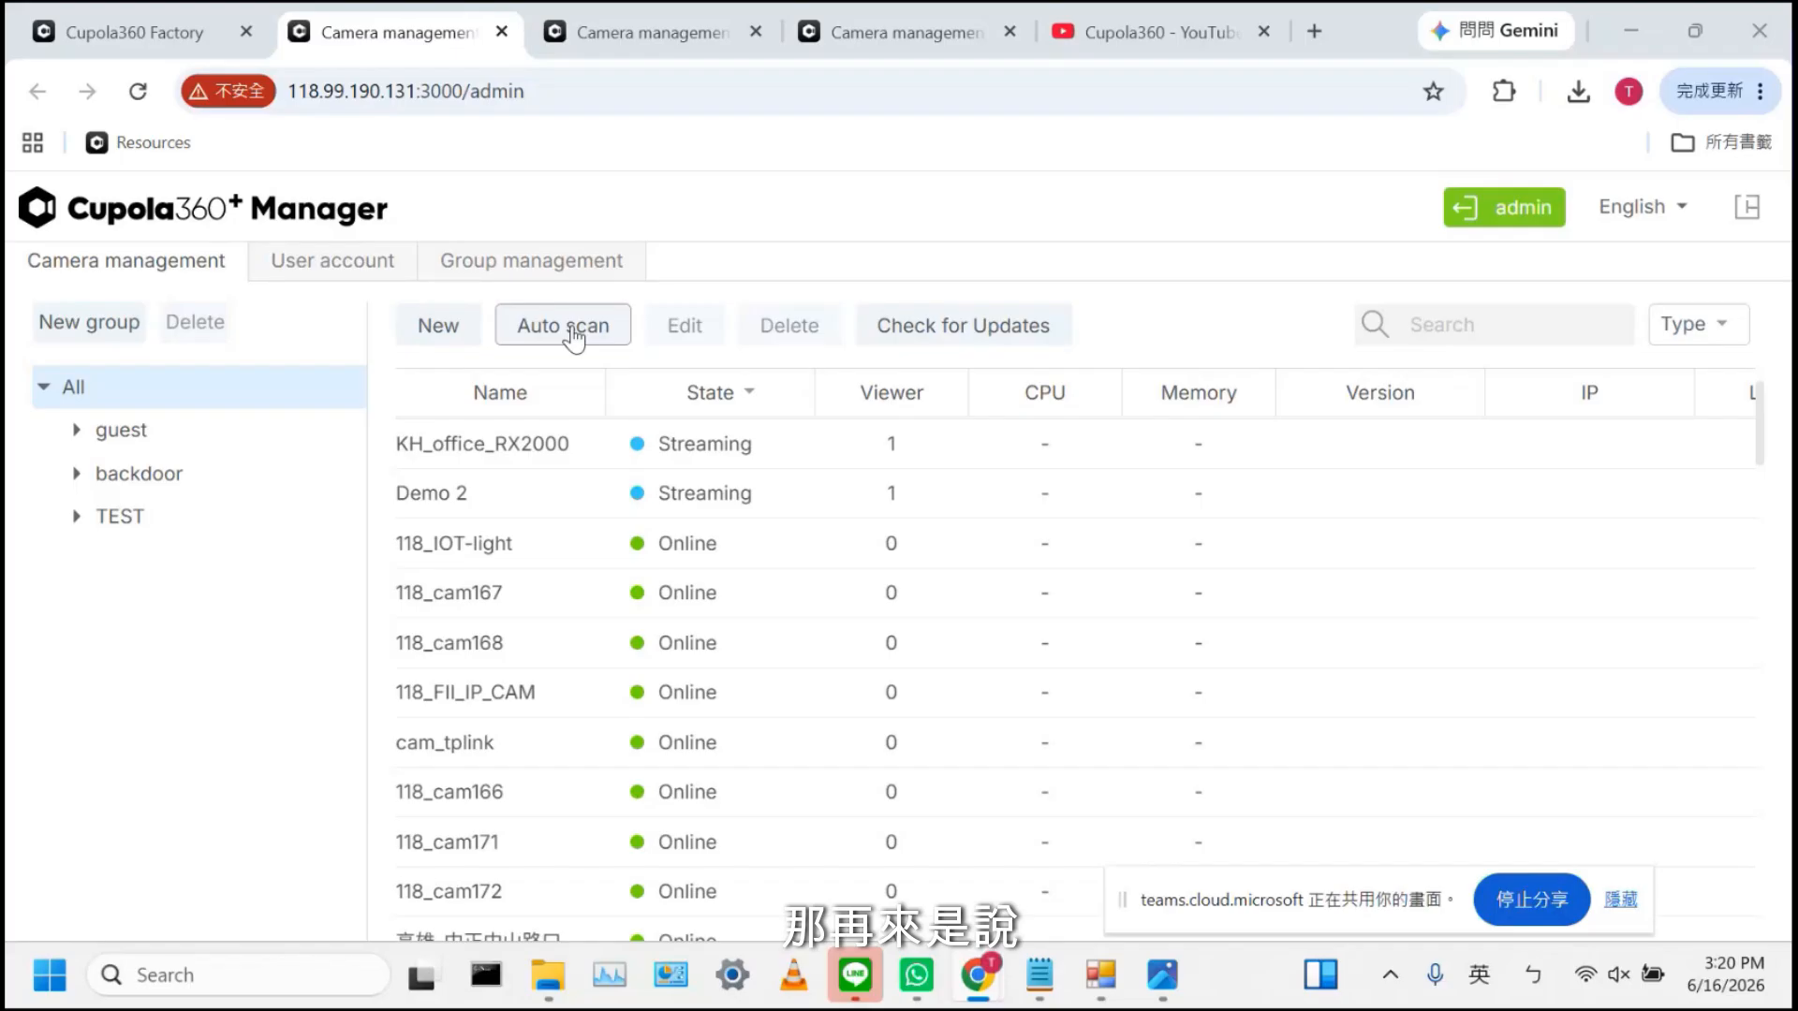
Edit Demo 2 and inspect its Video tab FOV value {"max_fovV":85} without changing it
left_click(521, 485)
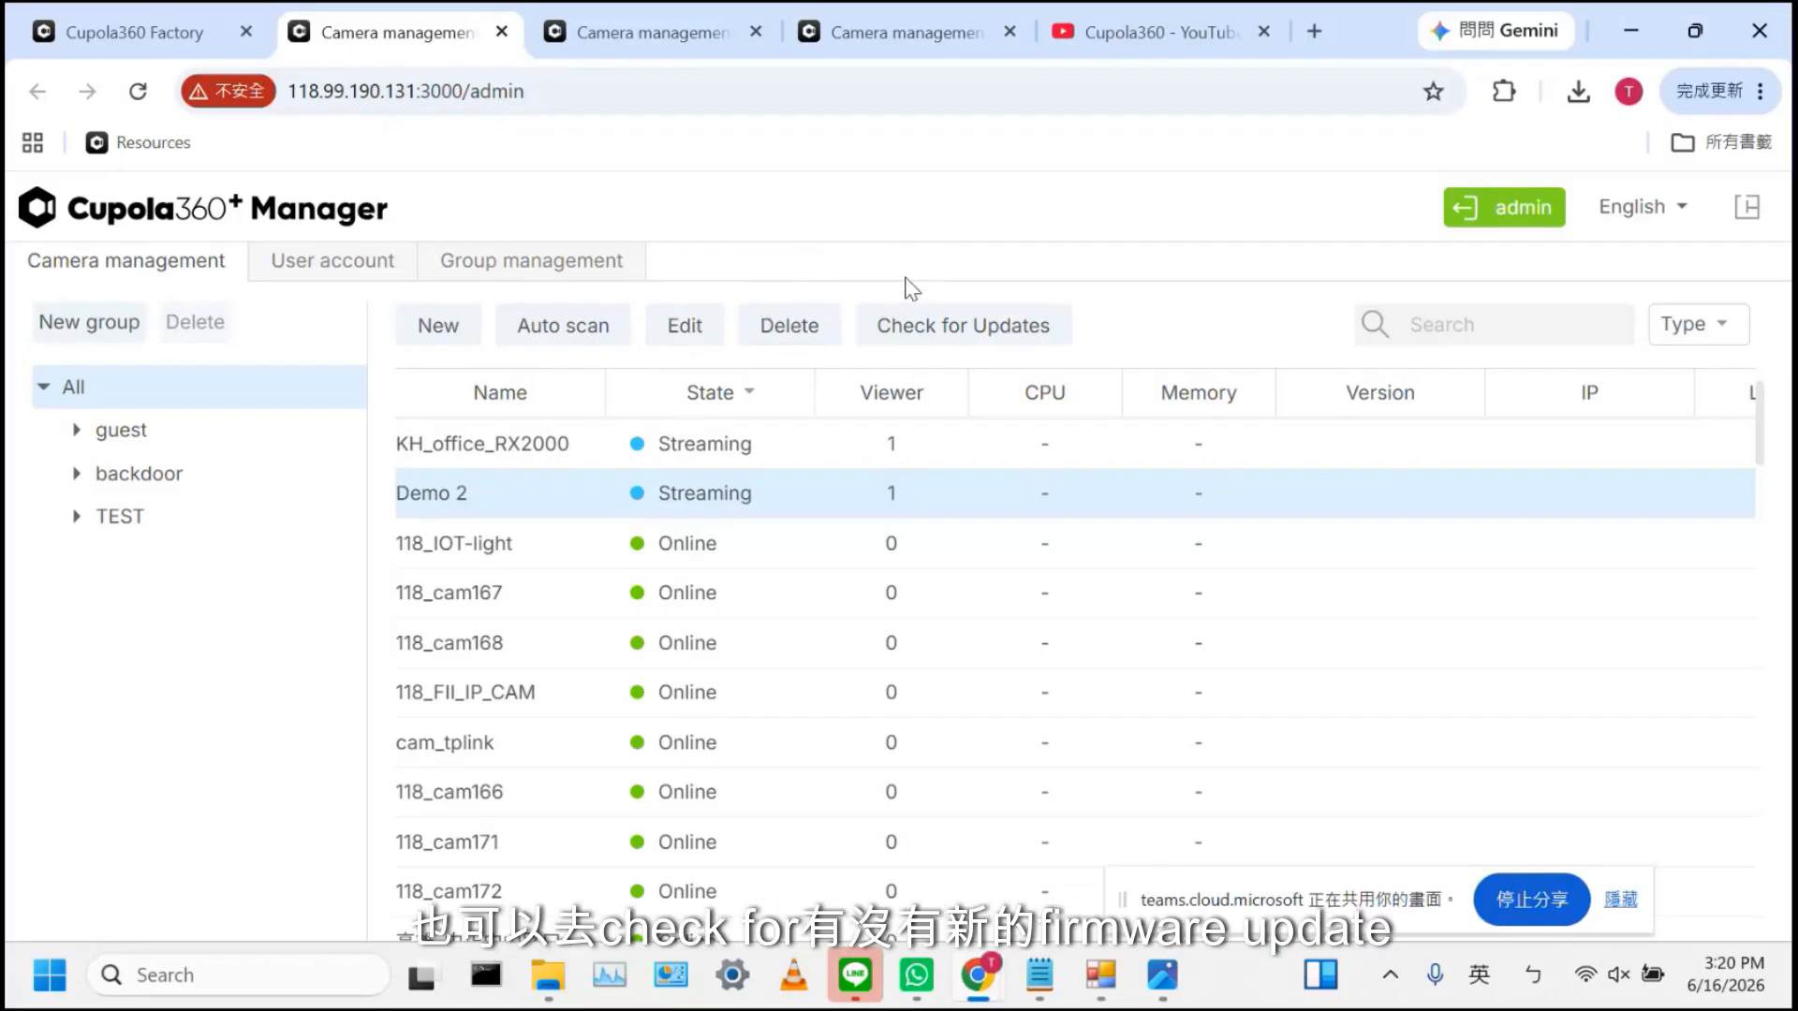
left_click(690, 328)
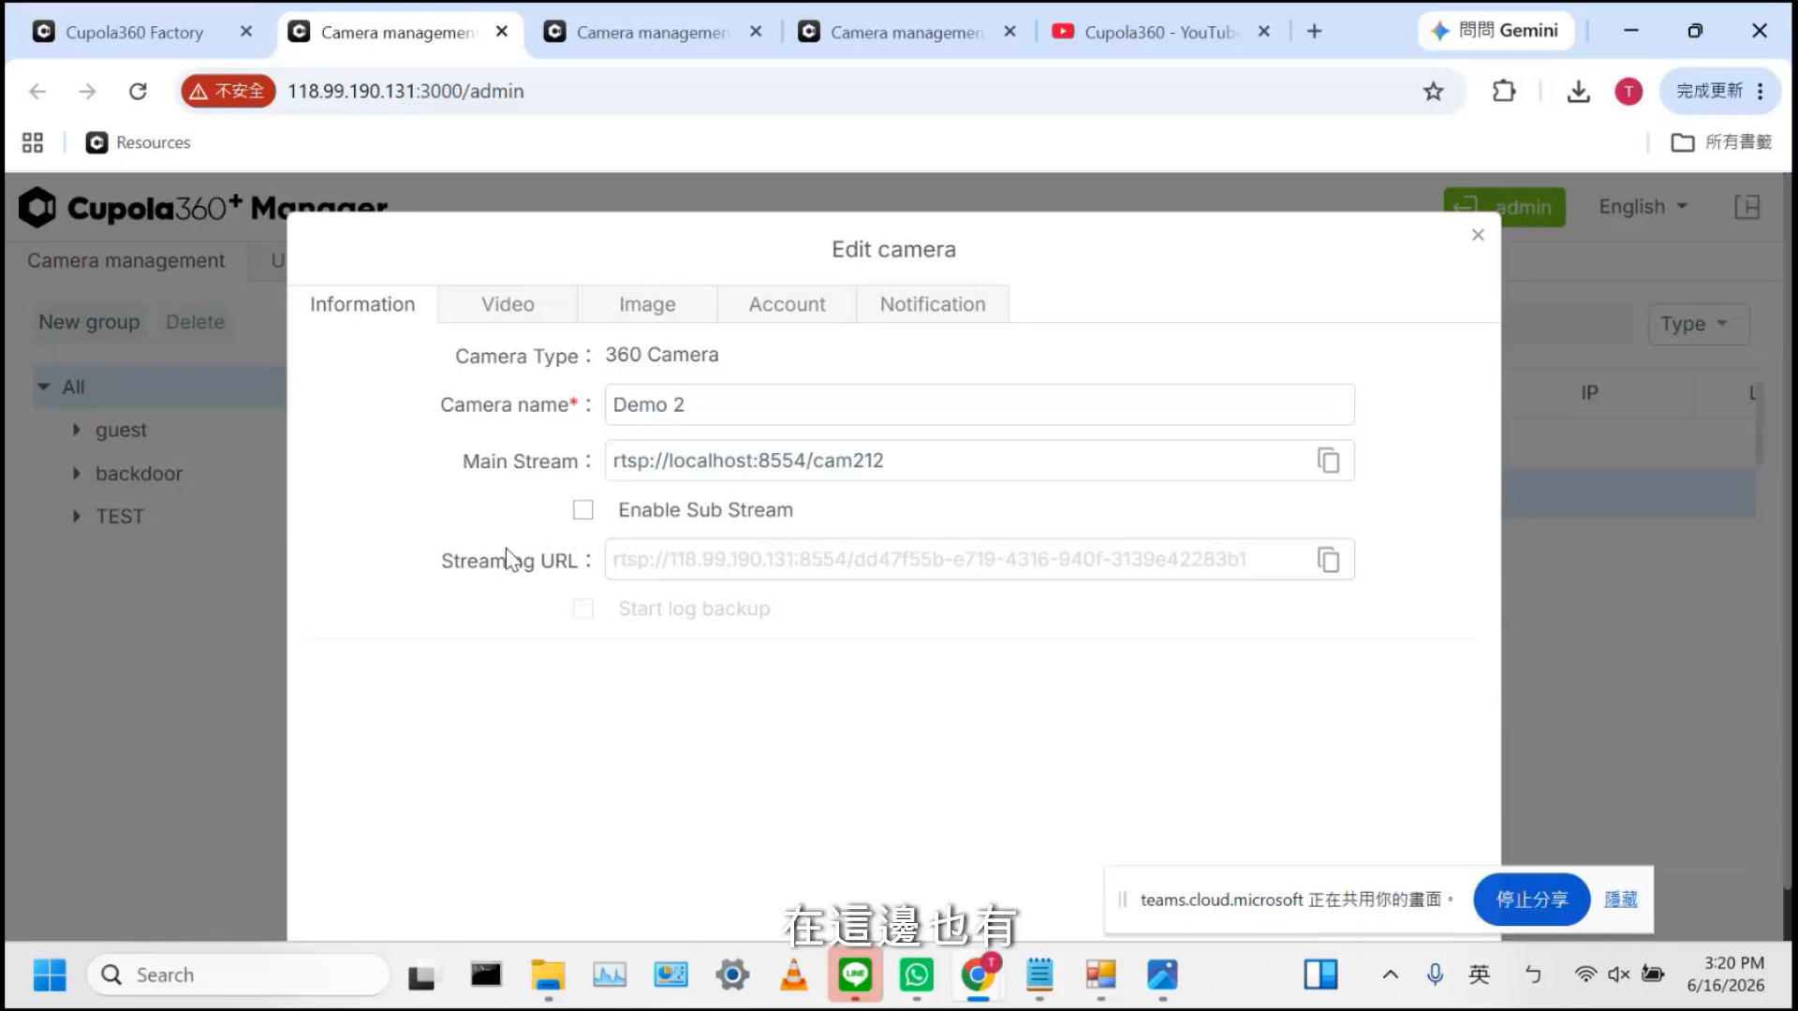
left_click(516, 304)
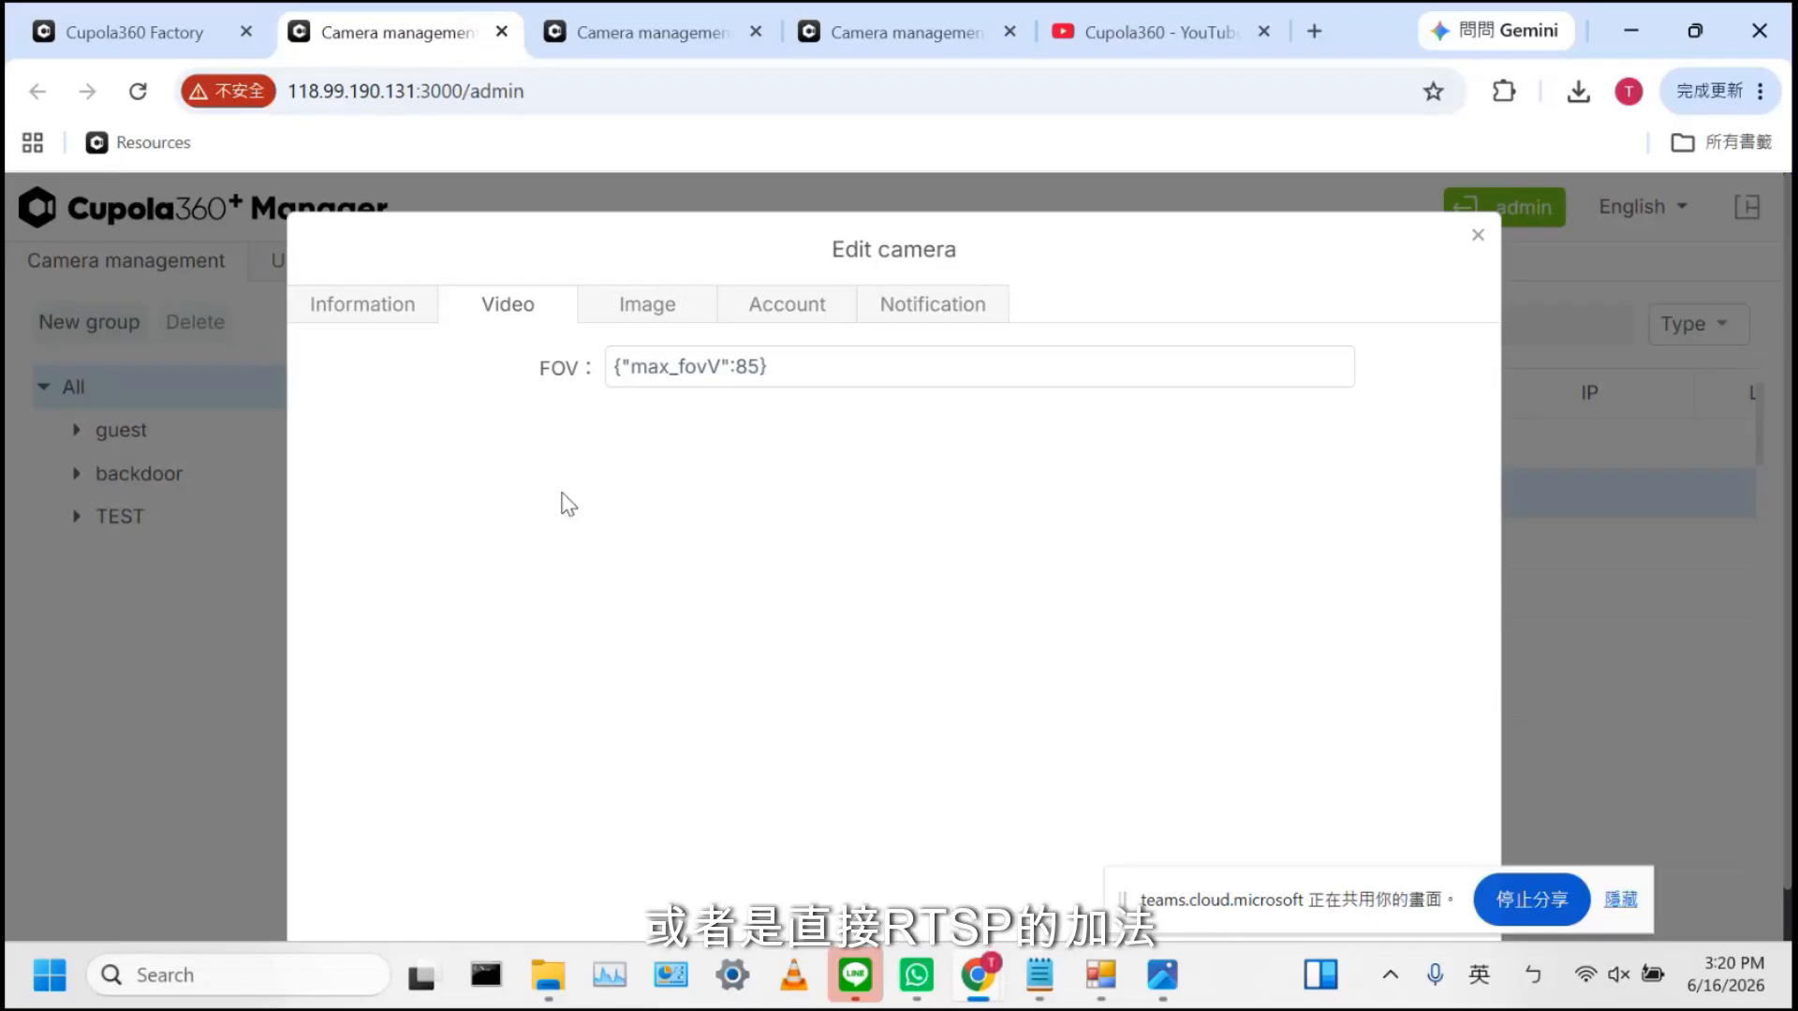
left_click(757, 367)
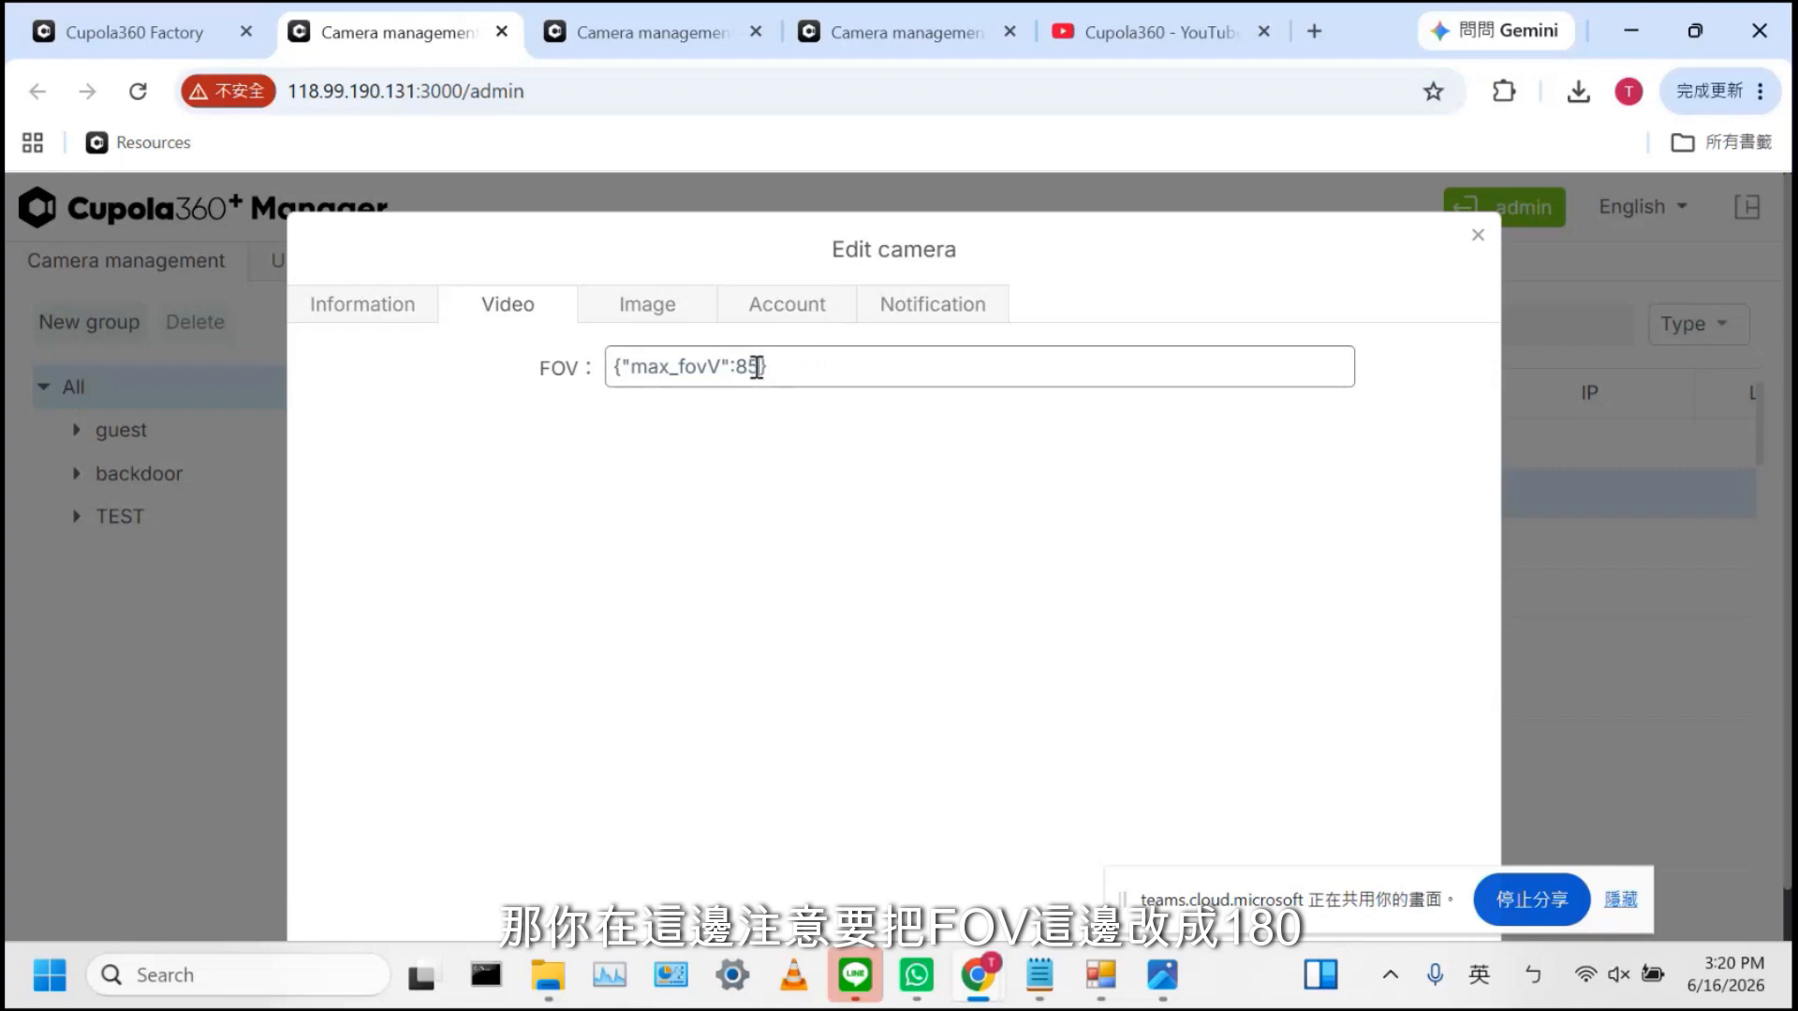
triple_click(748, 373)
left_click(748, 373)
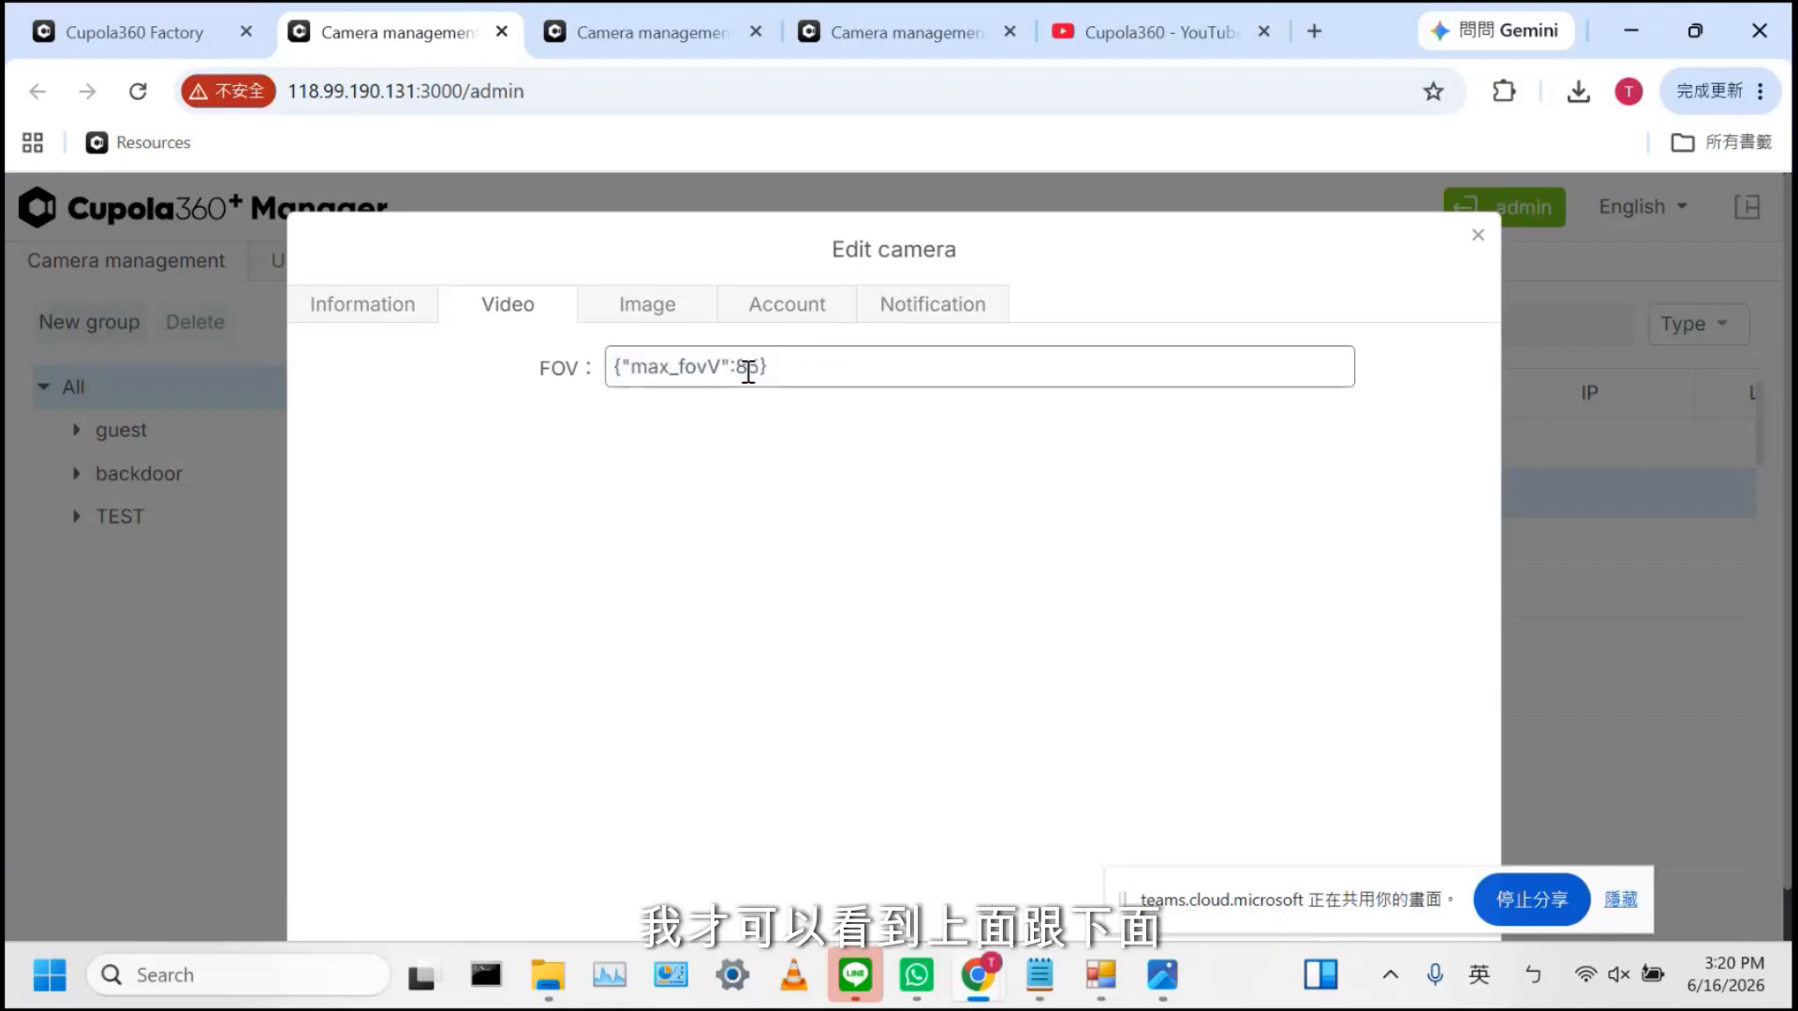
Check Demo 2's Image, Account and Notification tabs, keeping Email as the trigger action
left_click(647, 315)
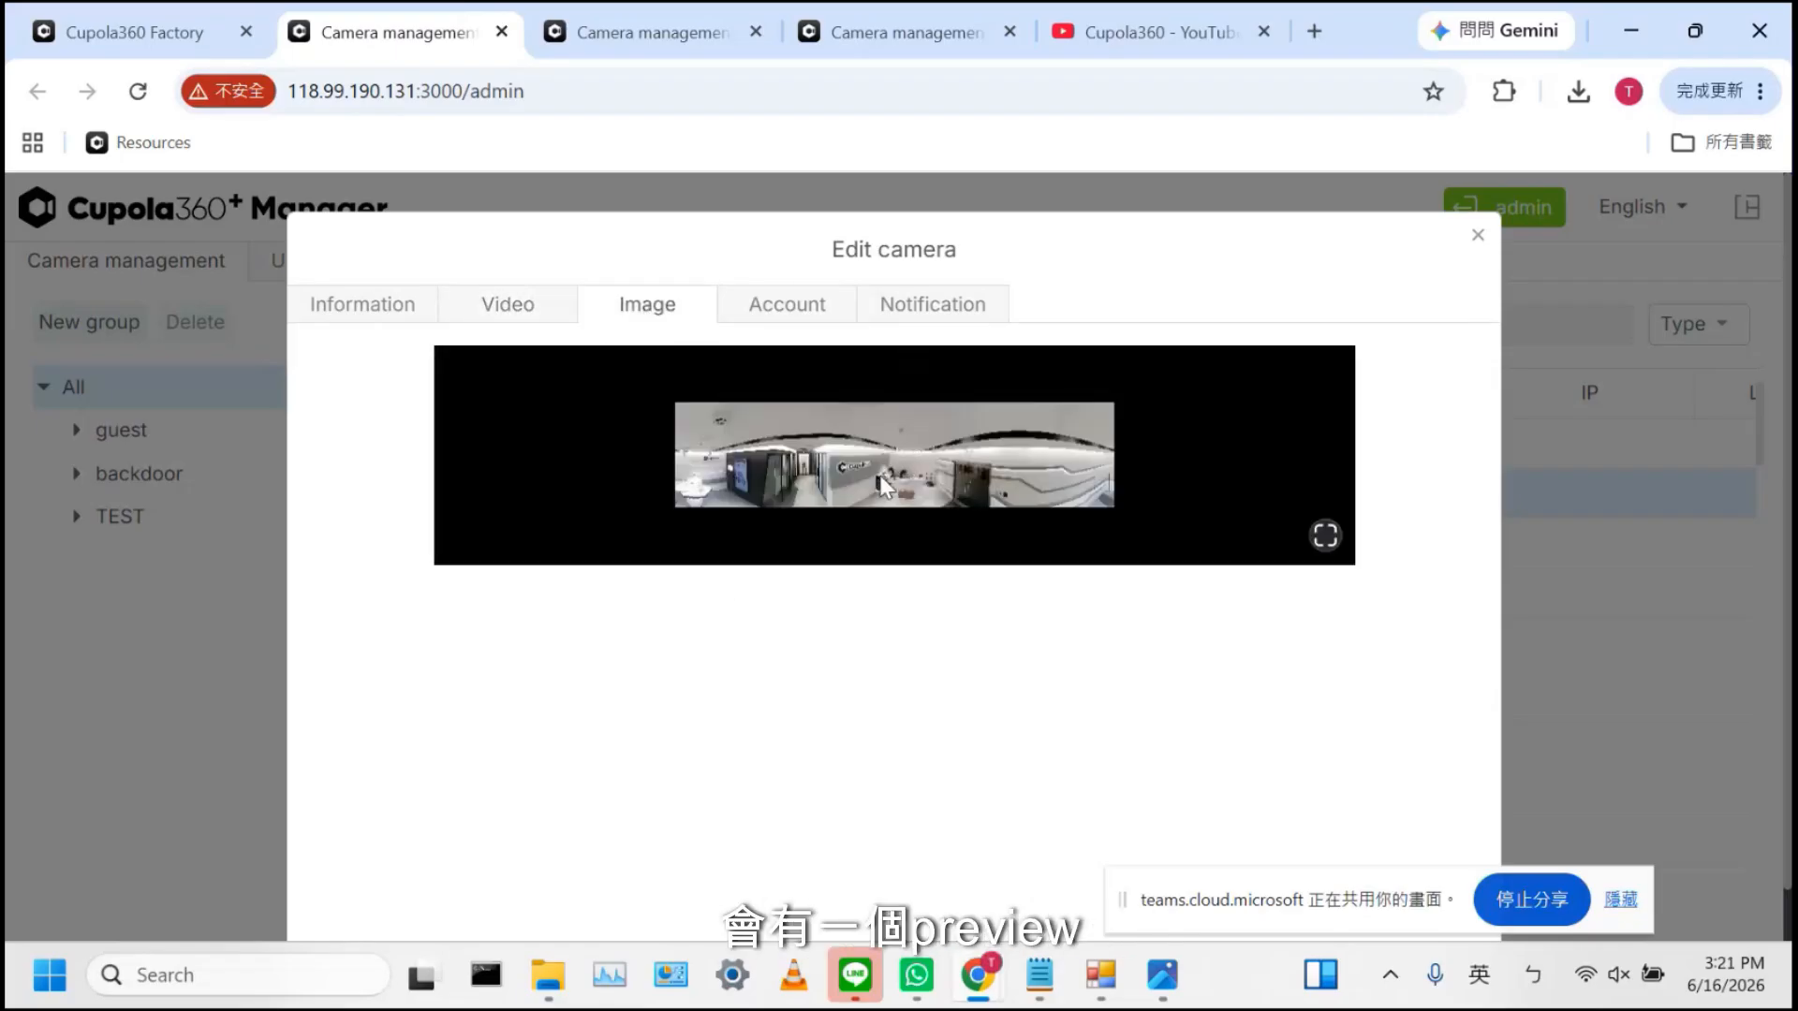
left_click(783, 306)
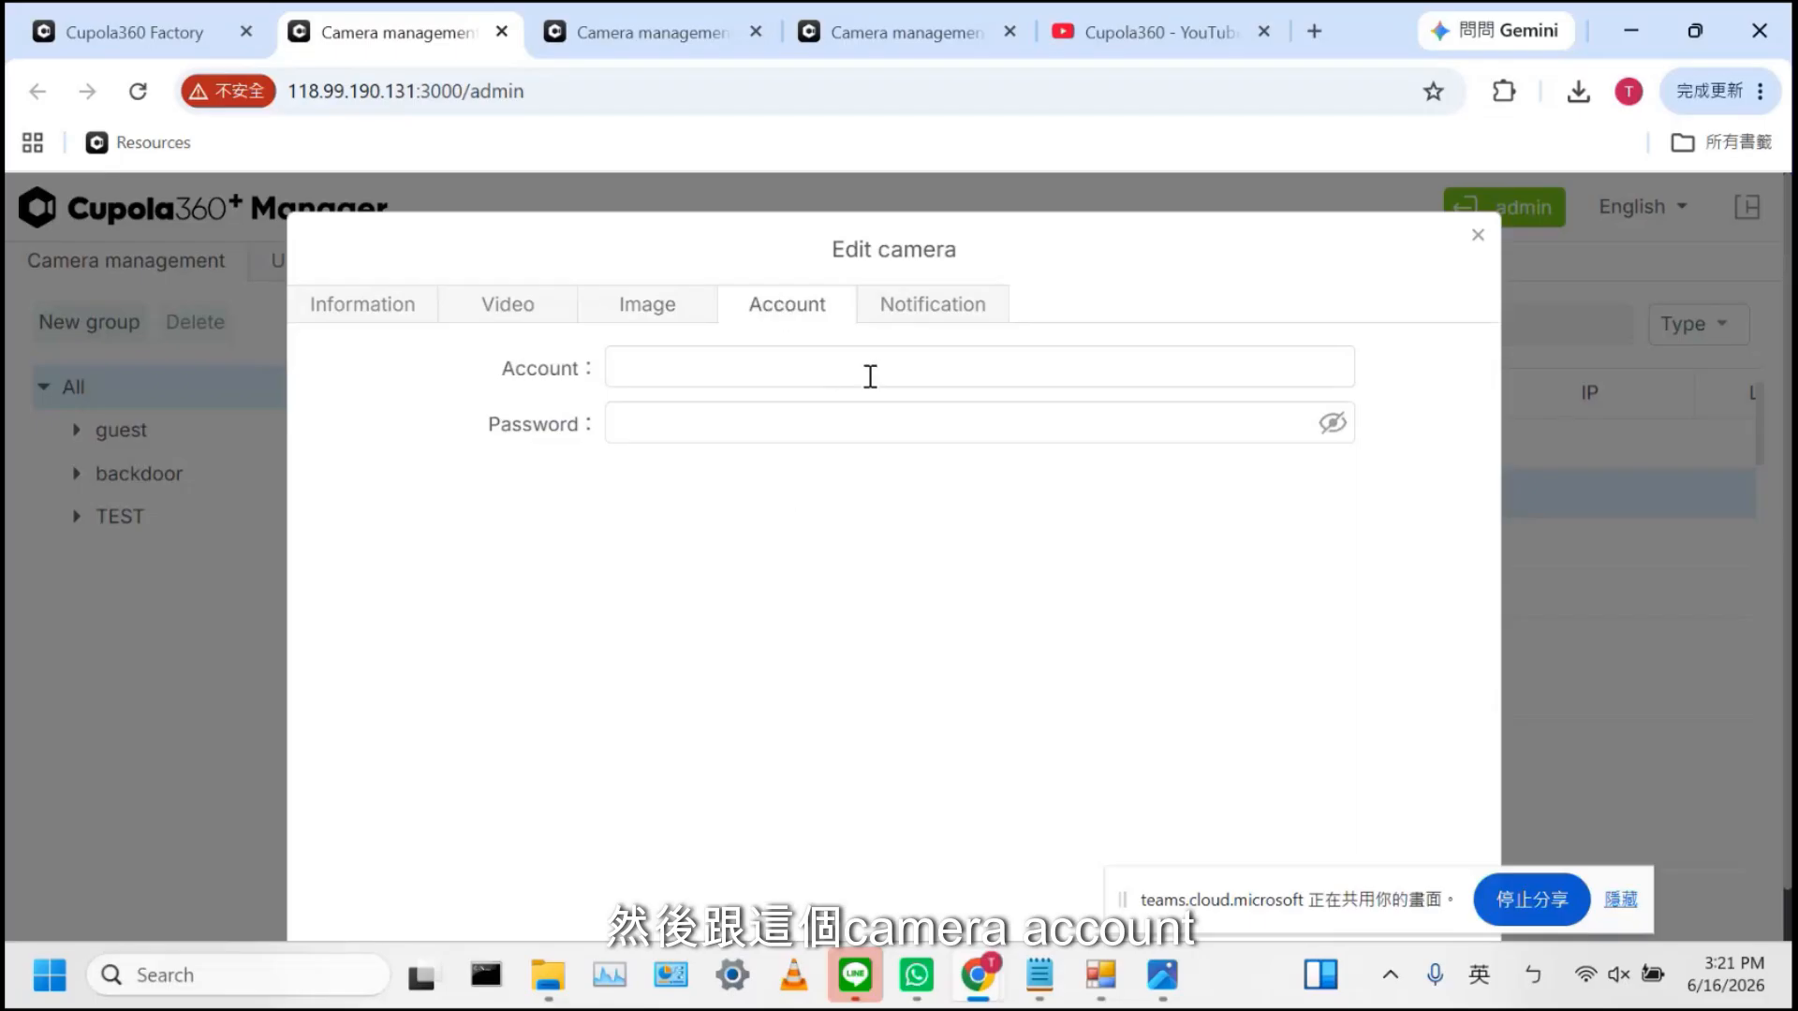
left_click(948, 305)
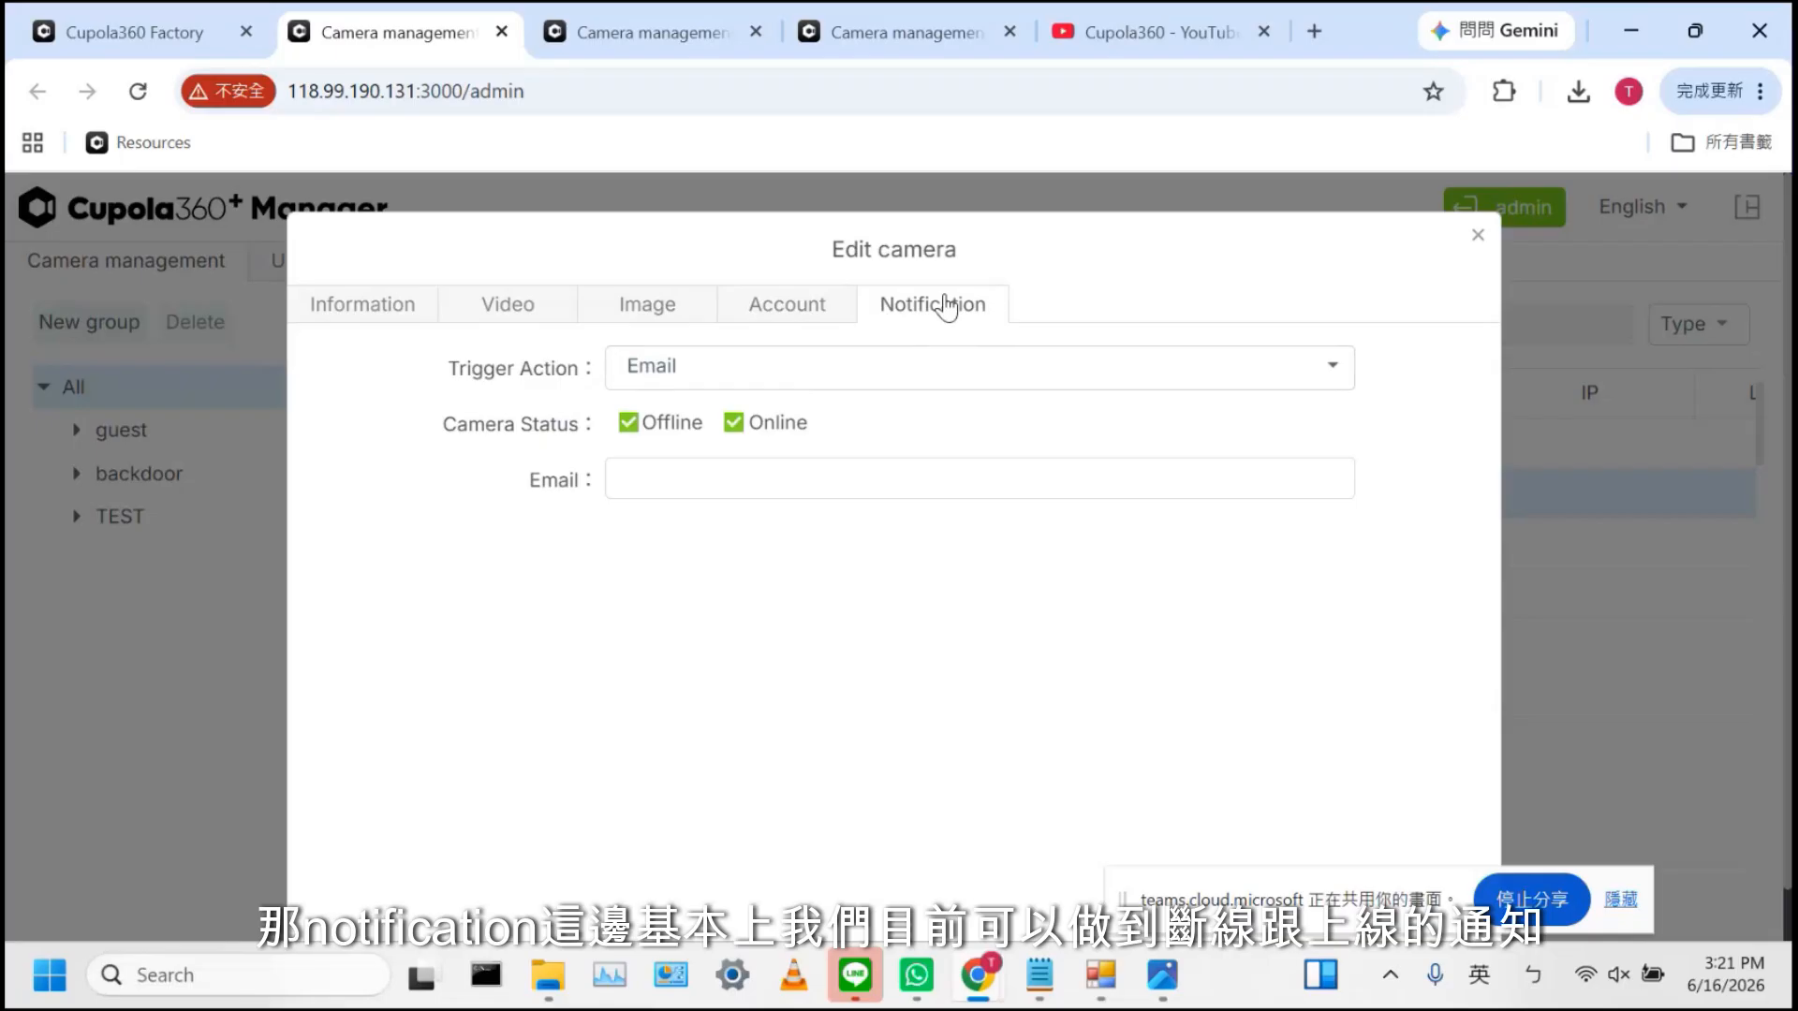
left_click(912, 379)
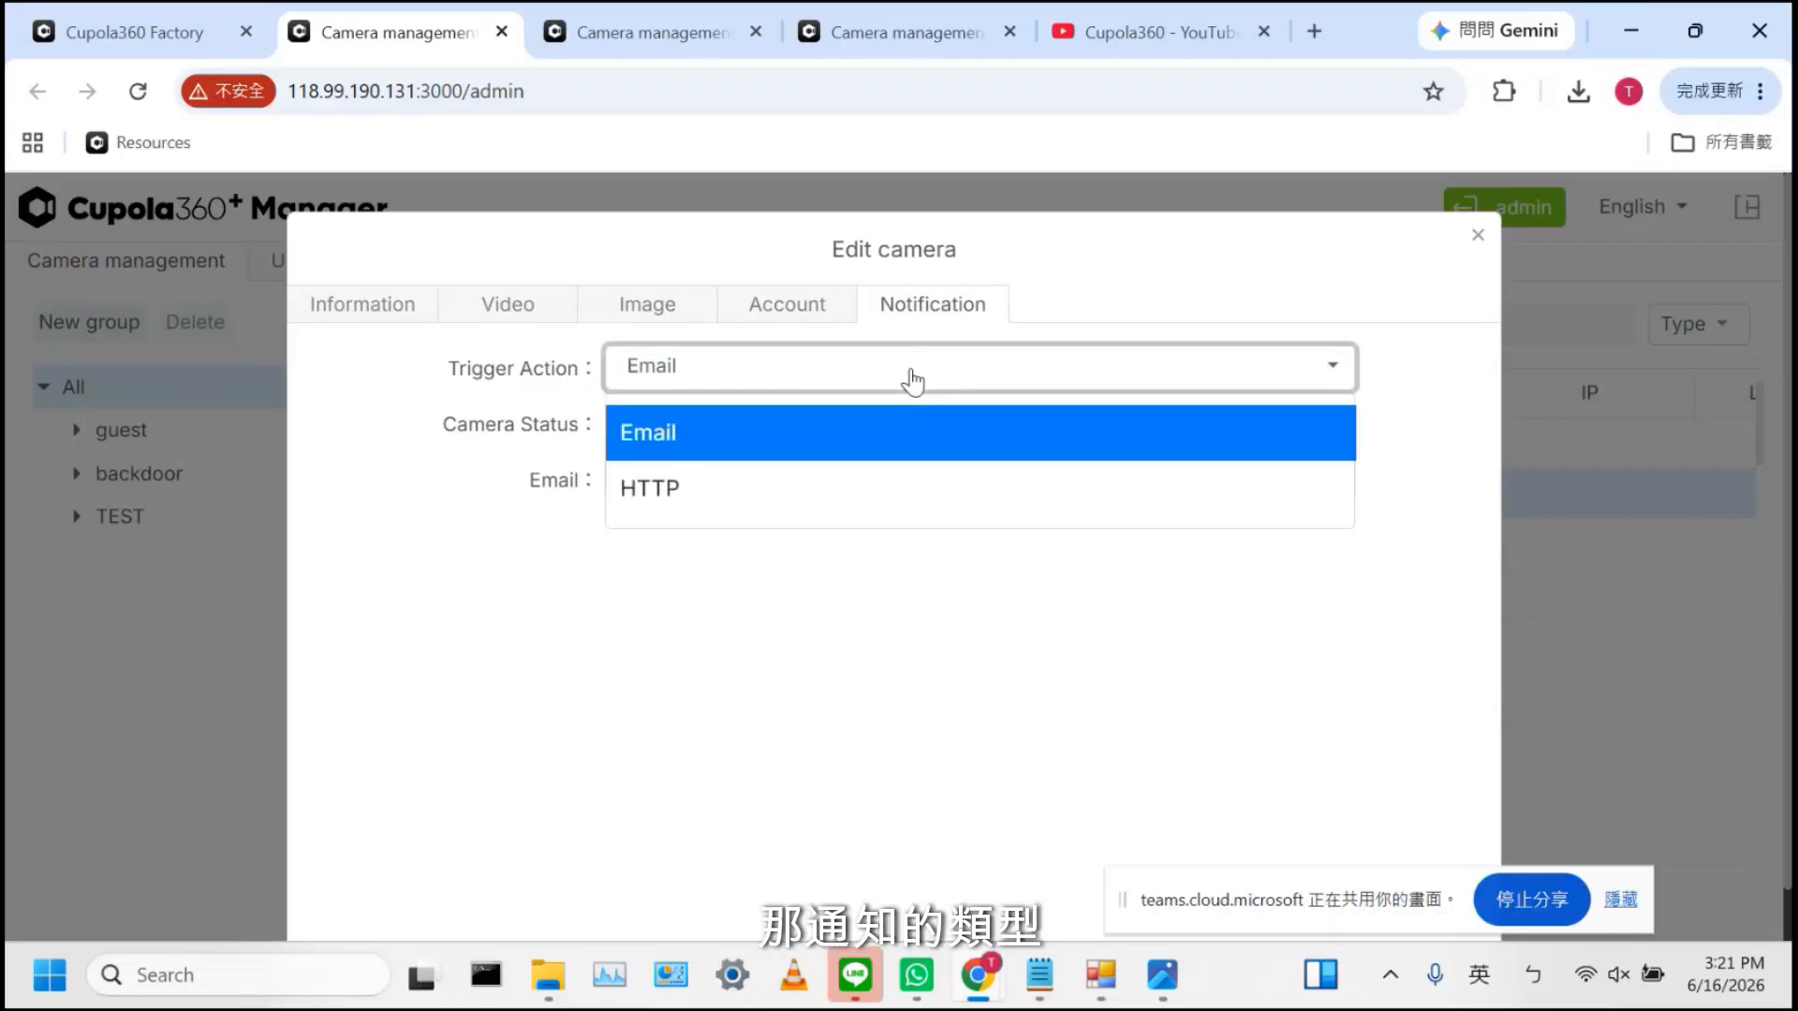
left_click(1017, 279)
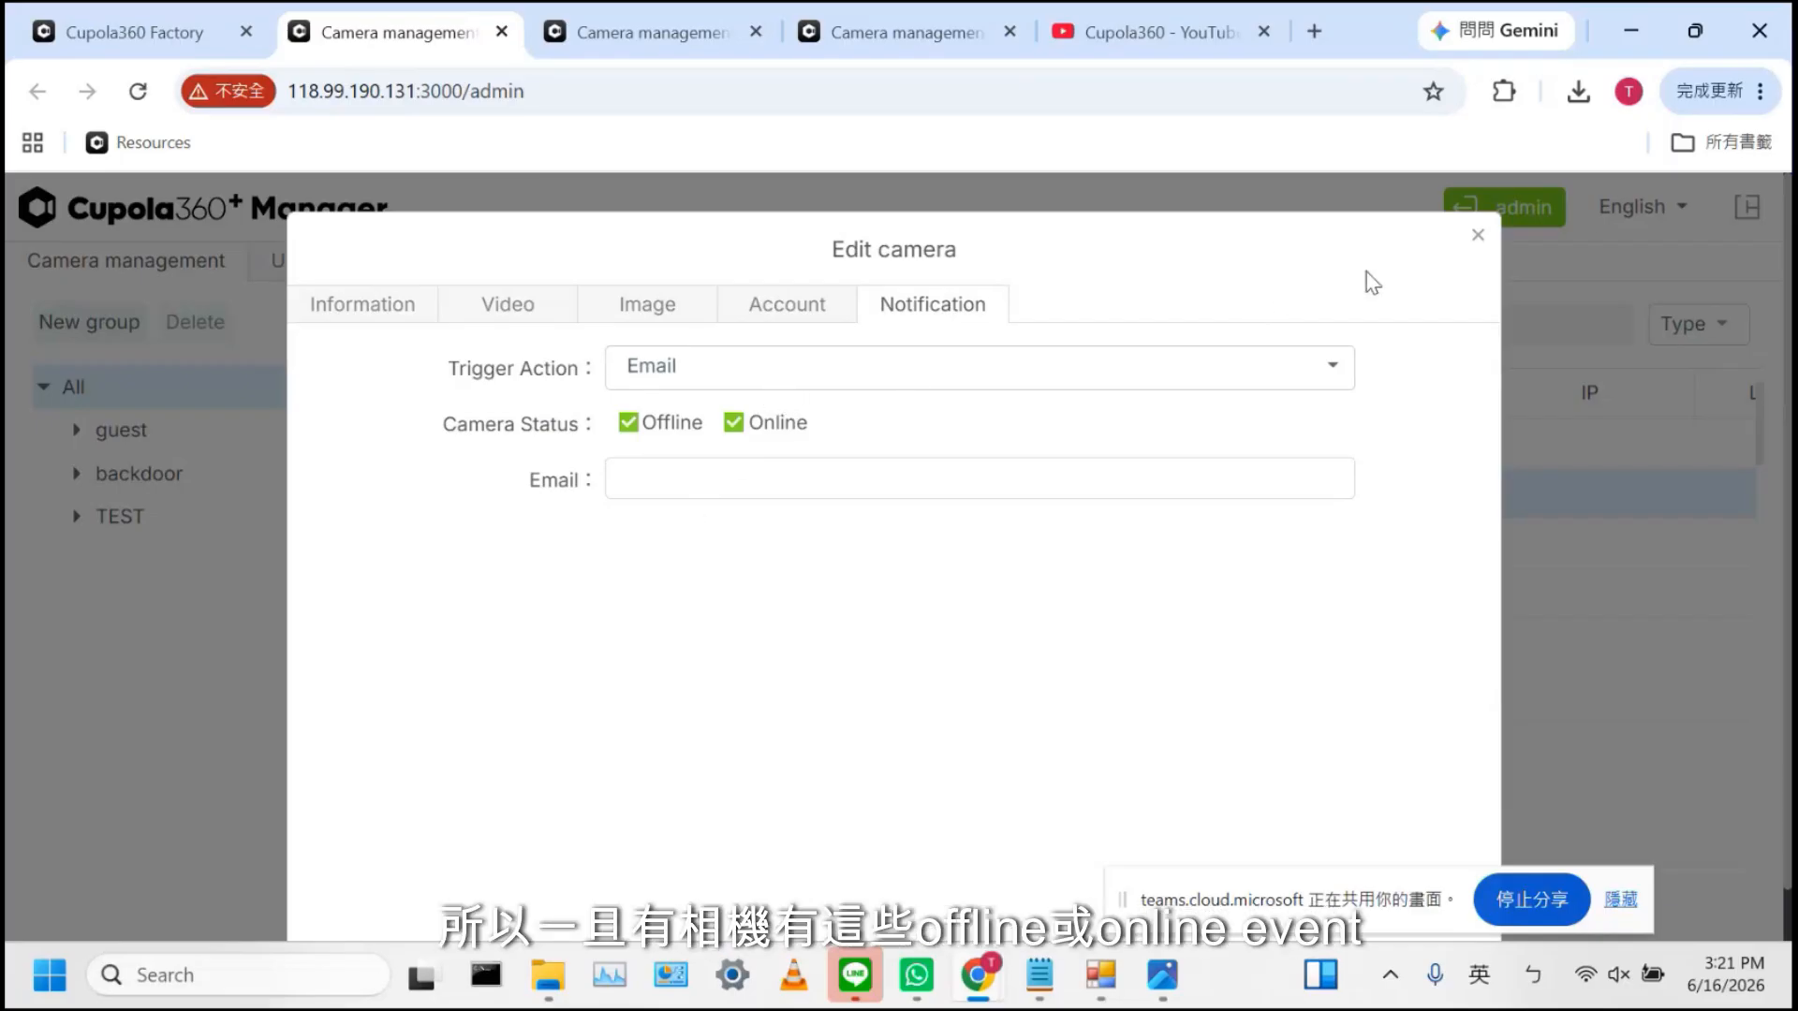
Close the camera editor and open a New user form, leaving its role at Guest
left_click(1489, 239)
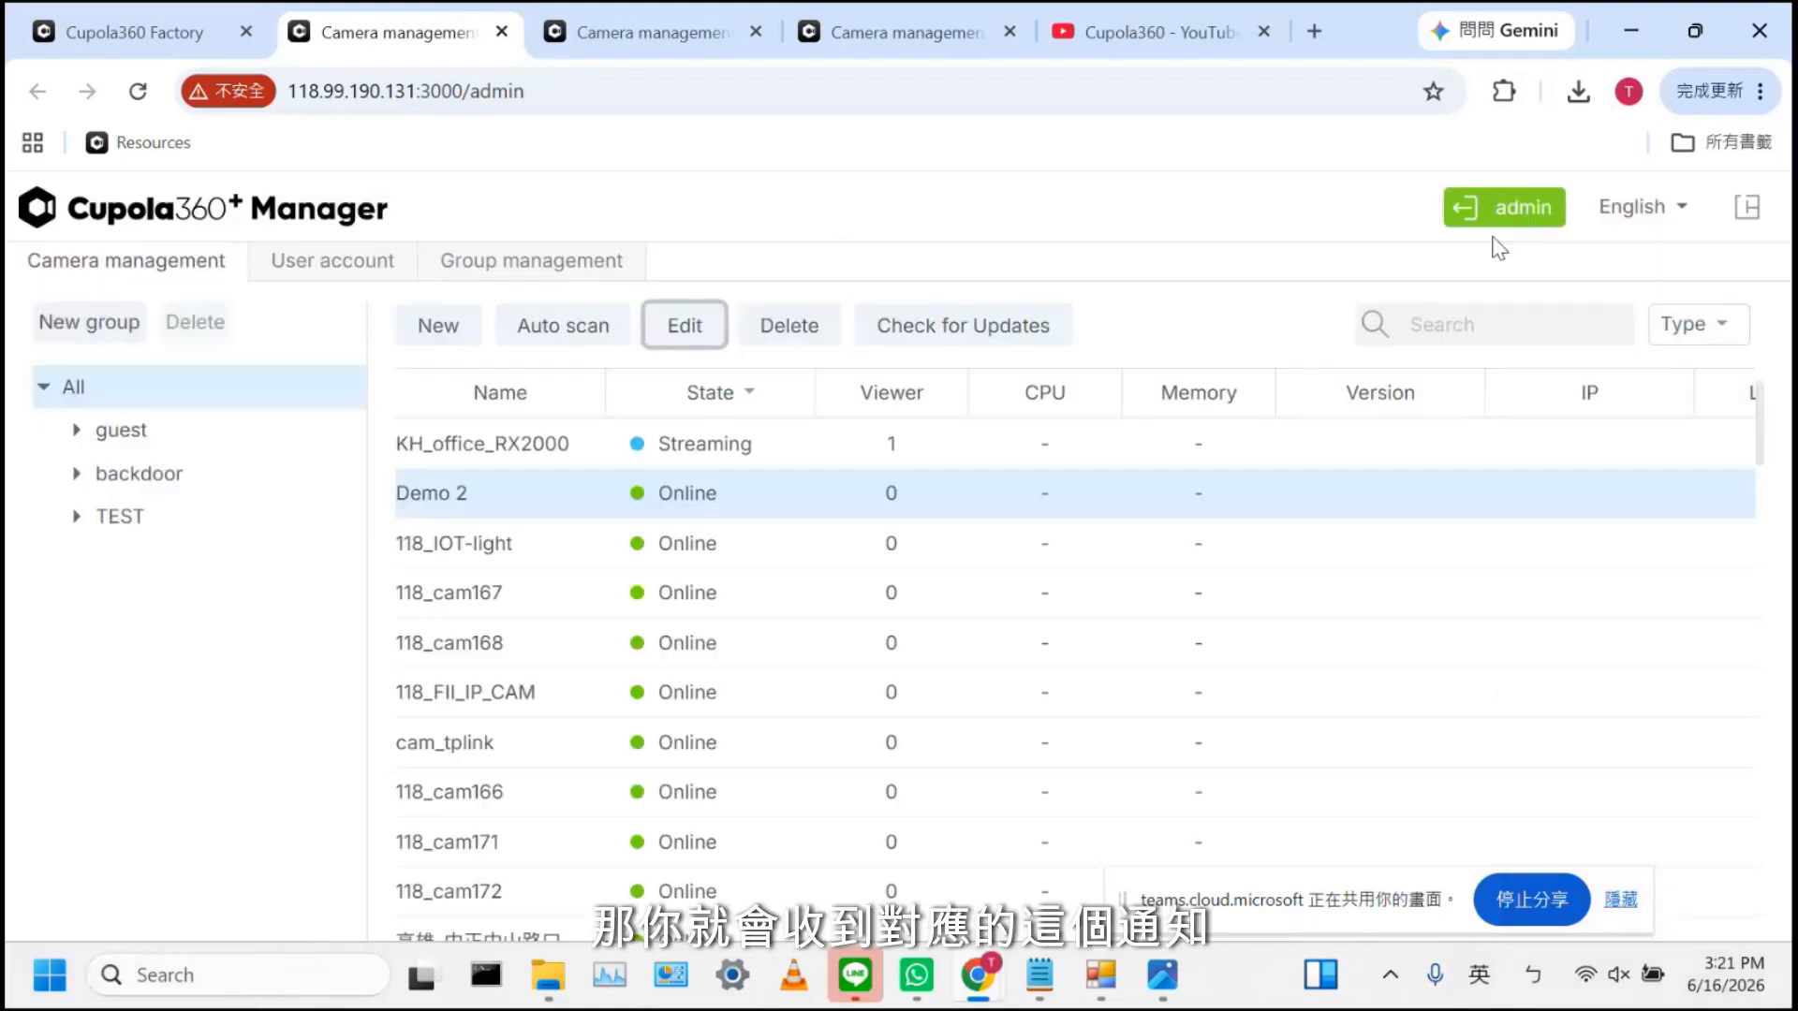
left_click(358, 271)
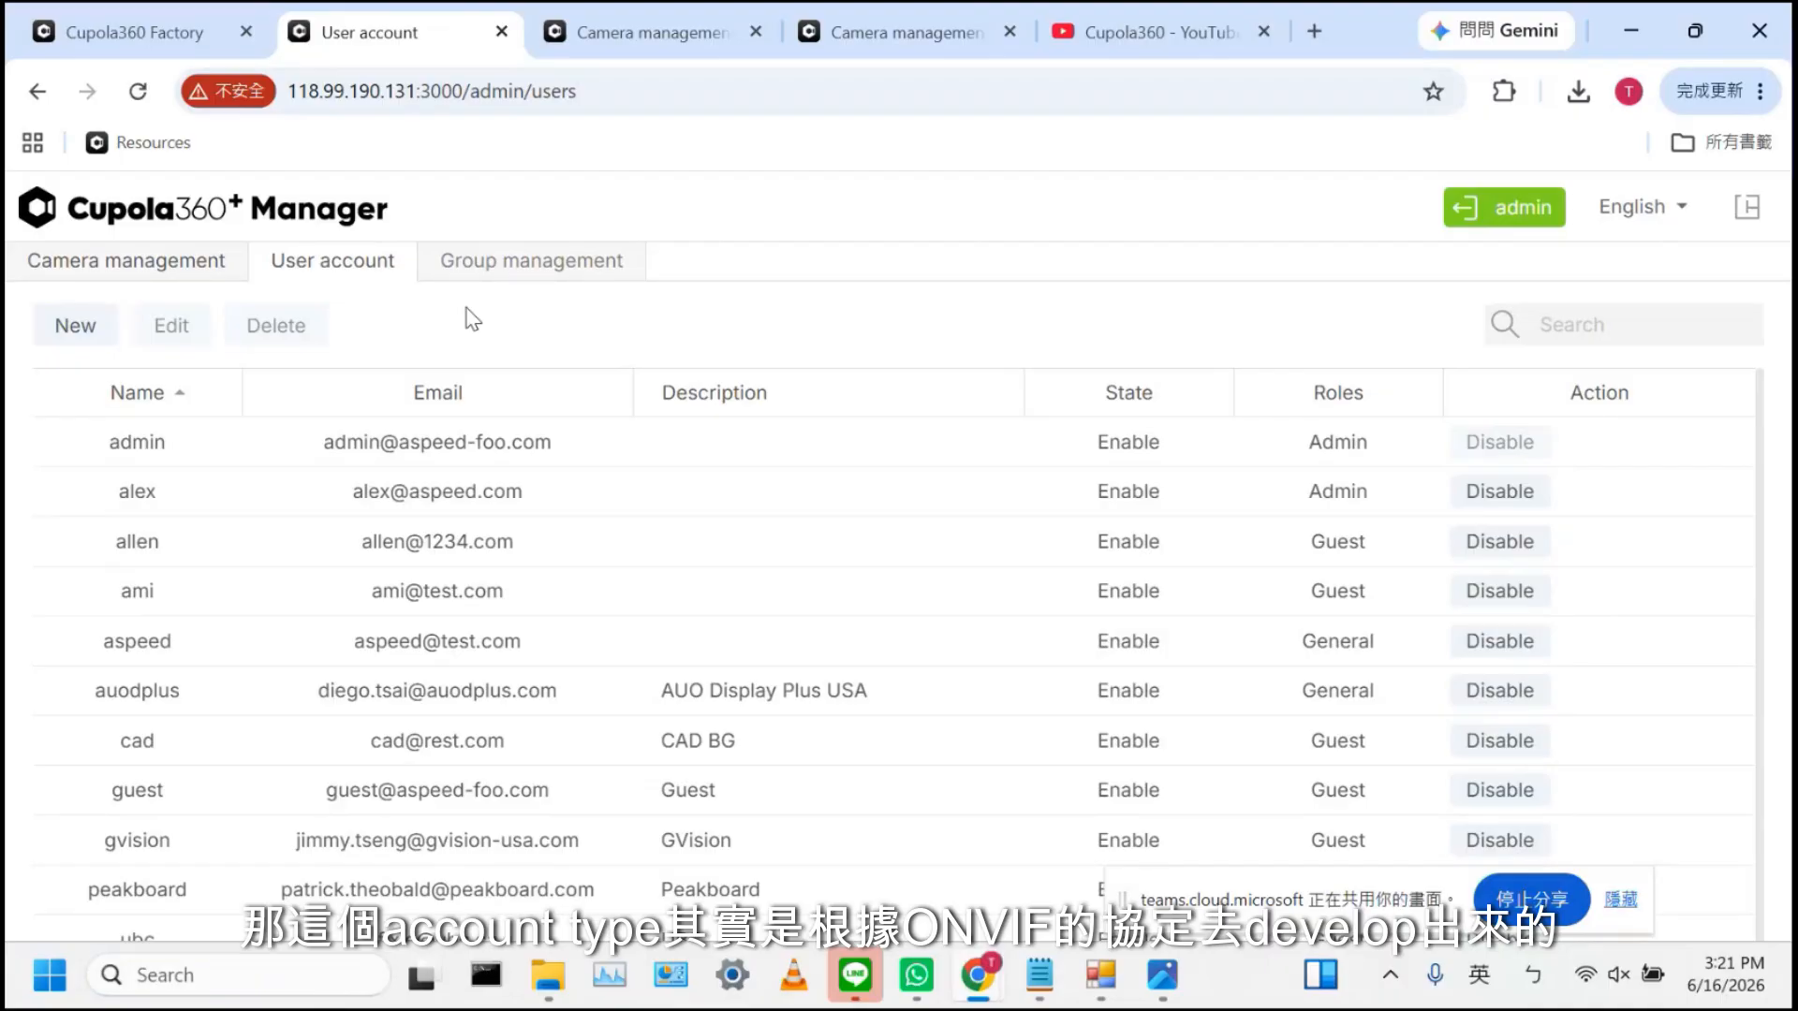
left_click(86, 328)
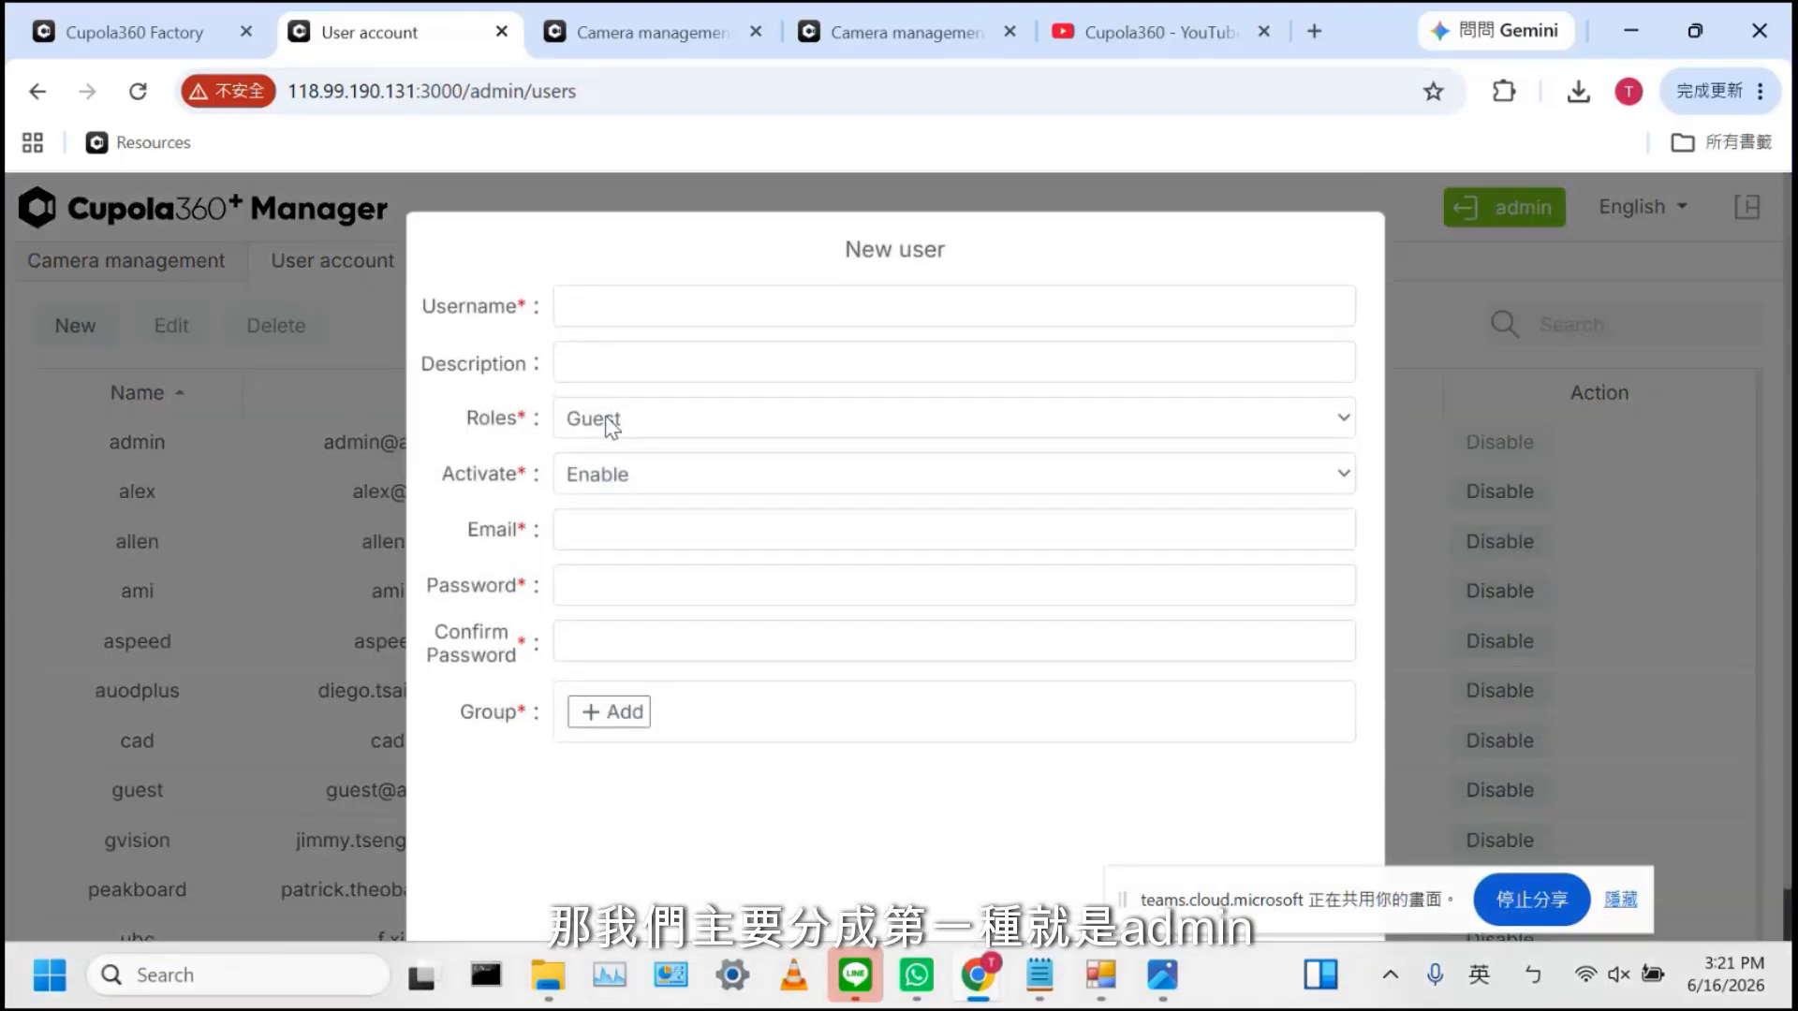
left_click(656, 428)
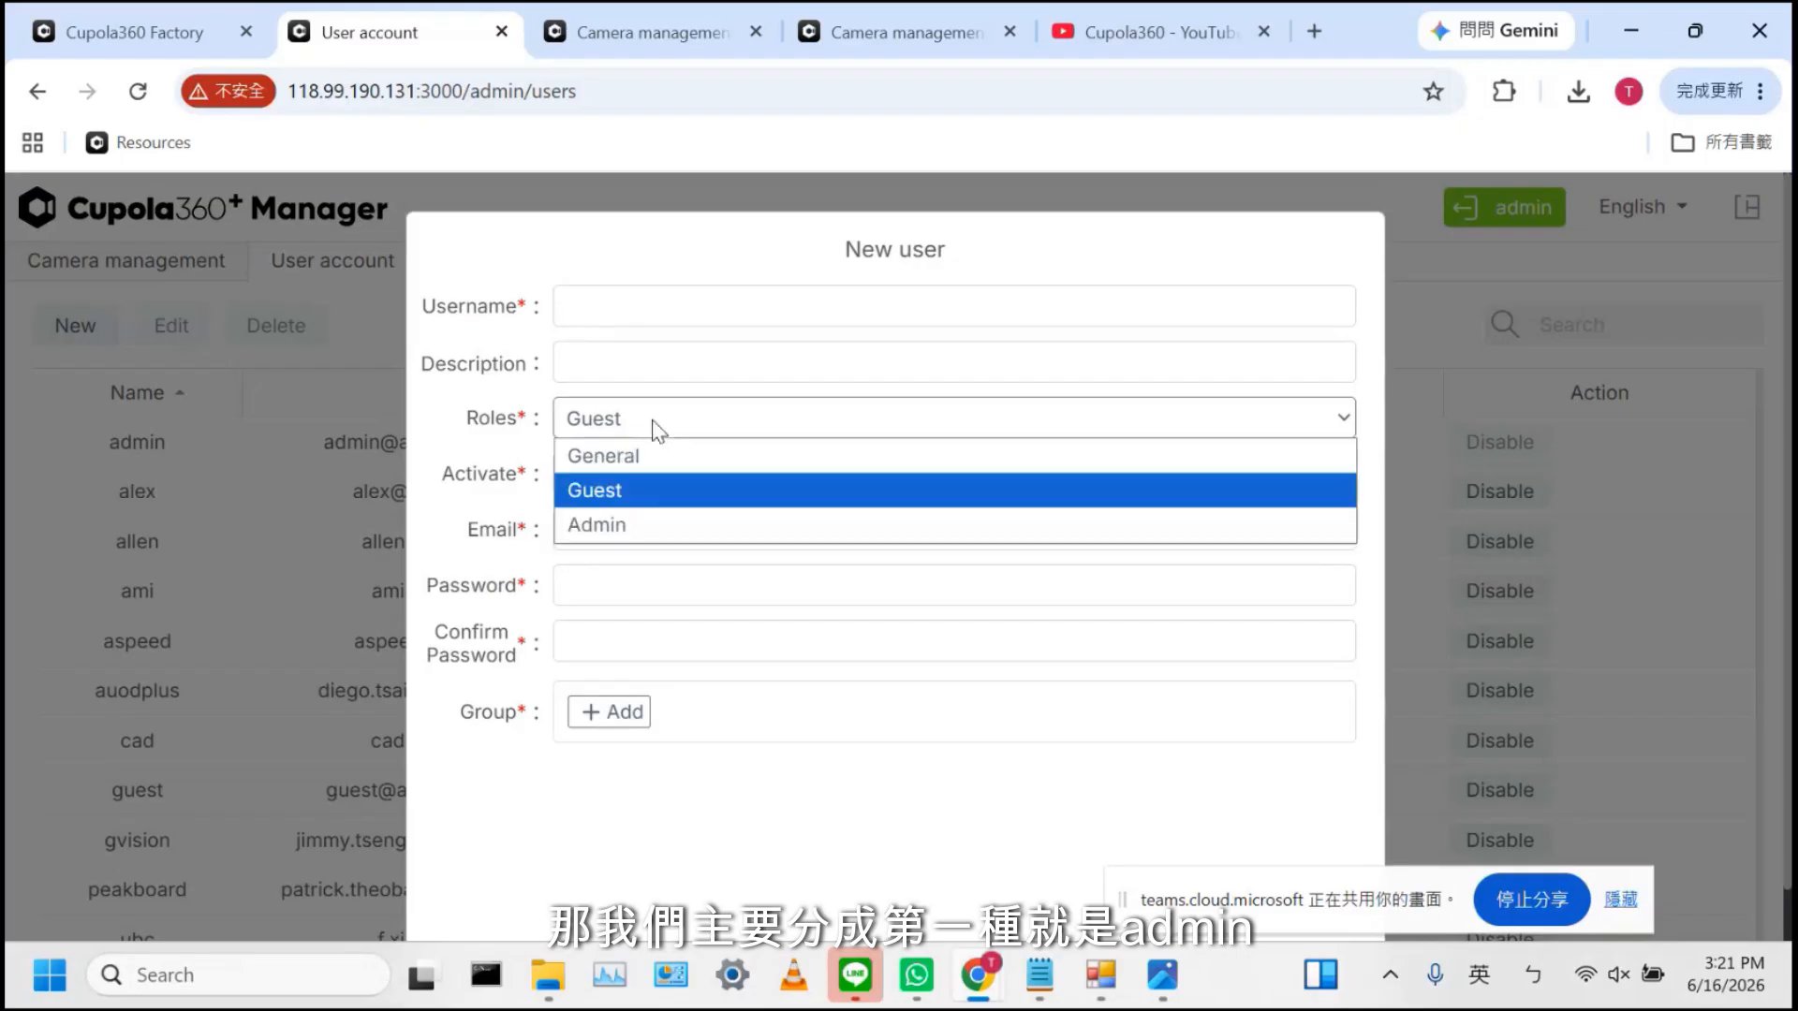
left_click(661, 494)
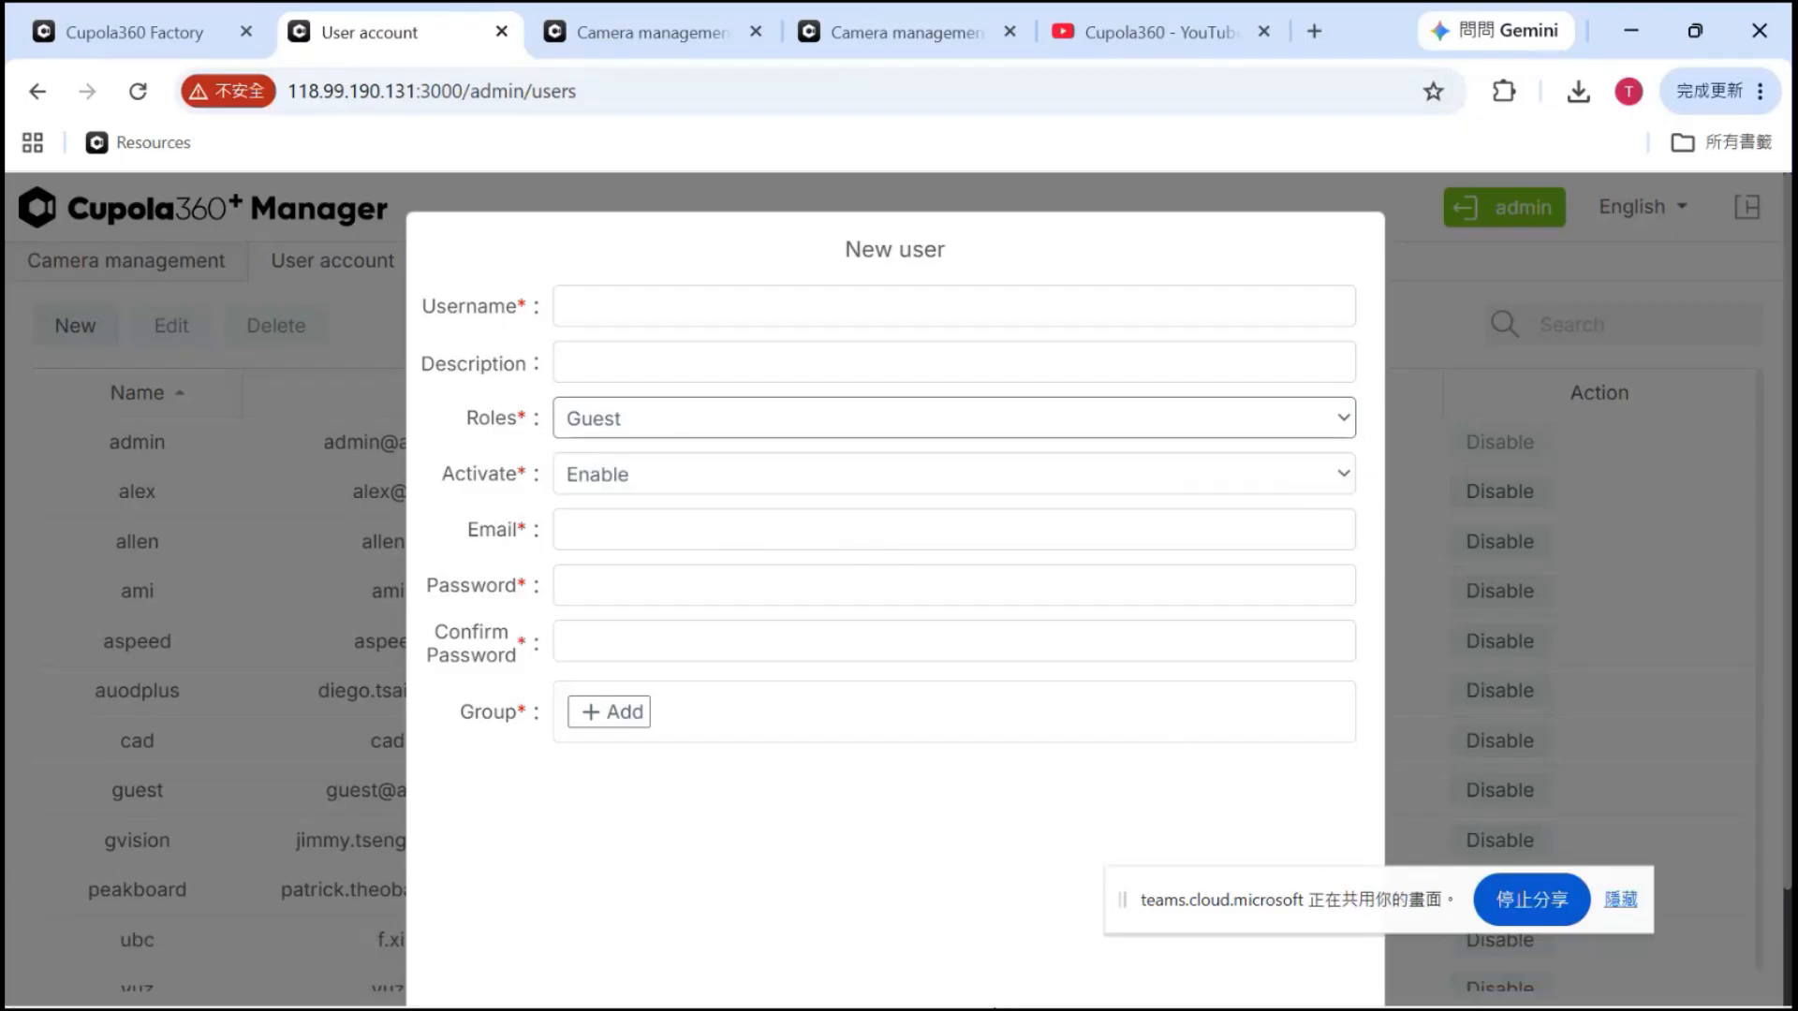
Discard the new user, view the guest group's settings, then close the Permission Manager tab
left_click(1504, 261)
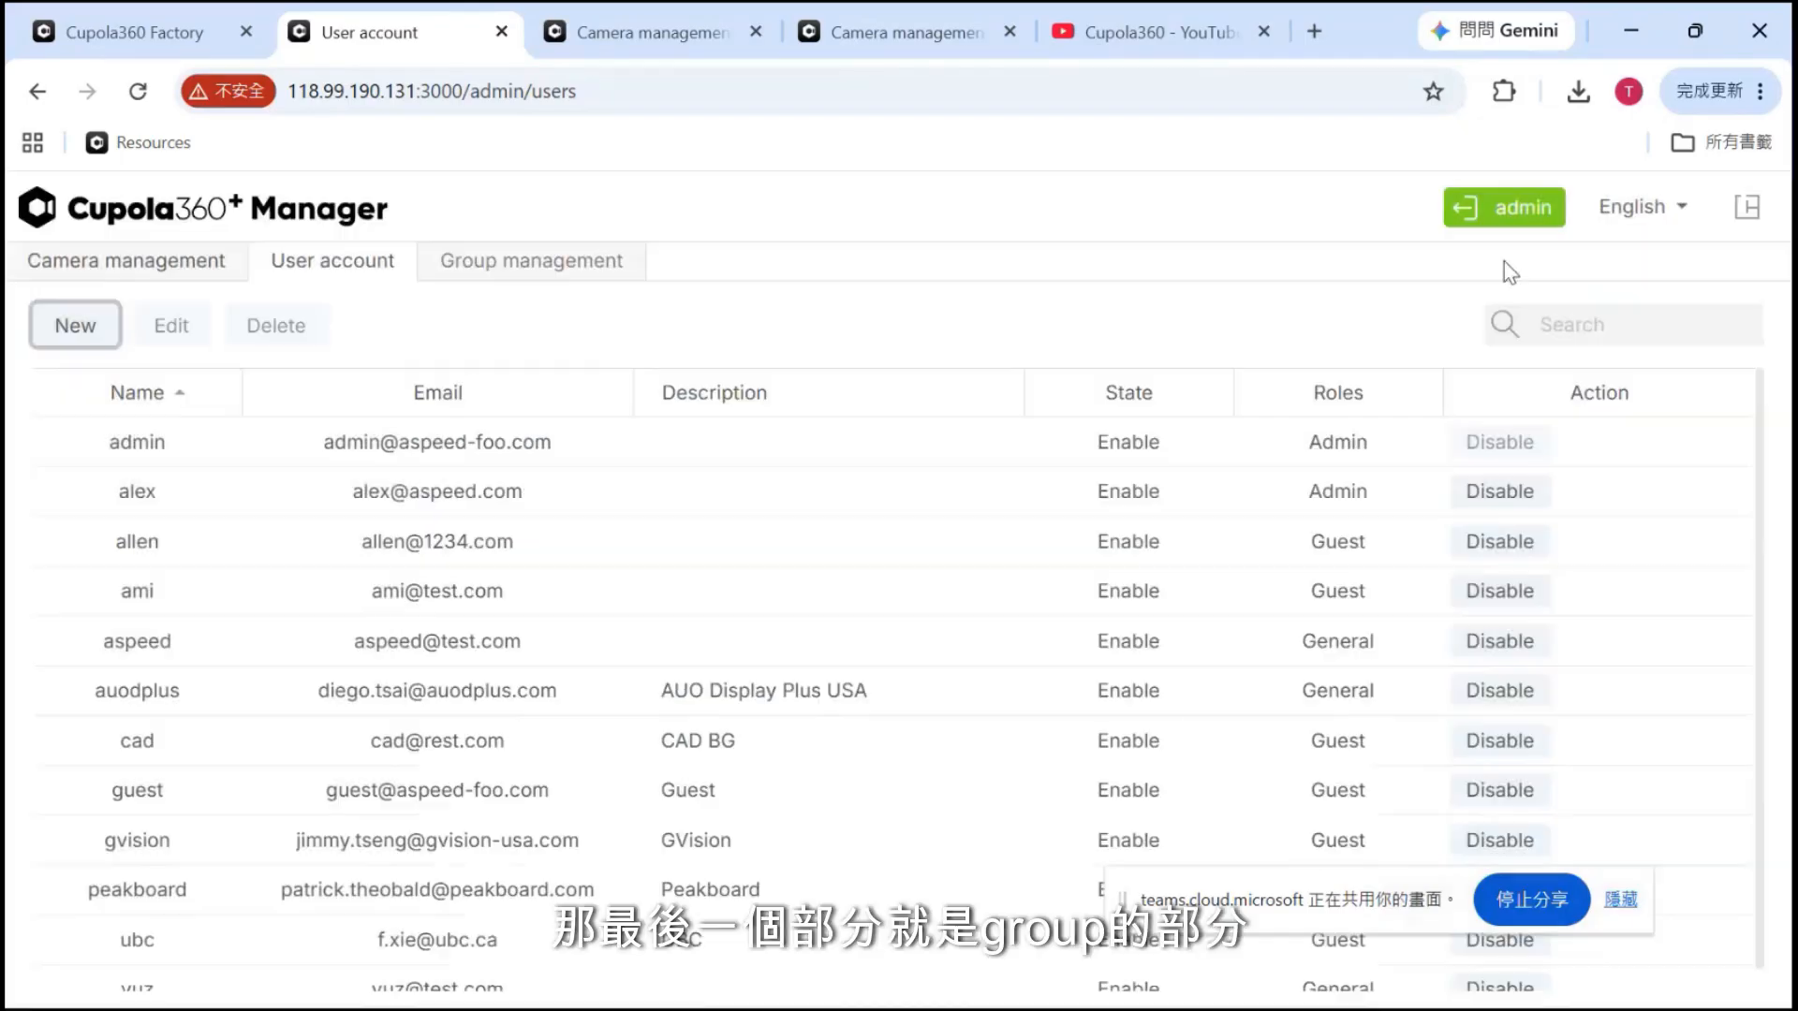
left_click(551, 266)
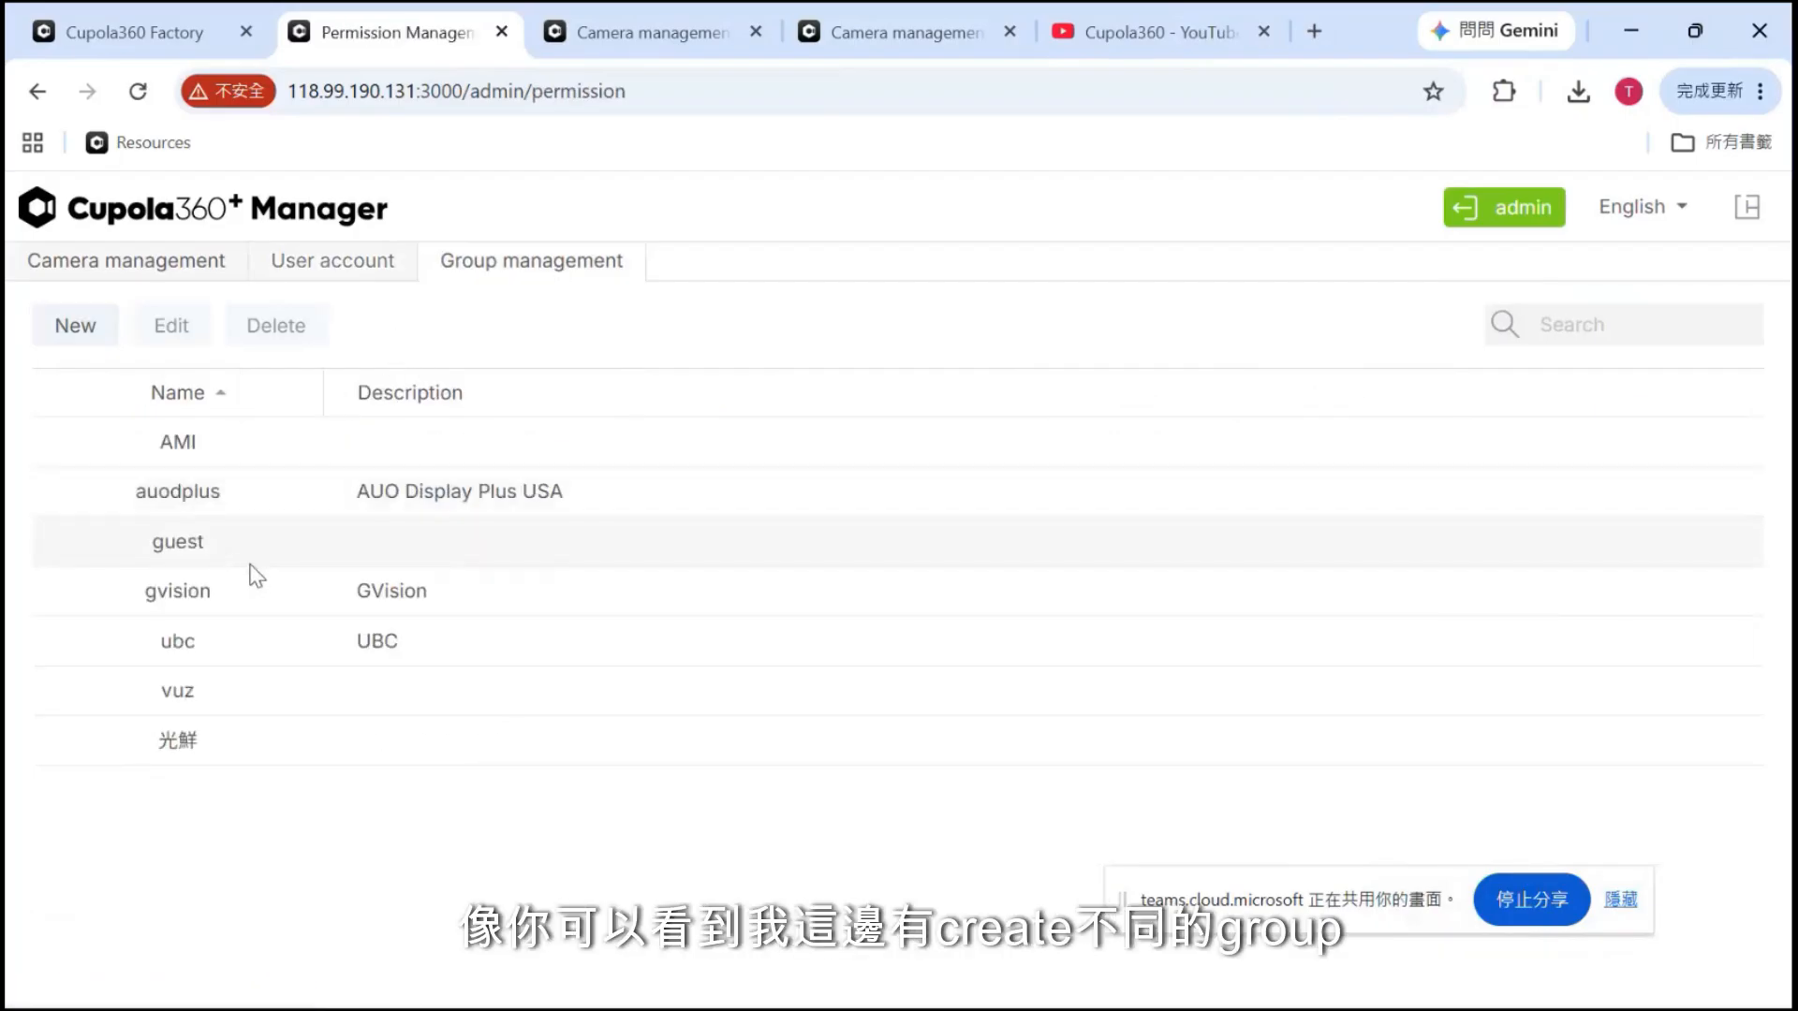
left_click(199, 546)
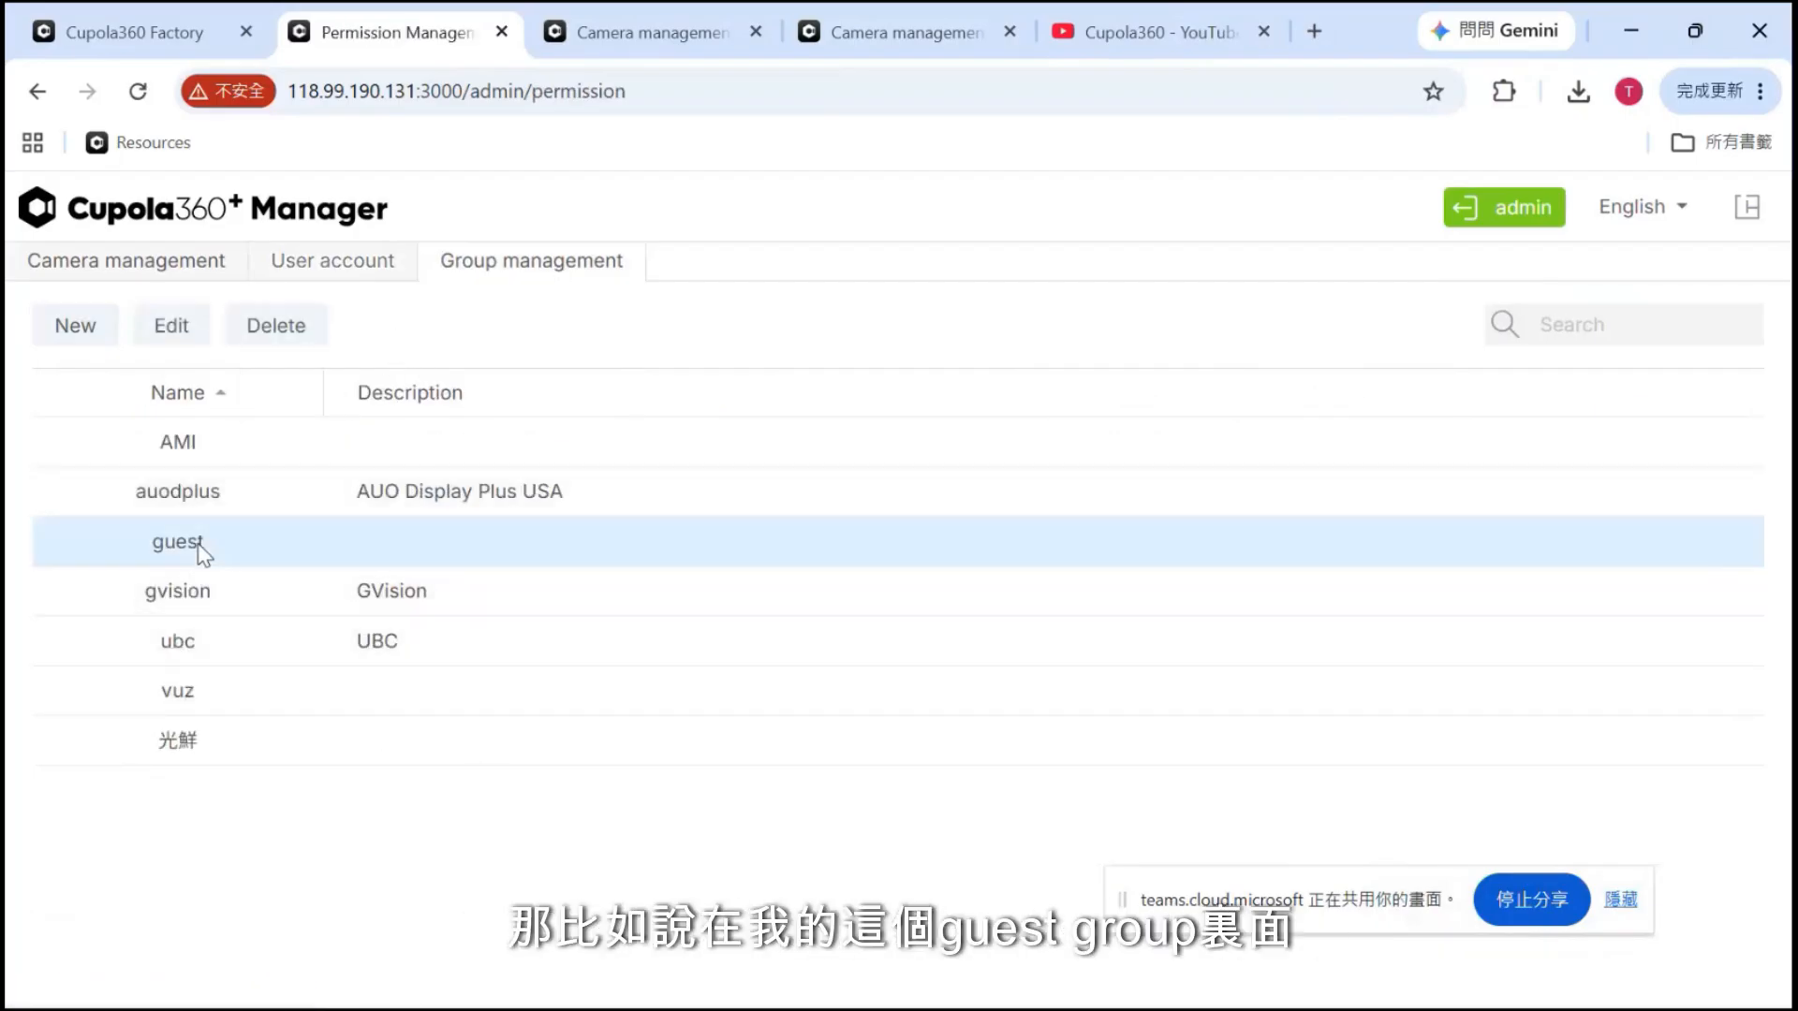
left_click(165, 330)
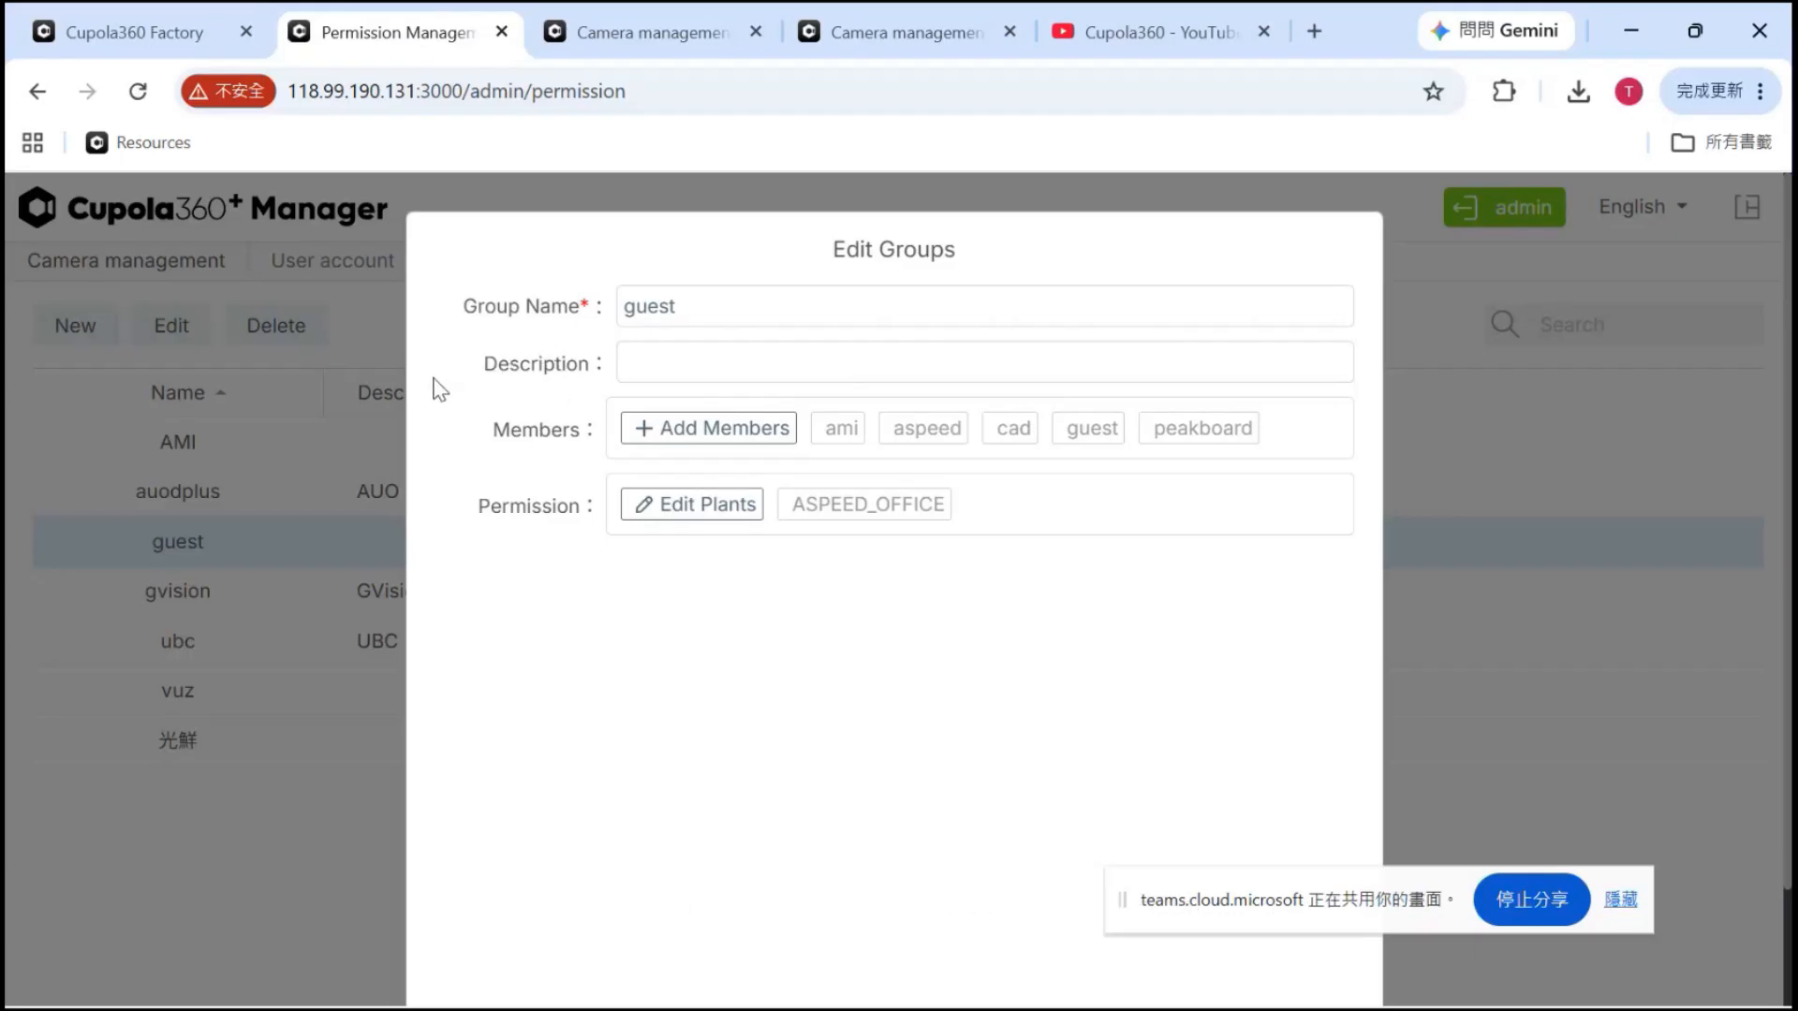
left_click(502, 32)
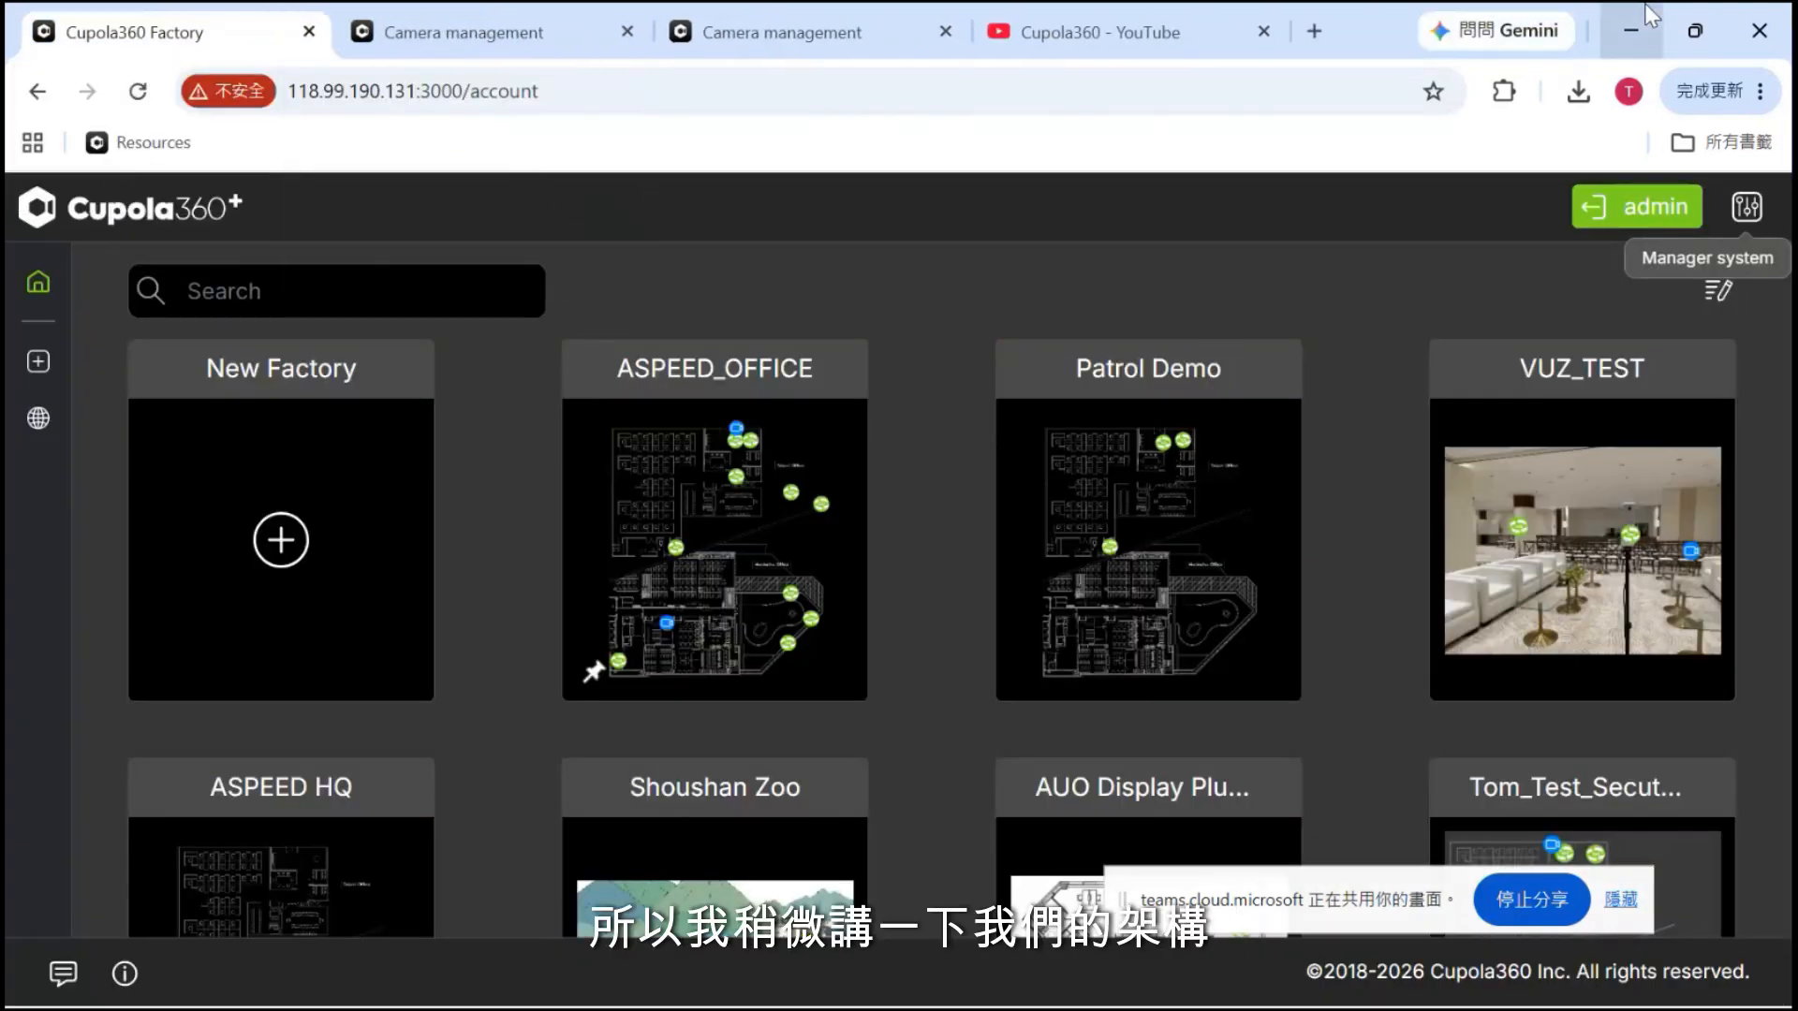
Minimize the browser and close the duplicate Architecture.png image window
left_click(1630, 31)
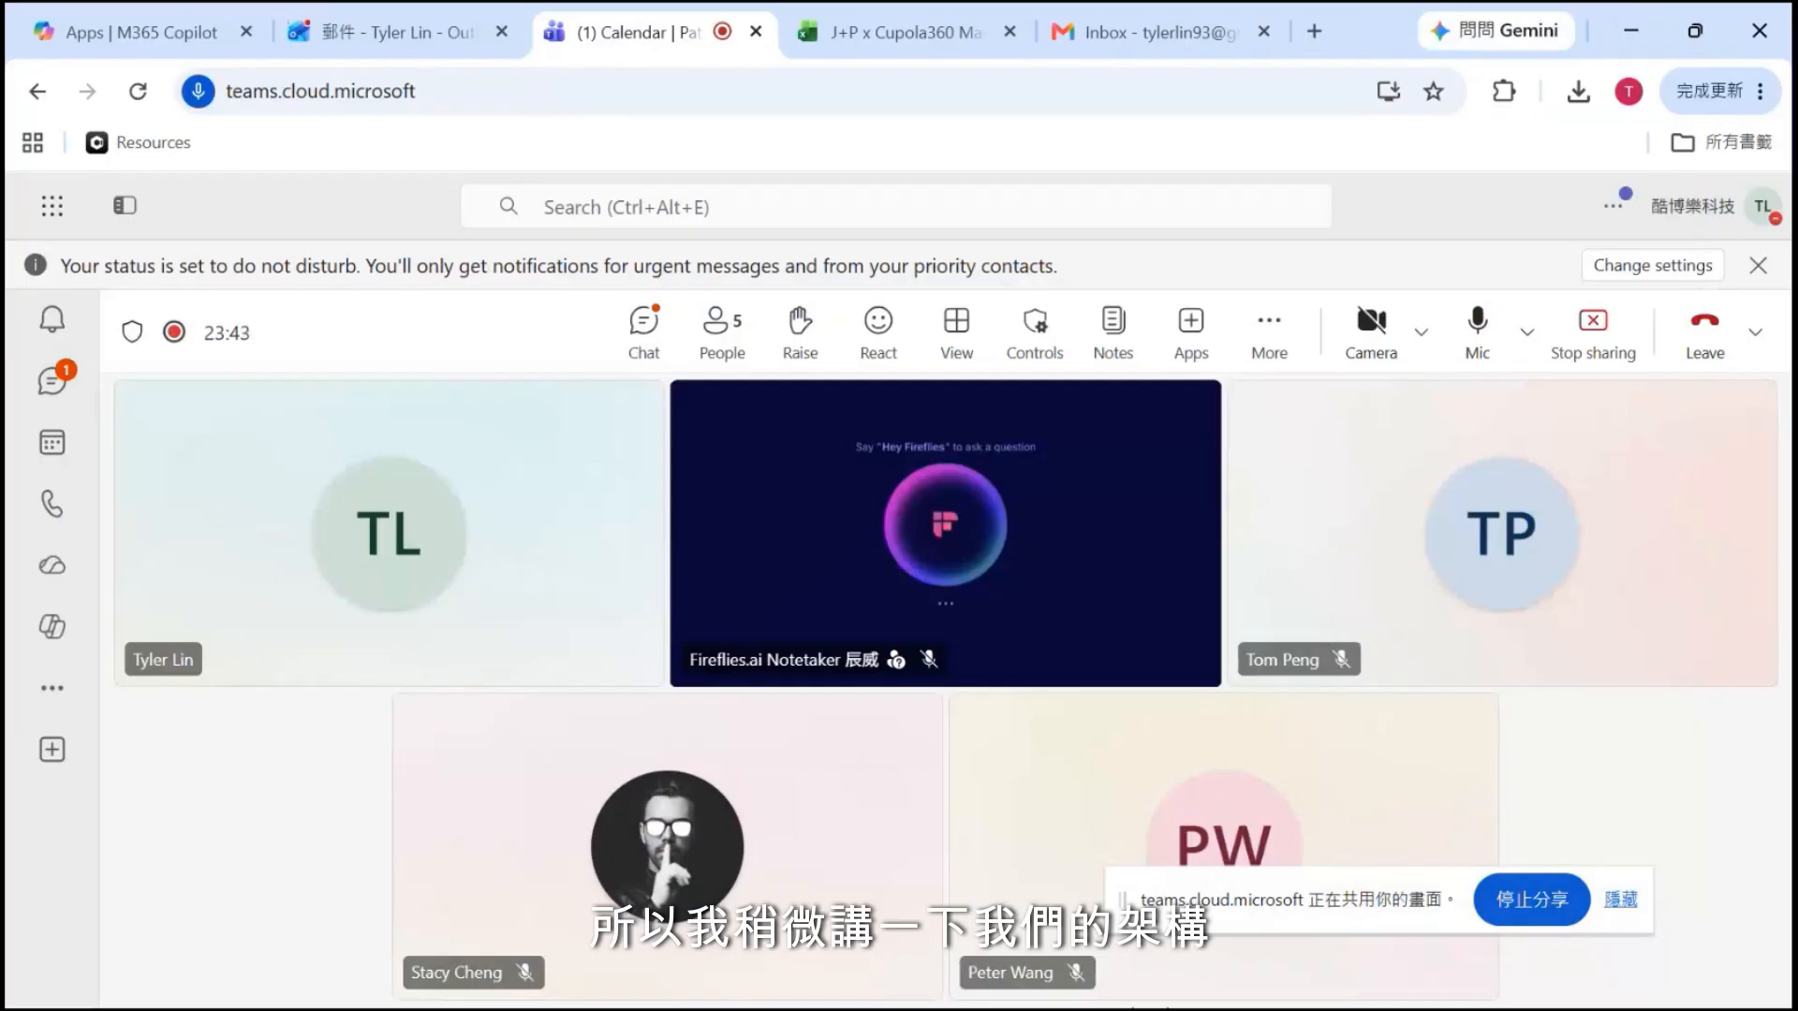
mouse_move(1159, 989)
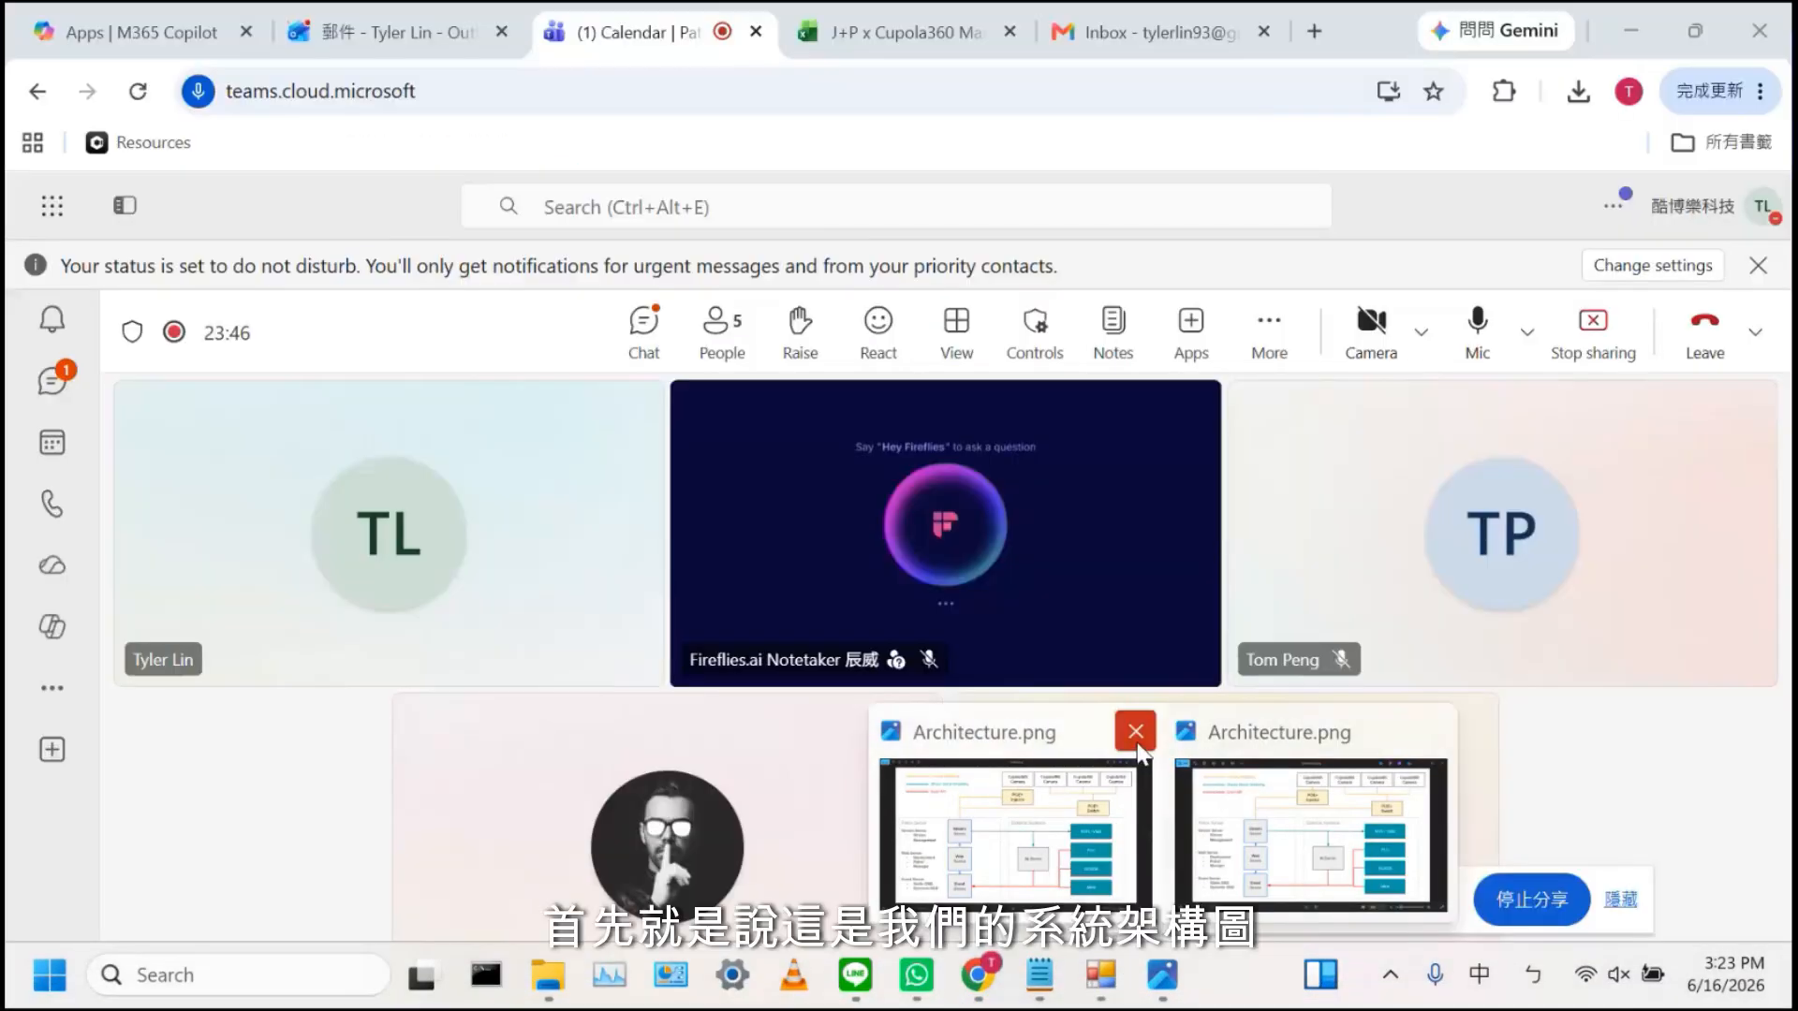
left_click(1133, 732)
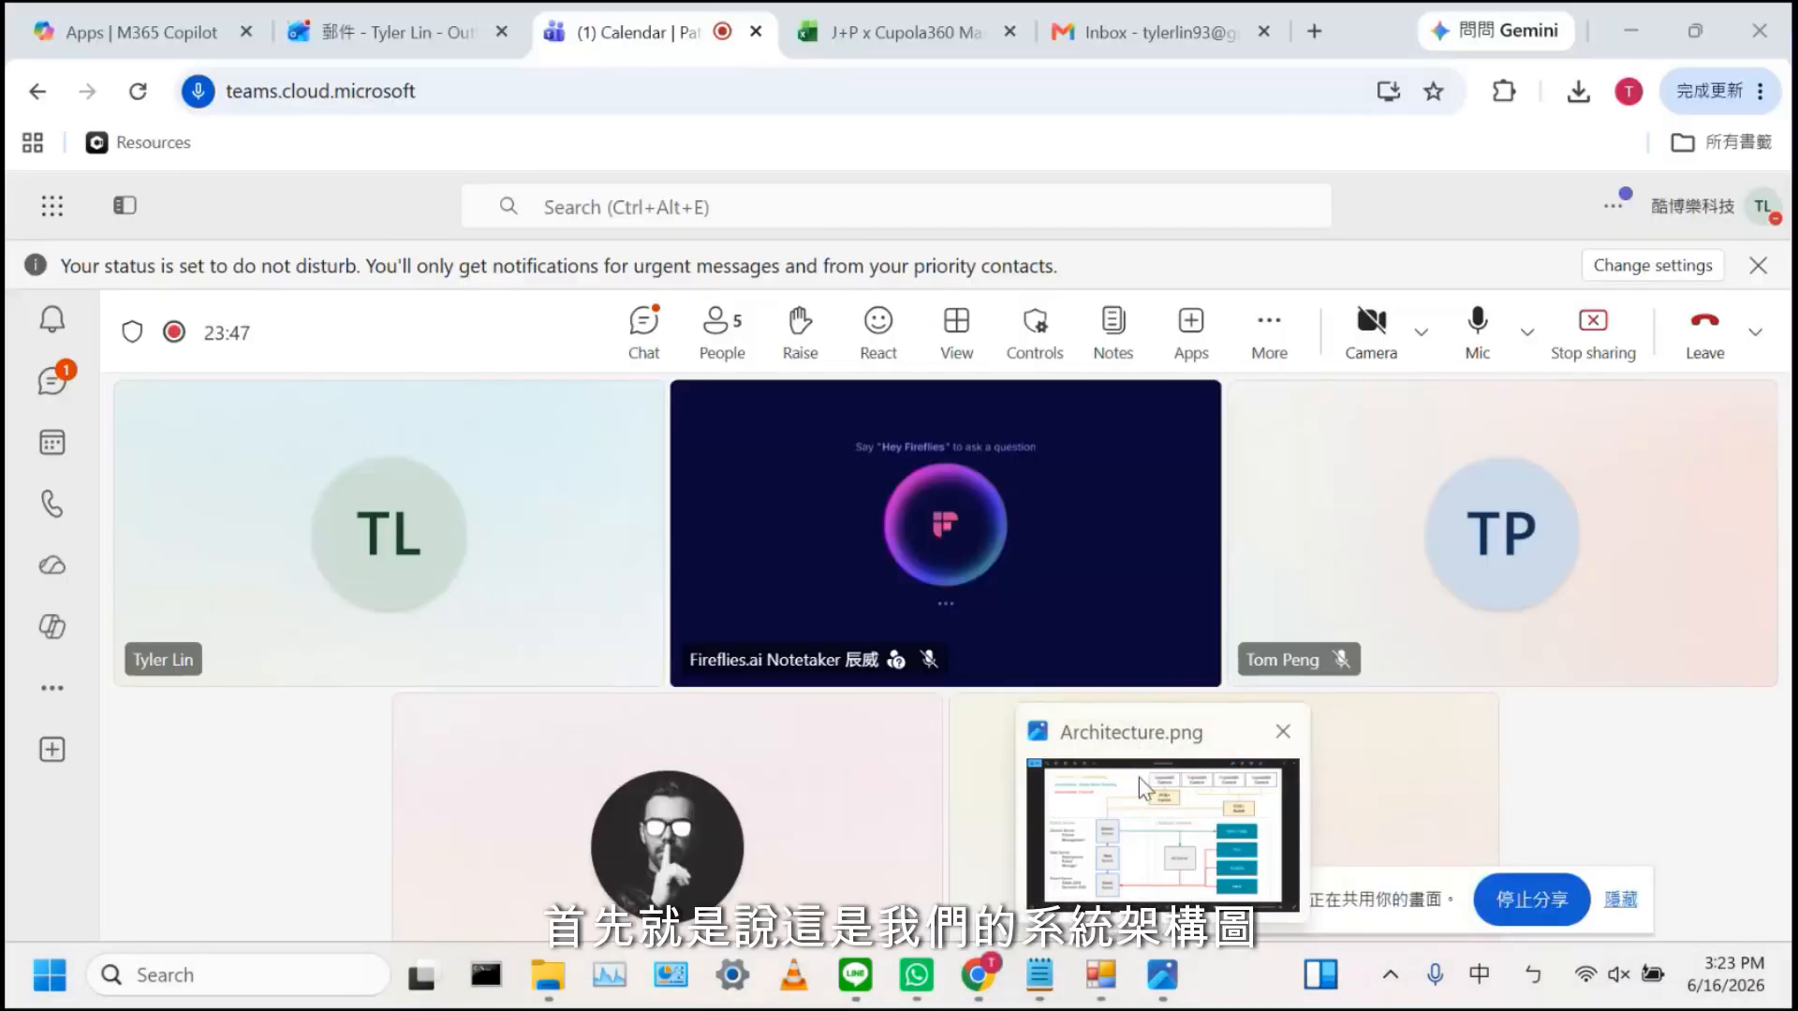
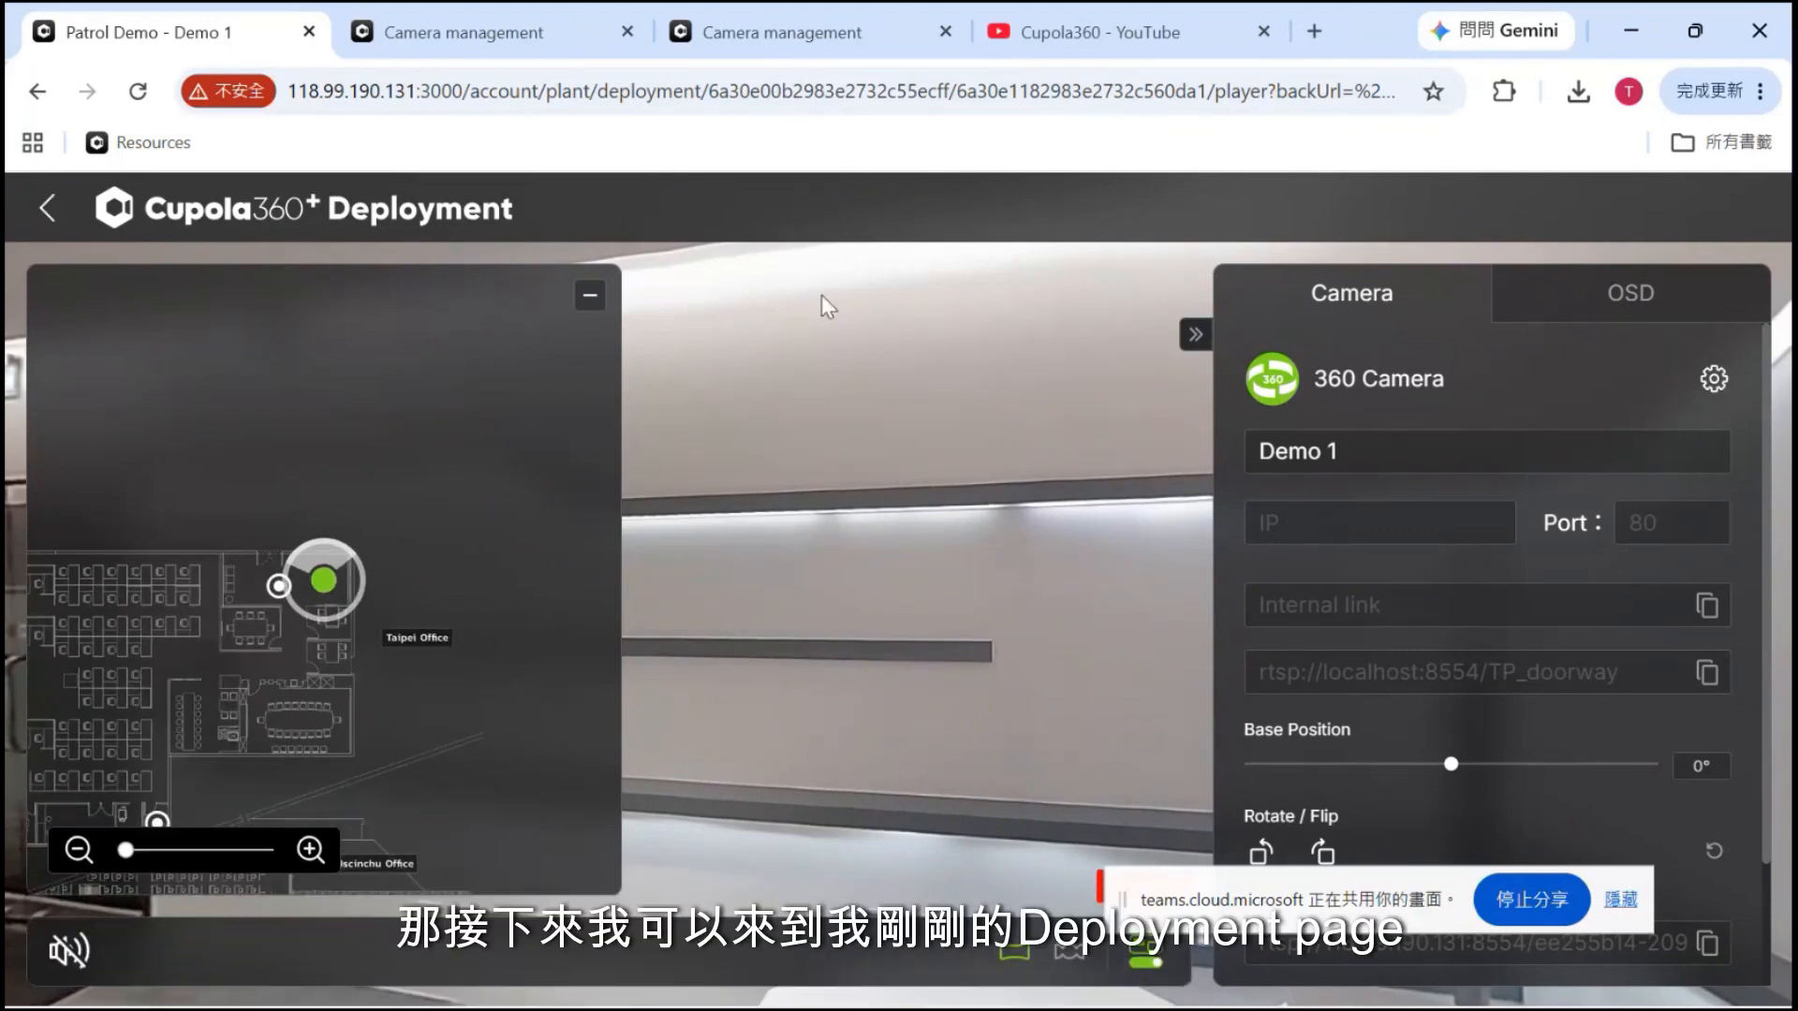
Collapse the map, delete the Demo 1 camera's Sphere OSD event and save
left_click(590, 296)
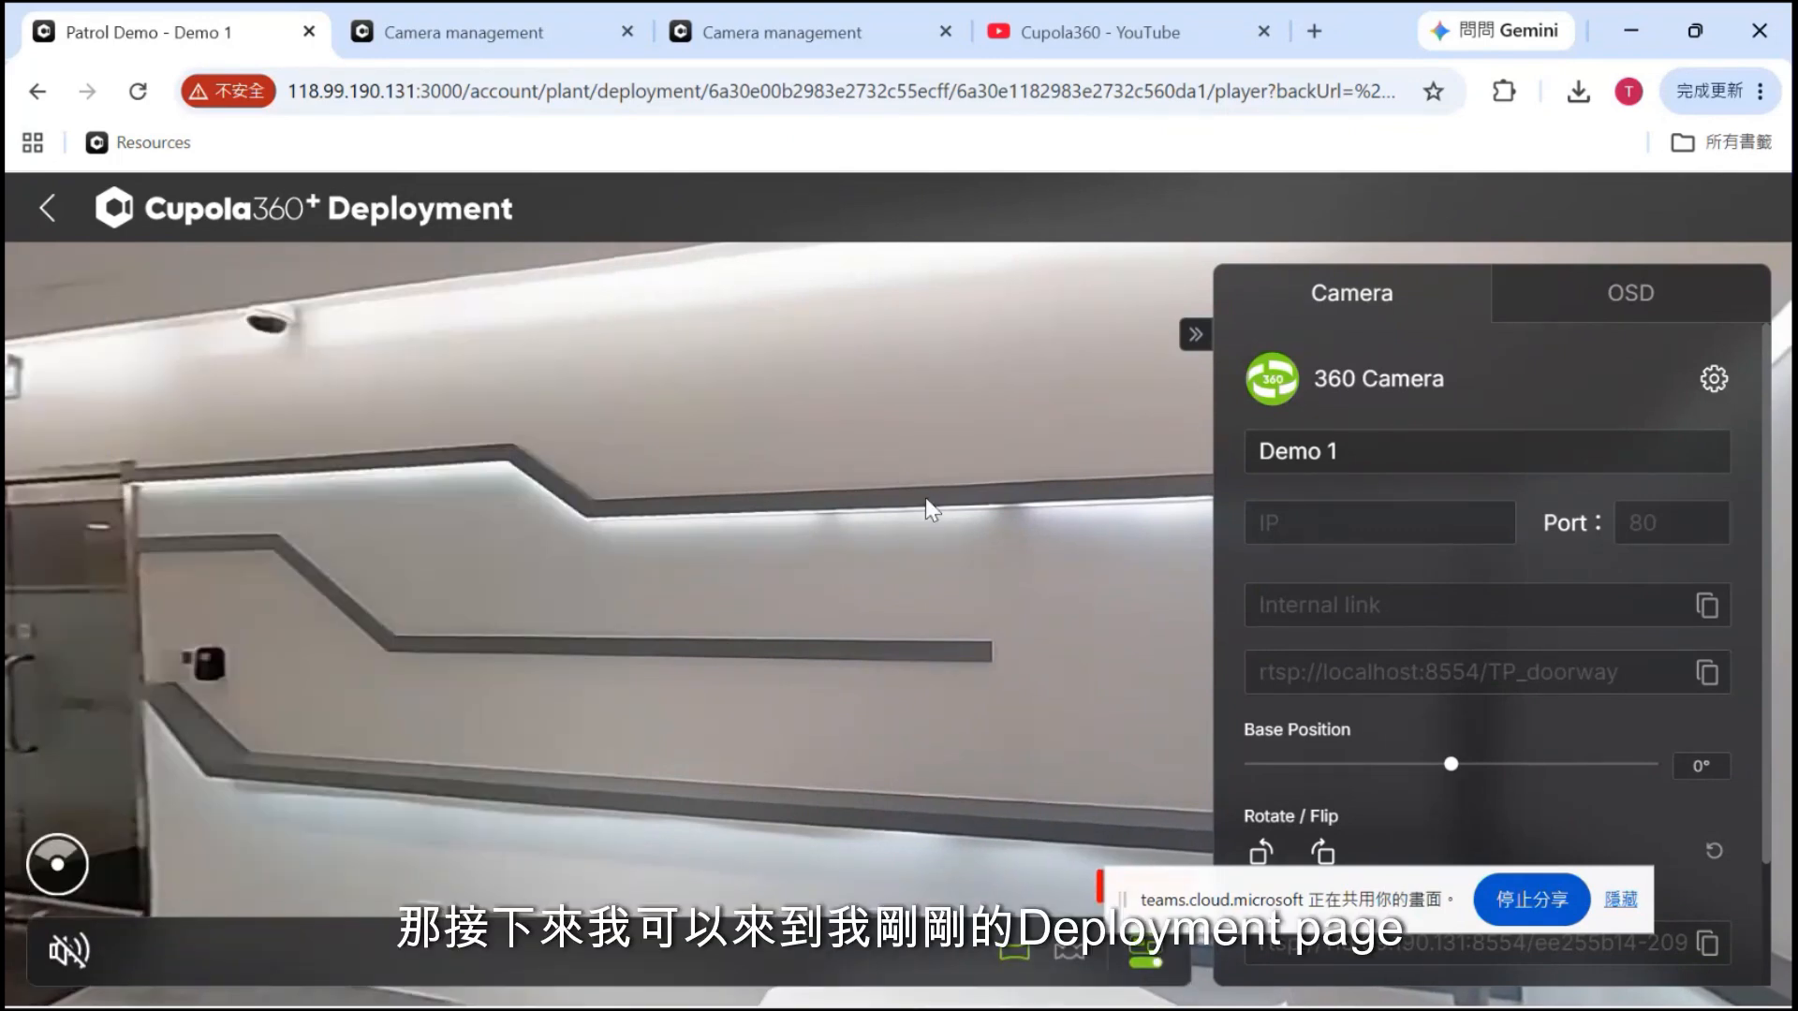
left_click(1714, 281)
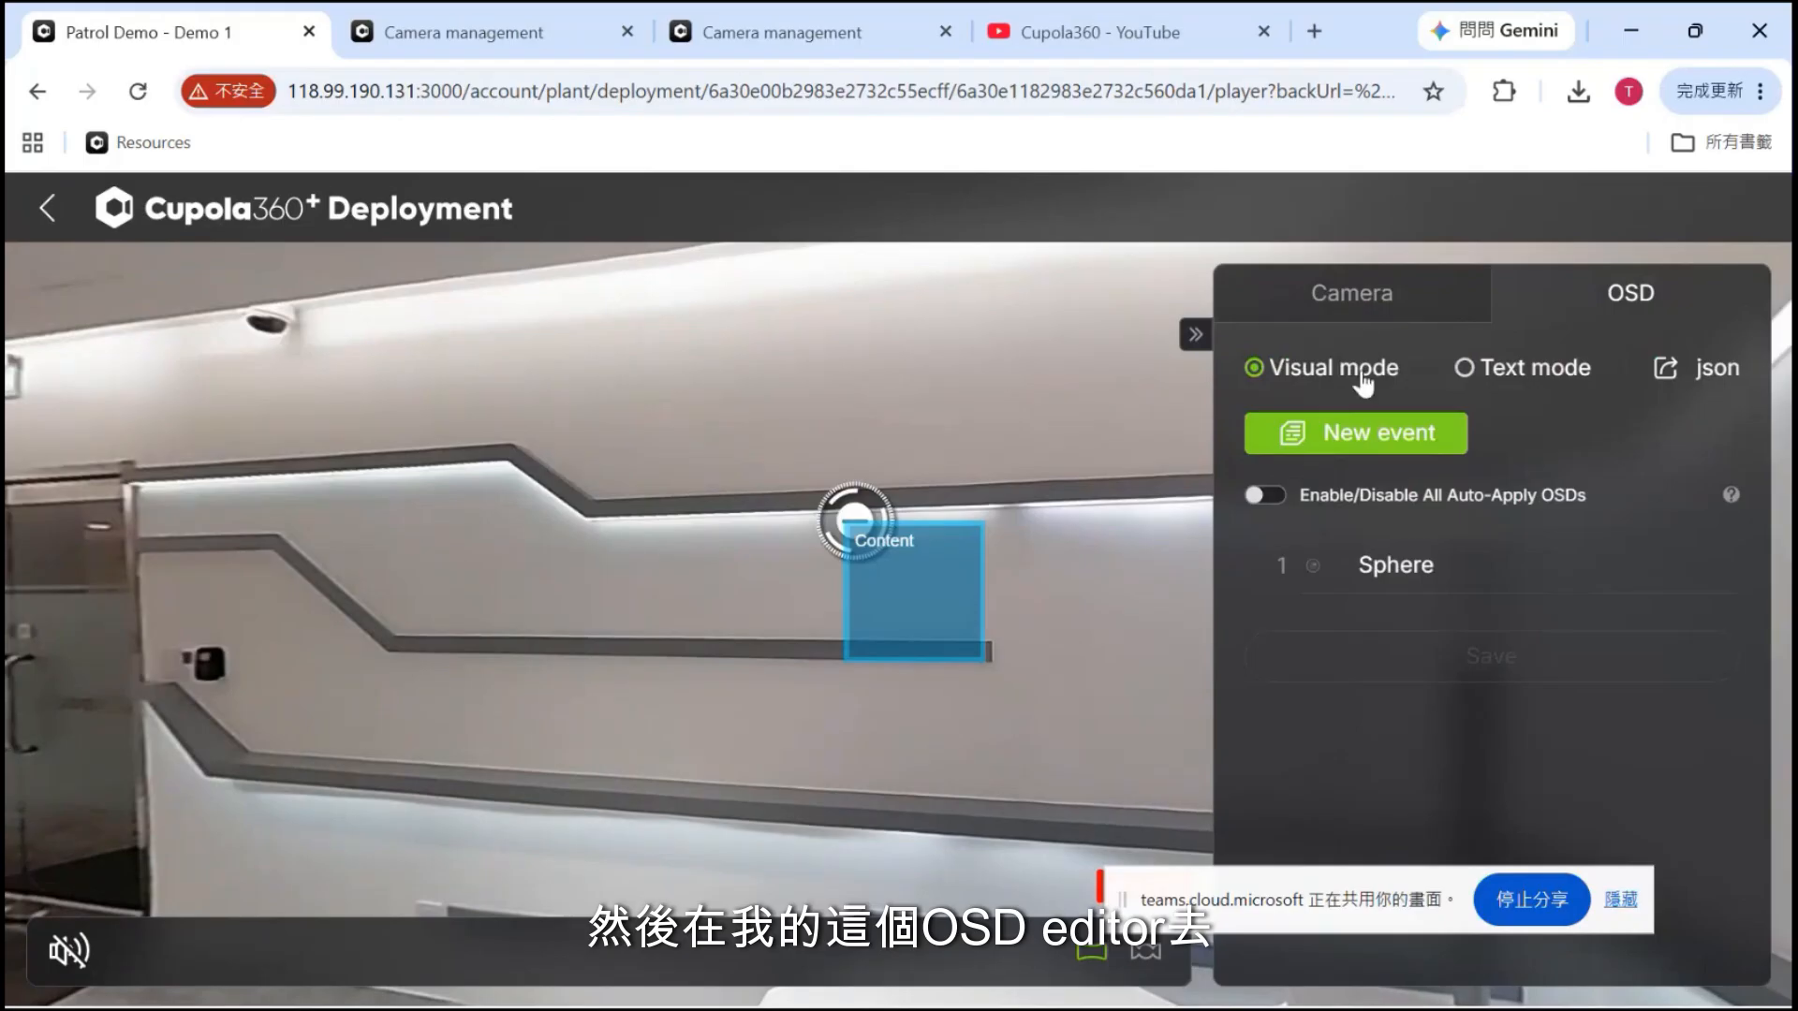
mouse_move(1610, 575)
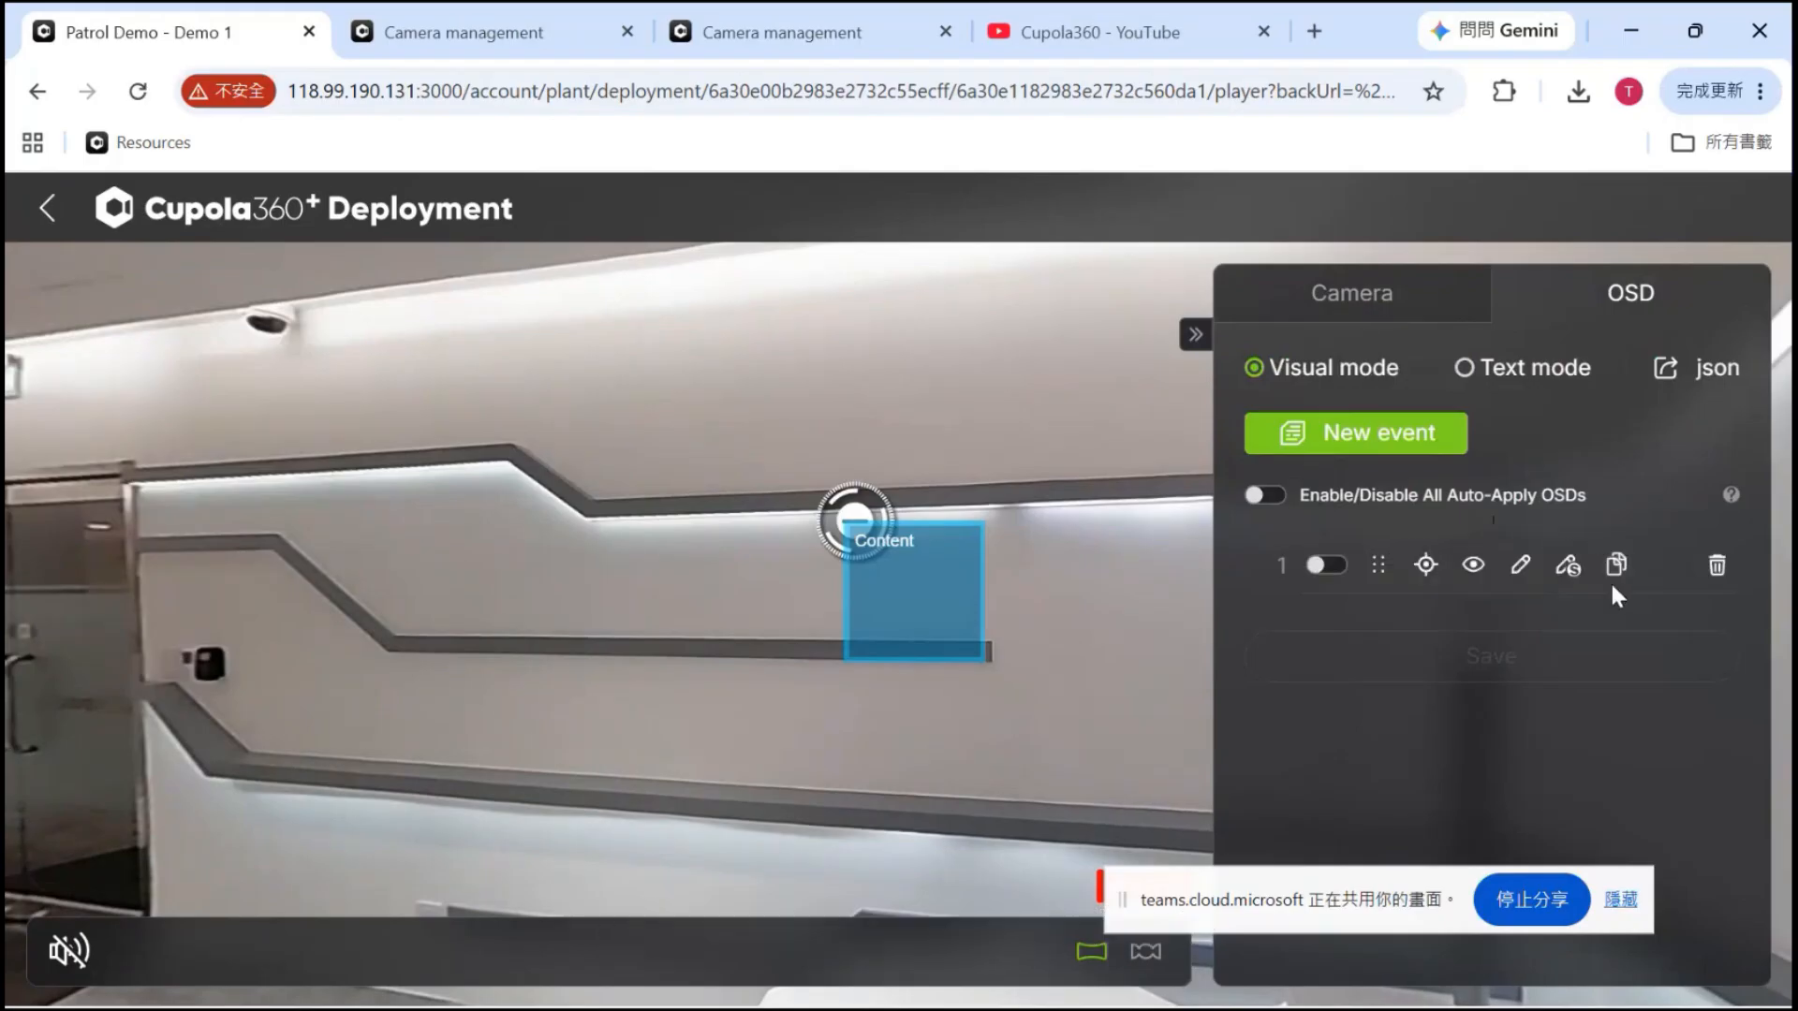
left_click(1720, 564)
left_click(1724, 563)
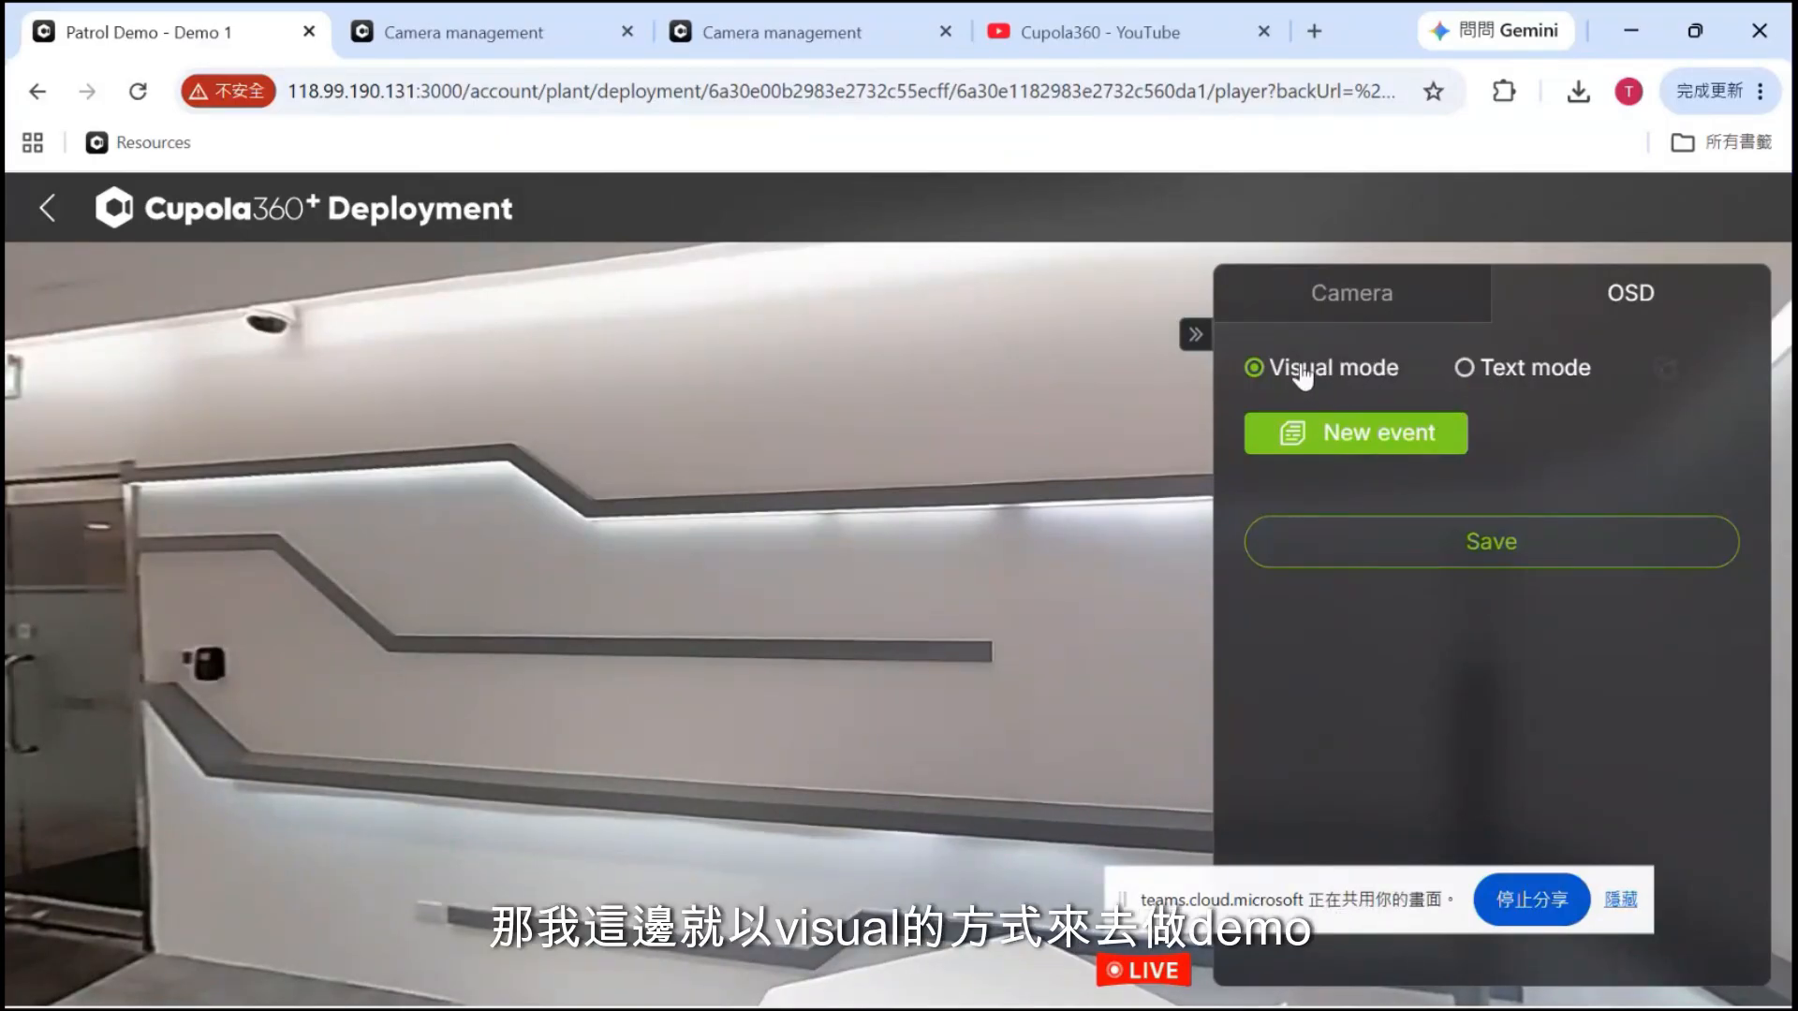
Create a new OSD event with Viewport bounds and move its Content box top-left
left_click(1347, 438)
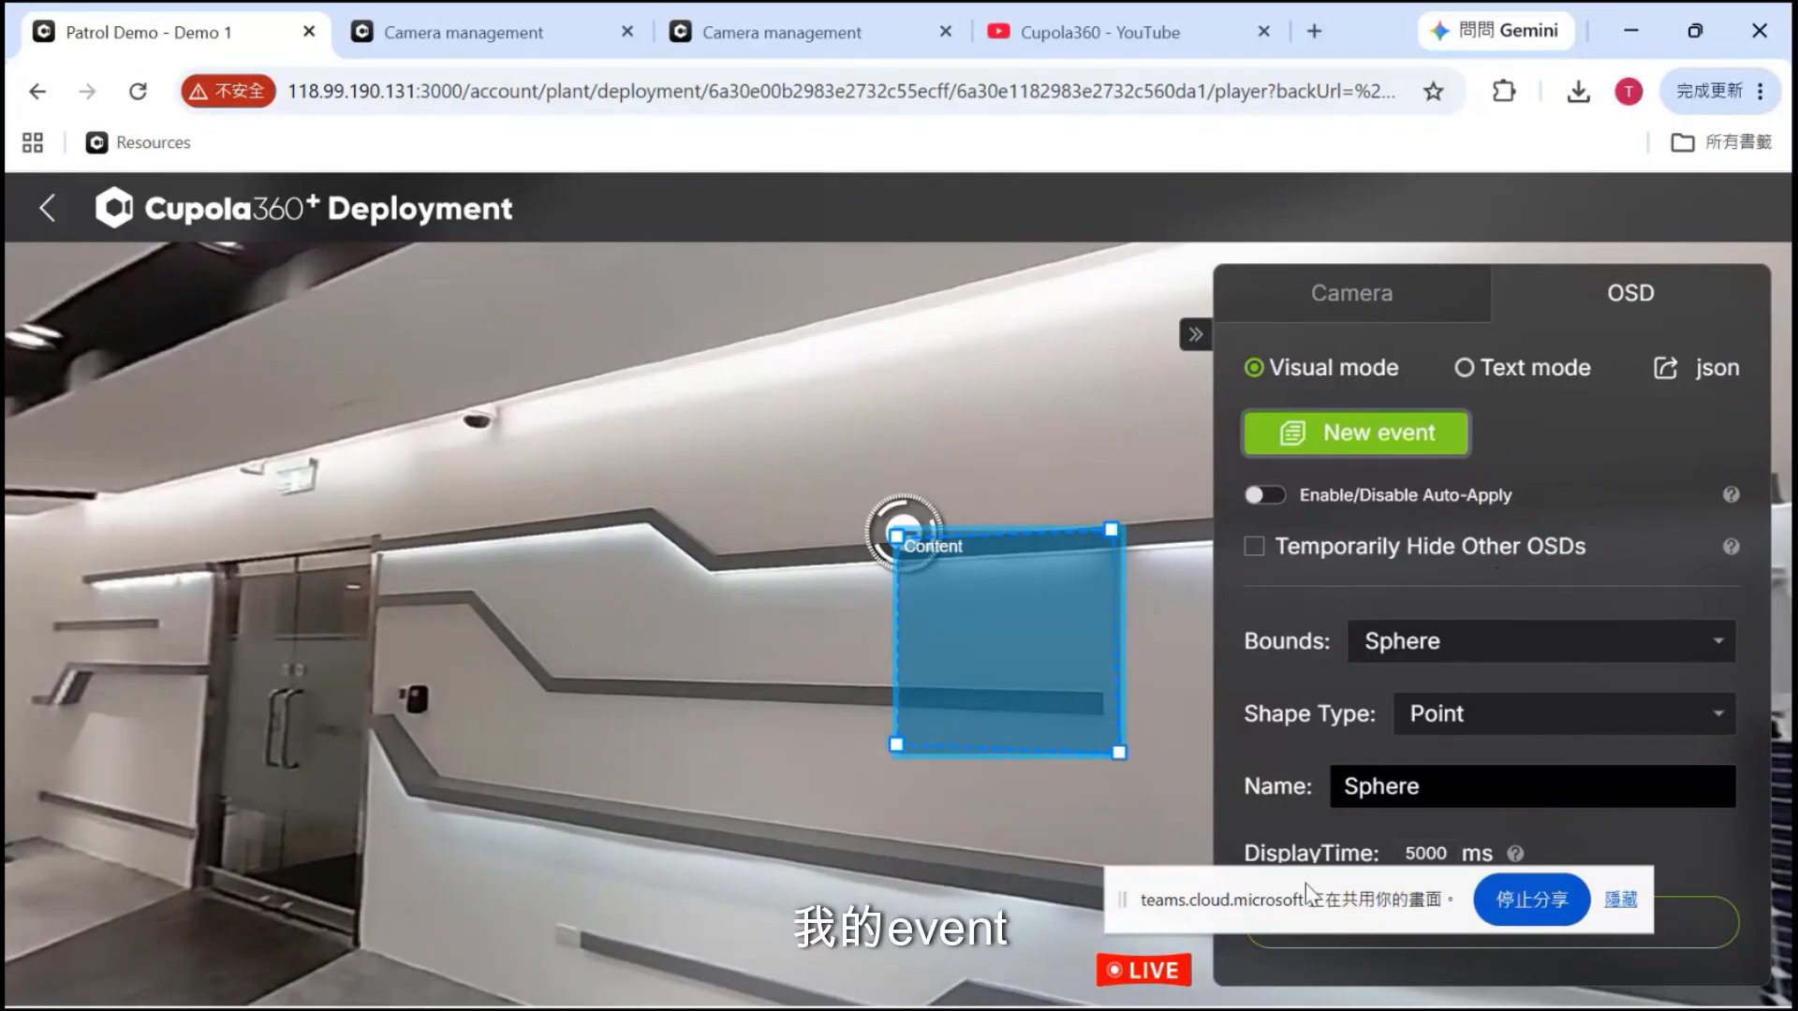
left_click_drag(1126, 907, 1498, 998)
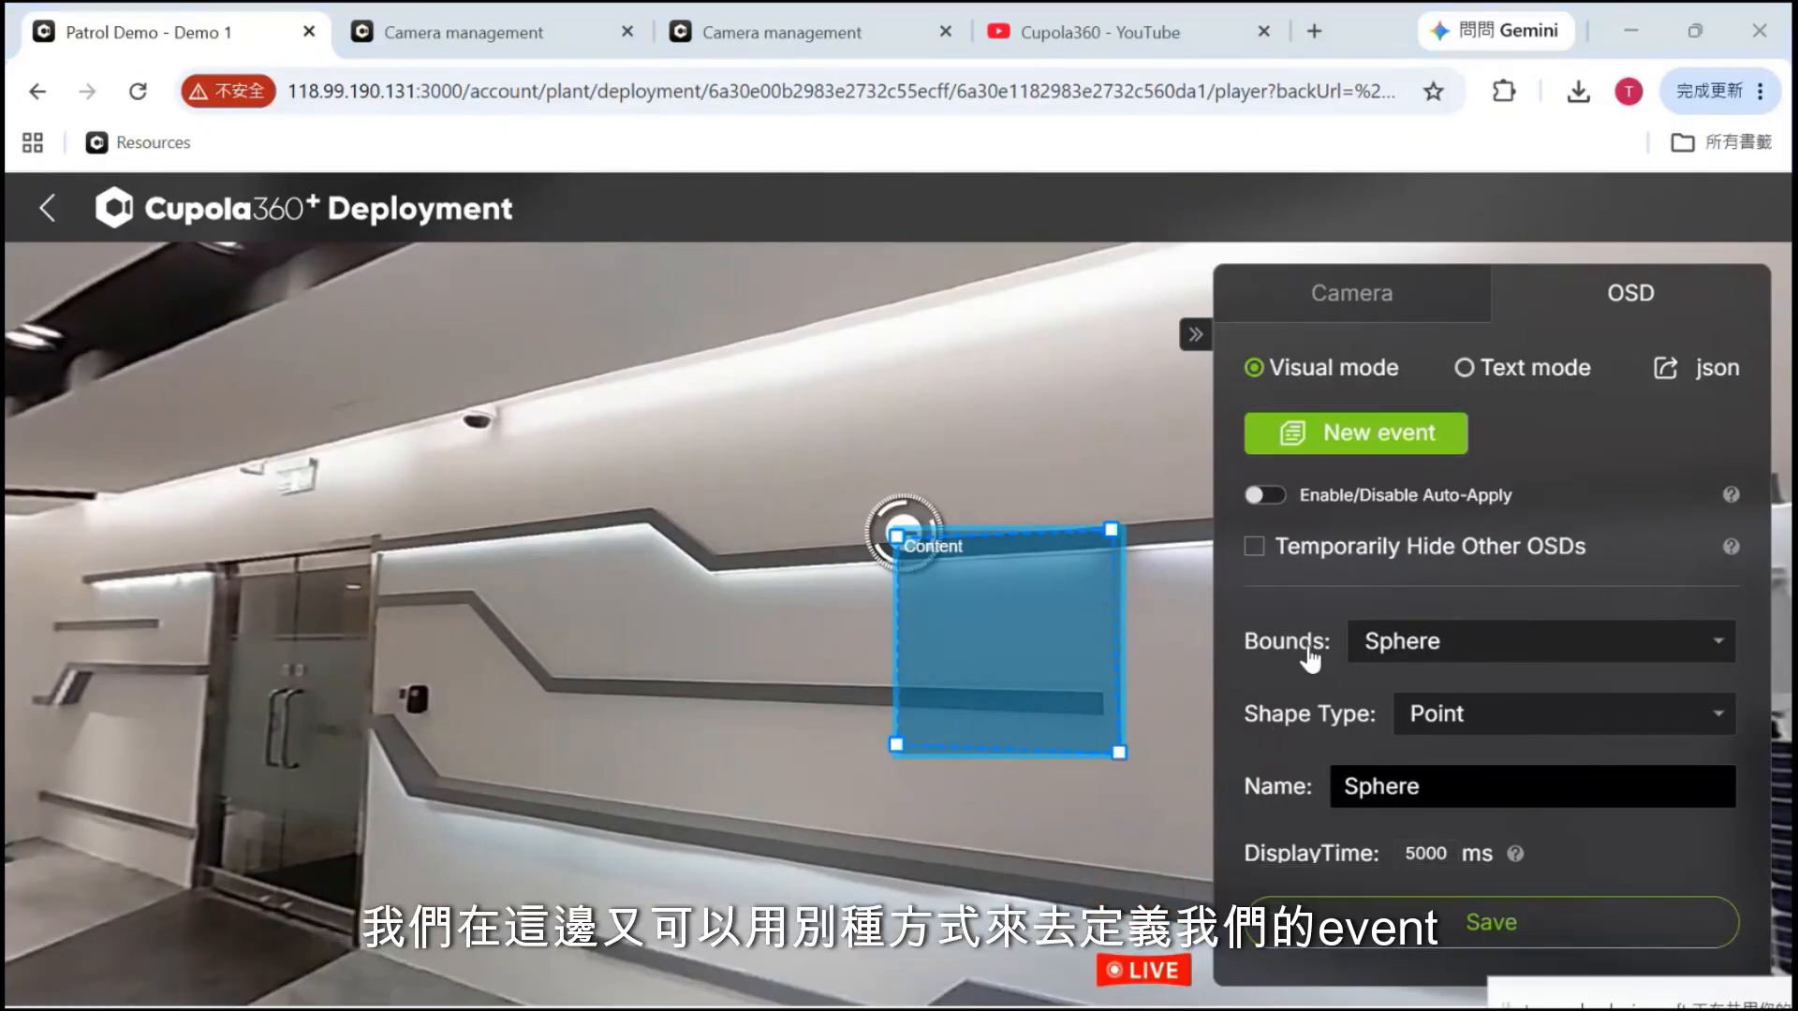
left_click(1477, 647)
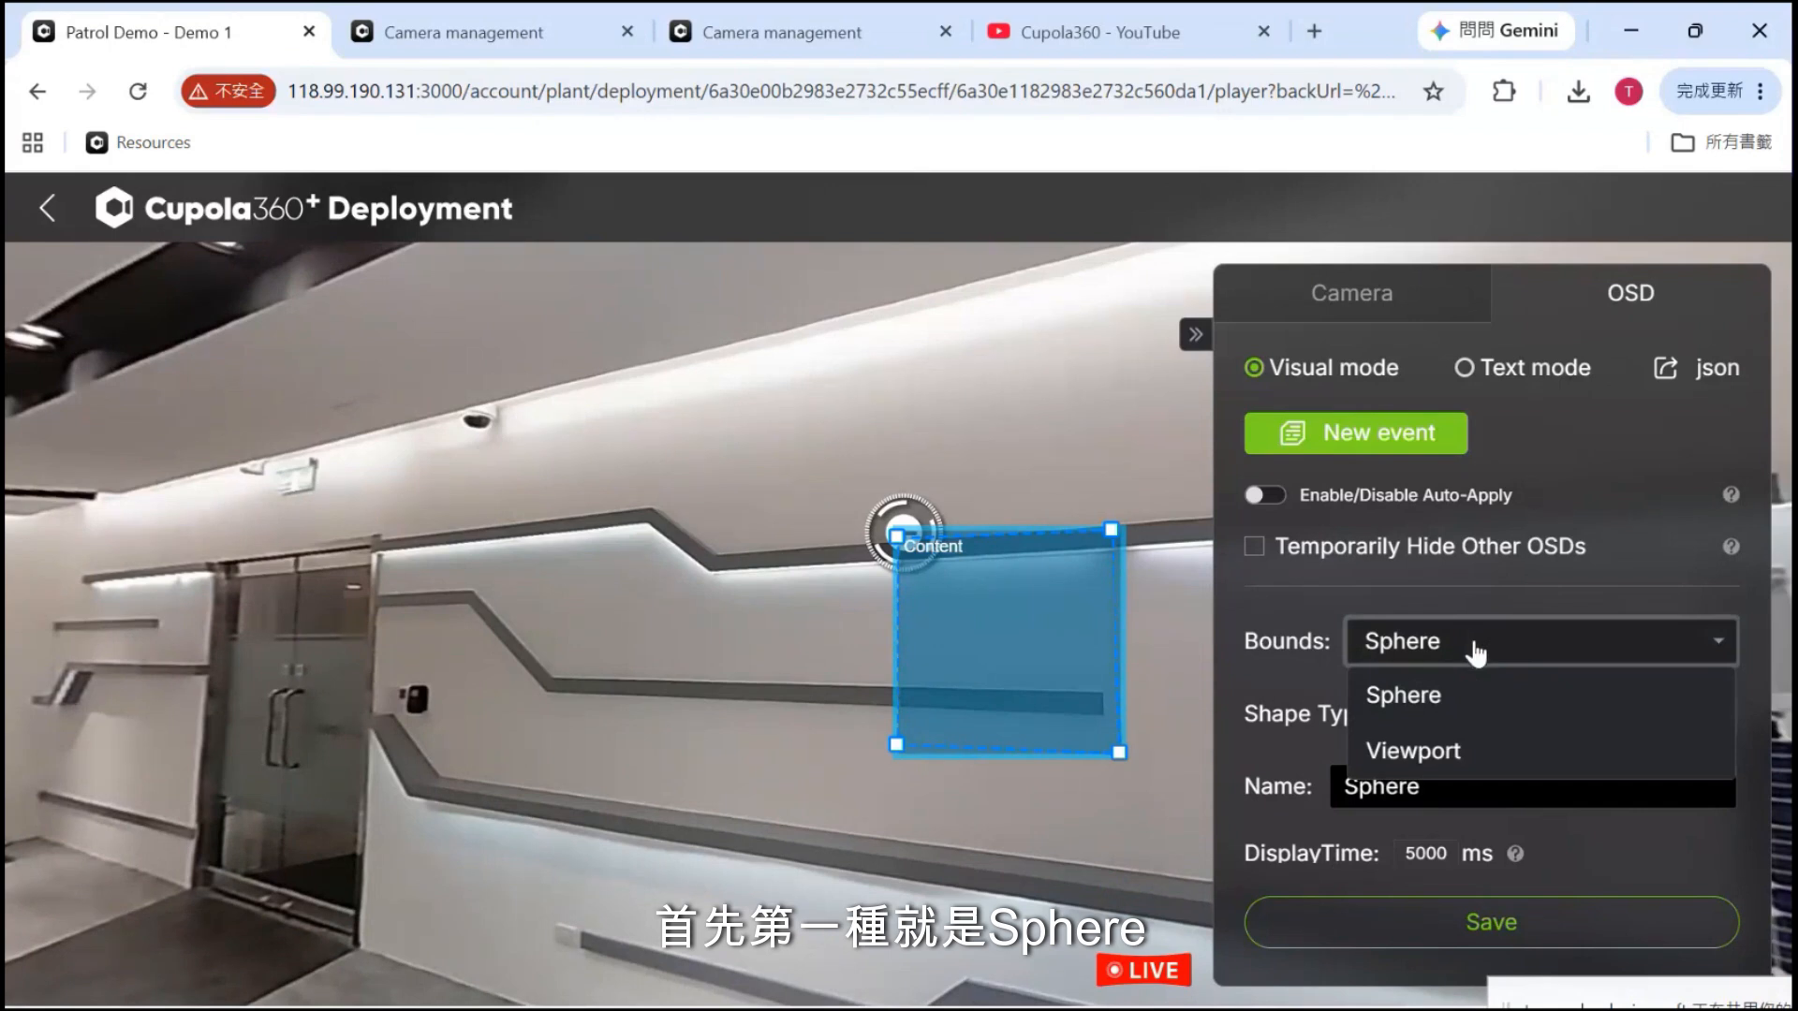
left_click(1409, 754)
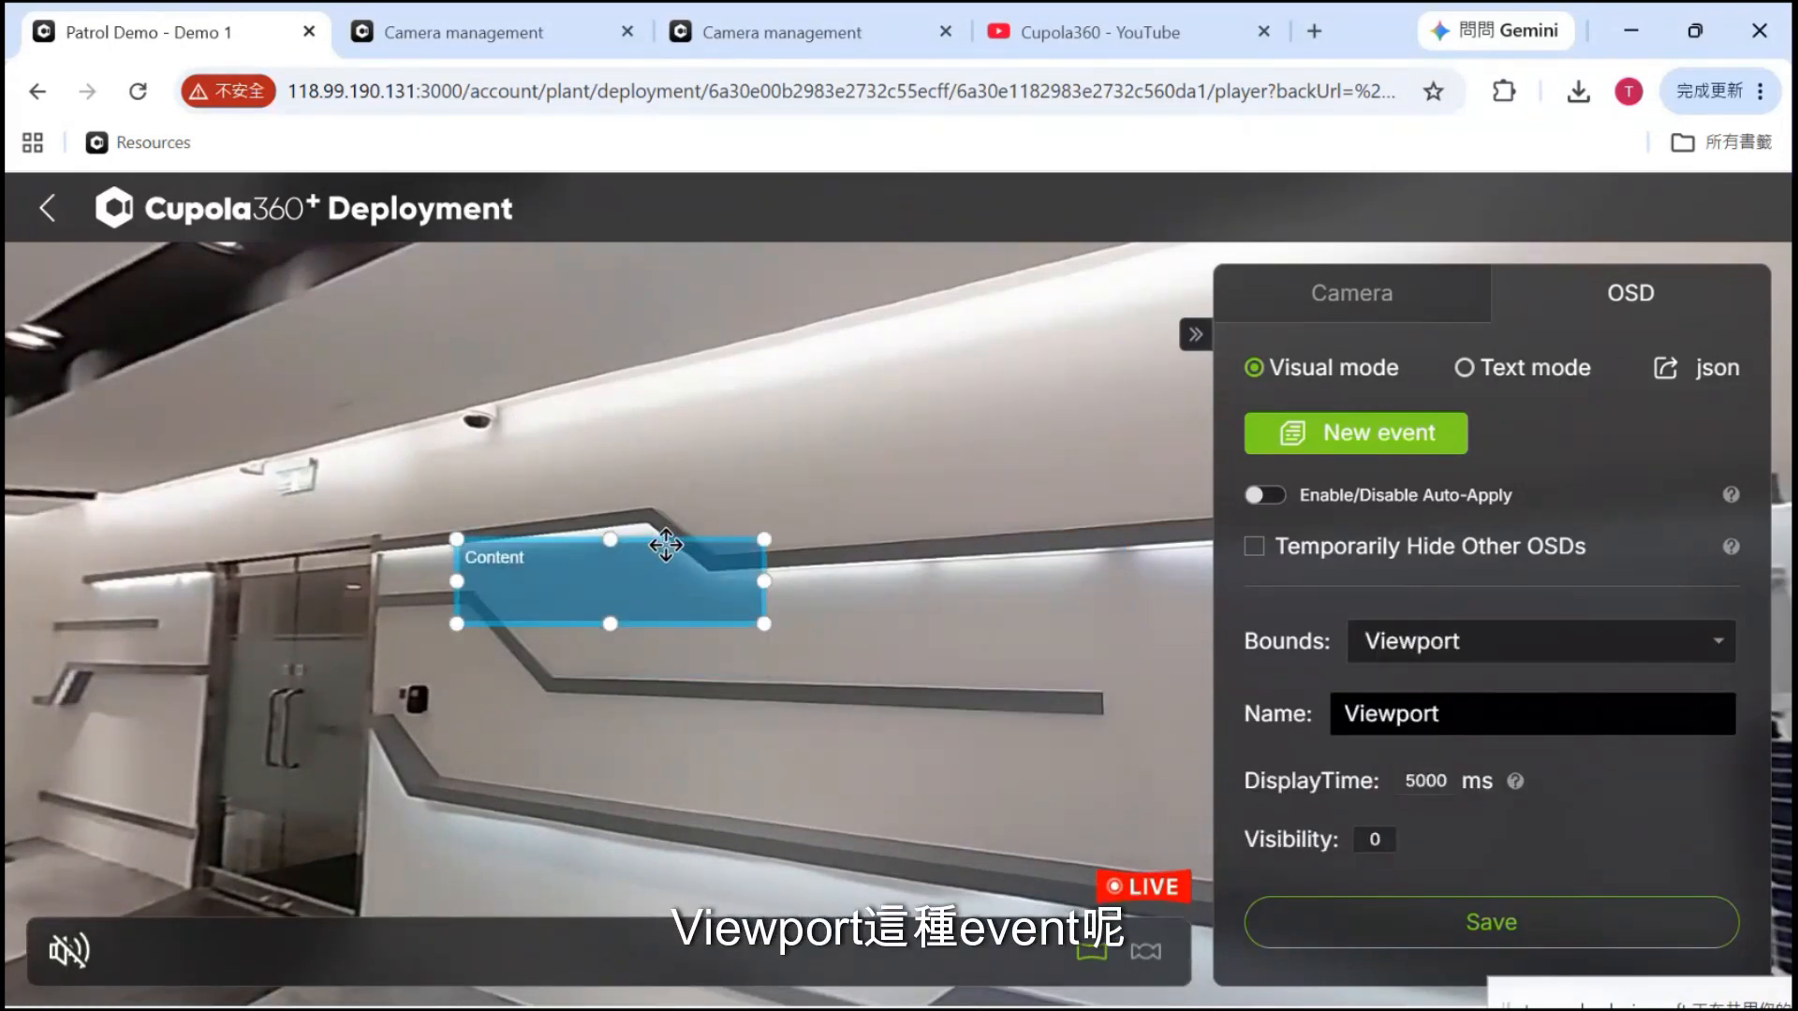
left_click_drag(576, 548, 245, 249)
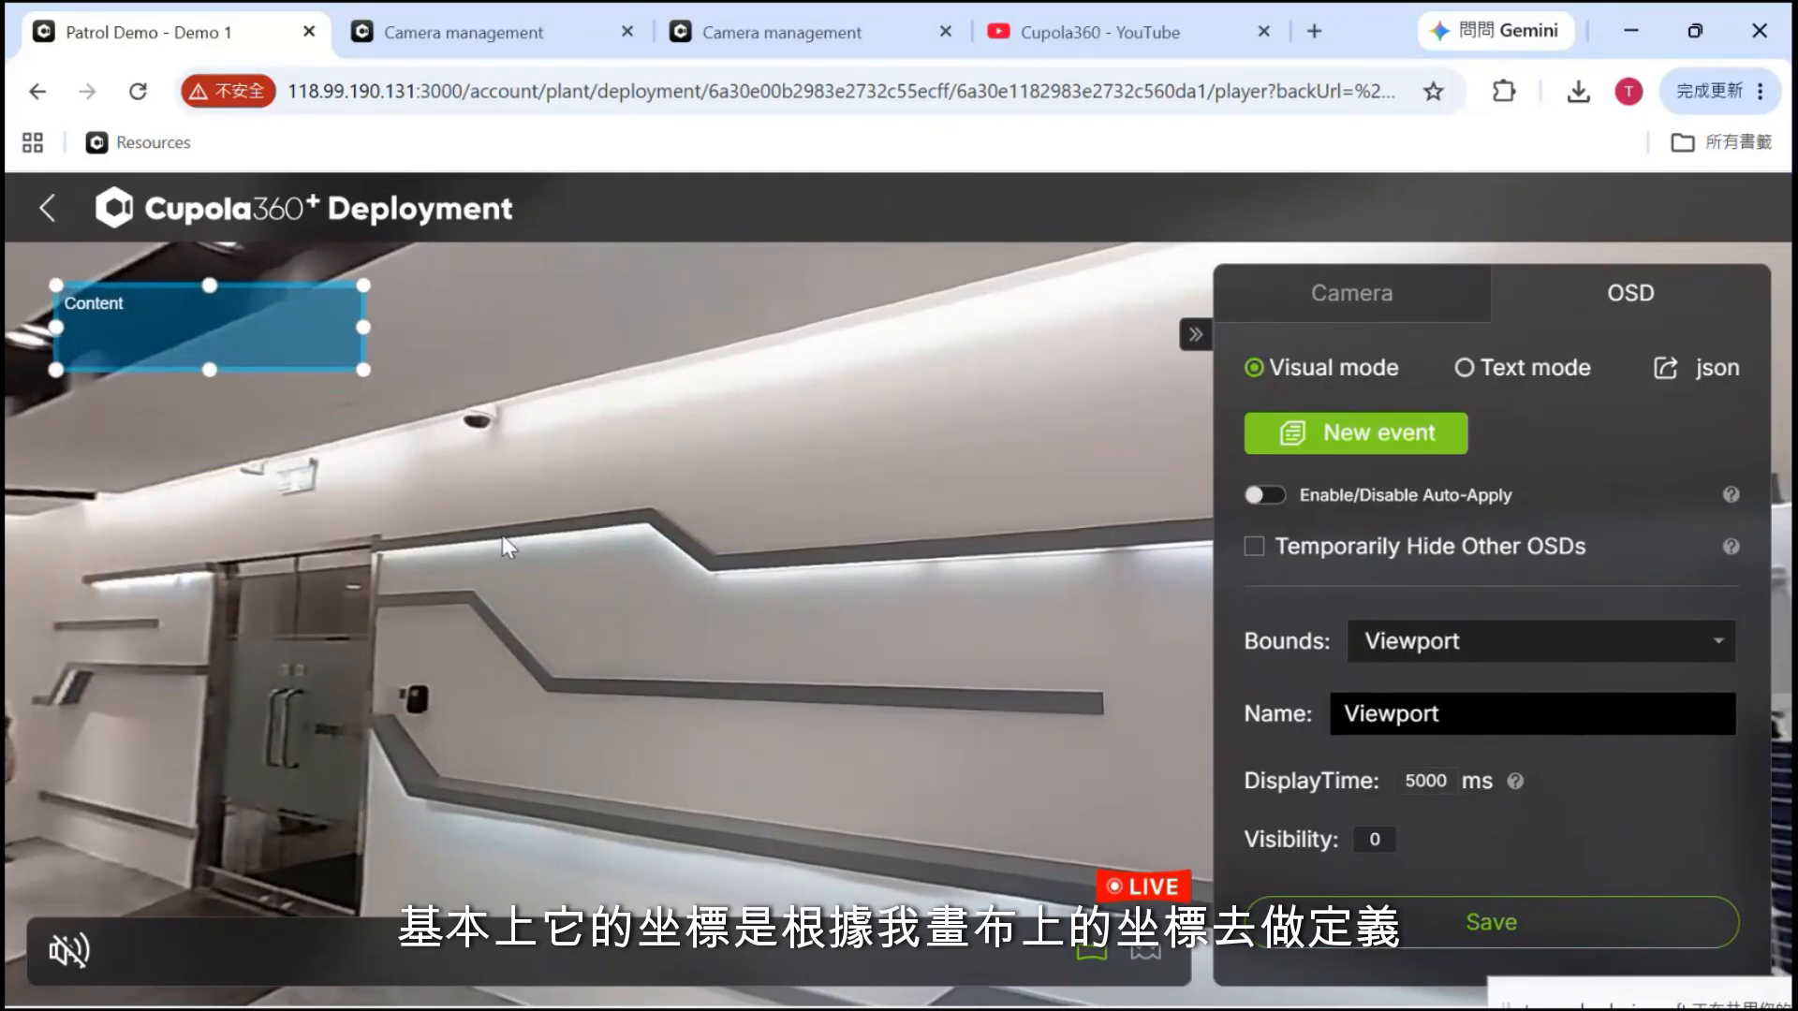
left_click_drag(837, 657, 687, 659)
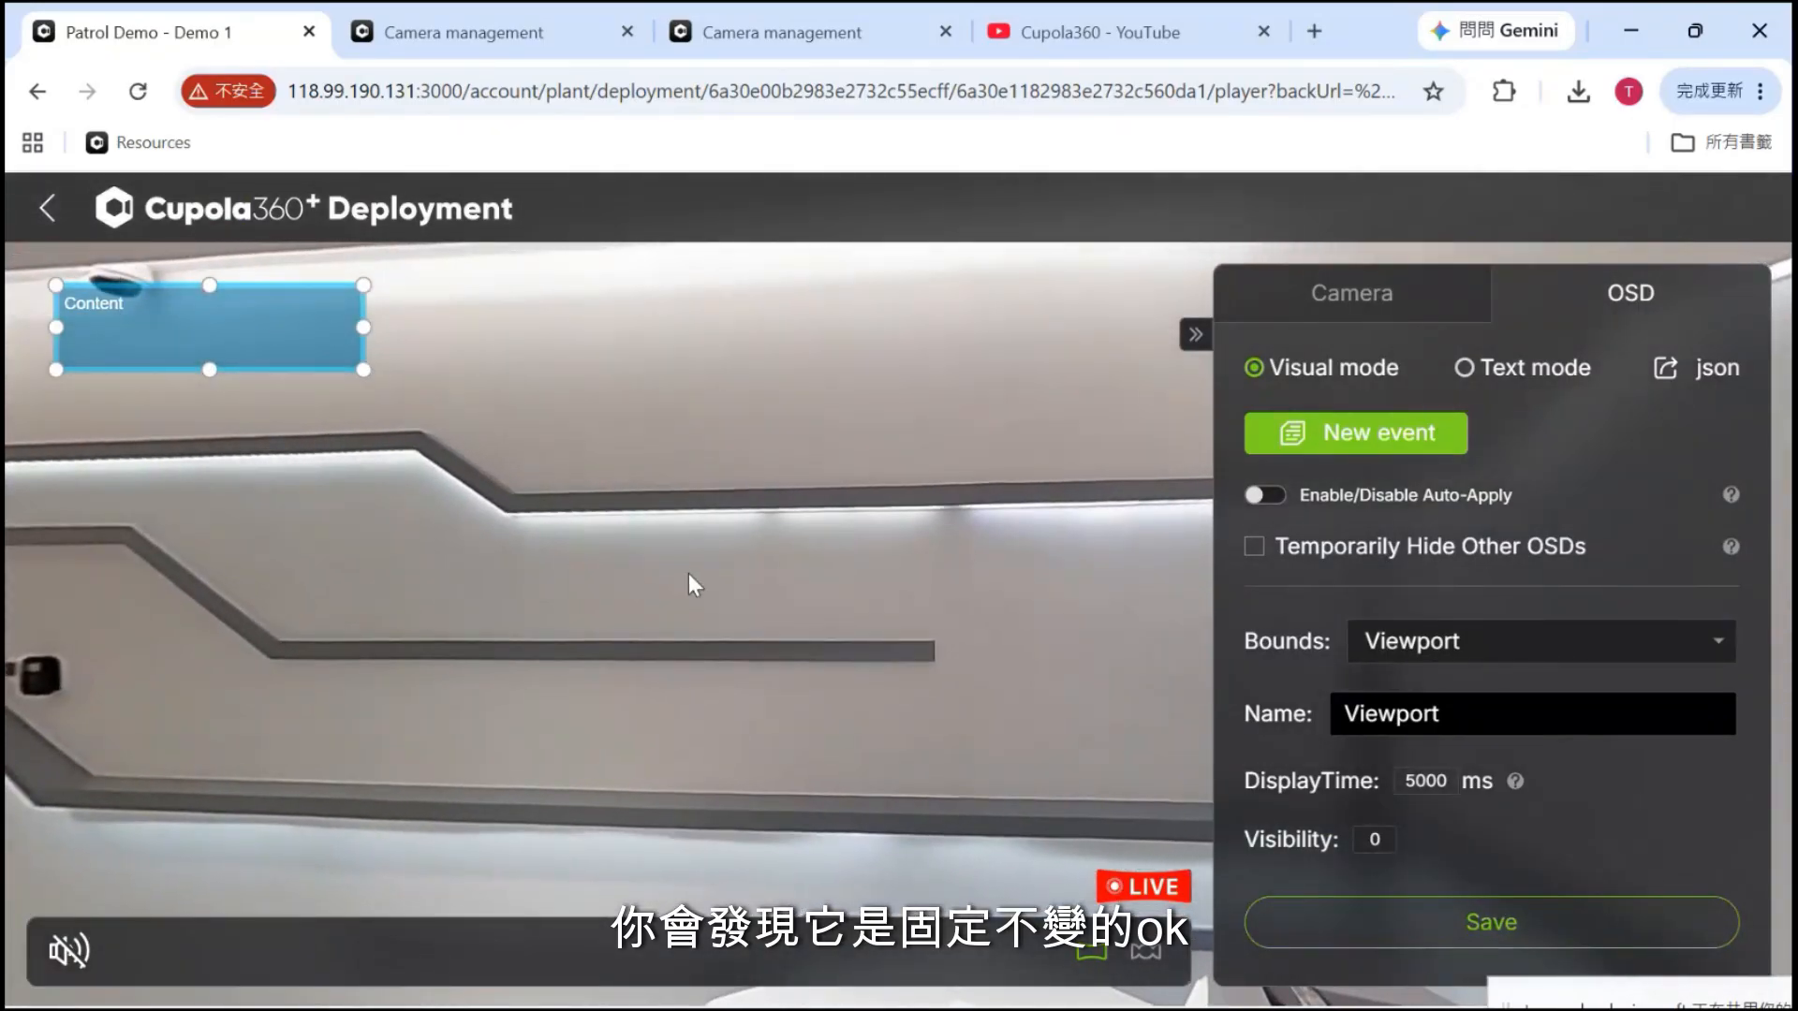
Switch the event bounds back to Sphere and check the box stays on the wall
left_click(1430, 646)
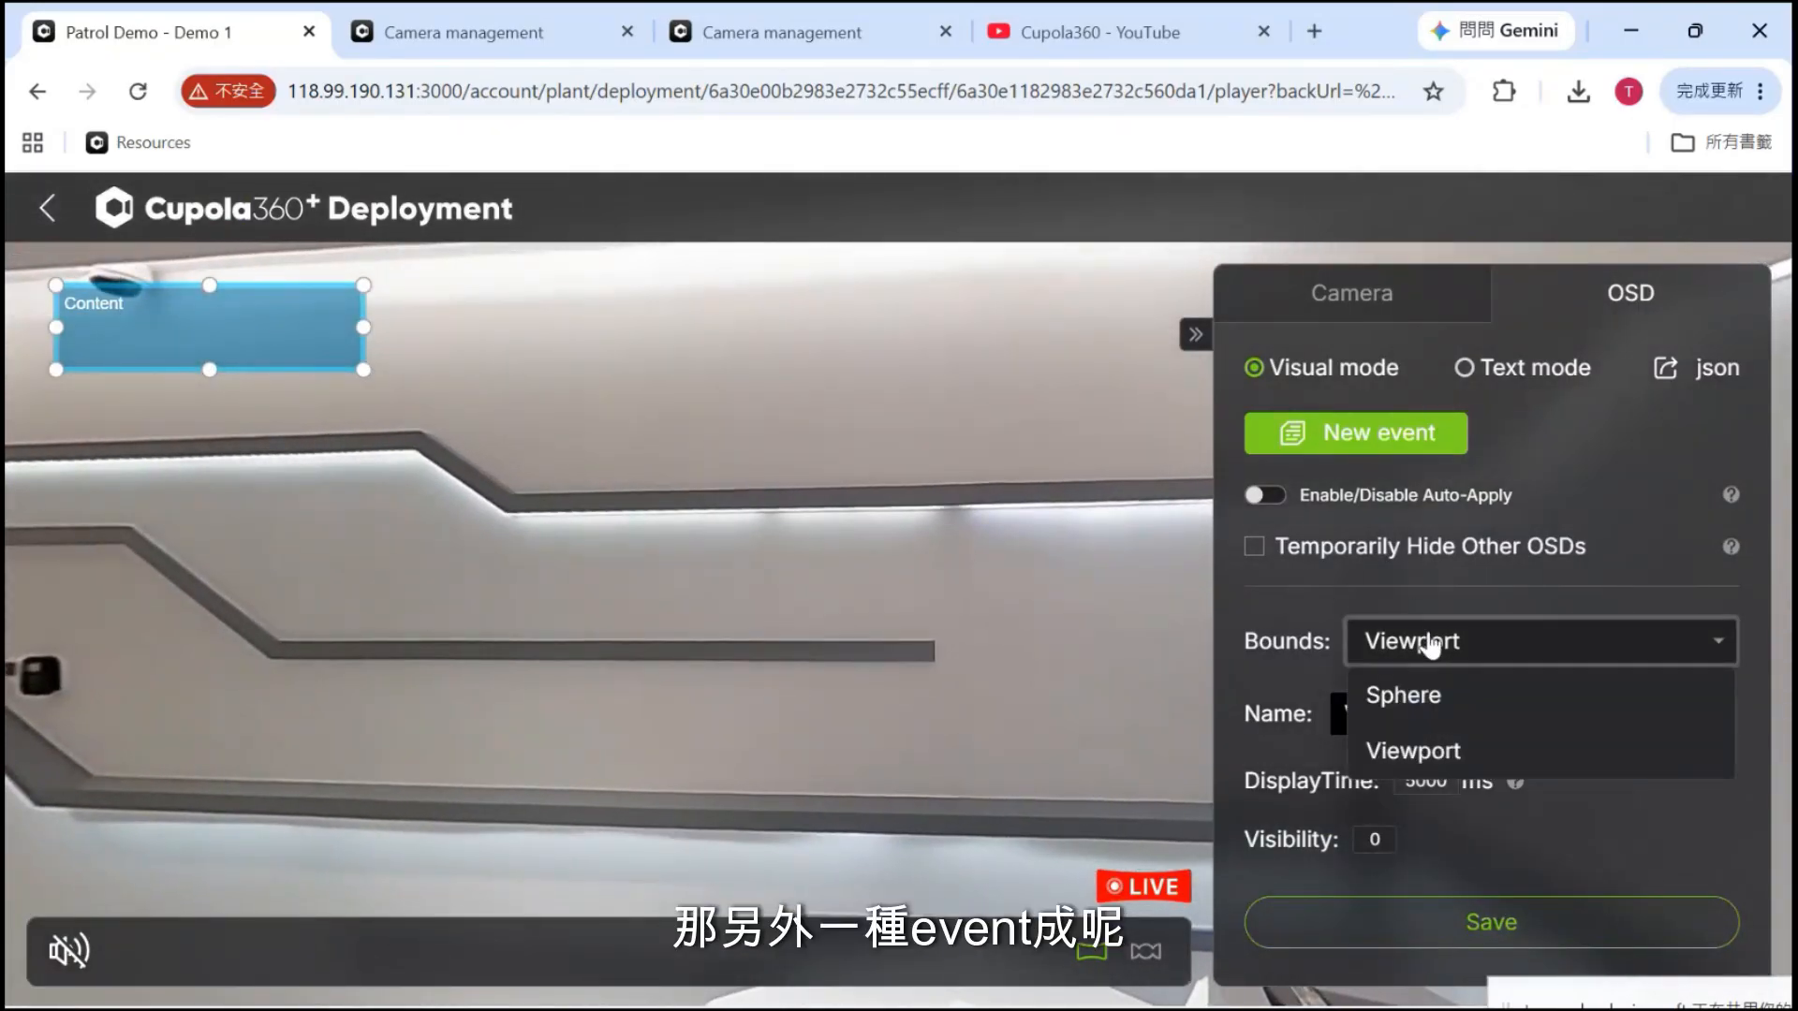
left_click(1409, 697)
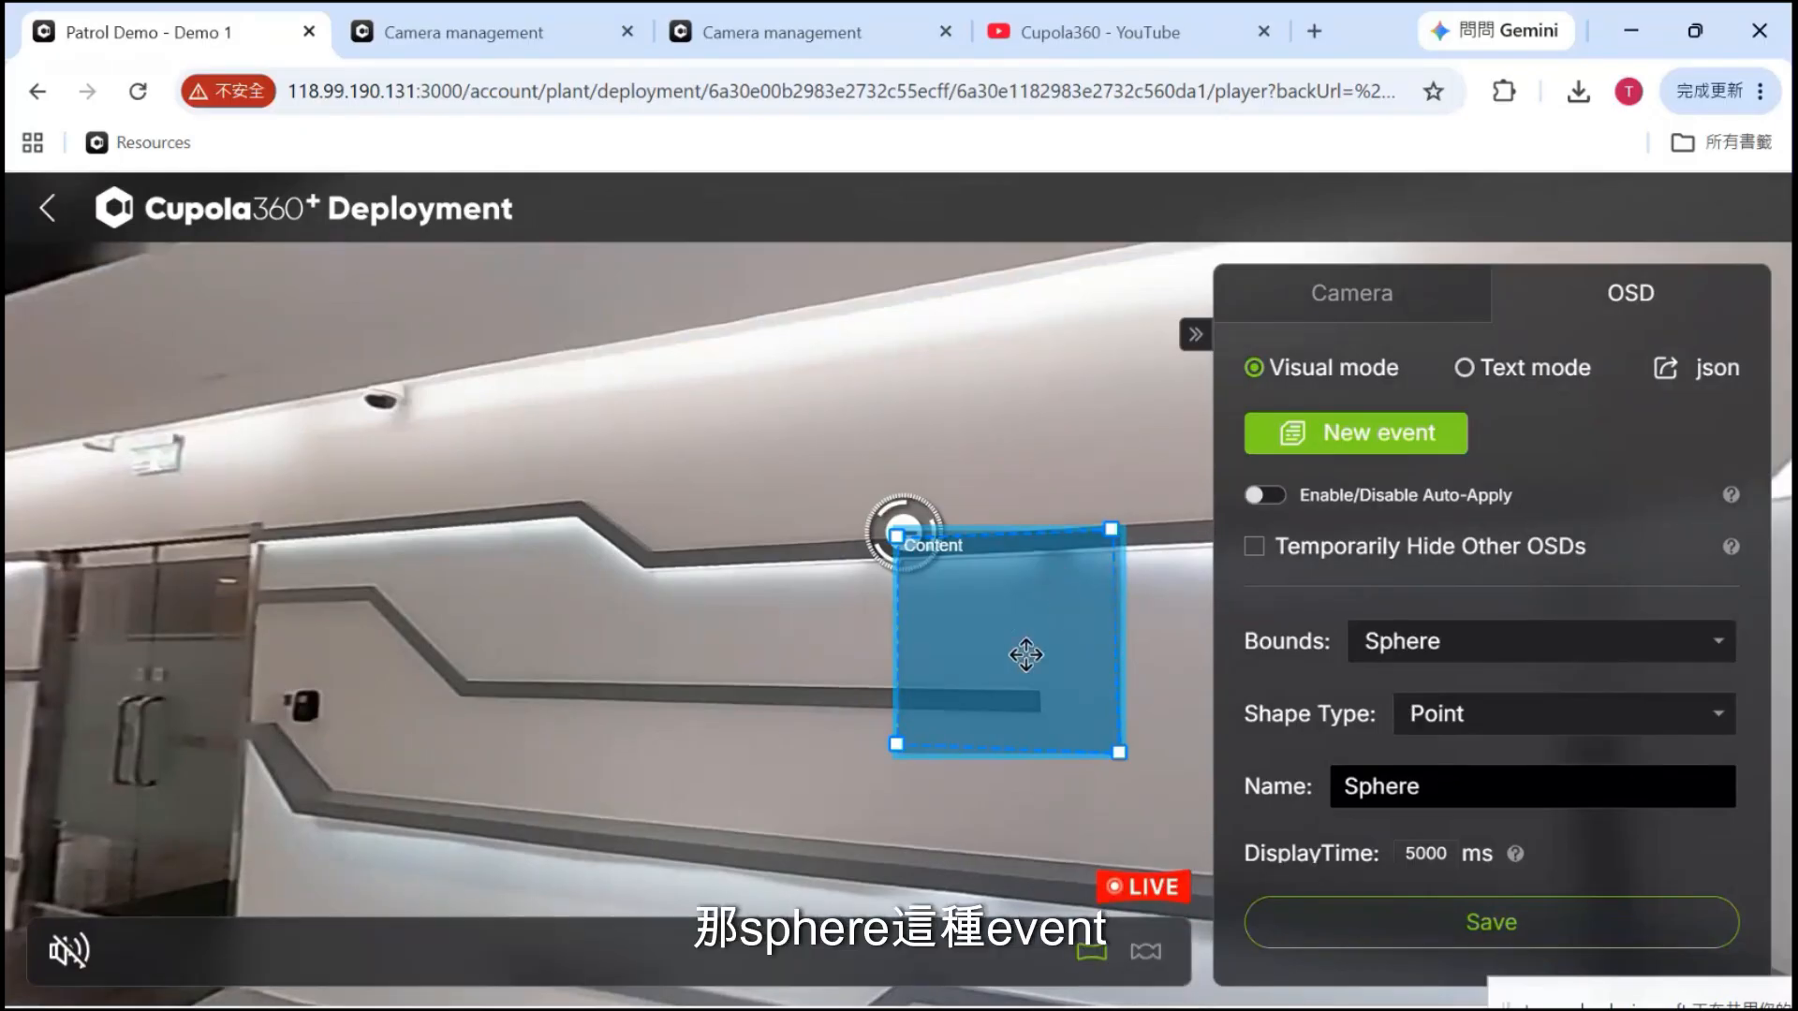
left_click(1144, 952)
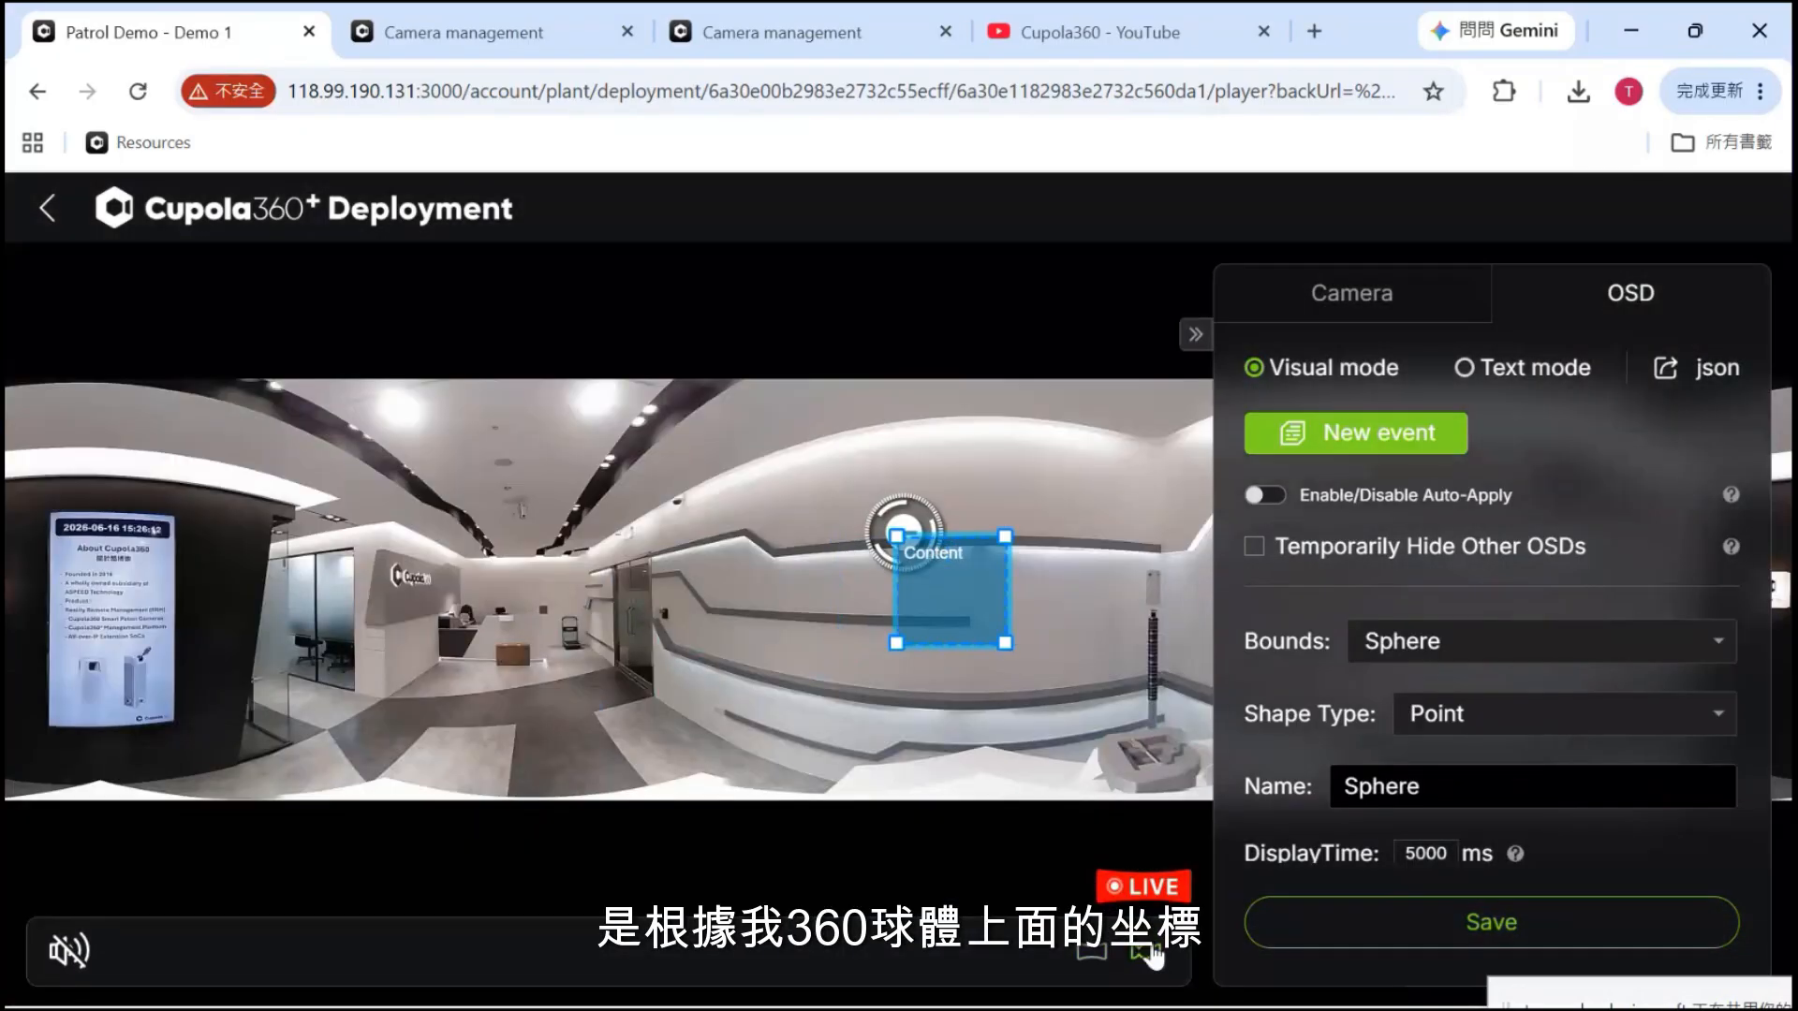
left_click(1092, 952)
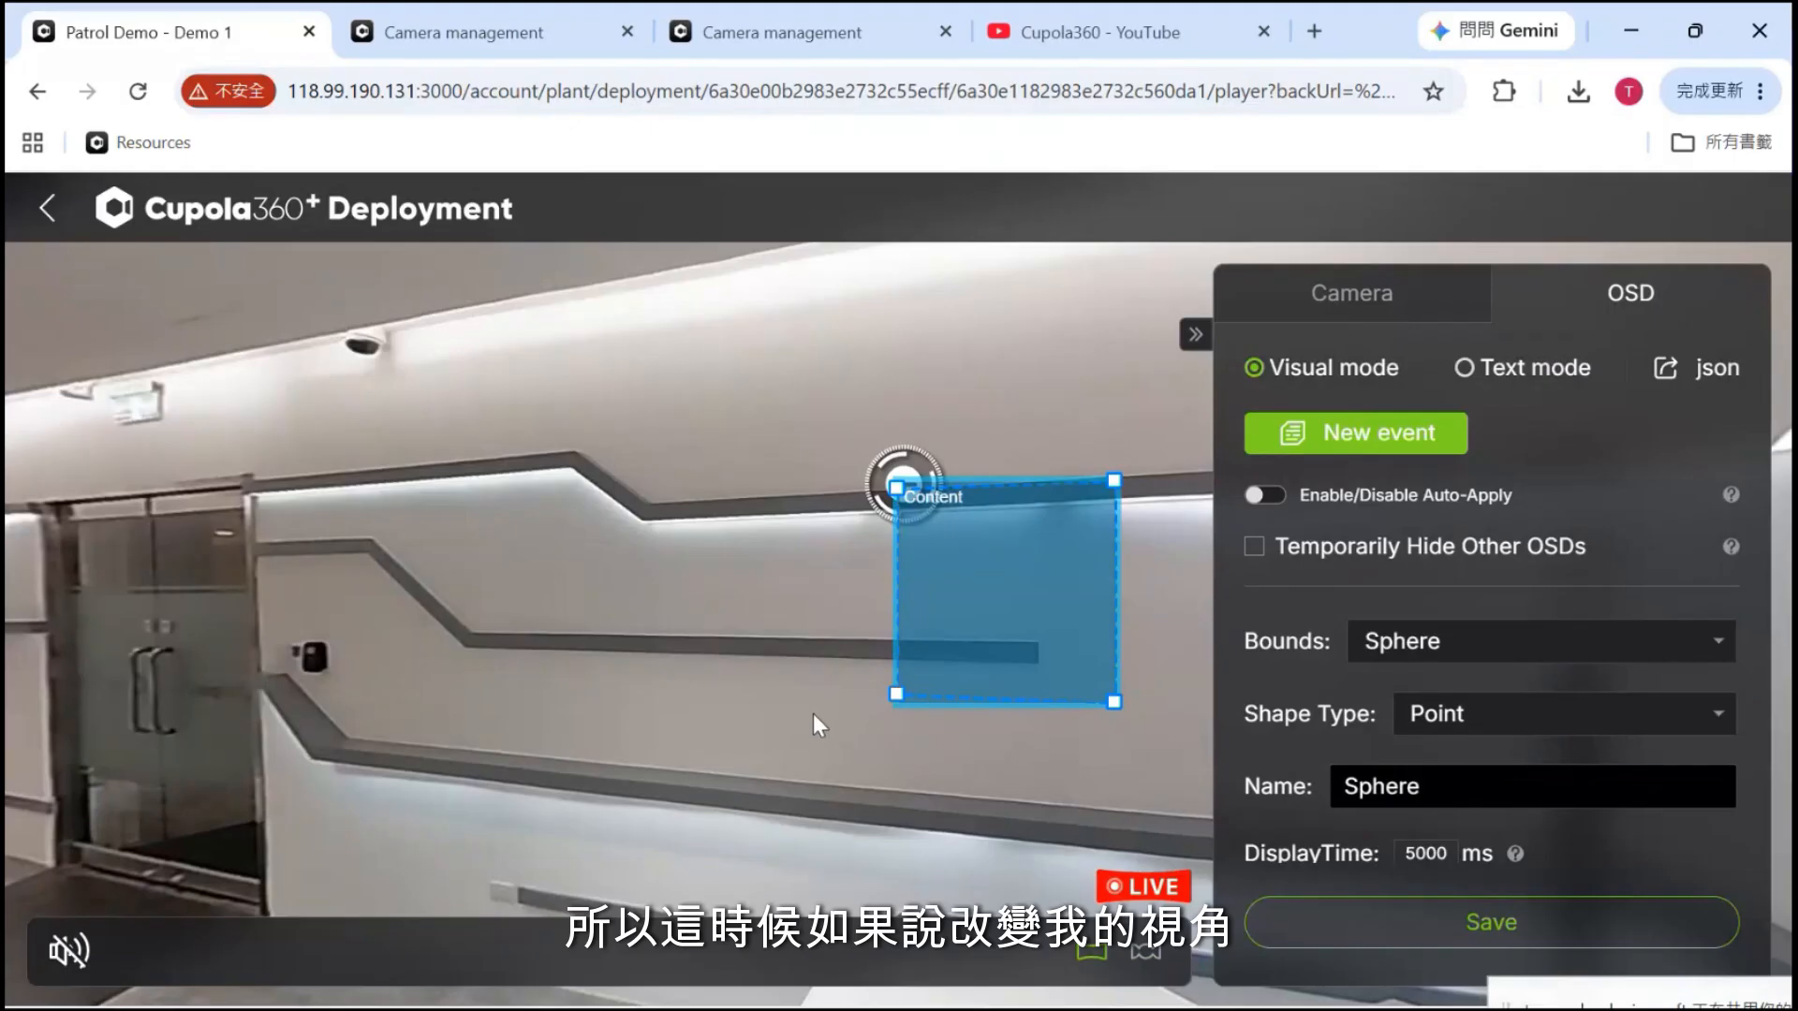
left_click_drag(815, 717, 590, 703)
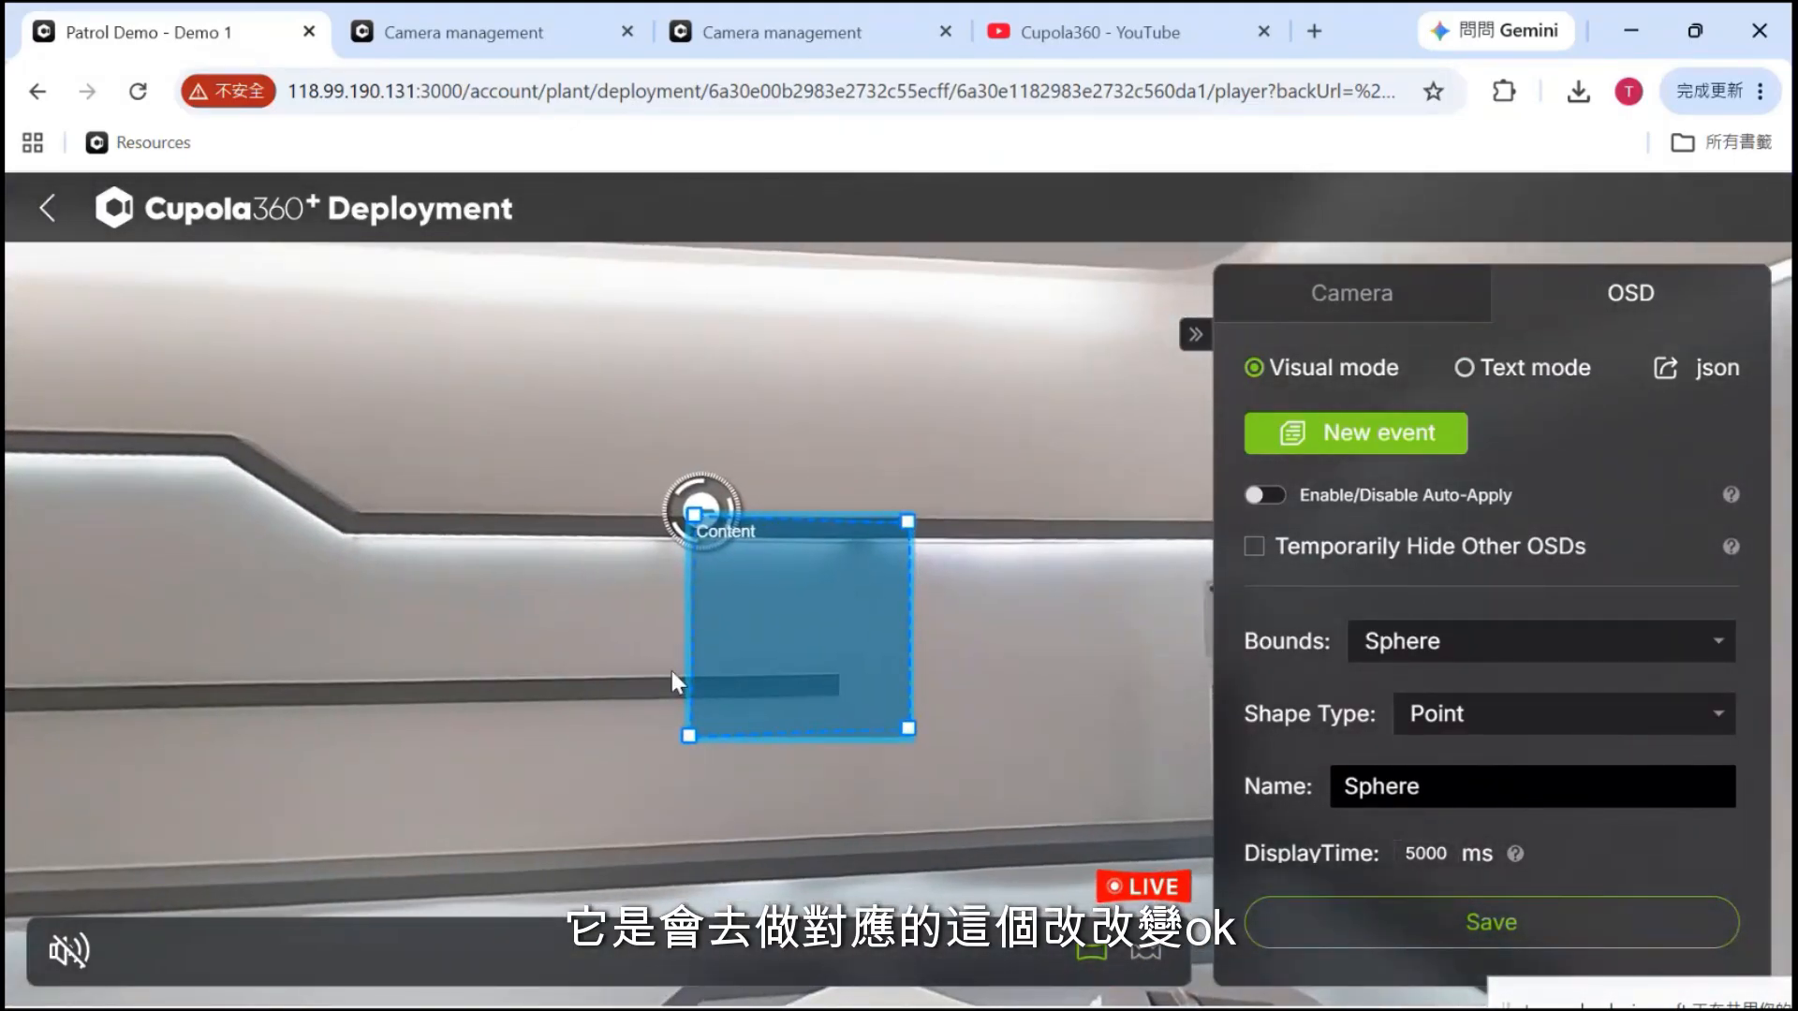
Set the shape type to Rectangle, nudge the yellow frame left and raise the Content box
scroll(1297, 664, "down", 1)
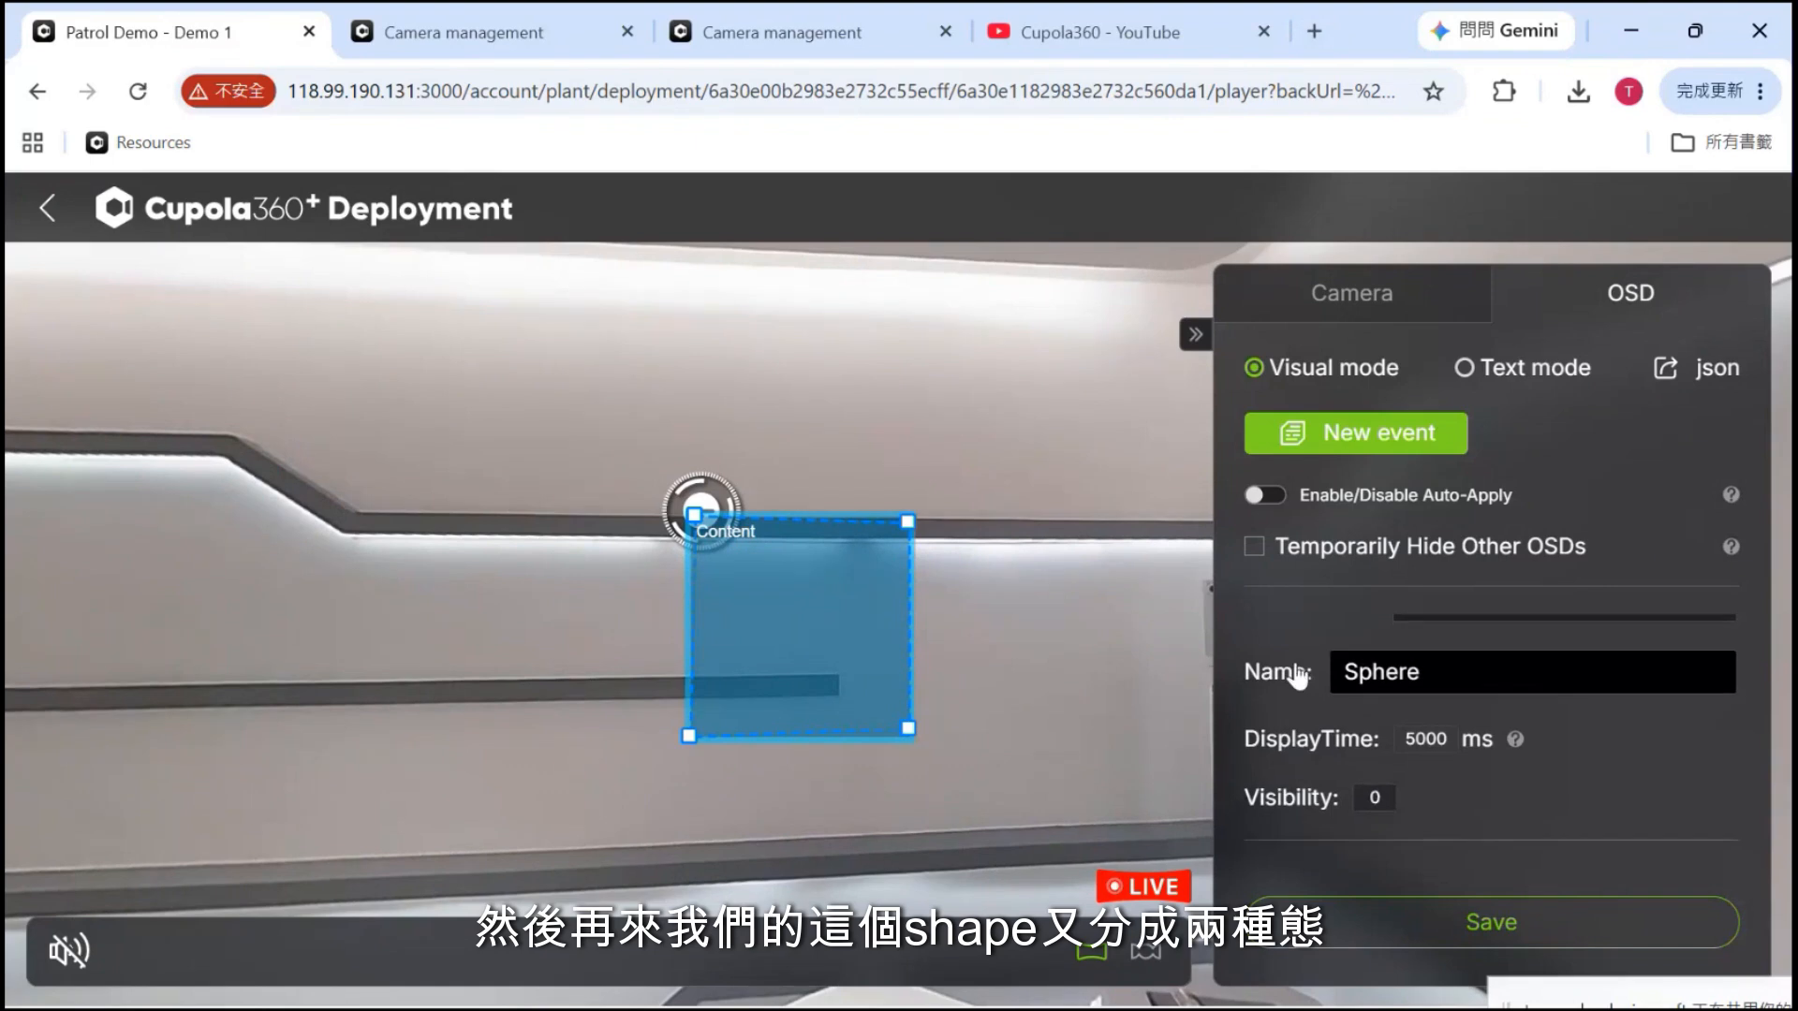
scroll(1297, 670, "up", 1)
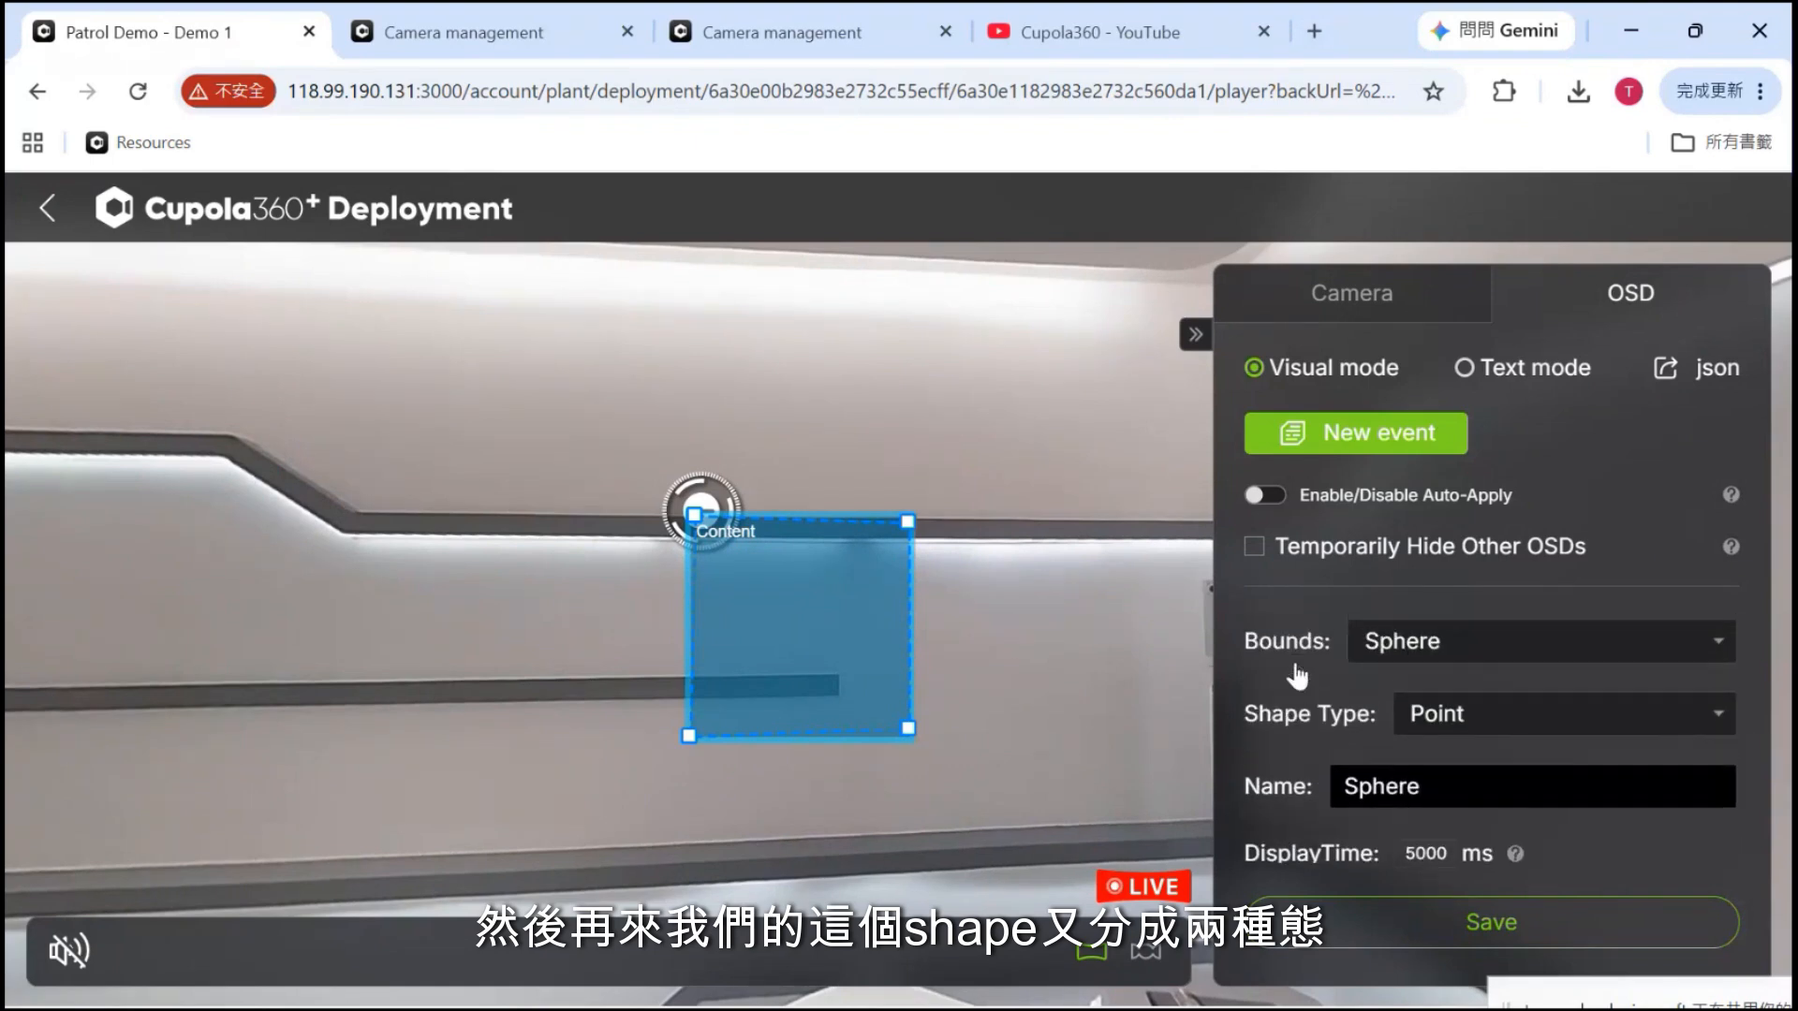
left_click(1479, 717)
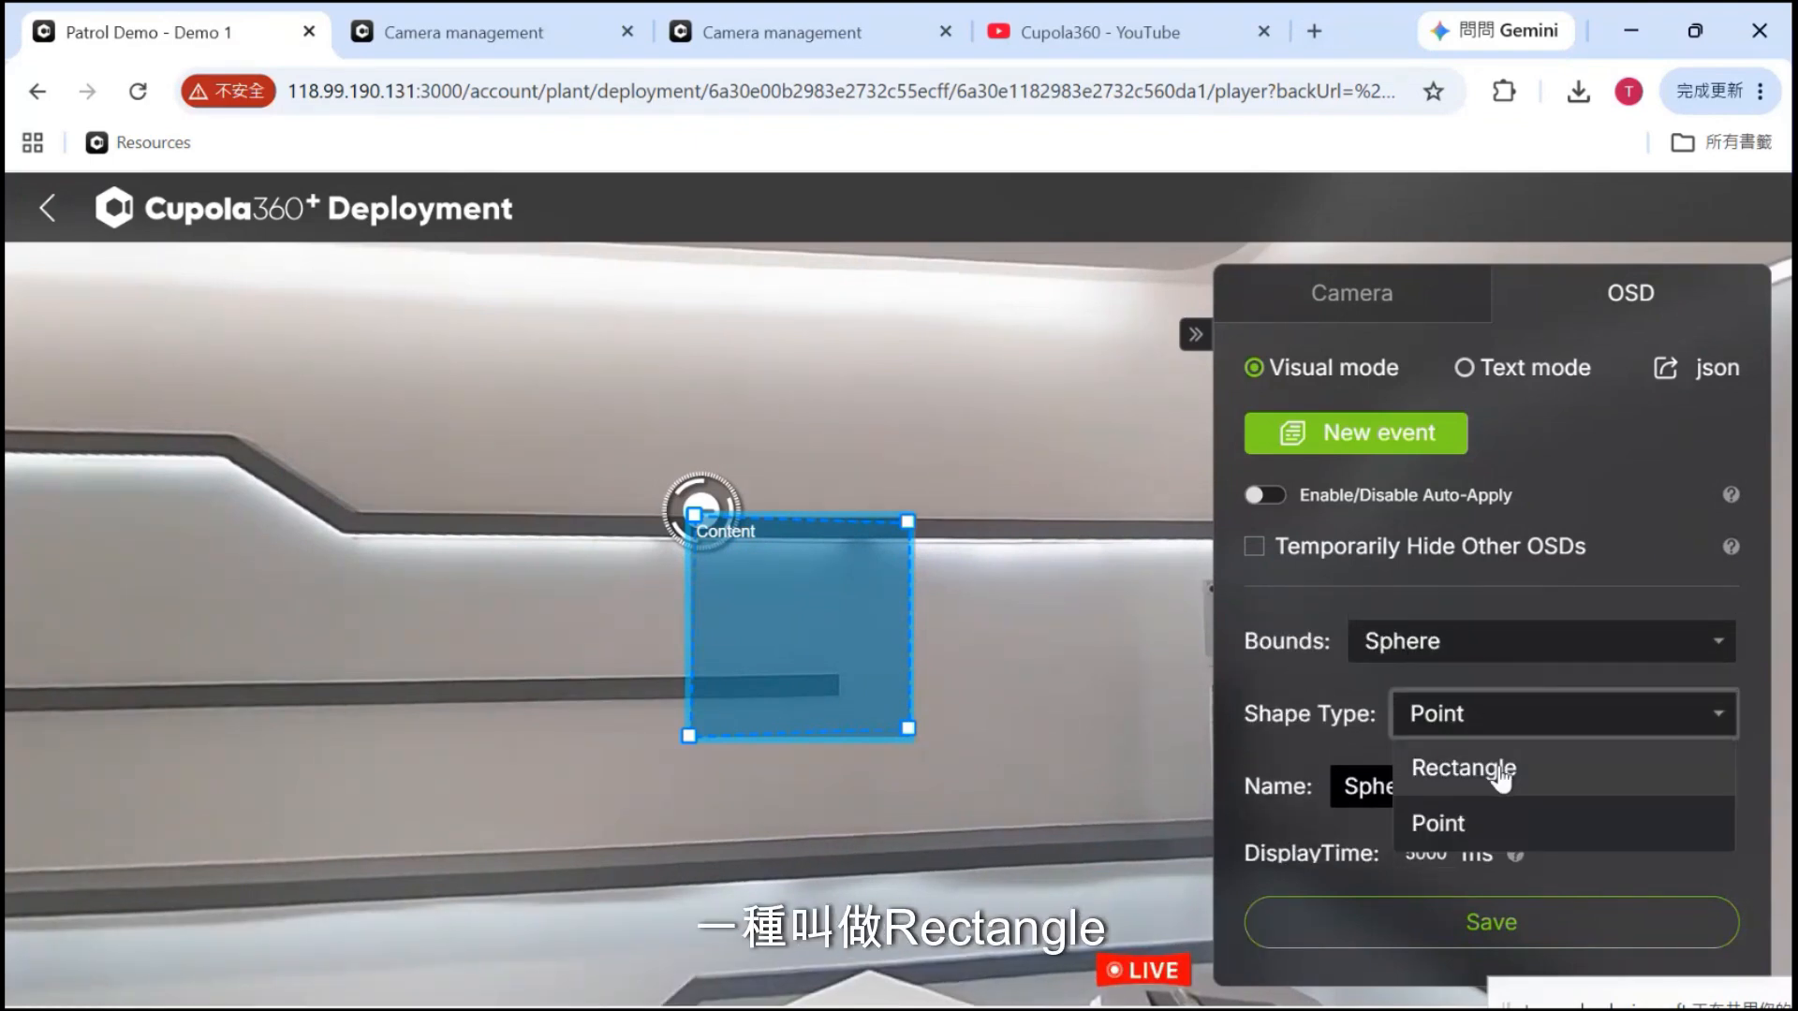
left_click(1494, 764)
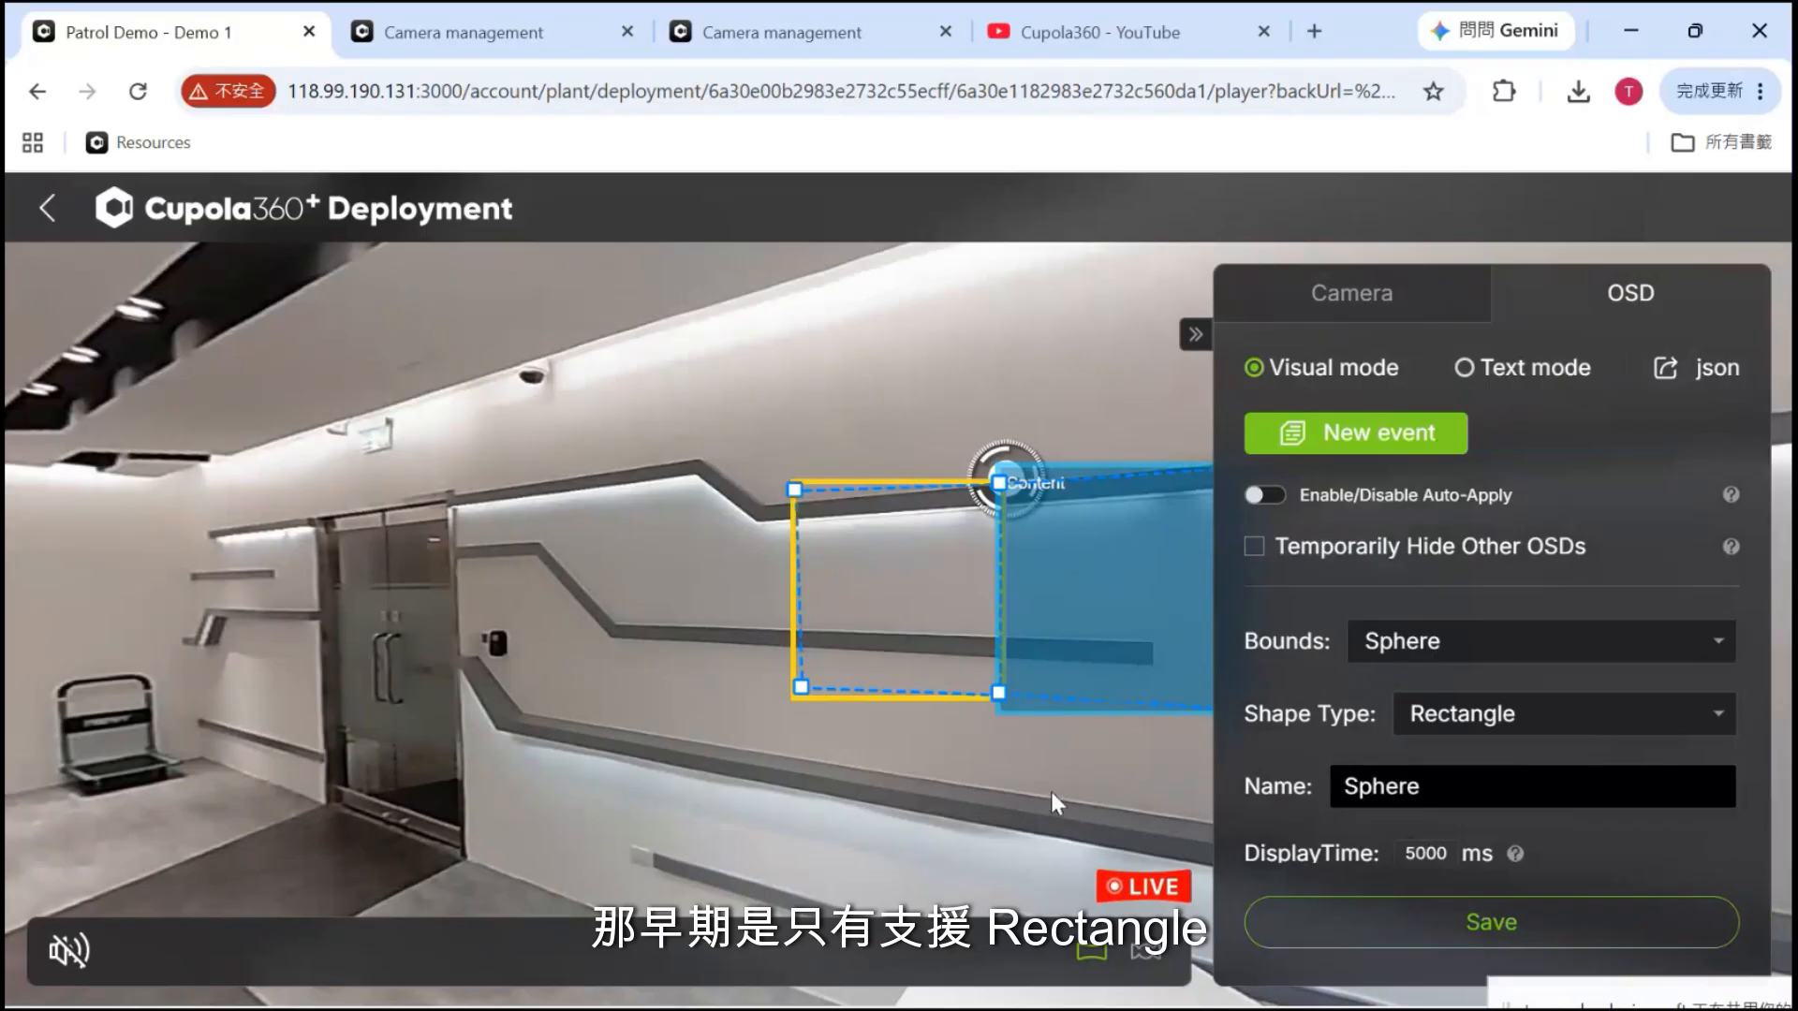
left_click_drag(1053, 795, 817, 827)
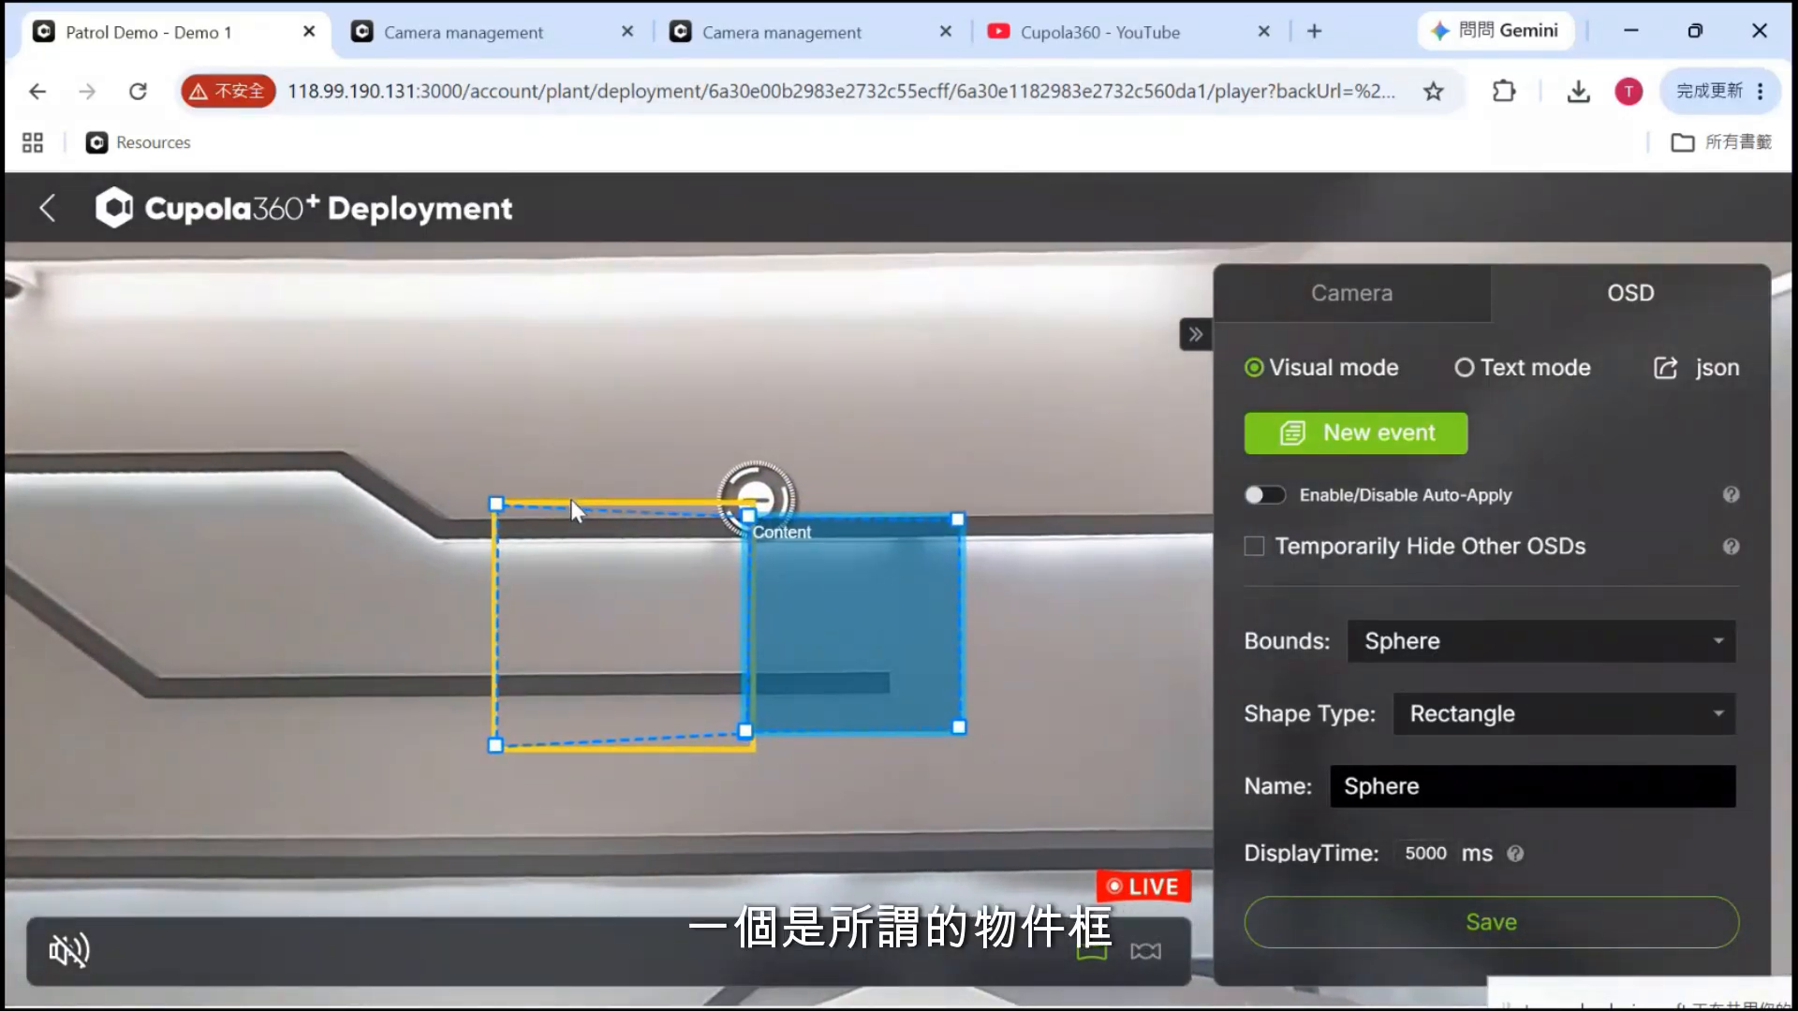
mouse_move(569, 502)
left_mouse_down()
mouse_move(502, 534)
mouse_move(534, 498)
left_mouse_up()
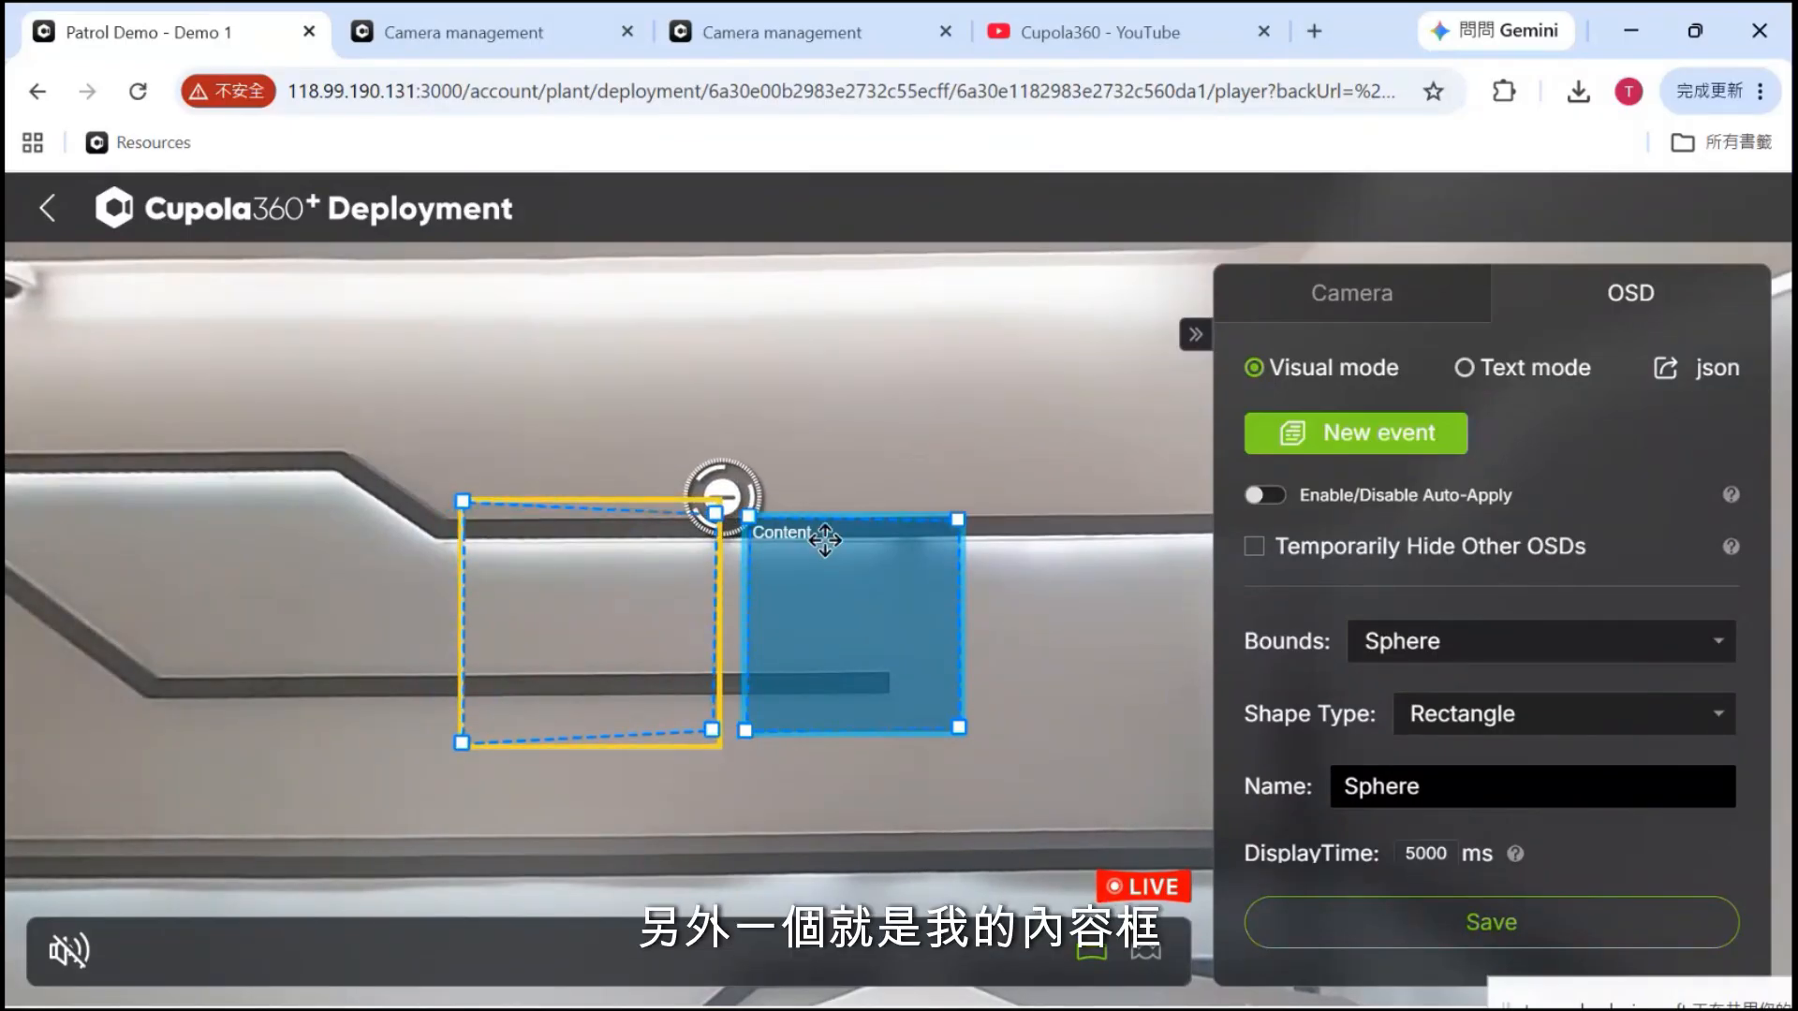
left_click_drag(818, 534, 847, 434)
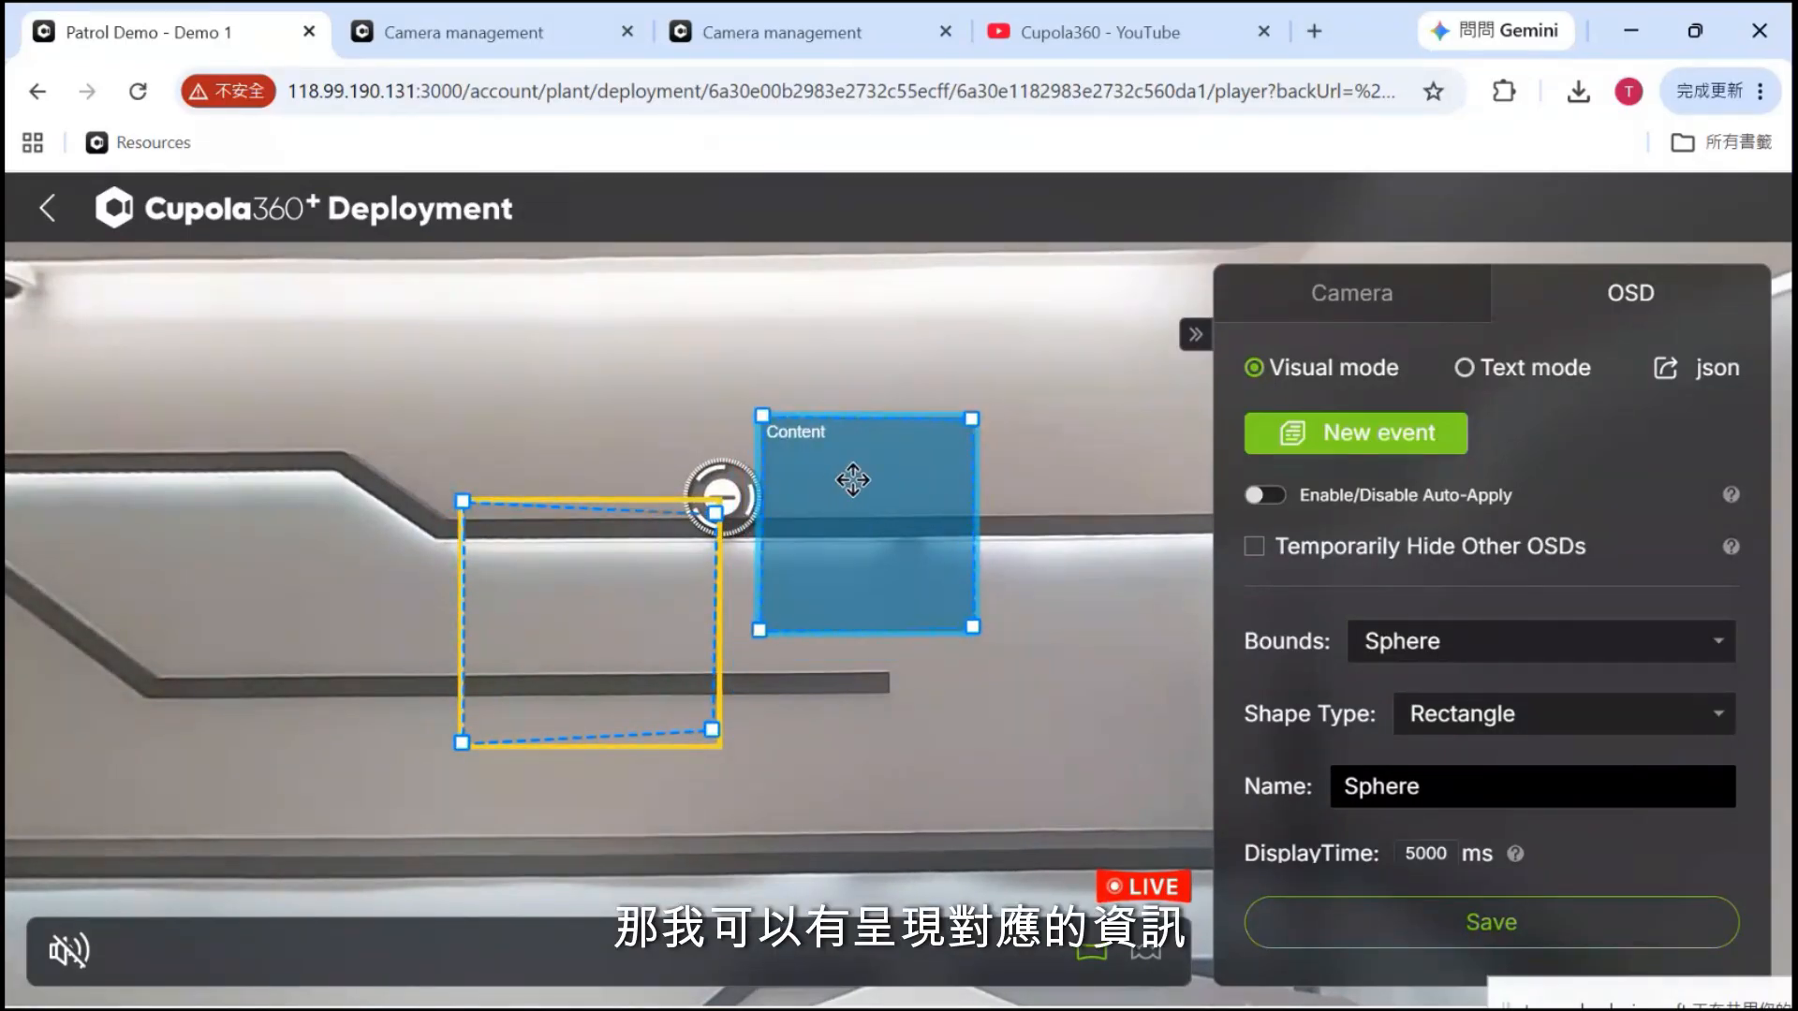
Switch the shape type to Point, then back to Rectangle
left_click(1526, 713)
left_click(1501, 824)
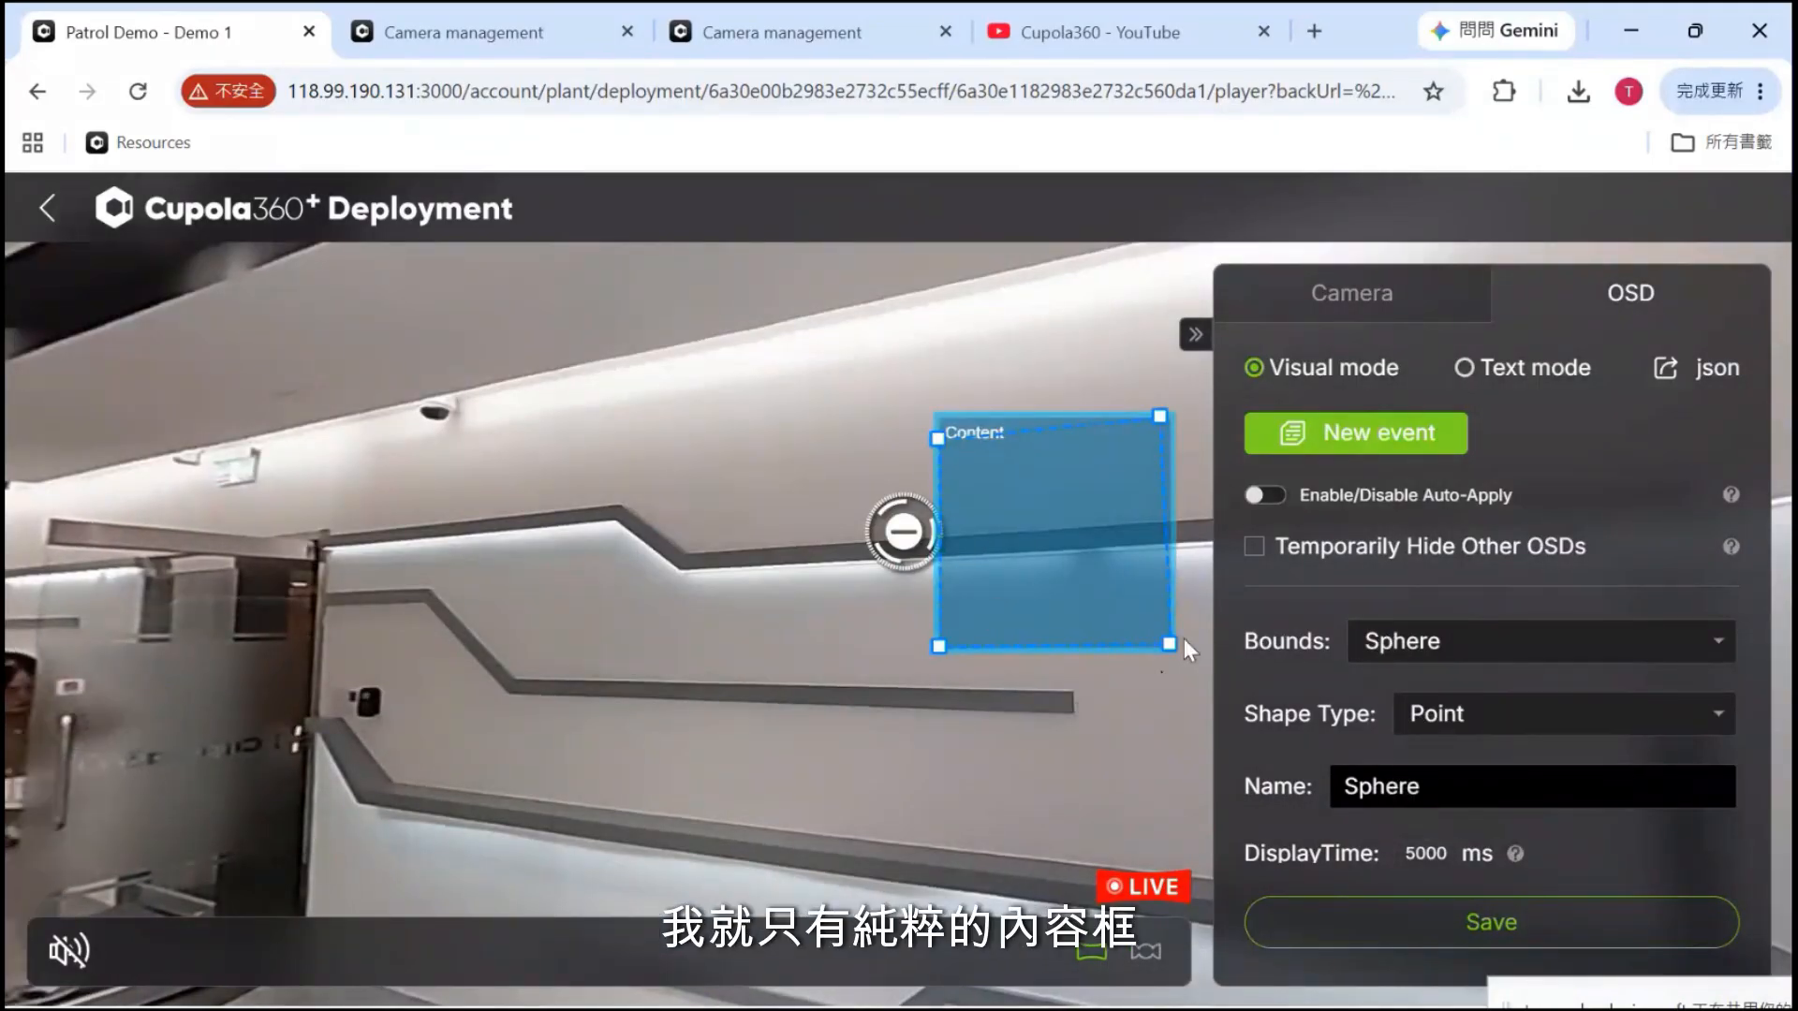
left_click(1493, 715)
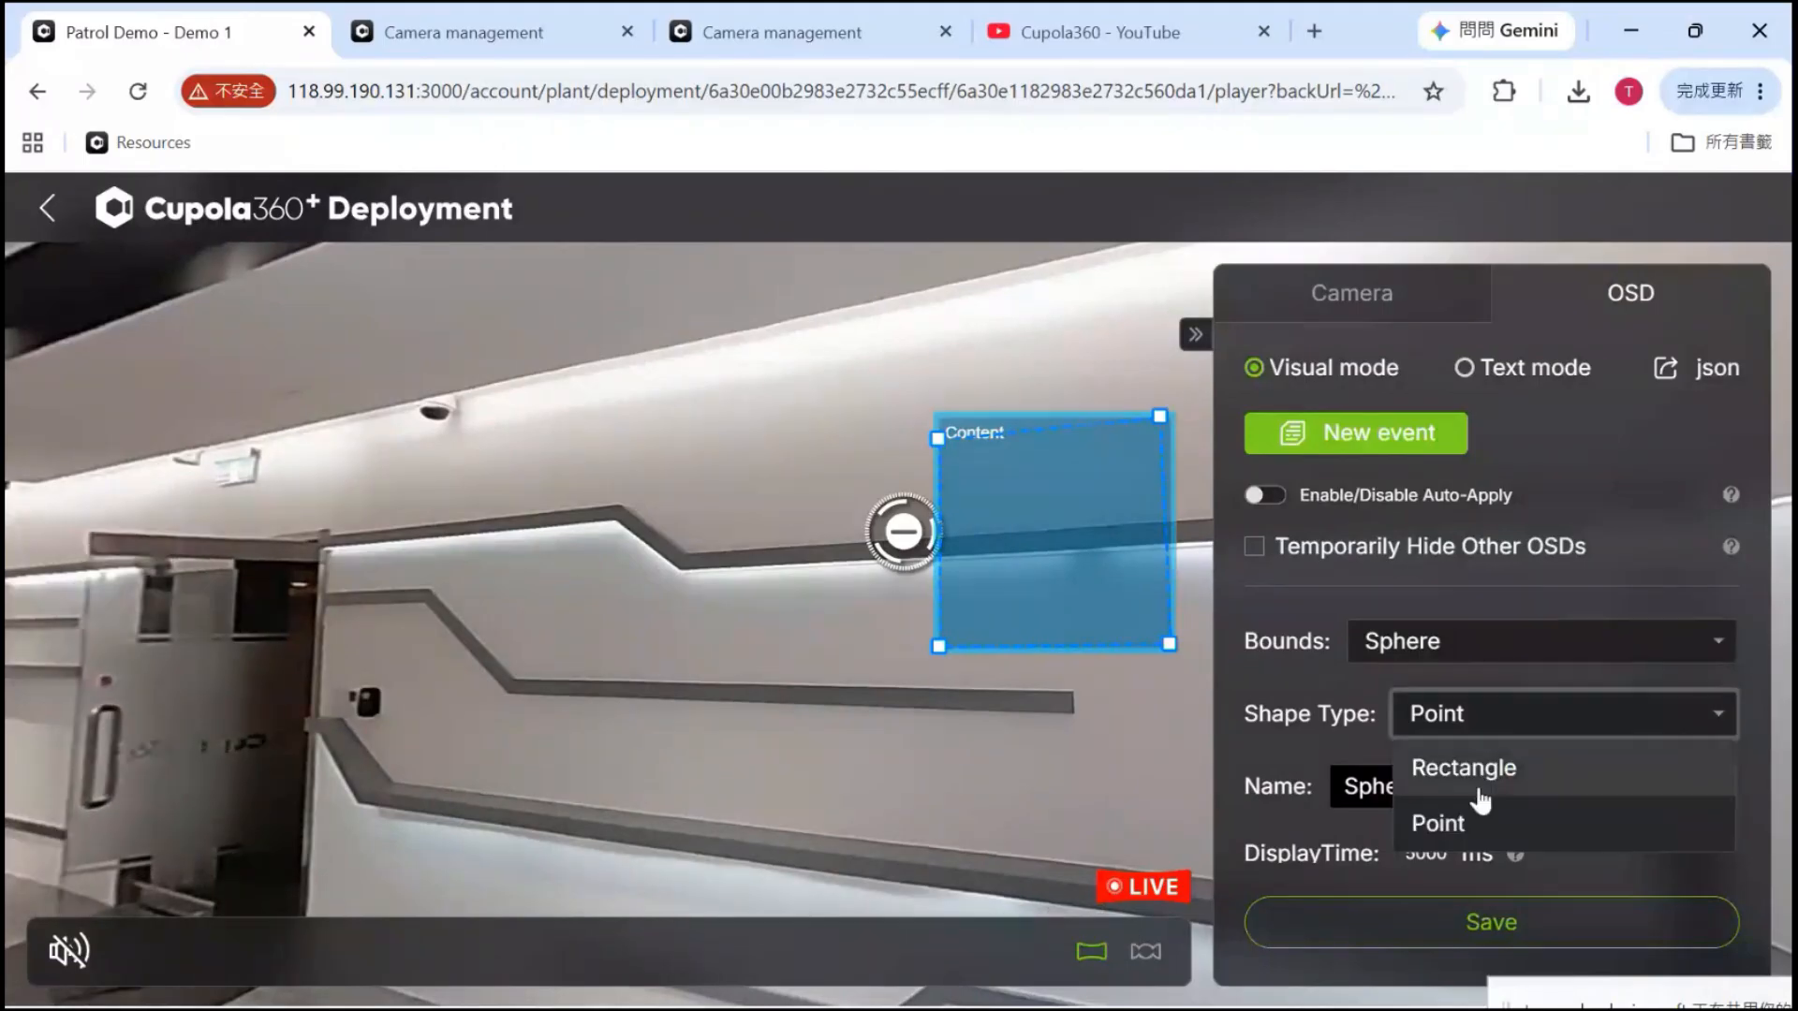
left_click(1477, 775)
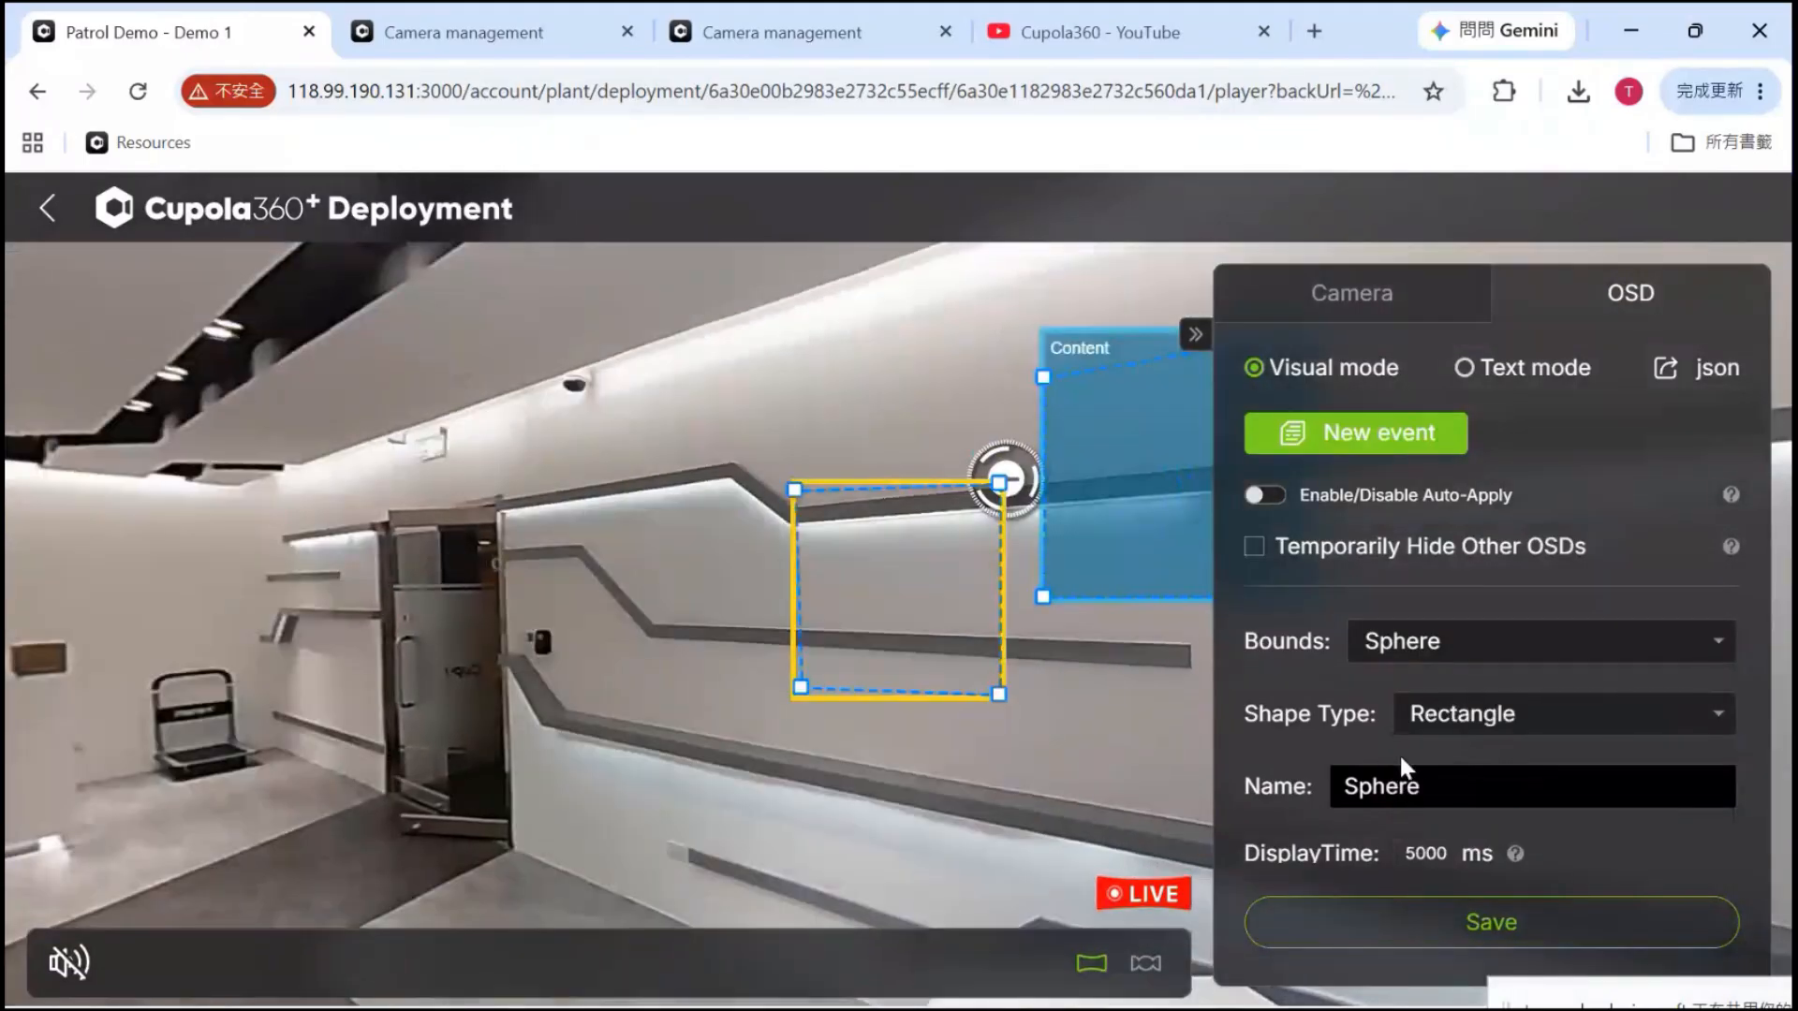
scroll(1397, 752, "down", 2)
Browse the event icon list, keeping the Default icon
left_click_drag(1077, 757, 916, 768)
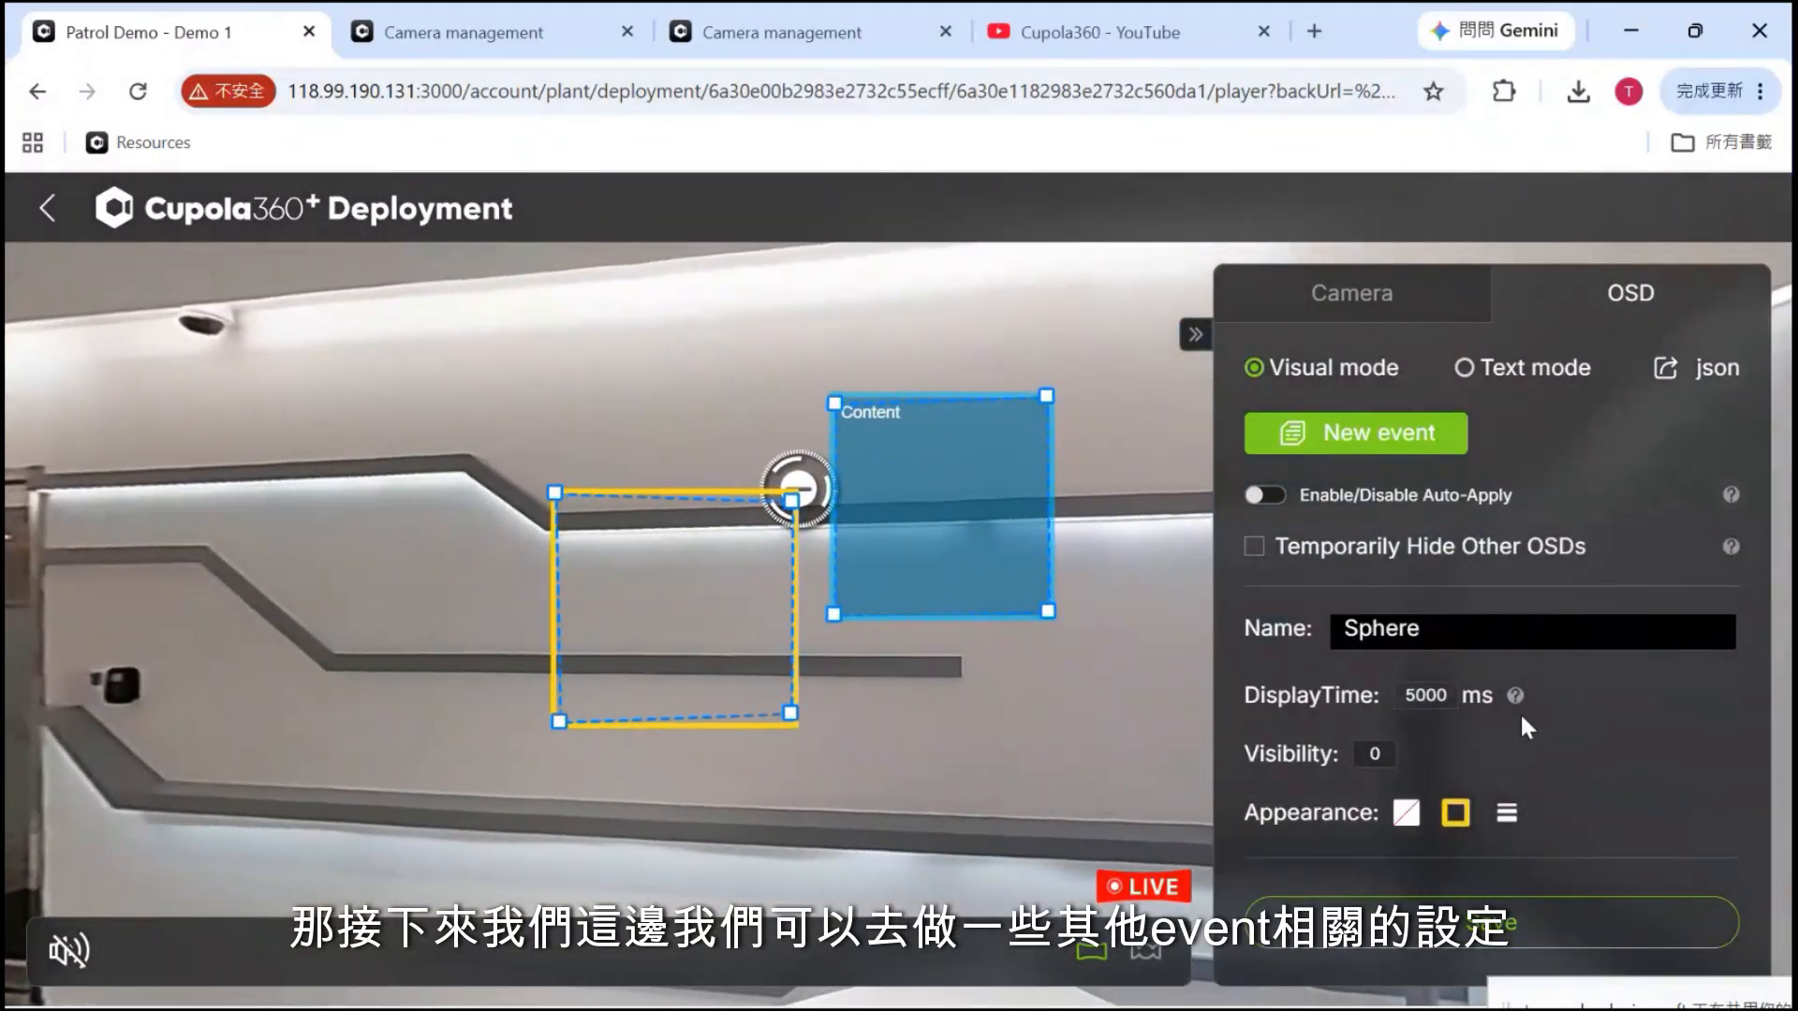
scroll(1520, 712, "down", 1)
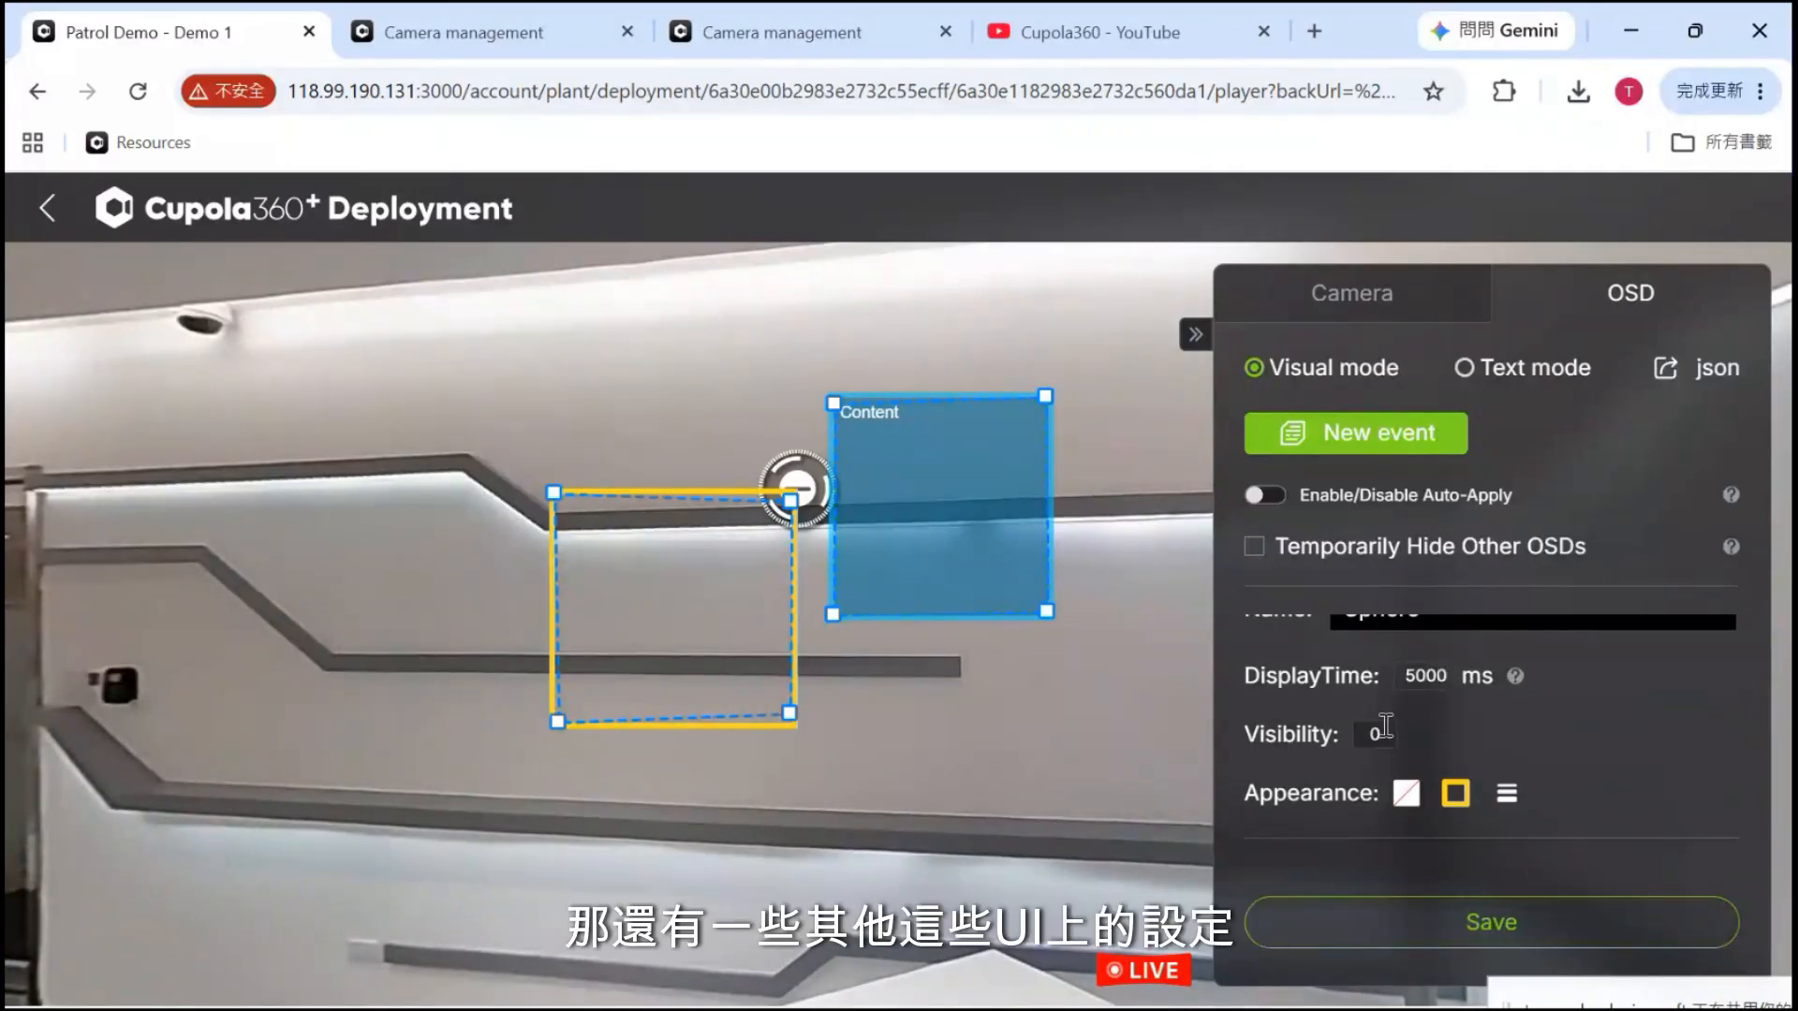
scroll(1386, 693, "down", 1)
scroll(1306, 791, "down", 1)
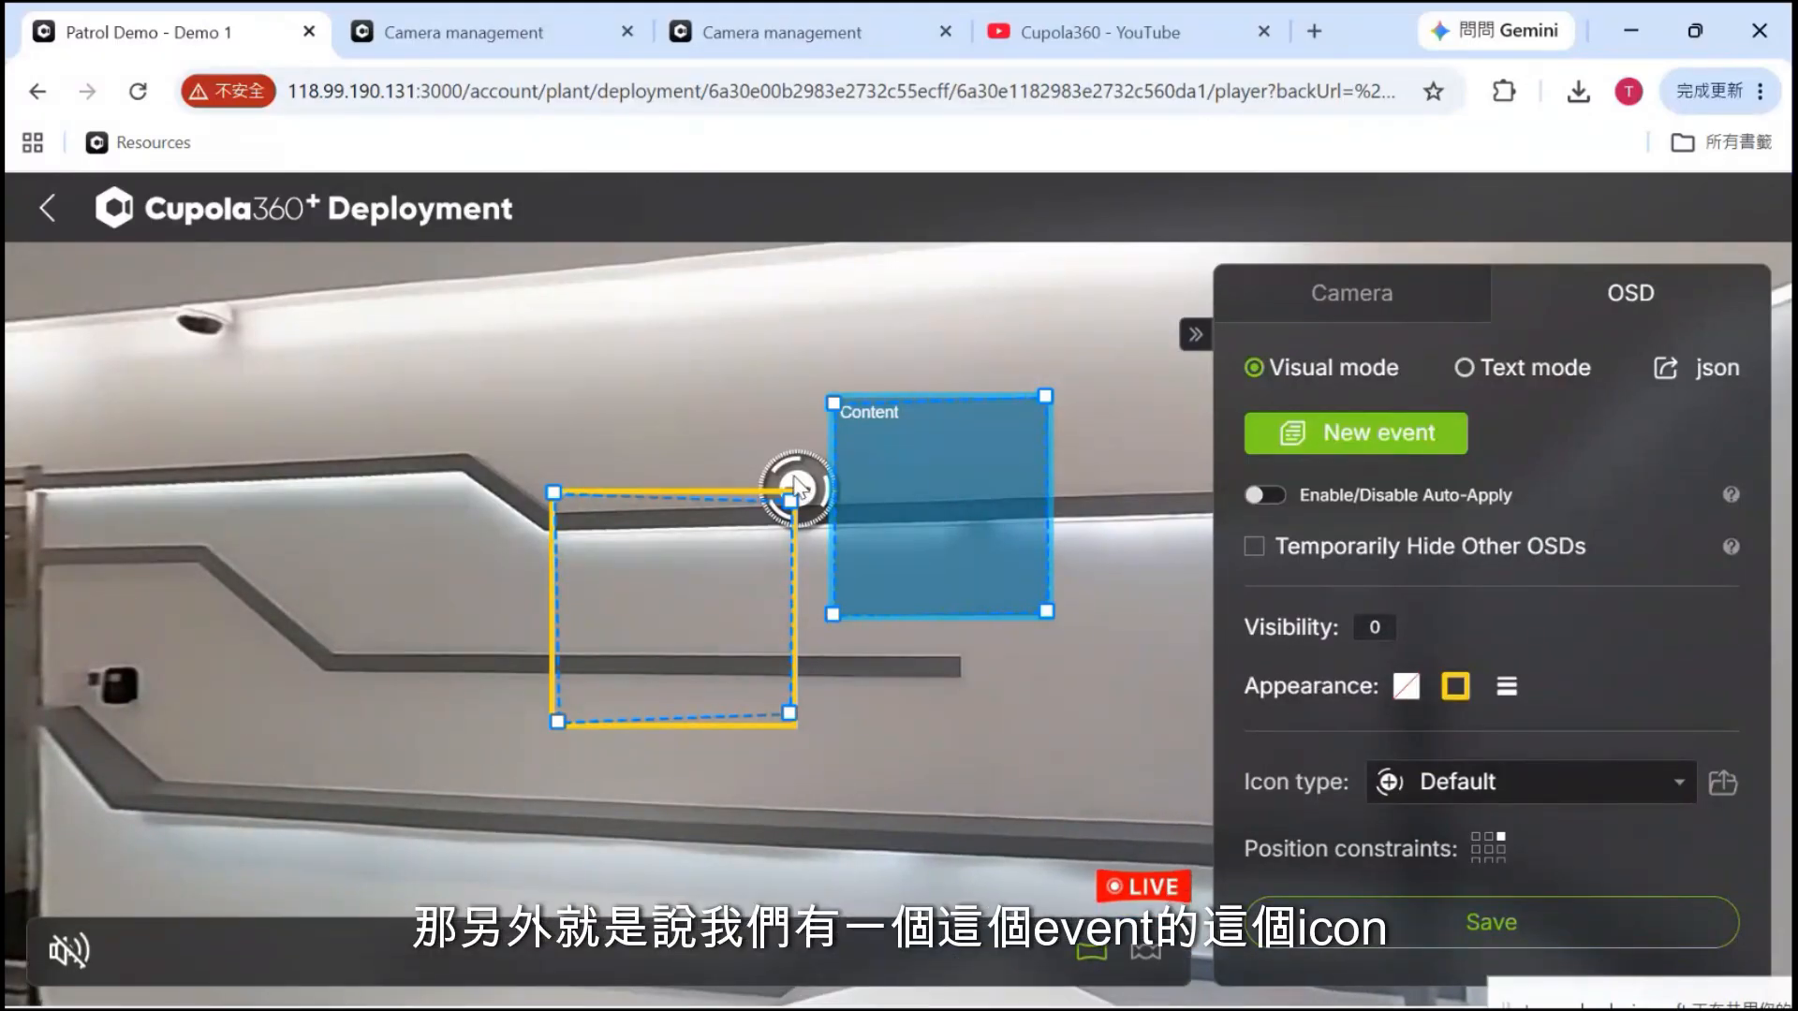
left_click(1453, 789)
scroll(1466, 675, "down", 5)
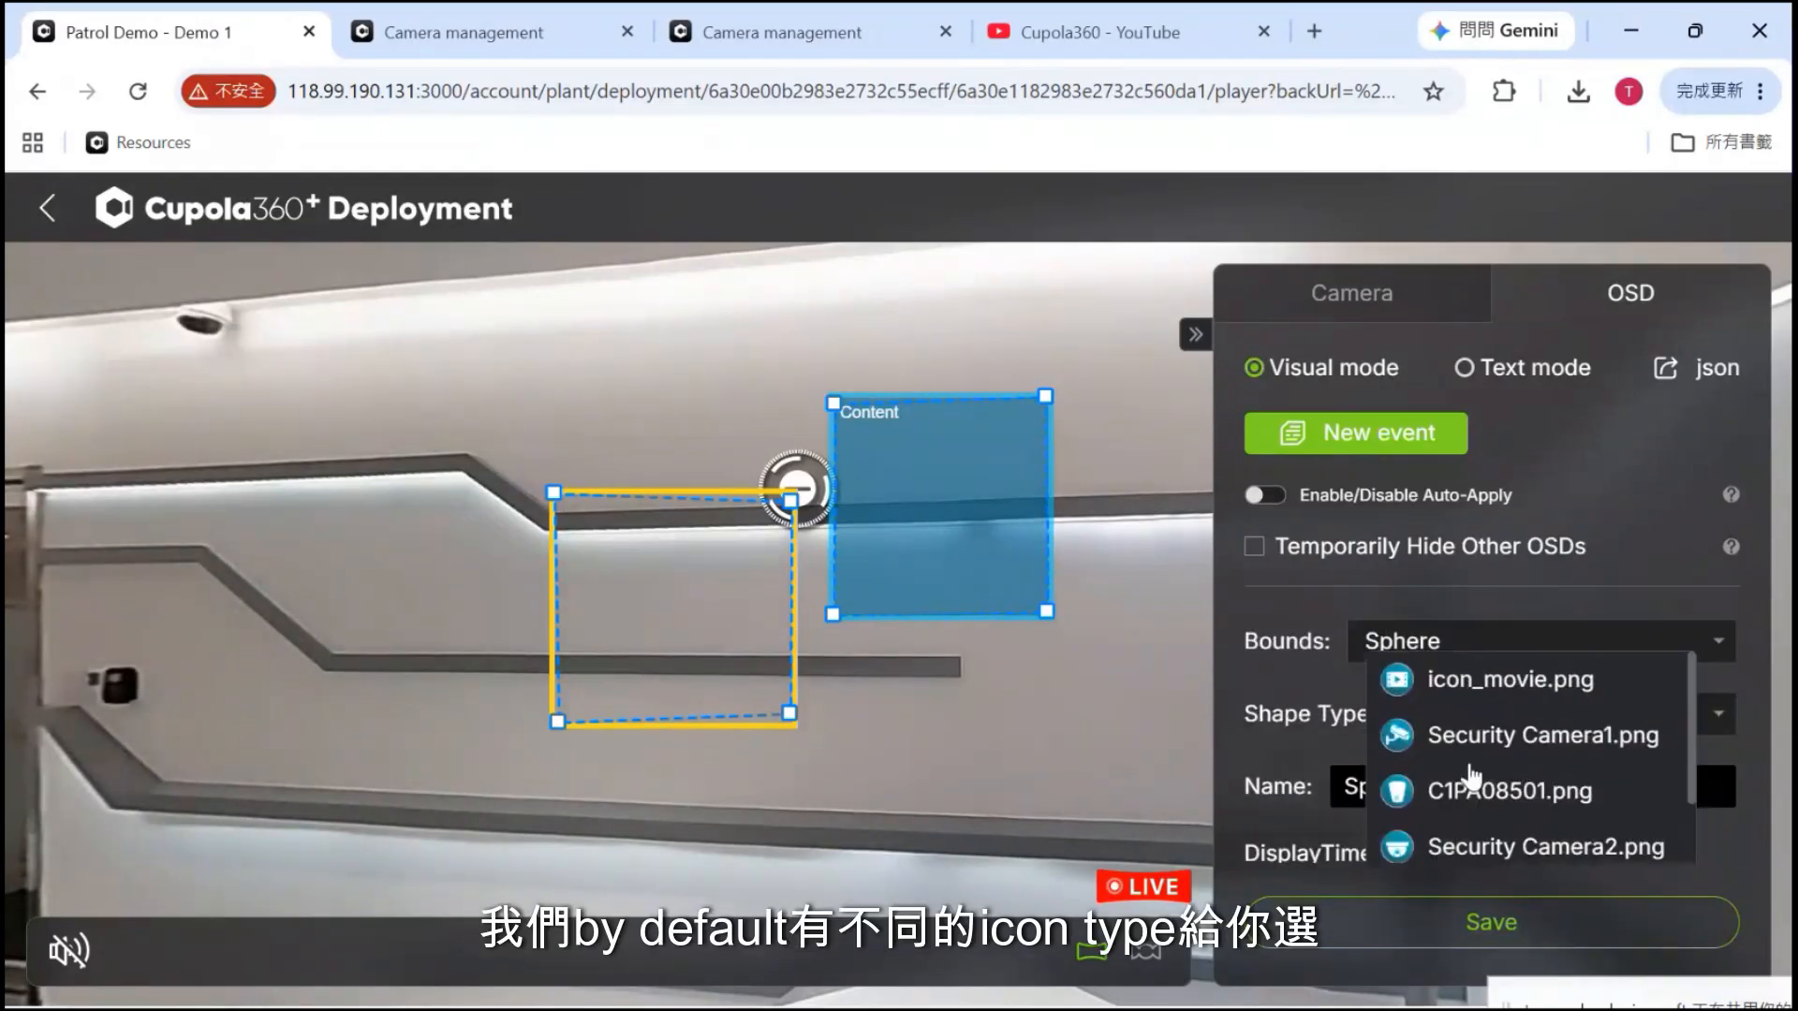
scroll(1460, 787, "down", 3)
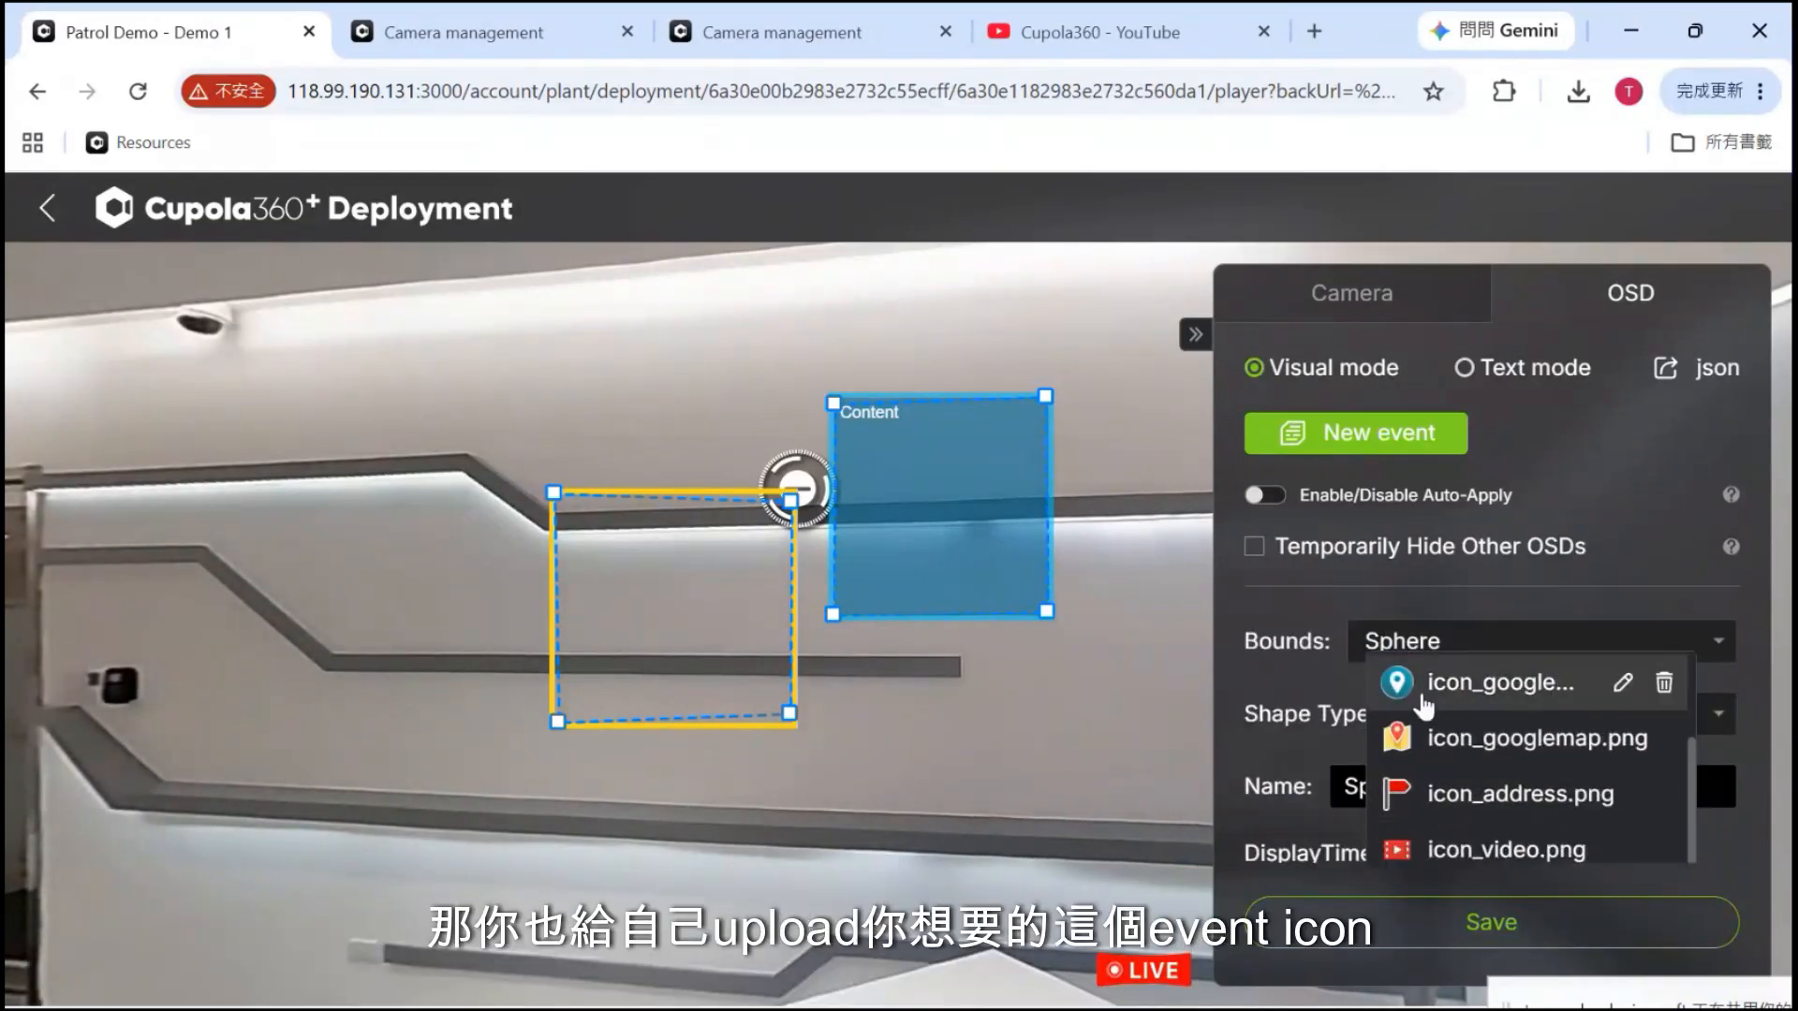
left_click(1306, 739)
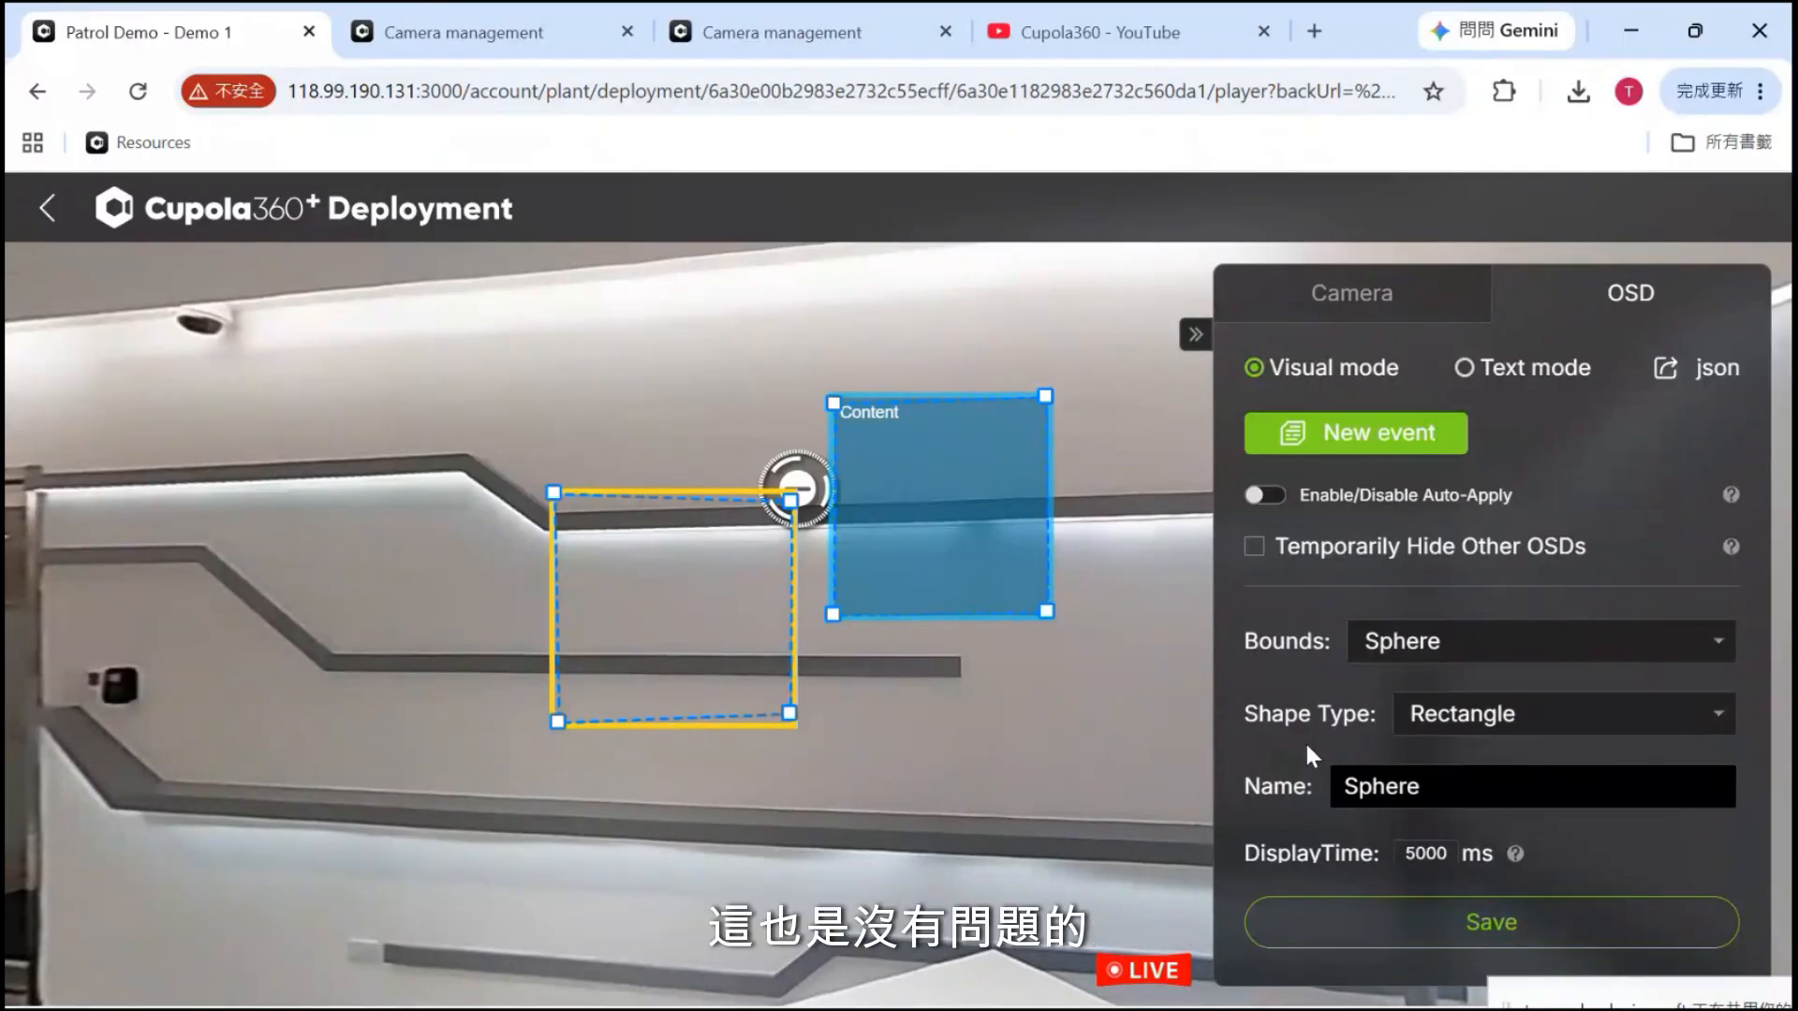
scroll(1305, 740, "up", 3)
scroll(1306, 739, "down", 2)
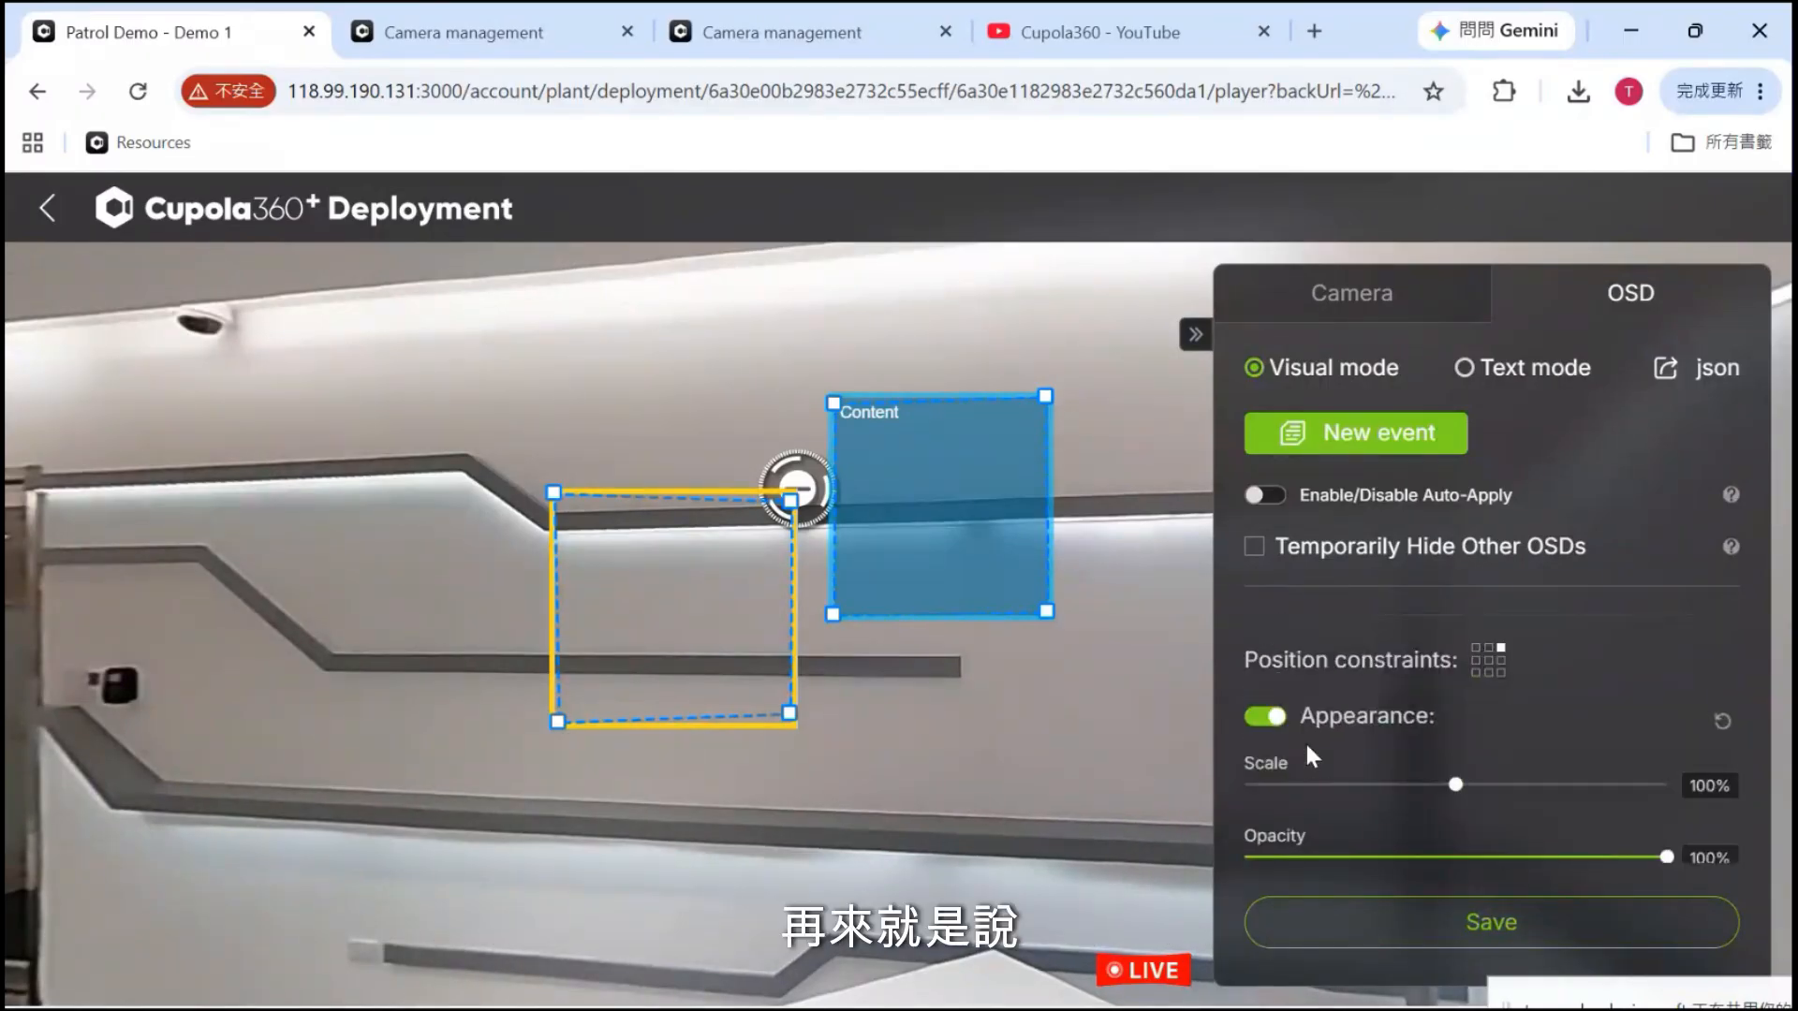
scroll(1305, 739, "up", 1)
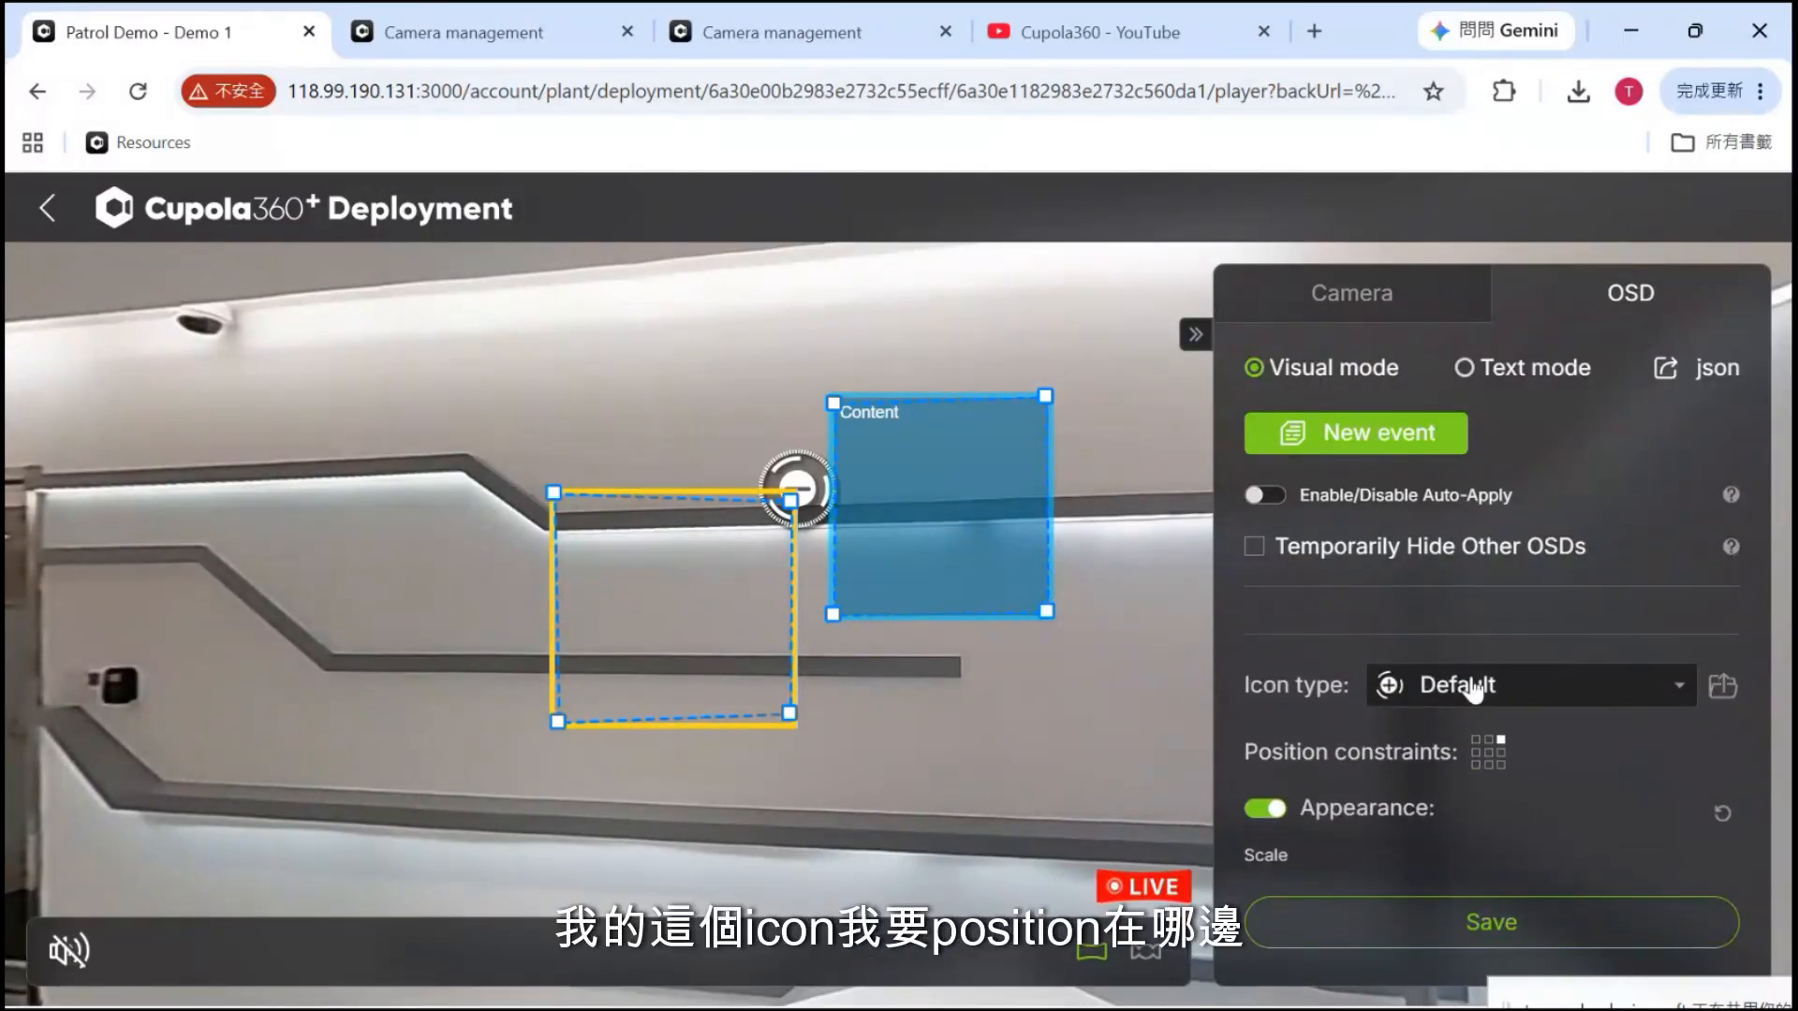
Anchor the icon at the frame's top centre, then top-left, then top-right
left_click(1488, 741)
left_click(1475, 740)
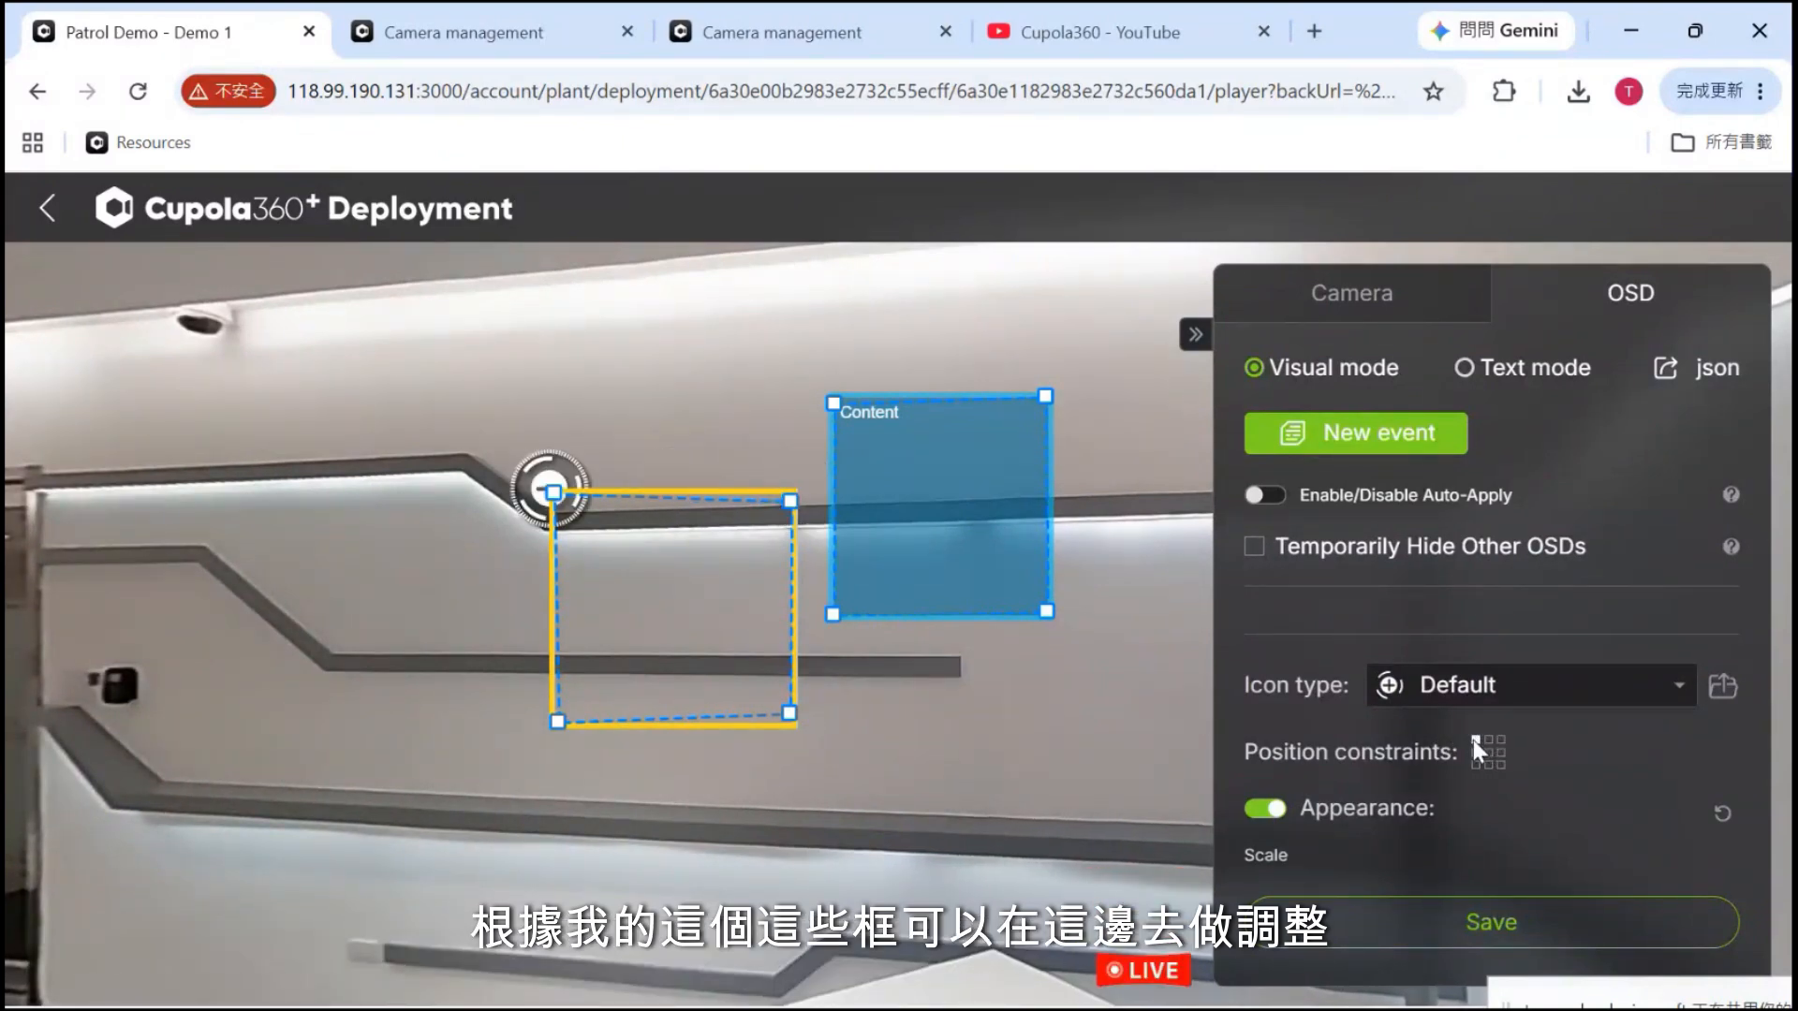
left_click(1502, 738)
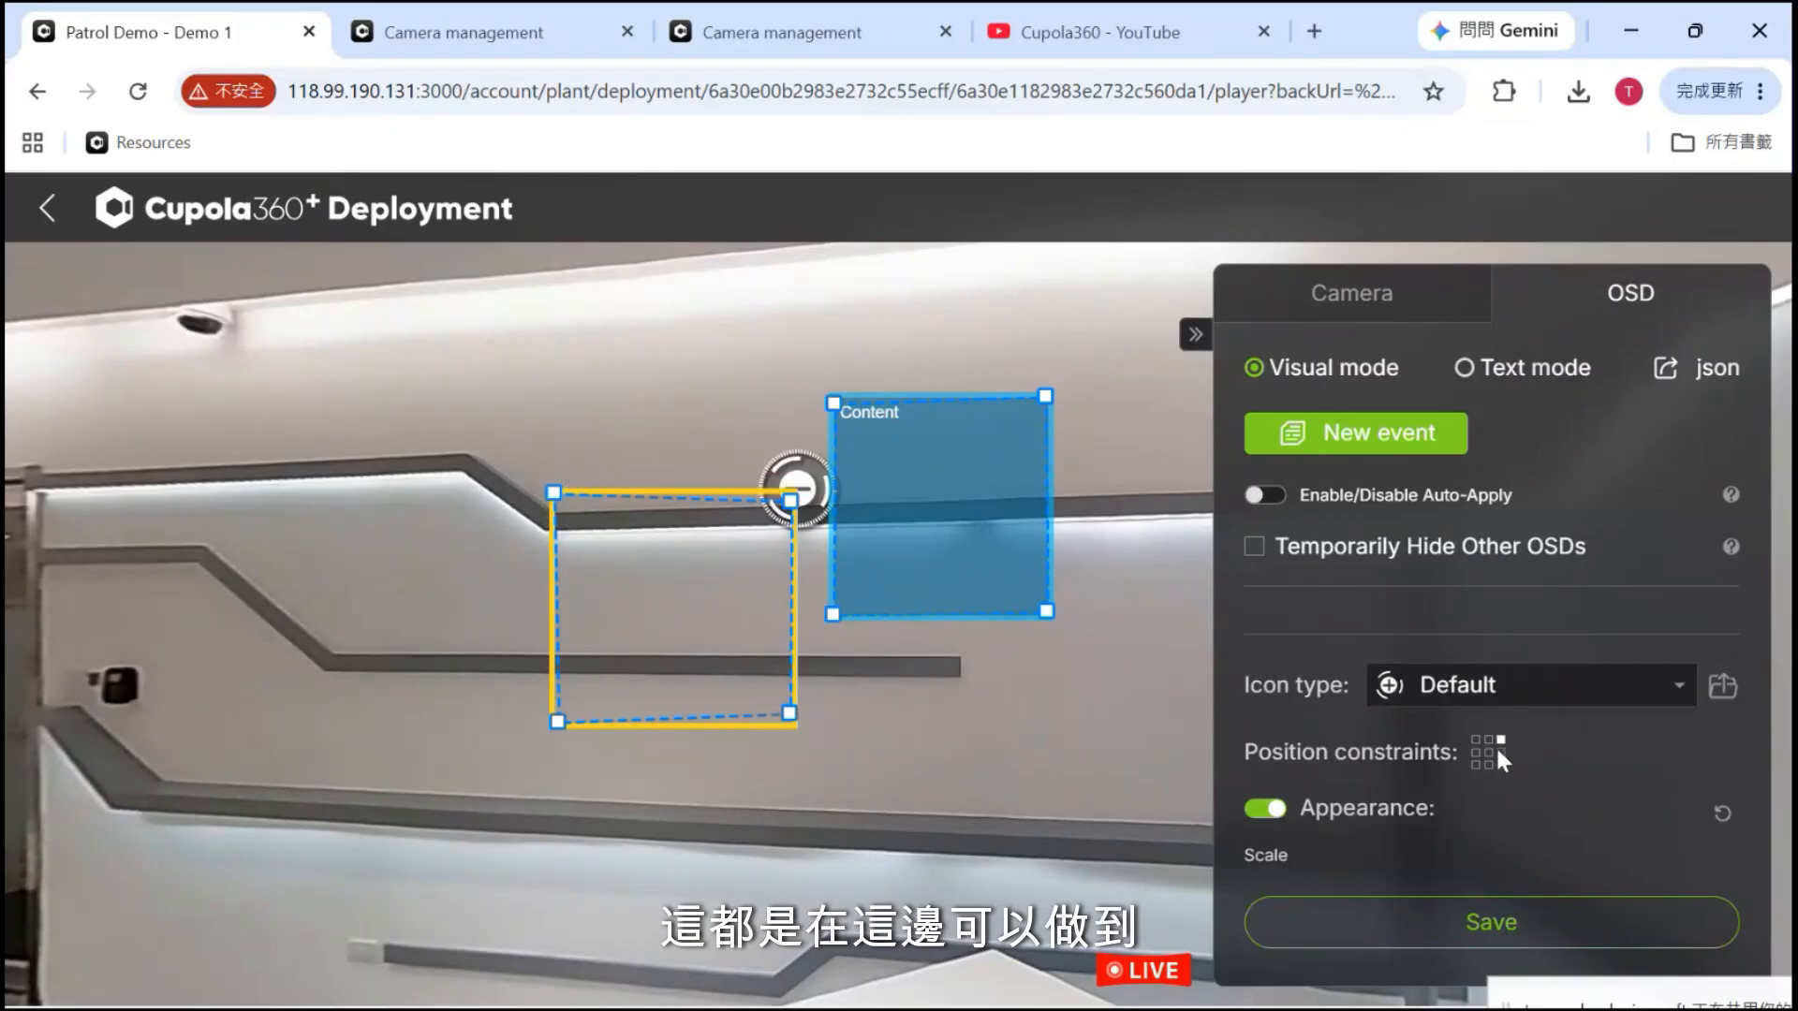
scroll(1439, 778, "down", 2)
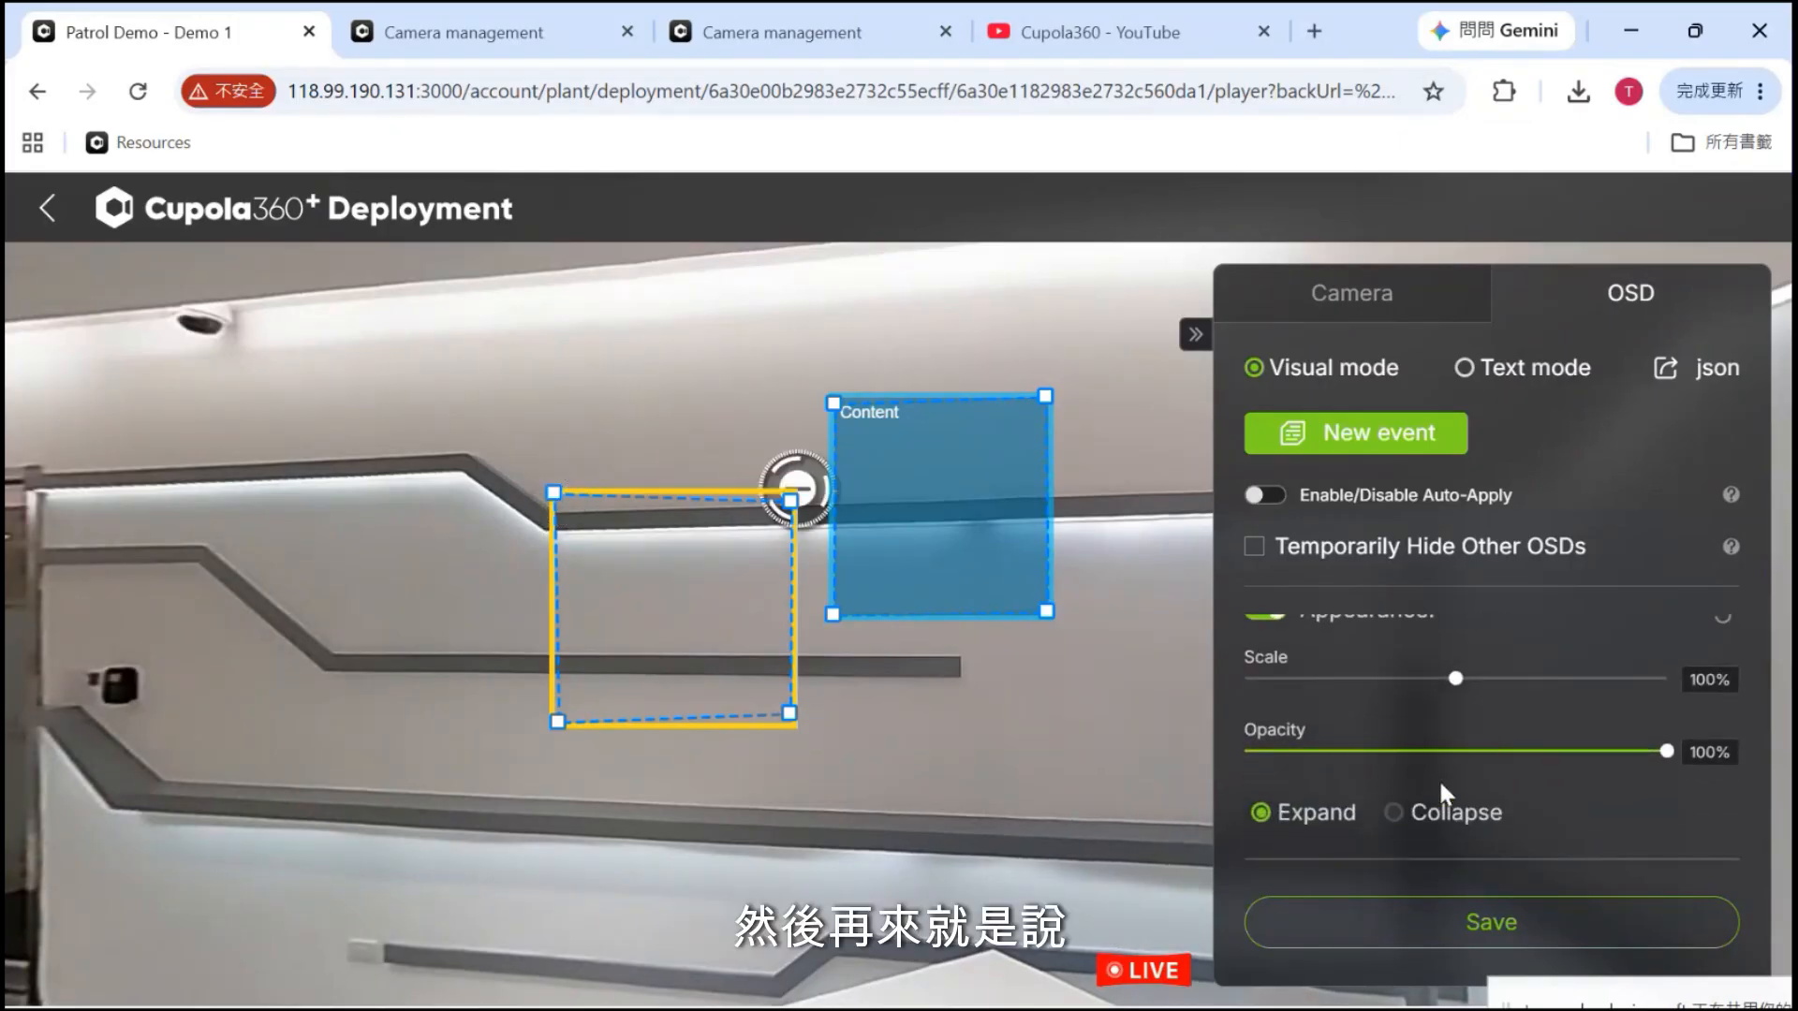
scroll(1439, 779, "up", 1)
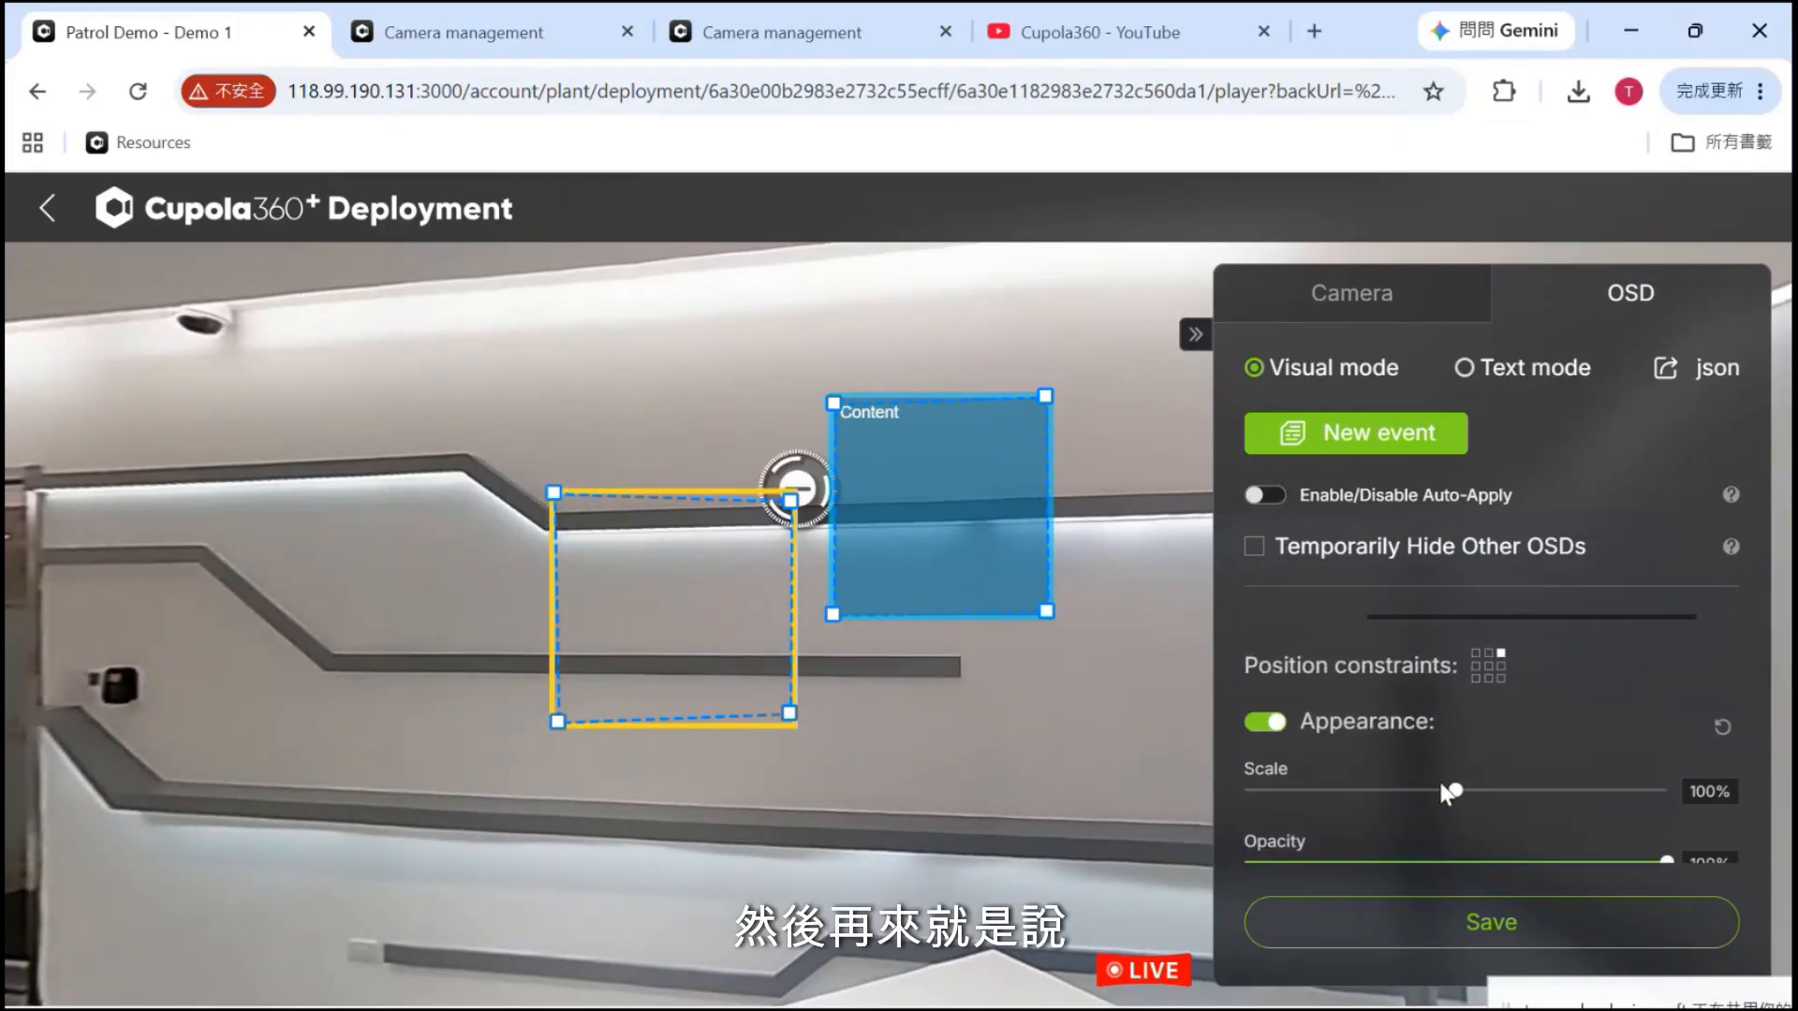
Turn off the icon's Appearance, then add a second content box and delete it
left_click(1260, 723)
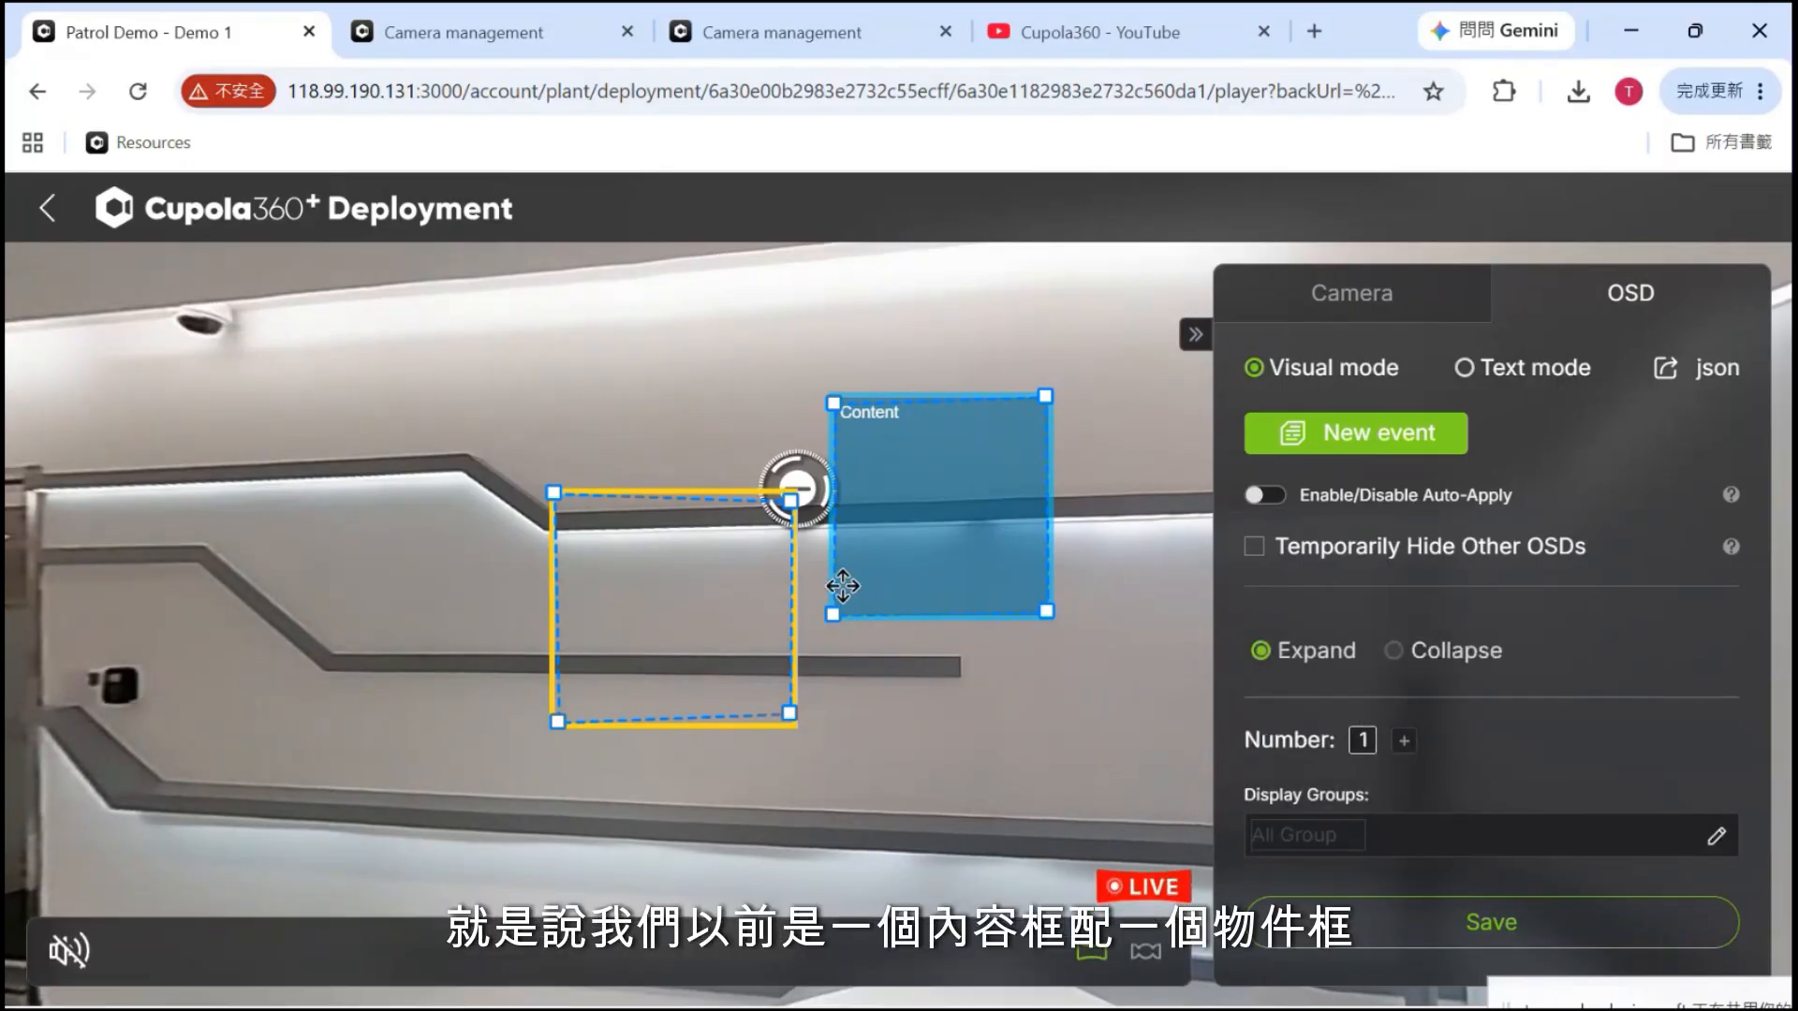
left_click(1403, 742)
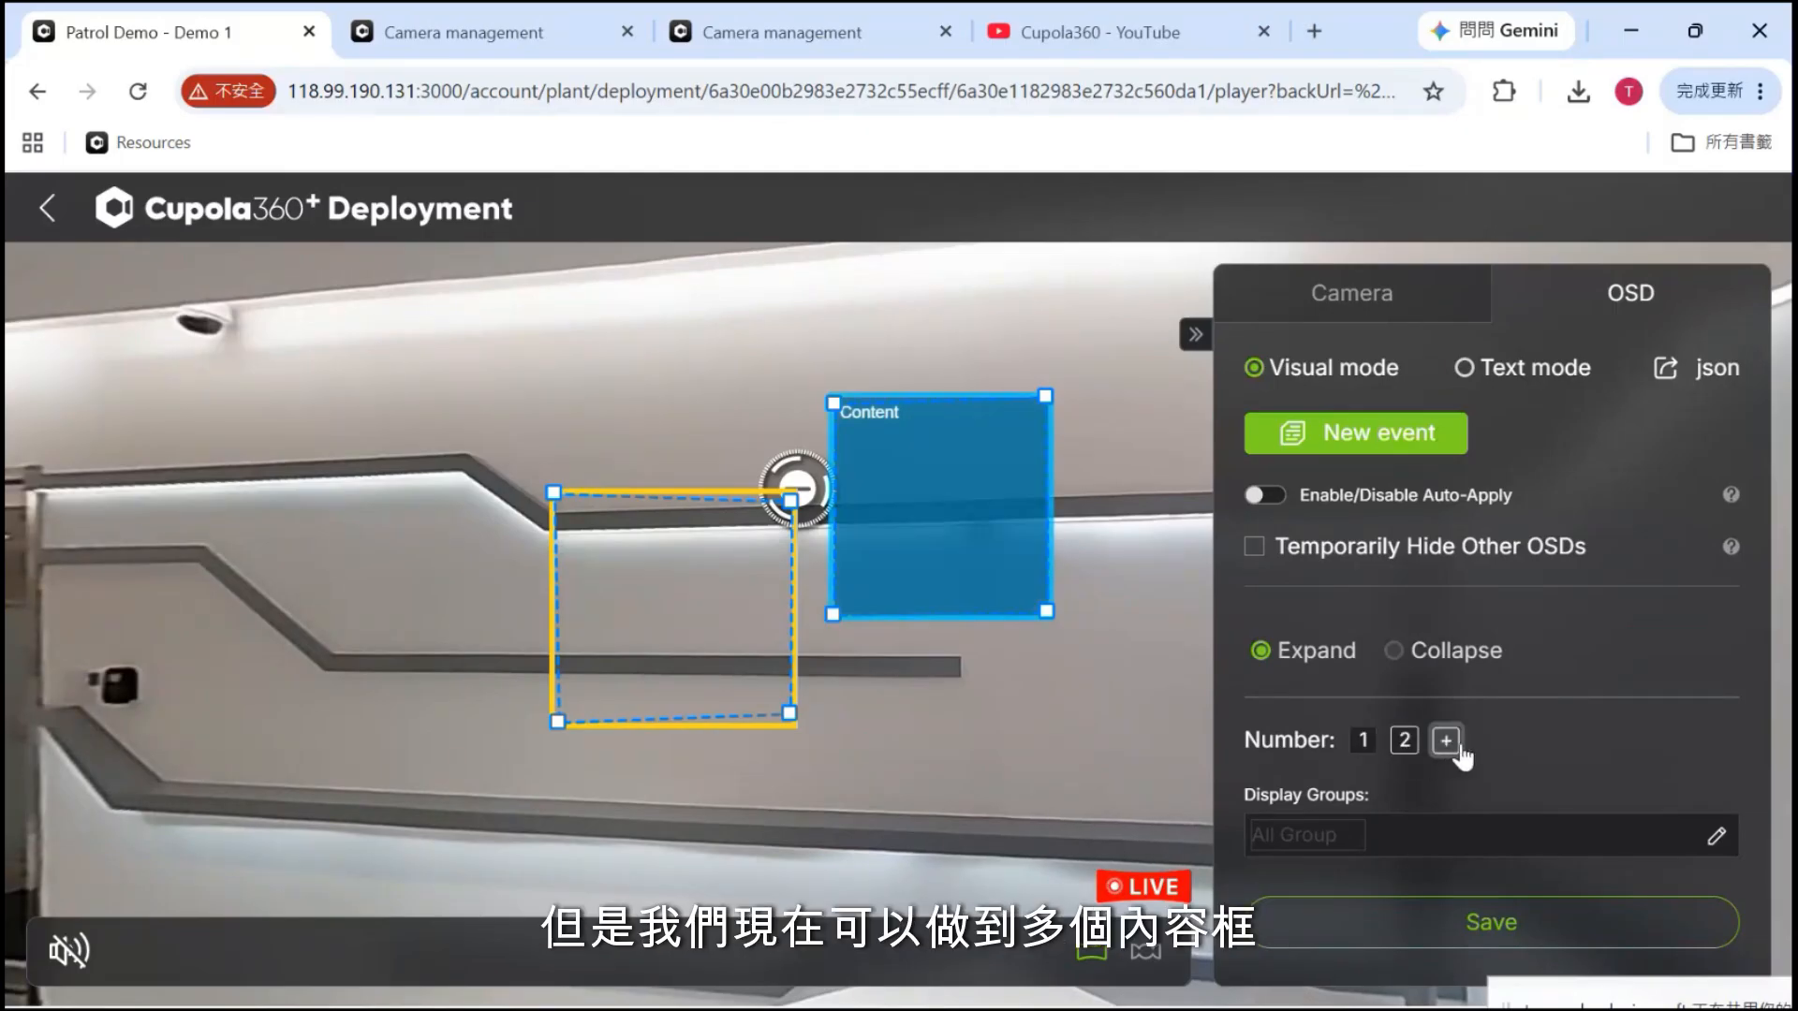
left_click_drag(983, 528, 1073, 702)
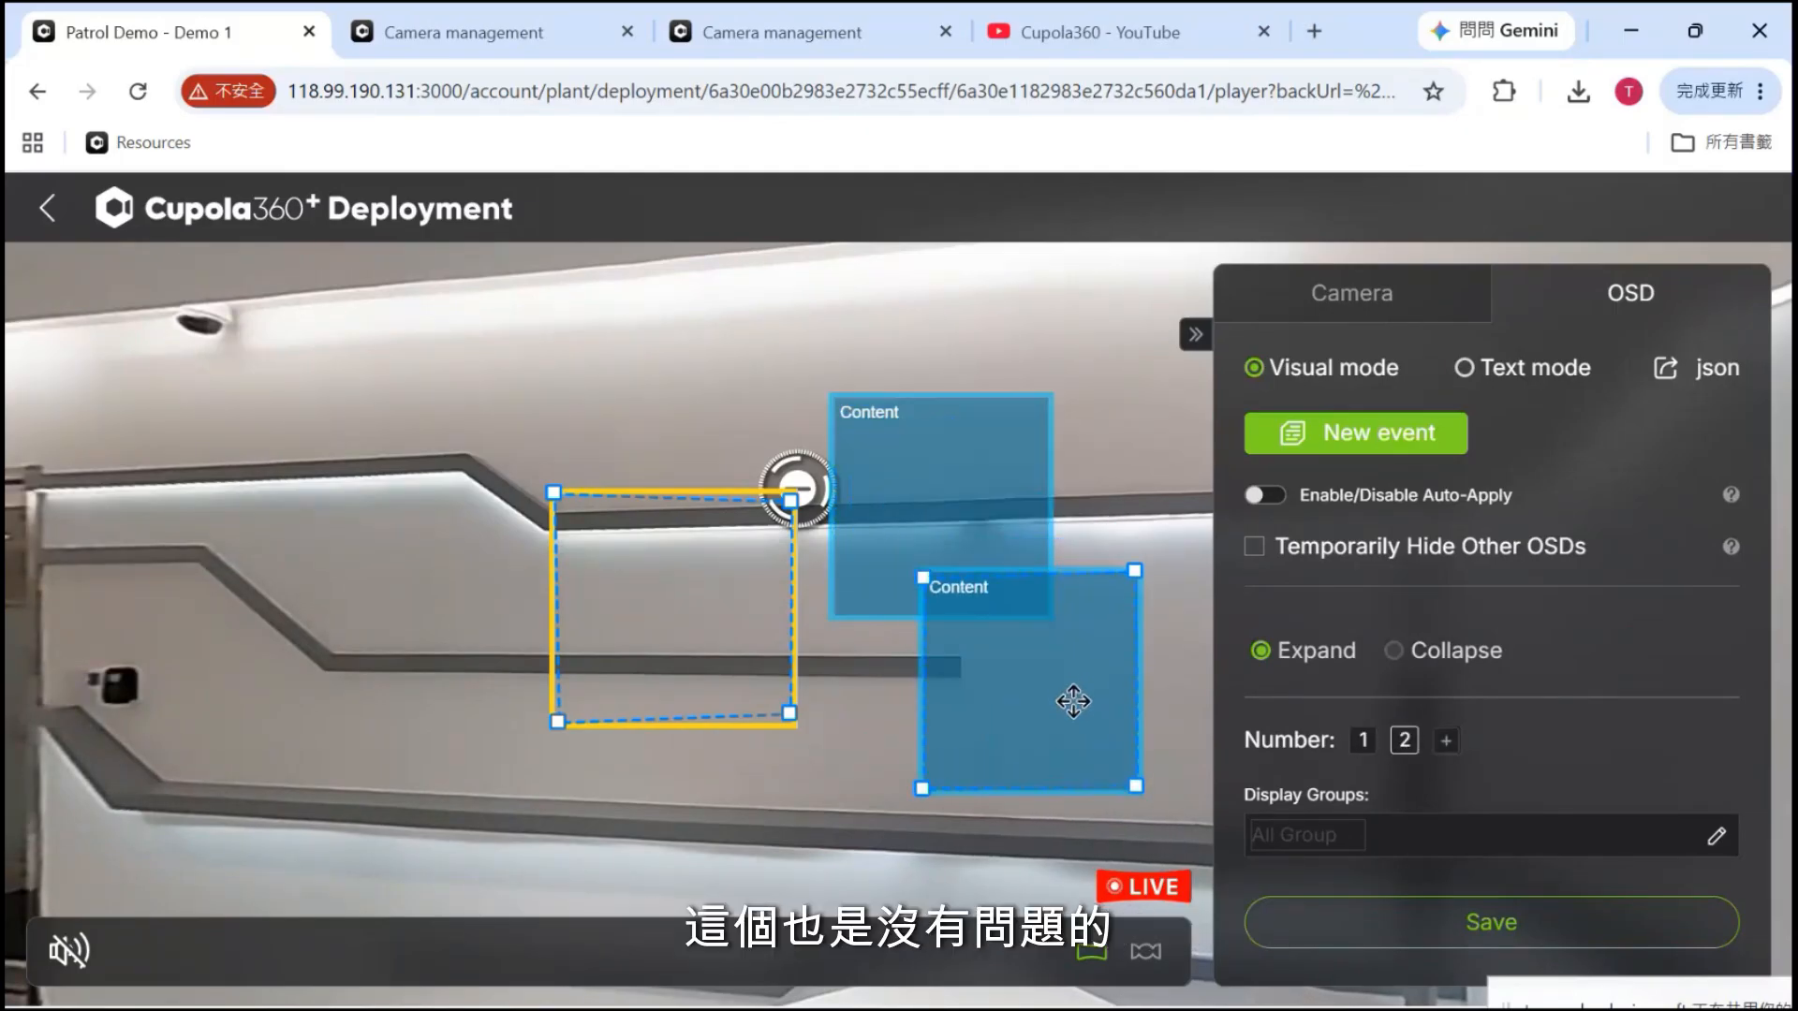
right_click(1071, 705)
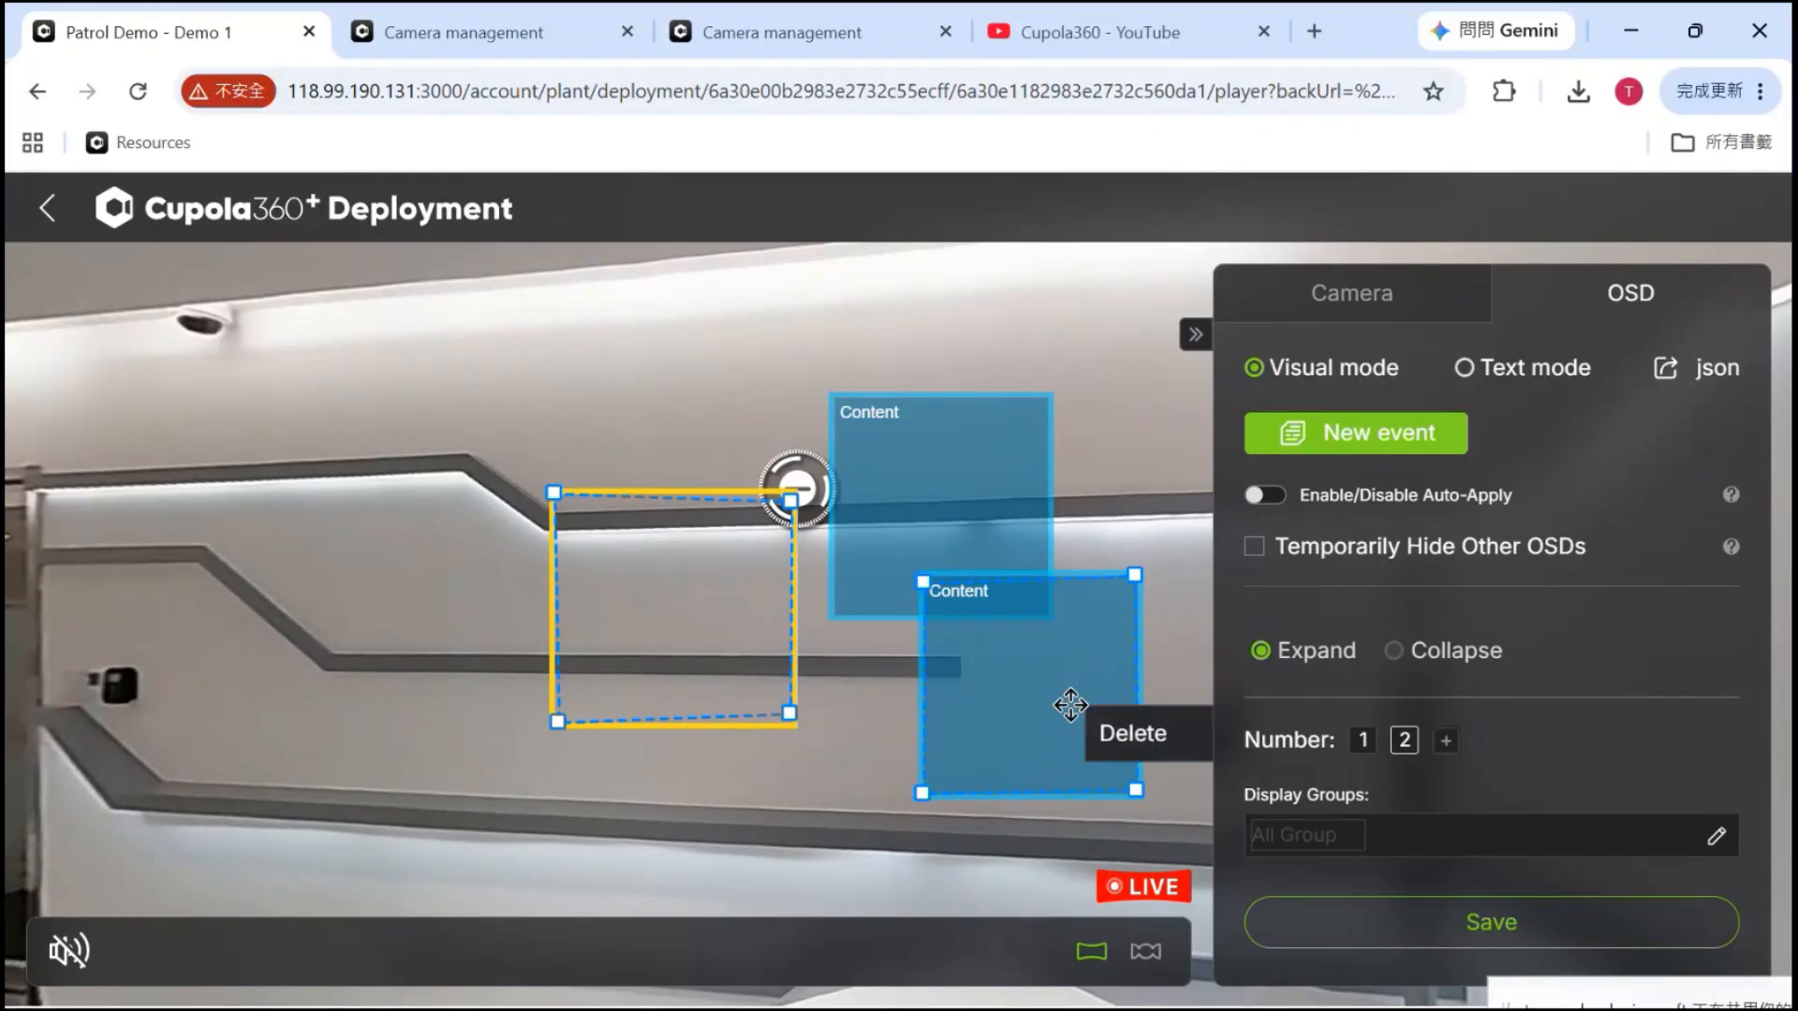
left_click(1178, 740)
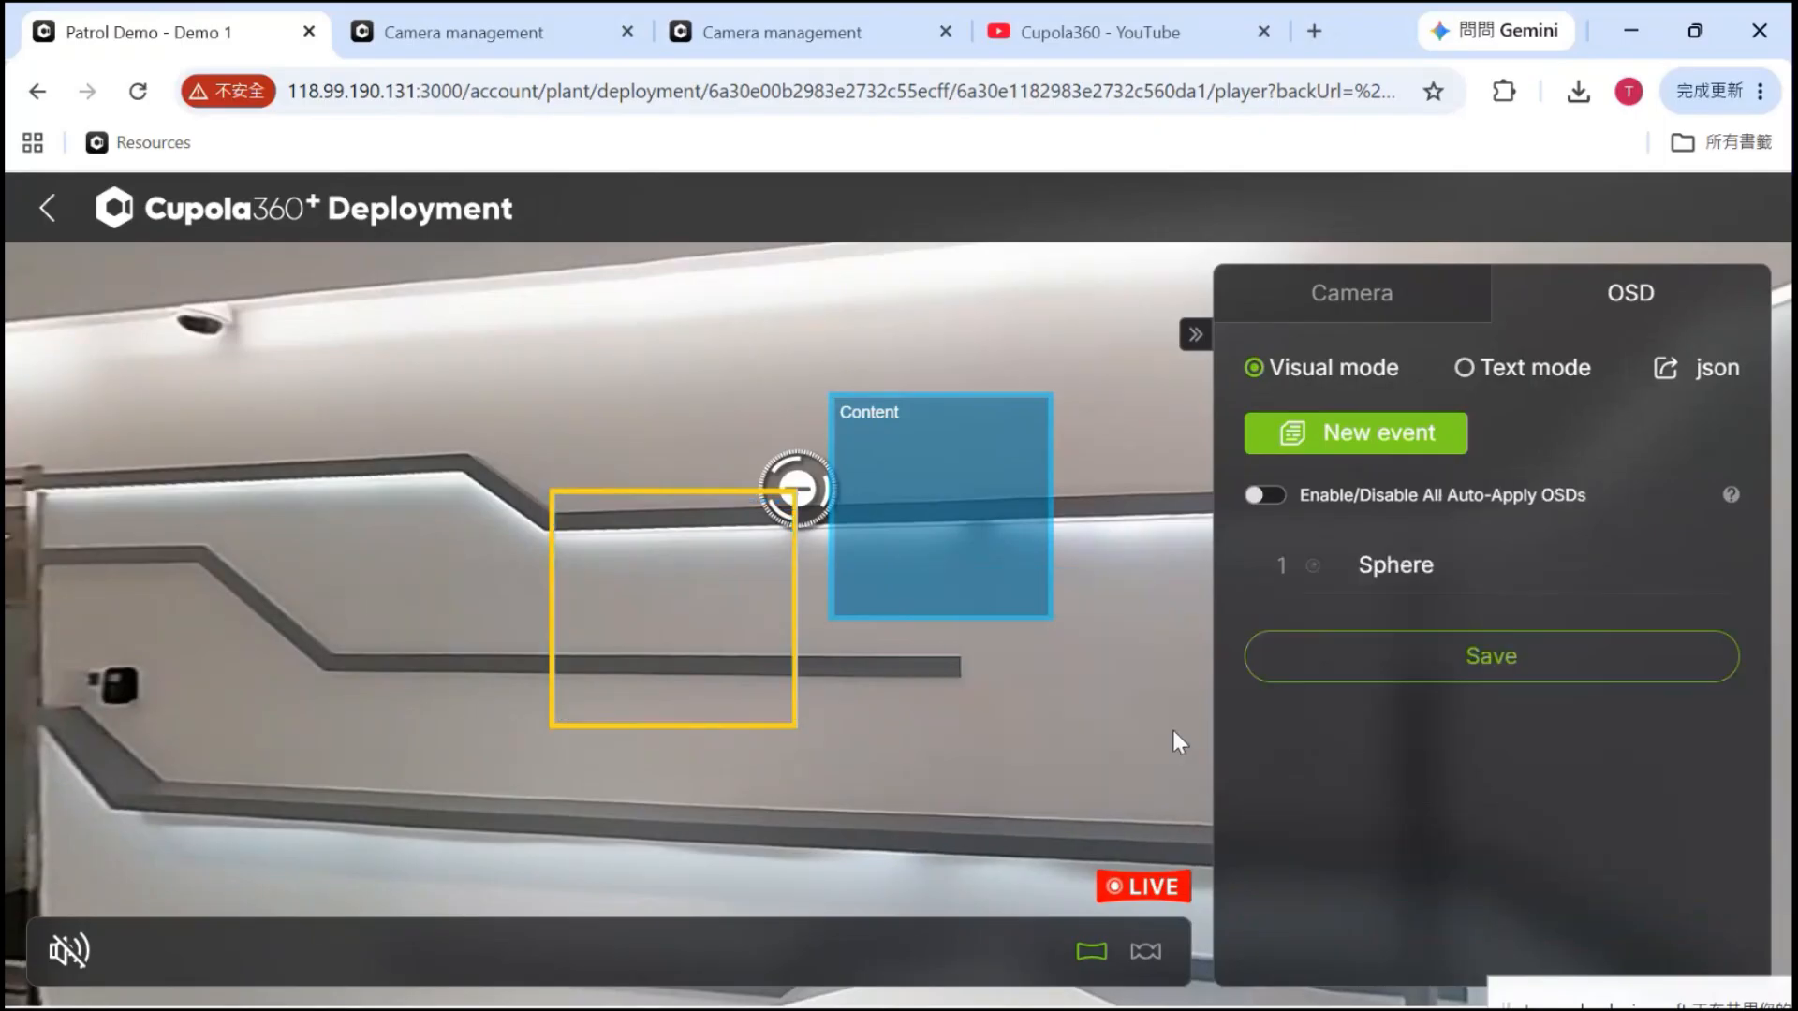
Select the remaining Content box and review its All Group, Auto Scale, RichInfo settings
left_click(985, 539)
scroll(1394, 759, "down", 3)
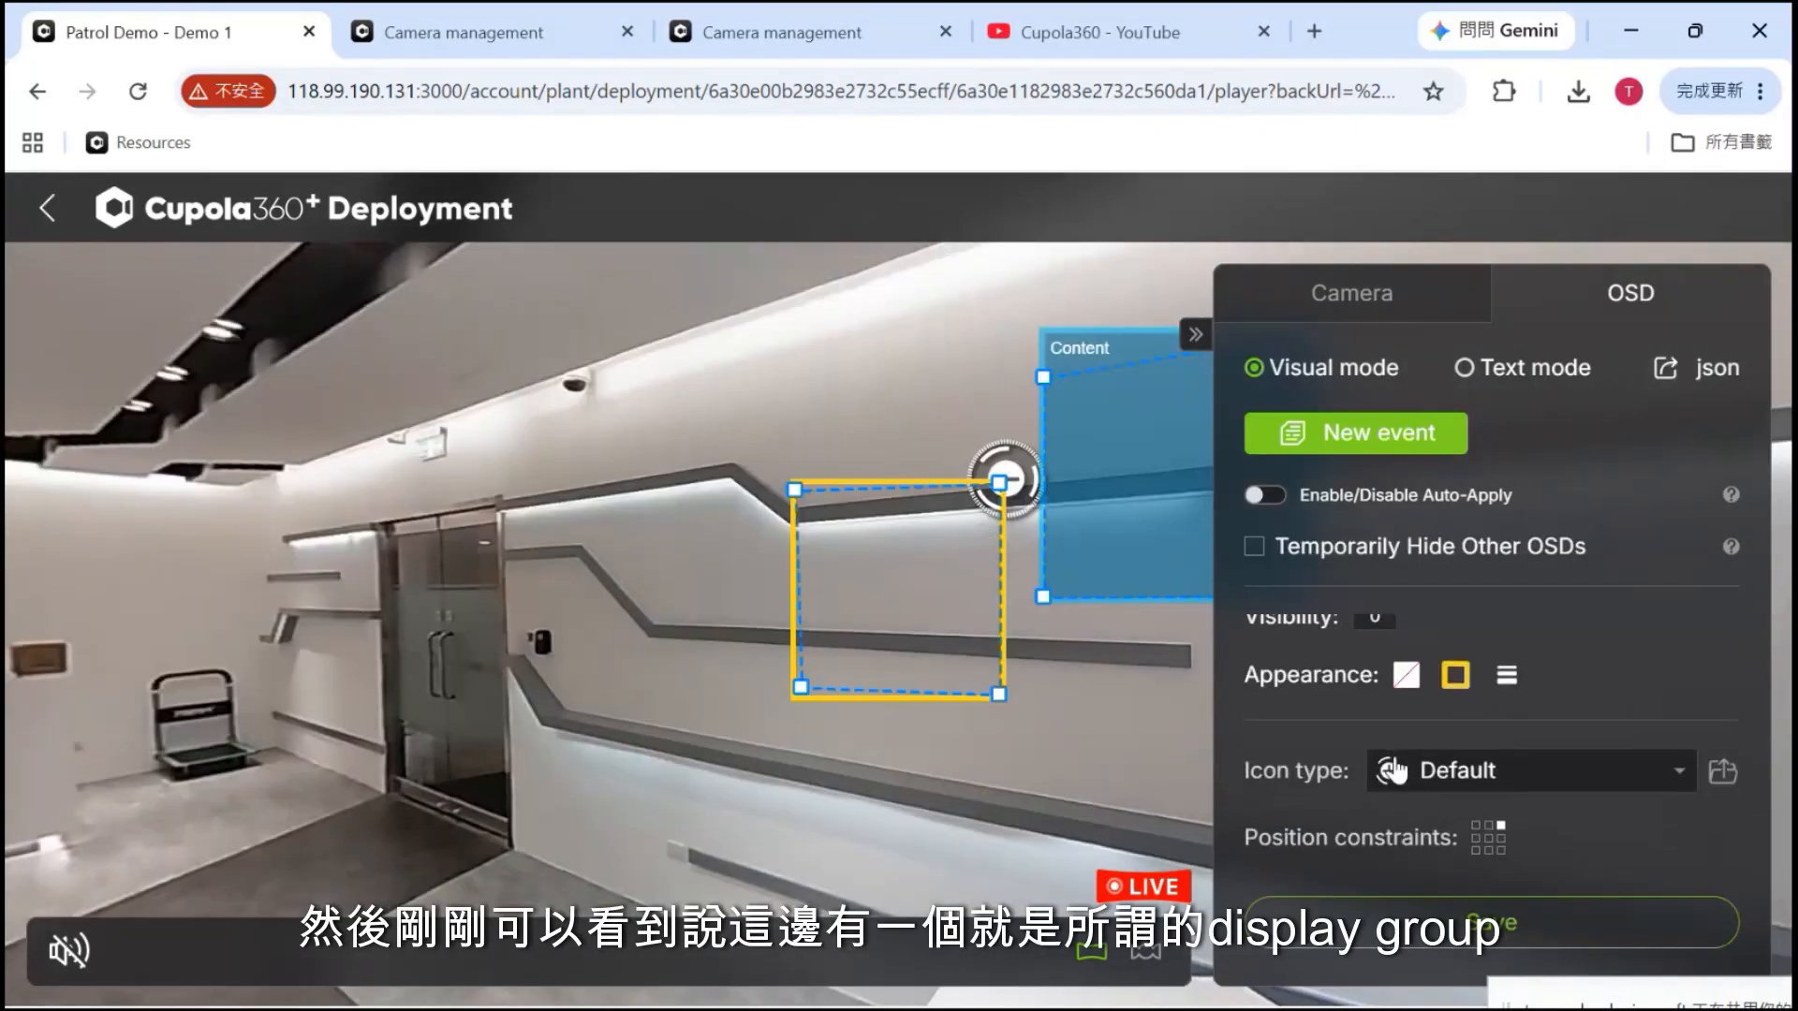
scroll(1394, 760, "down", 2)
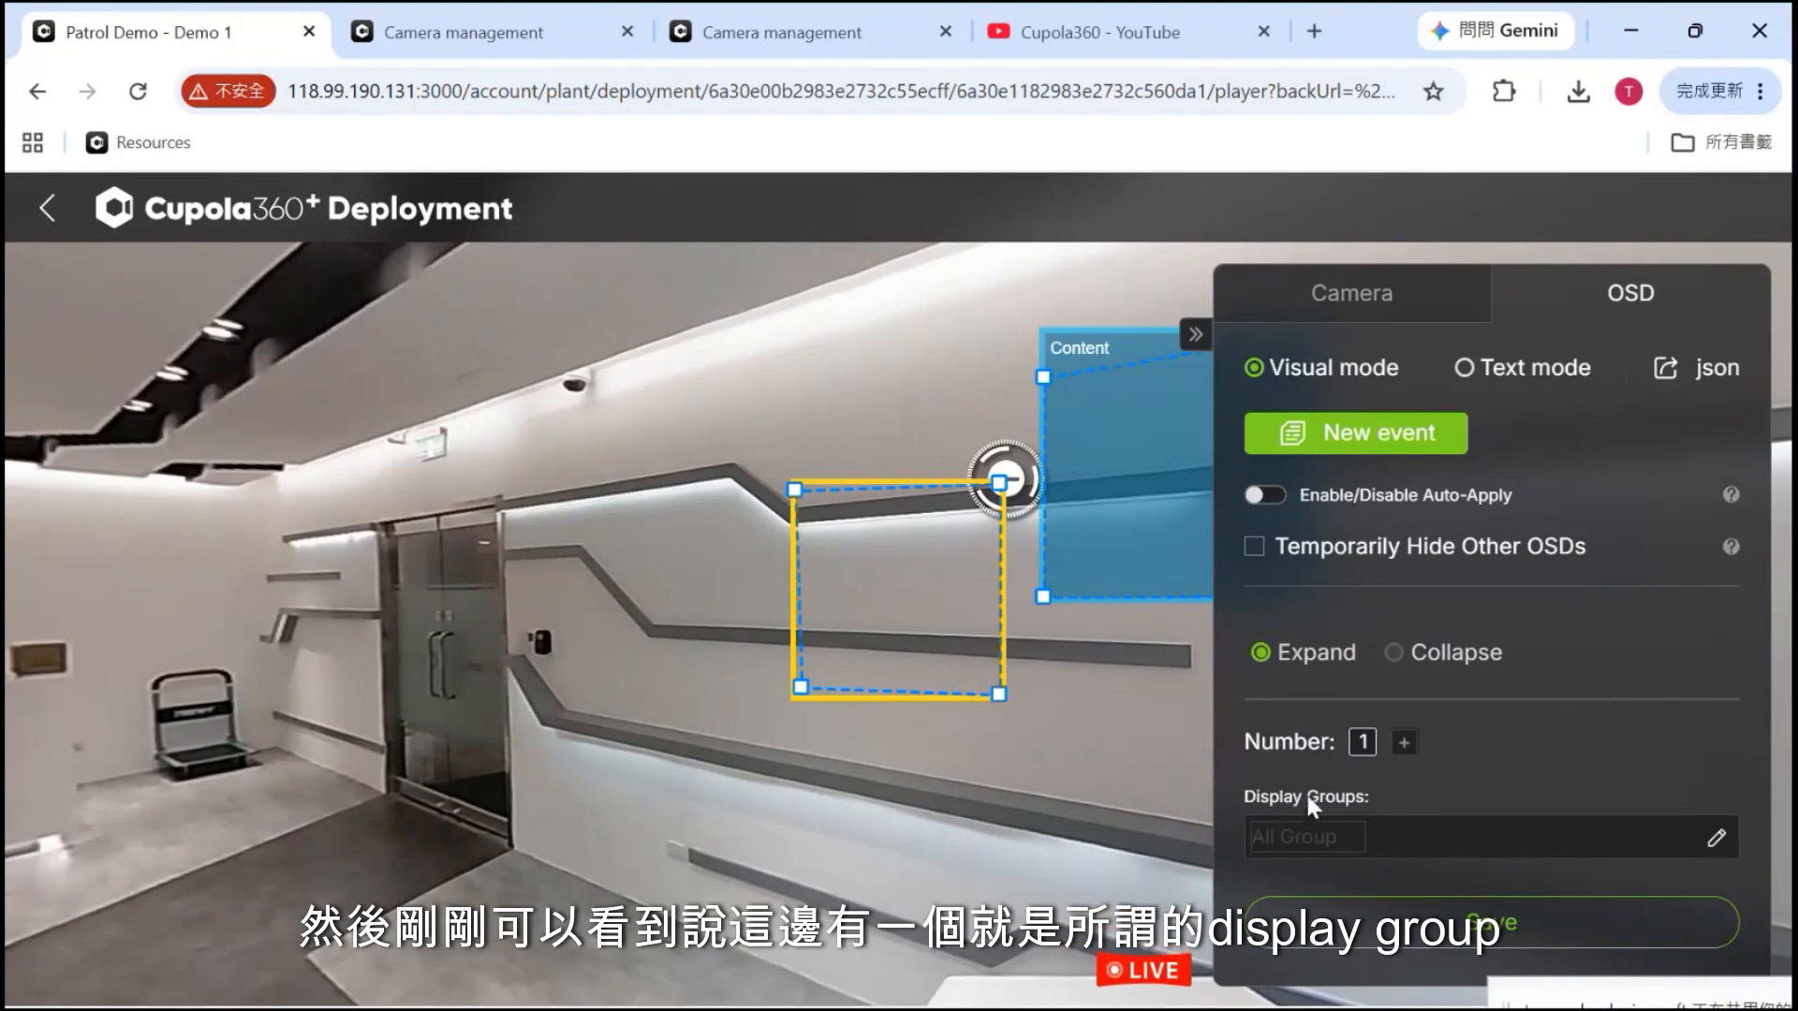
scroll(1307, 796, "down", 1)
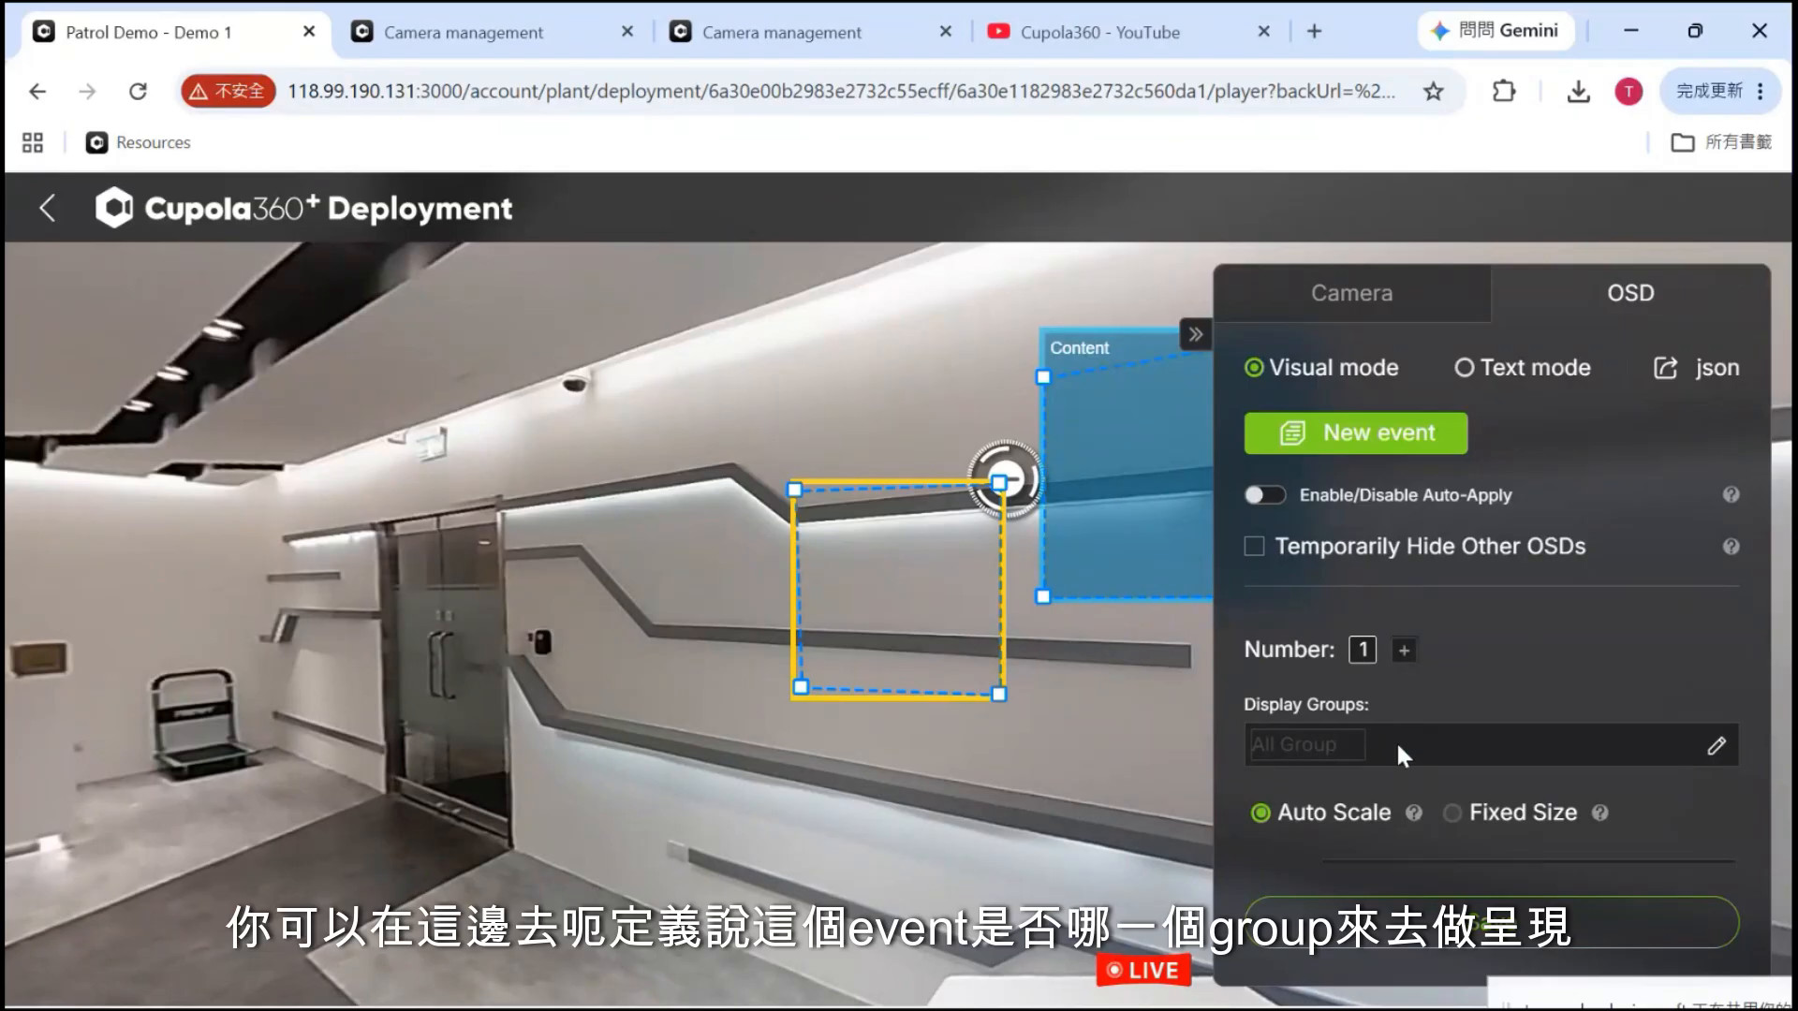
scroll(1397, 740, "down", 3)
scroll(1395, 740, "up", 1)
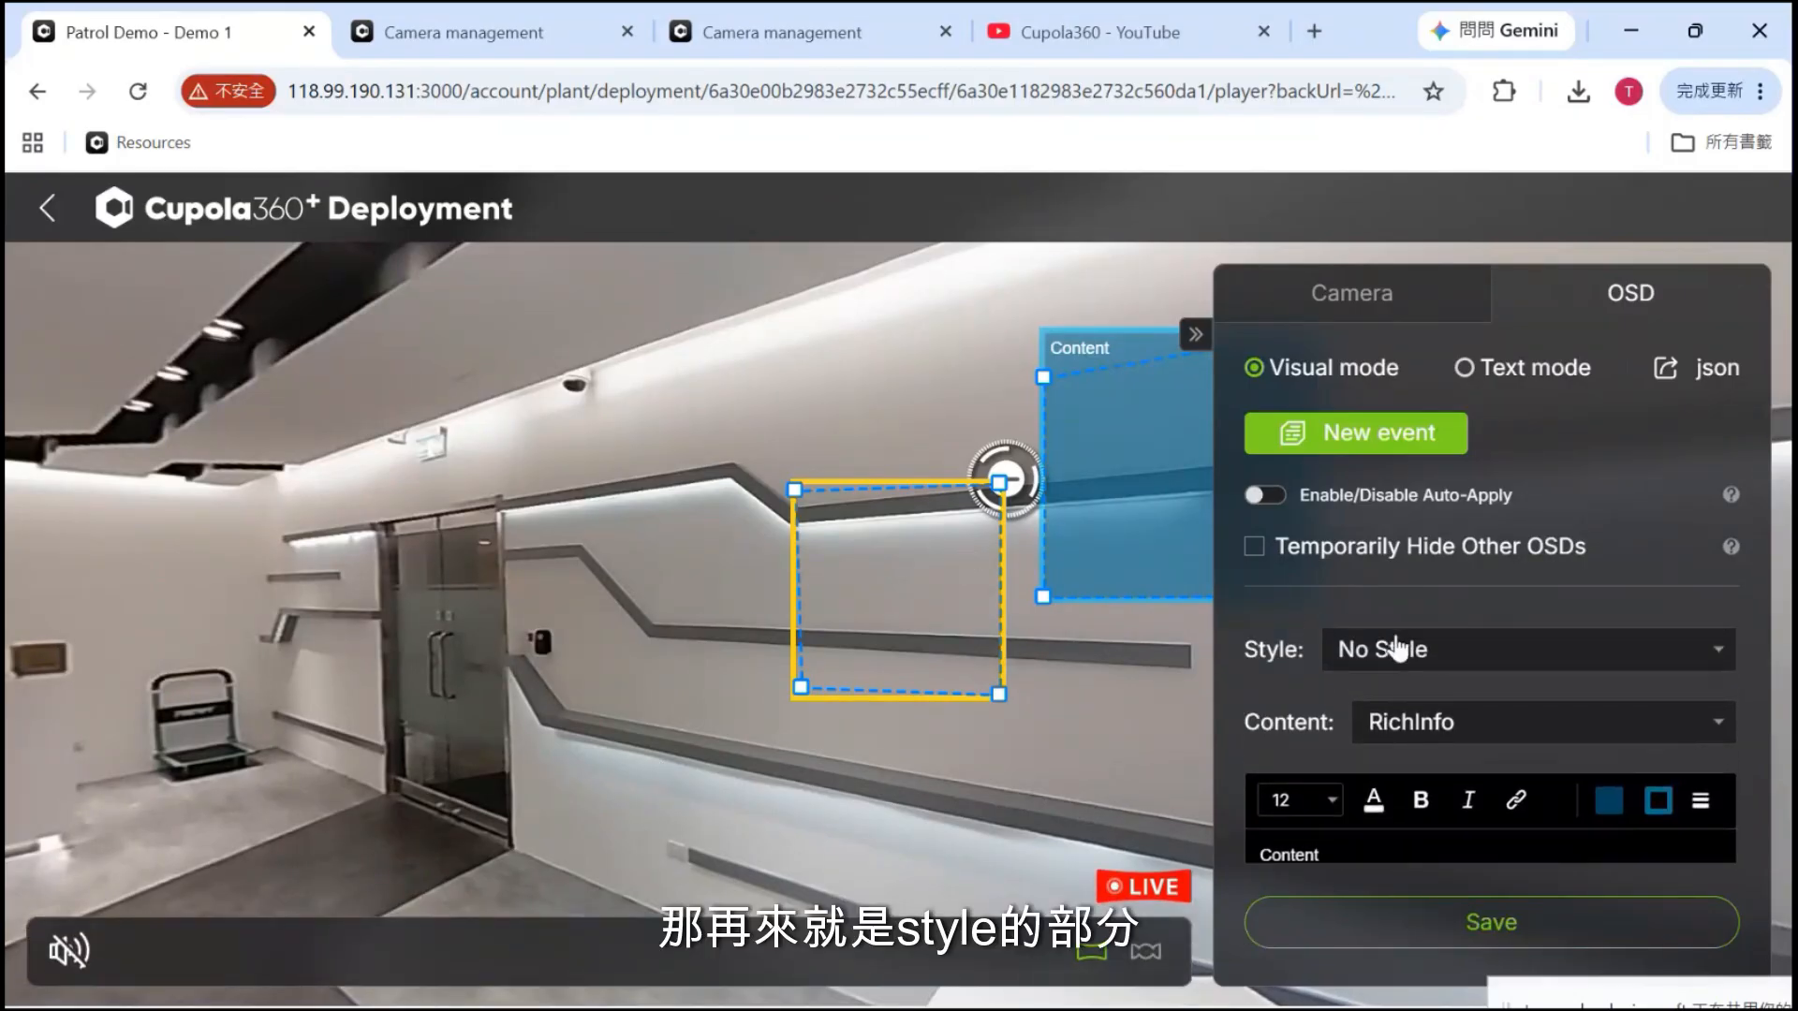
left_click(1429, 659)
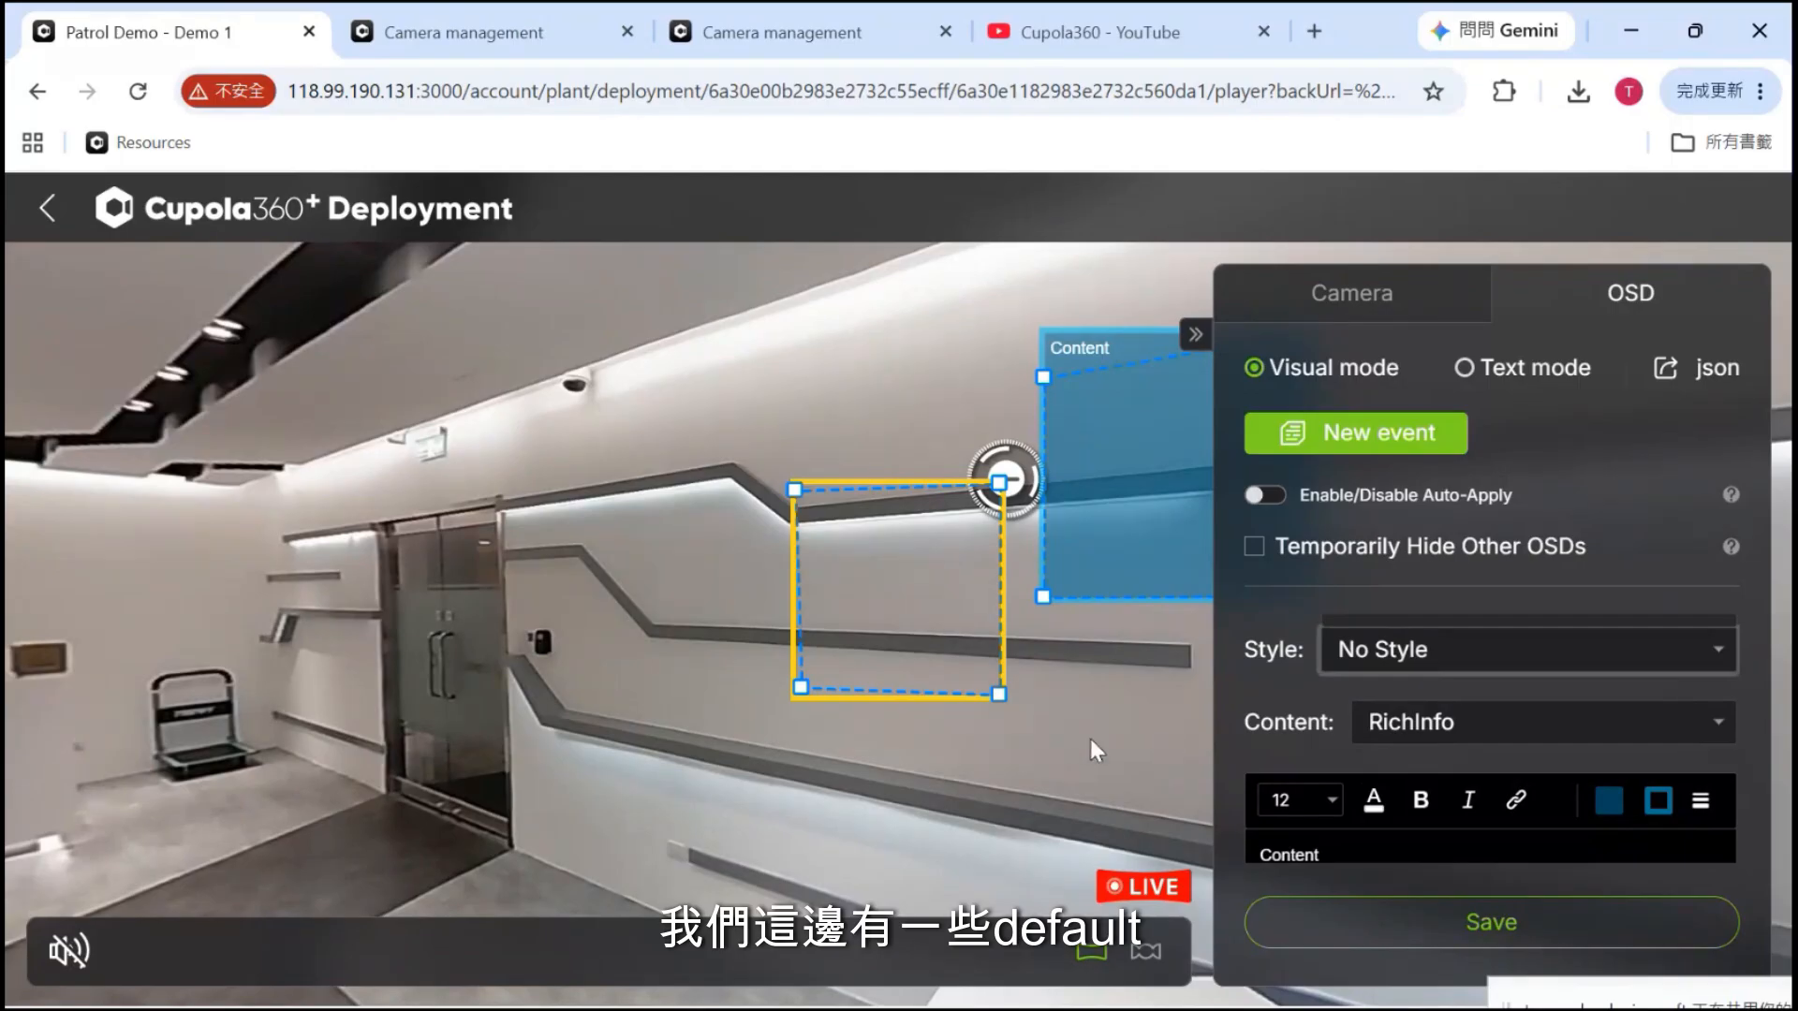
left_click_drag(1090, 739, 824, 776)
left_click(1561, 661)
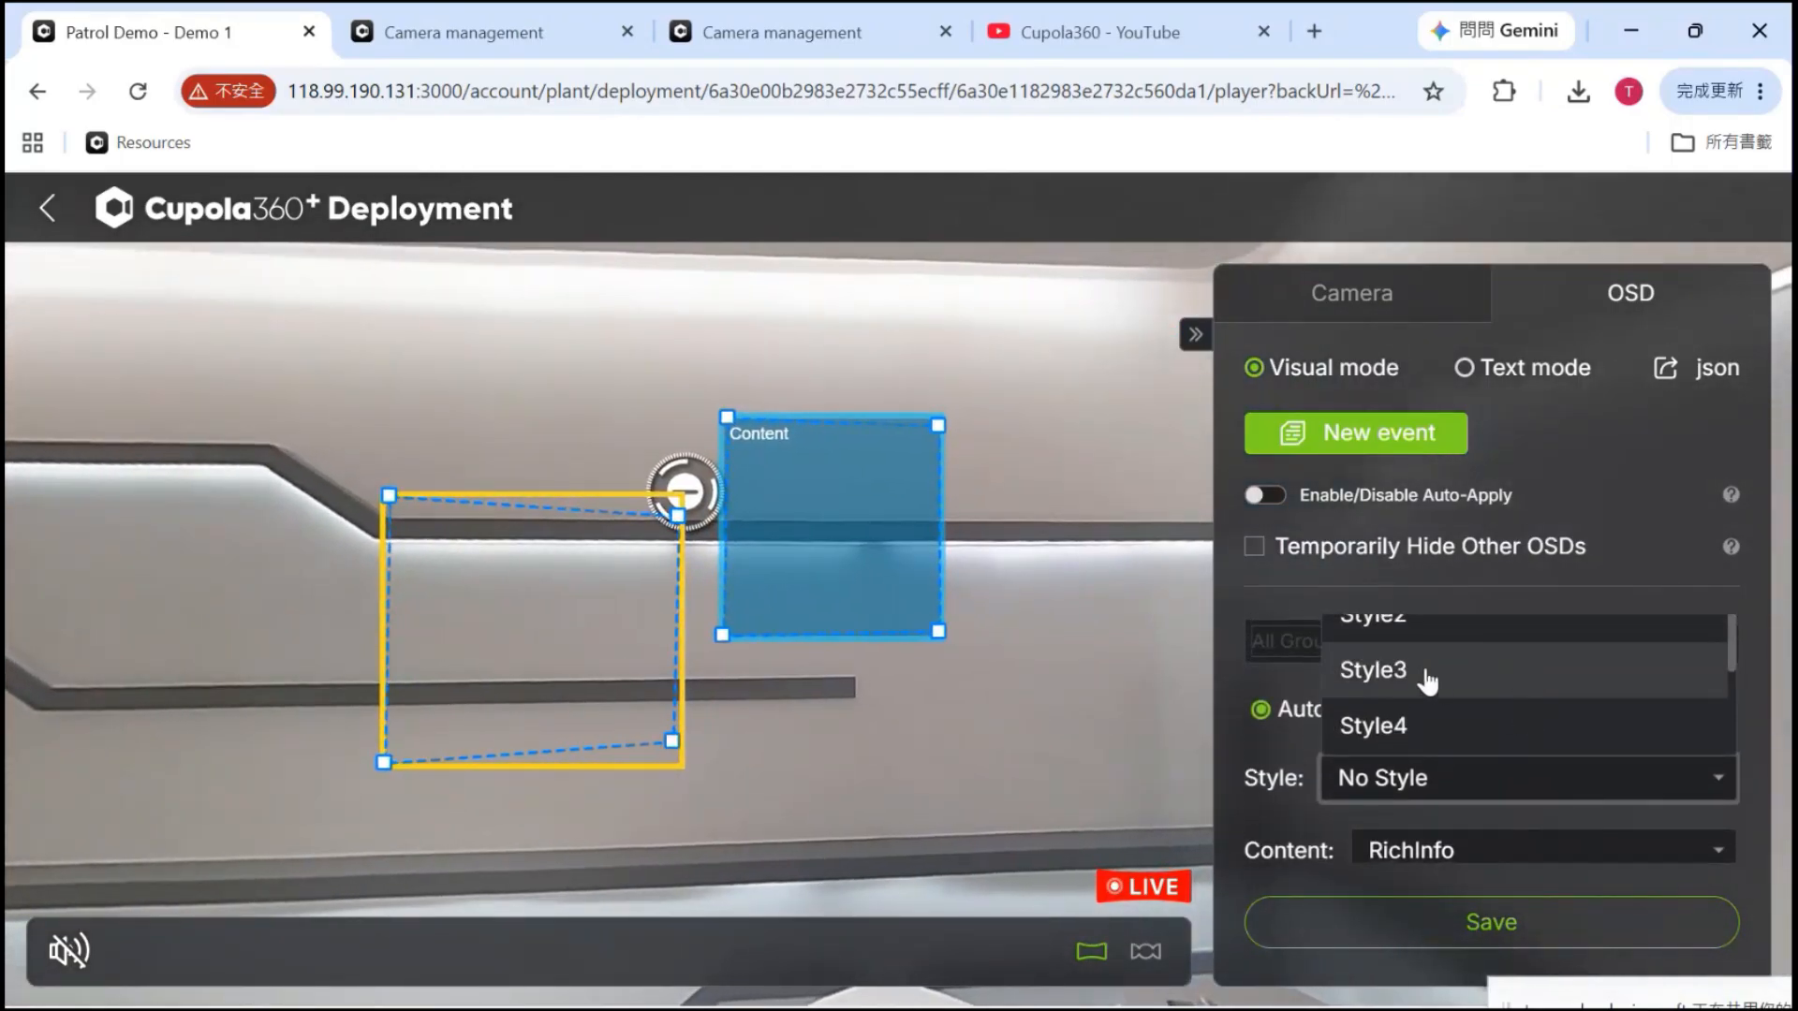
left_click(1429, 725)
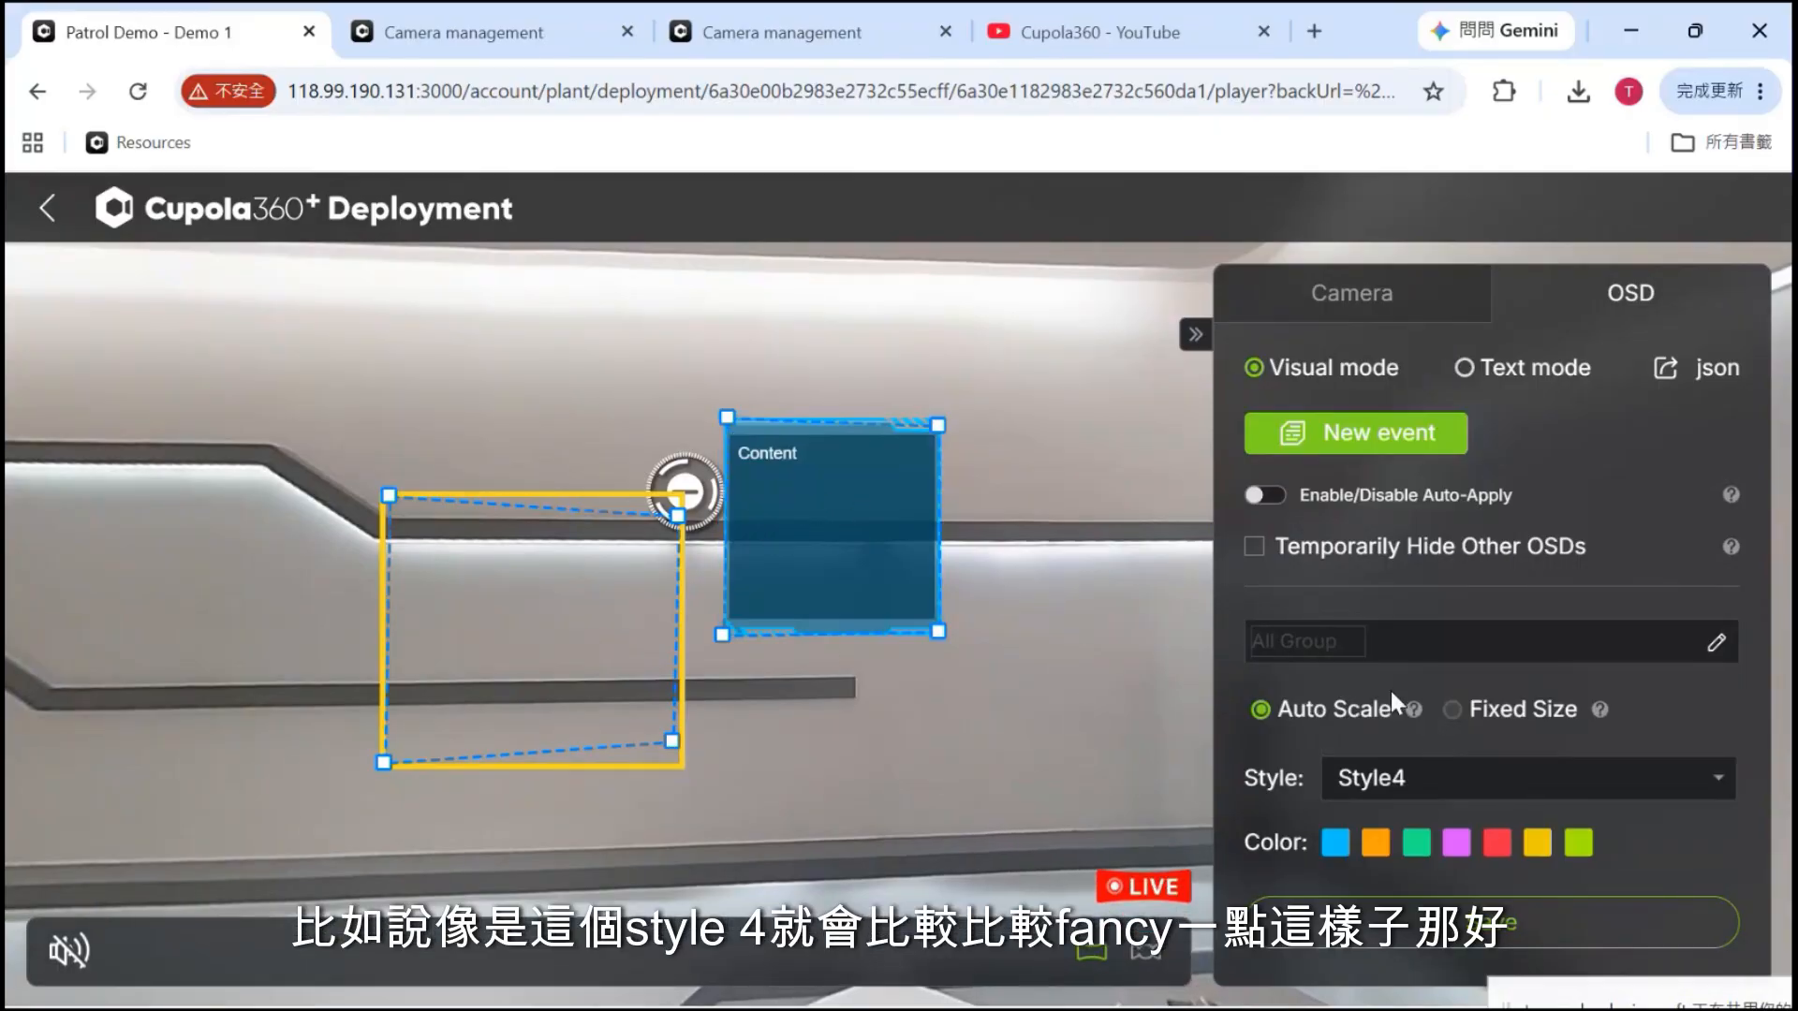
scroll(1390, 691, "down", 2)
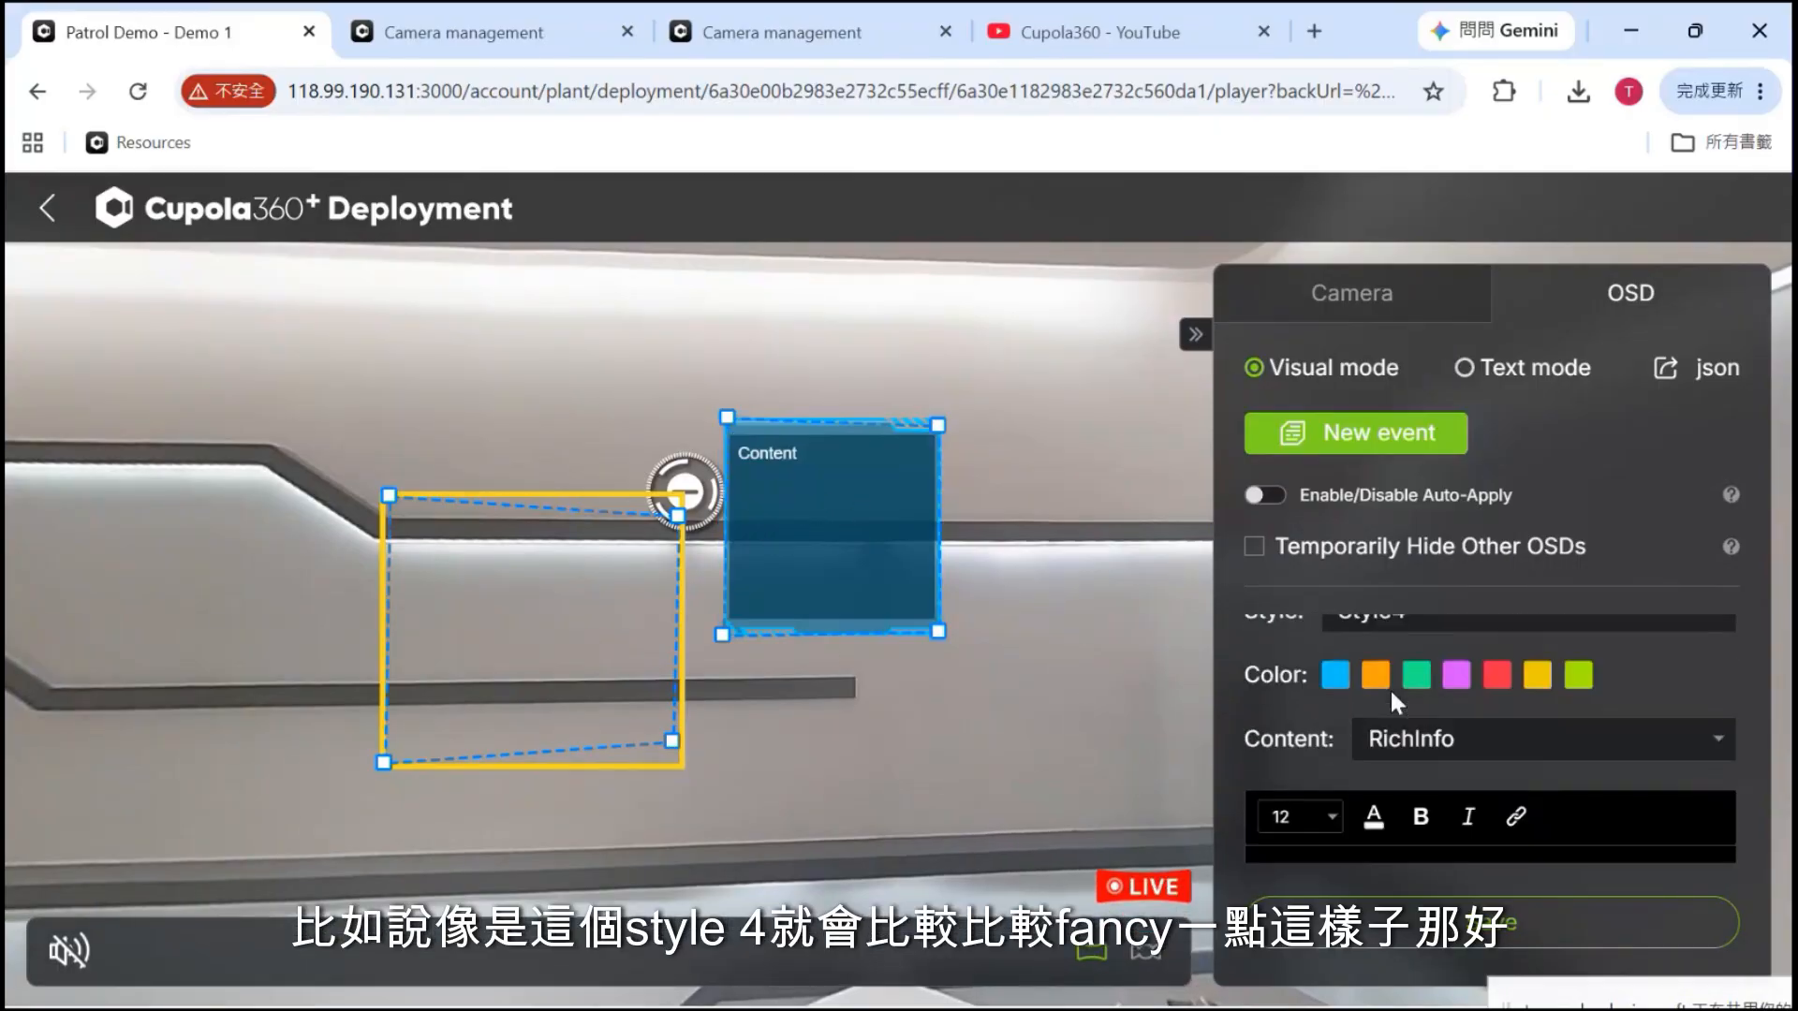
left_click(1436, 622)
left_click(1425, 723)
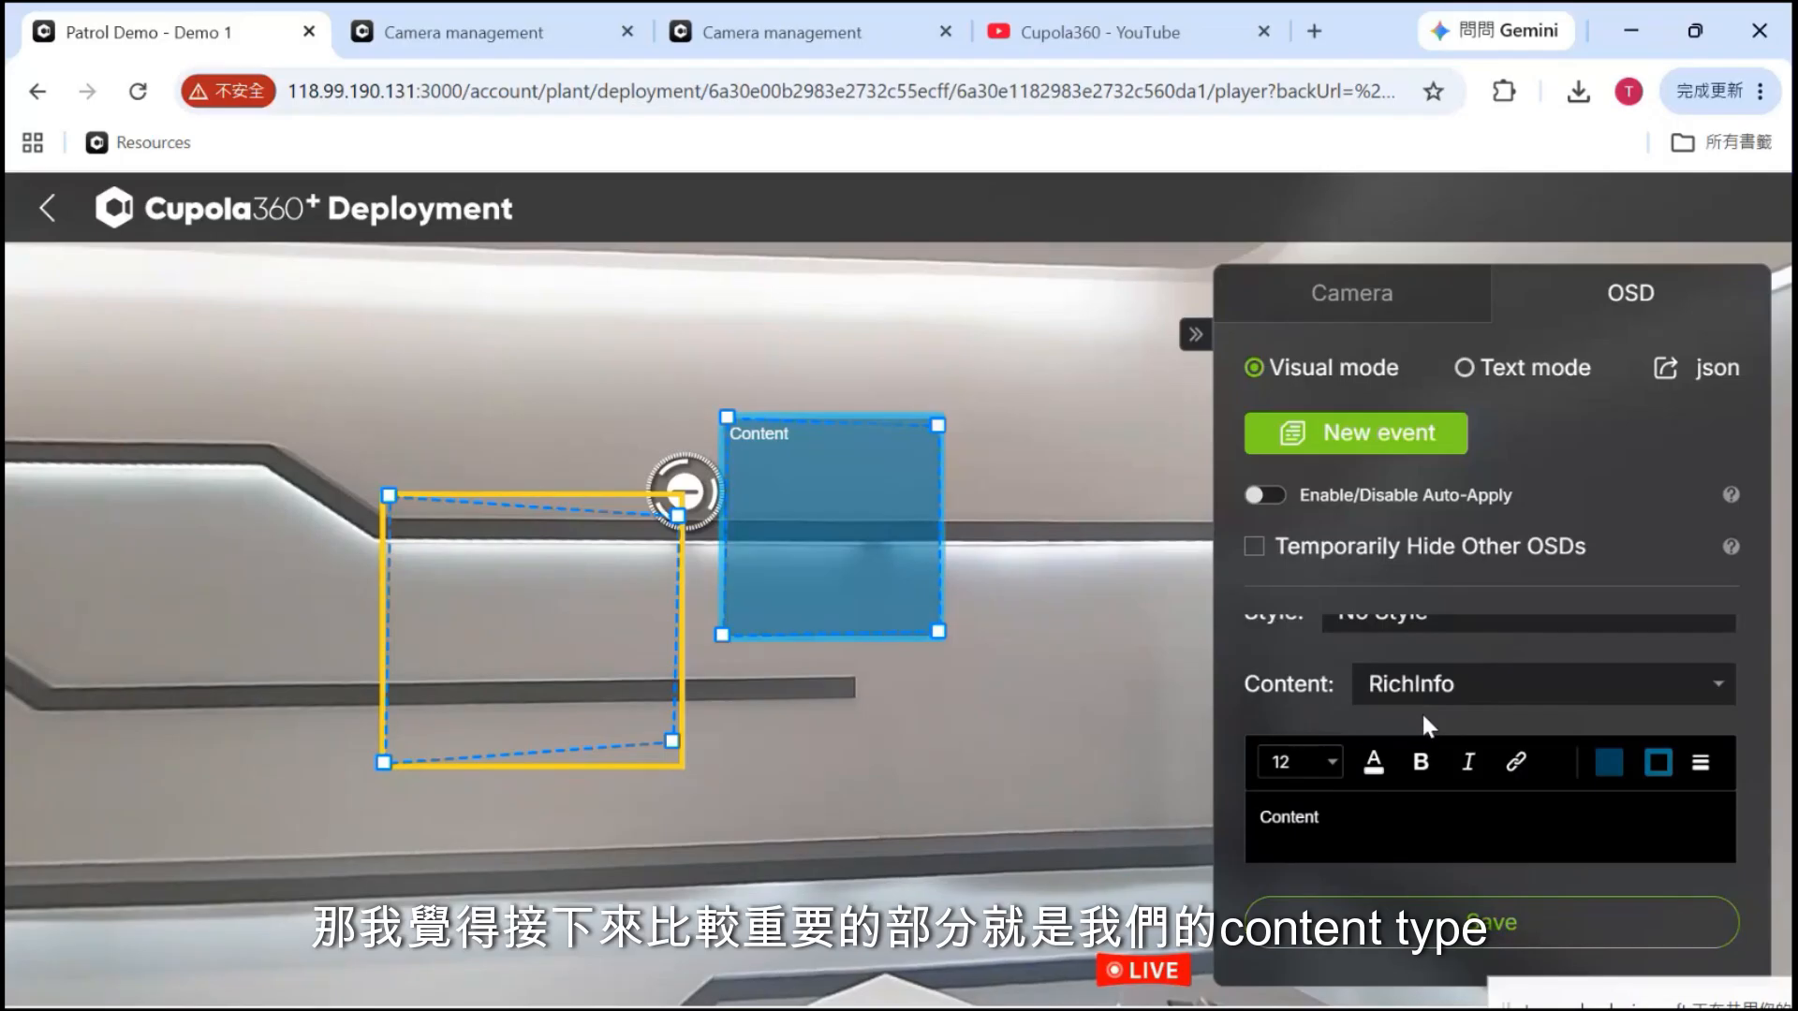
scroll(1422, 711, "down", 1)
scroll(1422, 711, "up", 1)
scroll(1422, 711, "down", 2)
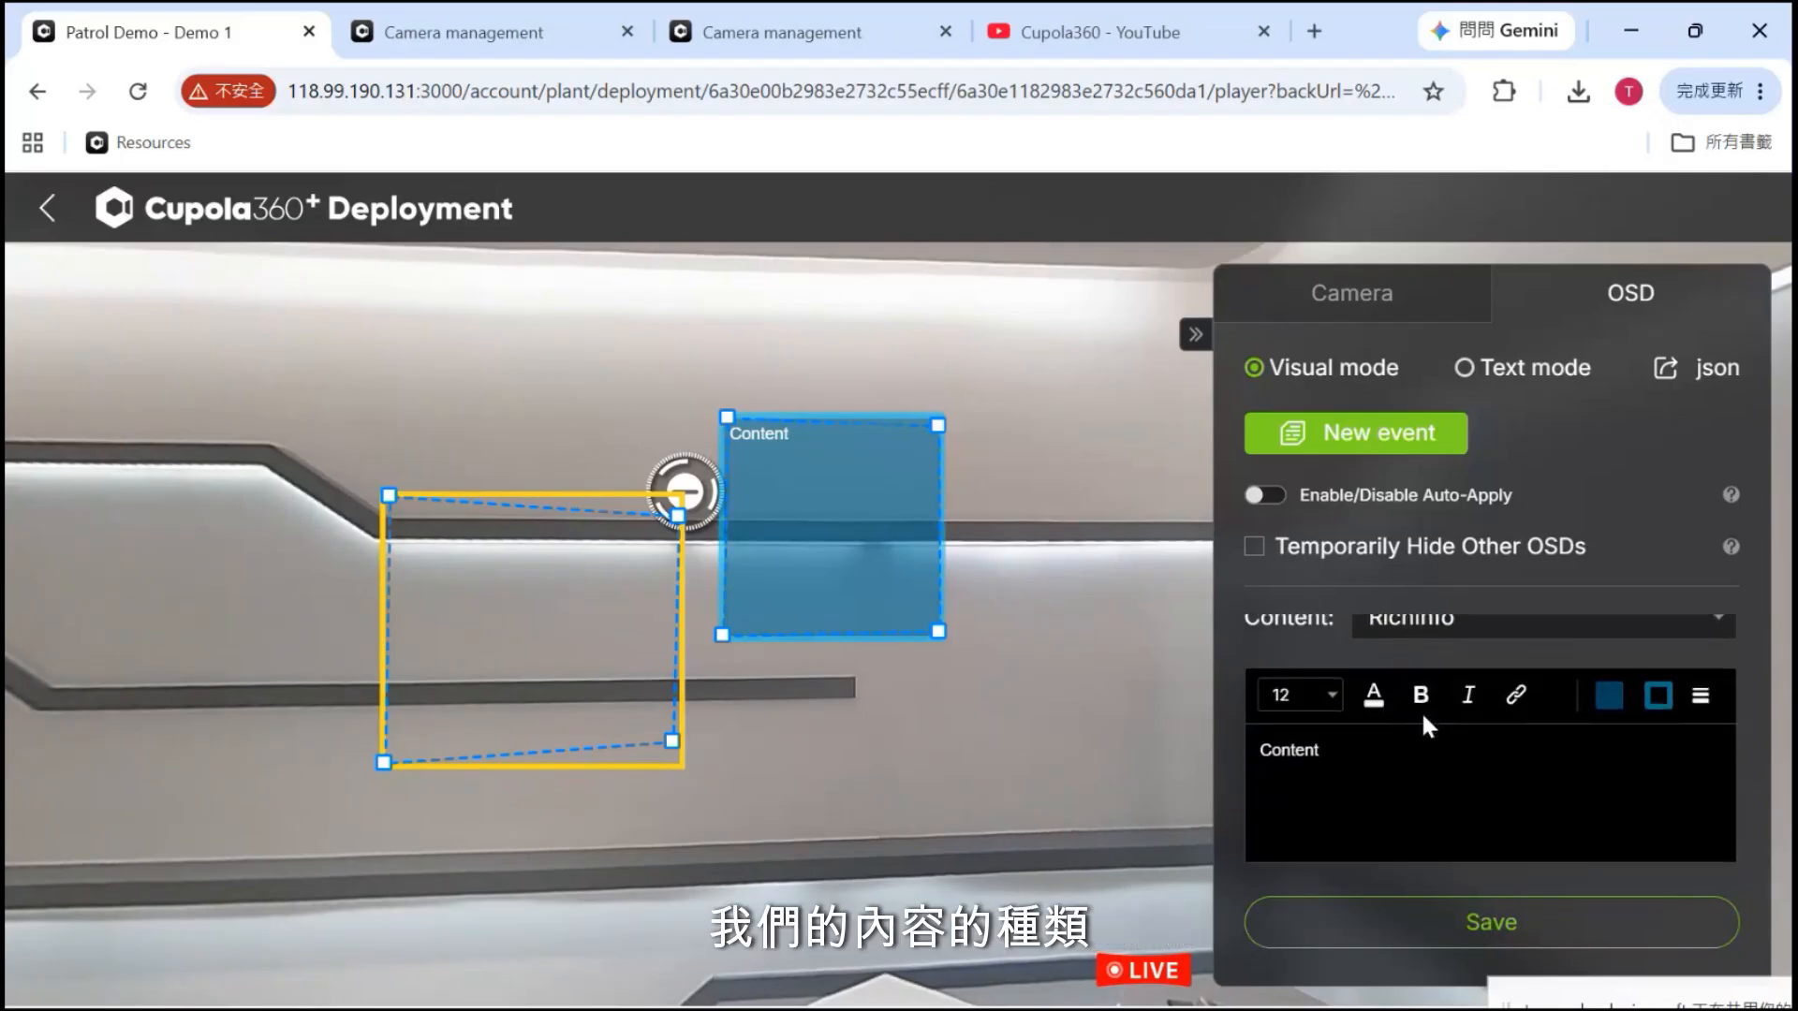
scroll(1422, 711, "up", 2)
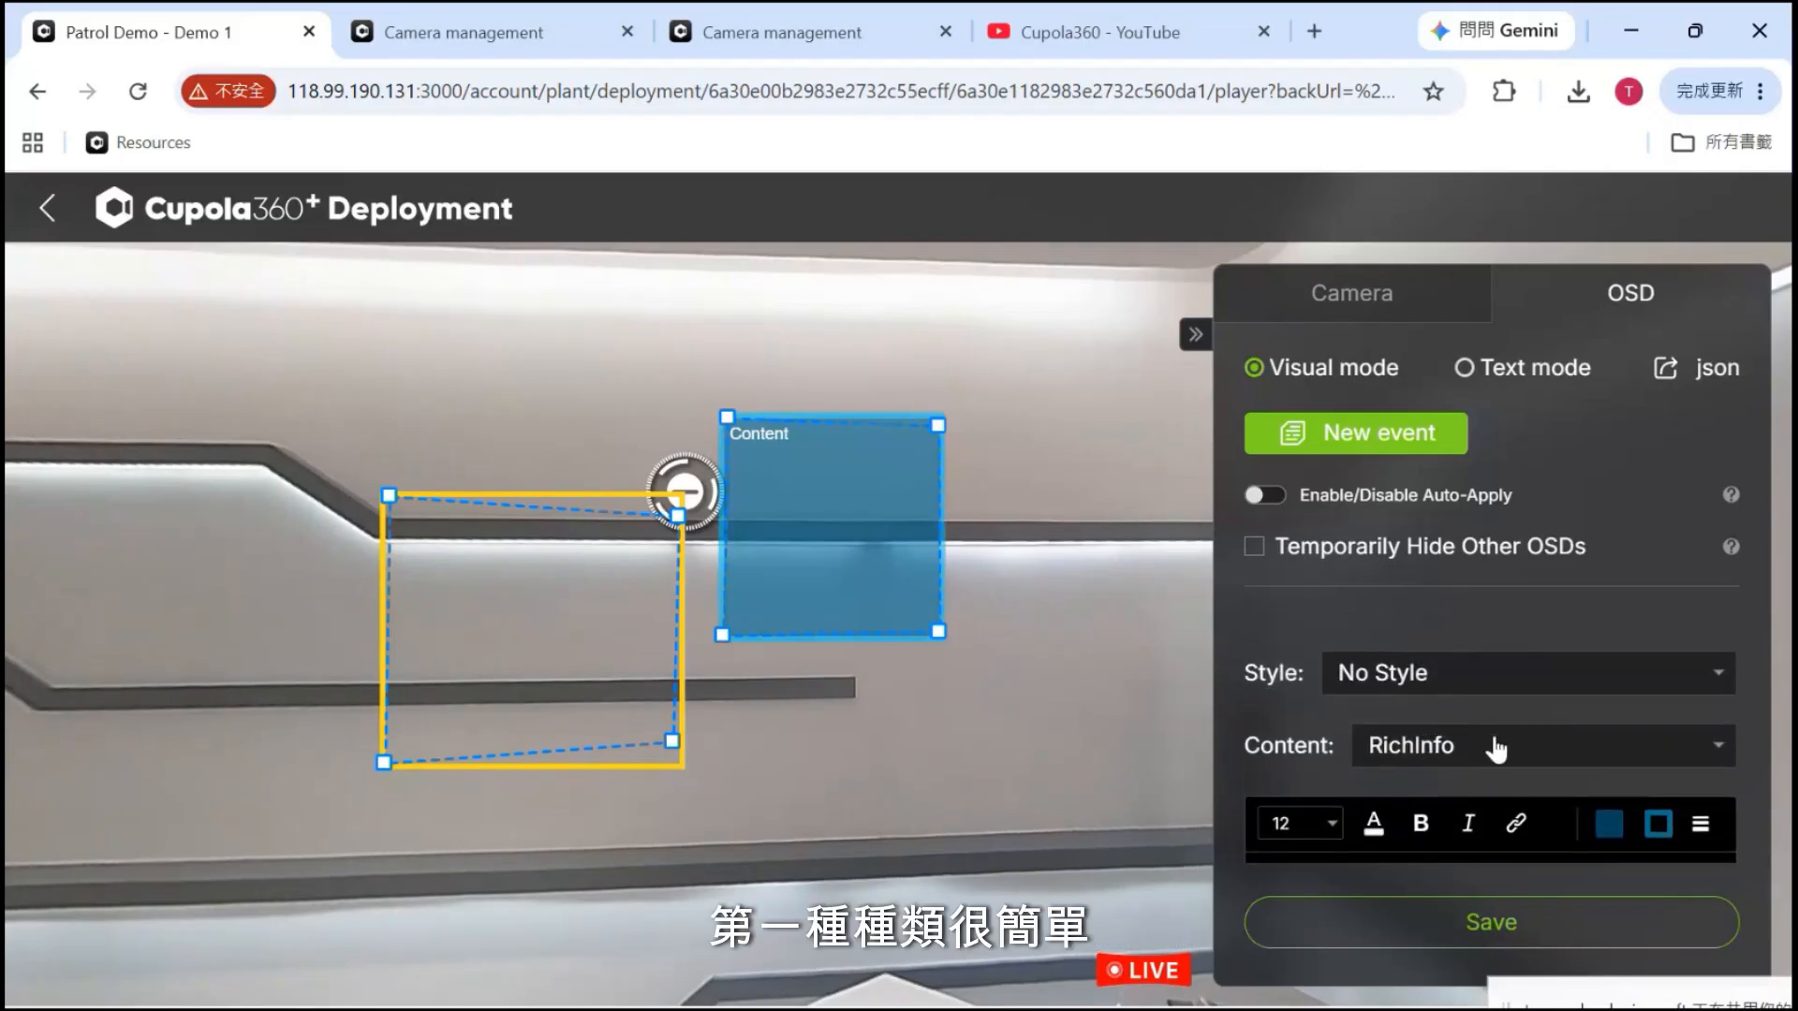
Replace the content box's rich text with 'cupola' and open the Content type list
scroll(1497, 749, "down", 1)
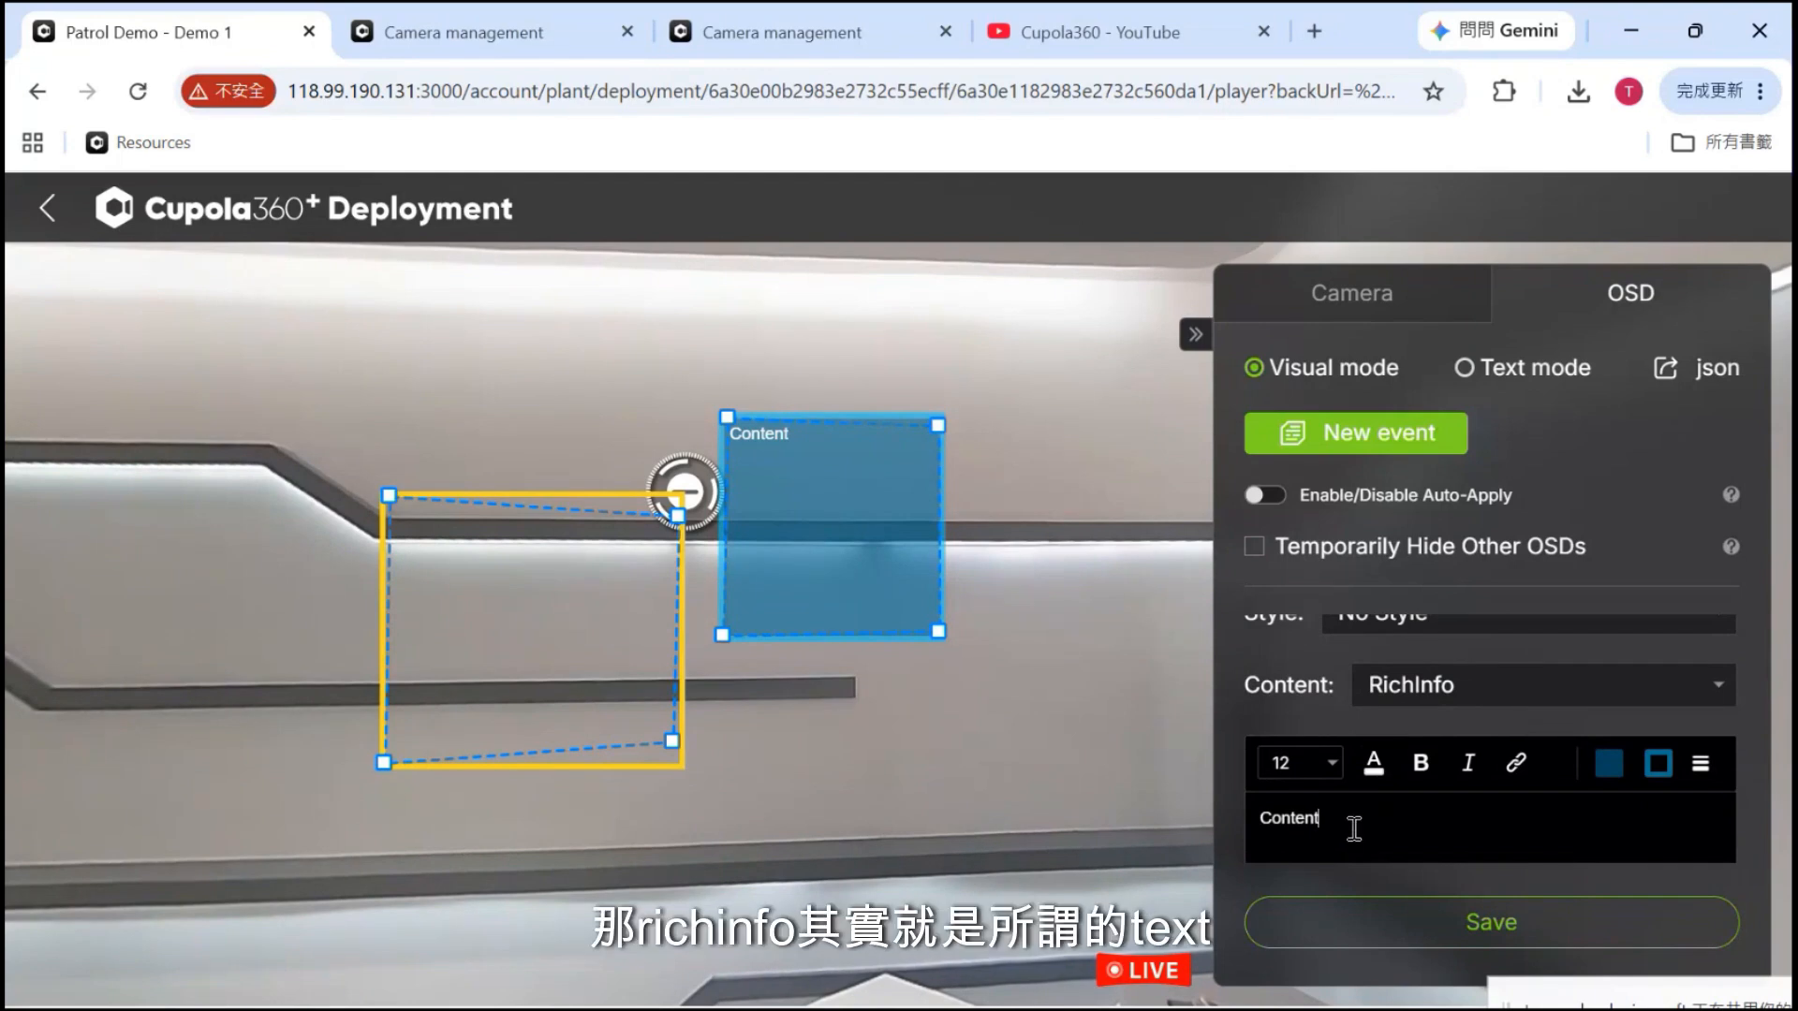
key("ctrl+a")
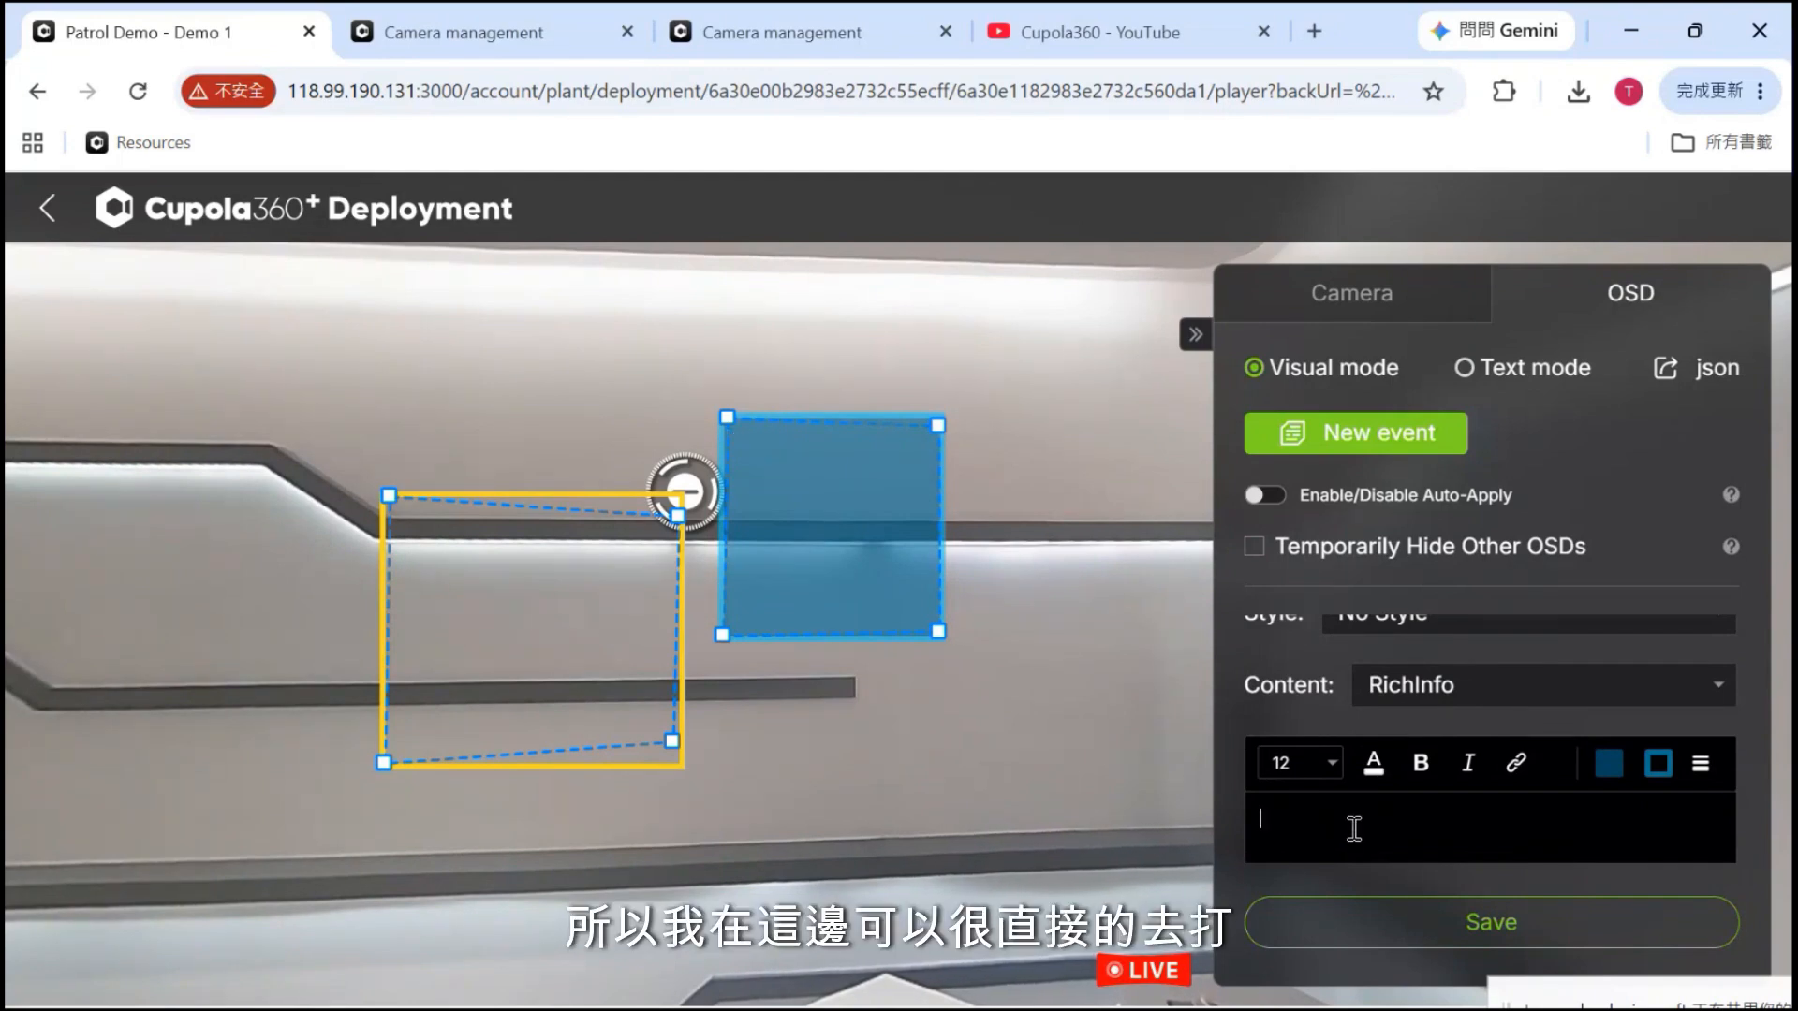
type("t")
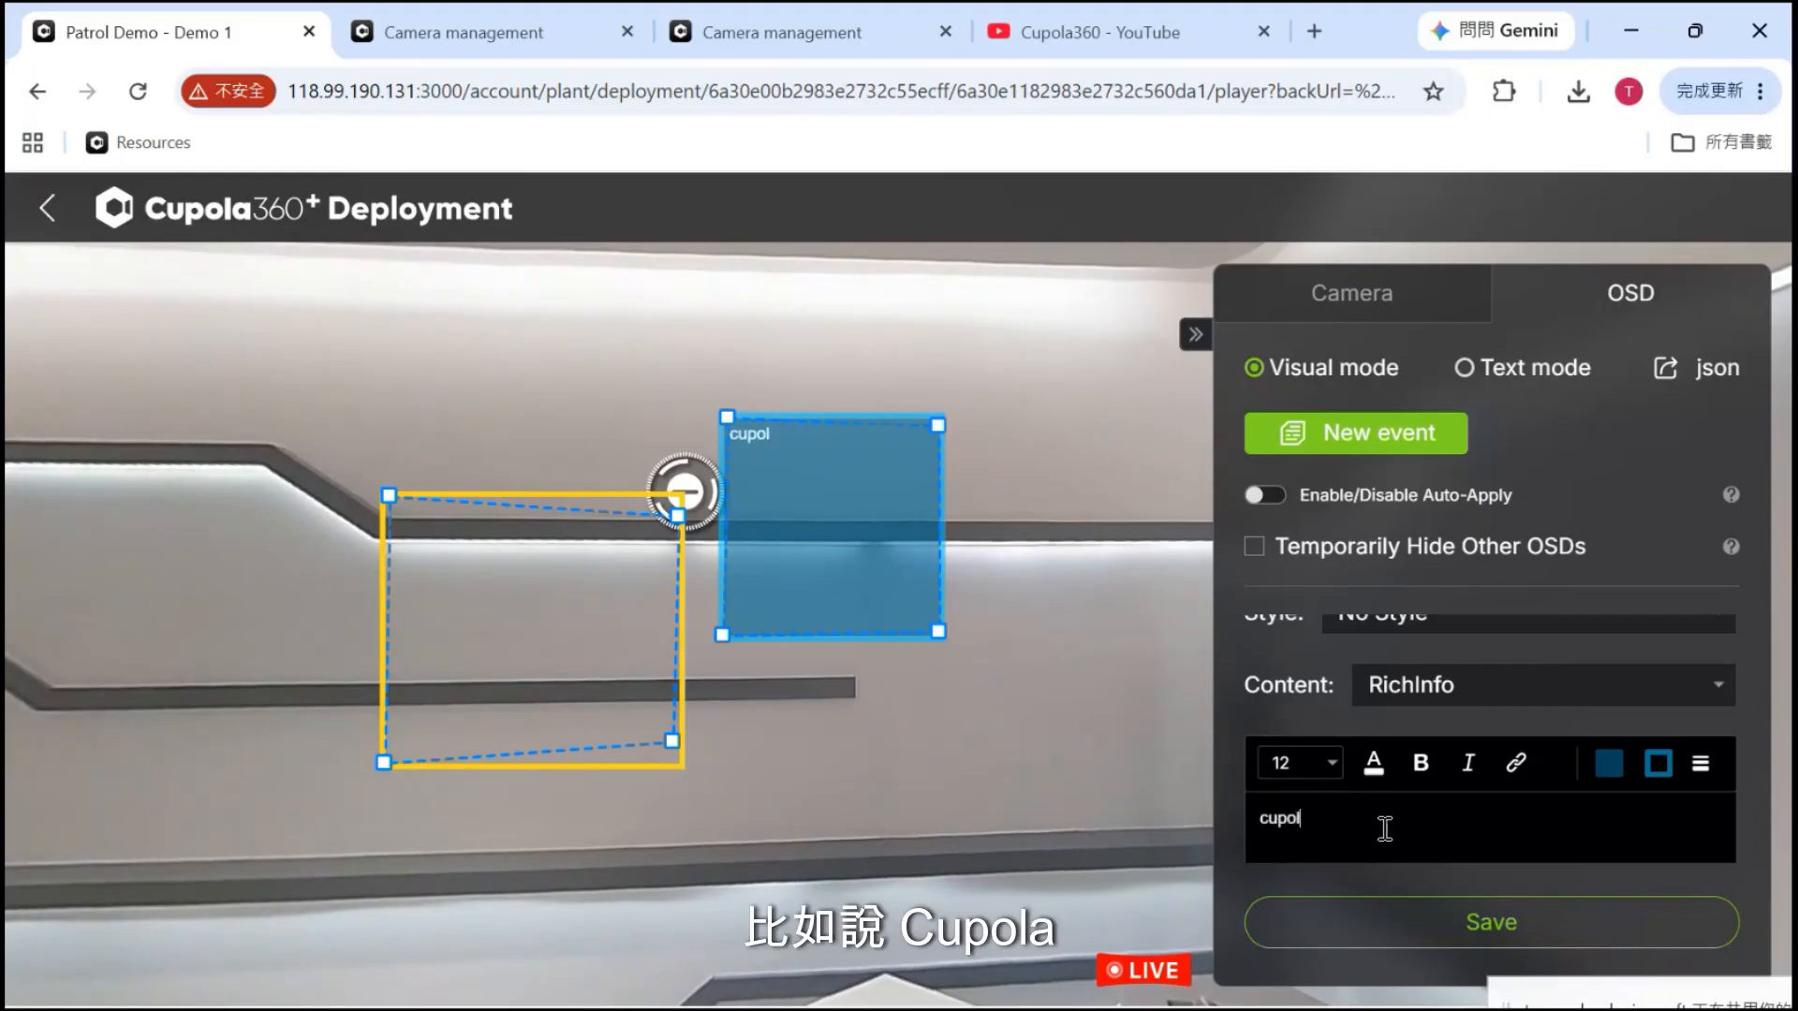
type("a")
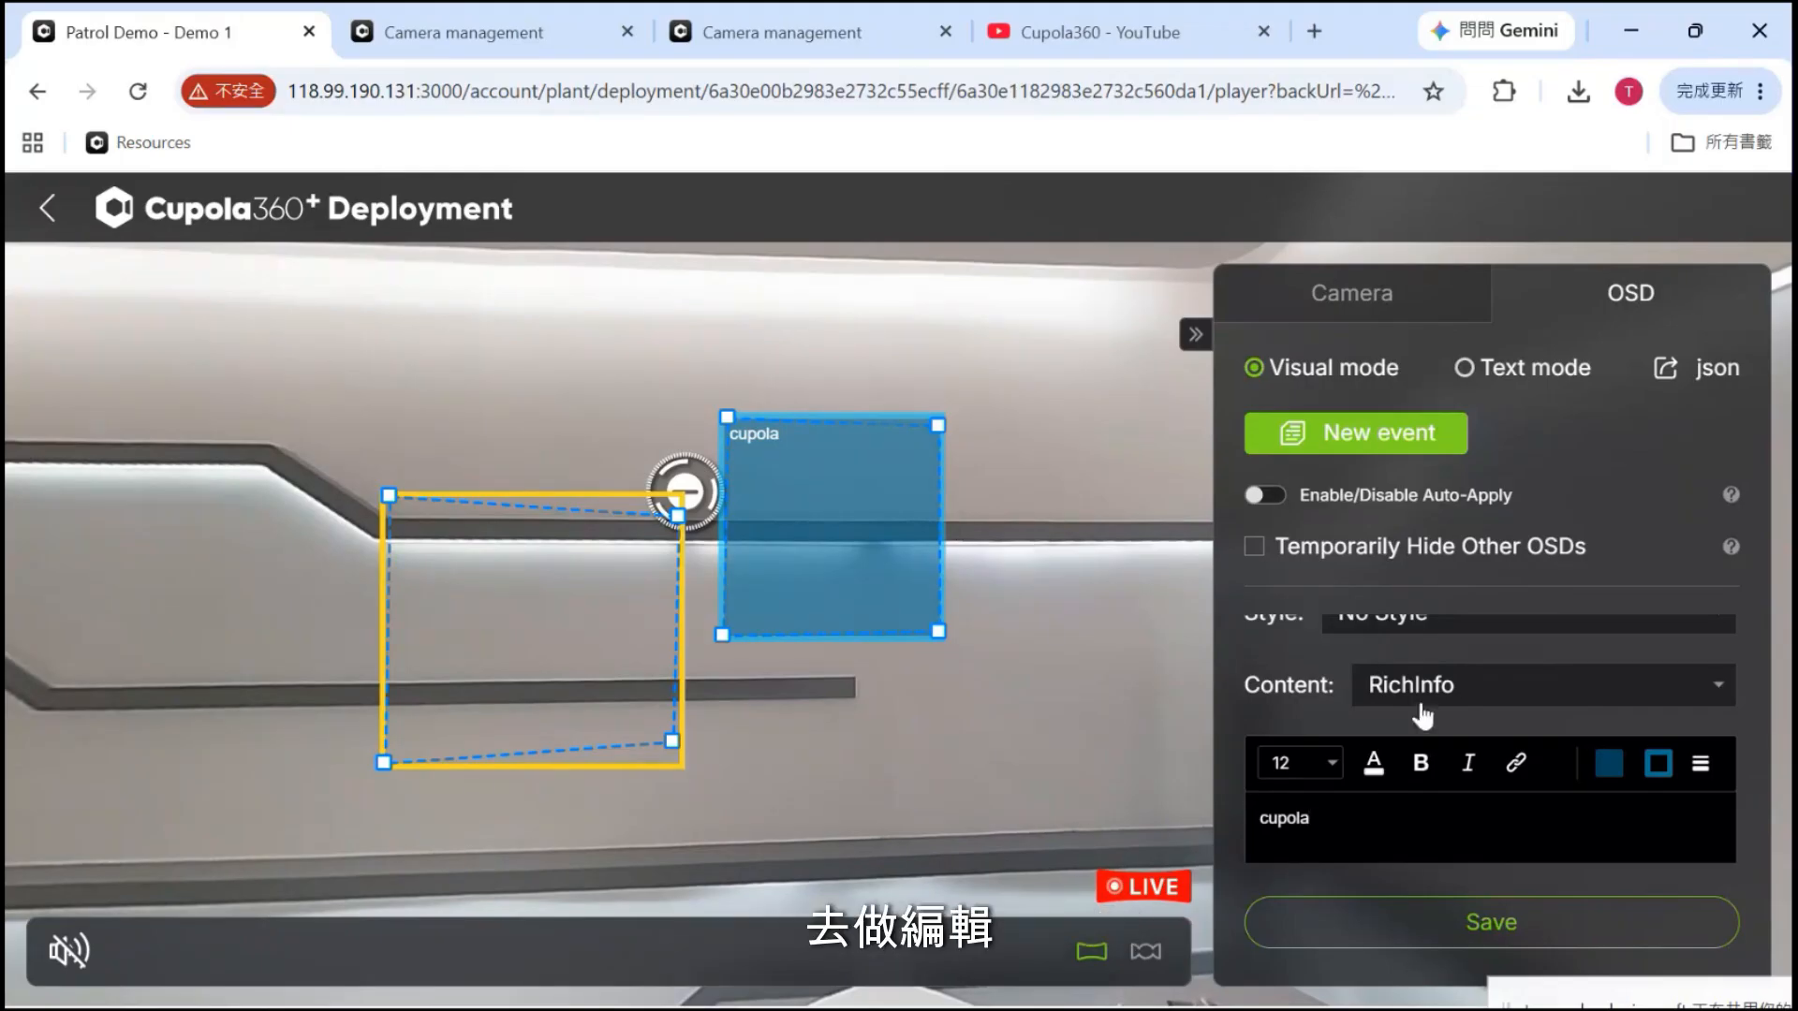
left_click(1528, 691)
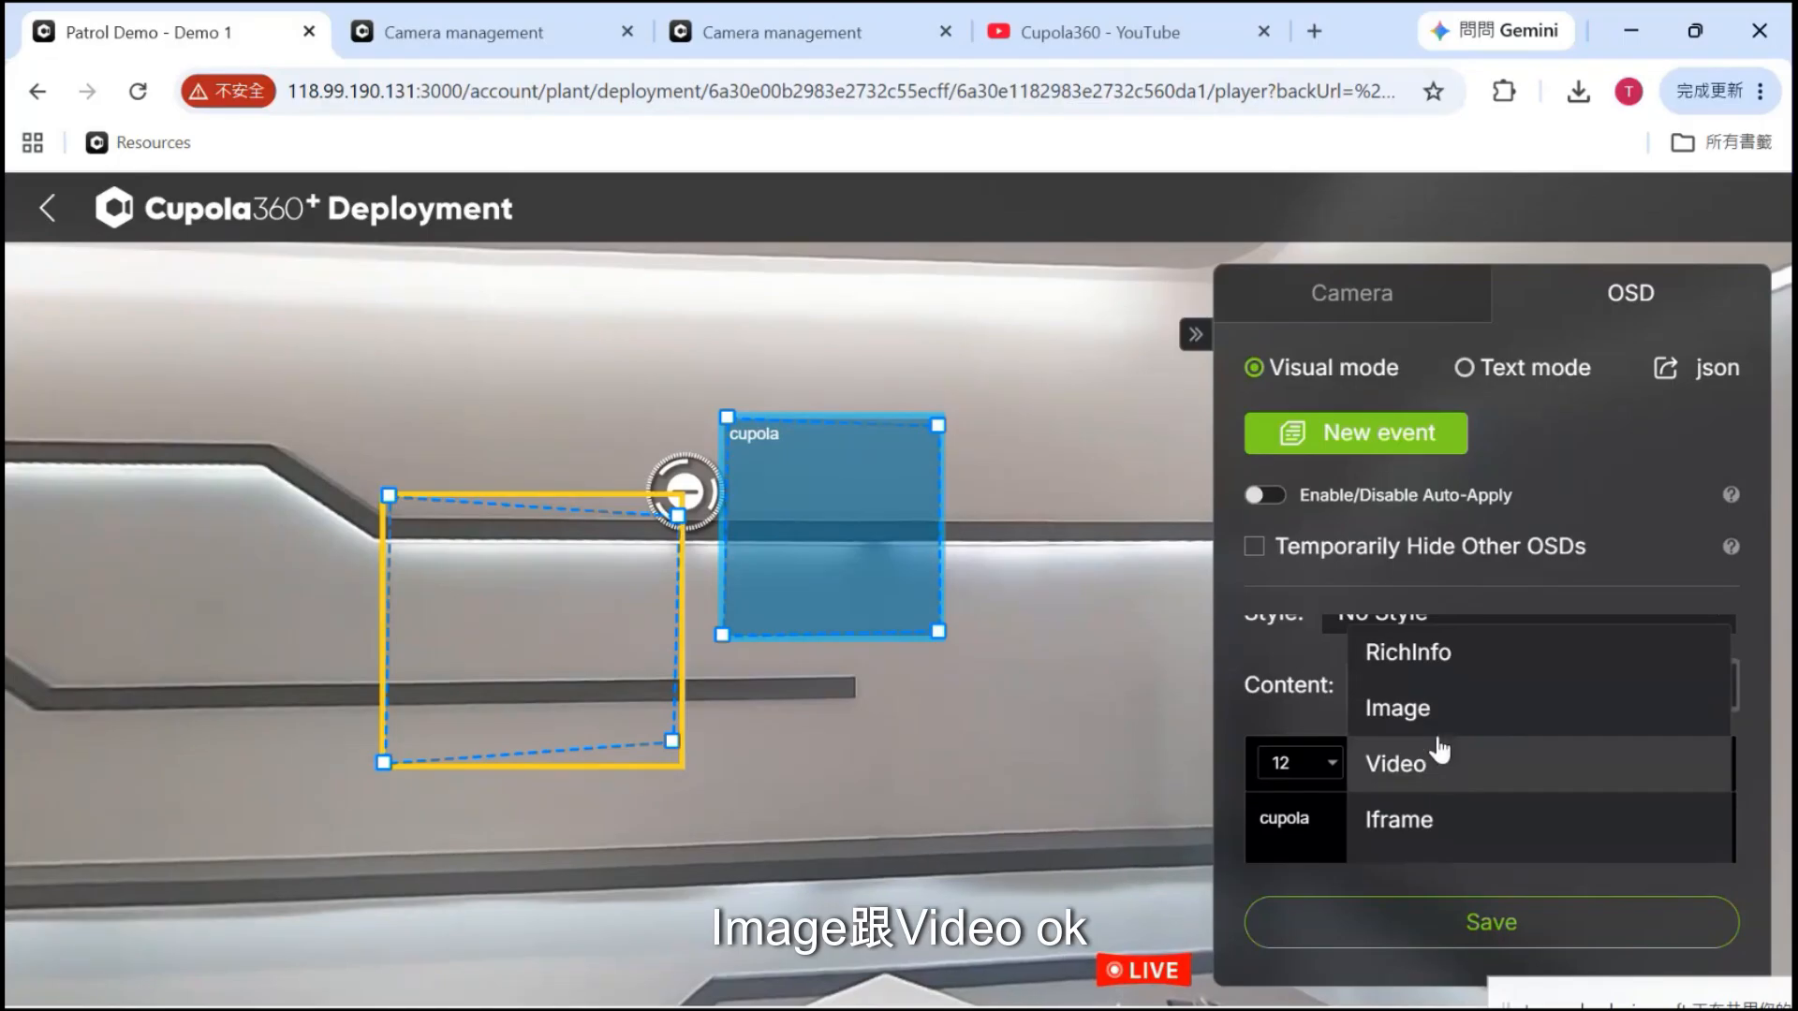
Switch the content type to Image and focus the Image Link field
left_click(1463, 712)
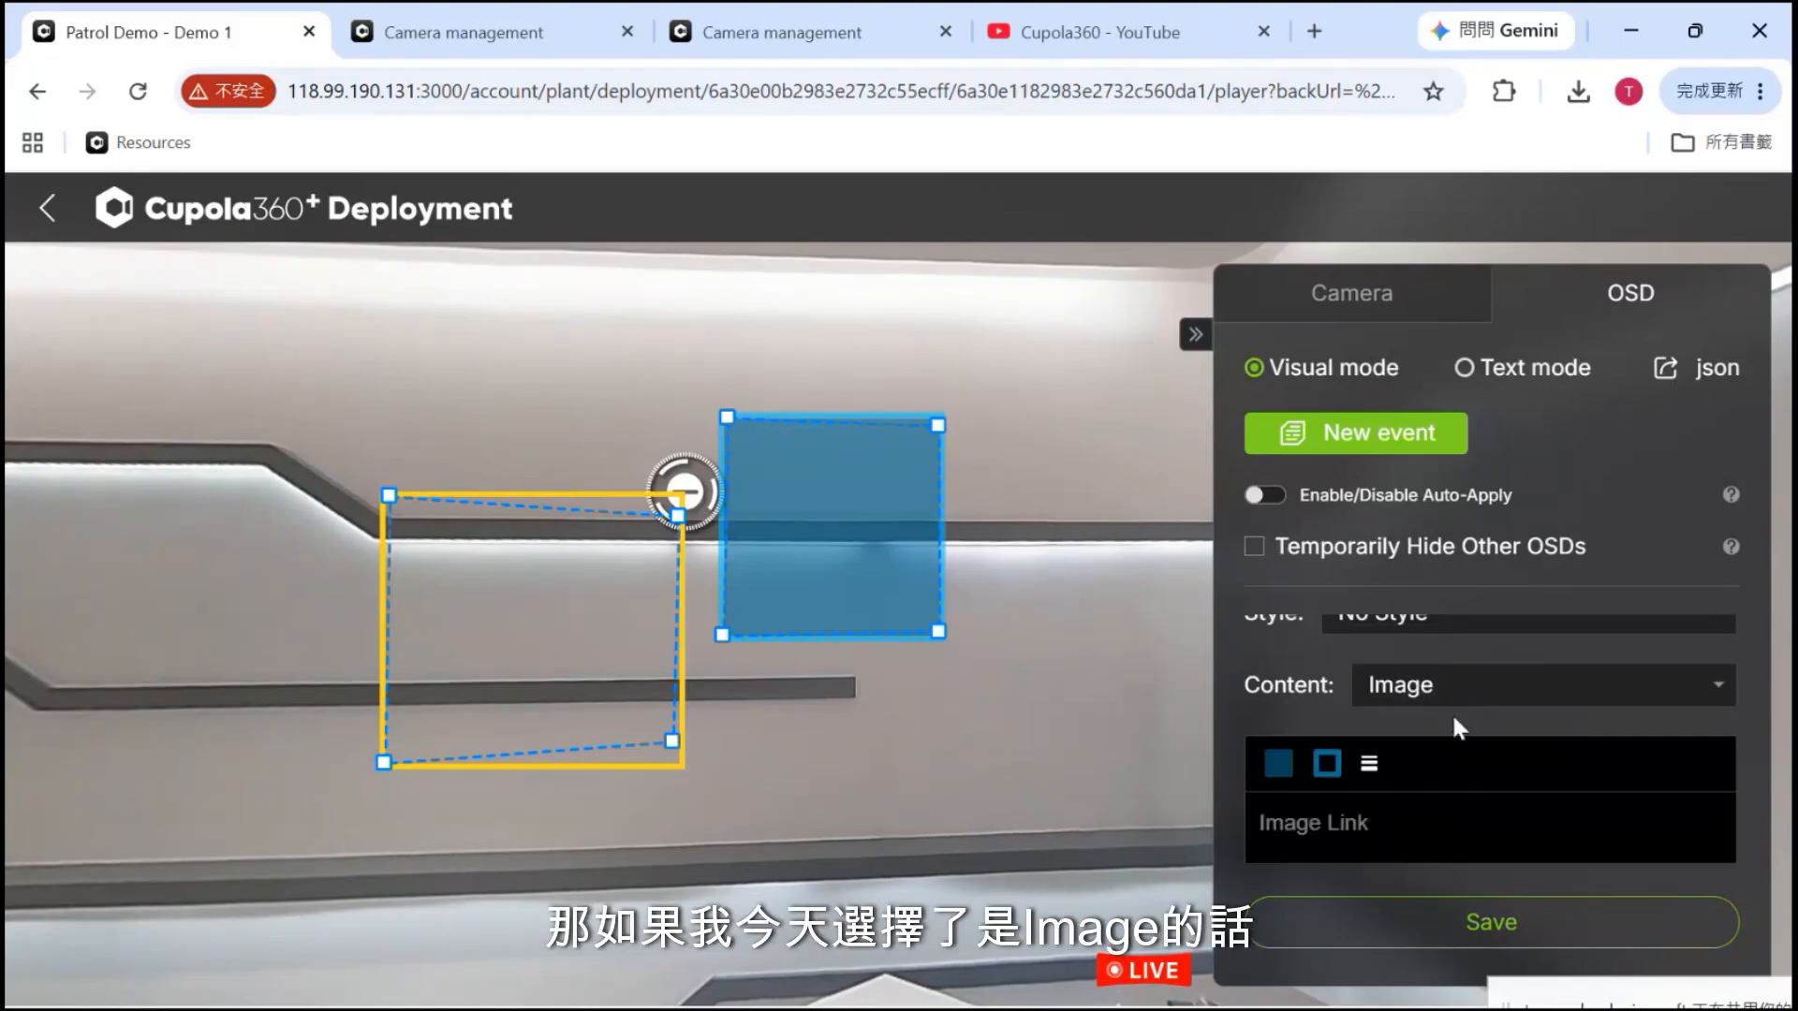
left_click(1322, 830)
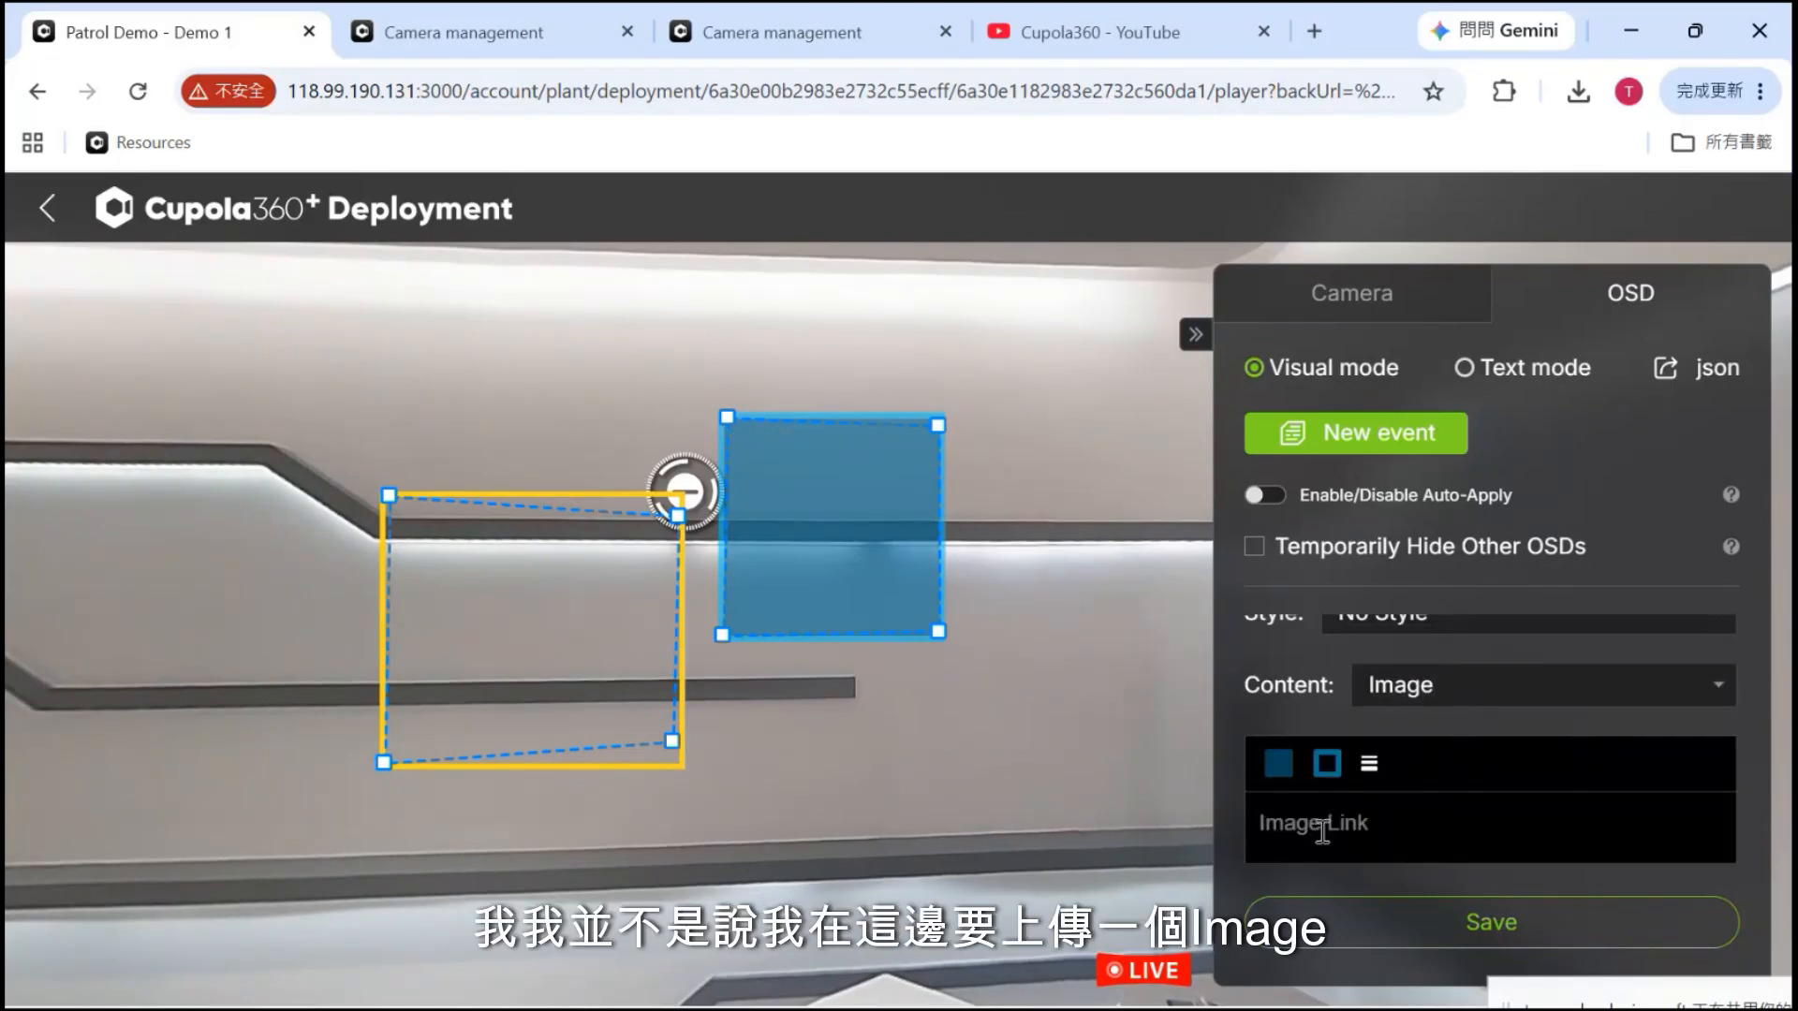
scroll(1322, 830, "down", 2)
left_click(1345, 704)
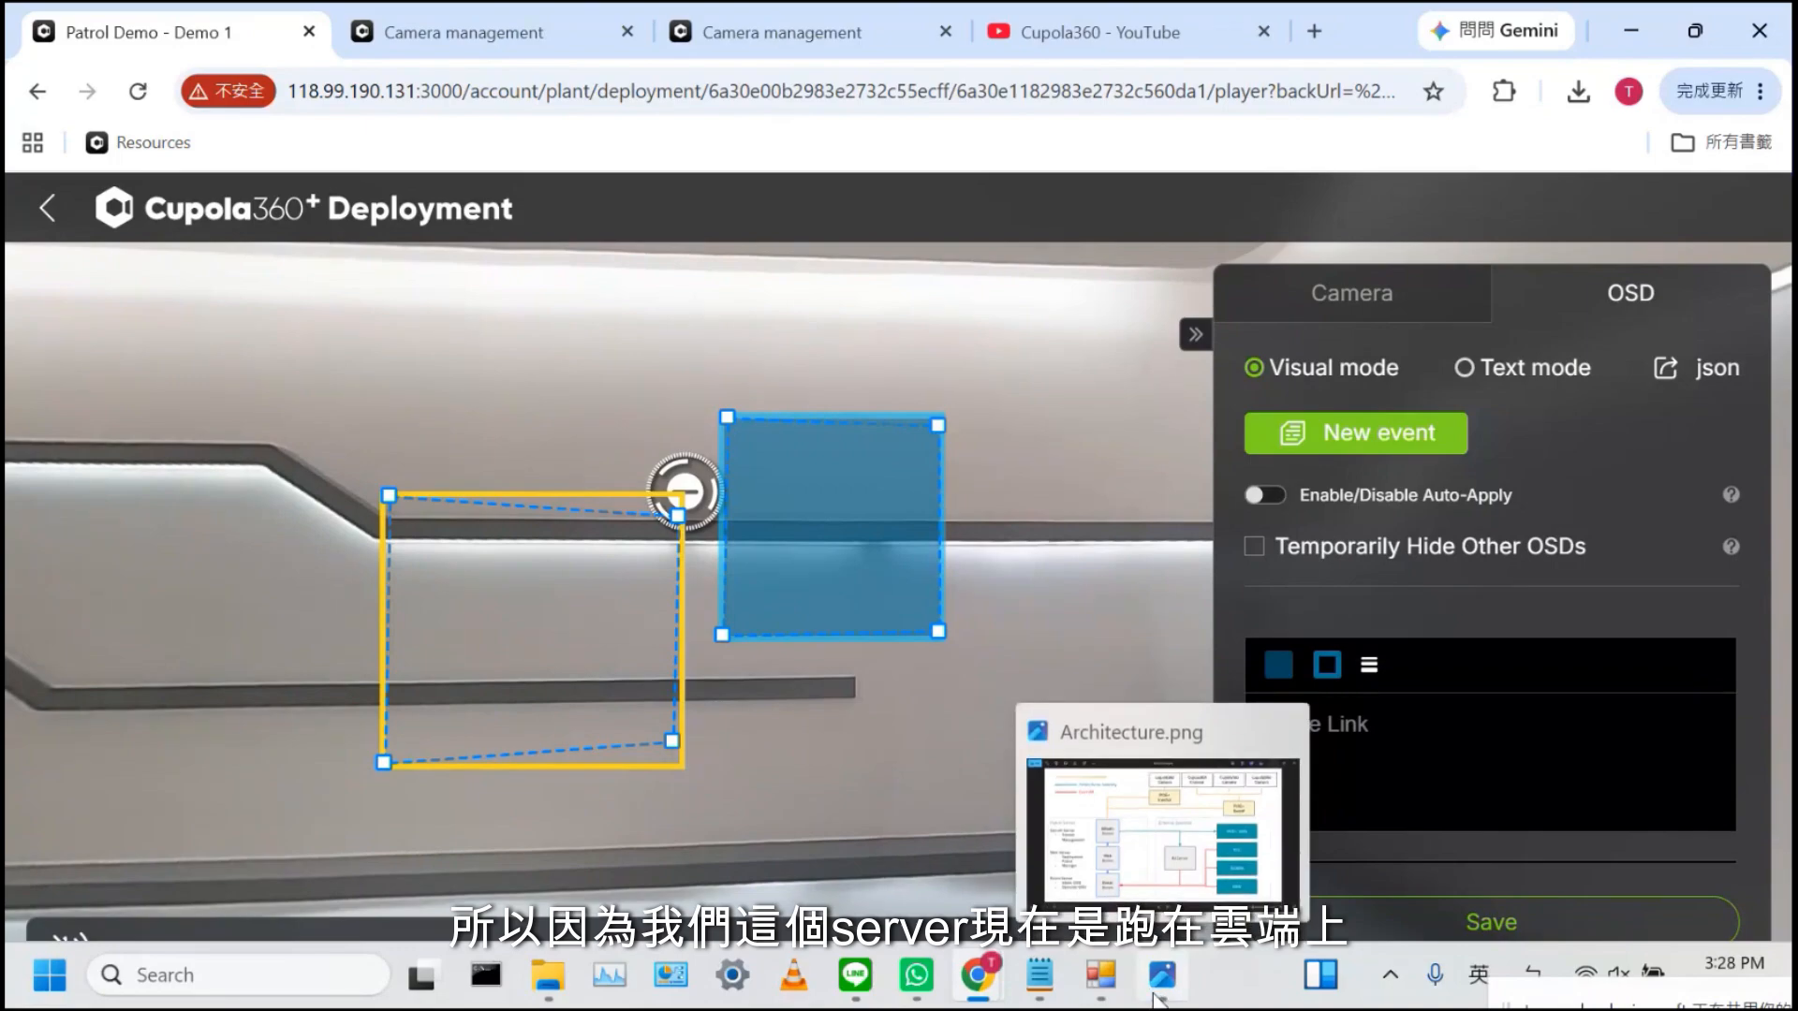
Copy the img_girl.jpg link from the Demo notes
left_click(1159, 998)
left_click(1753, 27)
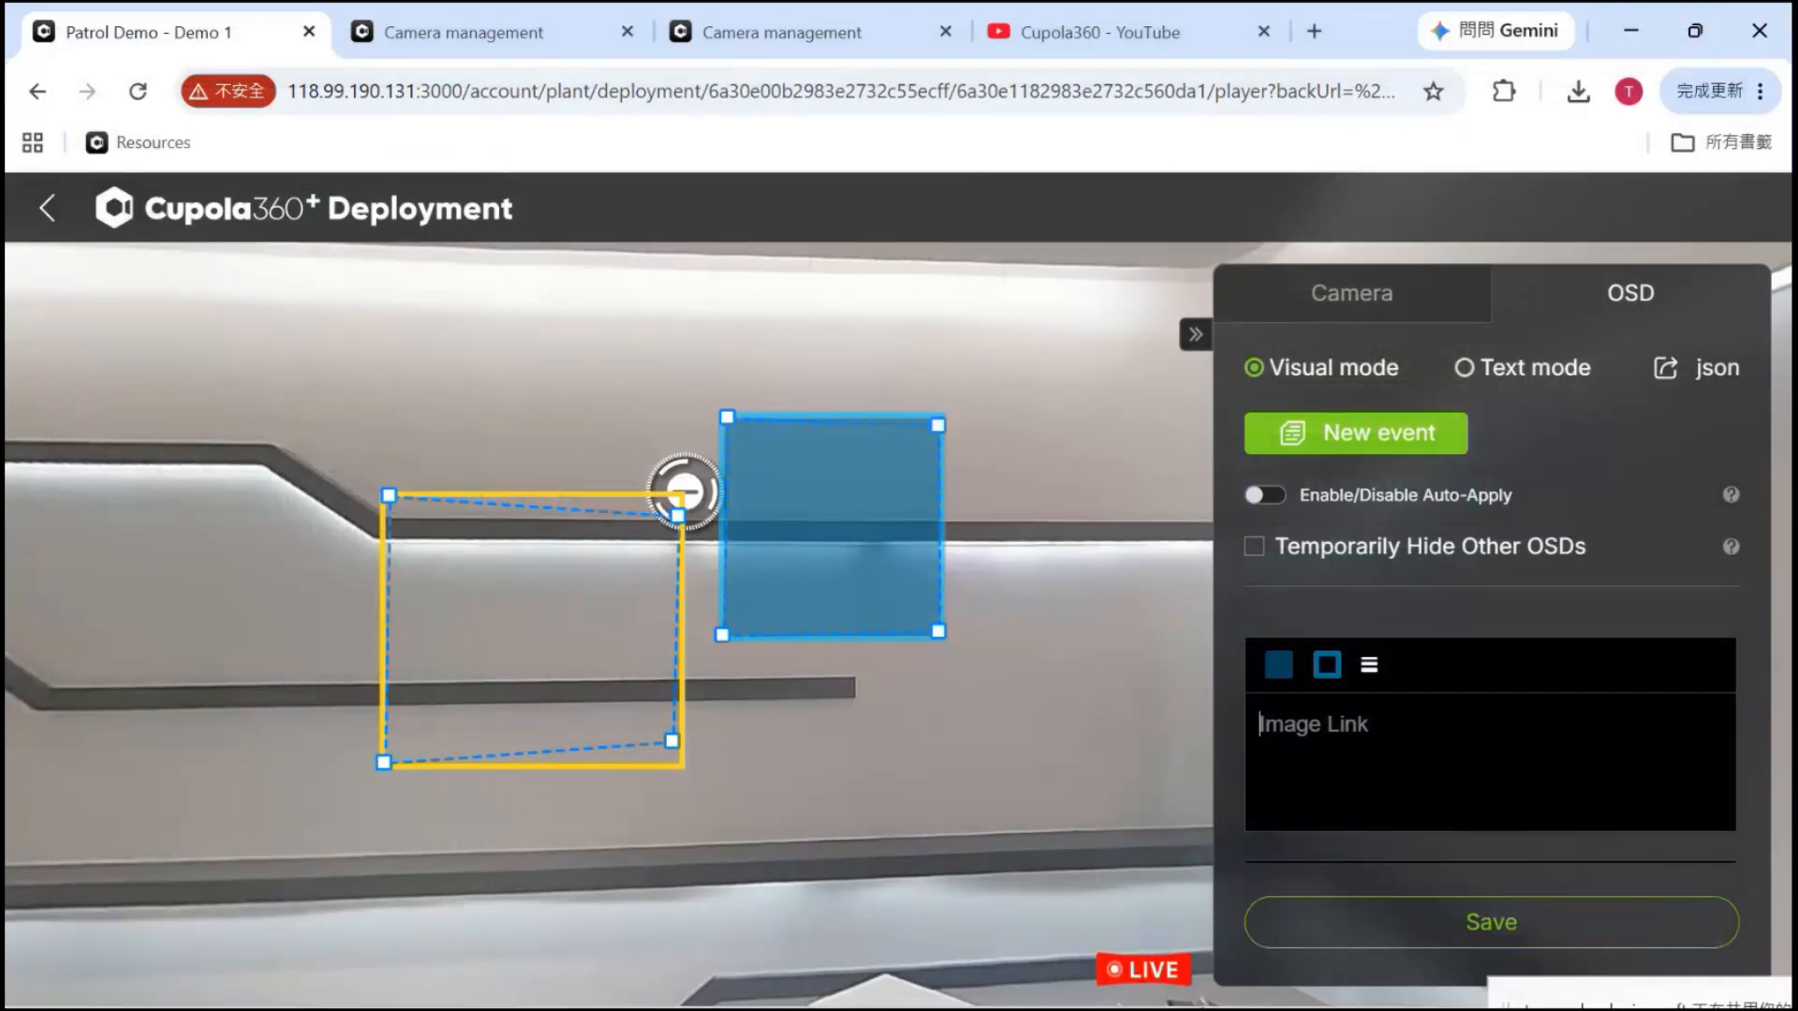
mouse_move(974, 988)
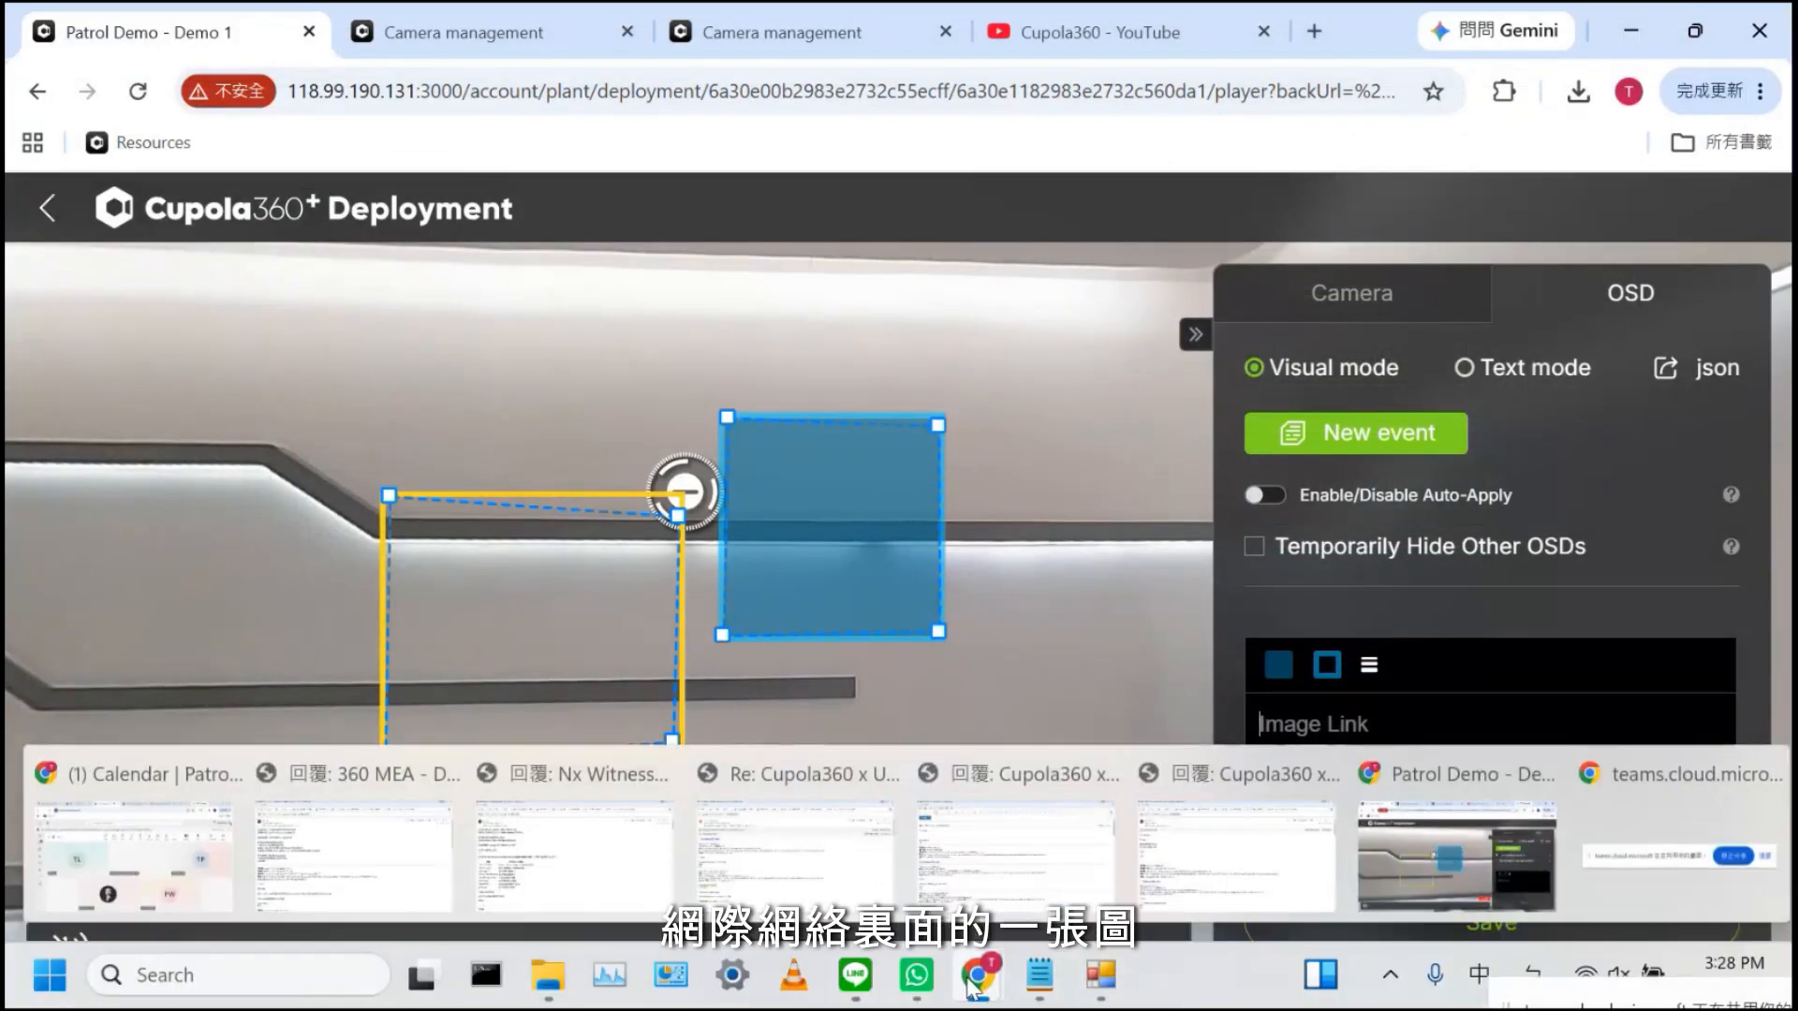
mouse_move(1039, 984)
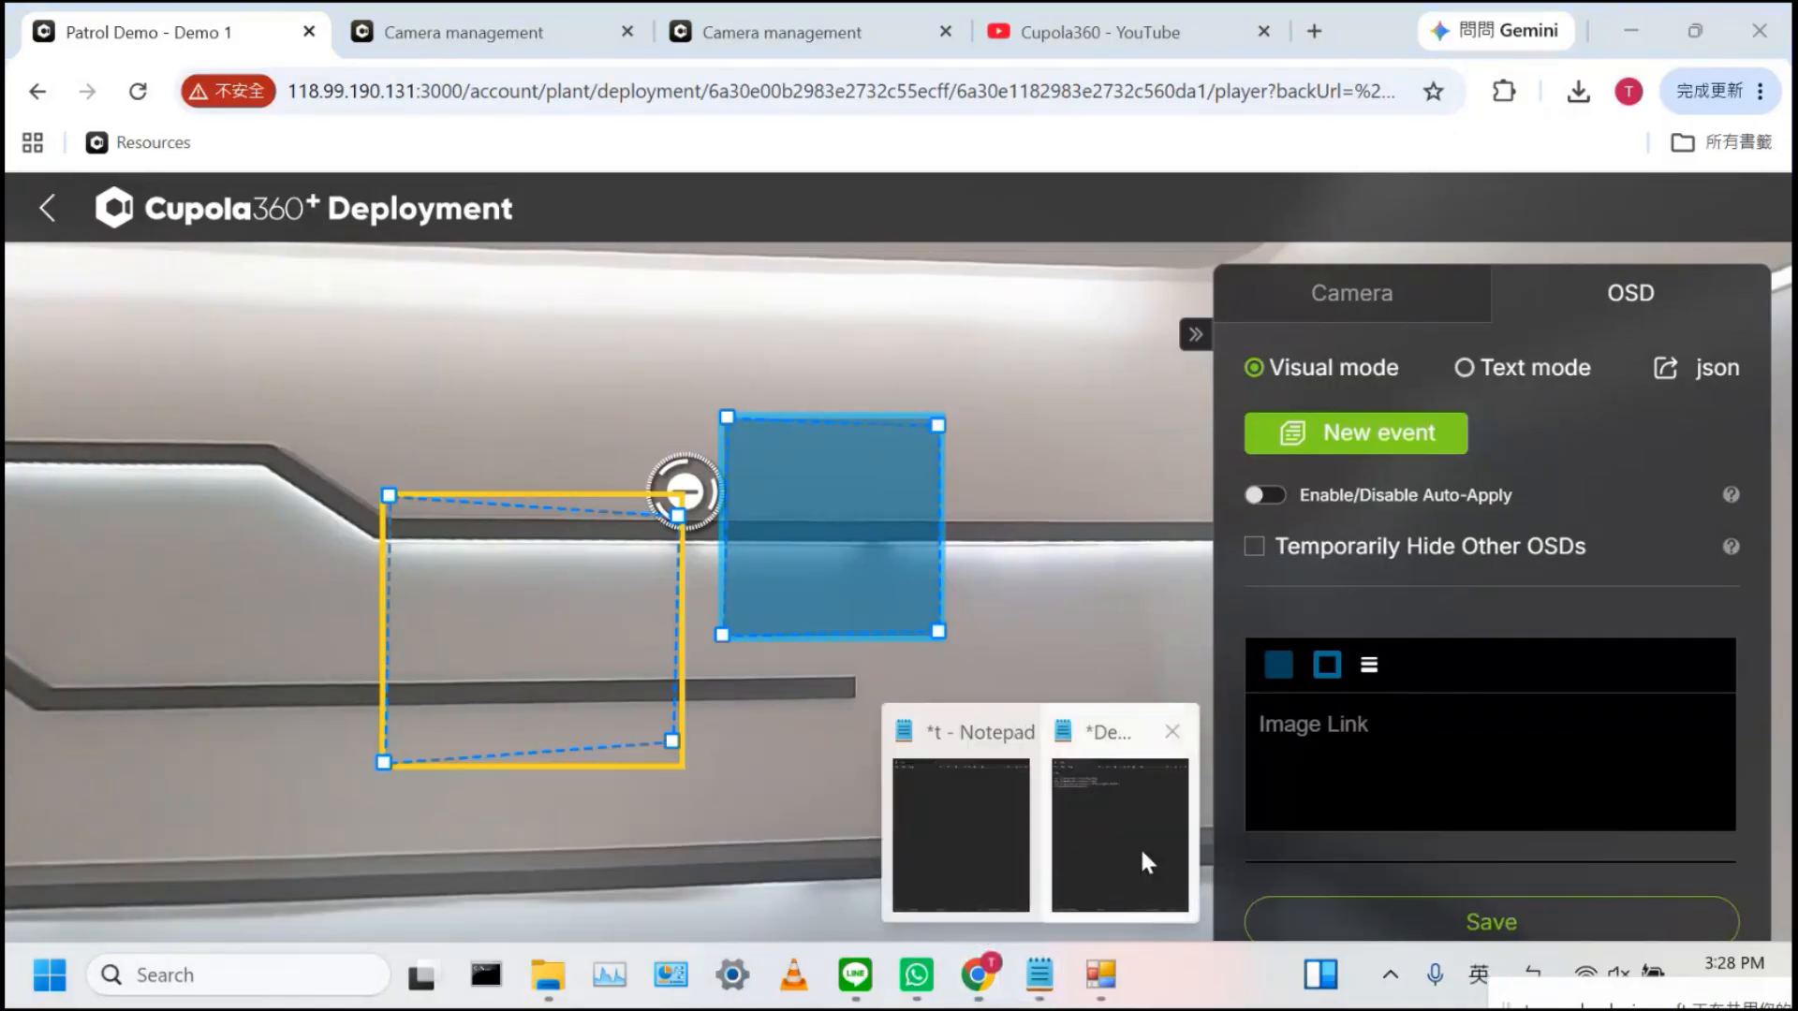
left_click(1110, 839)
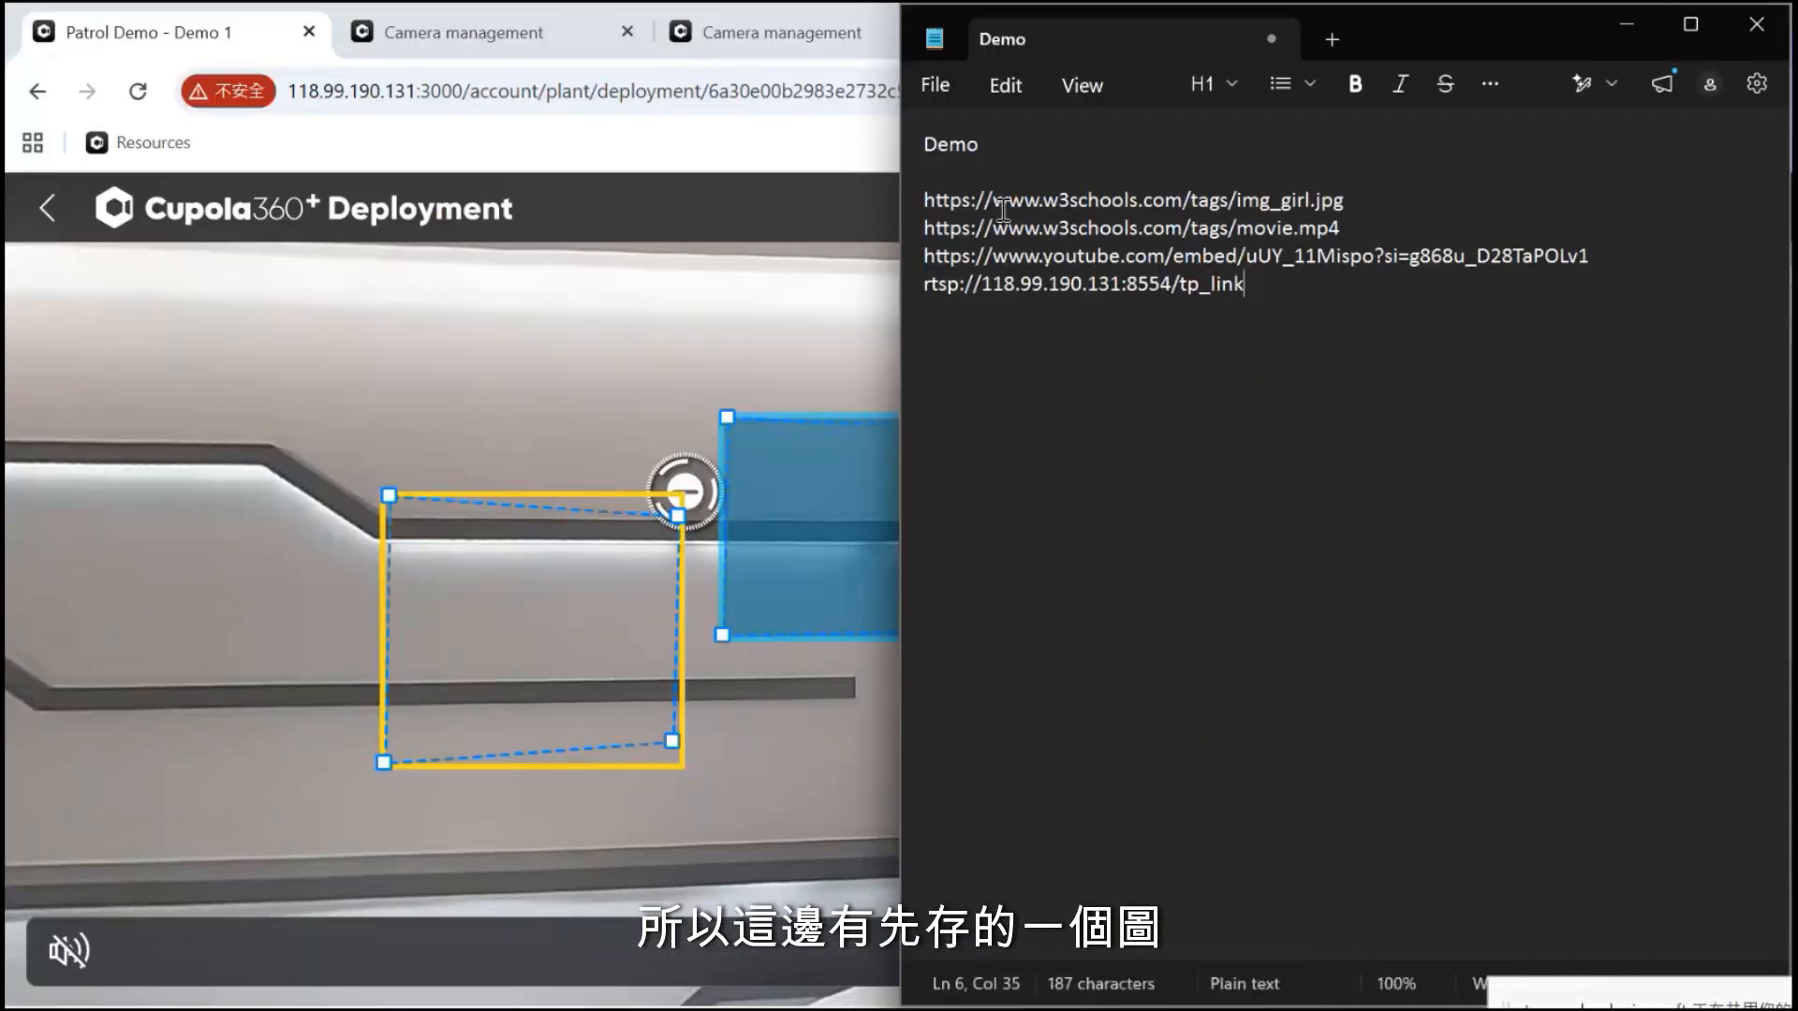
triple_click(998, 204)
key("ctrl+c")
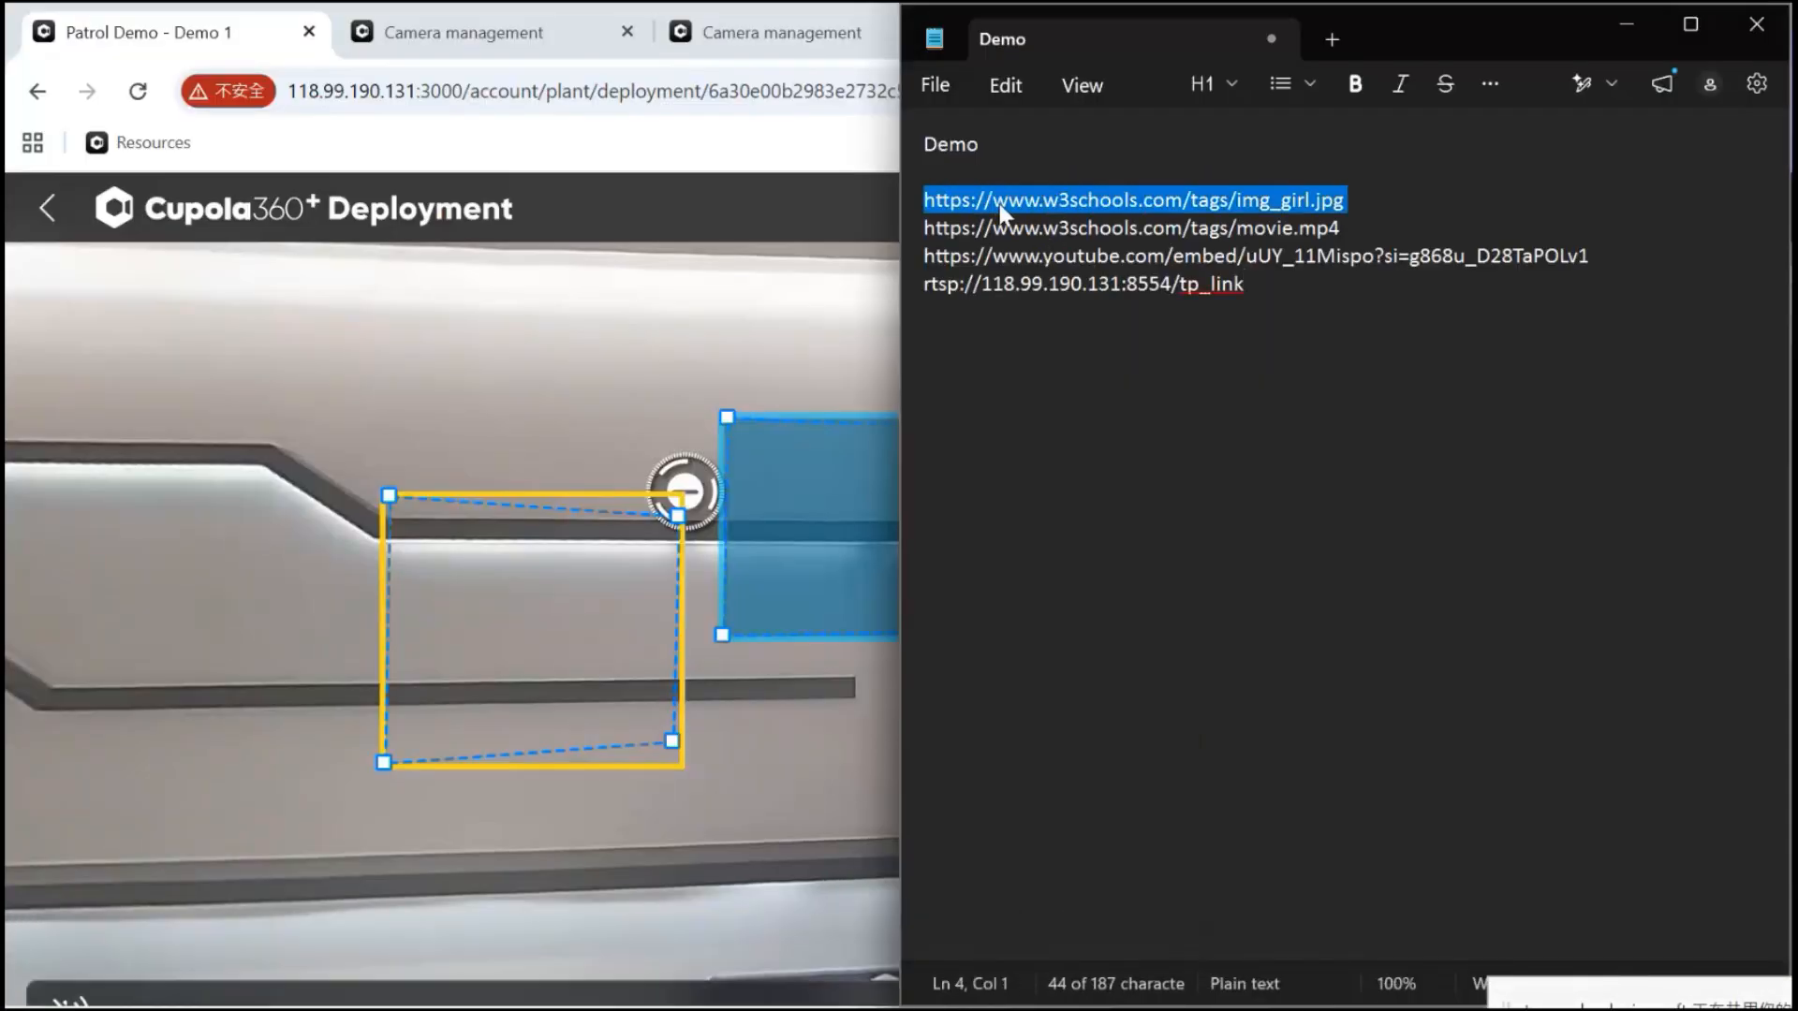
left_click(840, 362)
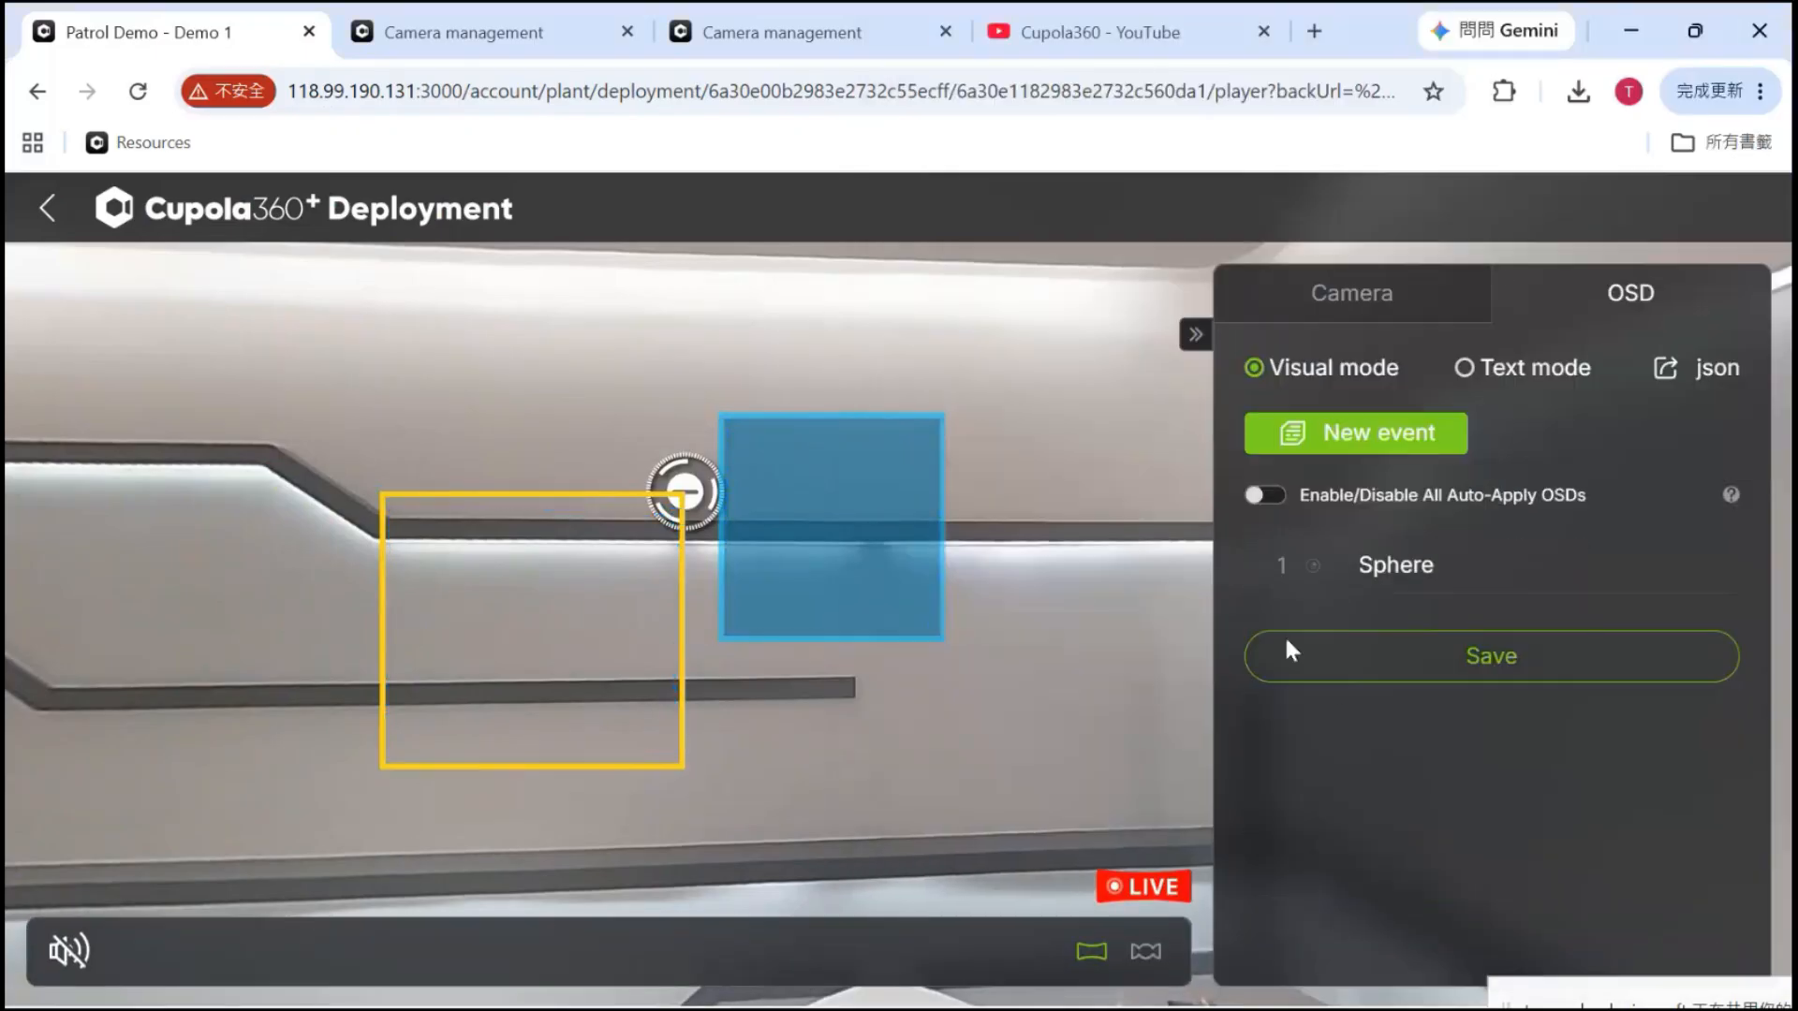
Paste the img_girl.jpg link into the Sphere event's Image Link and save
left_click(910, 581)
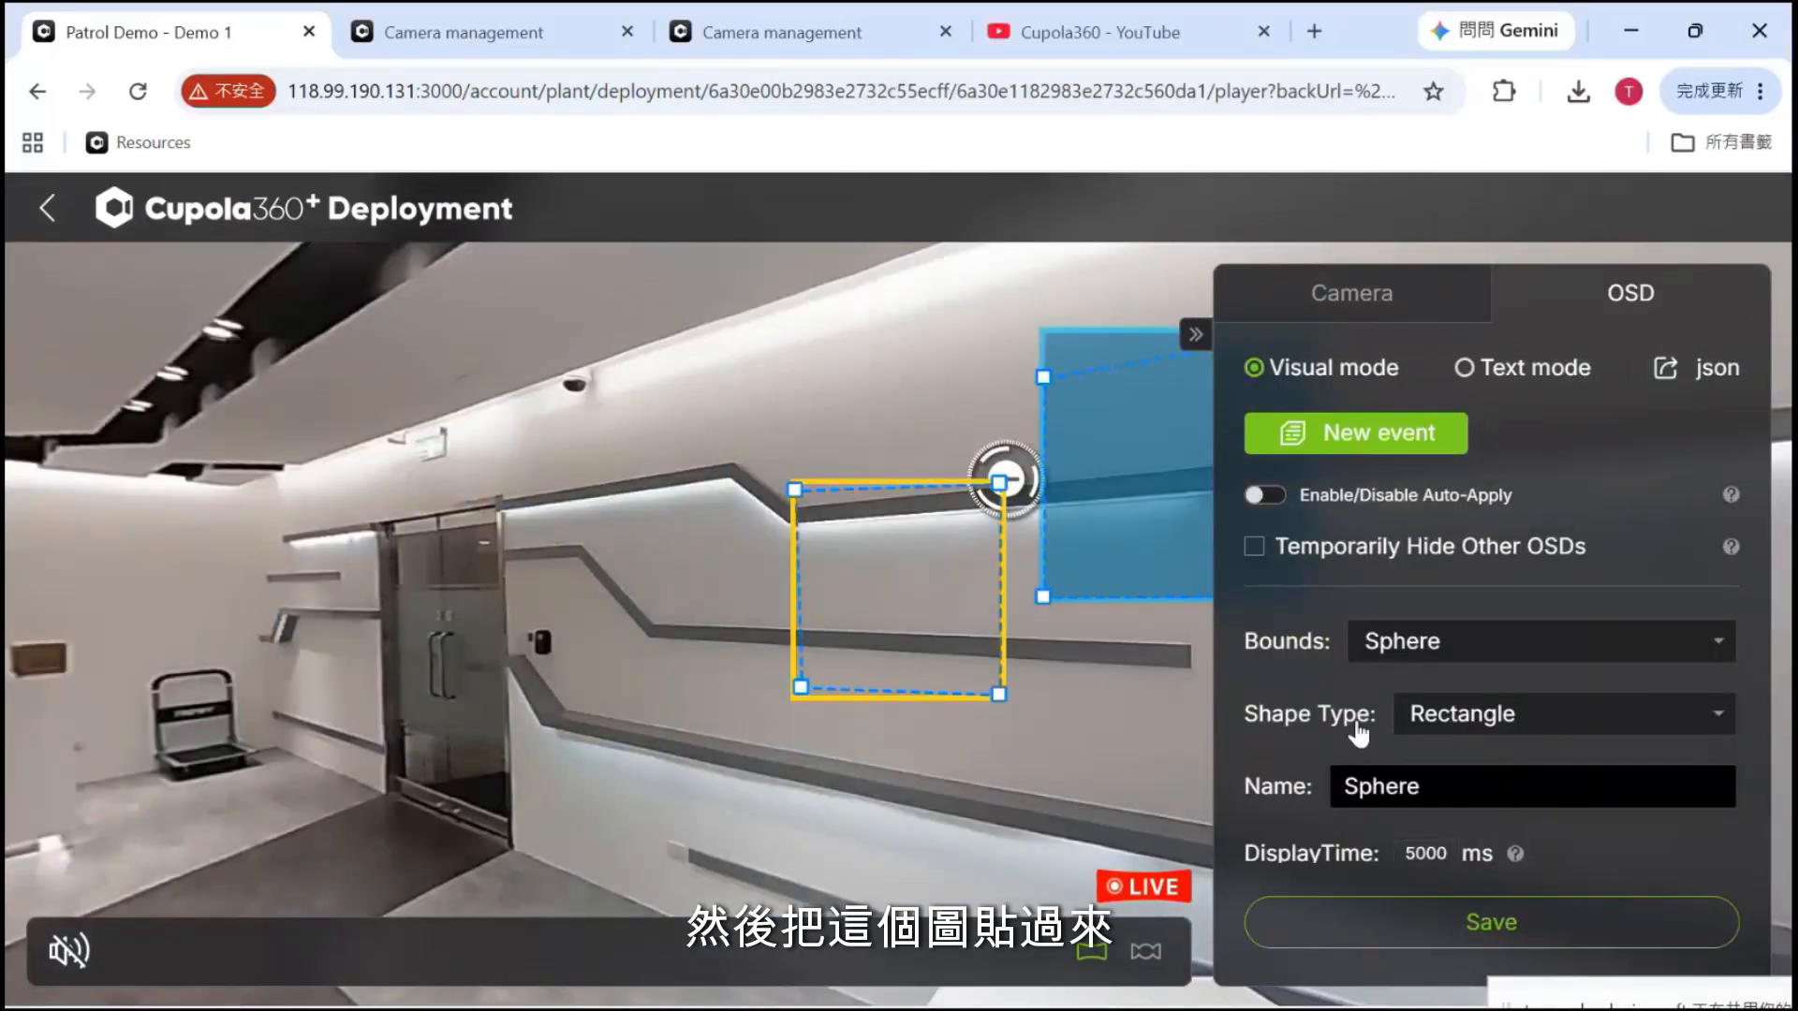
scroll(1388, 719, "down", 3)
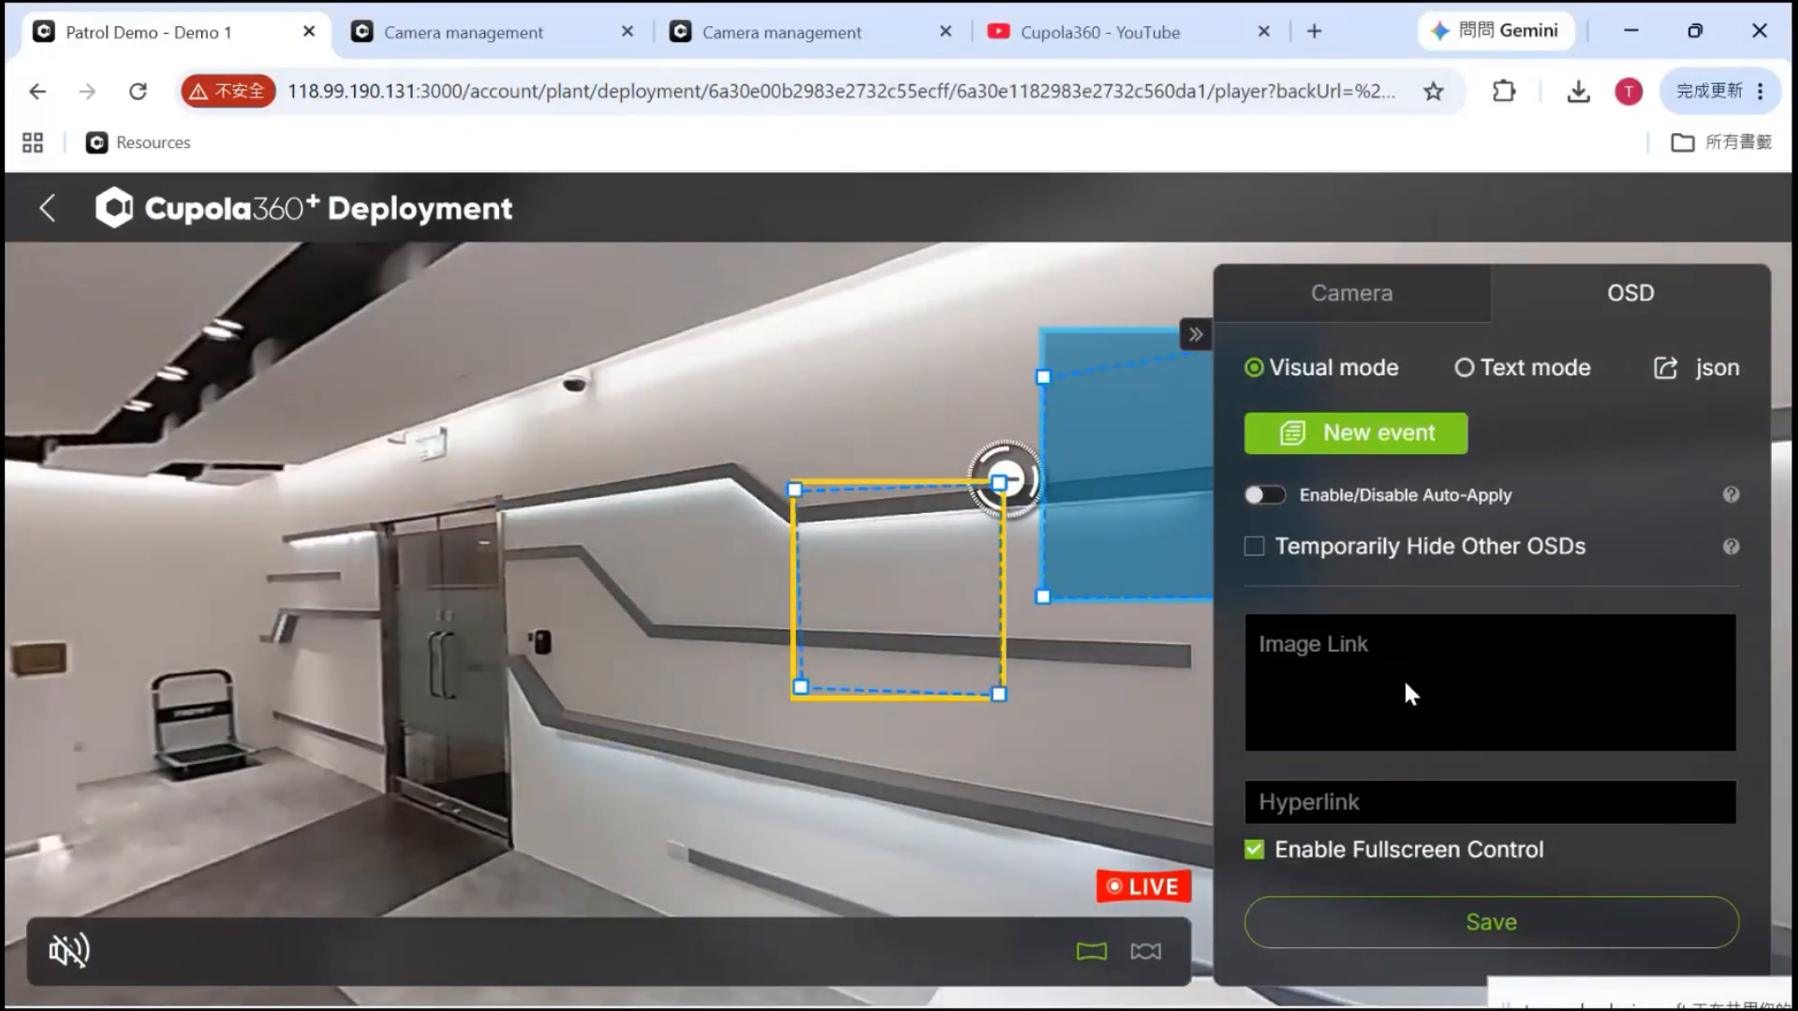
left_click(1341, 651)
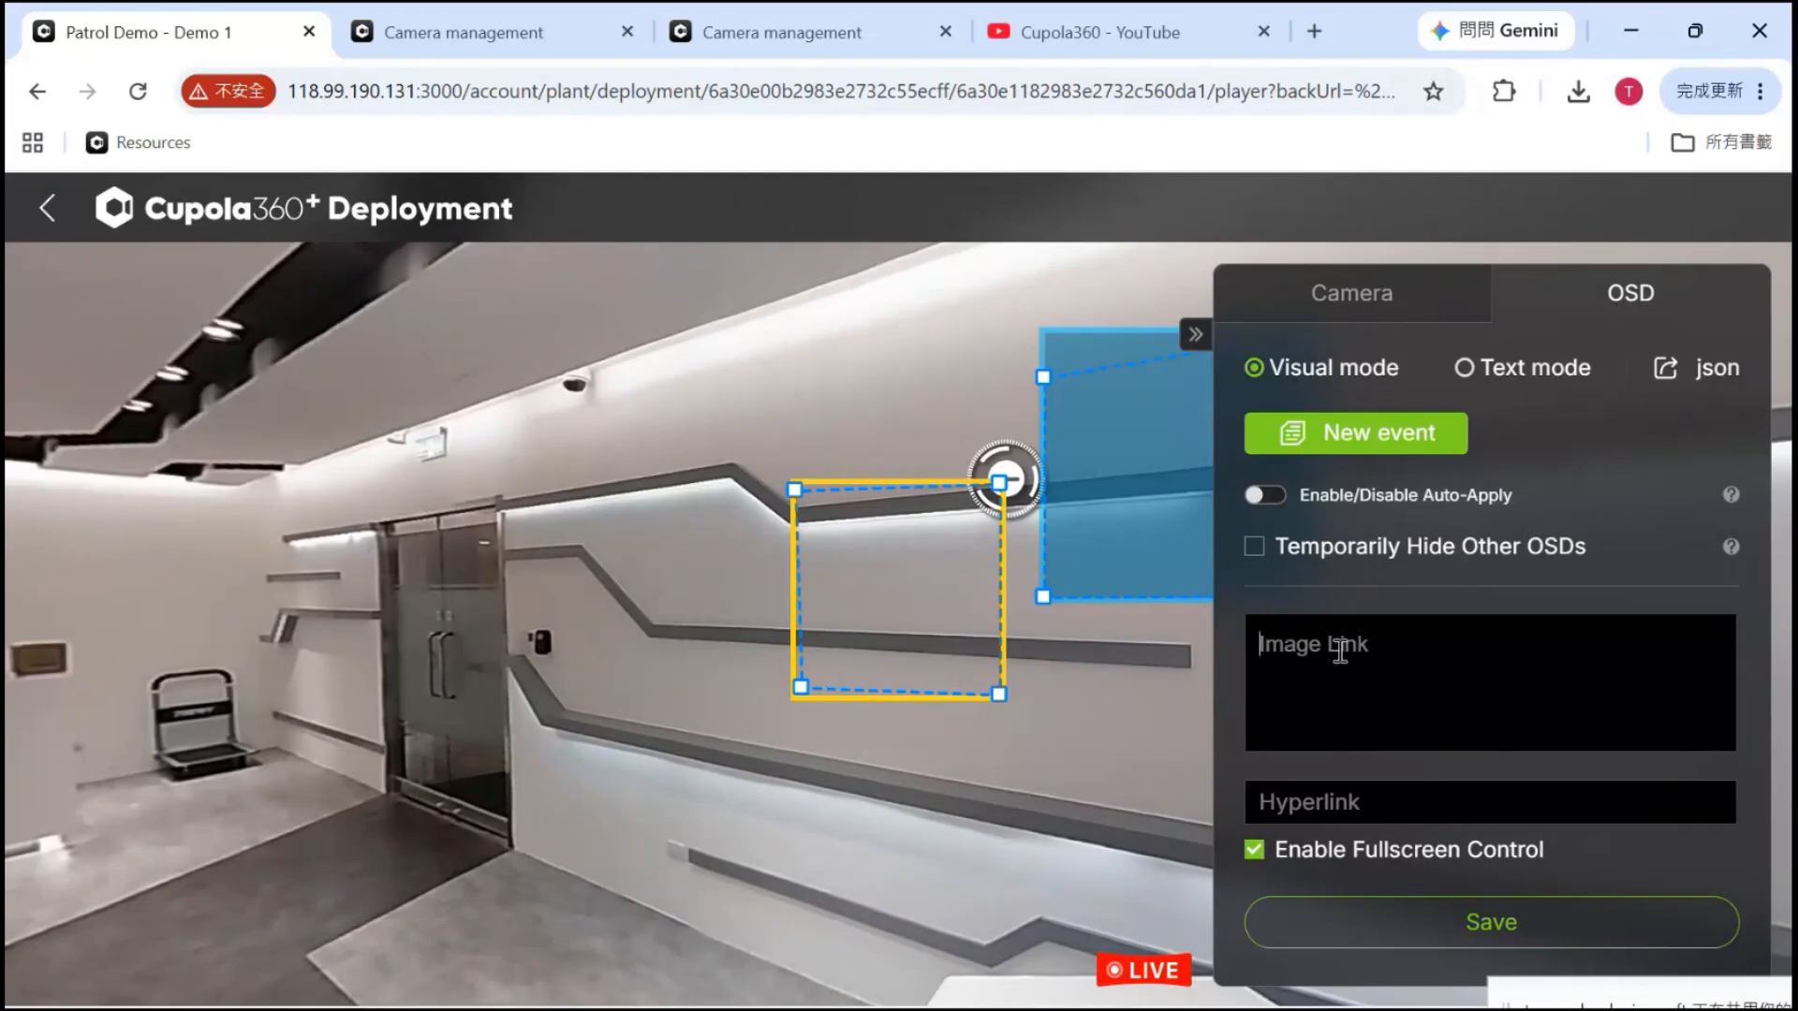
key("ctrl+v")
left_click_drag(1075, 745, 819, 807)
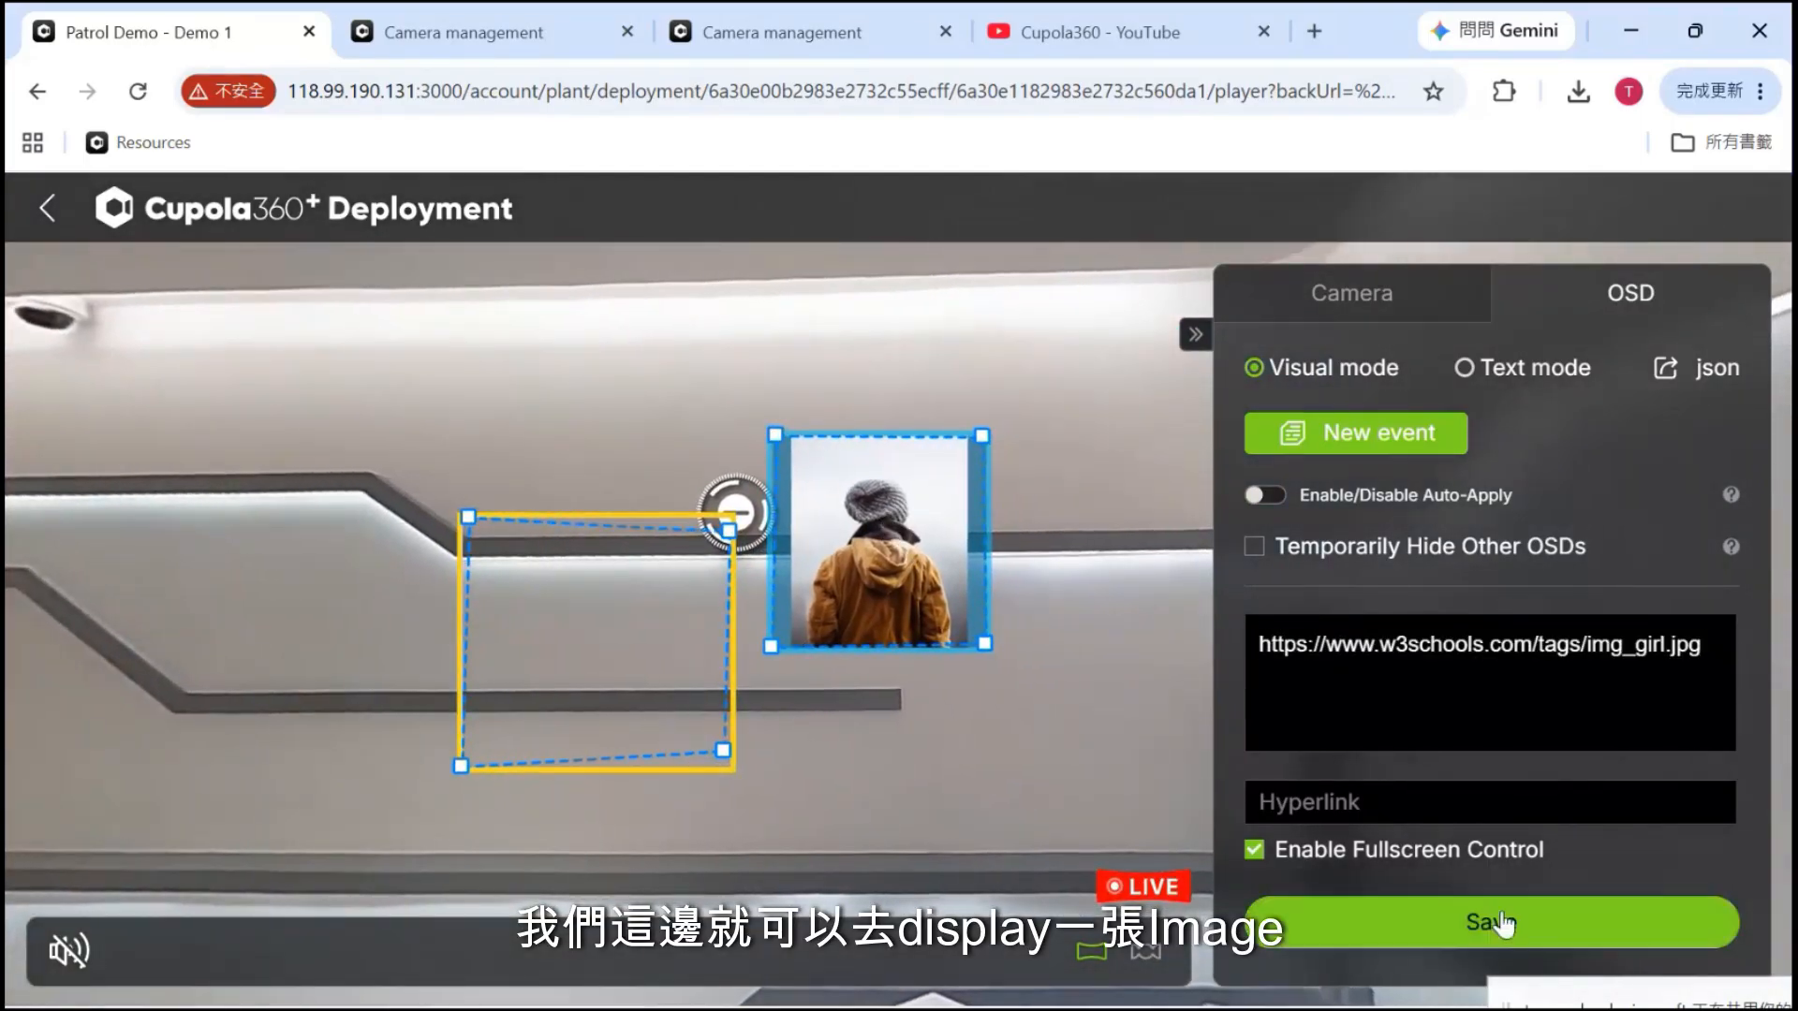
left_click(1505, 923)
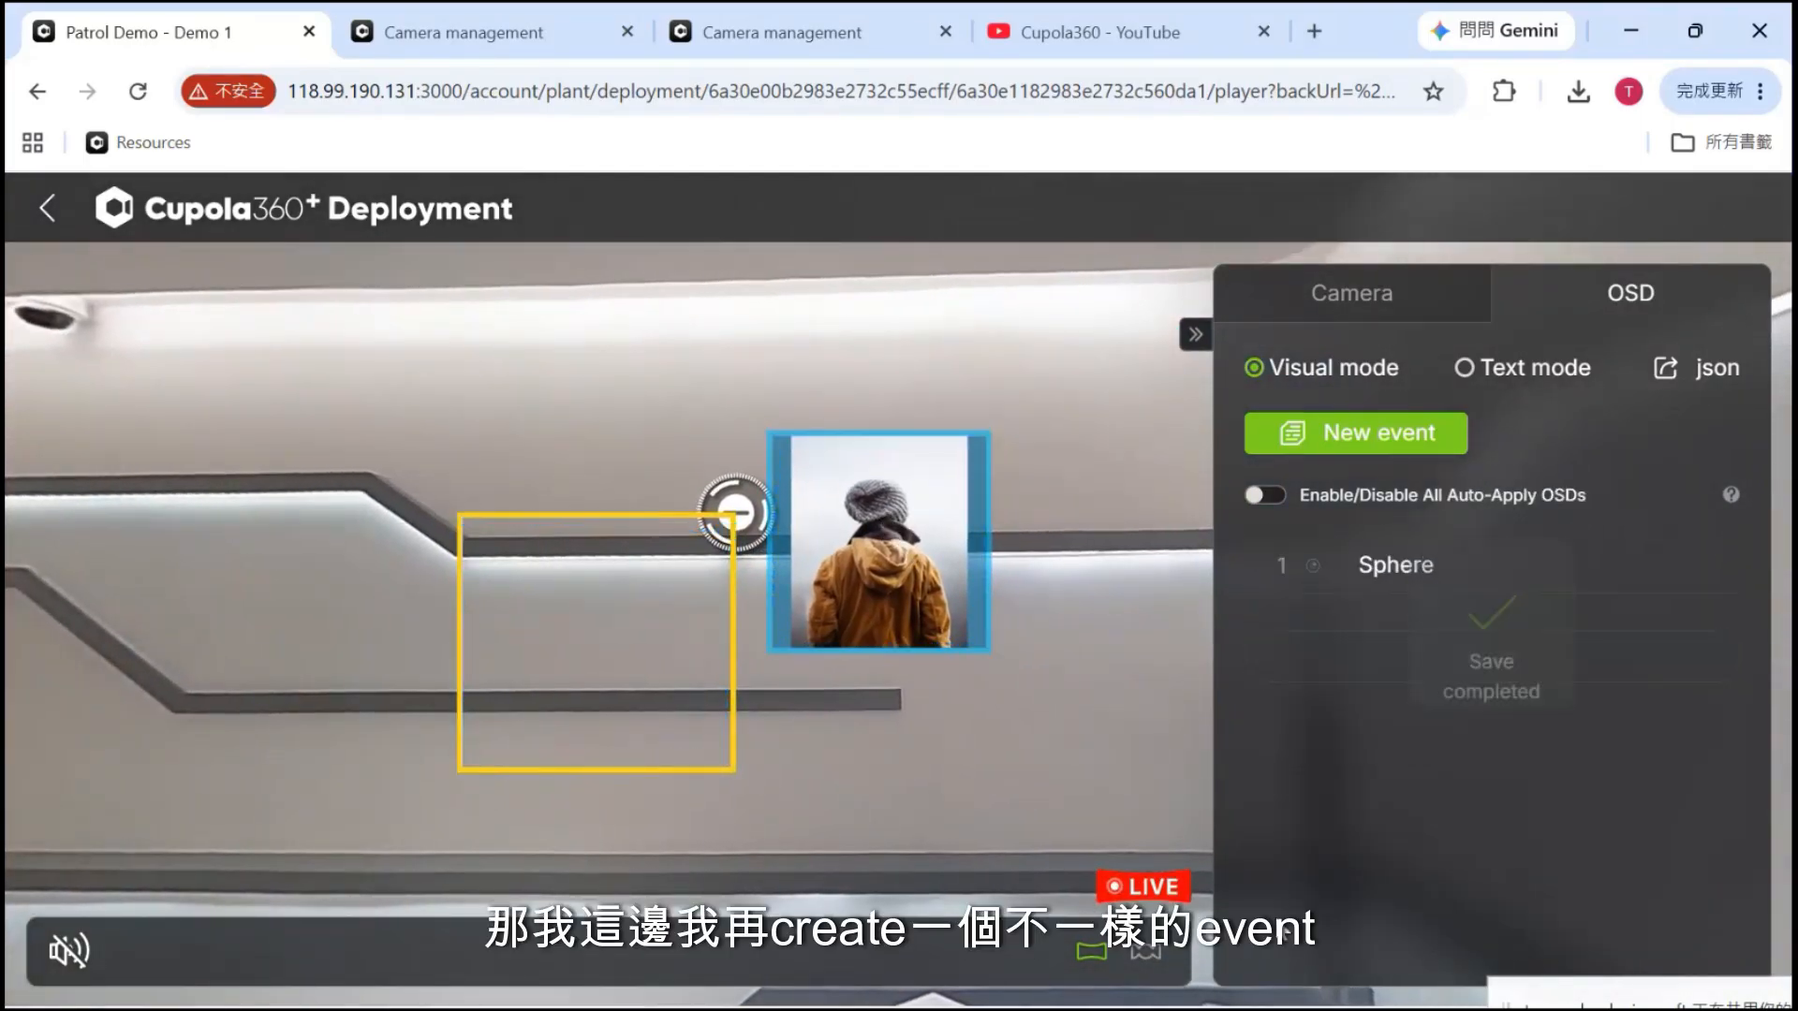
Delete both existing Sphere overlays from the event list
left_click(1361, 445)
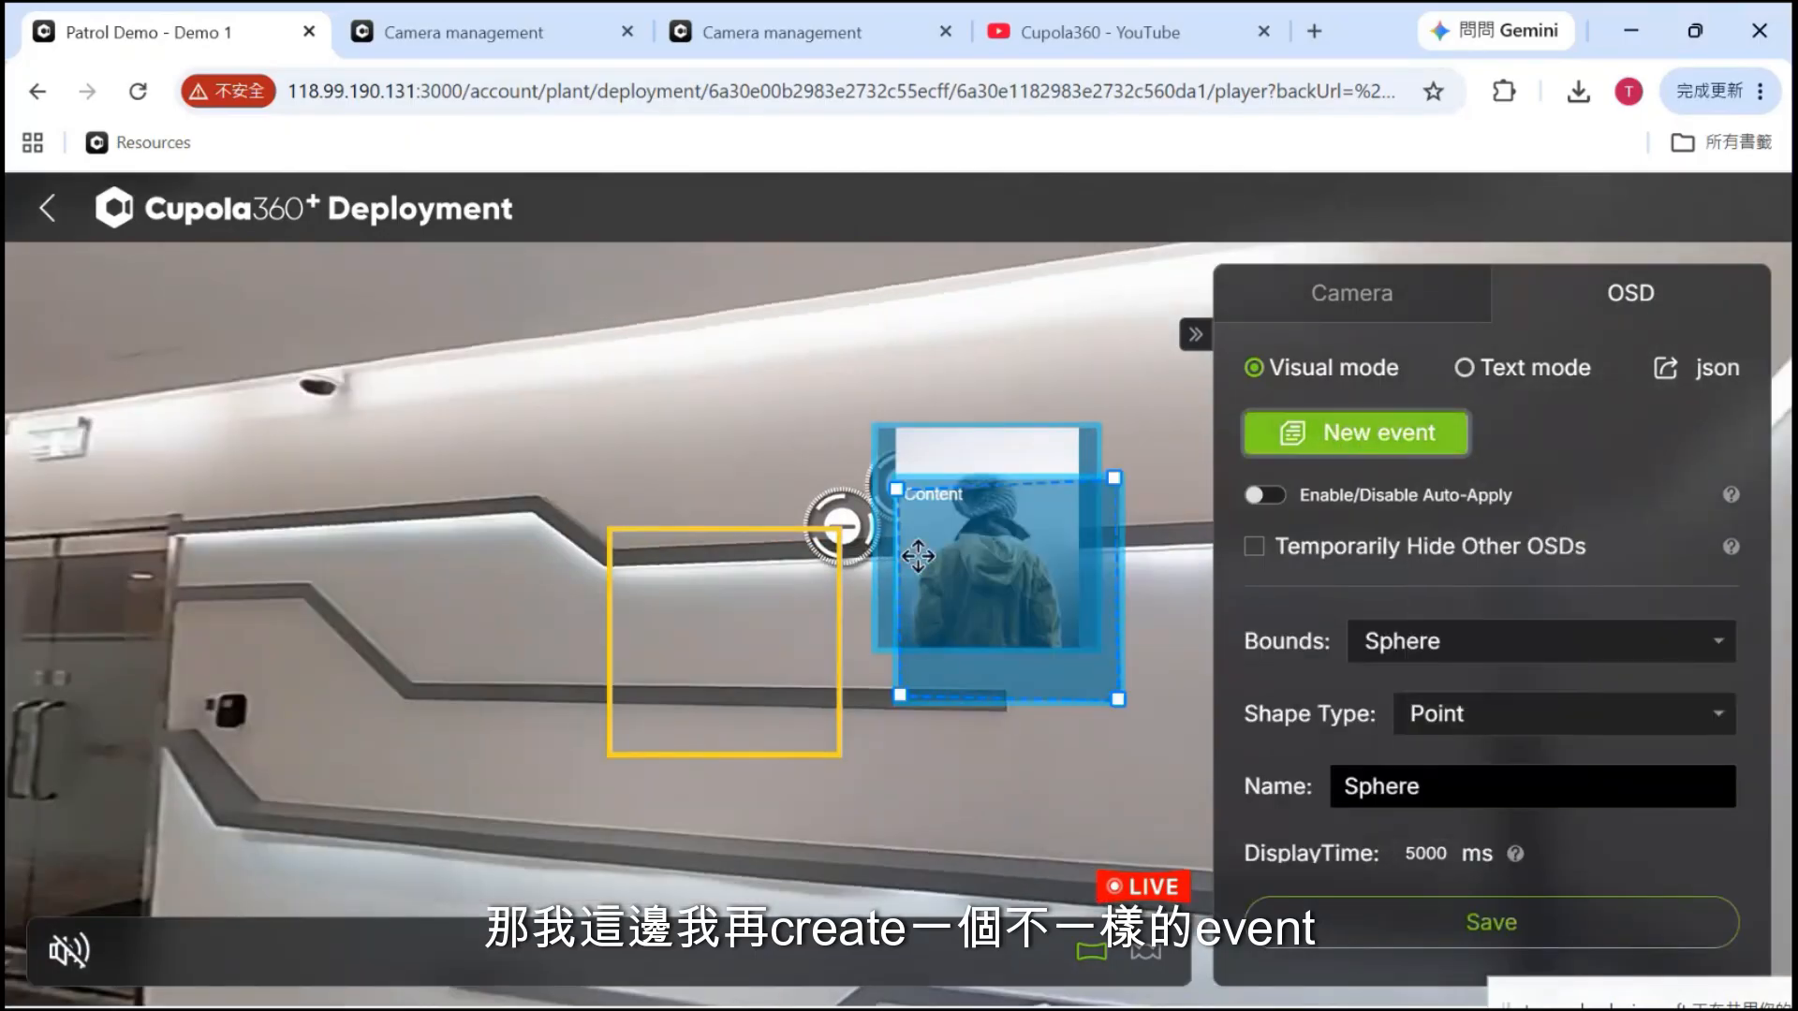
left_click(811, 530)
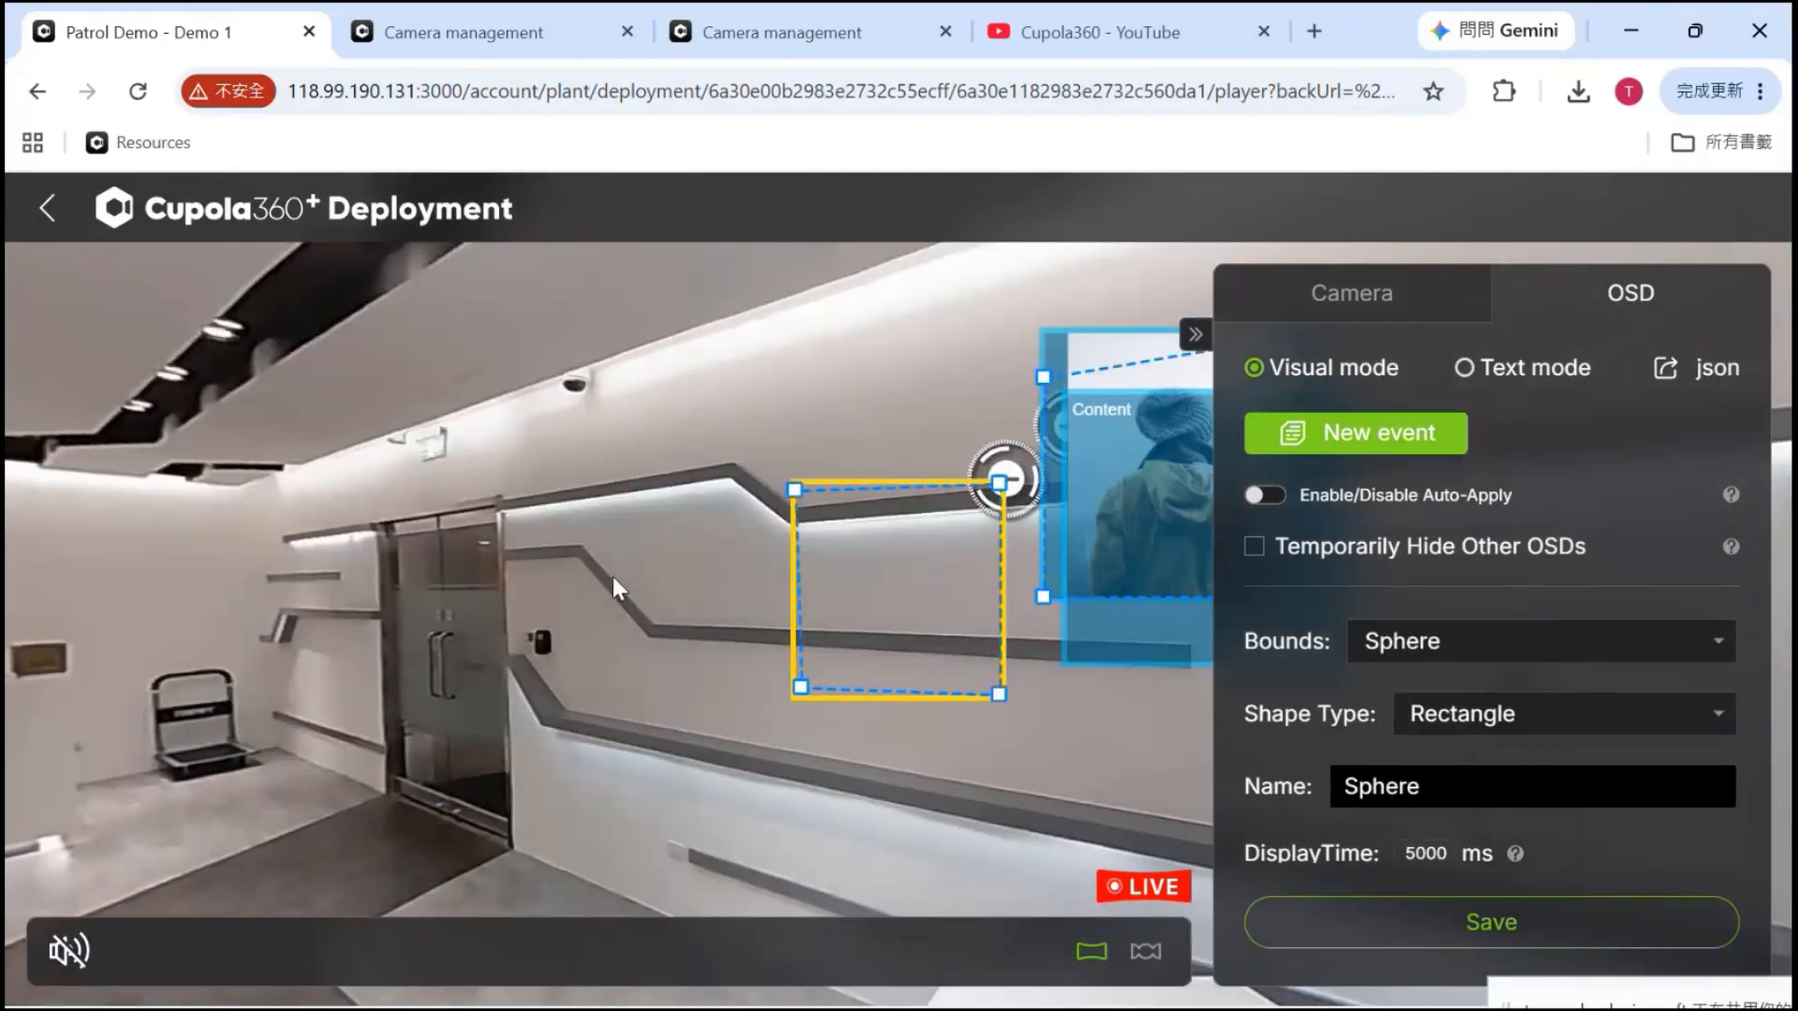
left_click(588, 579)
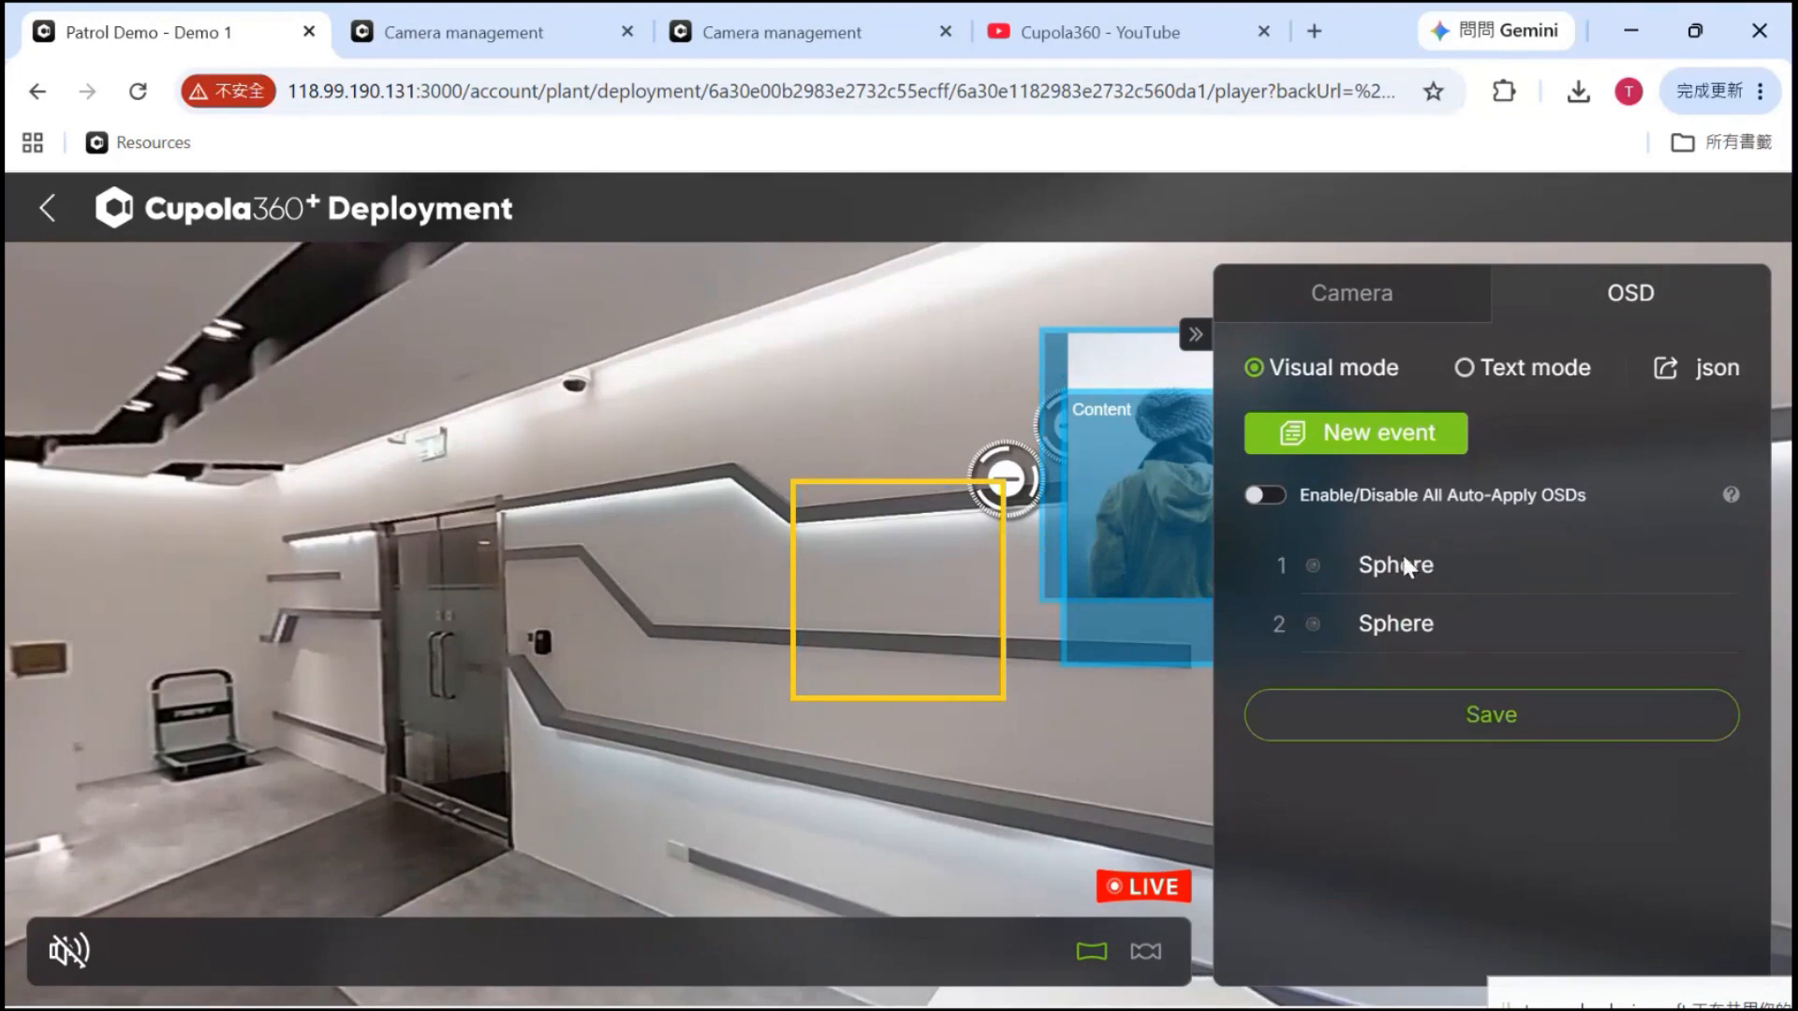
left_click(1718, 625)
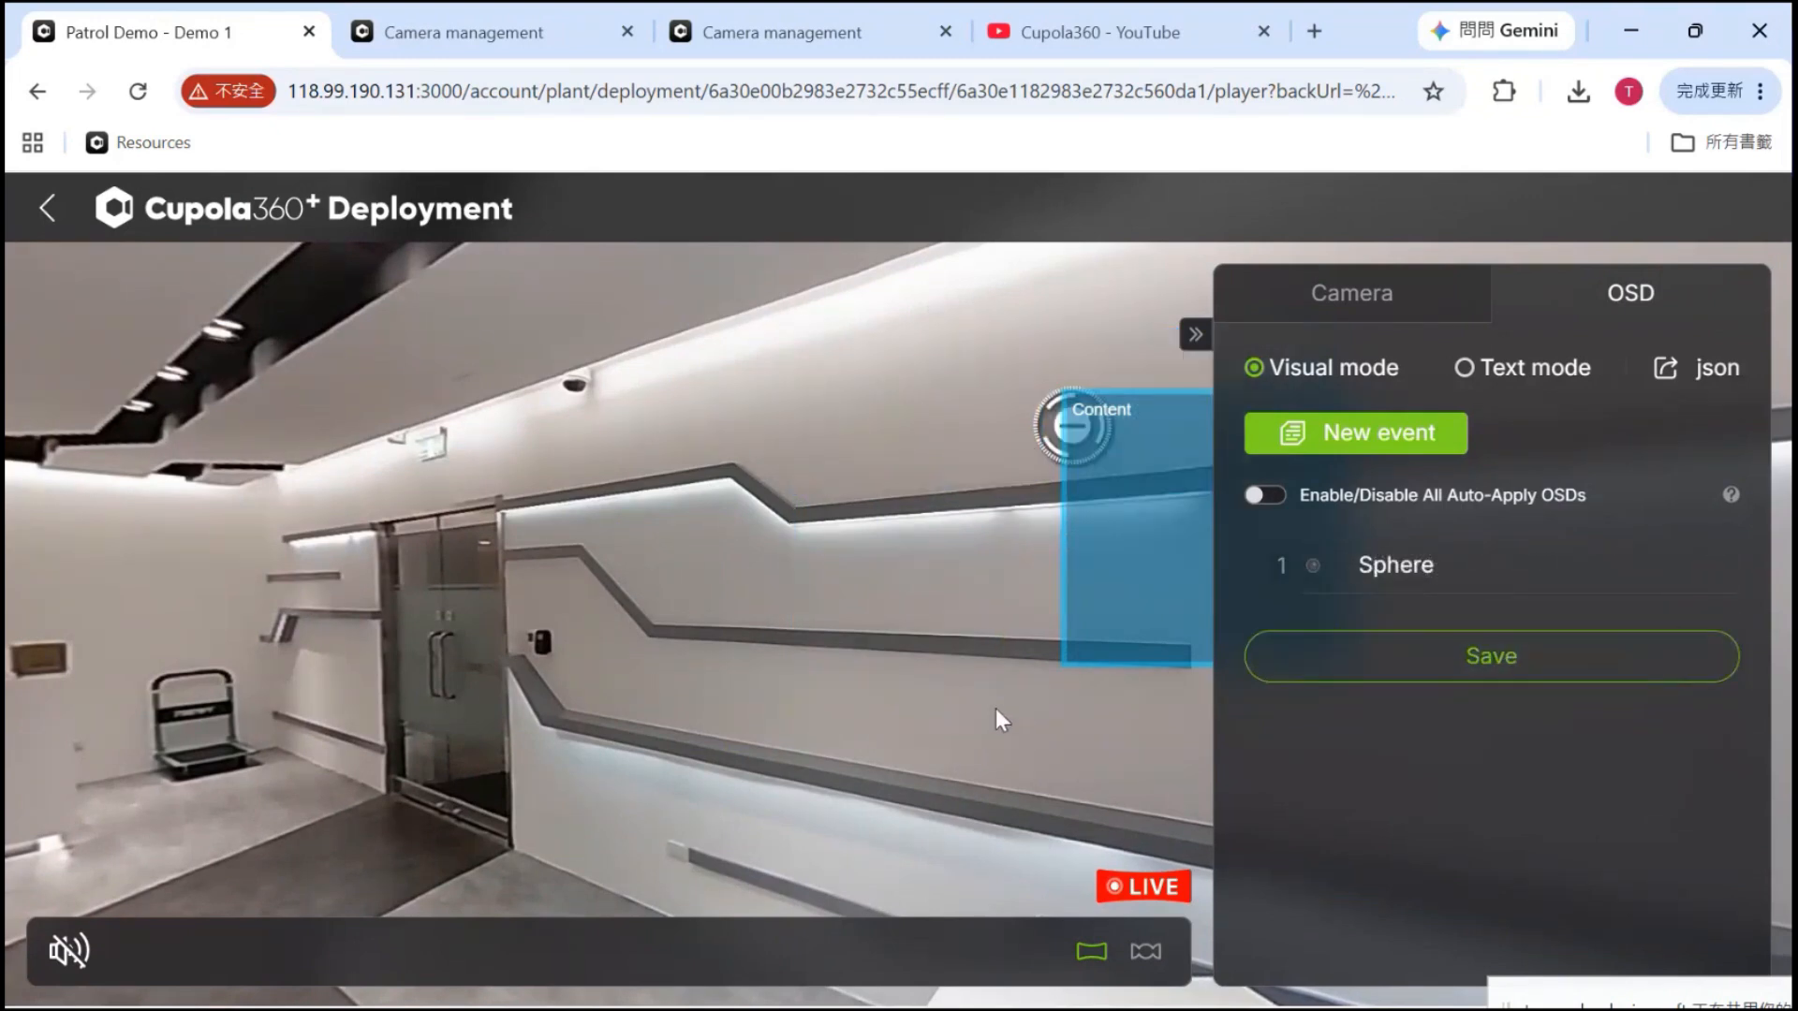
left_click_drag(996, 708, 642, 745)
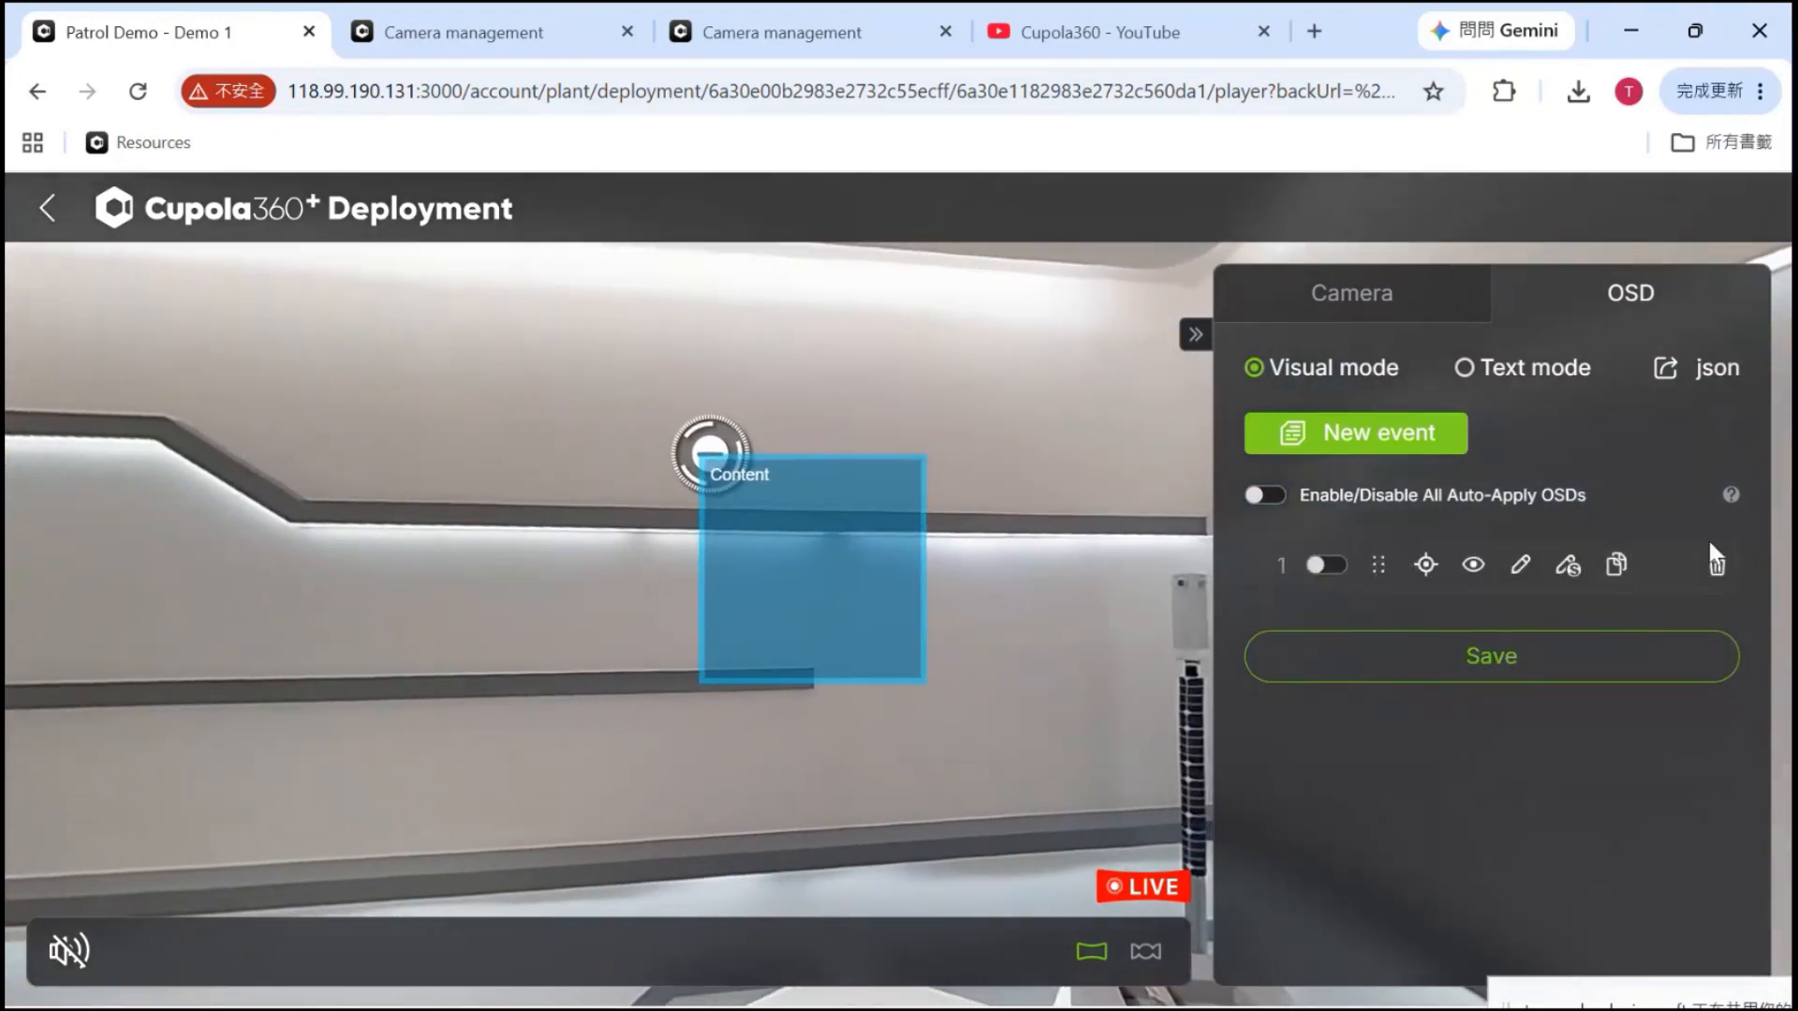
left_click(1717, 567)
Start a new event with Rectangle shape type
left_click(1358, 447)
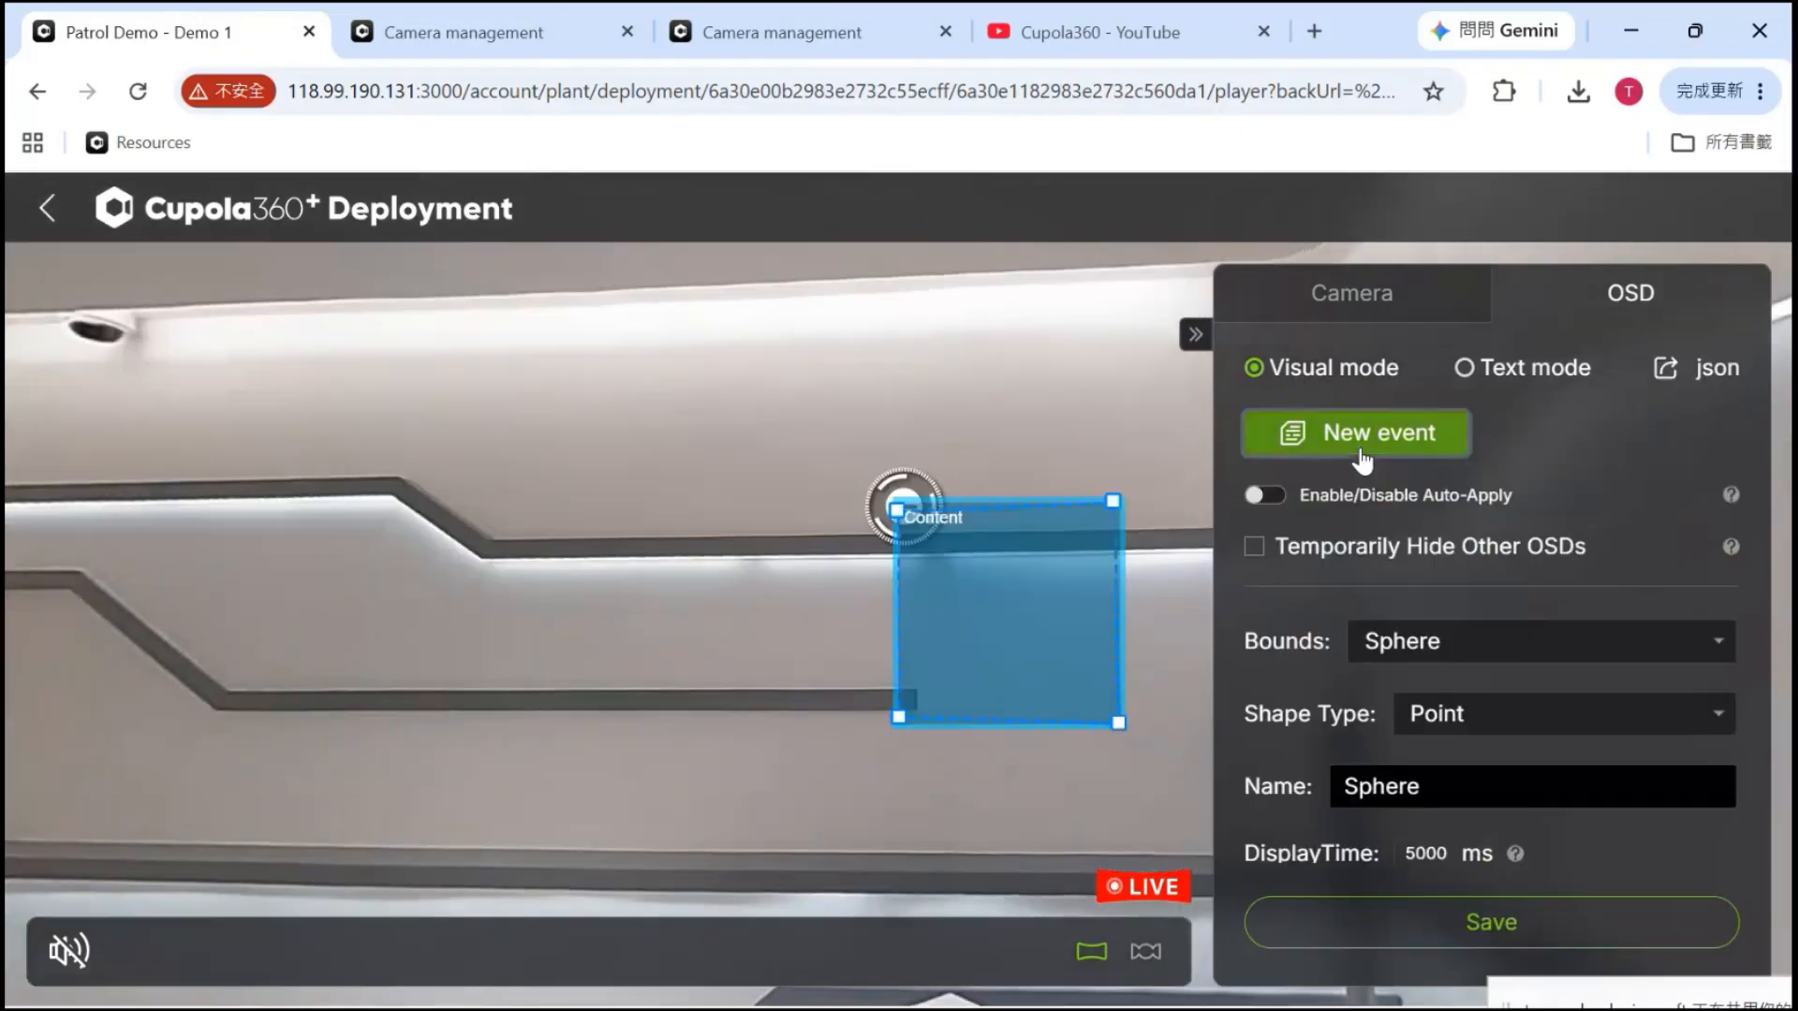
left_click(1514, 726)
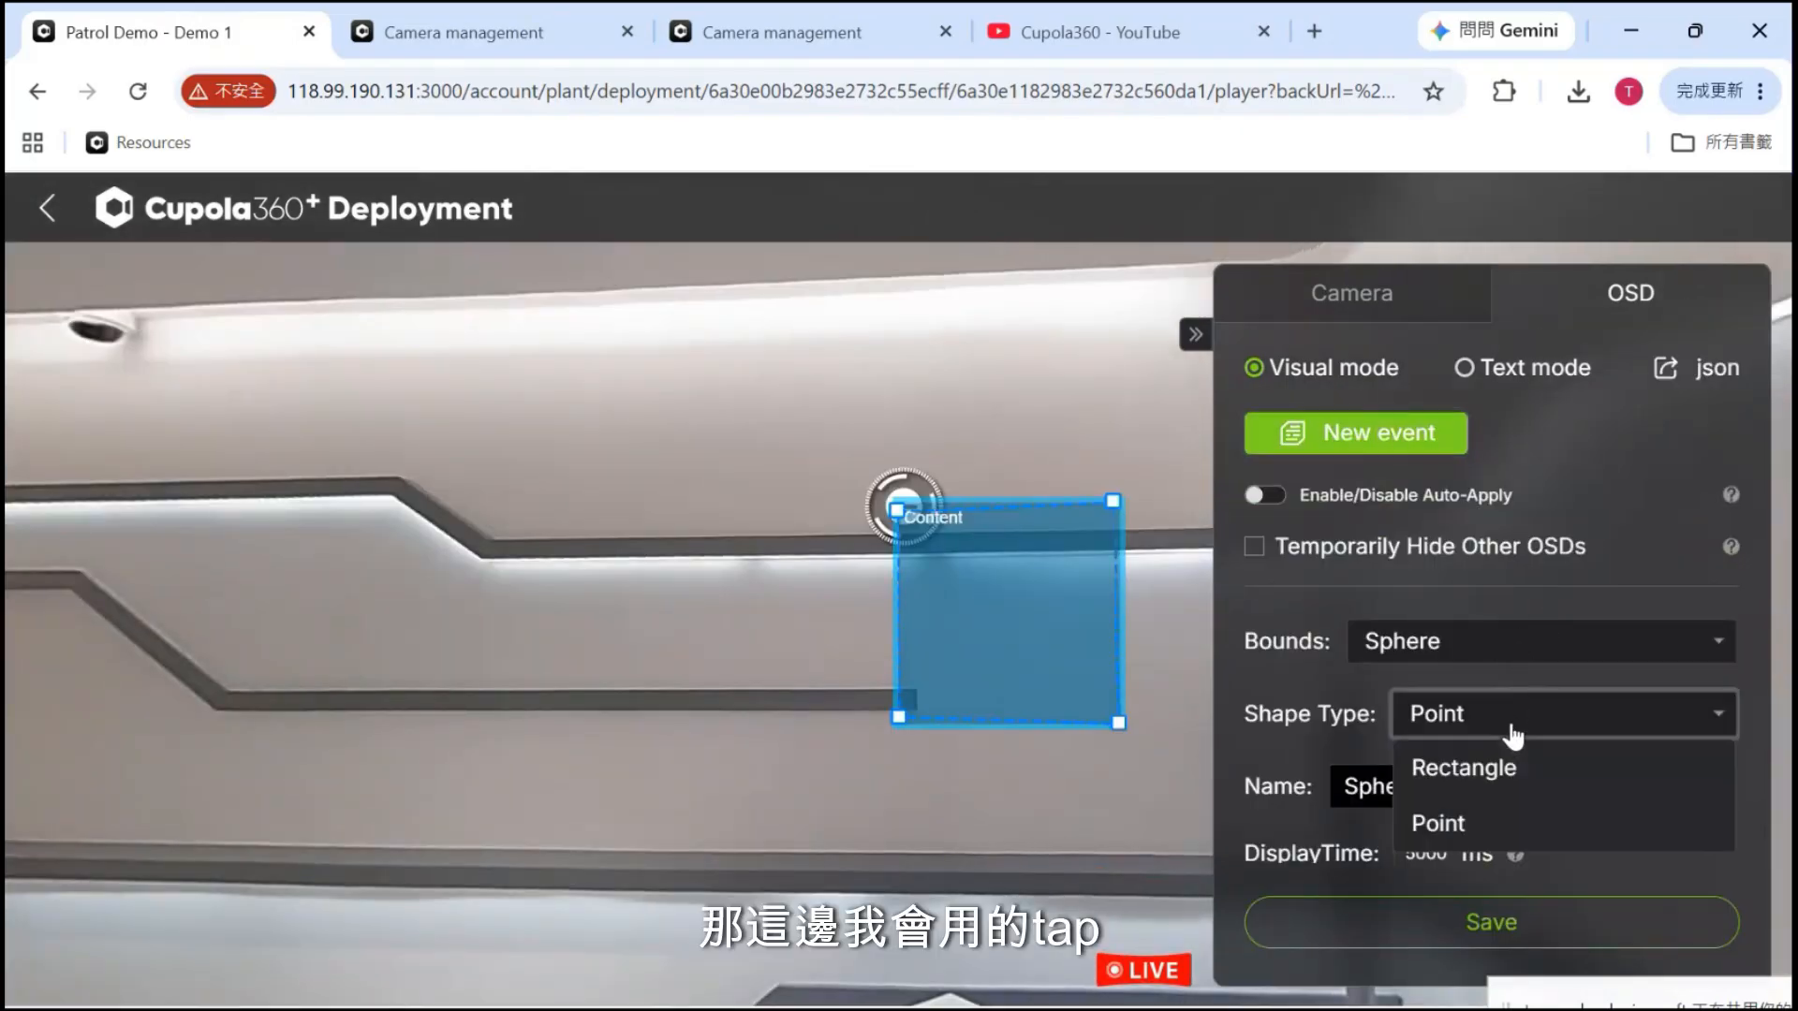
left_click(1489, 786)
scroll(1487, 770, "down", 3)
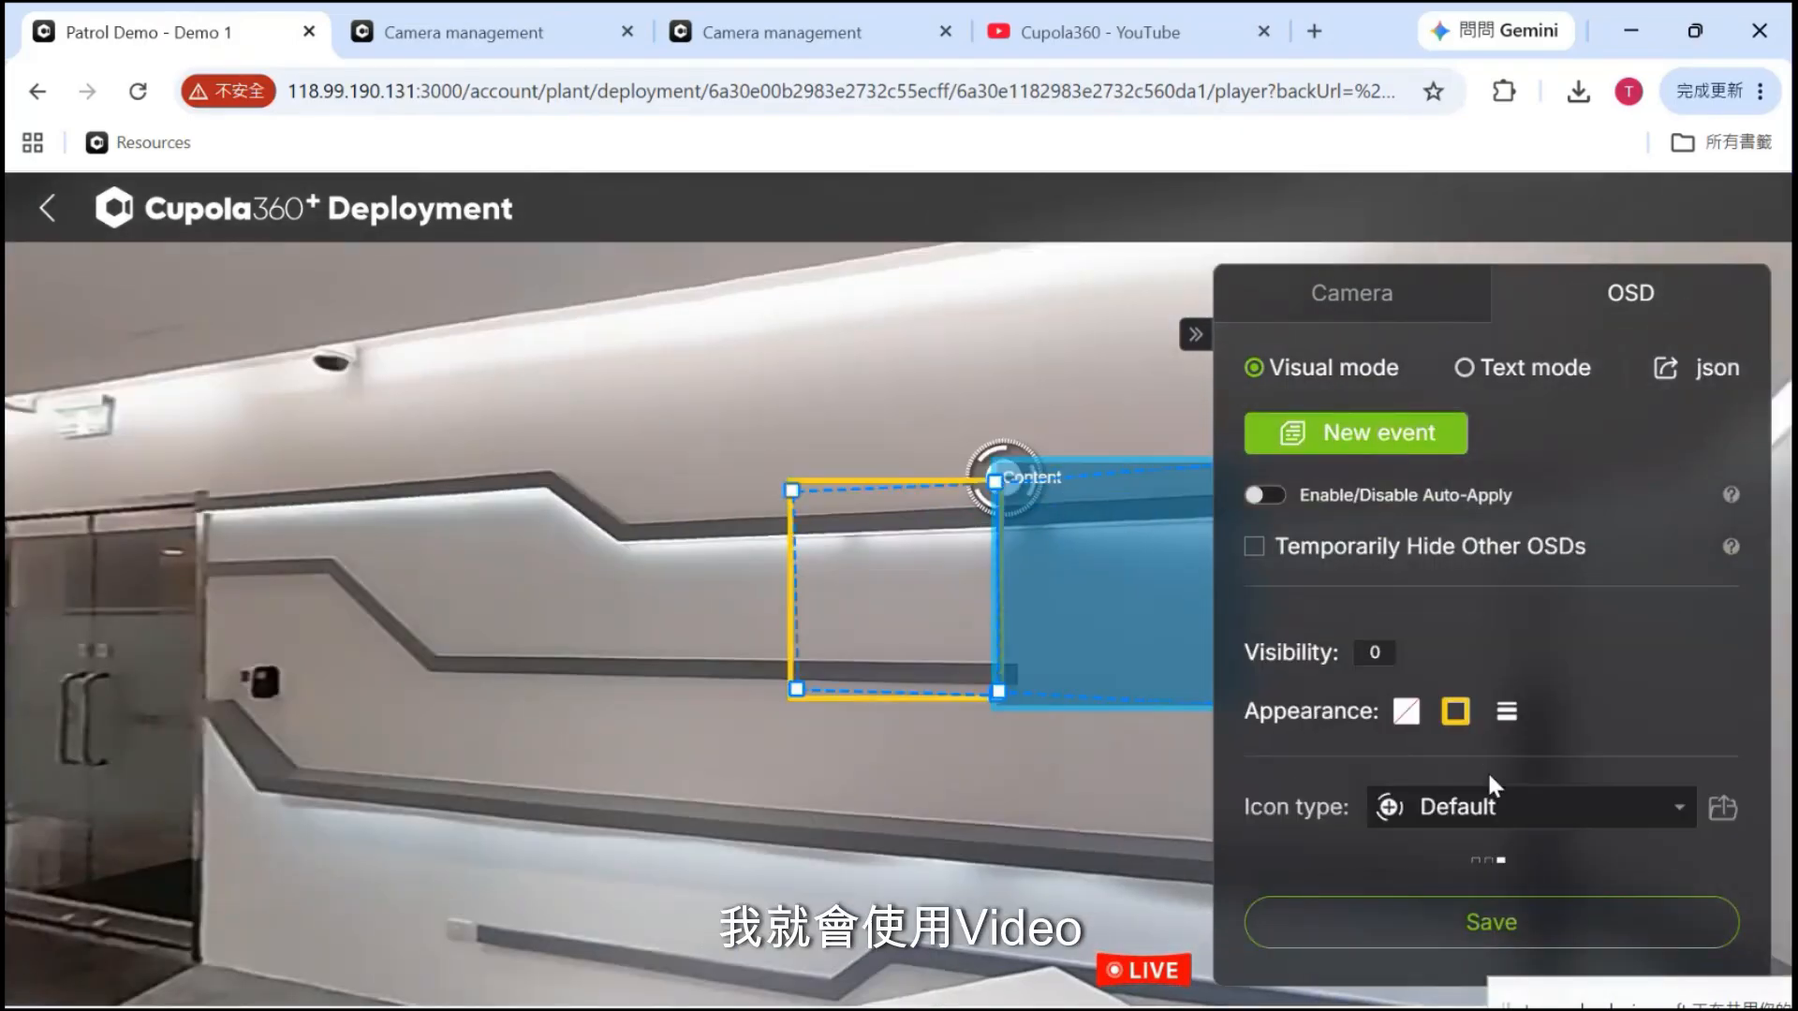
scroll(1487, 770, "down", 2)
Set the content type to Video and copy the movie.mp4 link from the Demo notes
scroll(1488, 770, "down", 5)
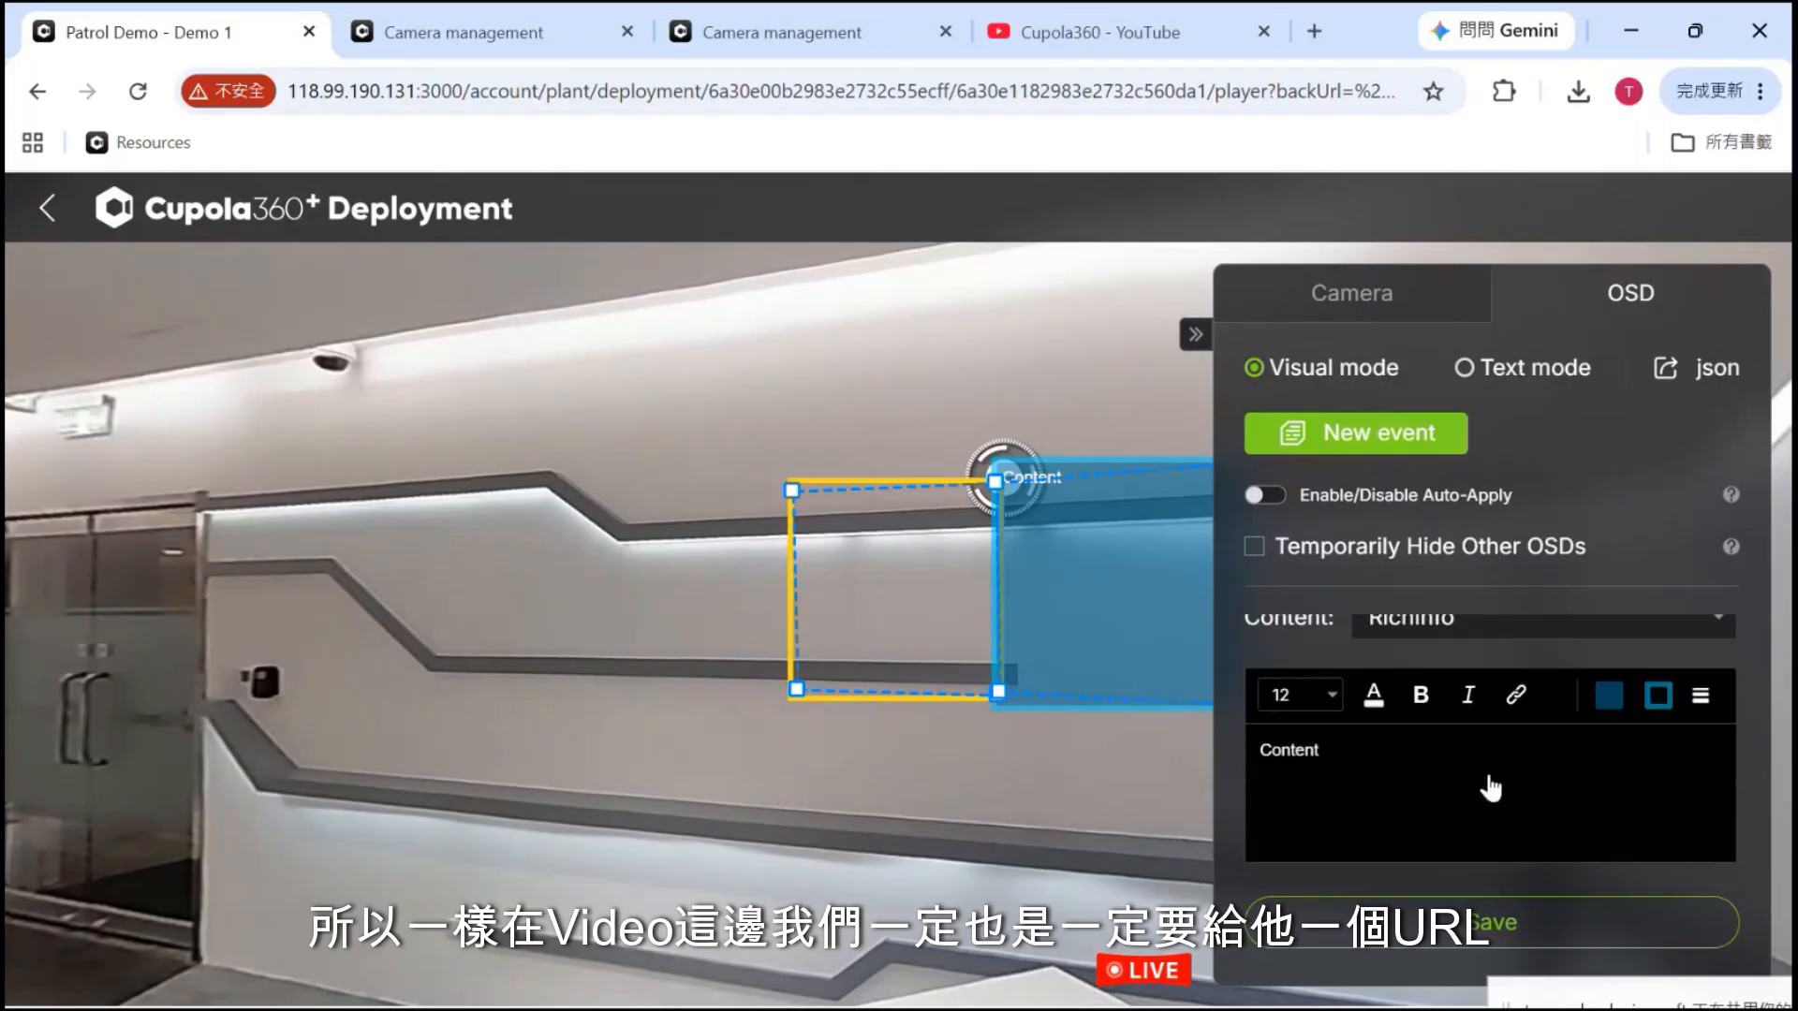
left_click(1485, 630)
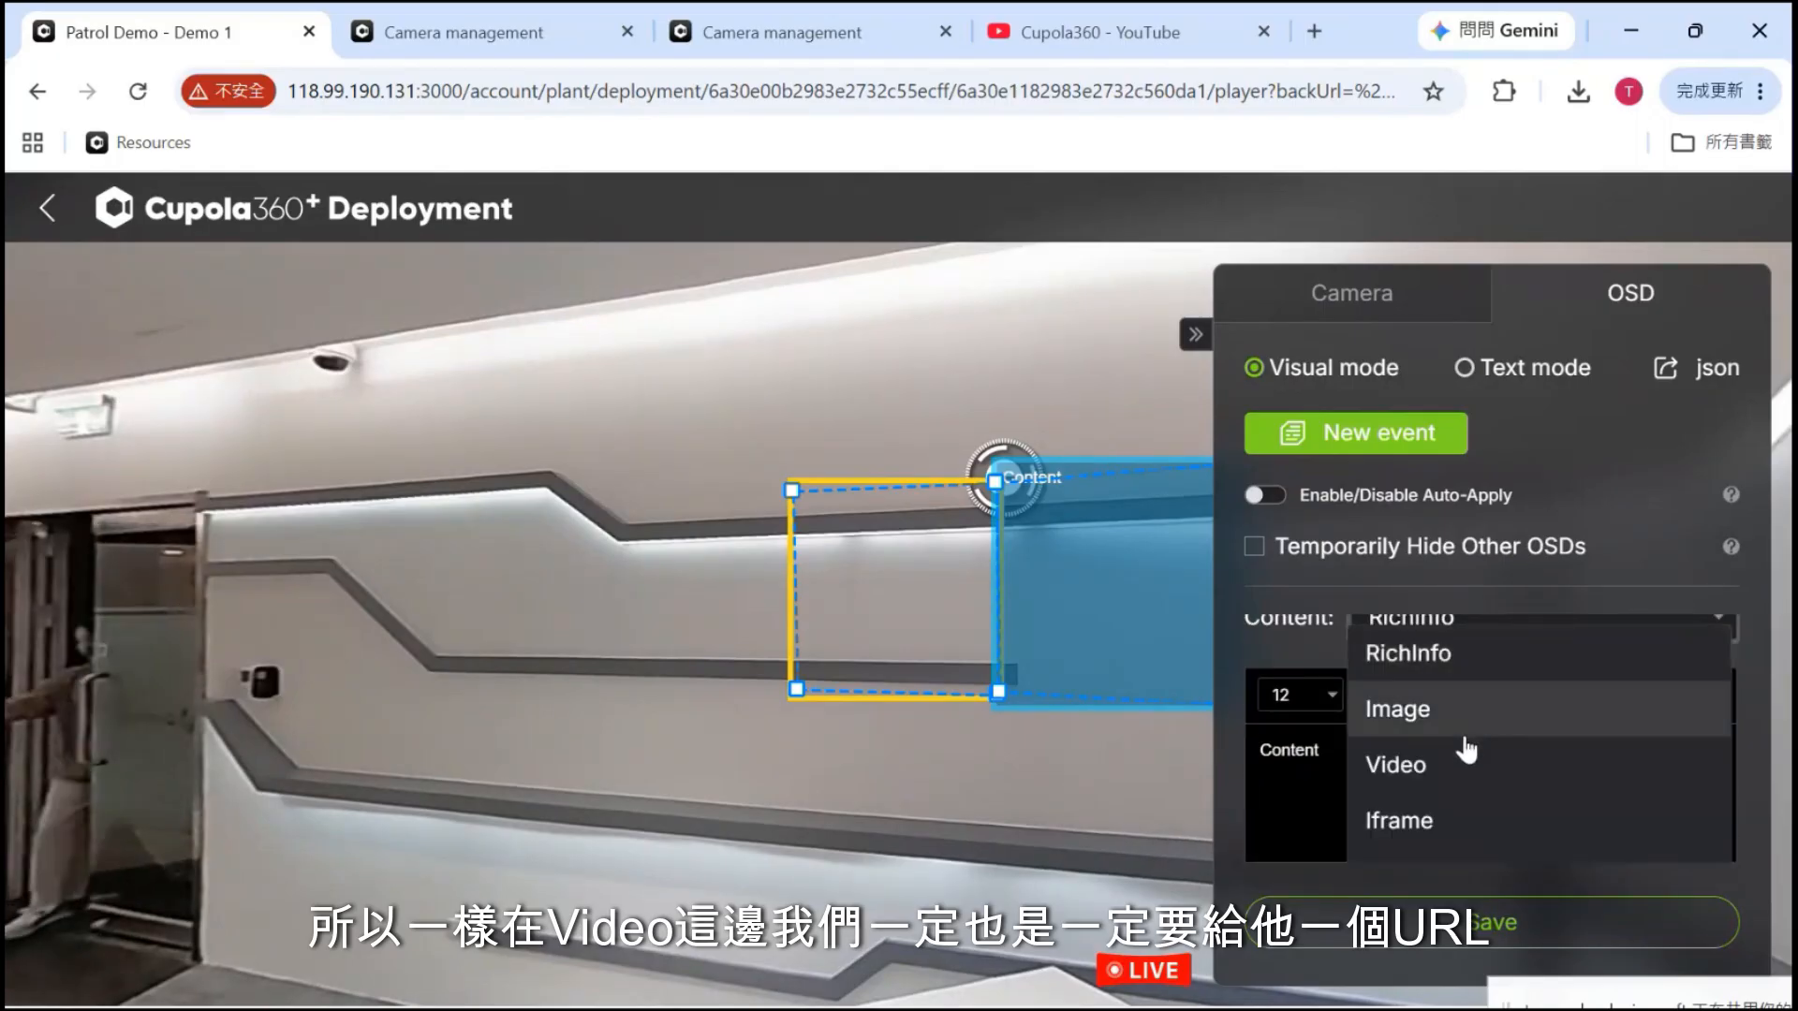
left_click(1459, 770)
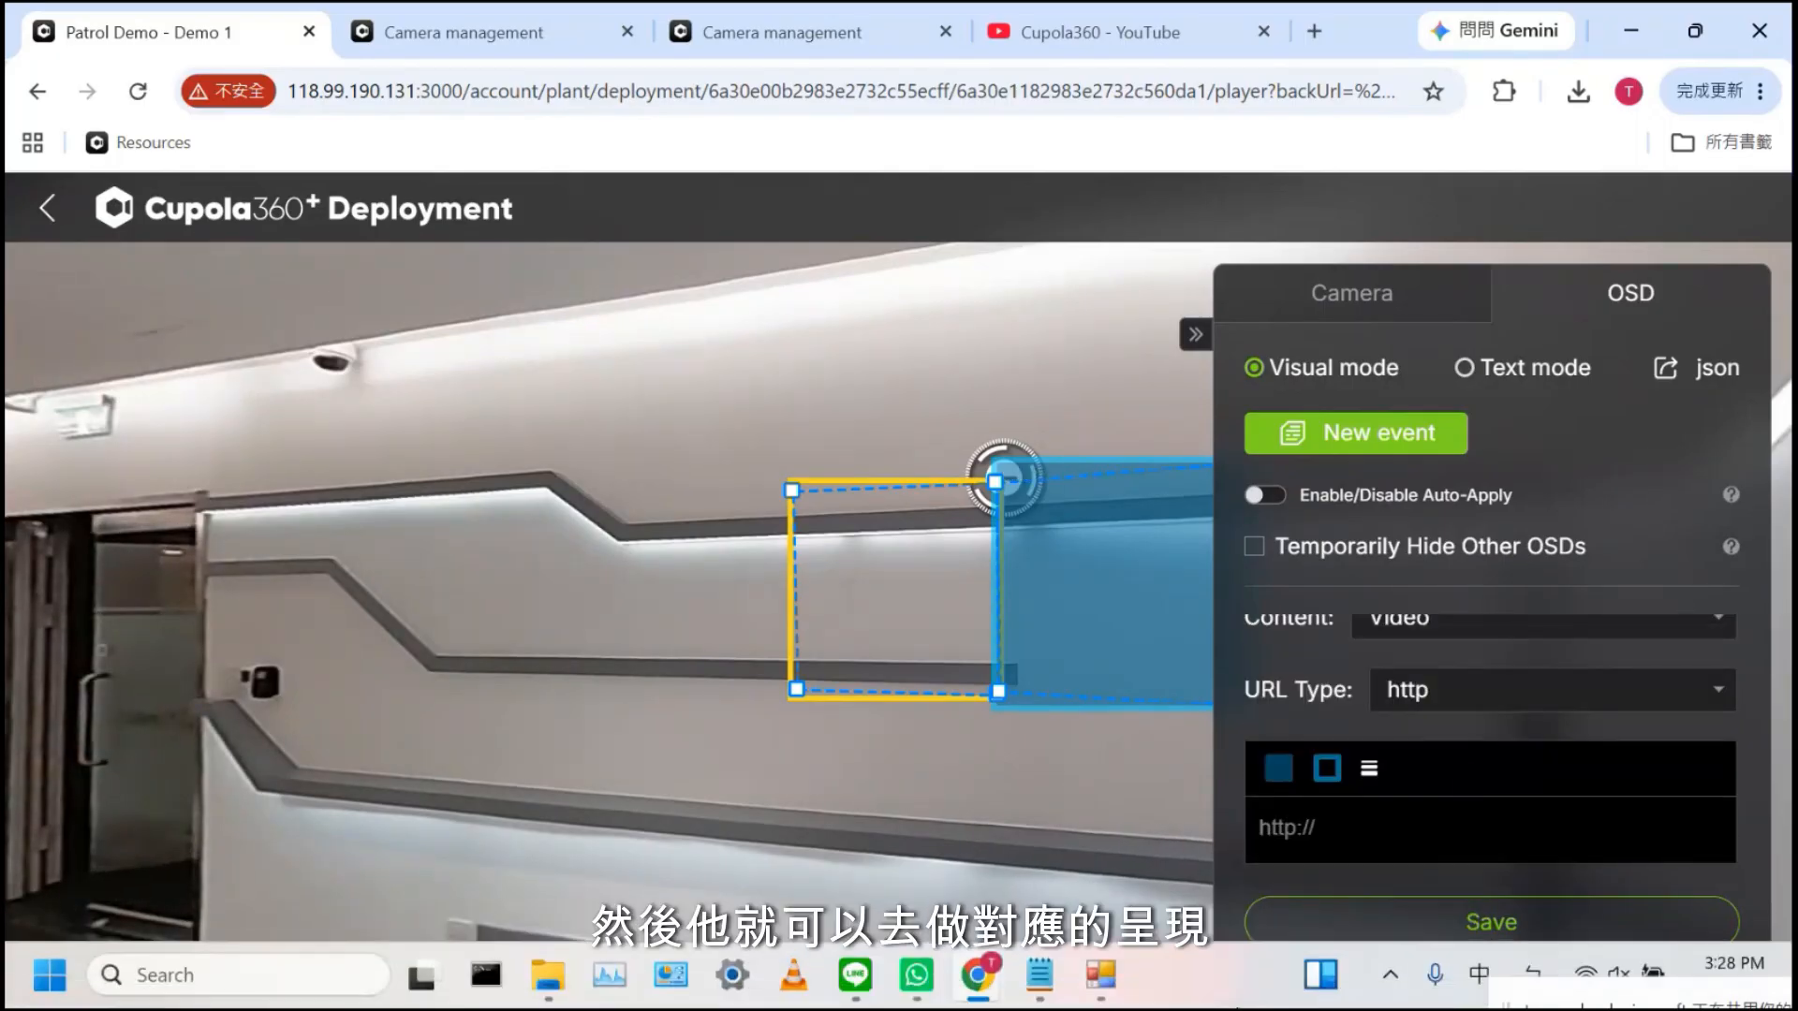
mouse_move(1040, 976)
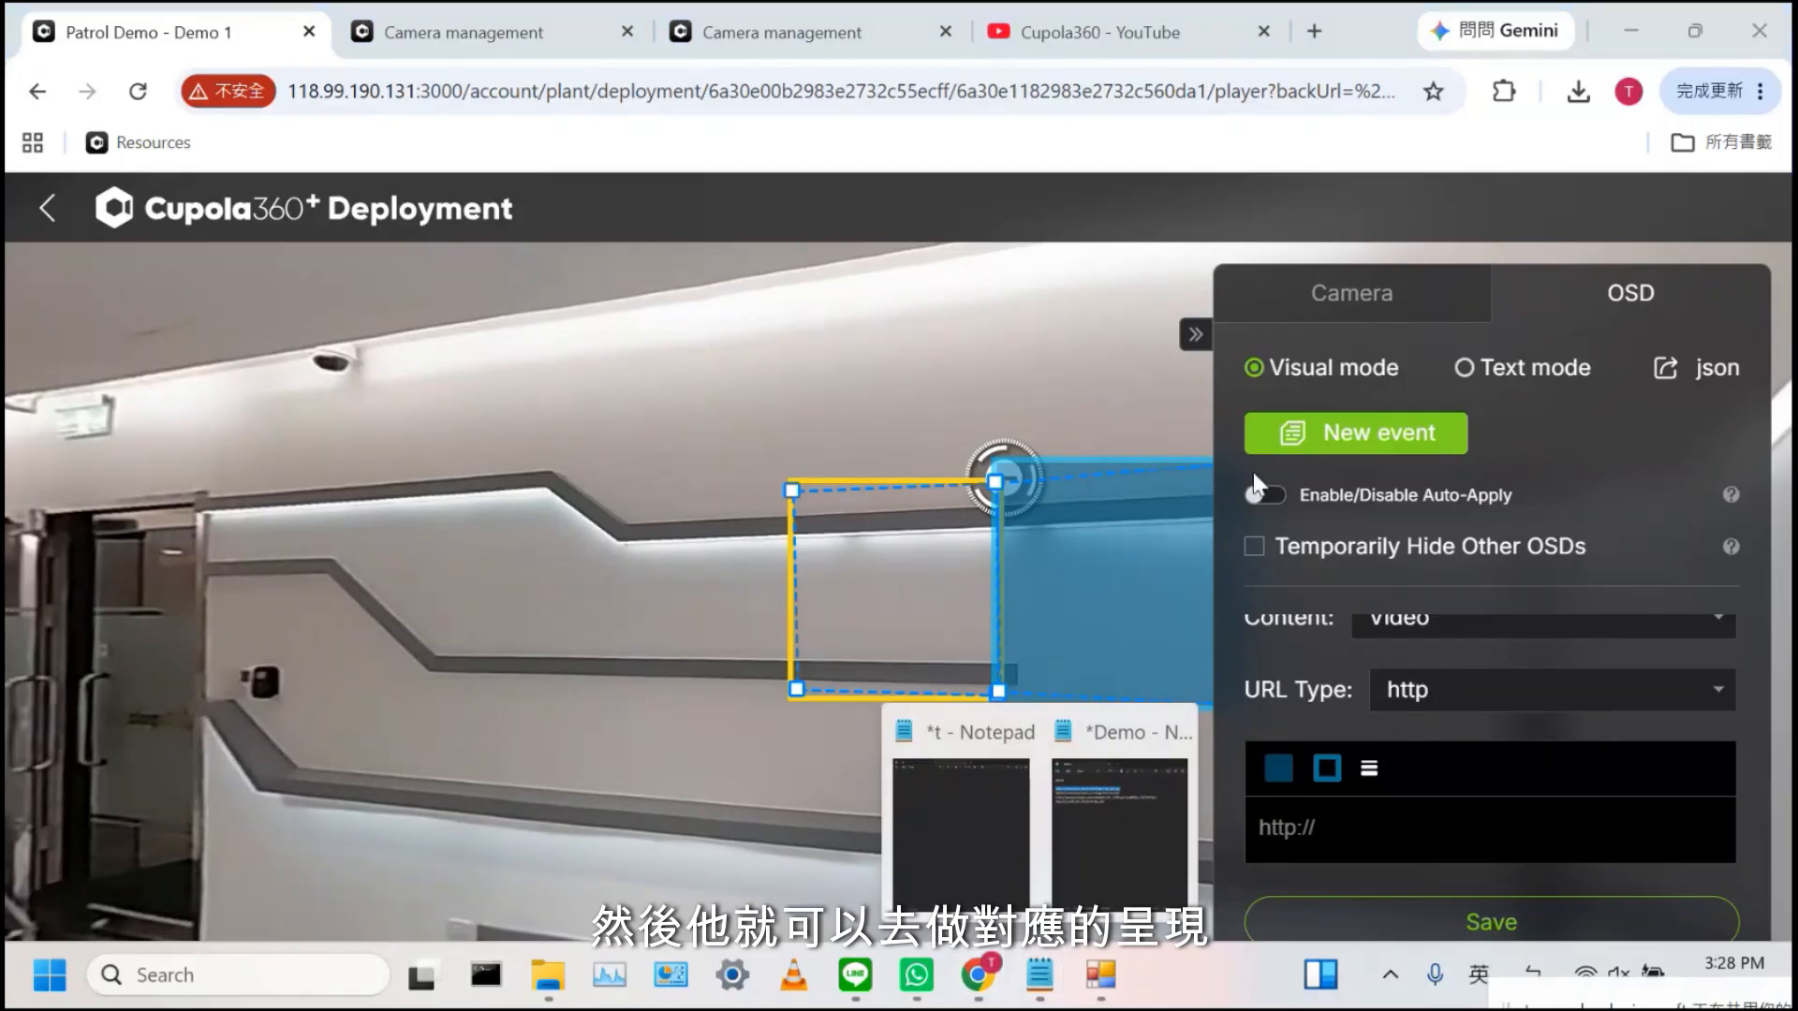
left_click(1131, 833)
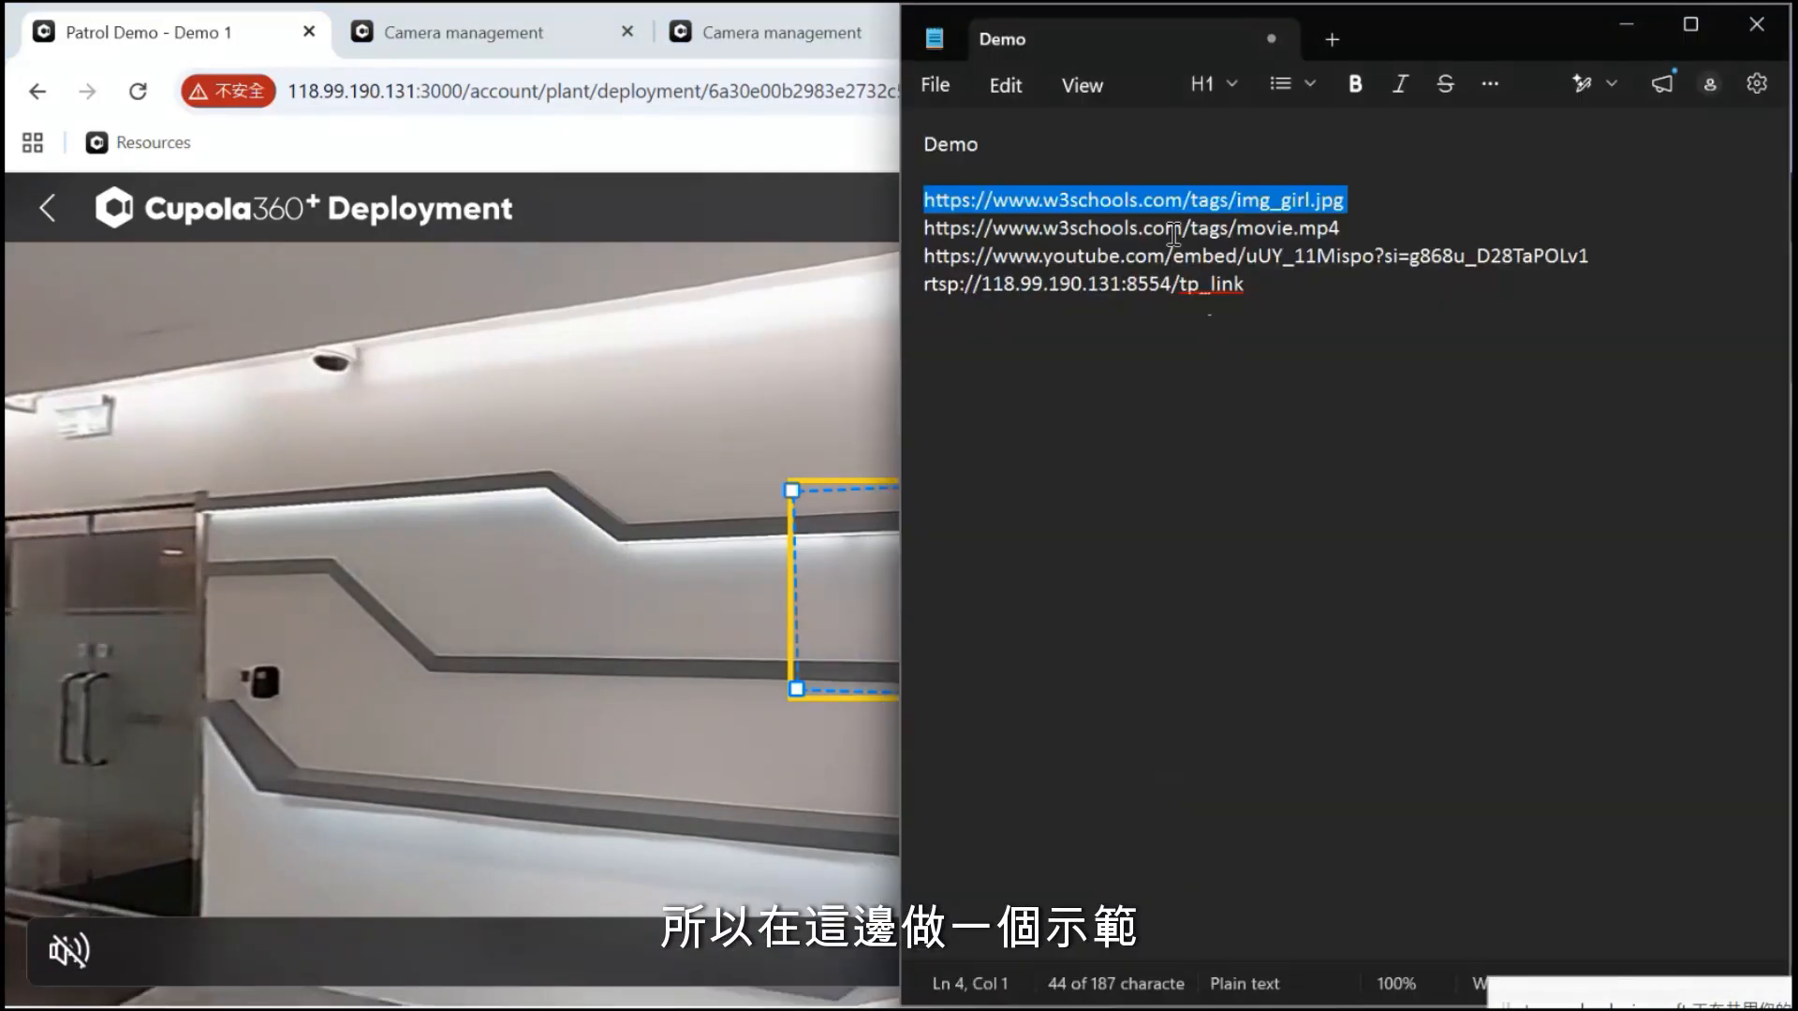
double_click(1166, 229)
triple_click(1170, 229)
key("ctrl+c")
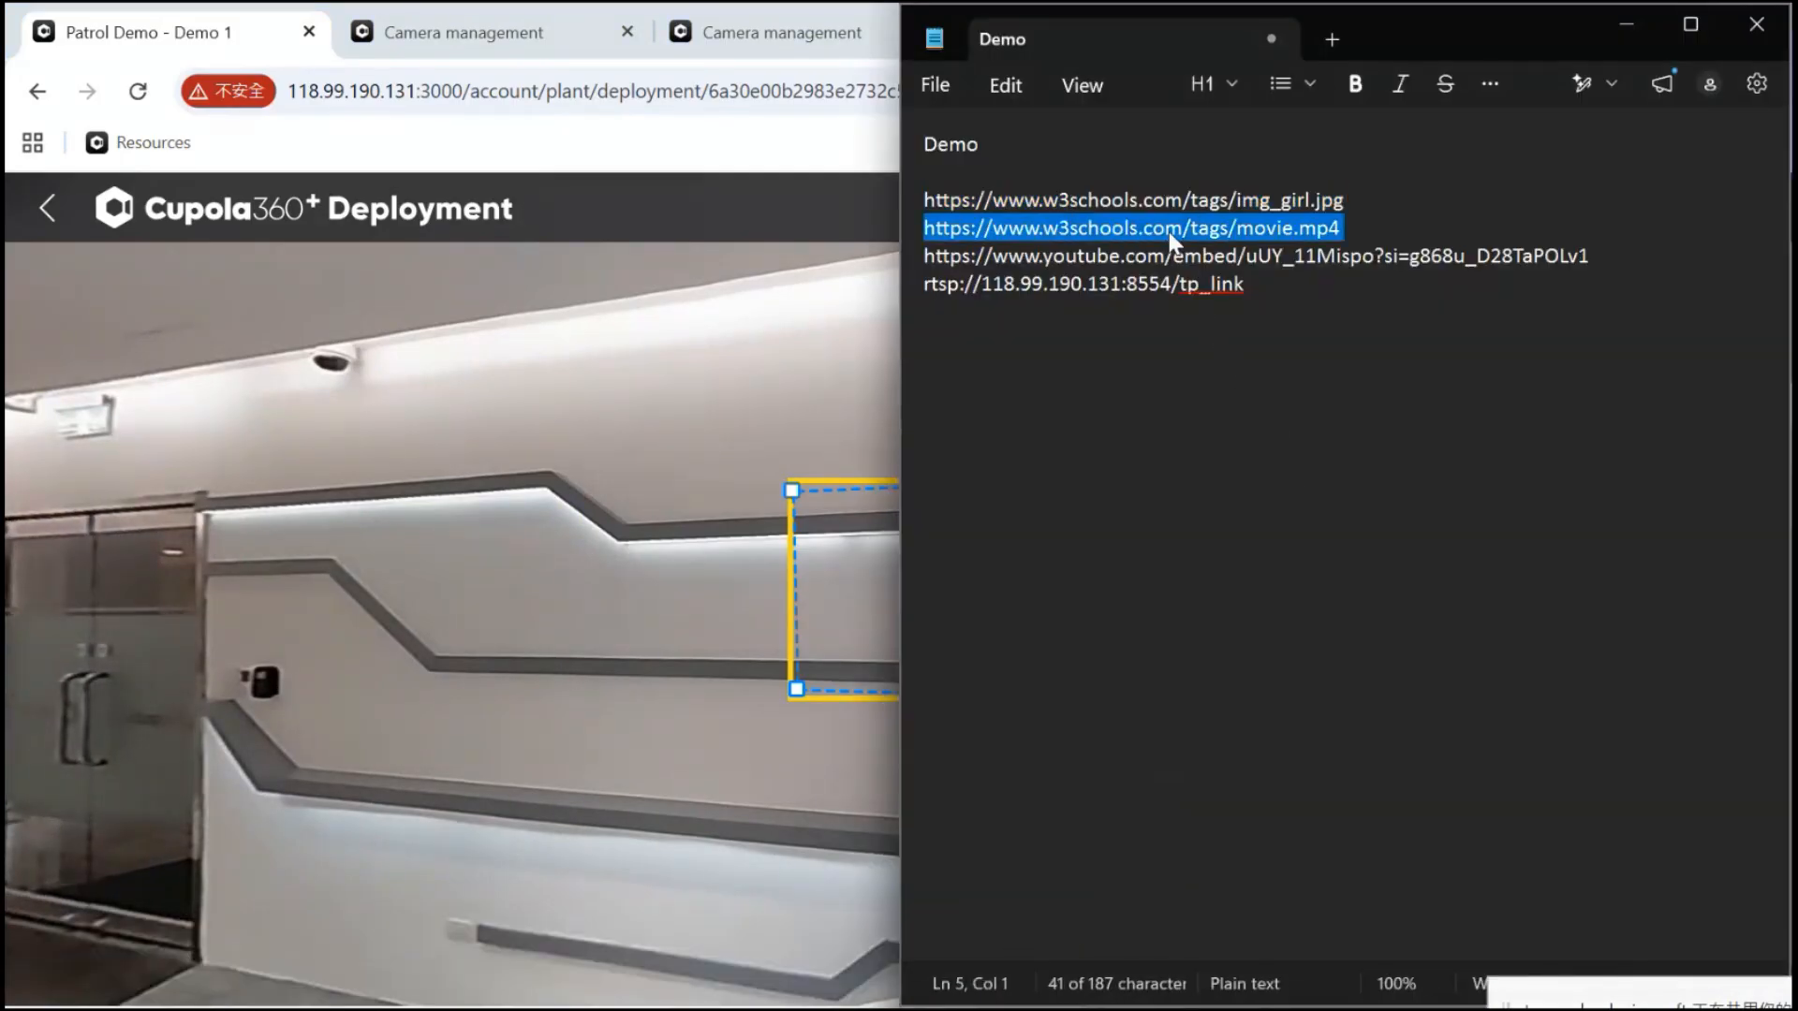
Paste the movie.mp4 link into the overlay's video URL field
left_click(727, 401)
left_click(1182, 540)
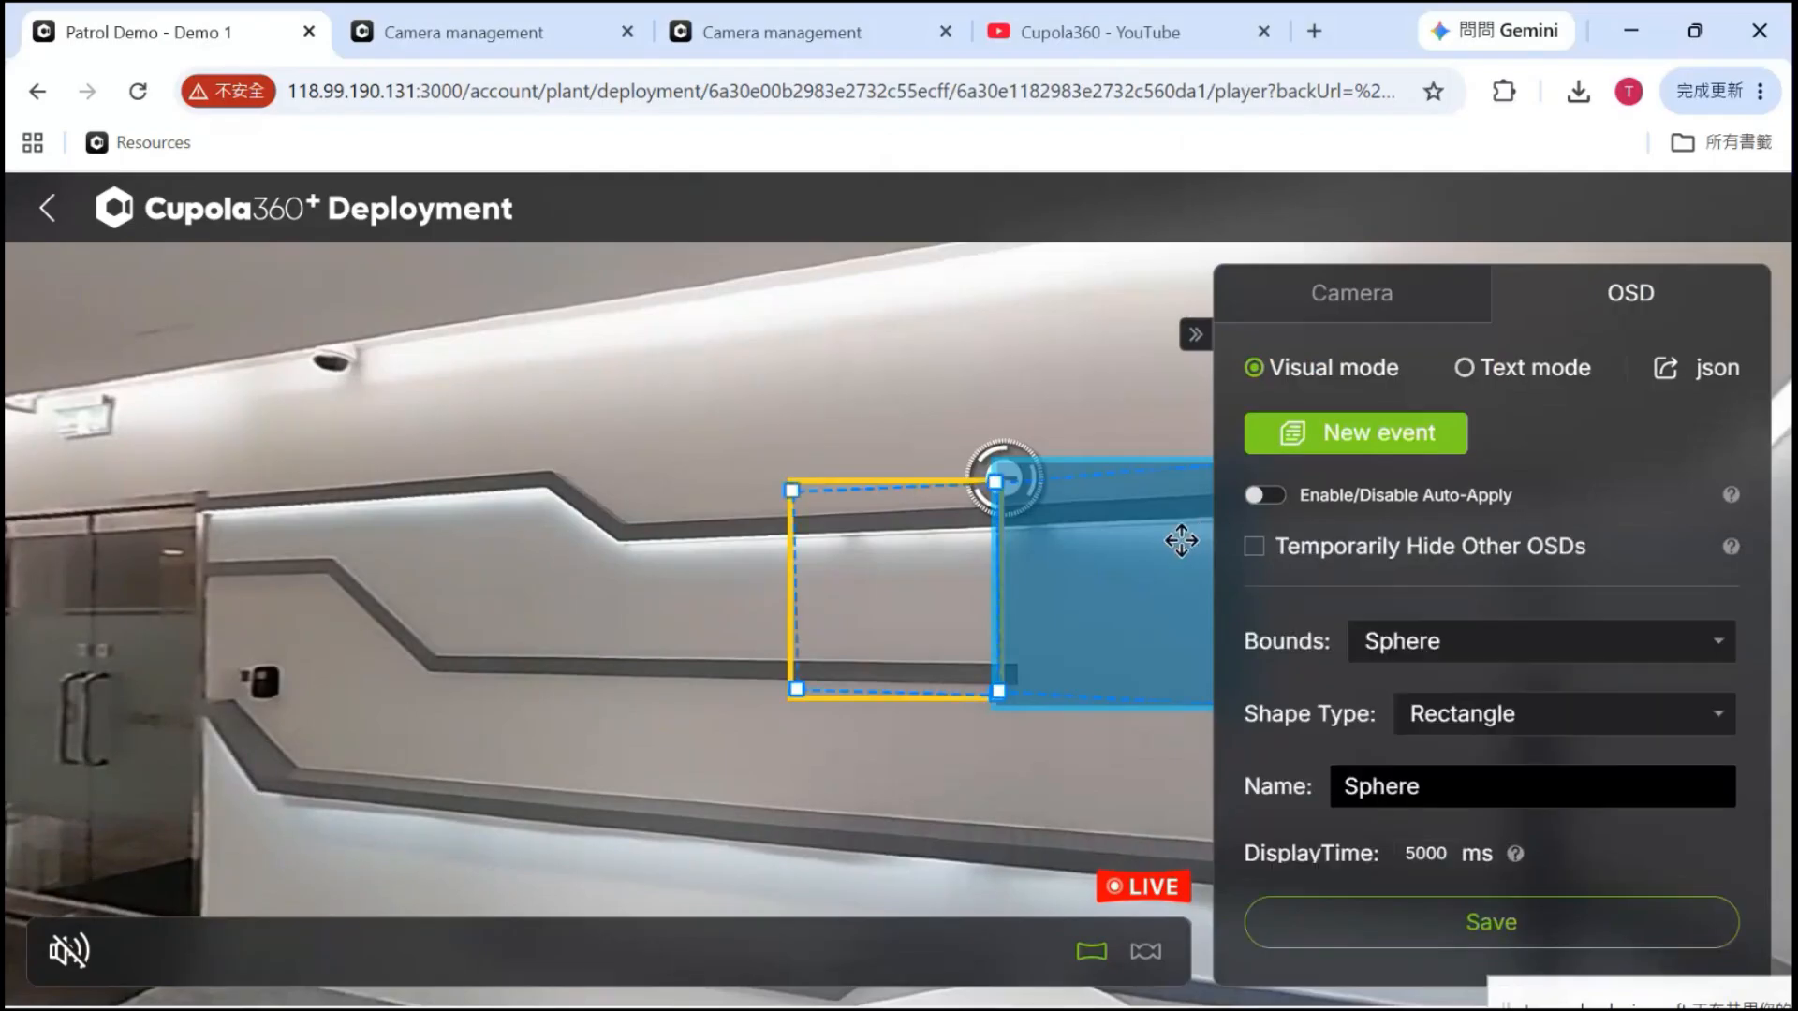
scroll(1503, 672, "down", 8)
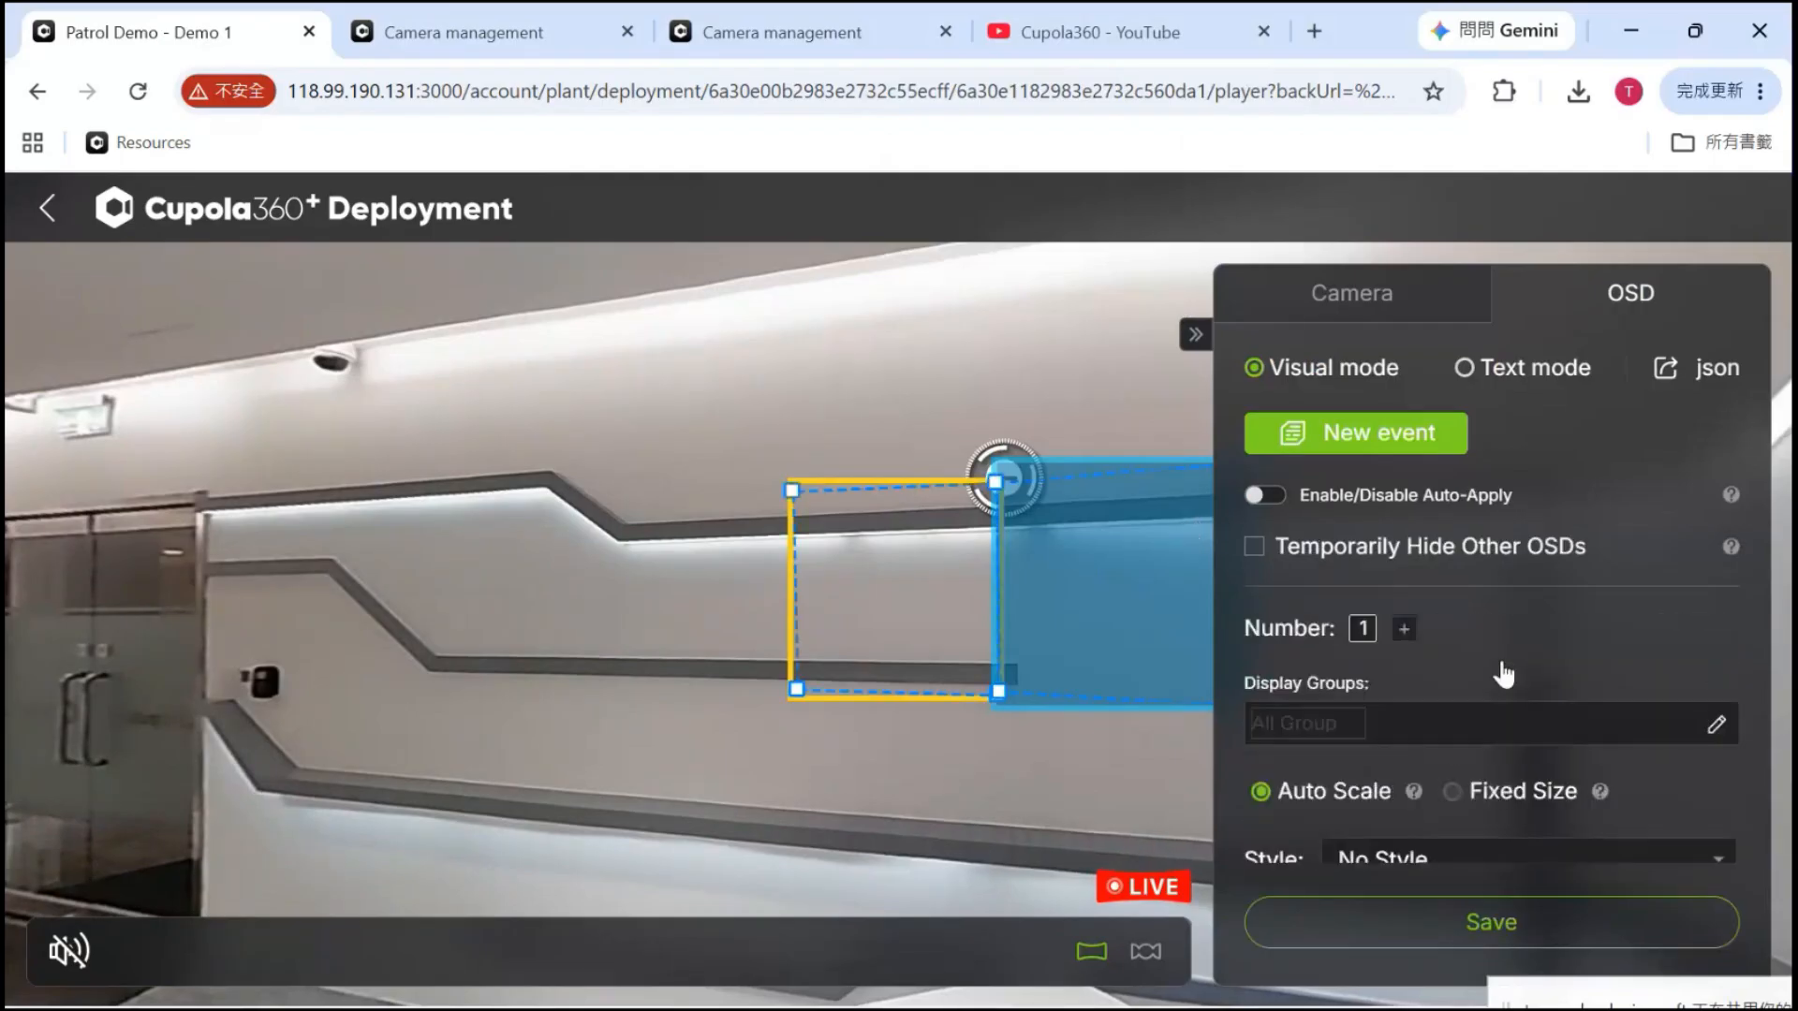
left_click(1456, 725)
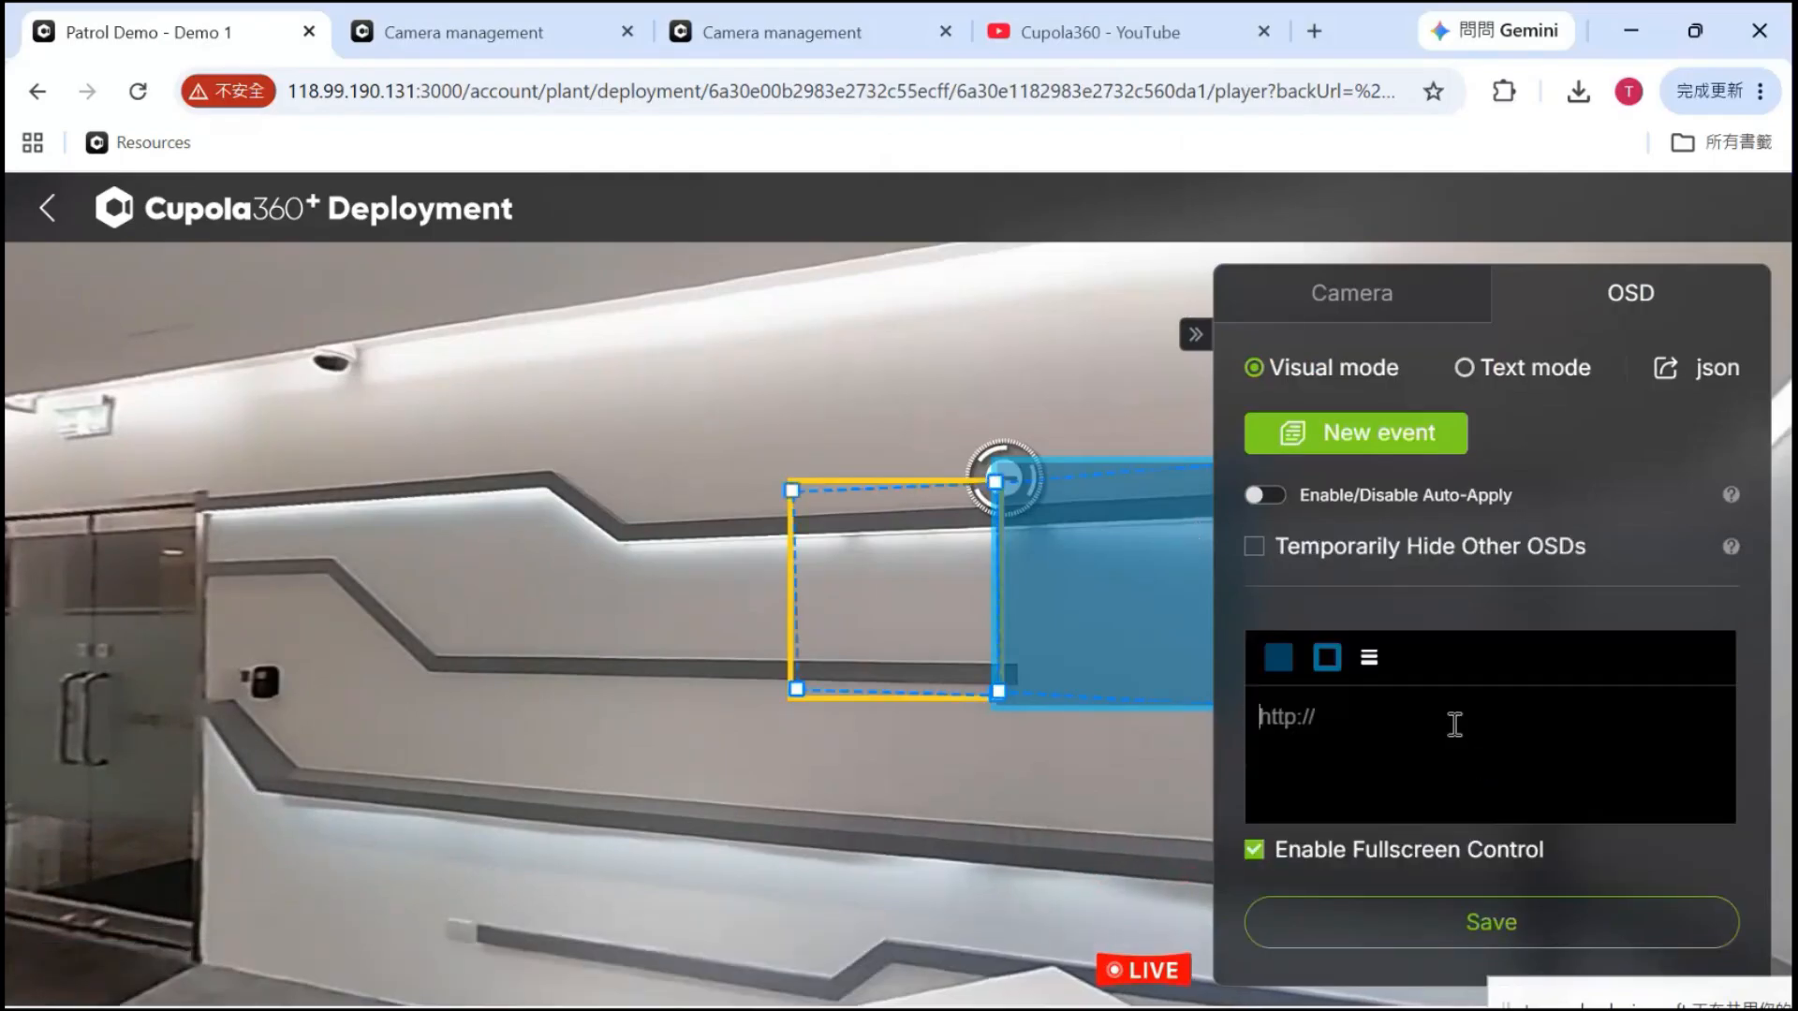
key("ctrl+v")
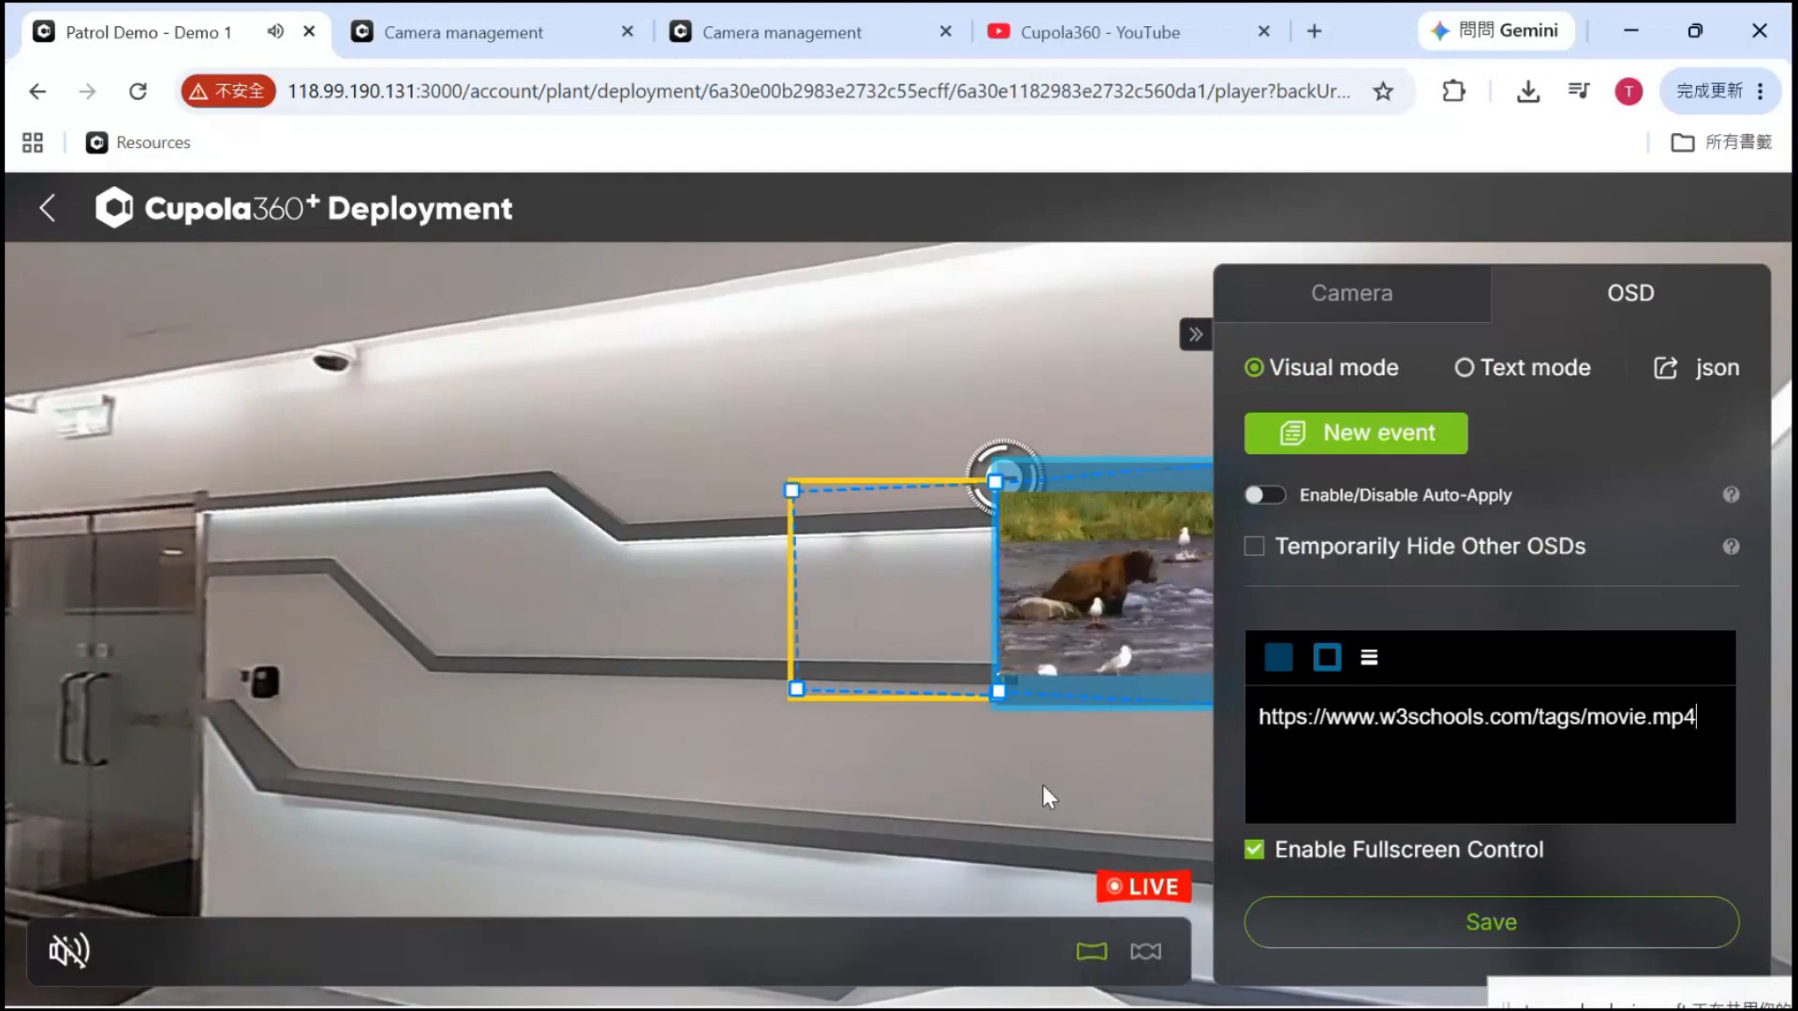
Enlarge the video box on the wall by dragging its corner
left_click_drag(952, 798, 768, 791)
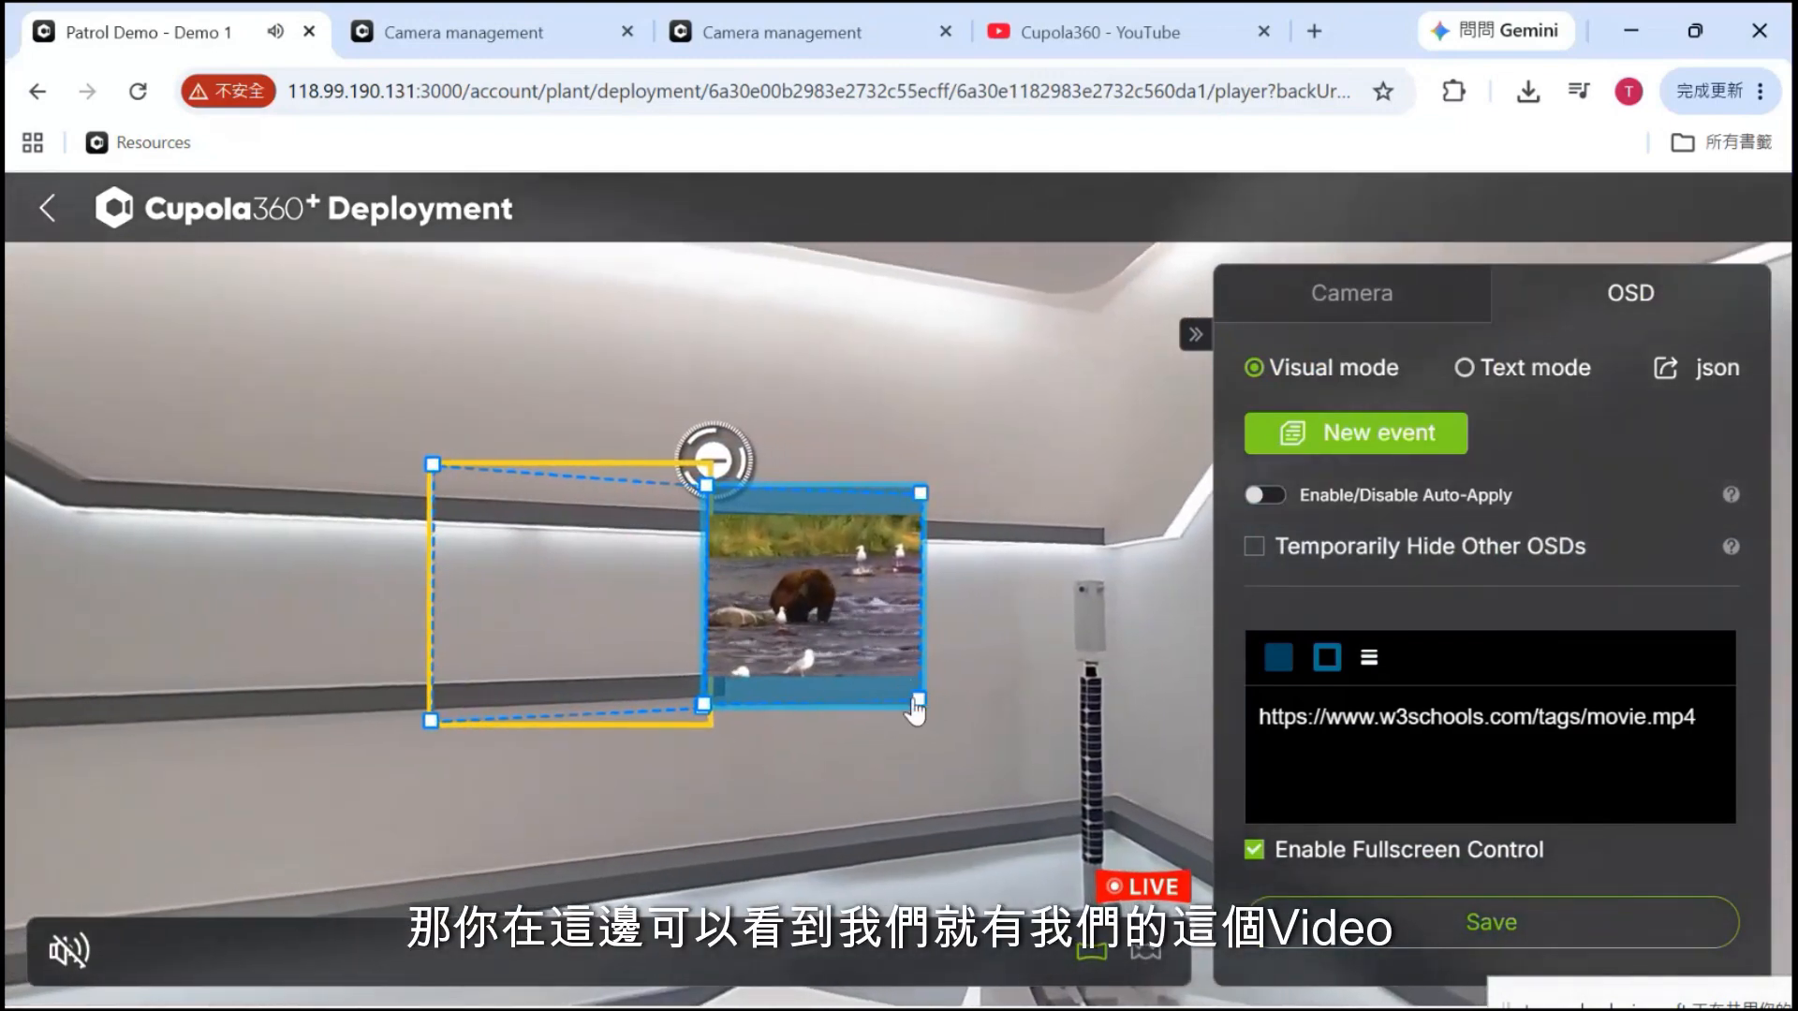
left_click_drag(919, 707, 1066, 757)
left_click_drag(954, 368, 832, 386)
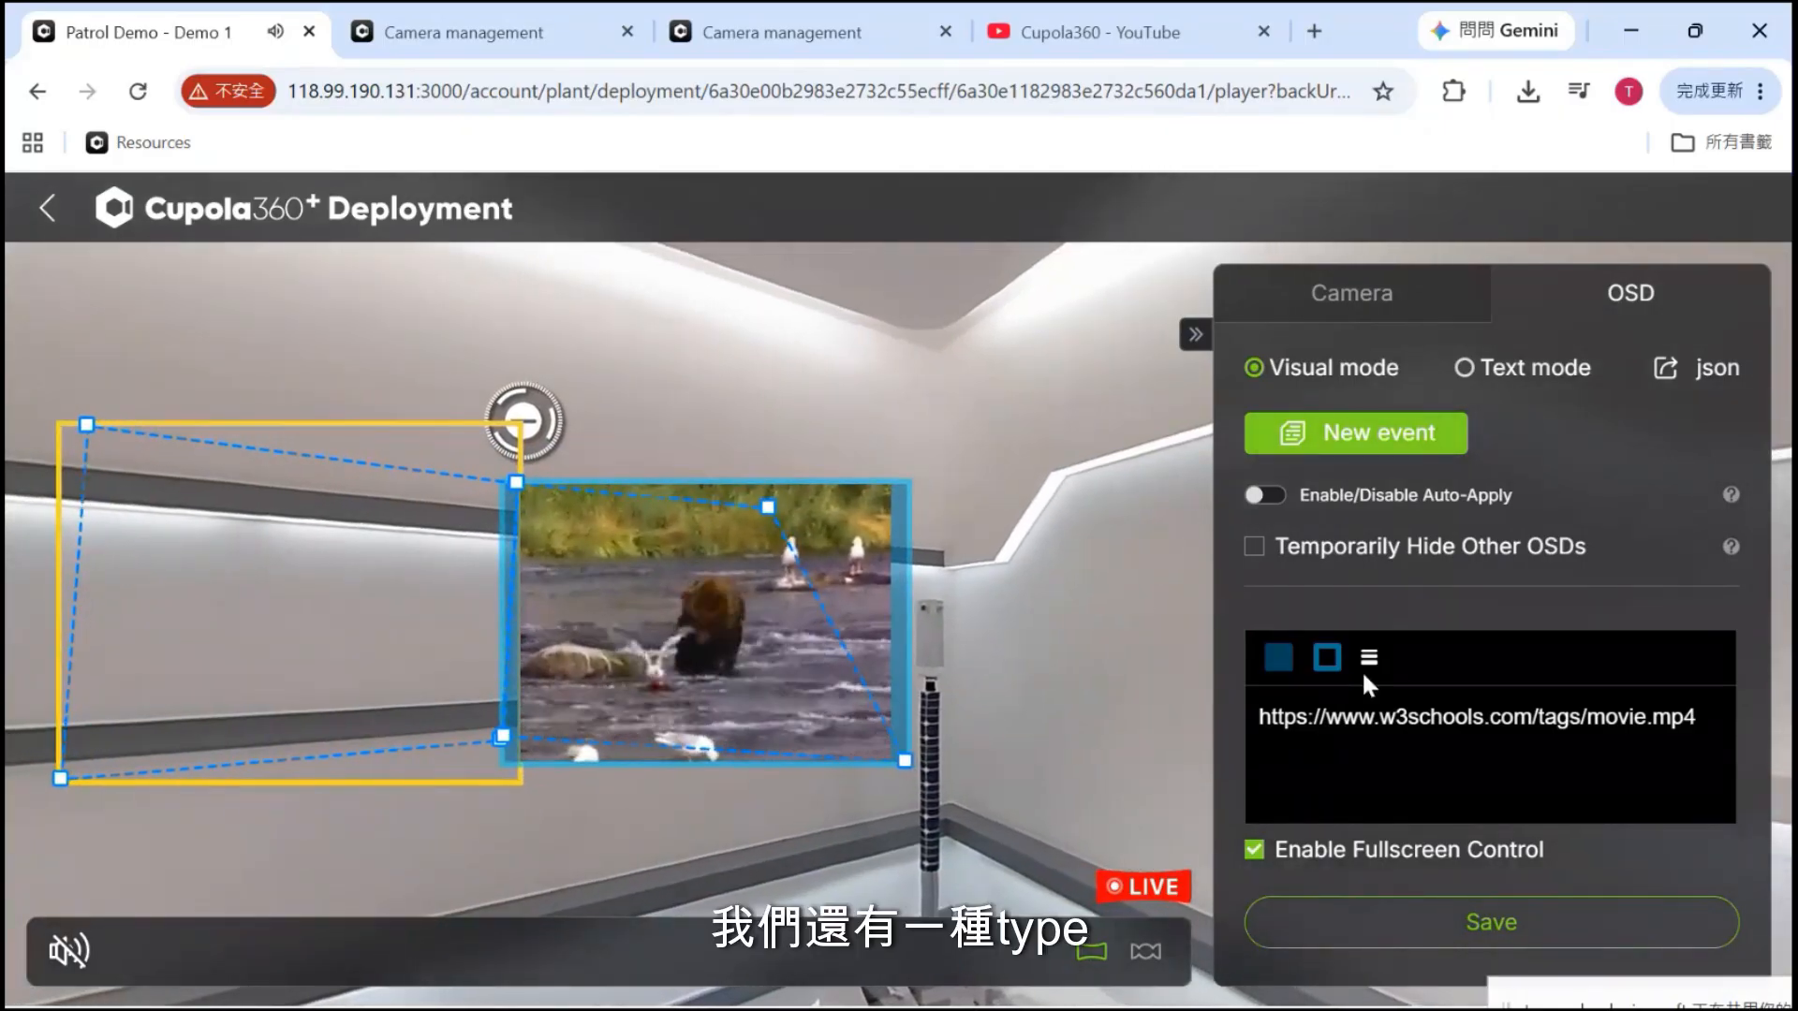
scroll(1362, 670, "down", 3)
scroll(1497, 754, "up", 2)
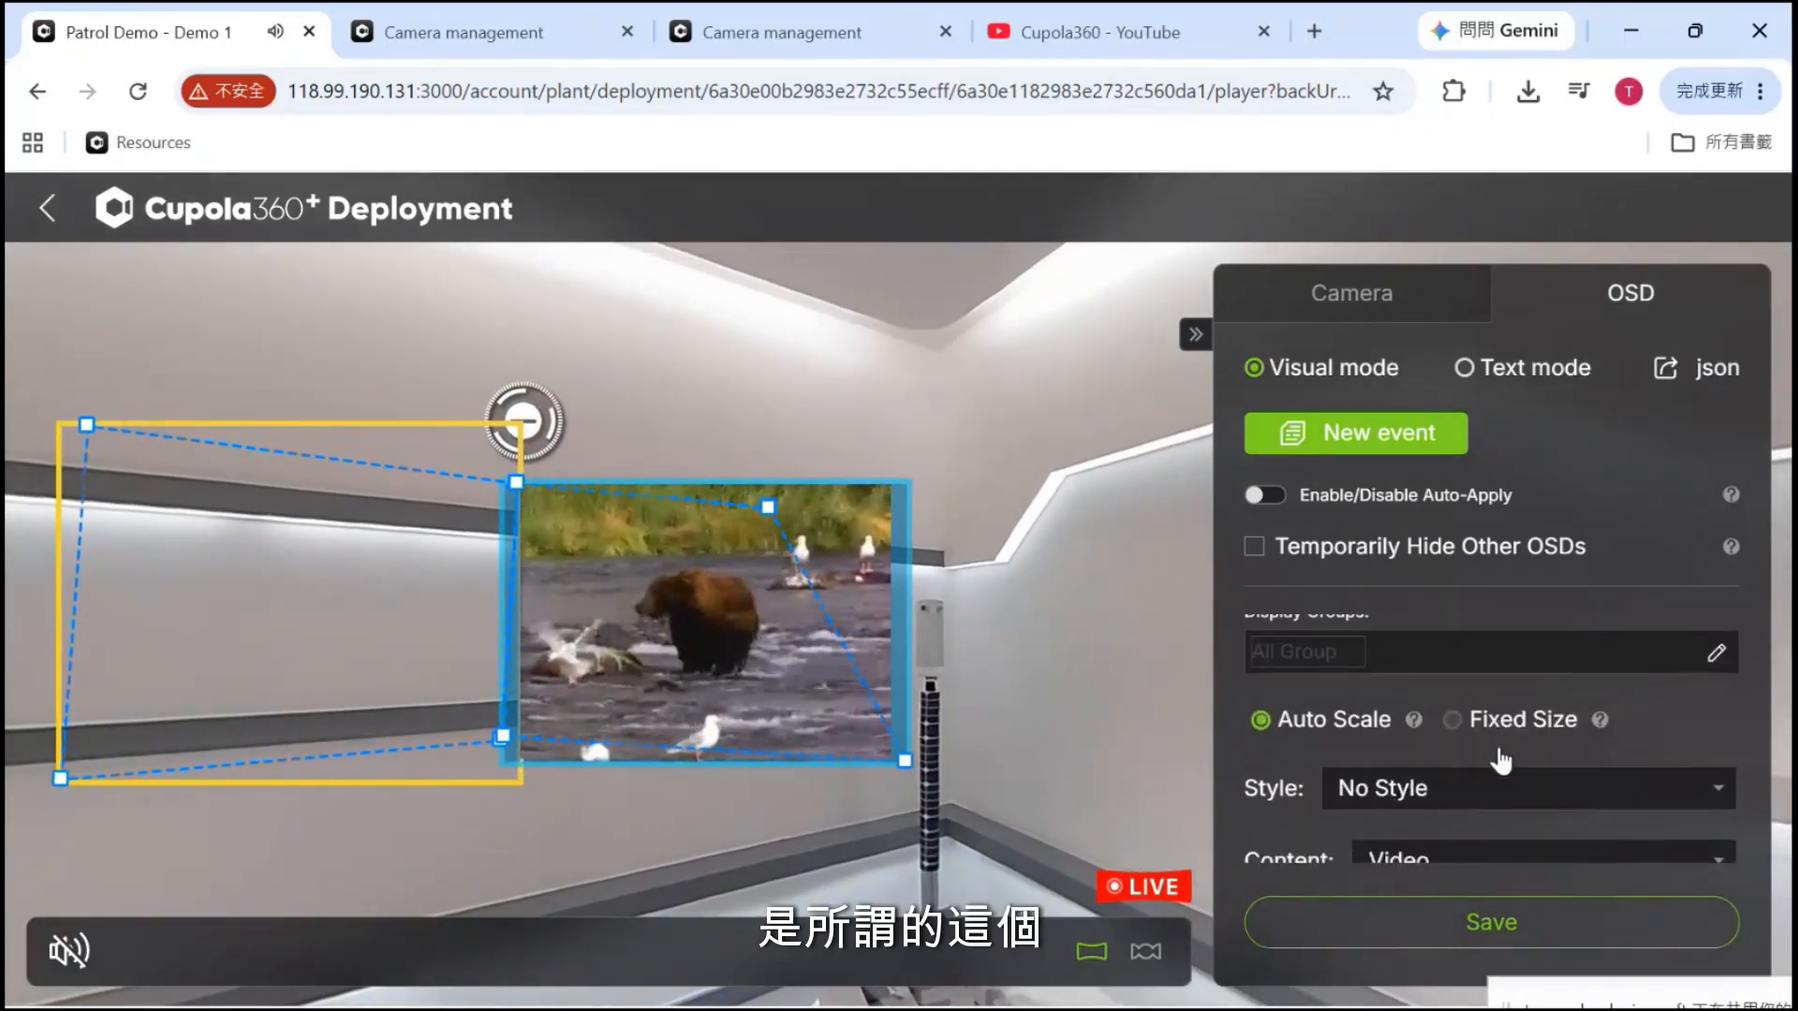
scroll(1499, 760, "down", 2)
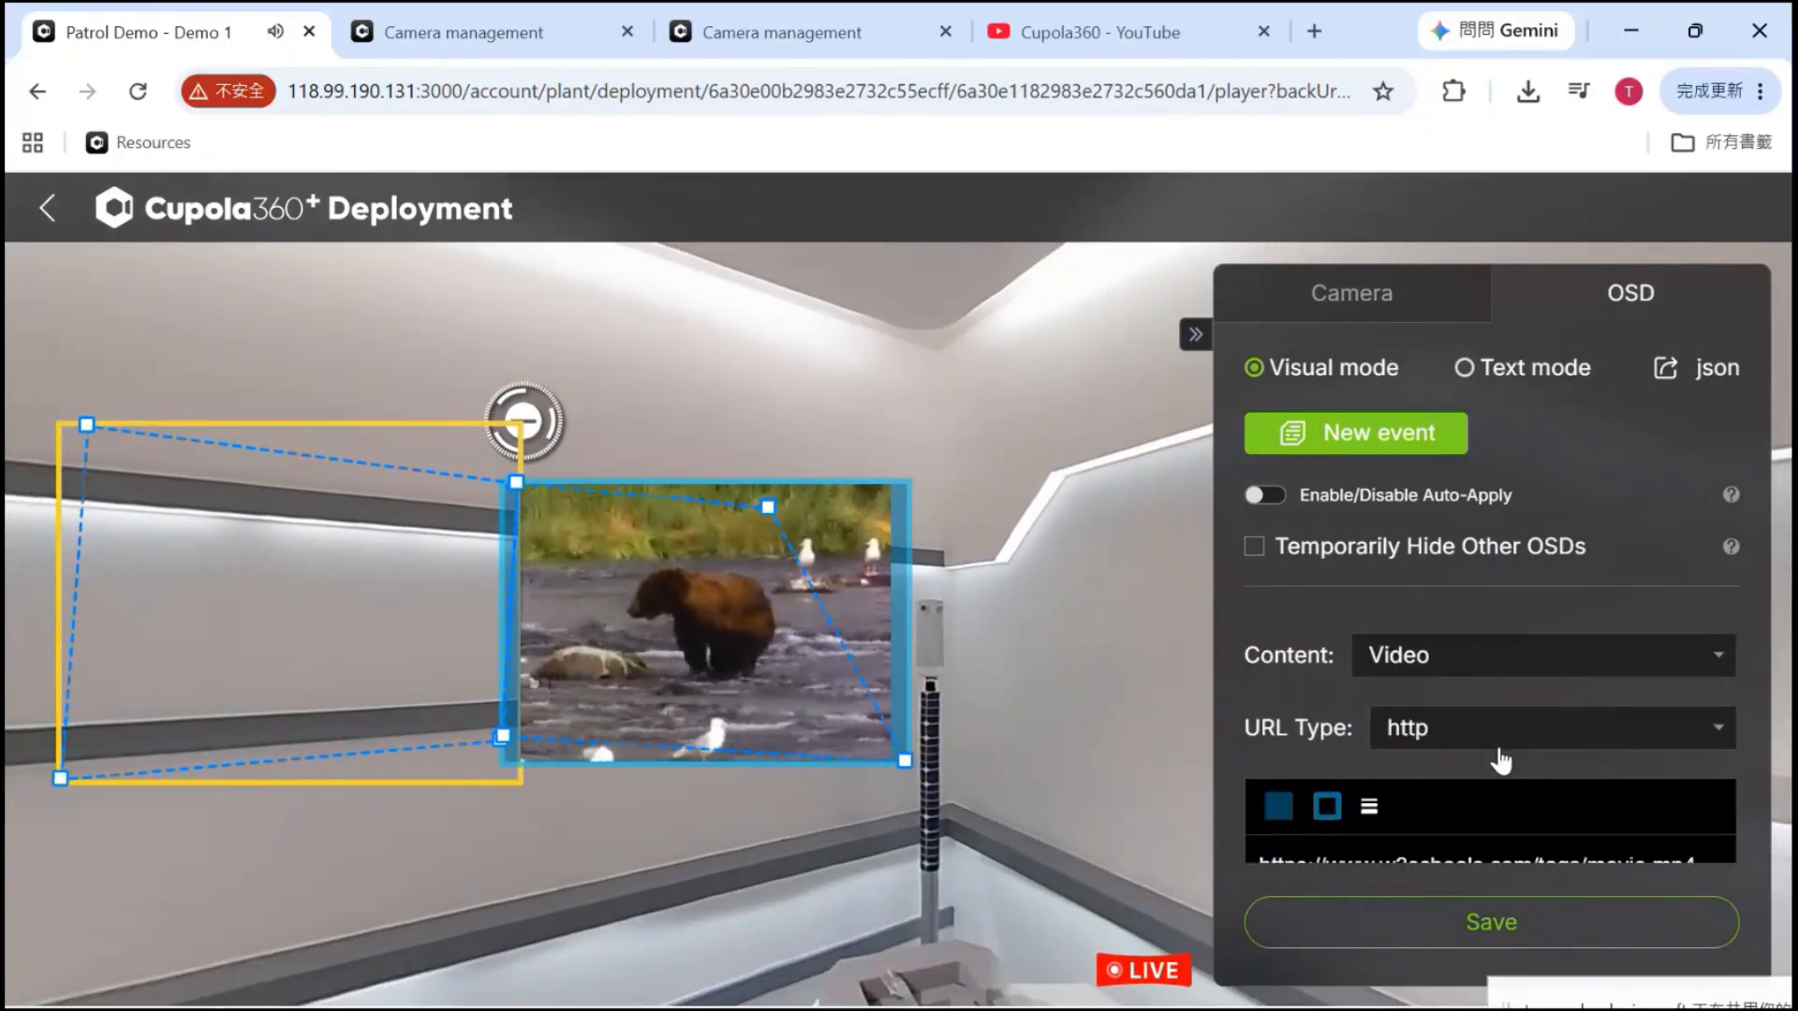
Set the content type to Iframe and delete the old movie.mp4 URL
left_click(1459, 651)
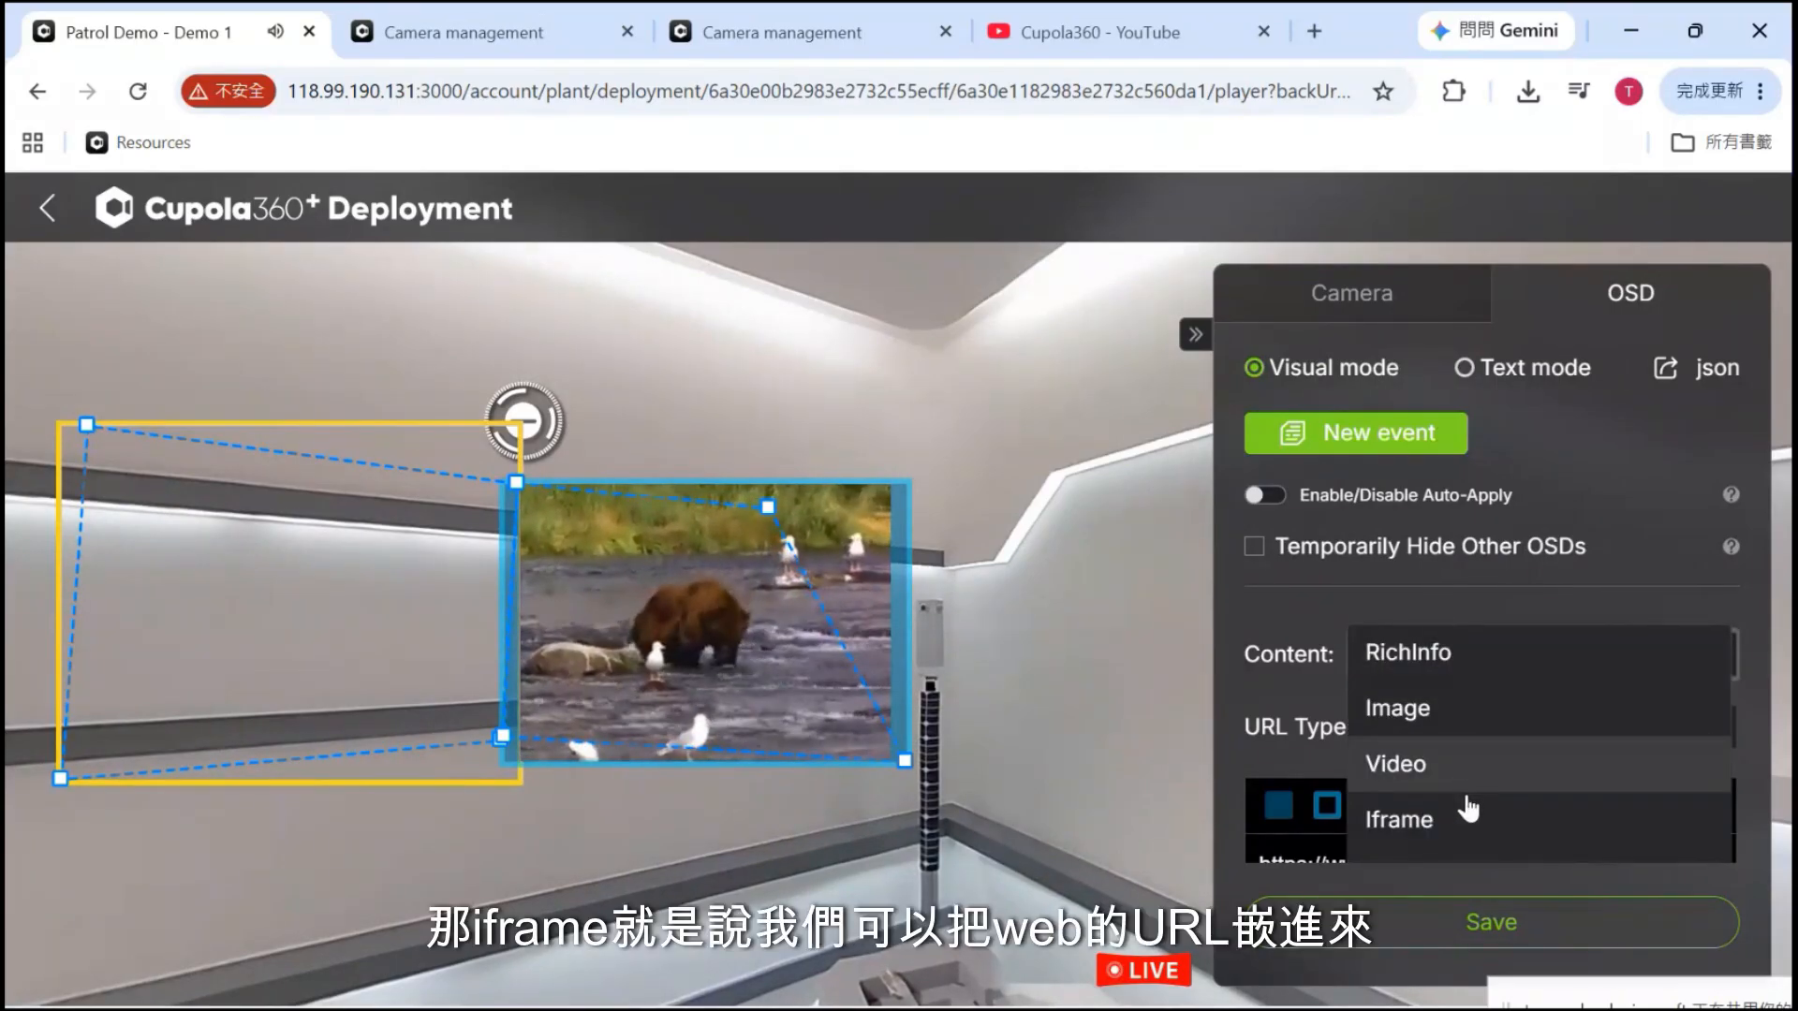
left_click(1466, 822)
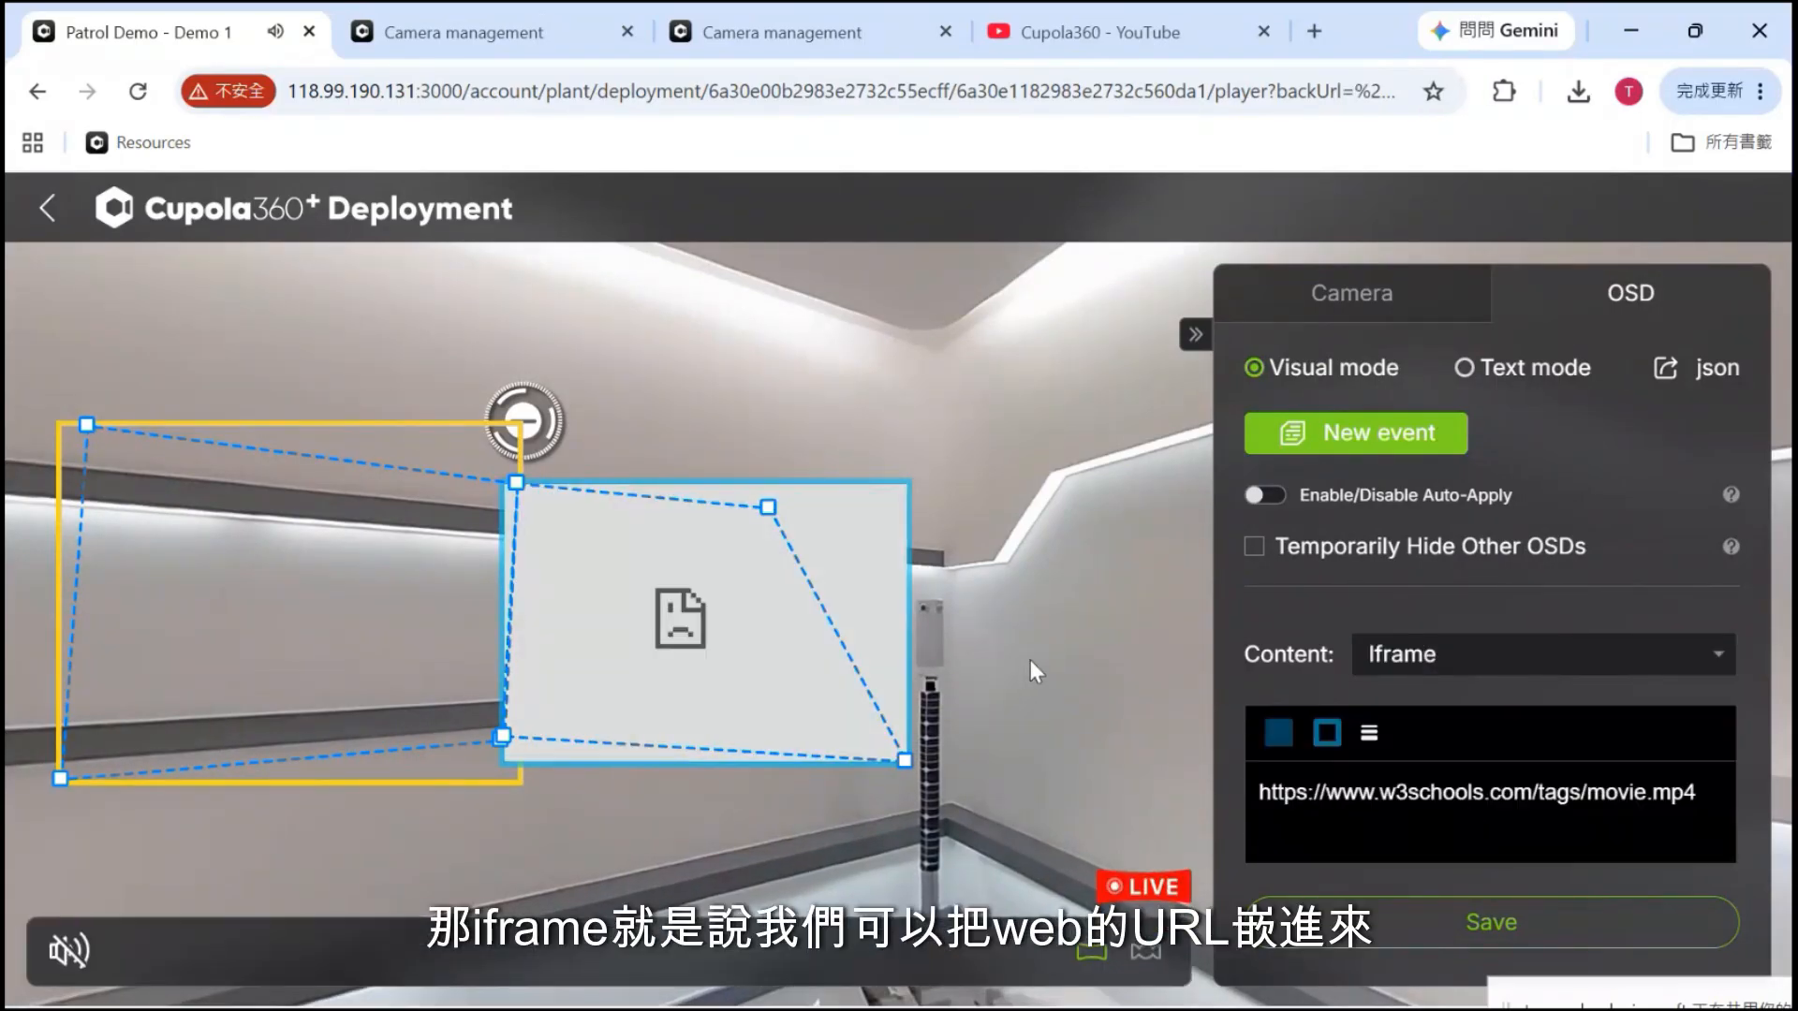
triple_click(1336, 791)
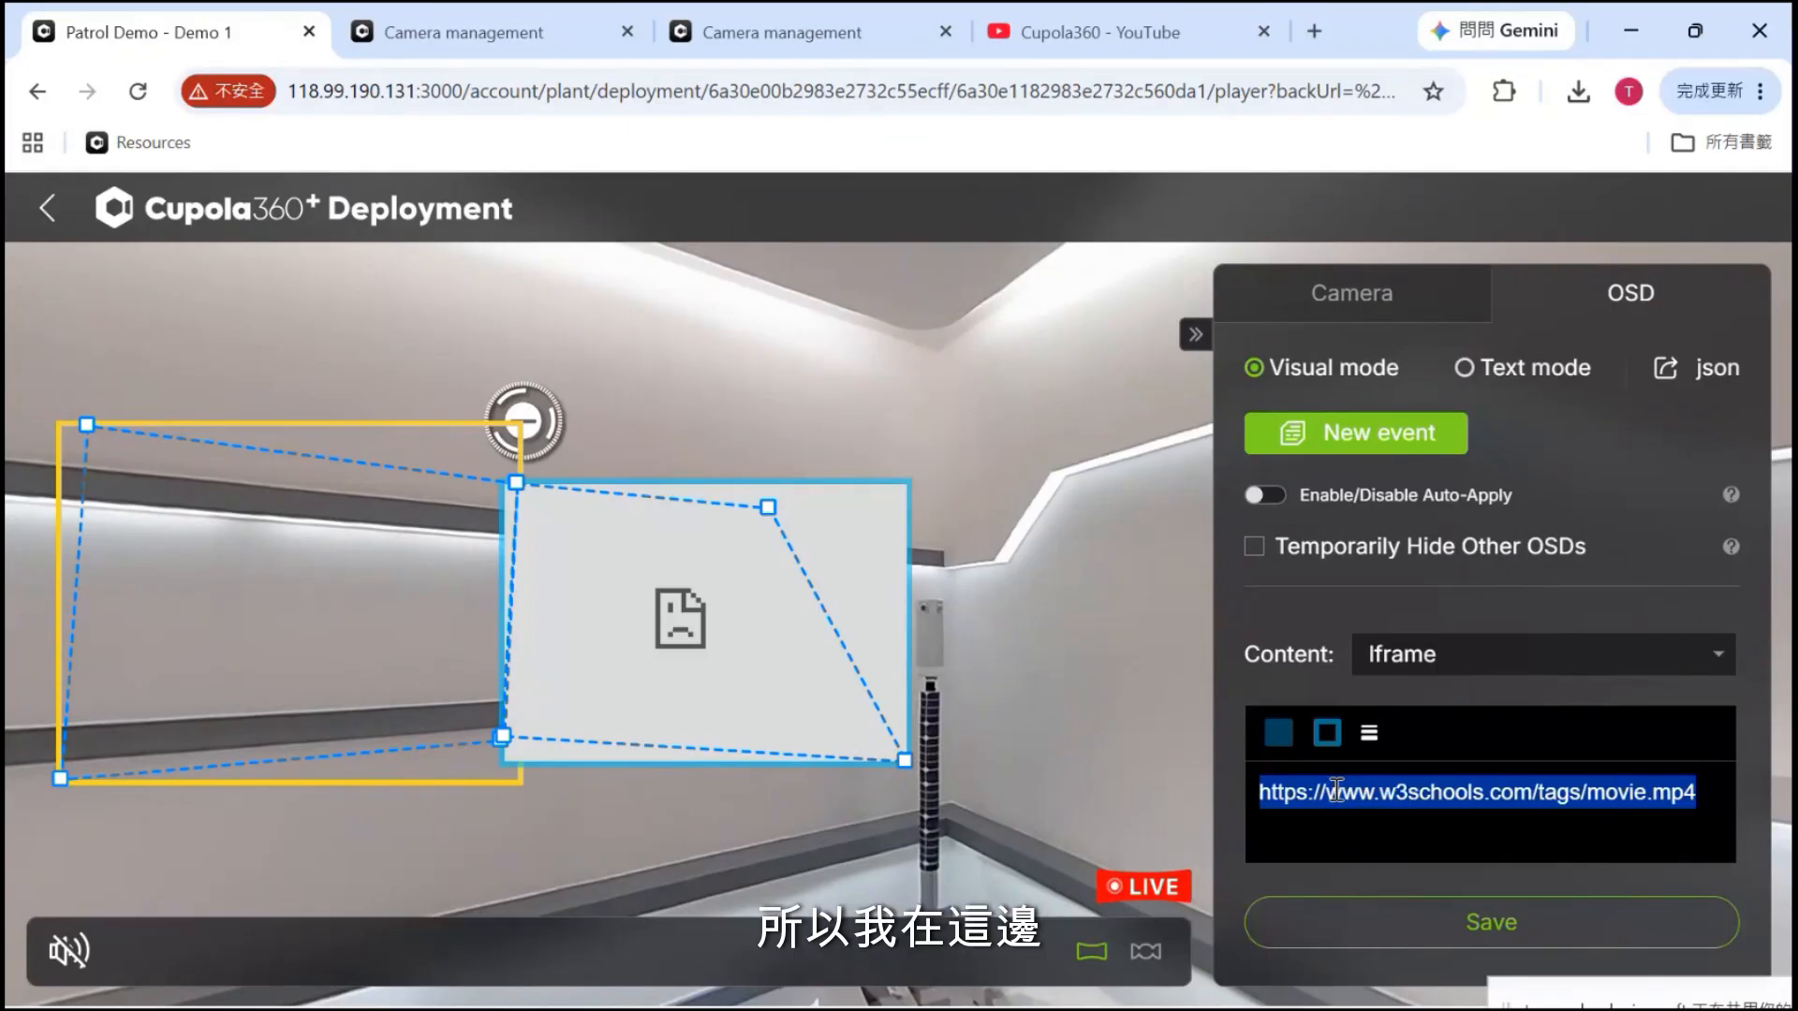
key("BackSpace")
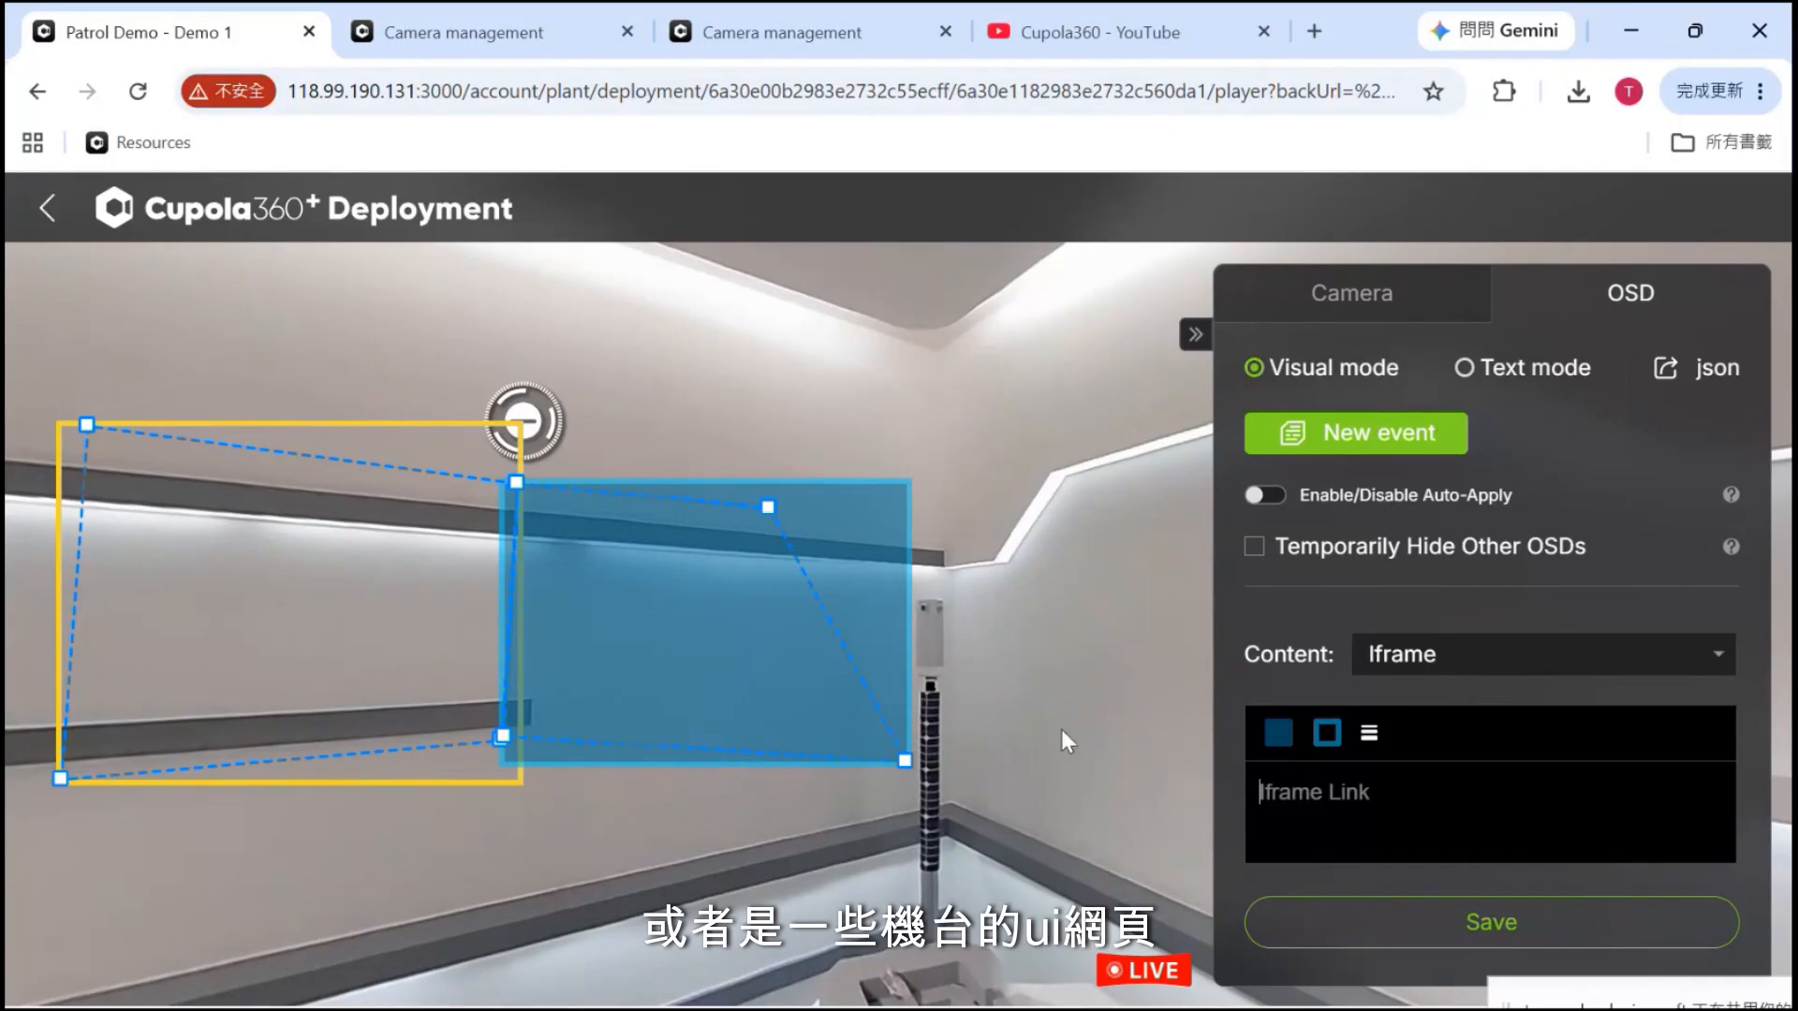
On the Cupola360 YouTube channel, play the first Popular video and pause it
left_click(1146, 9)
scroll(901, 560, "down", 12)
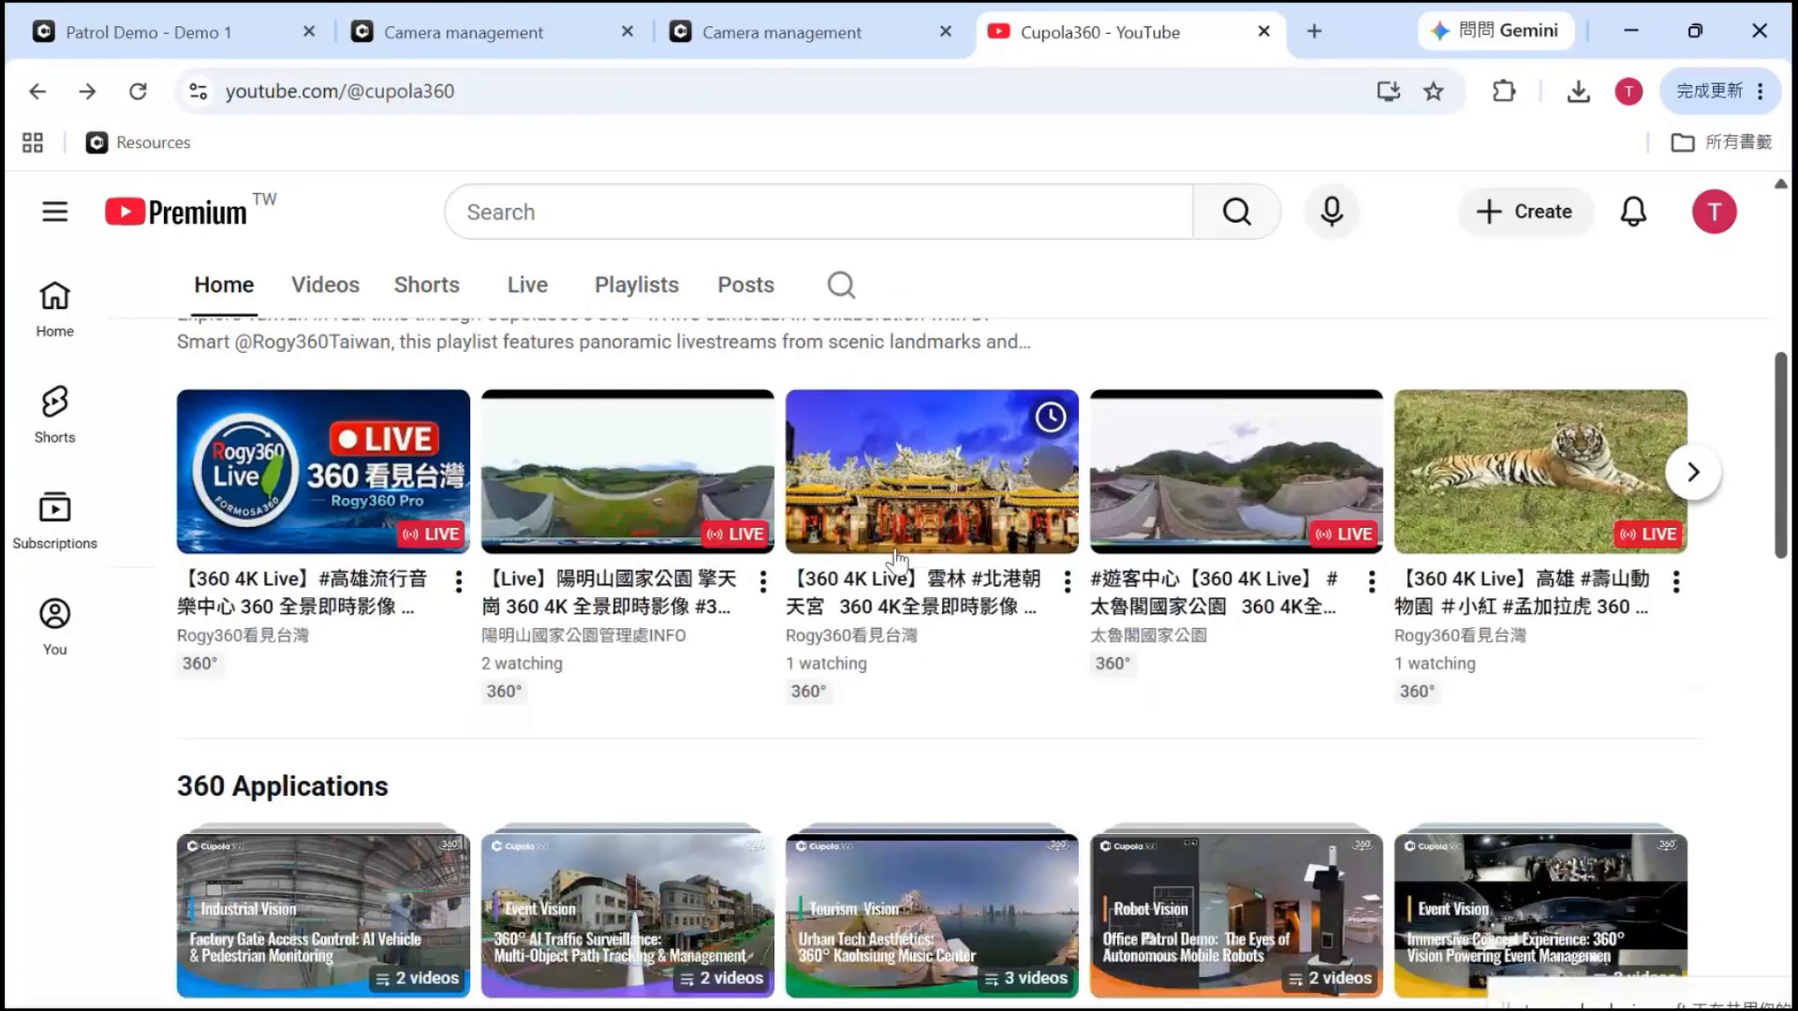
scroll(897, 562, "down", 3)
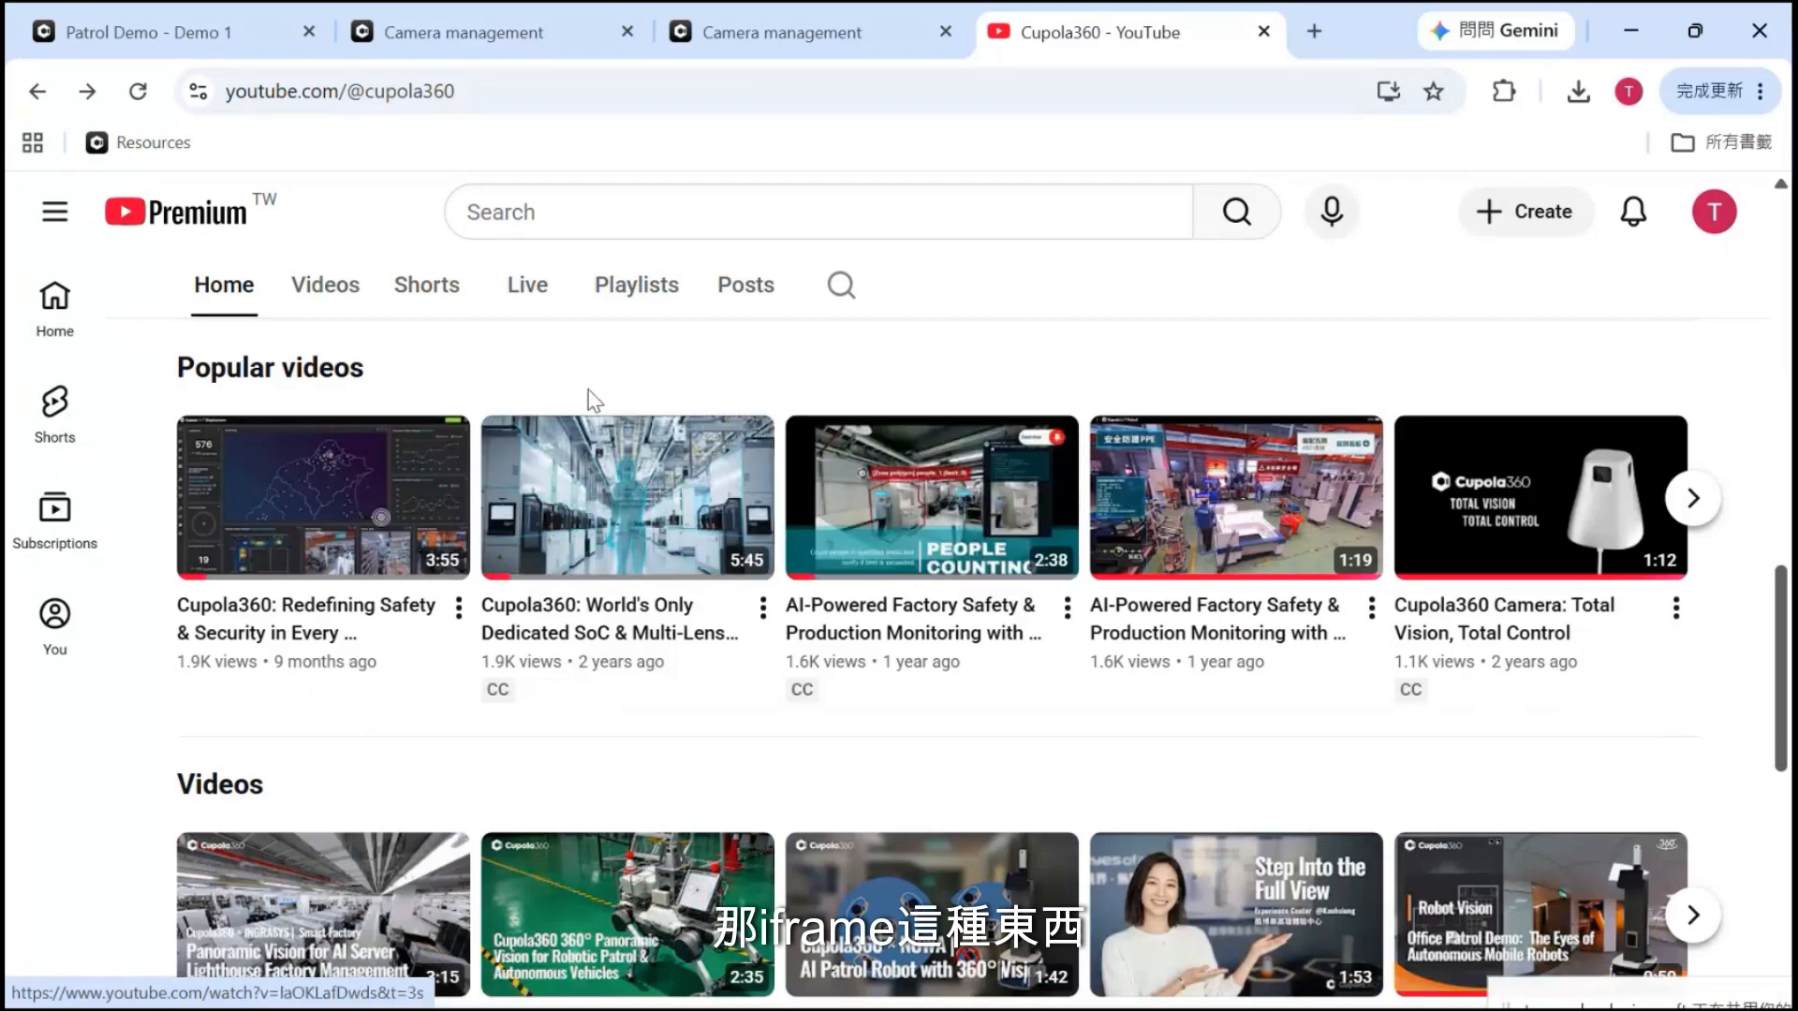
scroll(552, 334, "up", 1)
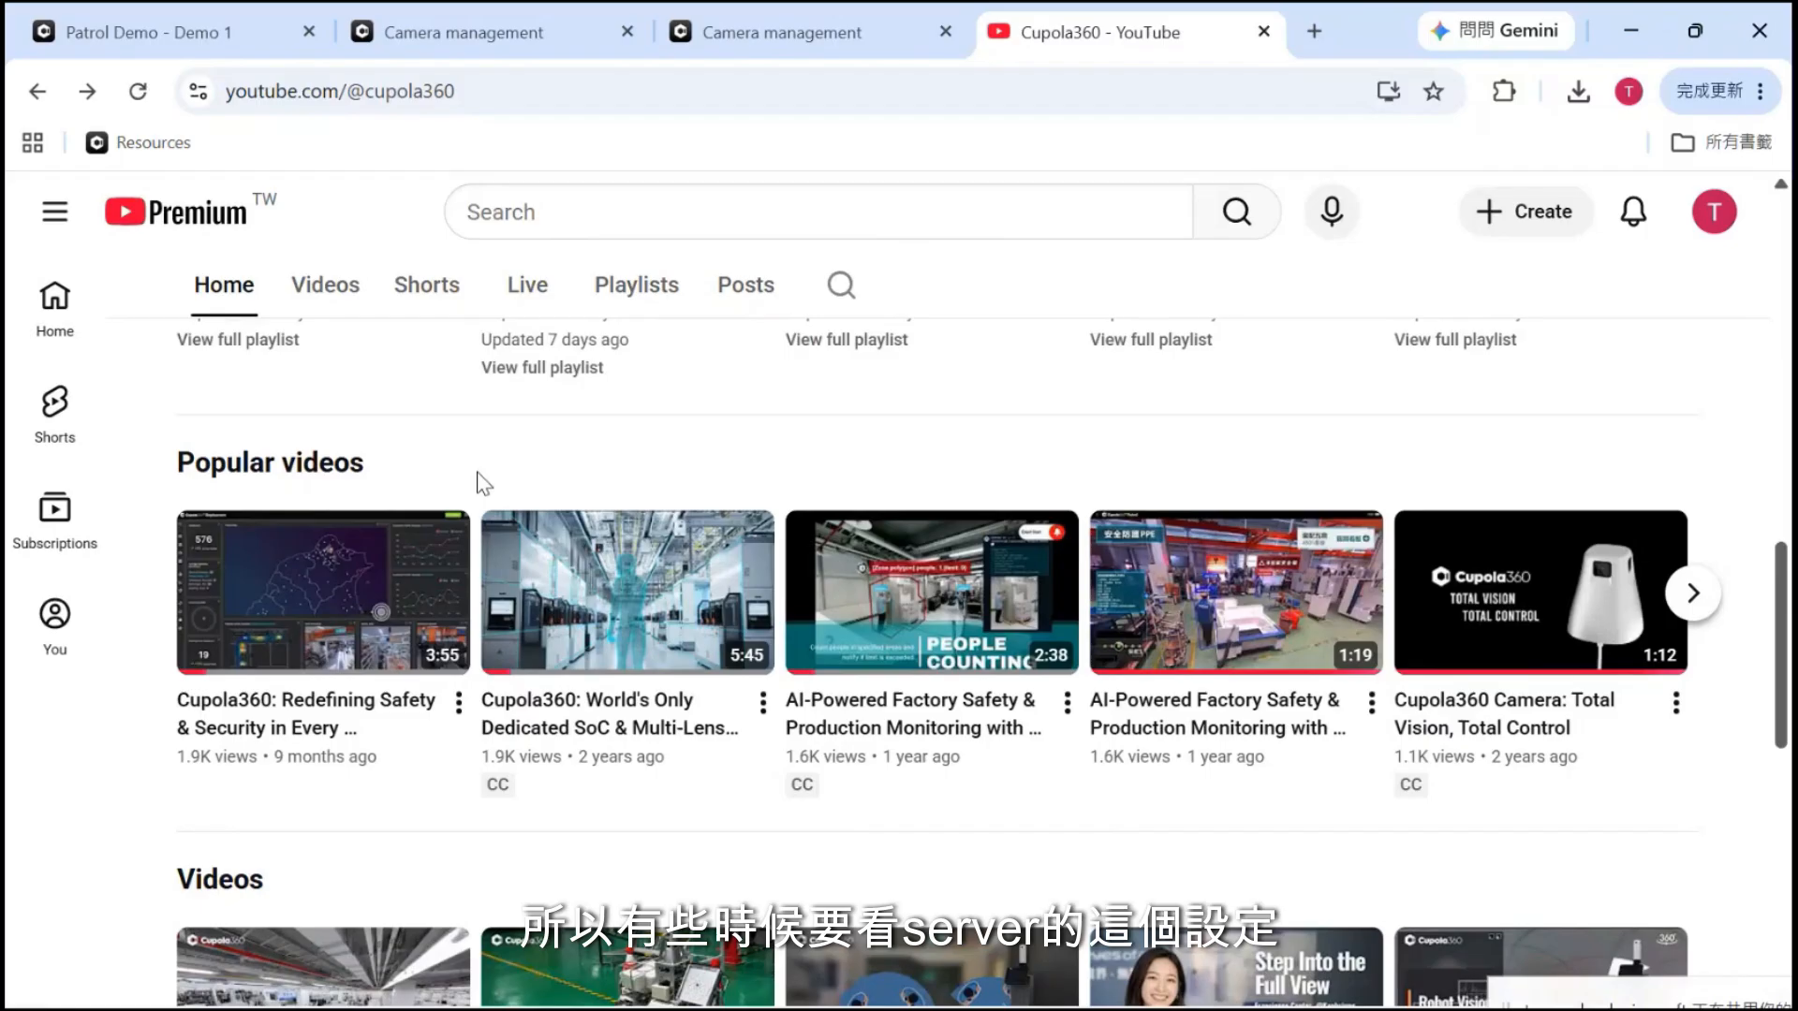
left_click(307, 587)
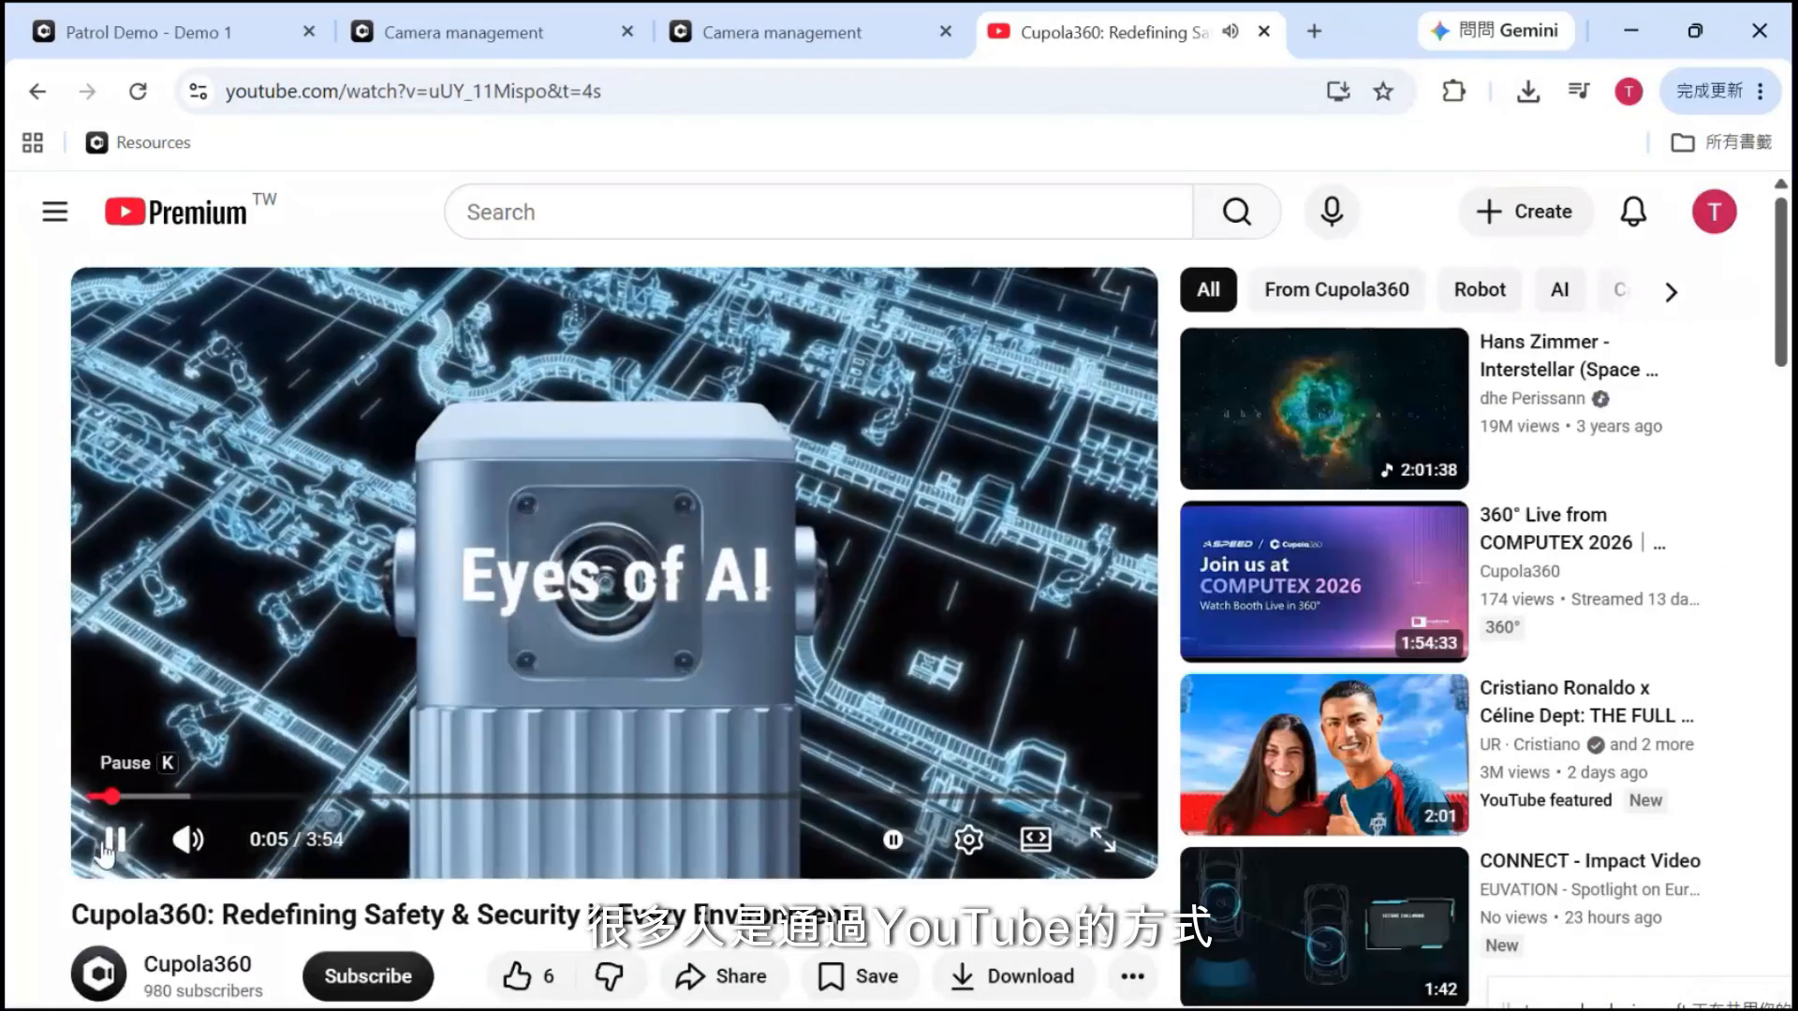
left_click(106, 847)
scroll(356, 645, "down", 2)
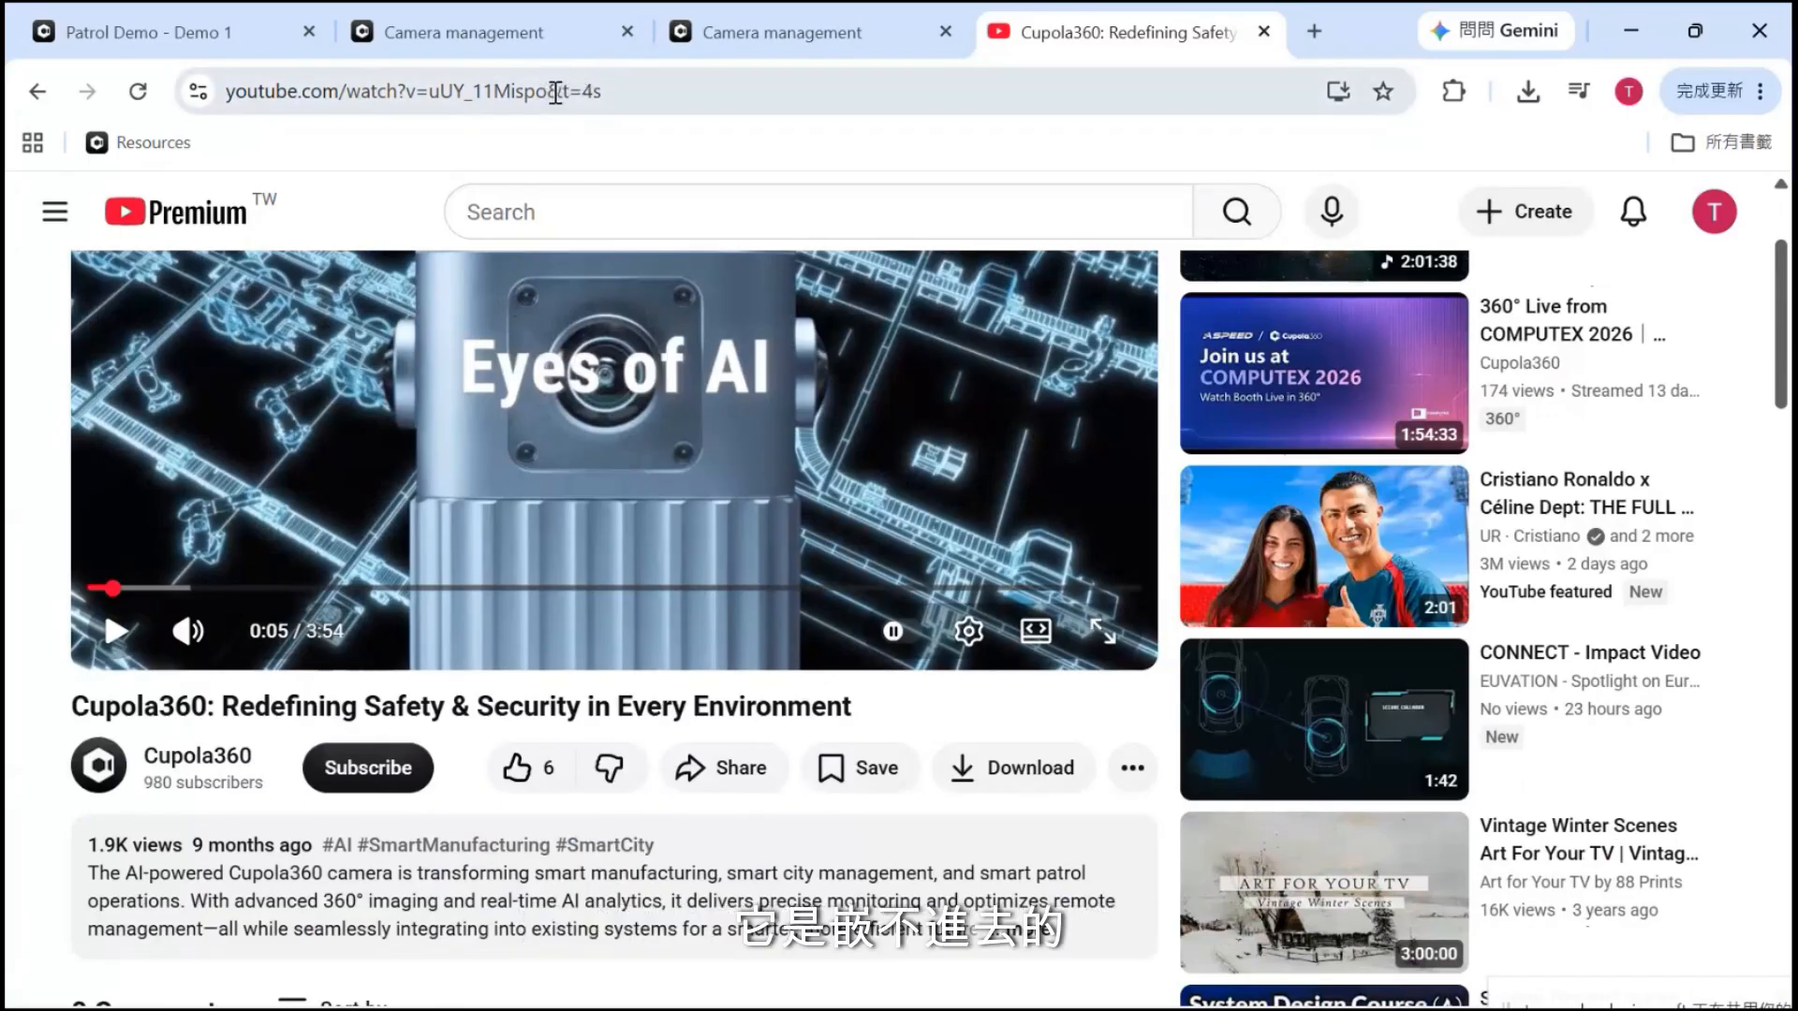
Bring up the video's Share > Embed code and select its src URL
left_click(747, 772)
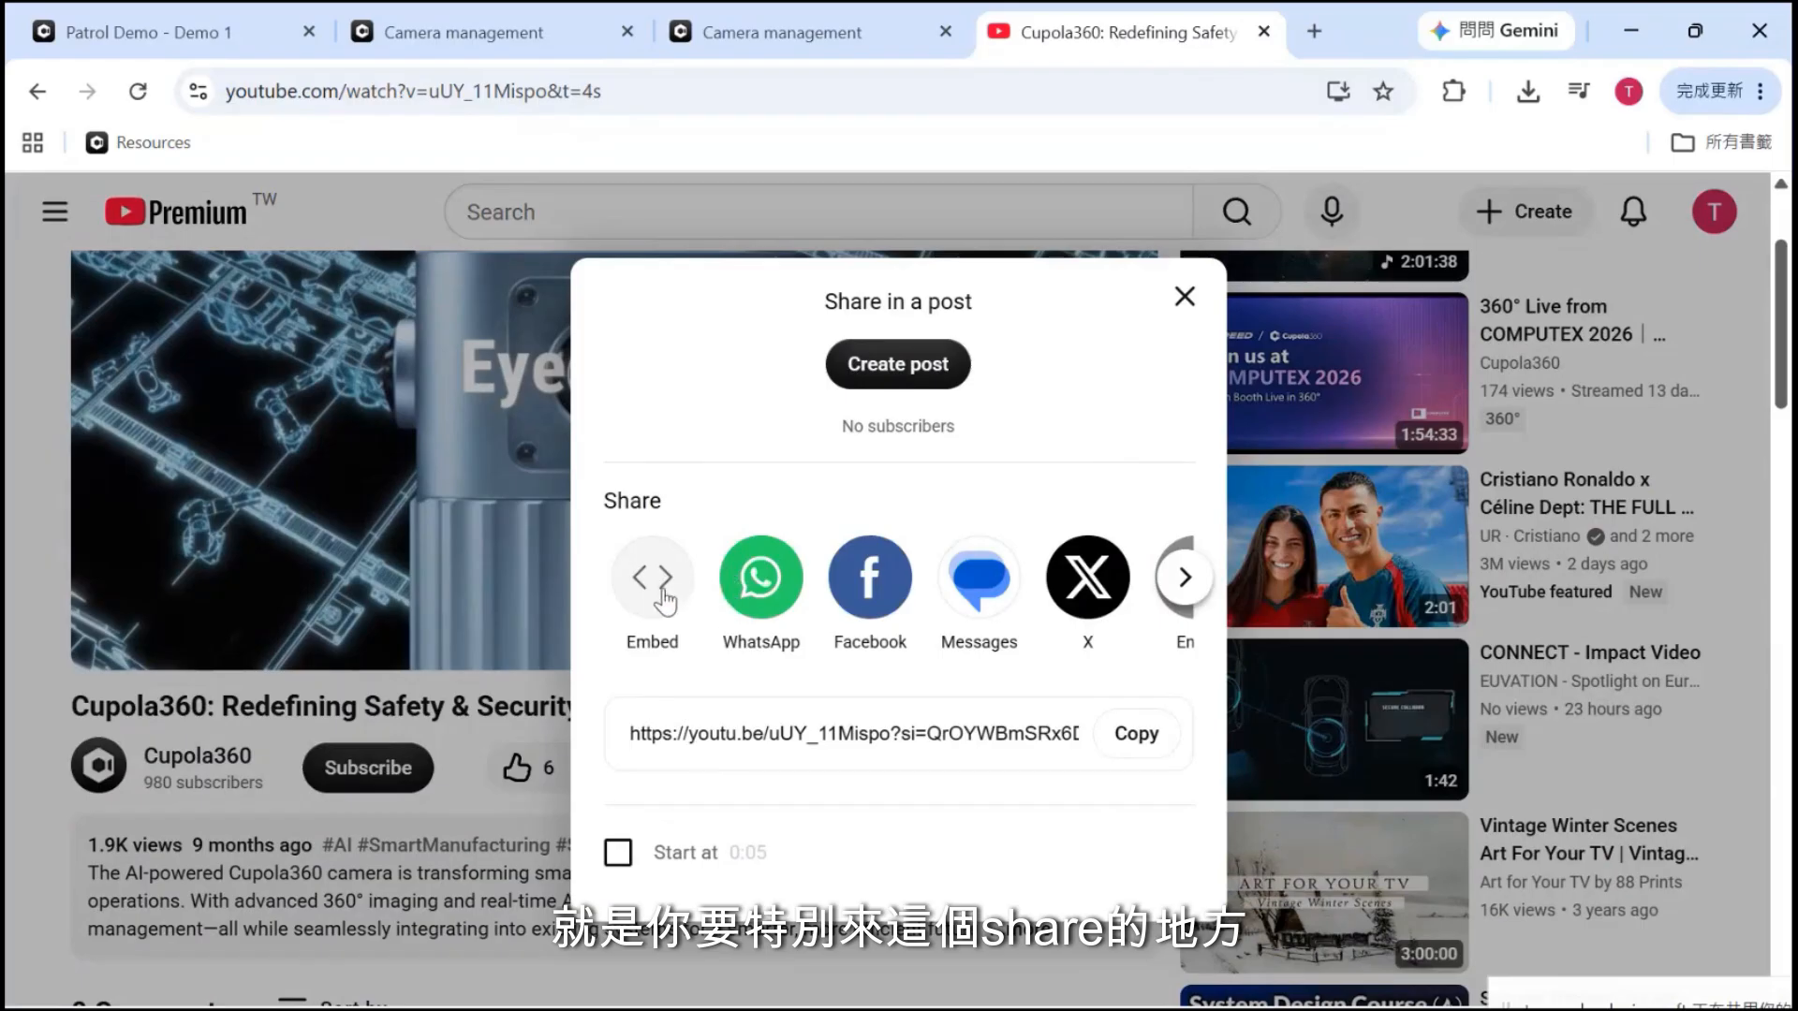
left_click(657, 590)
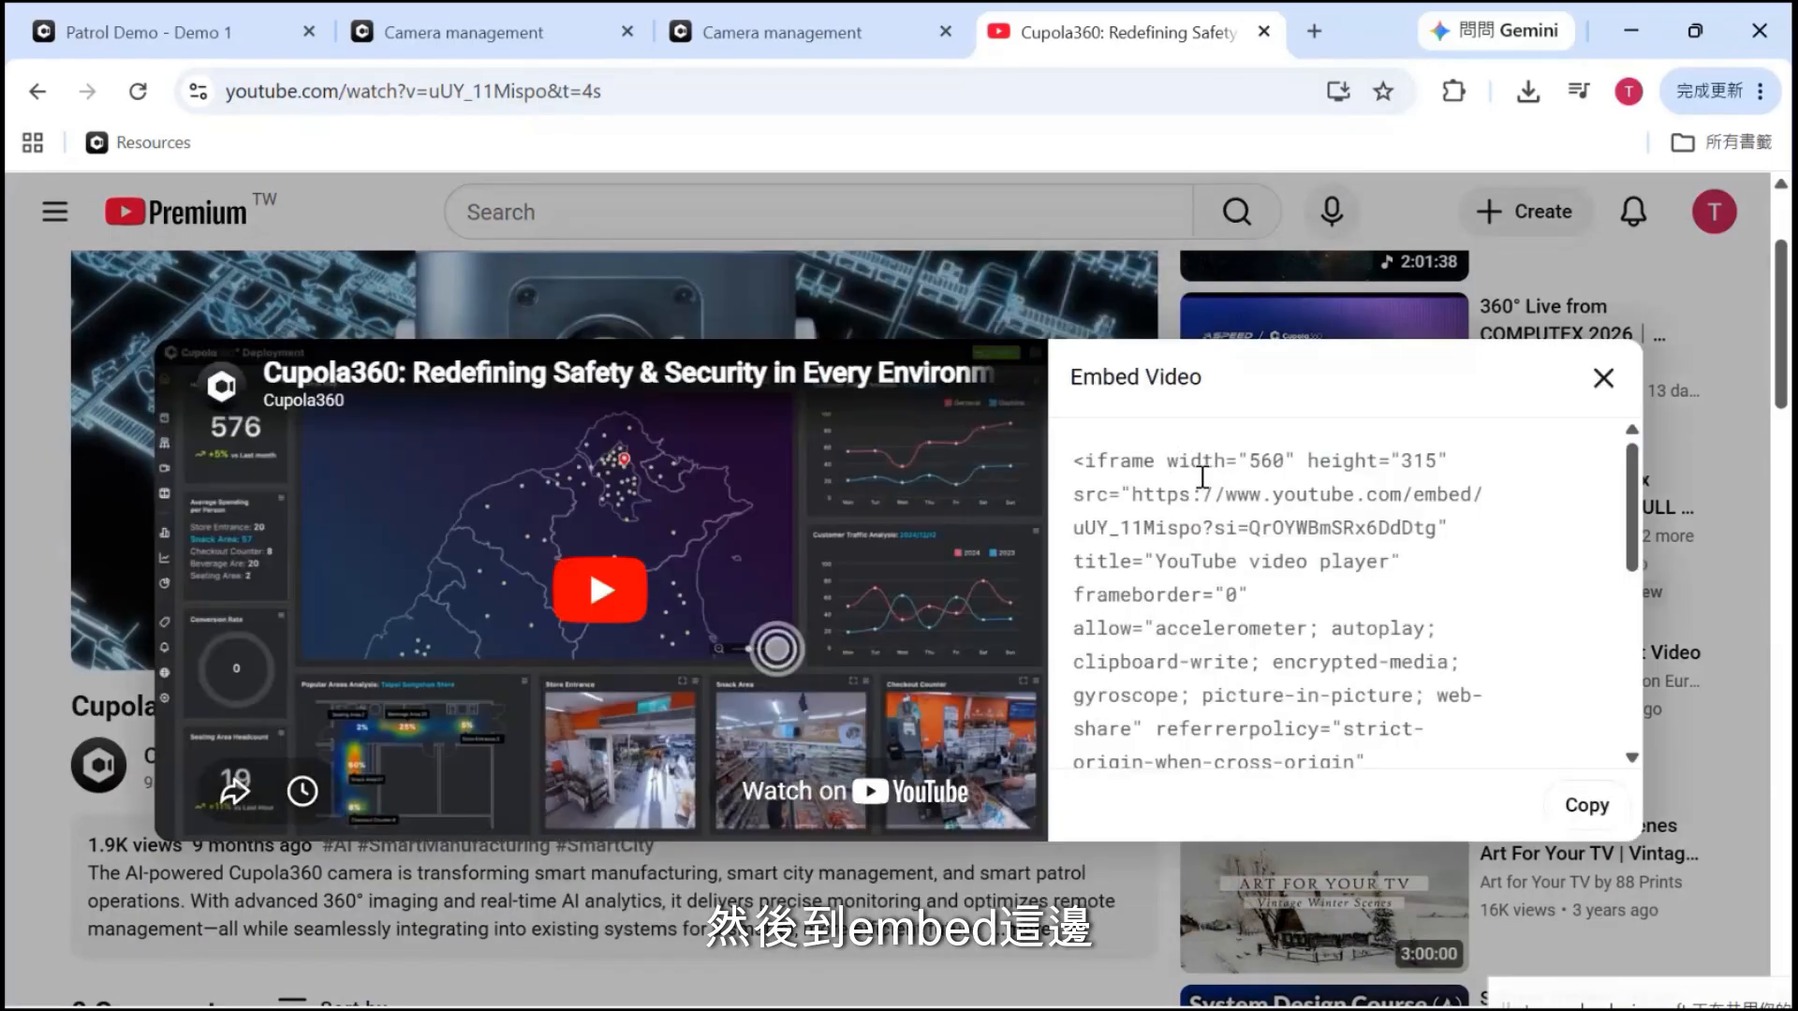
left_click_drag(1134, 495, 1442, 541)
key("ctrl+c")
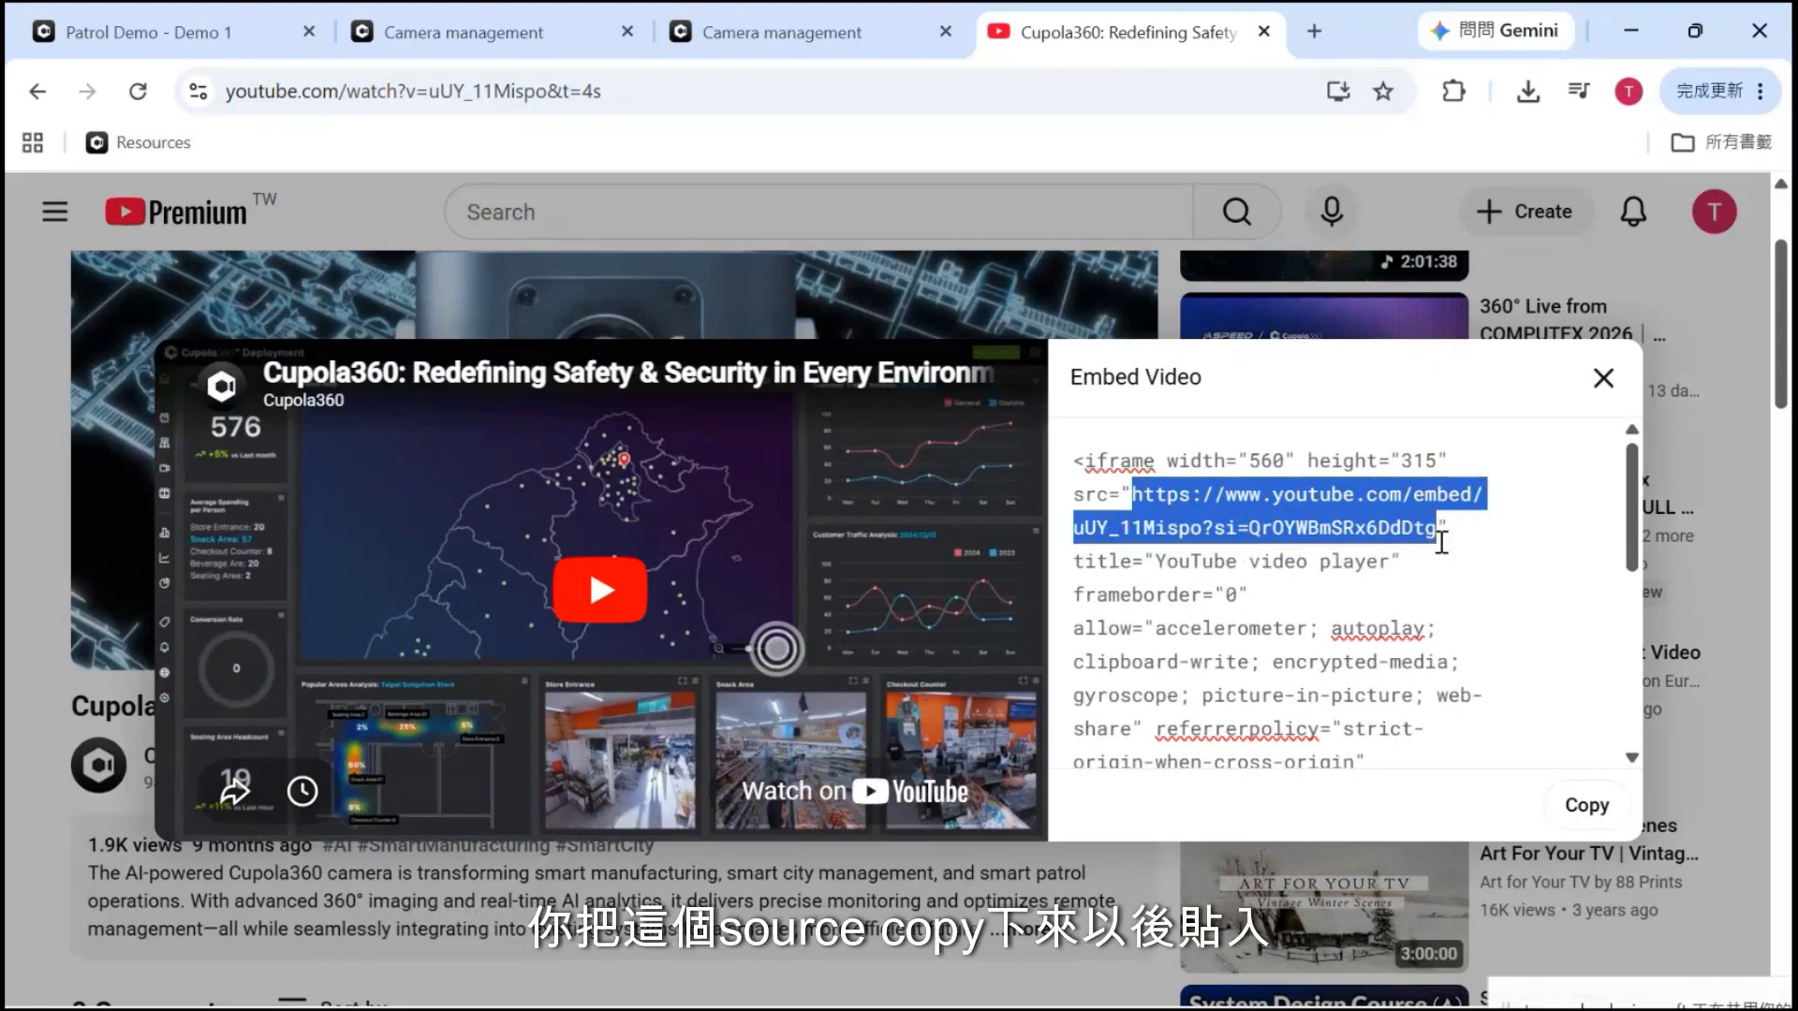
left_click(724, 11)
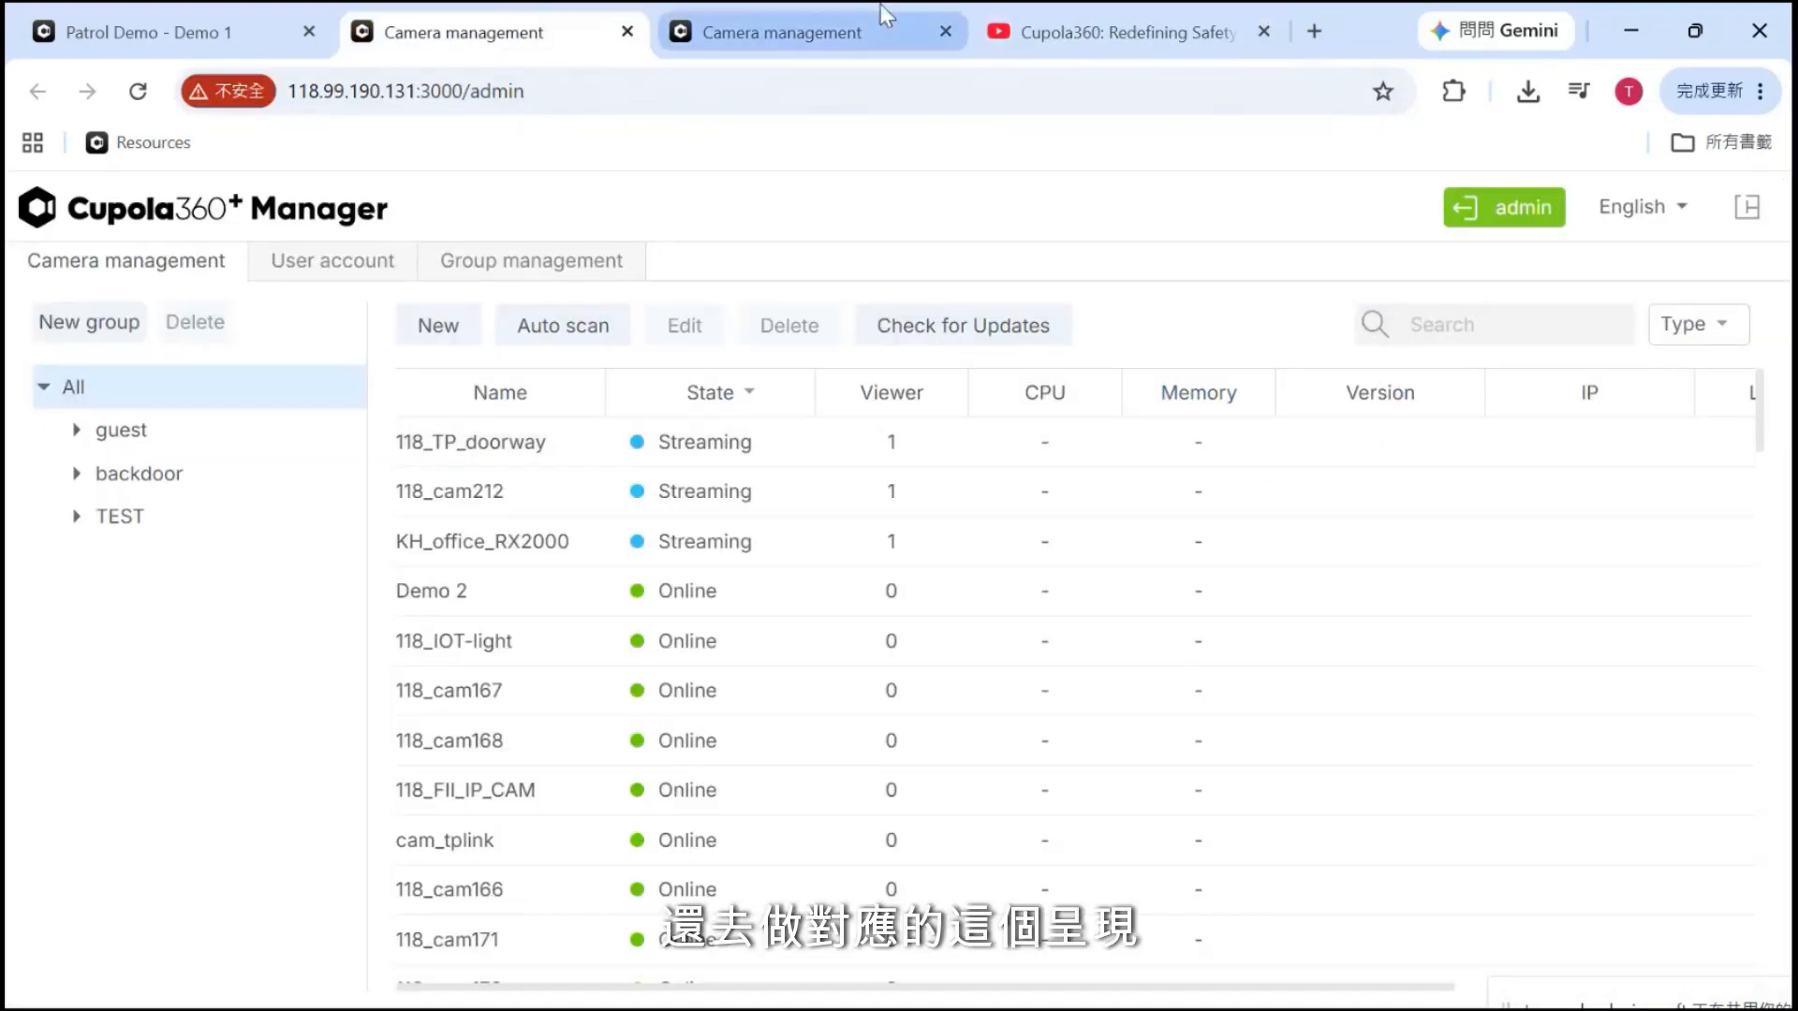
Paste the YouTube embed URL into the Demo 1 overlay's Iframe Link field and deselect the overlay
left_click(217, 10)
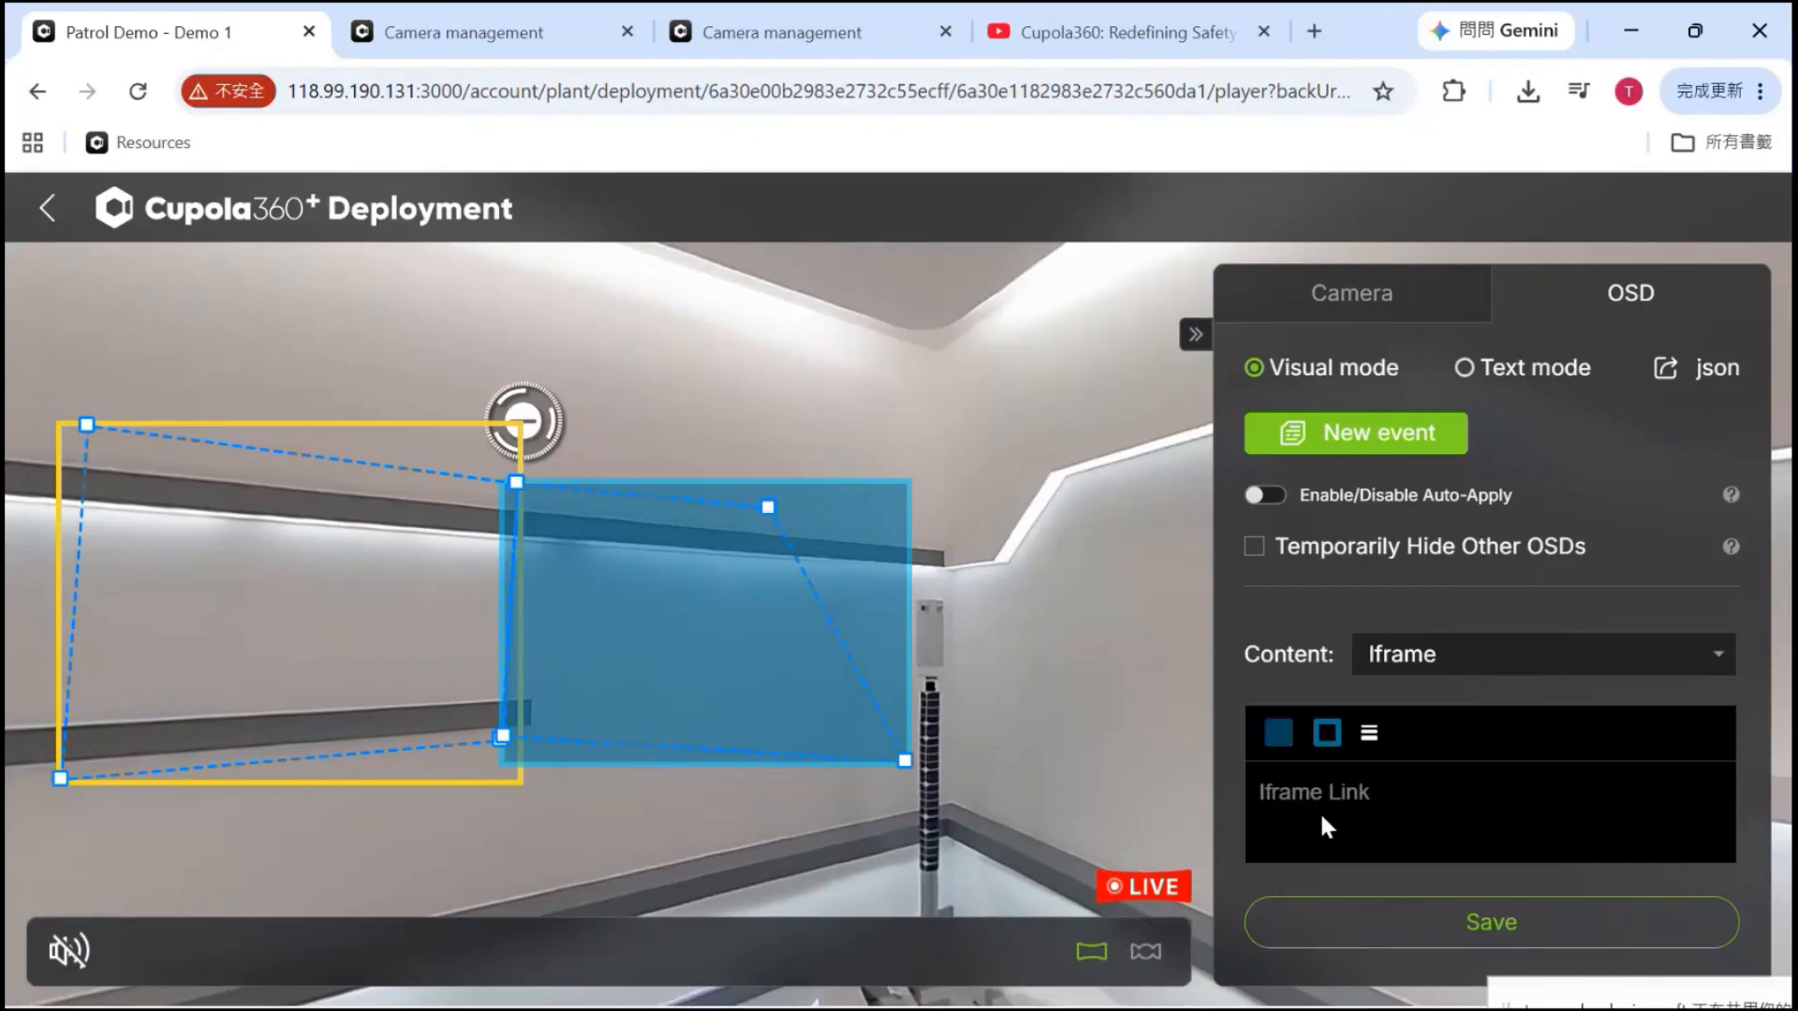
left_click(1300, 789)
key("ctrl+v")
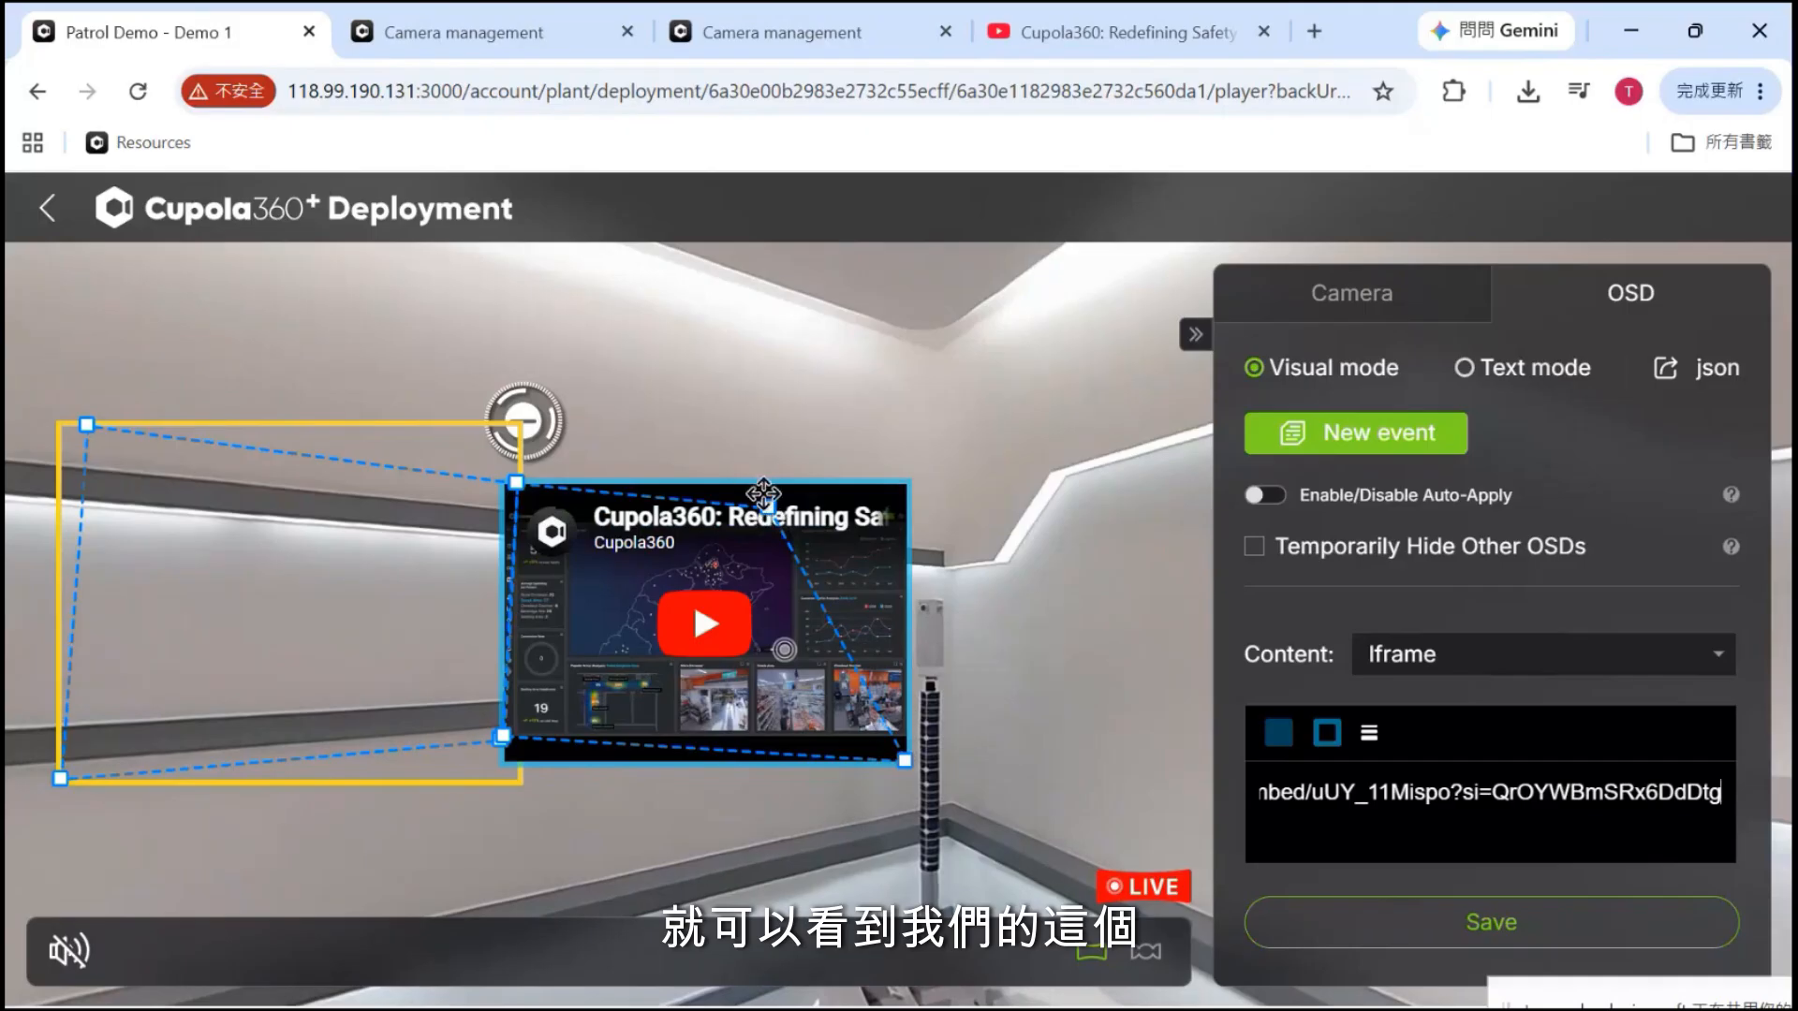
left_click(867, 483)
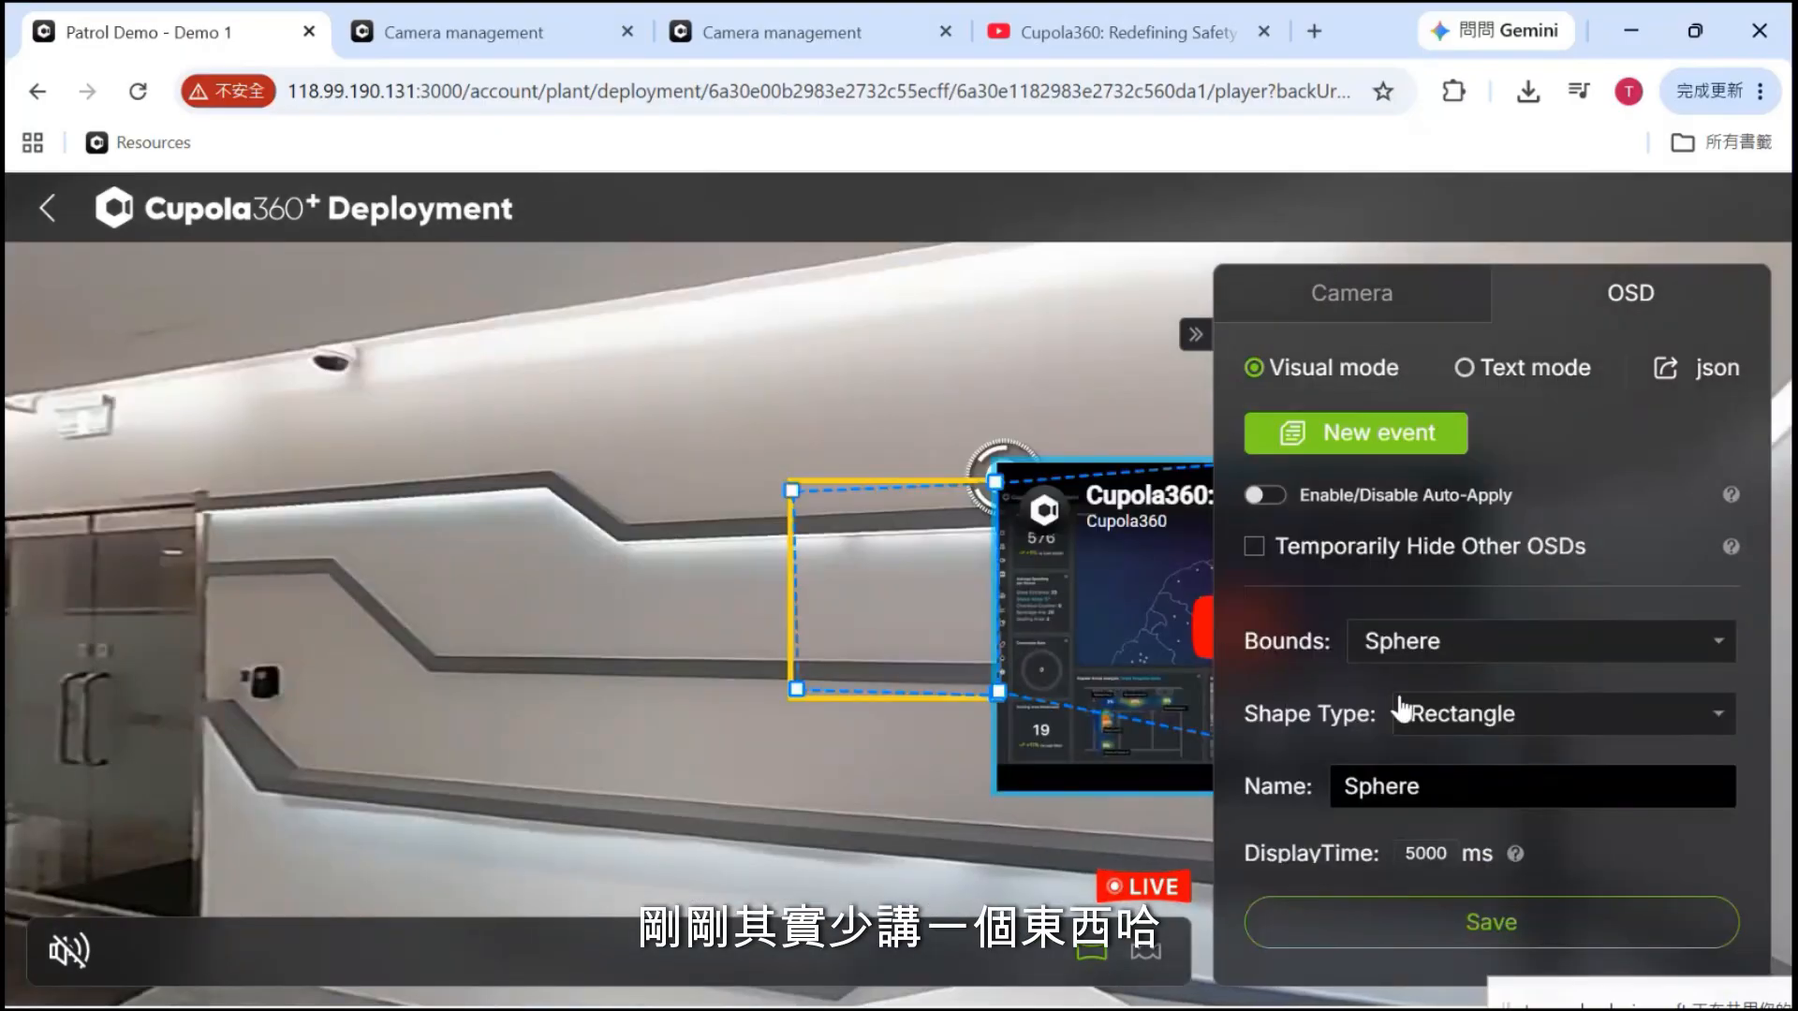
Change the blue overlay's Content type to Video
scroll(1402, 709, "down", 5)
scroll(1402, 709, "up", 4)
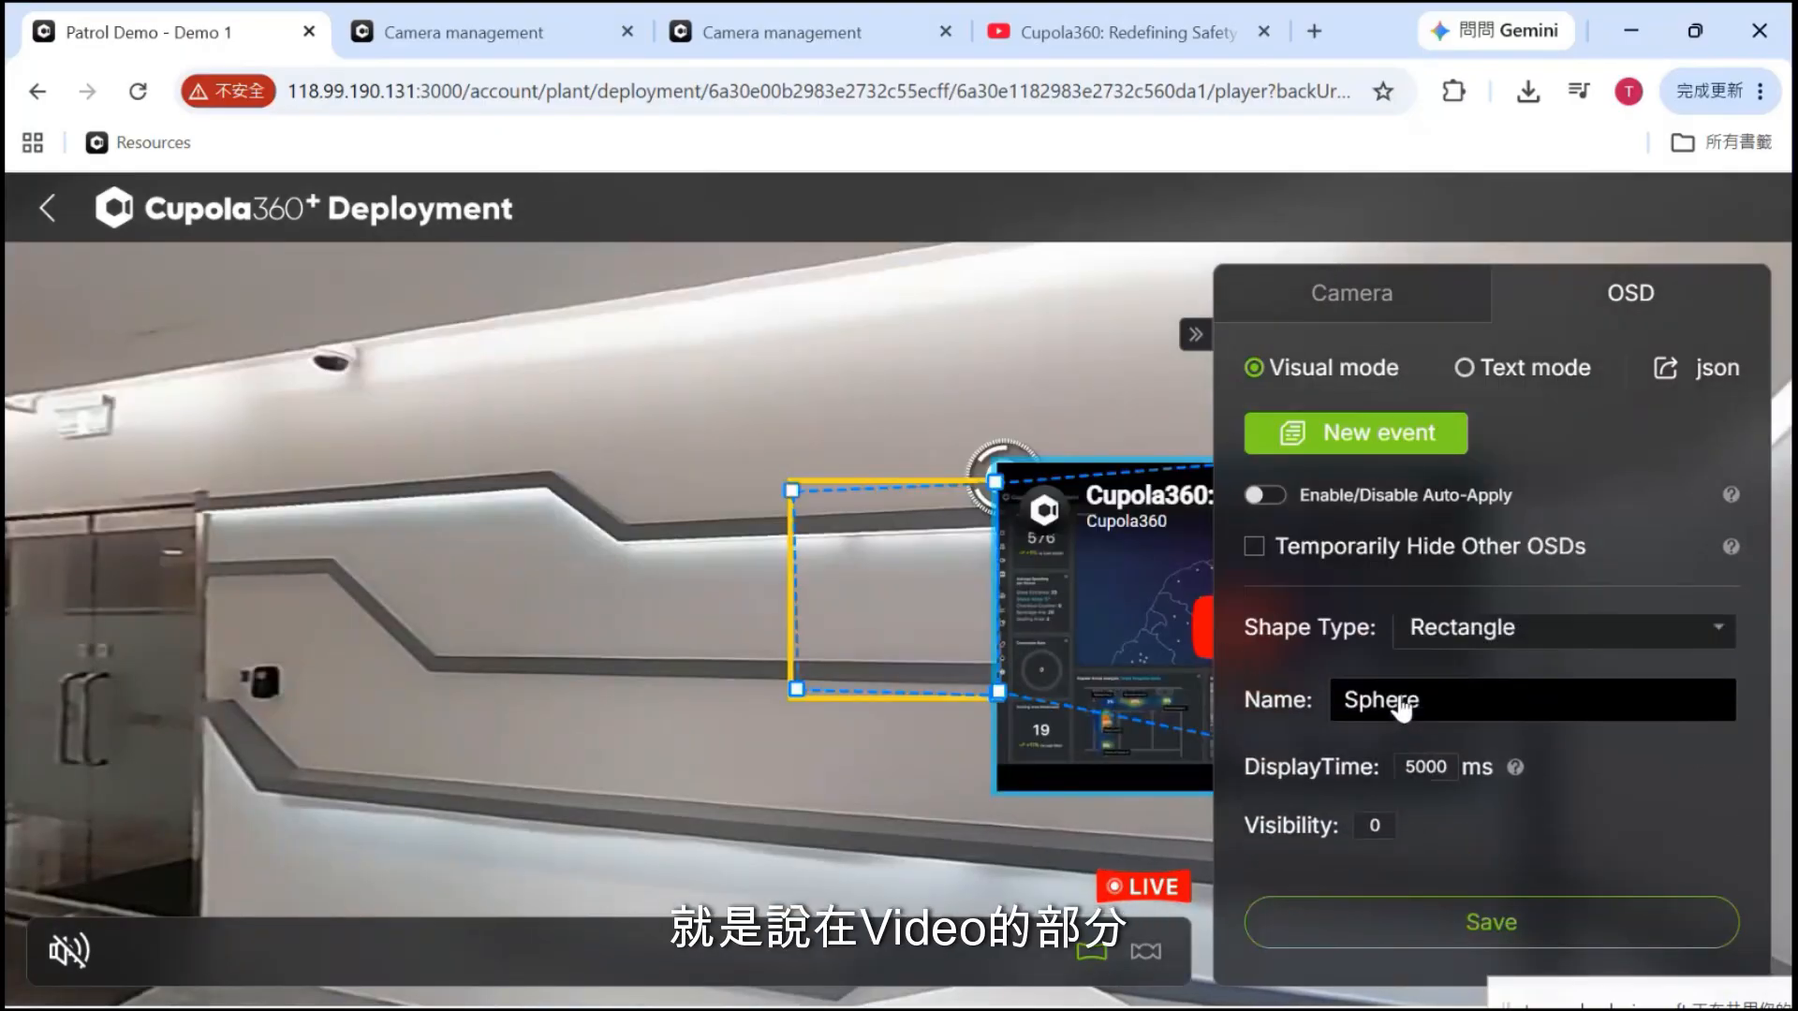
scroll(1530, 669, "down", 3)
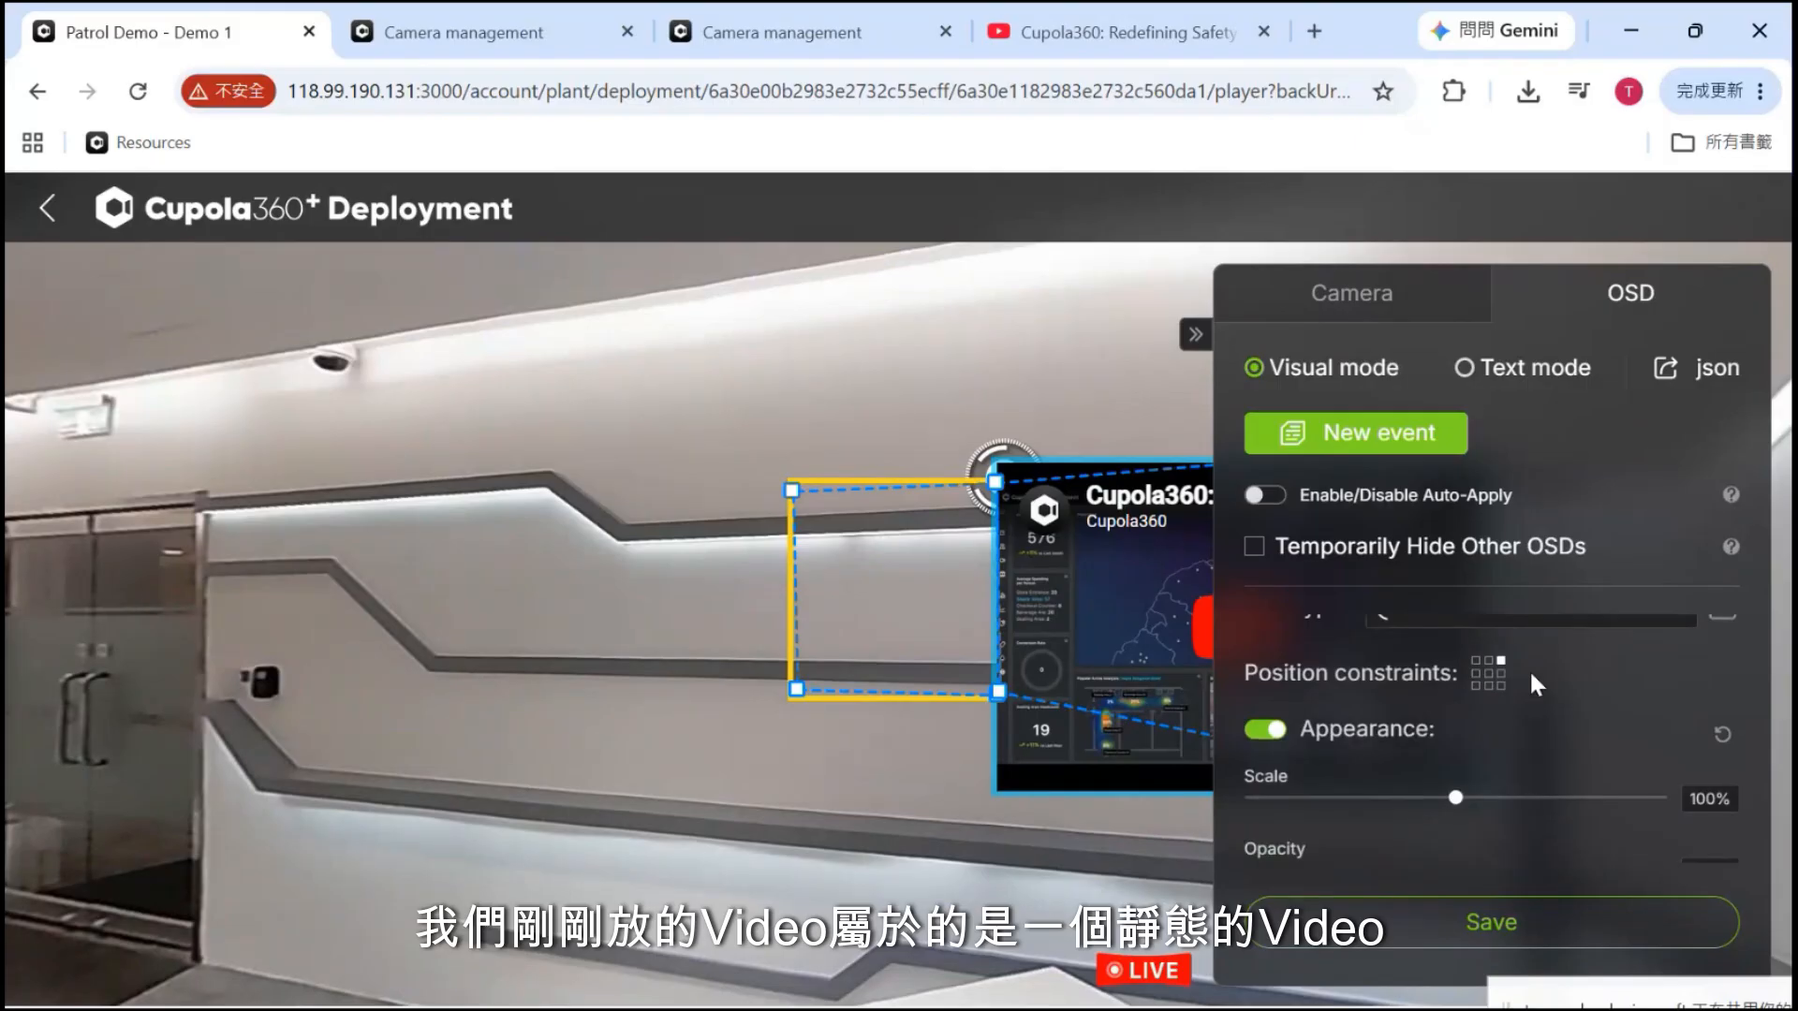
scroll(1530, 669, "down", 5)
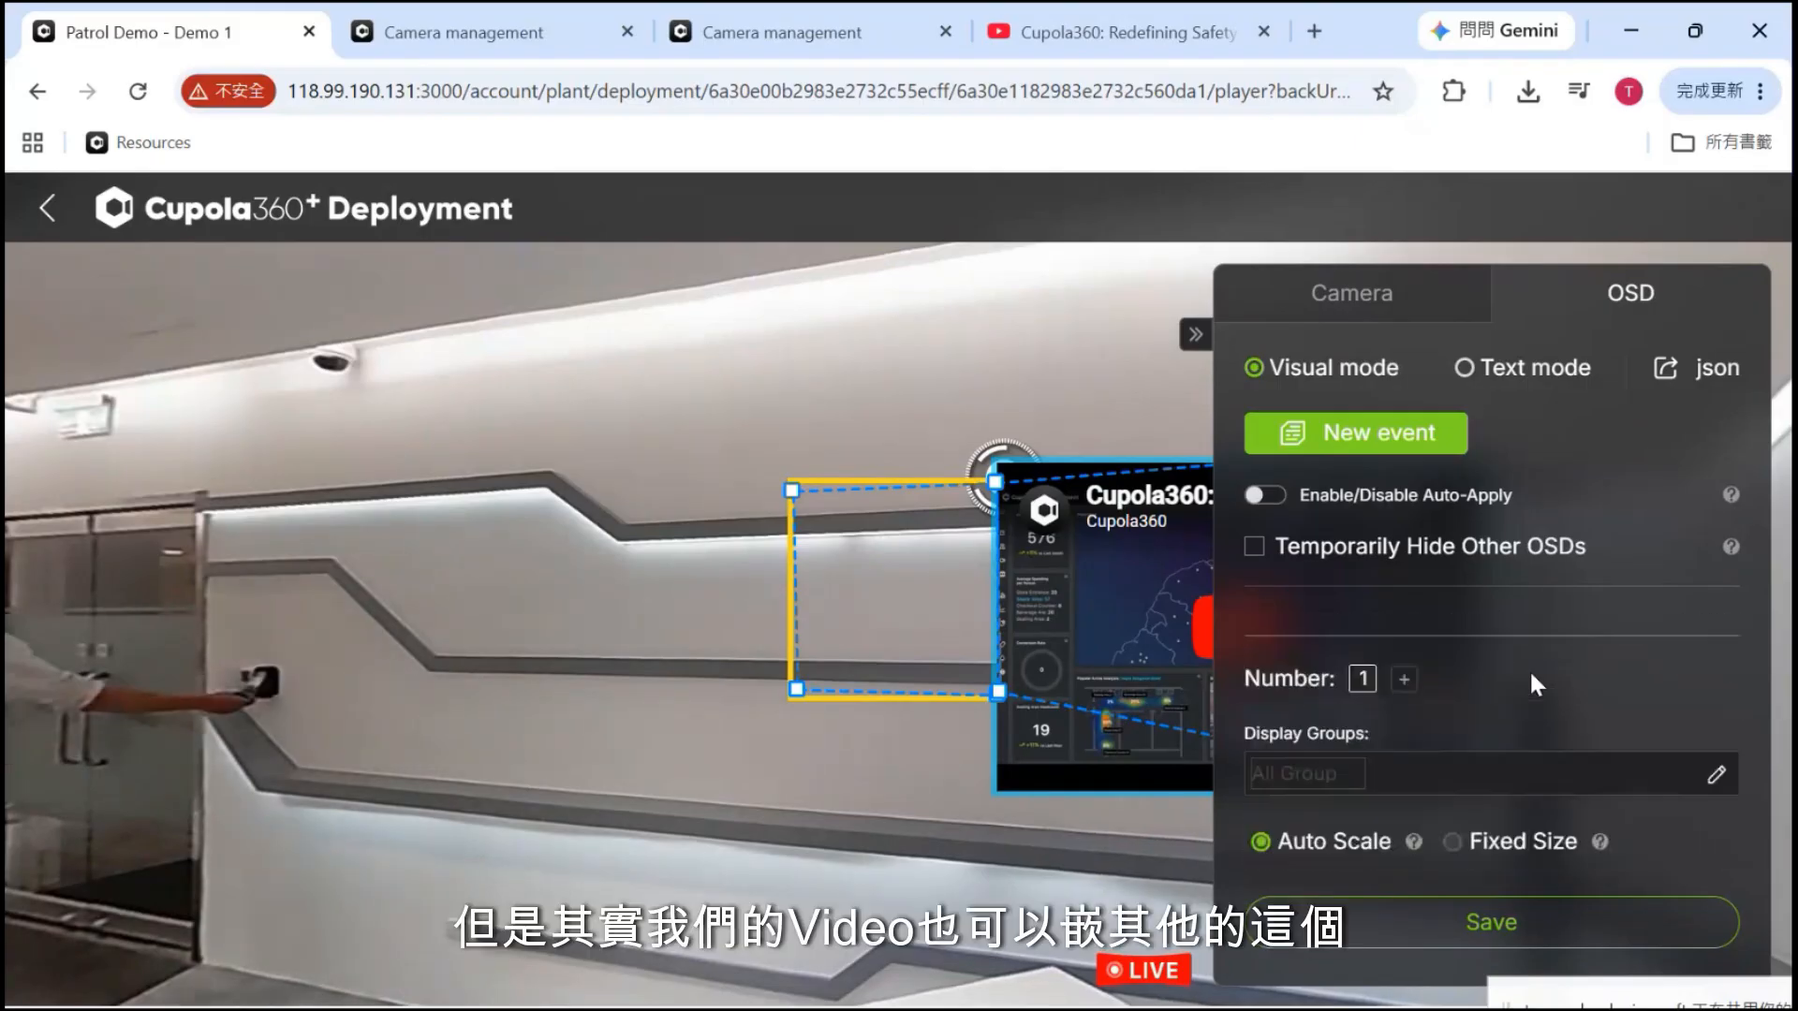
scroll(1531, 674, "down", 3)
left_click(1507, 717)
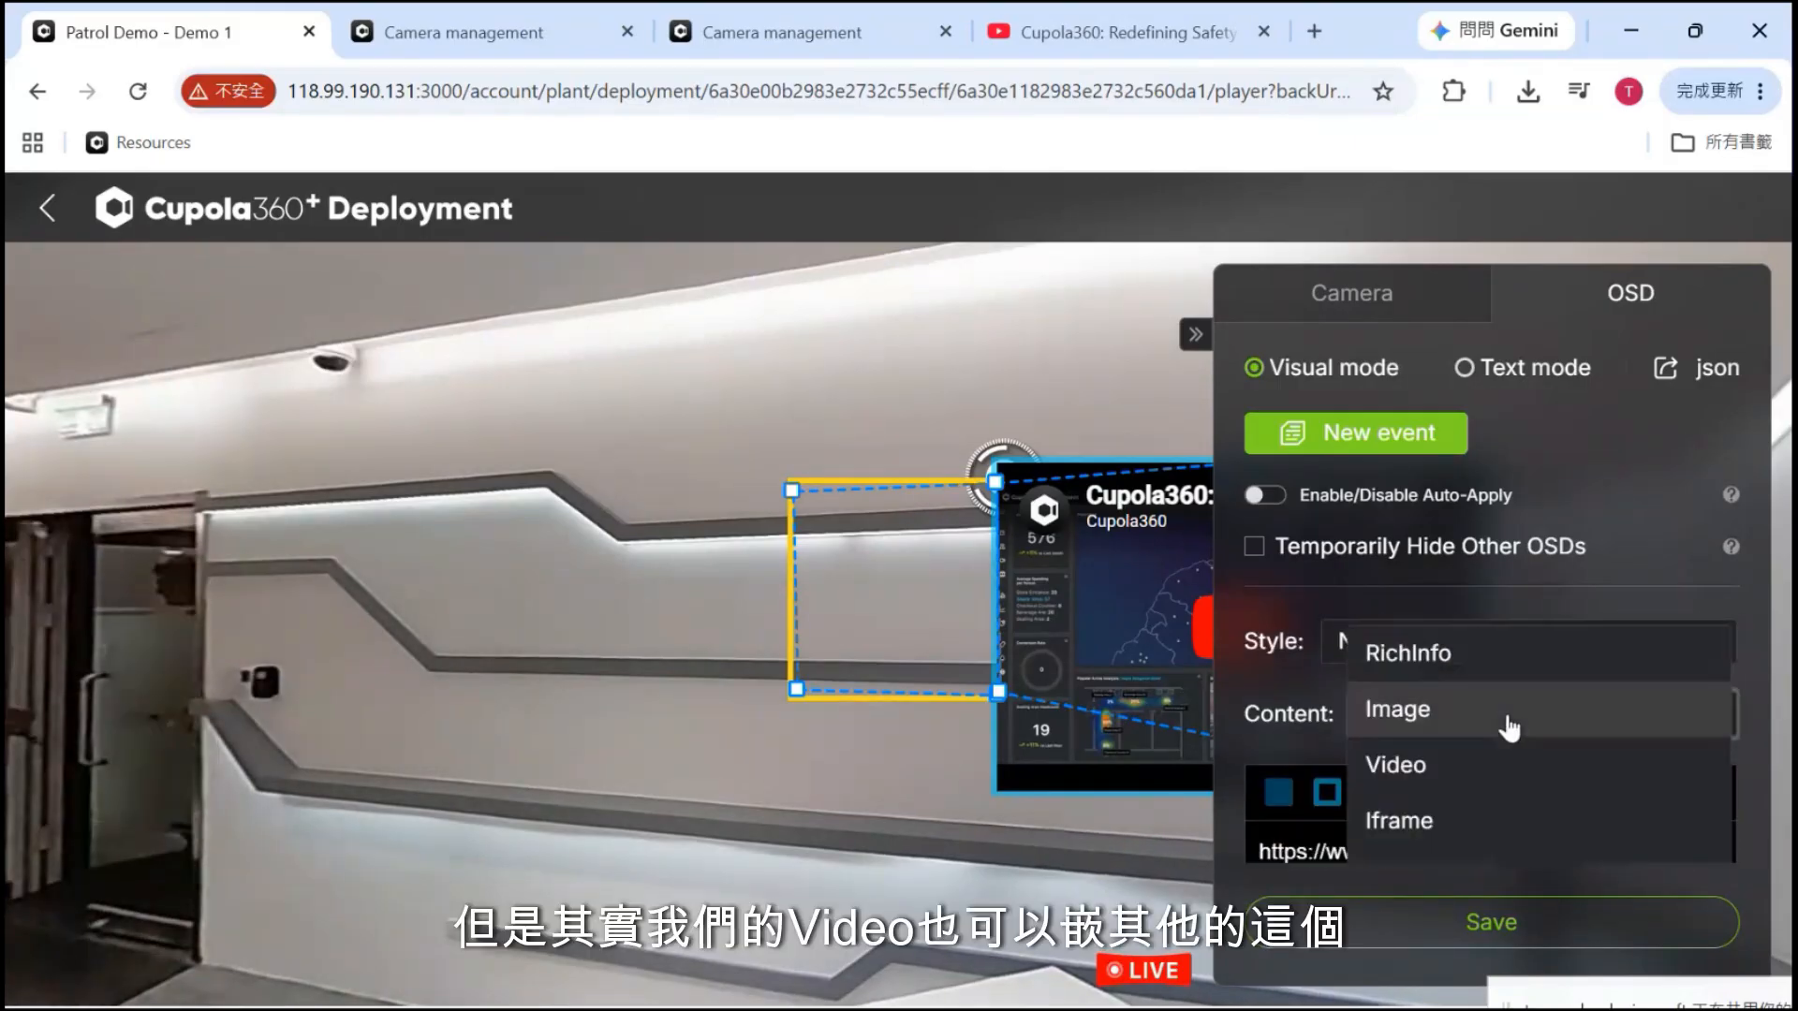
left_click(1467, 770)
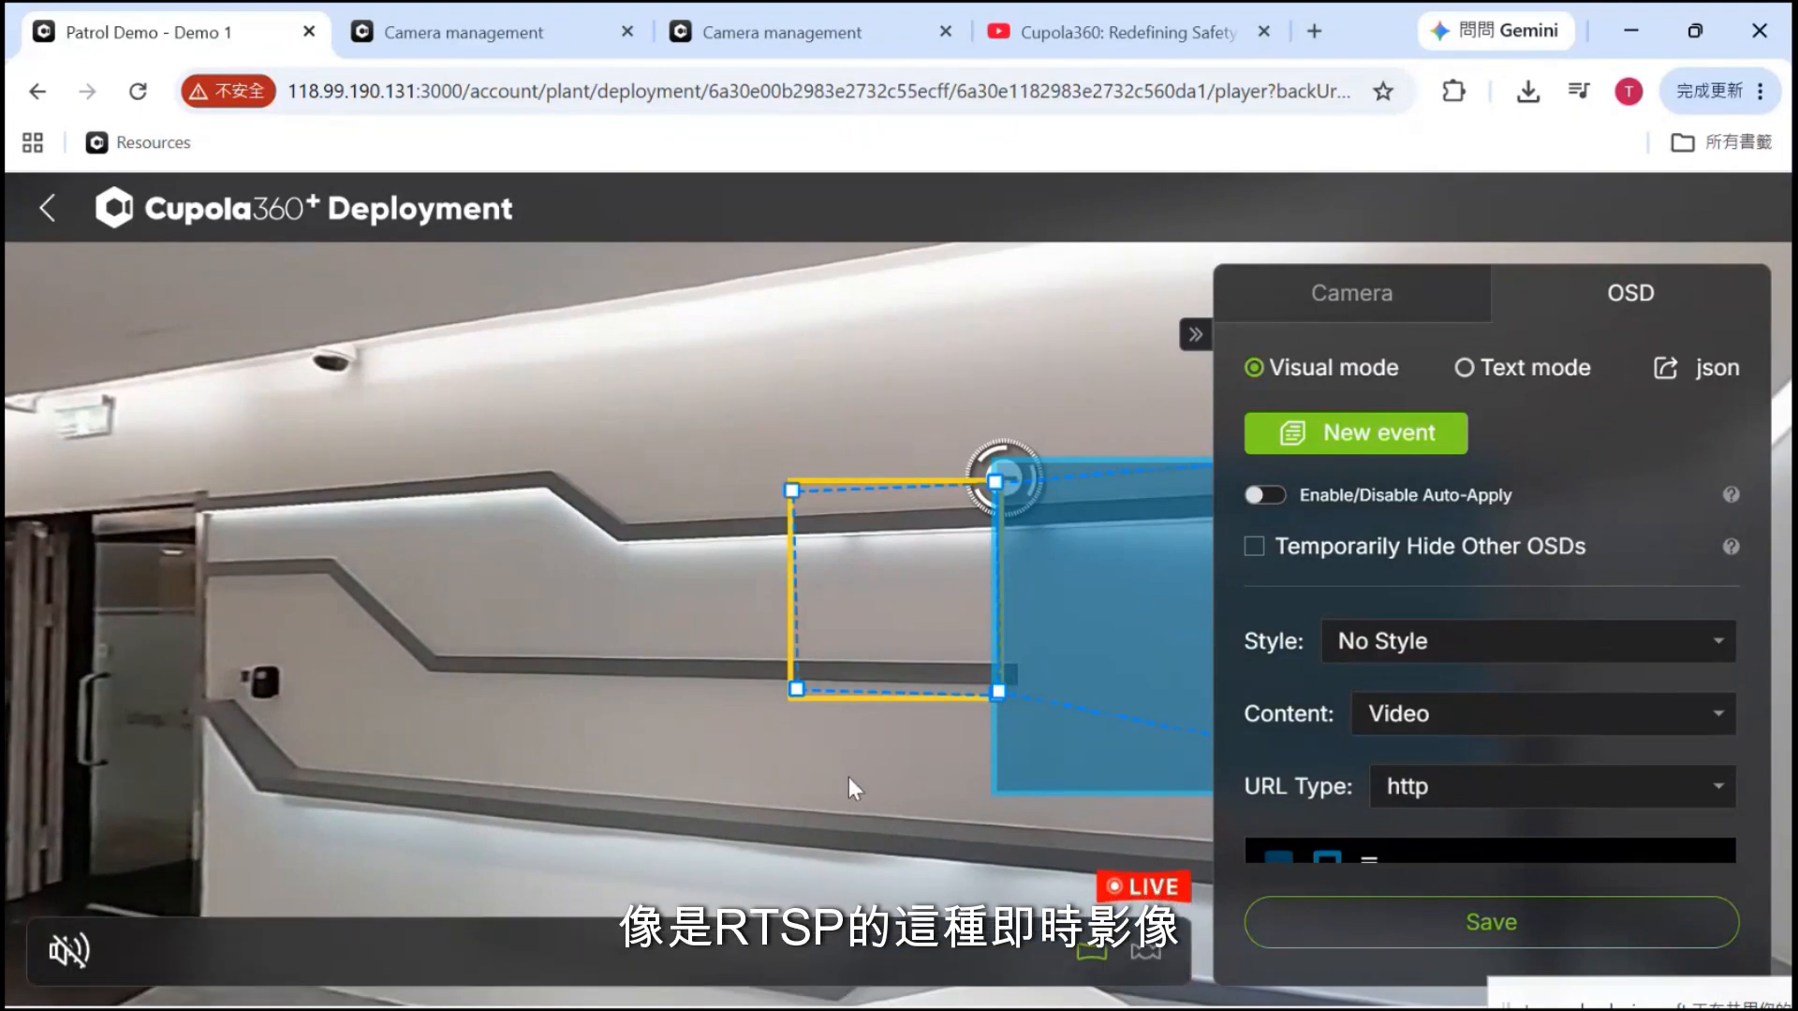
Set the URL Type to rtsp and put the cursor in the empty rtsp:// address field
left_click_drag(802, 778, 521, 777)
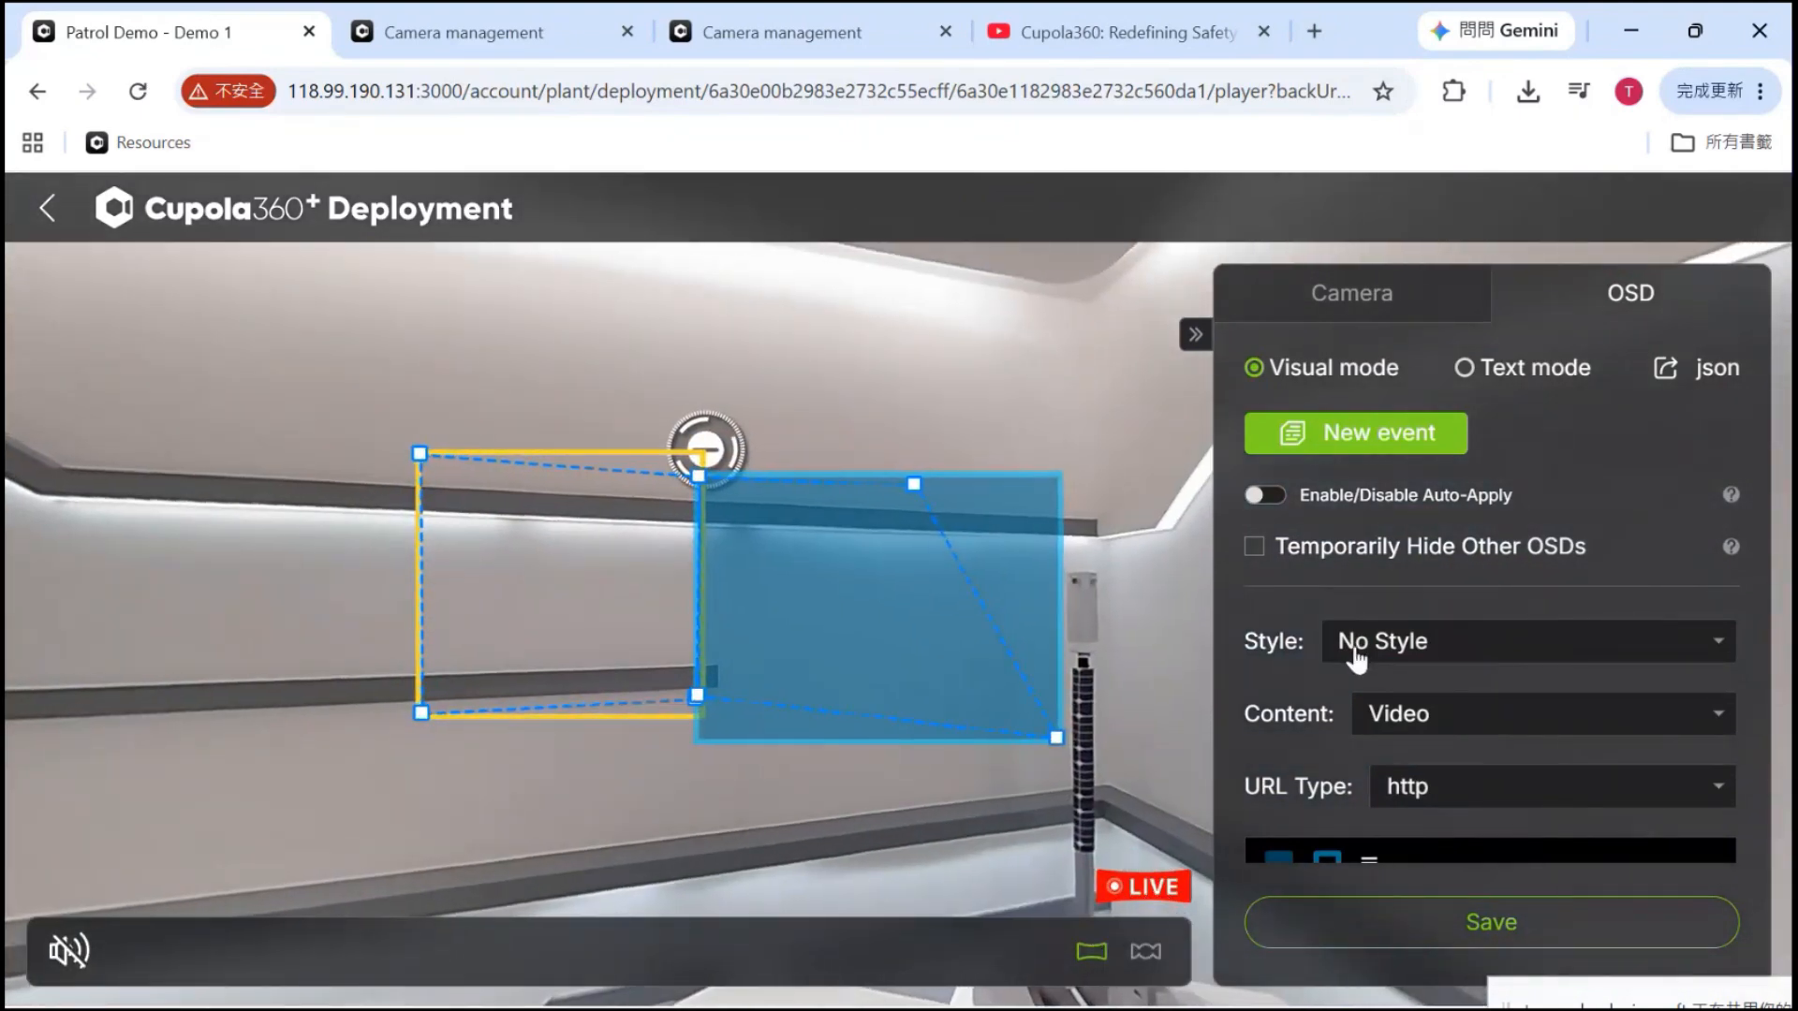
scroll(1392, 676, "down", 3)
scroll(1391, 676, "up", 2)
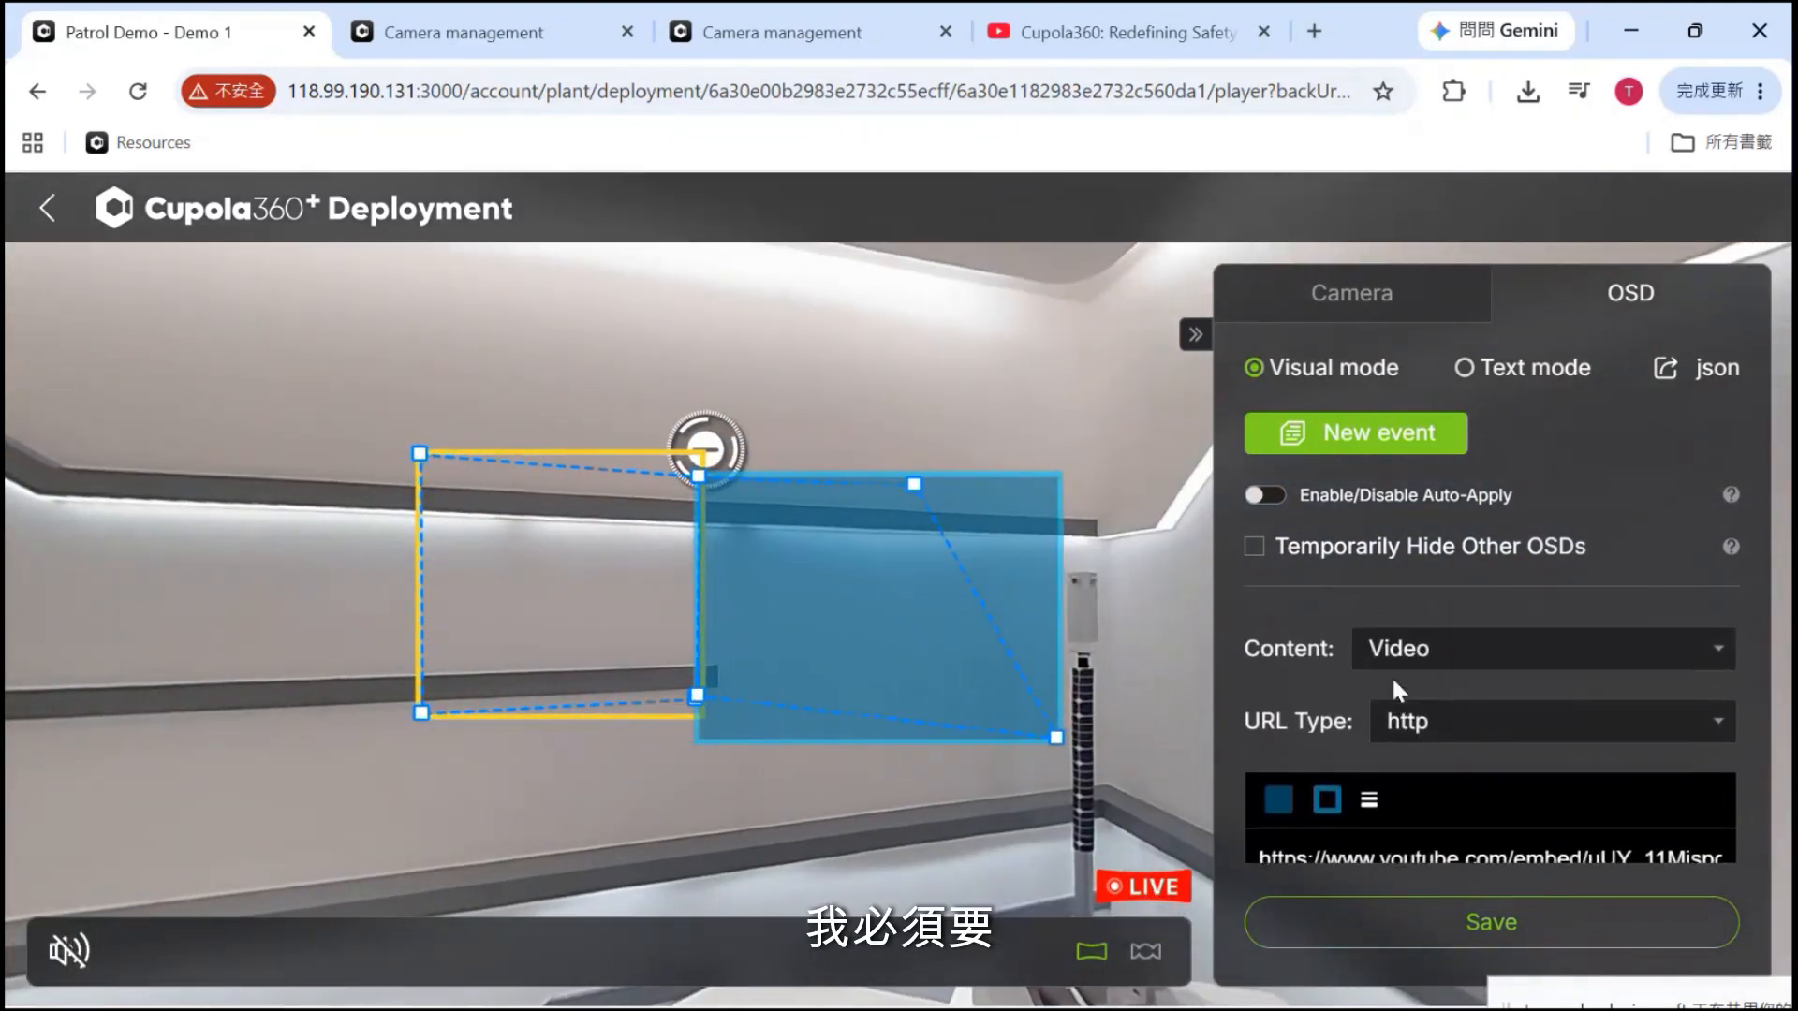
left_click(1470, 742)
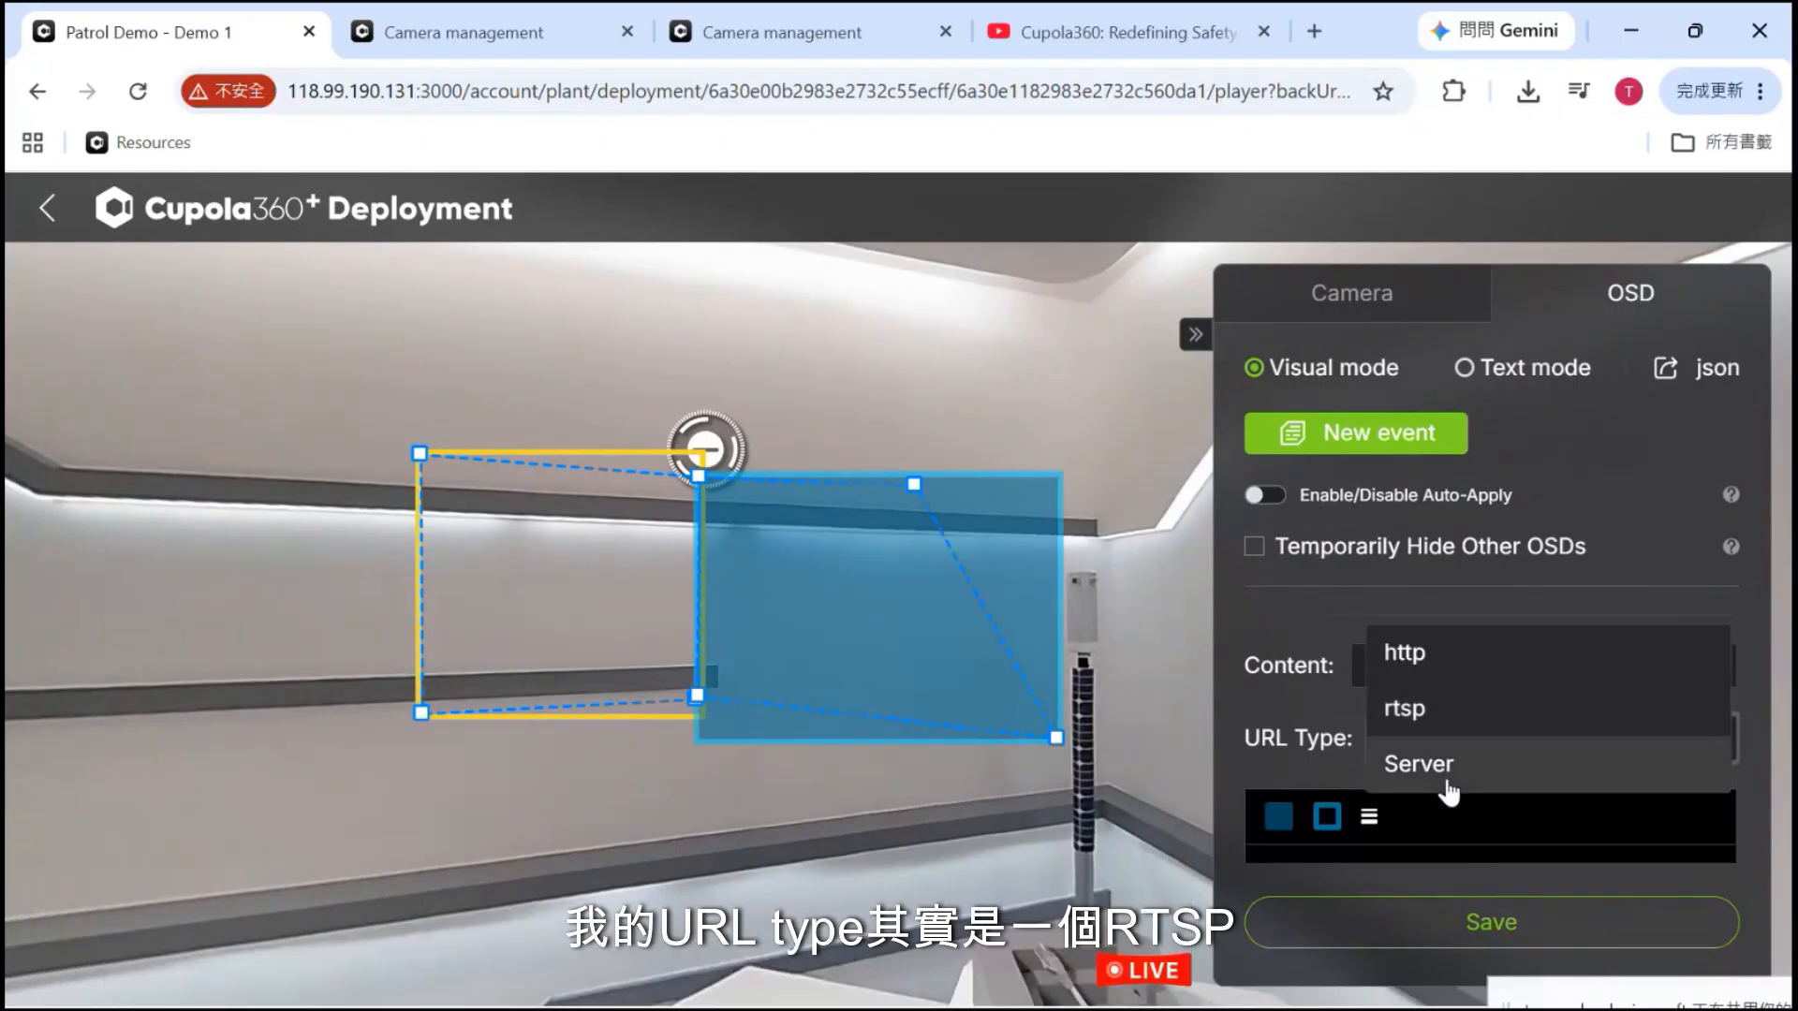
left_click(1412, 709)
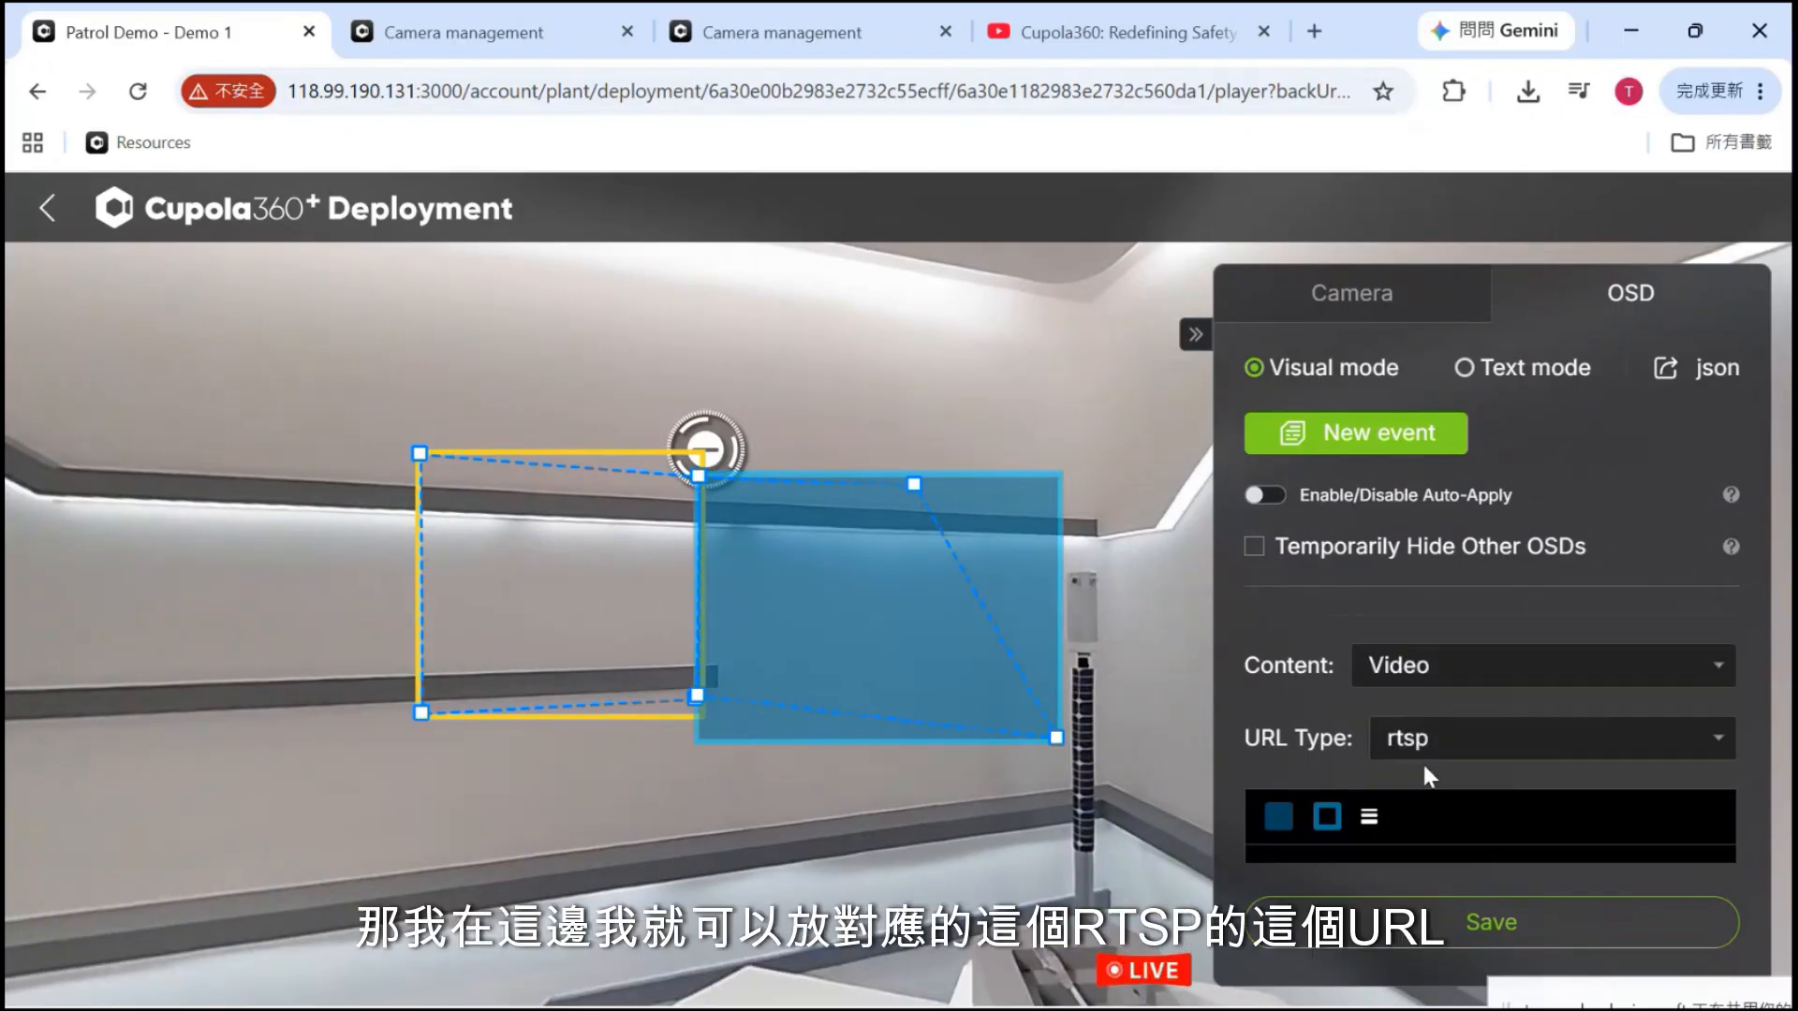
scroll(1421, 761, "down", 2)
left_click(1370, 718)
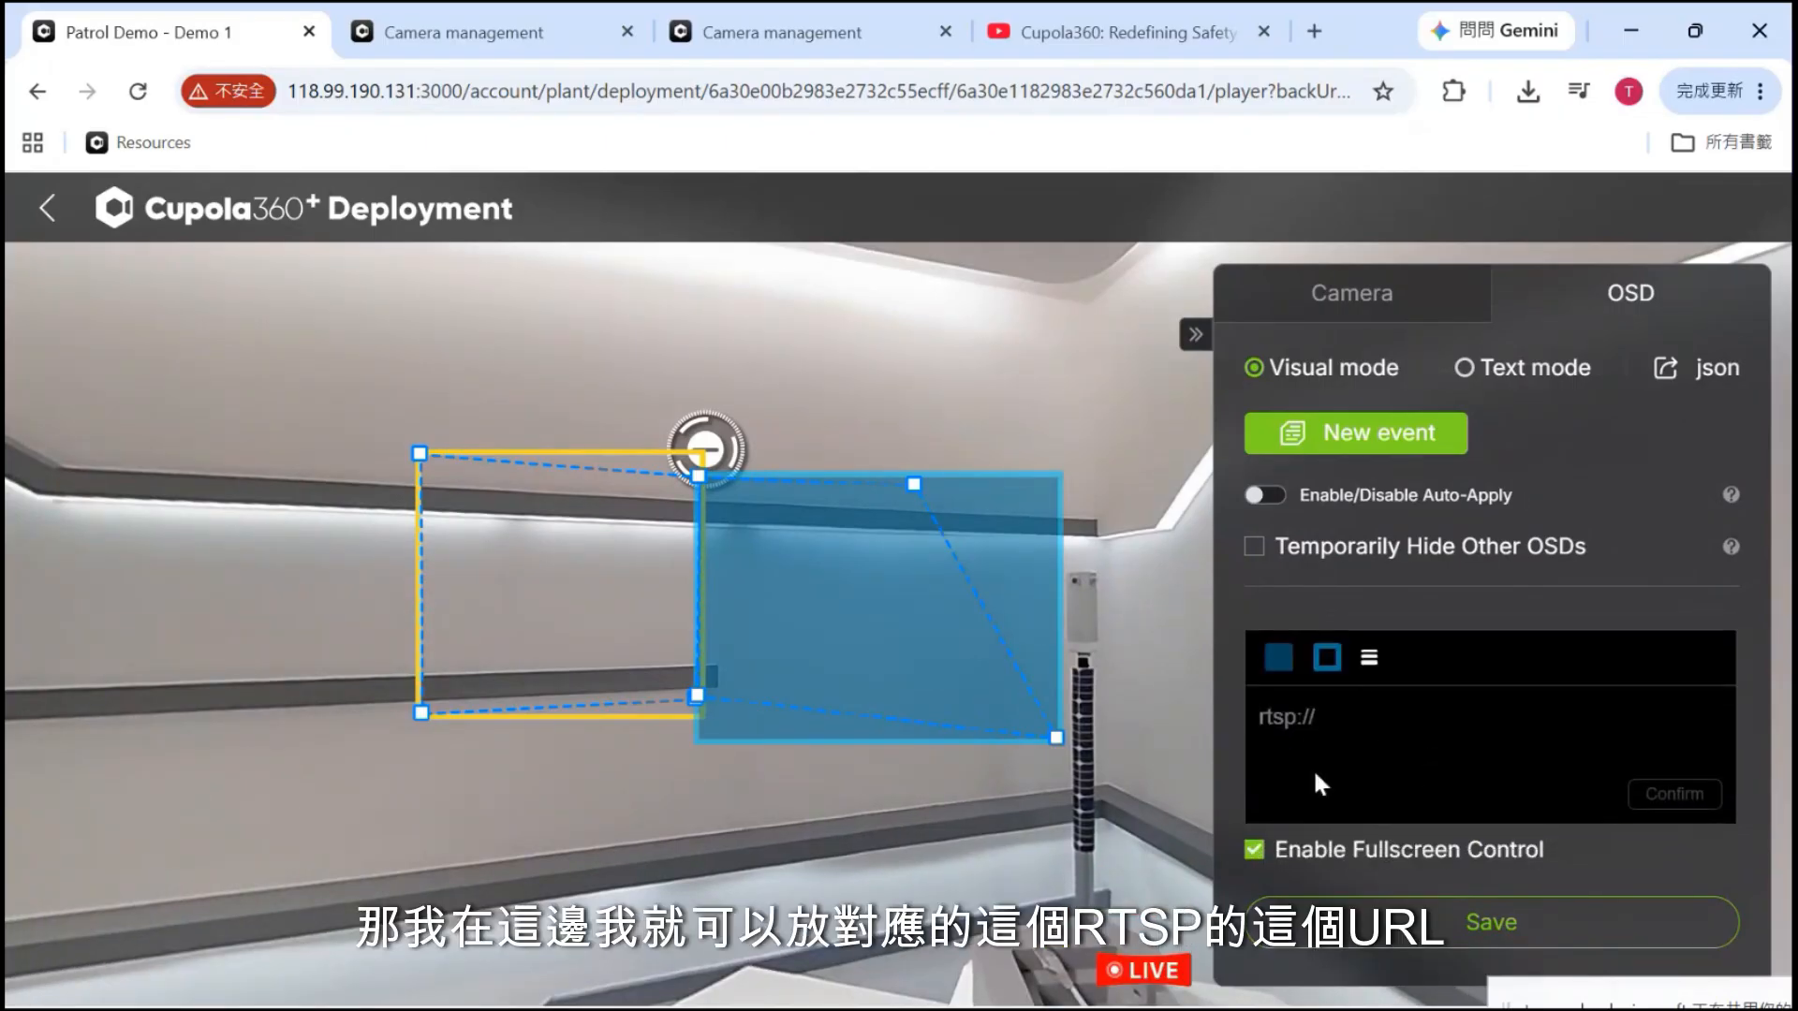
mouse_move(1056, 994)
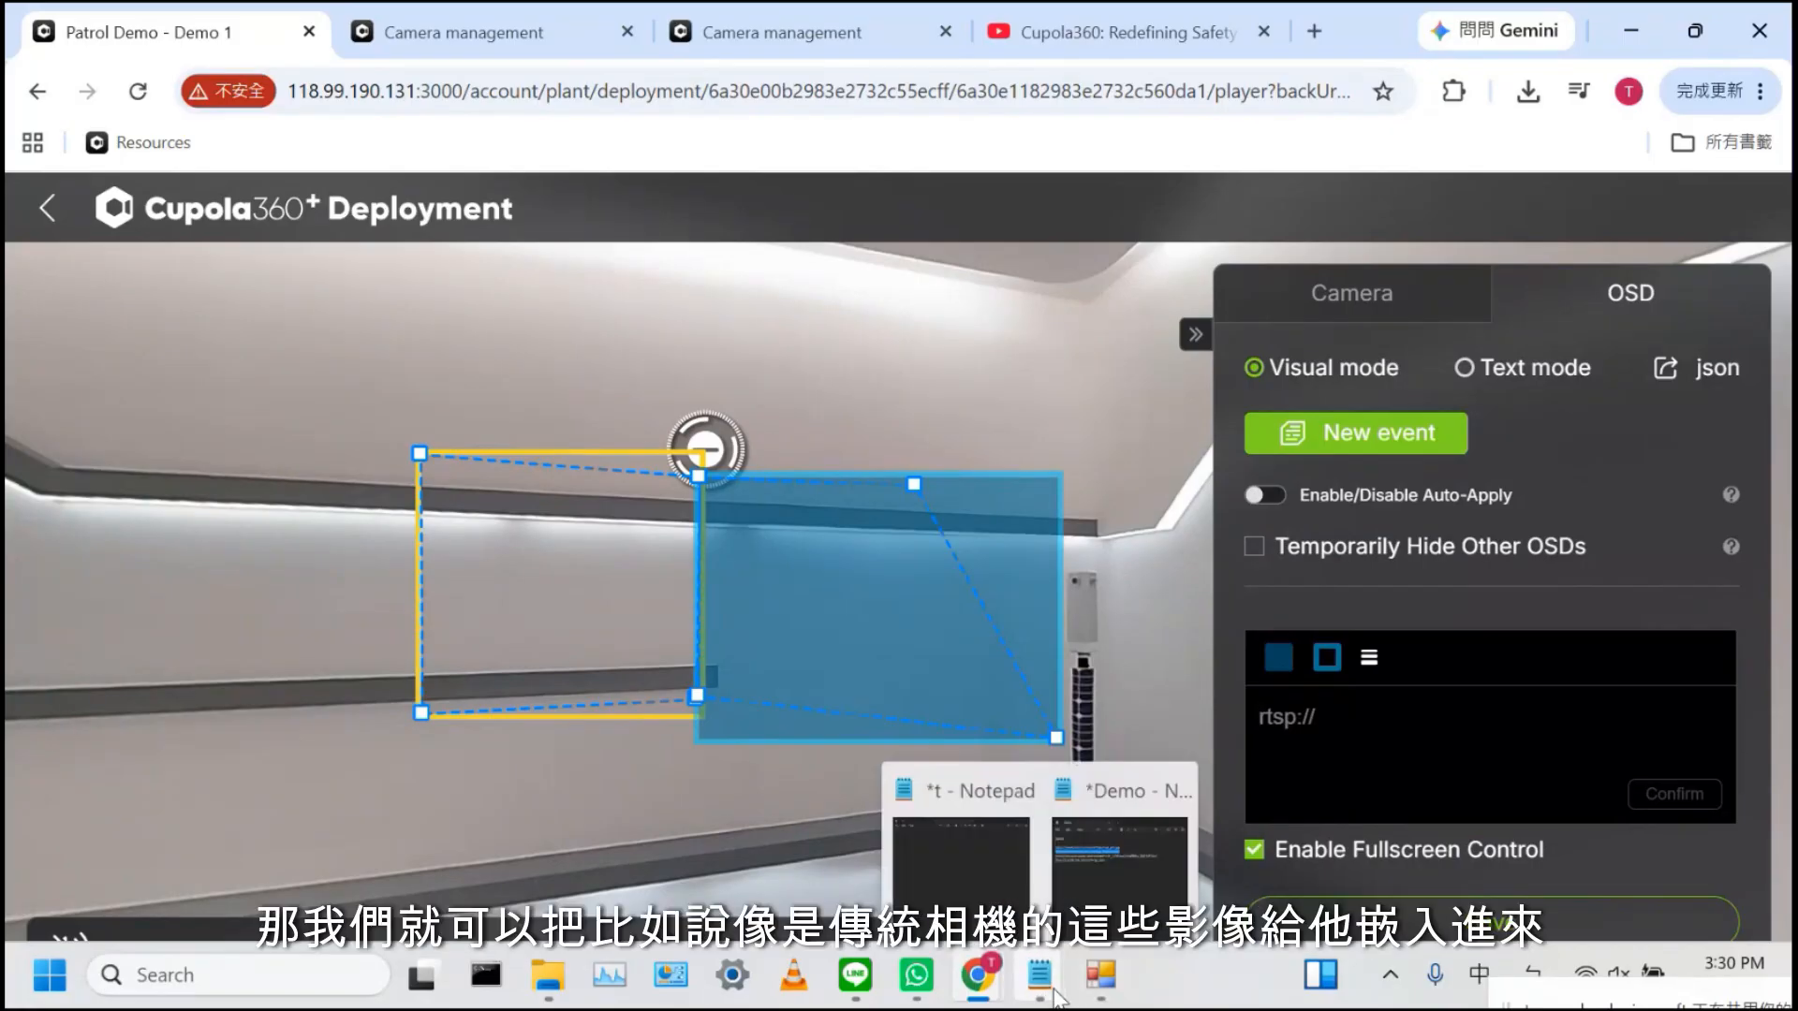
left_click(1101, 782)
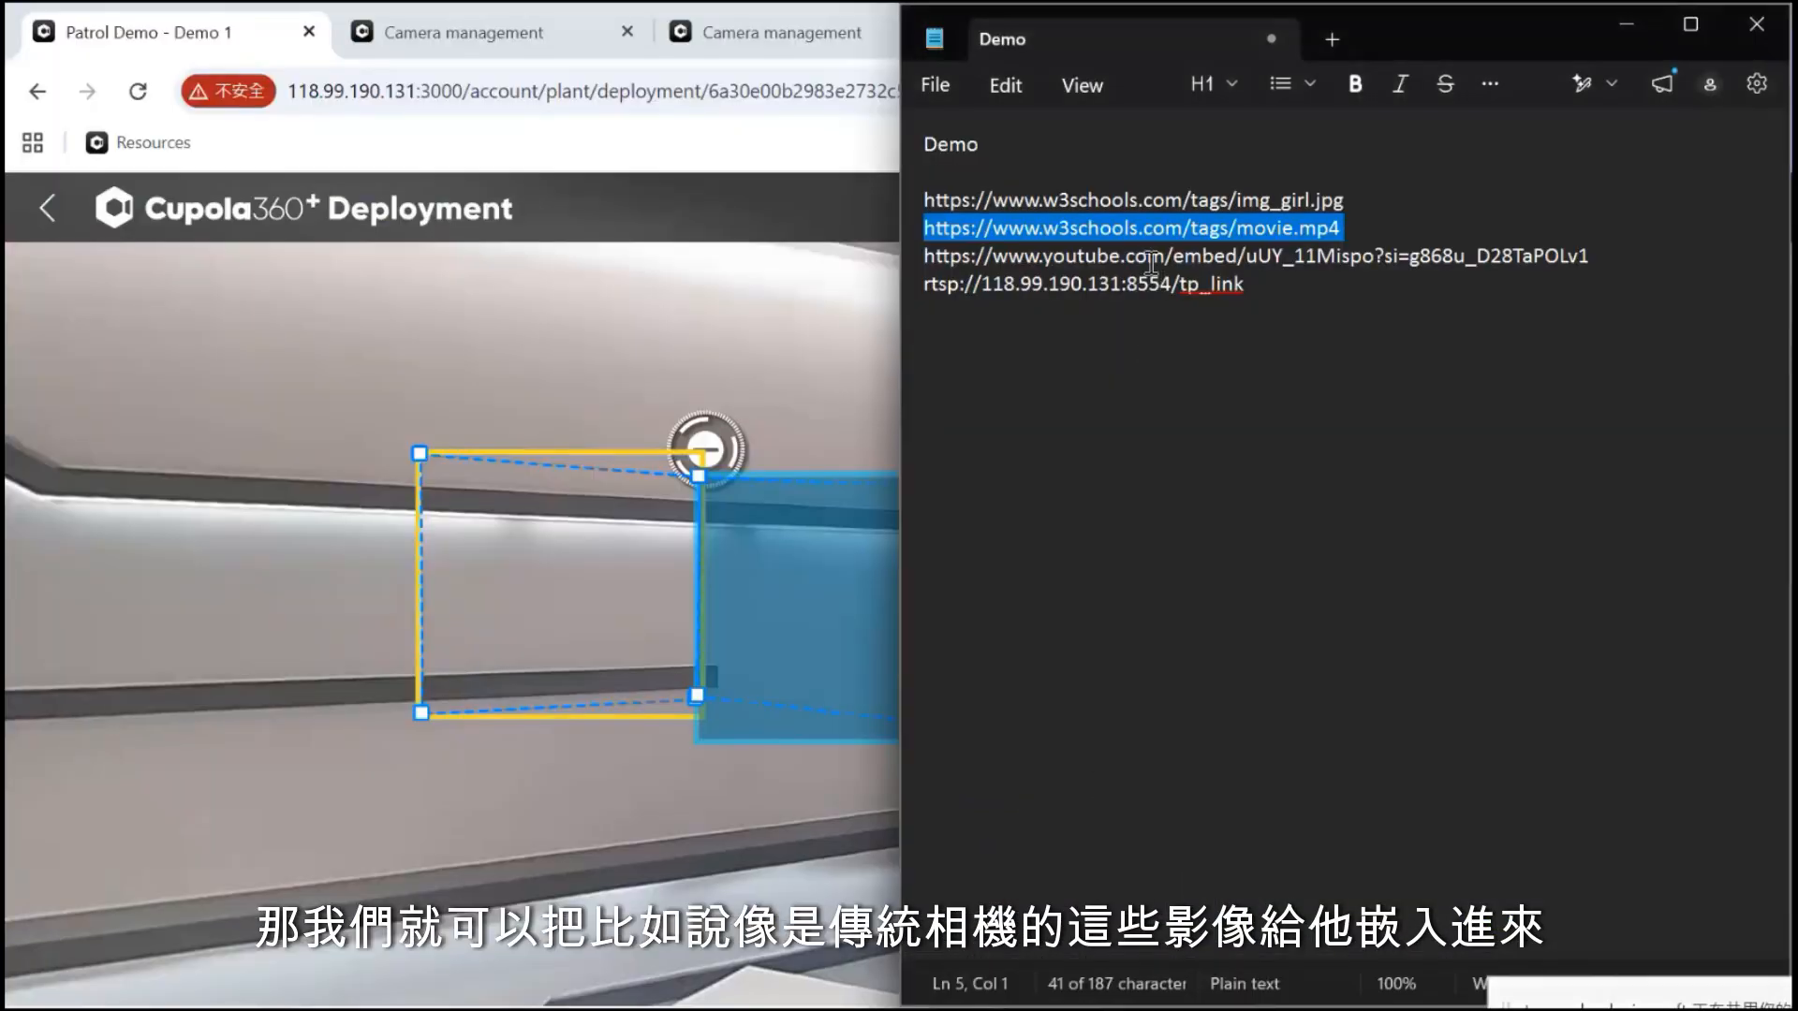
triple_click(1131, 283)
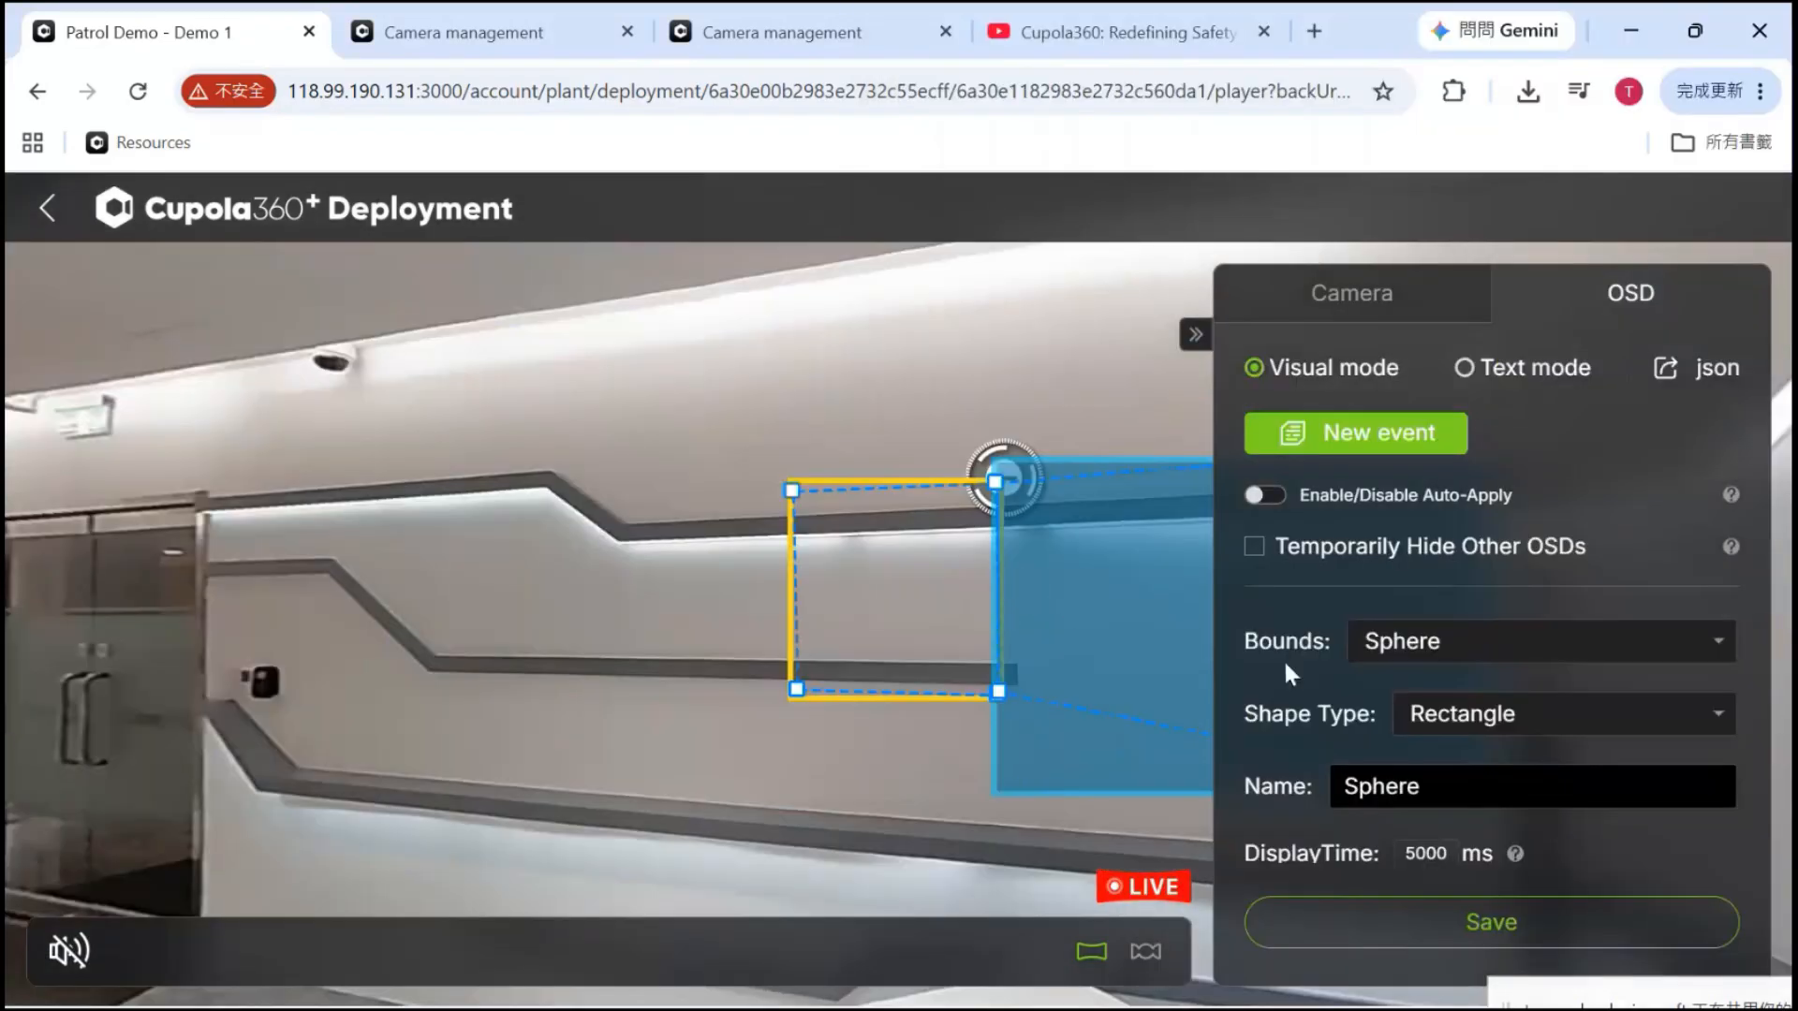
scroll(1368, 678, "down", 3)
scroll(1428, 796, "down", 3)
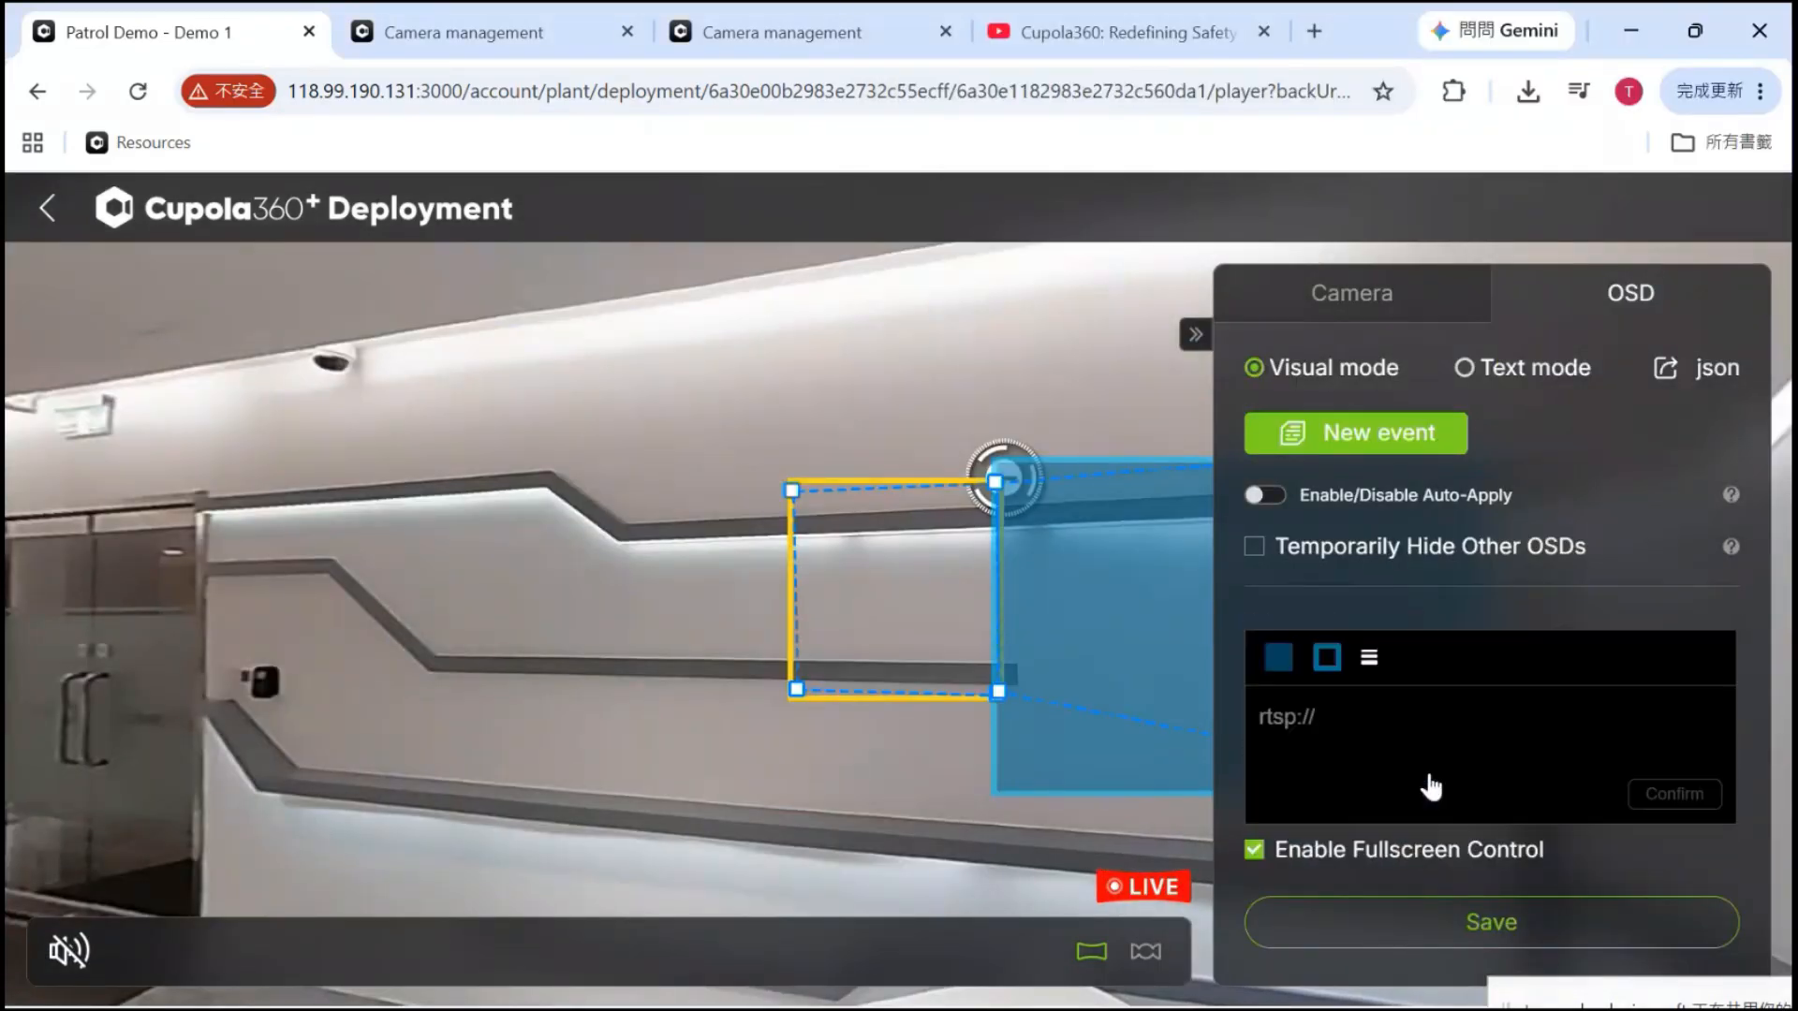
left_click(1314, 712)
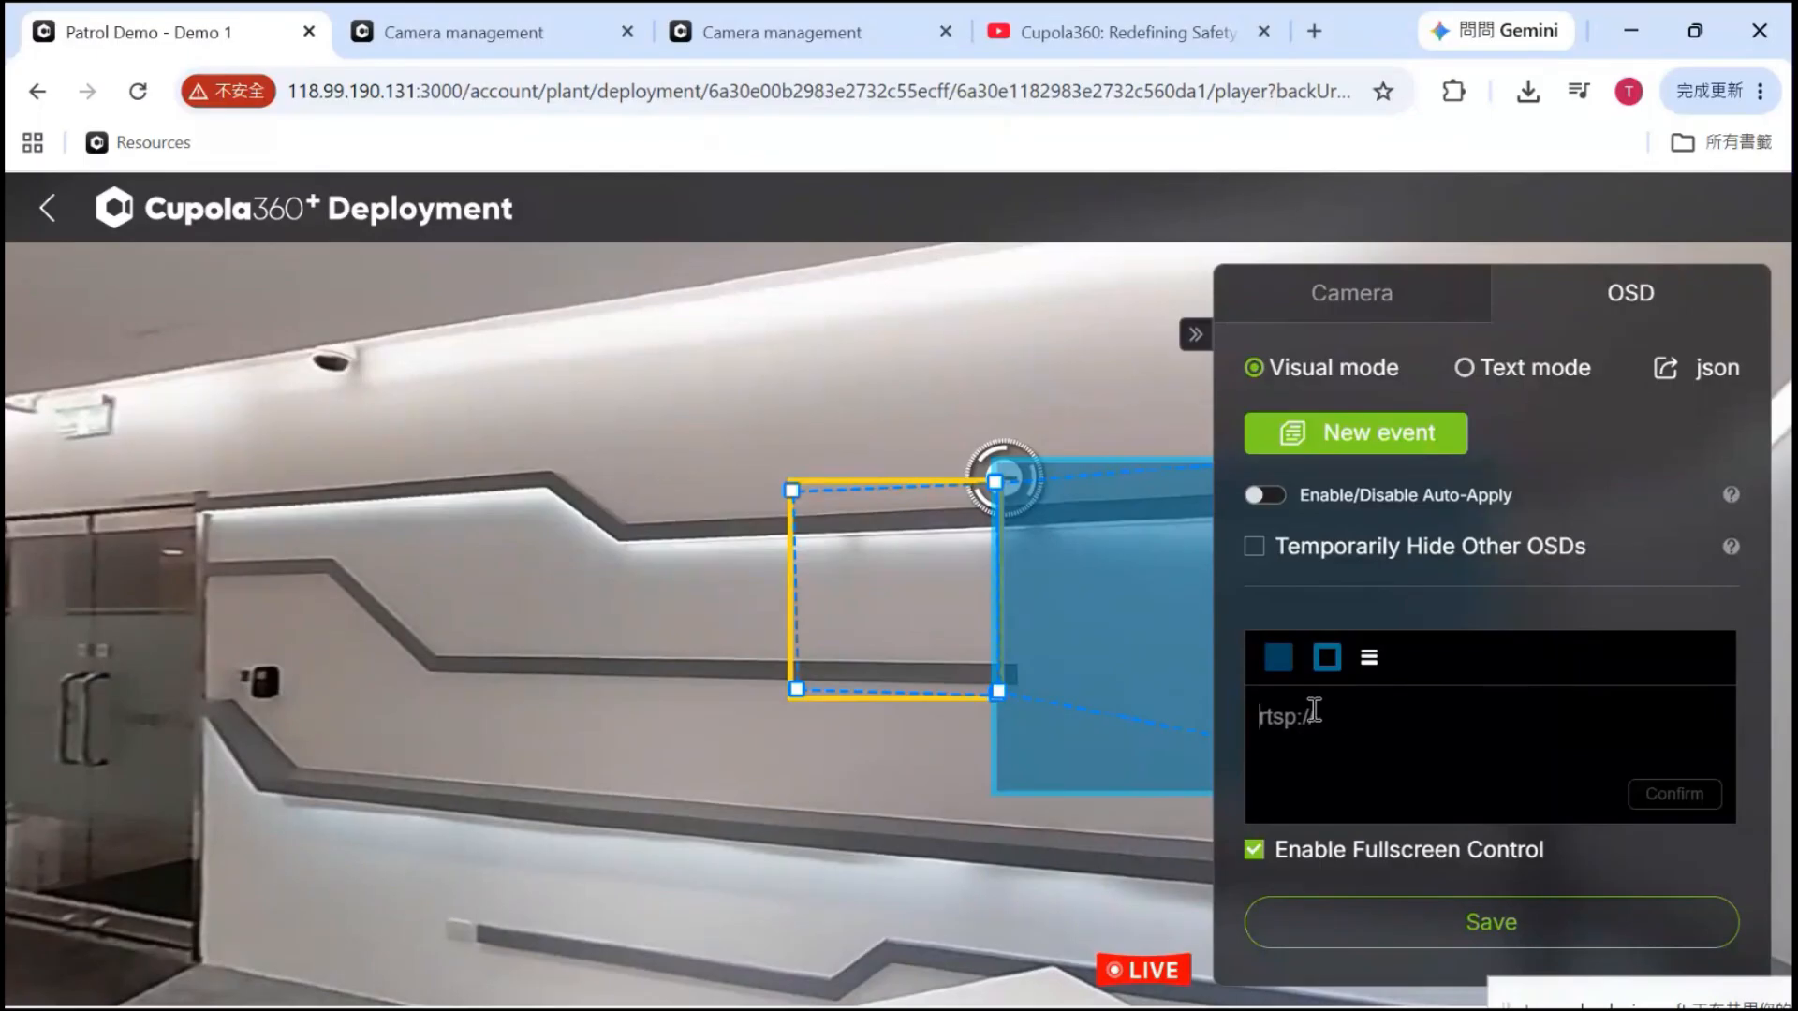
type("rtsp://118.99.190.131:8554/tp_link")
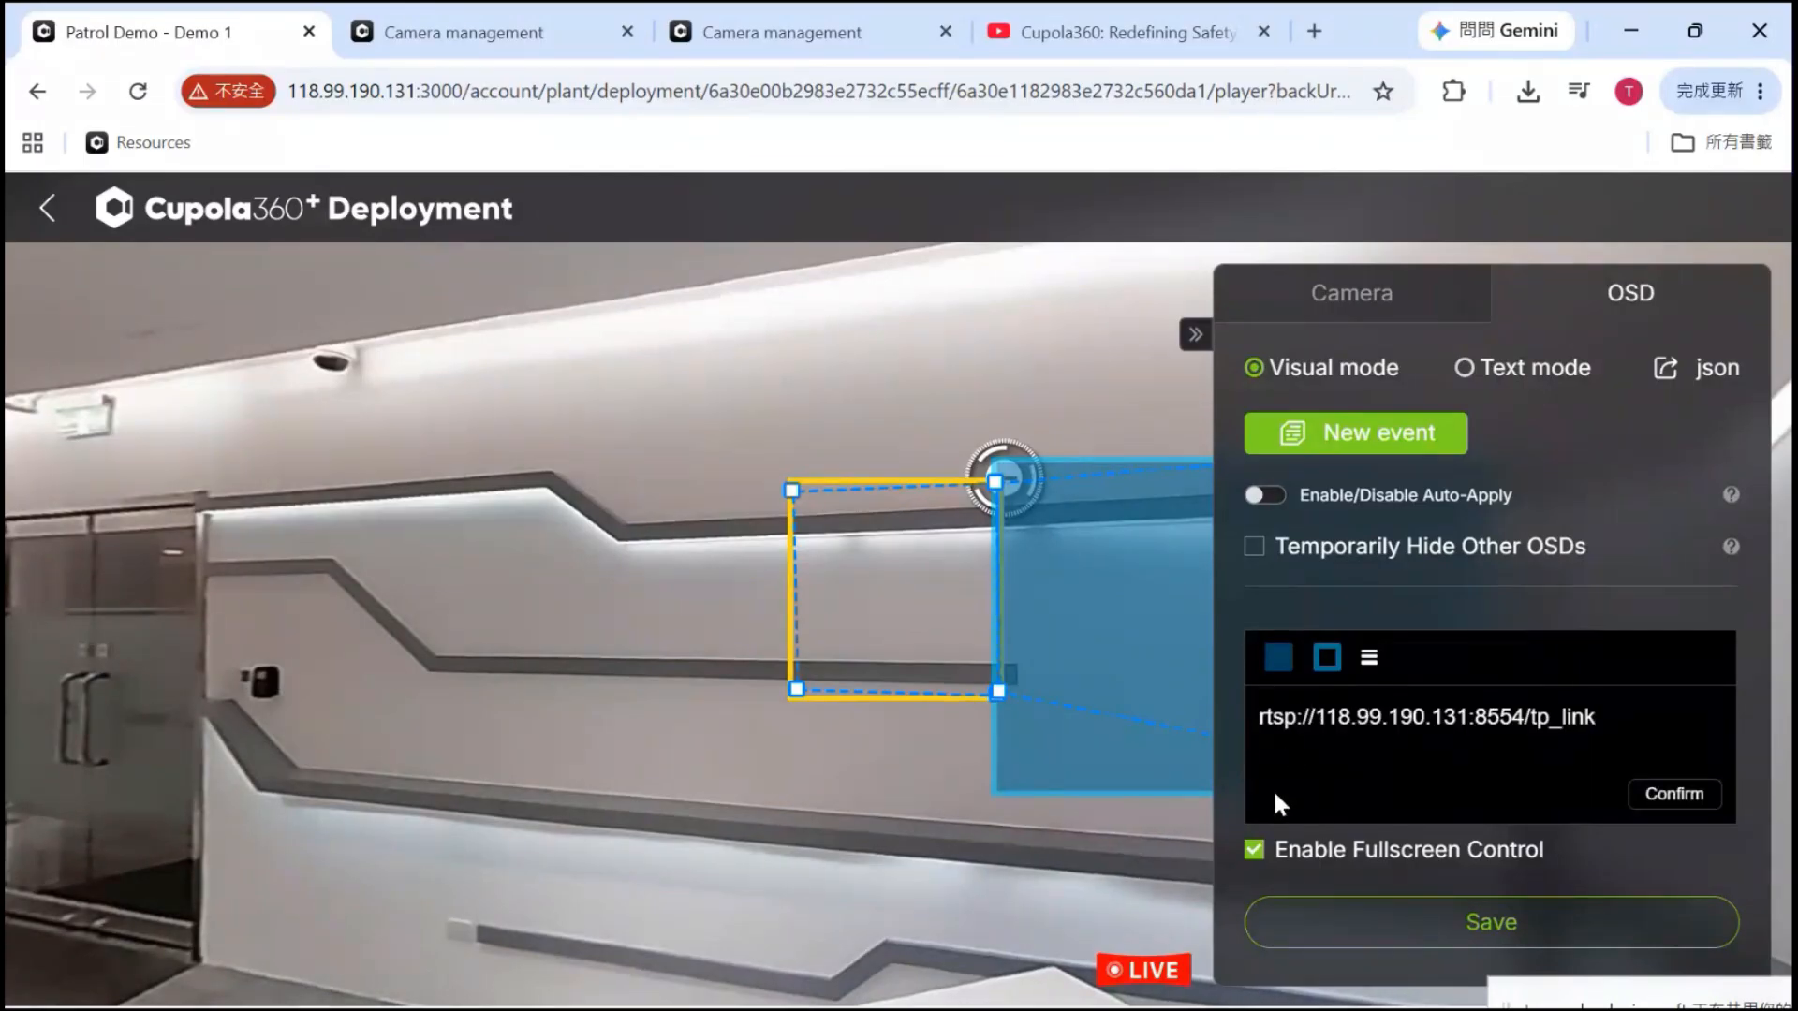
left_click(1676, 796)
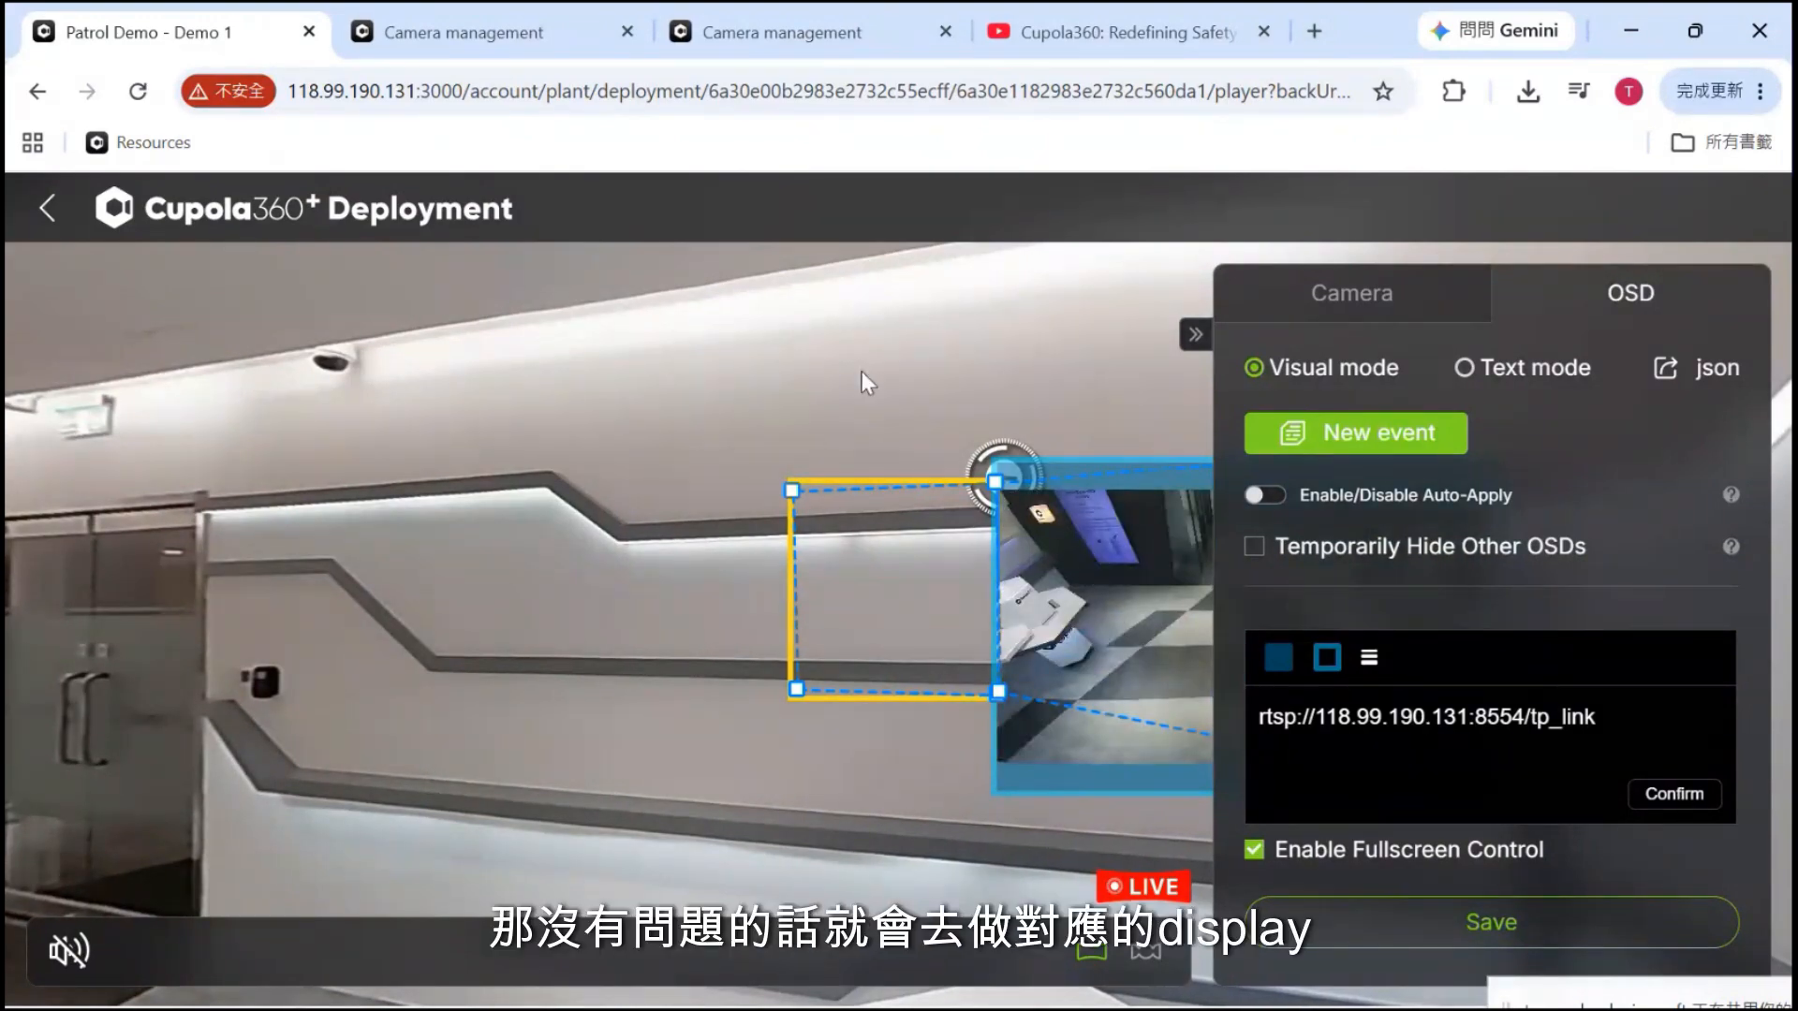
left_click_drag(862, 372, 500, 420)
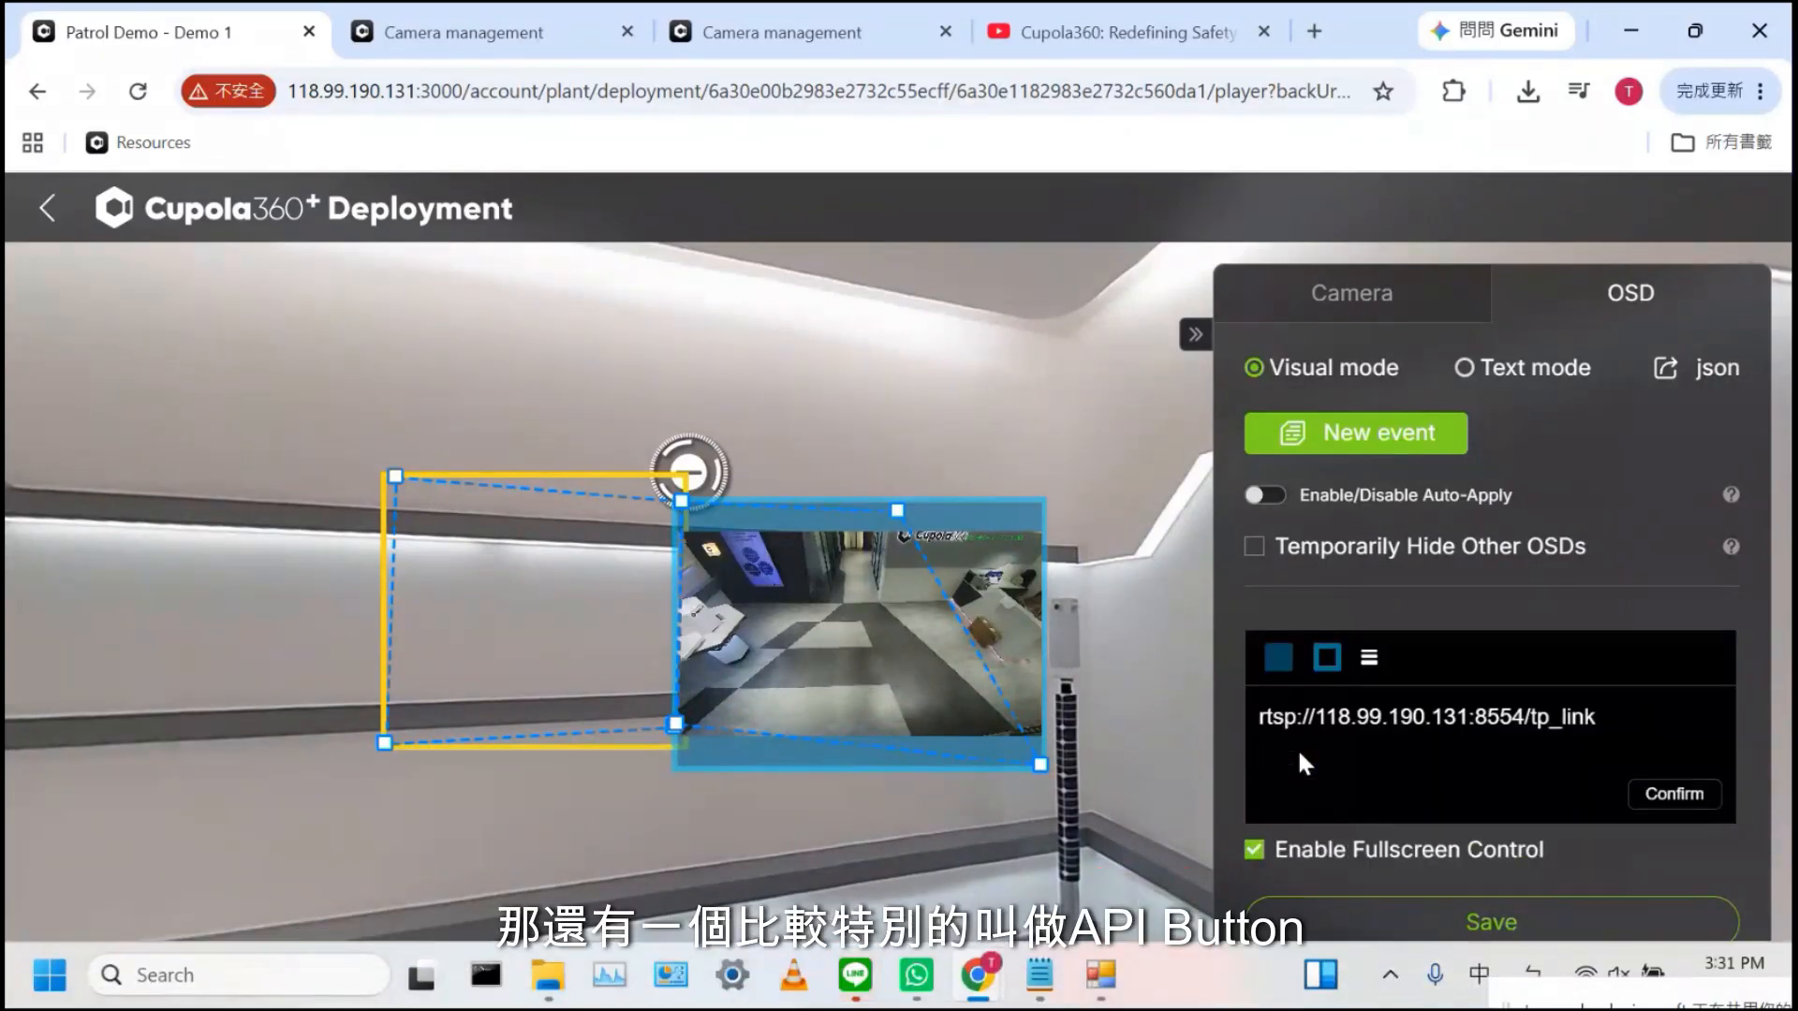
Save the Demo 1 Video overlay with rtsp URL type, then back out to the factory list
scroll(1297, 748, "up", 3)
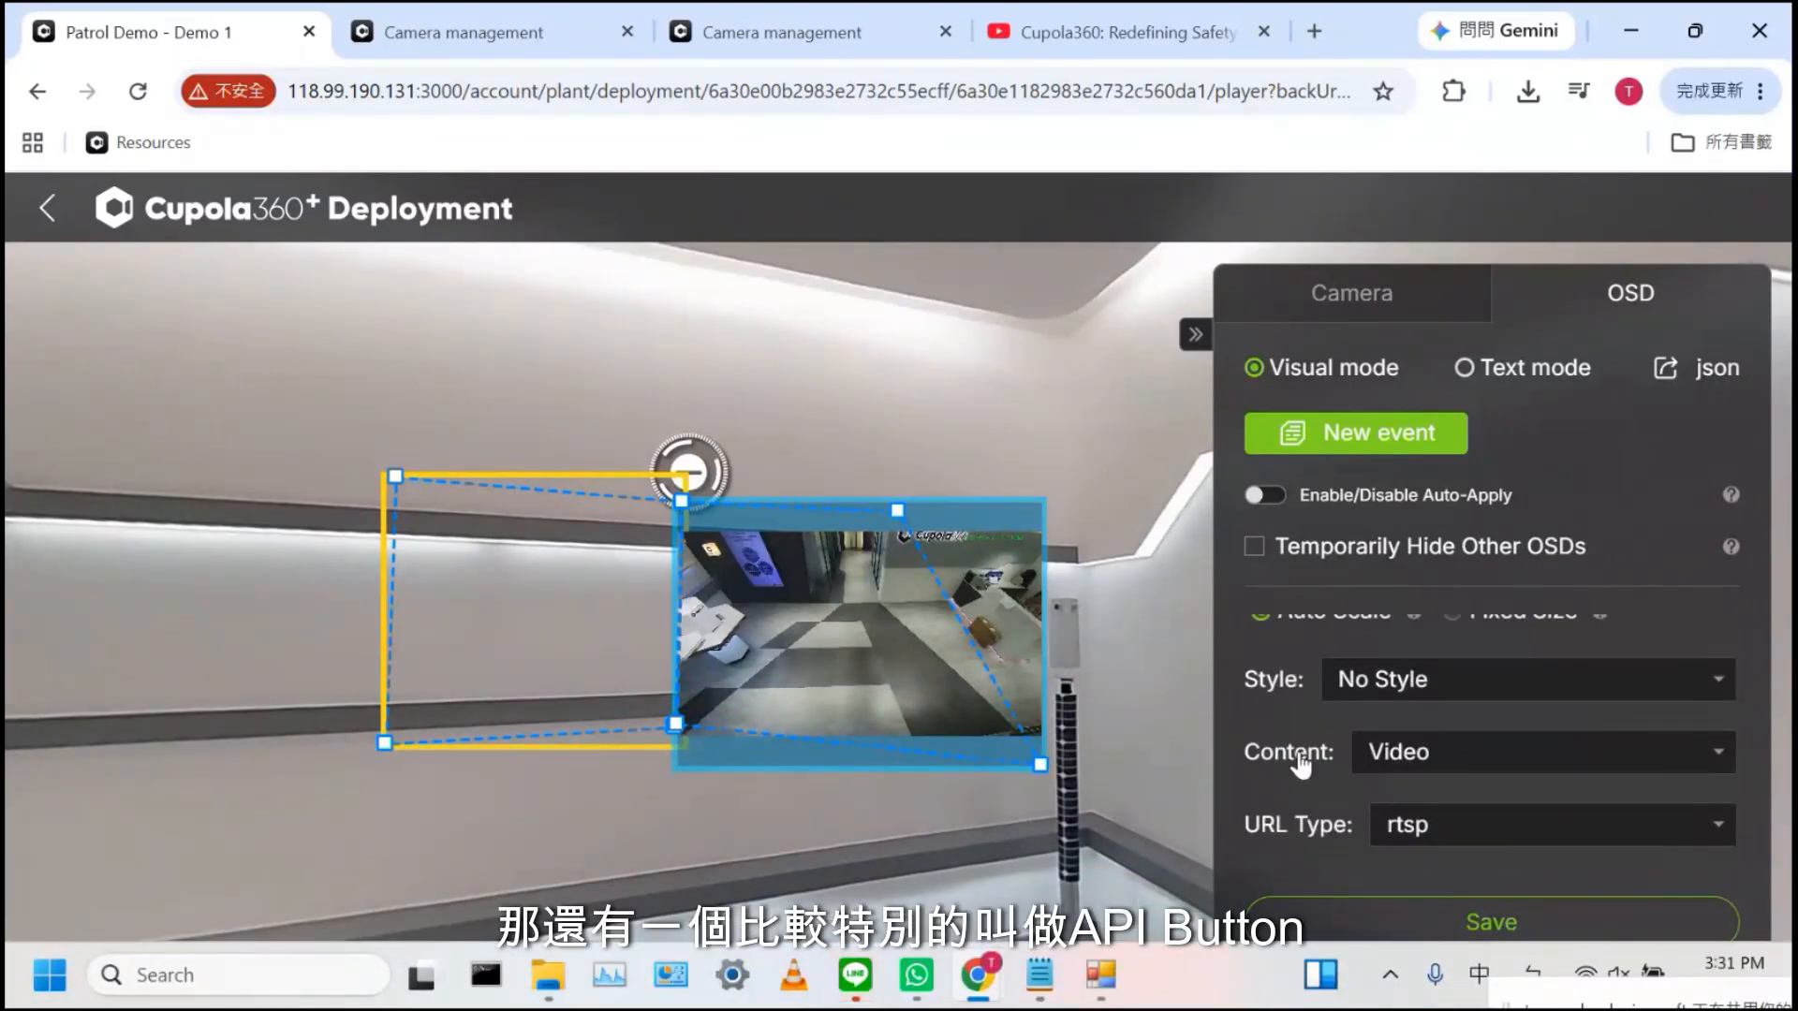
left_click(1477, 829)
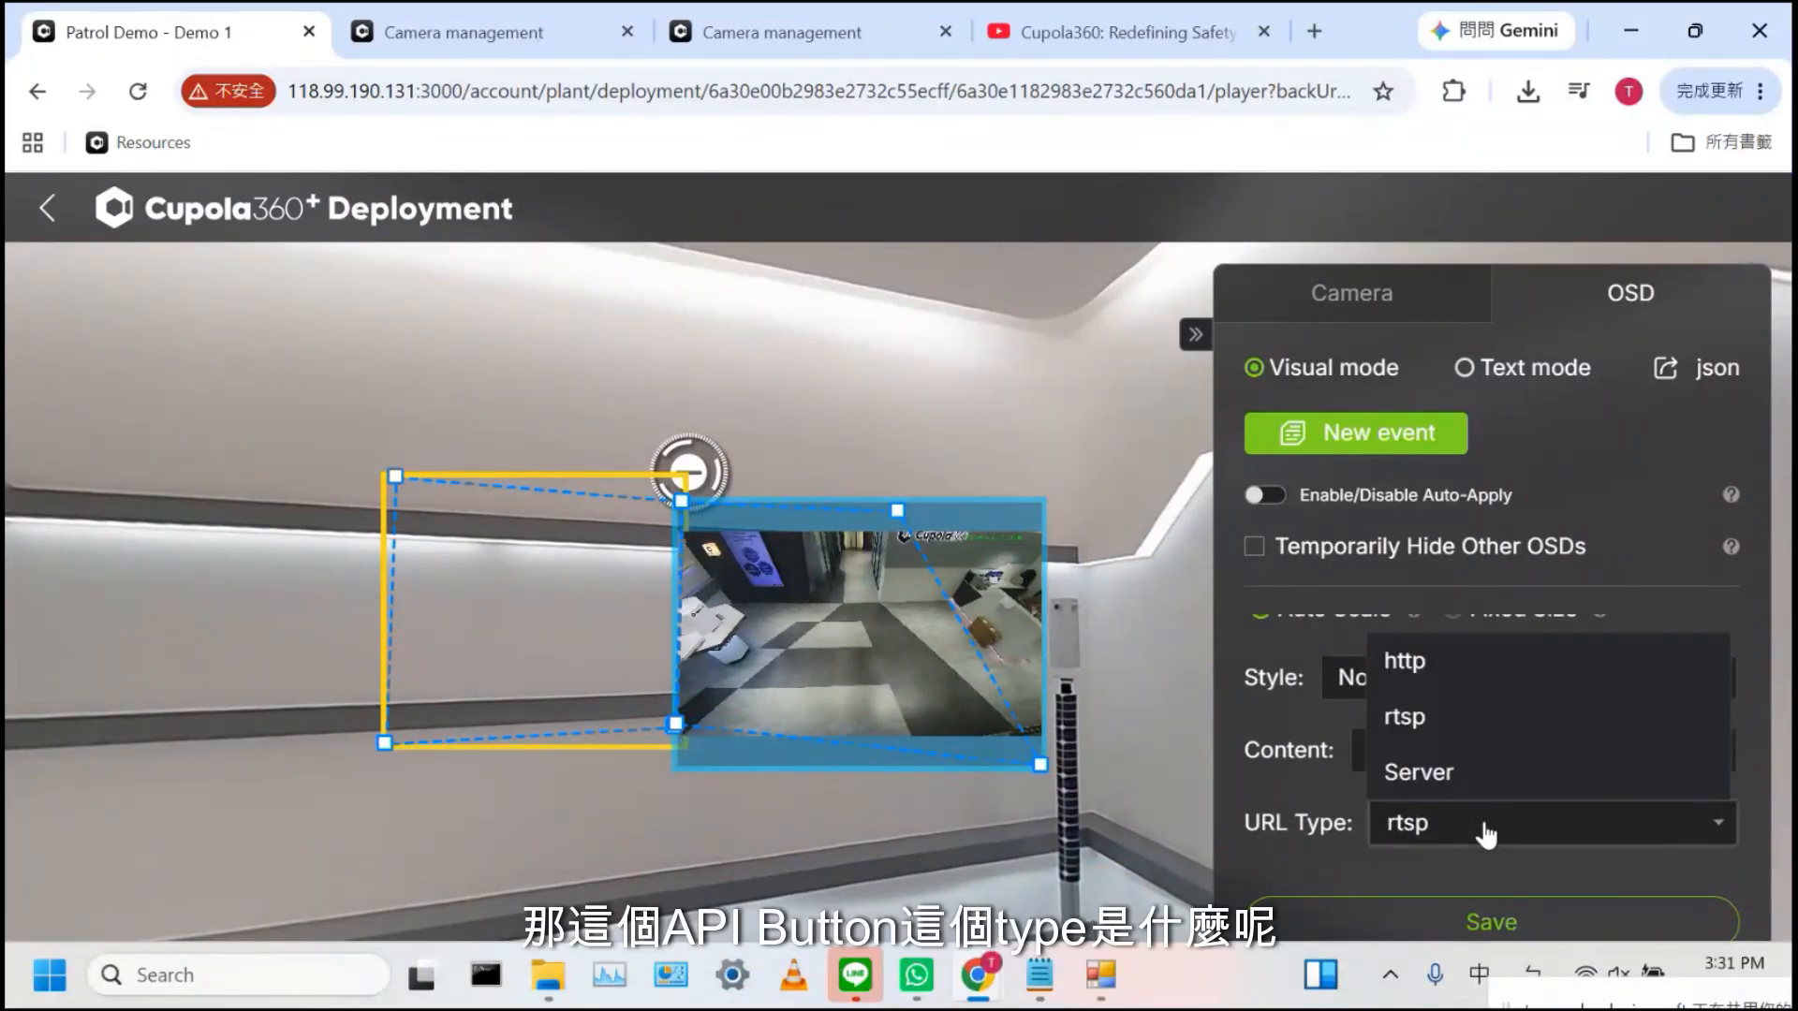
left_click(1478, 735)
left_click(1487, 752)
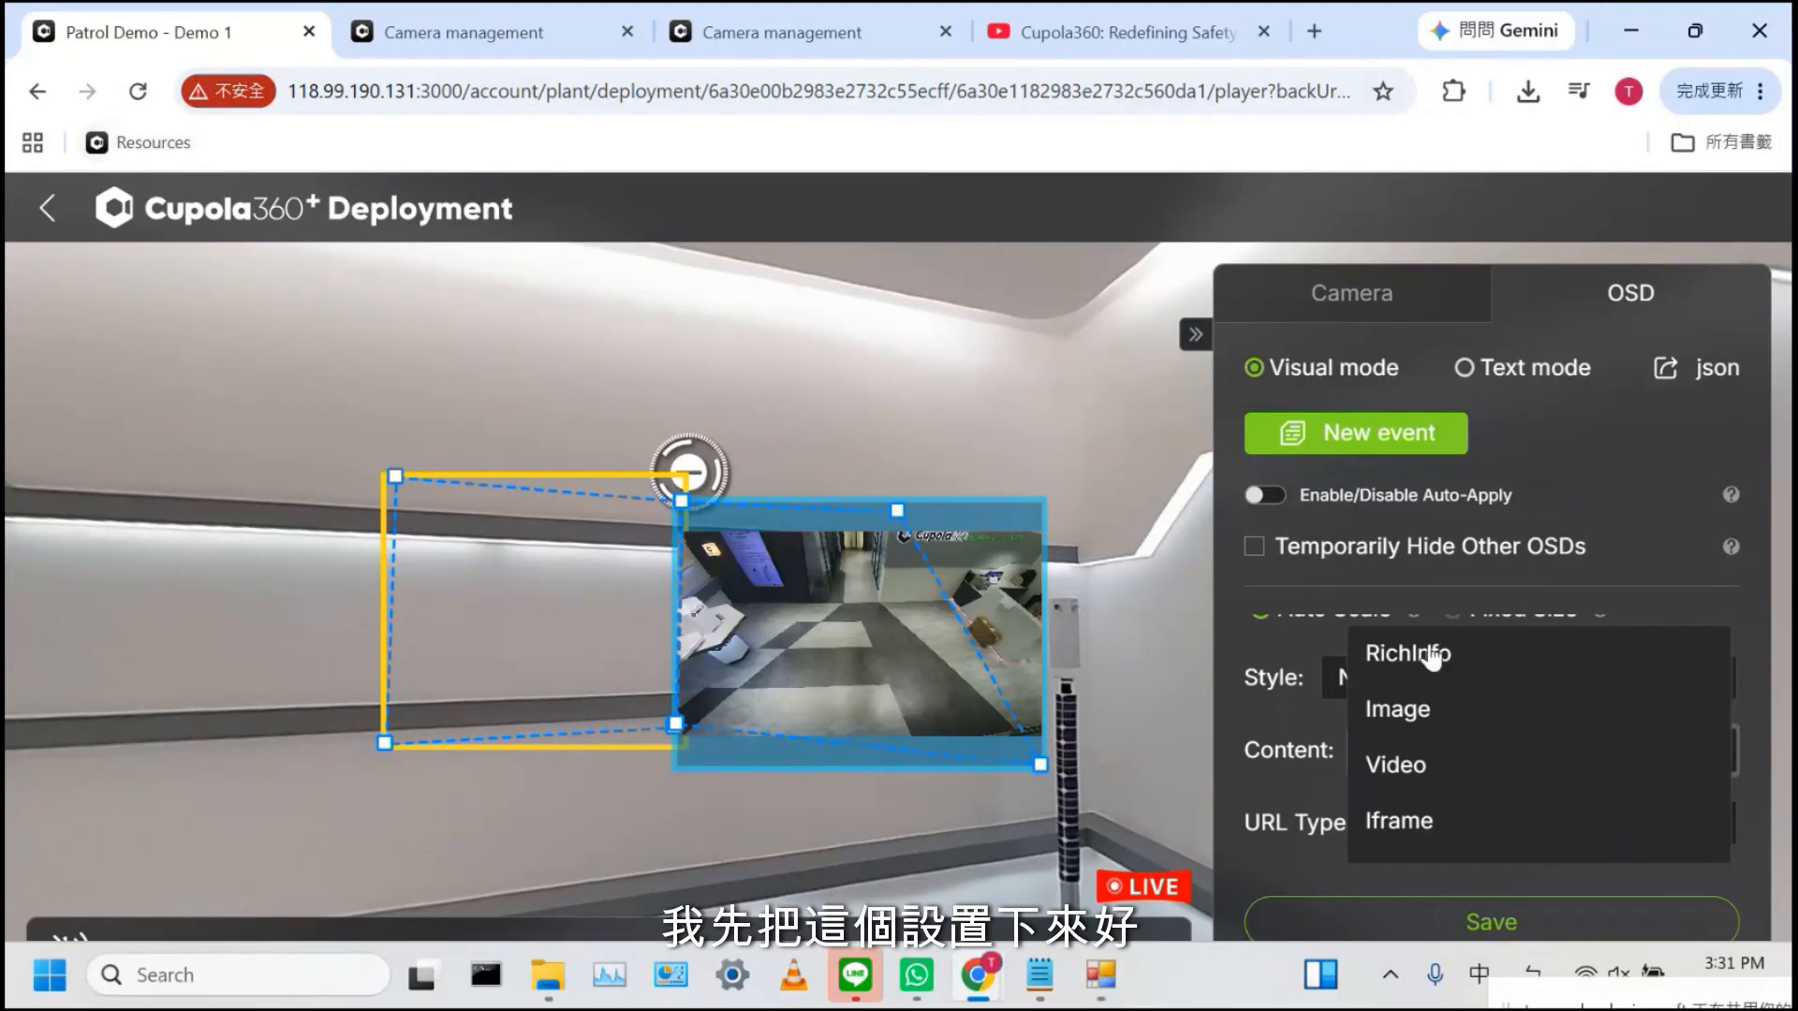
left_click(1330, 932)
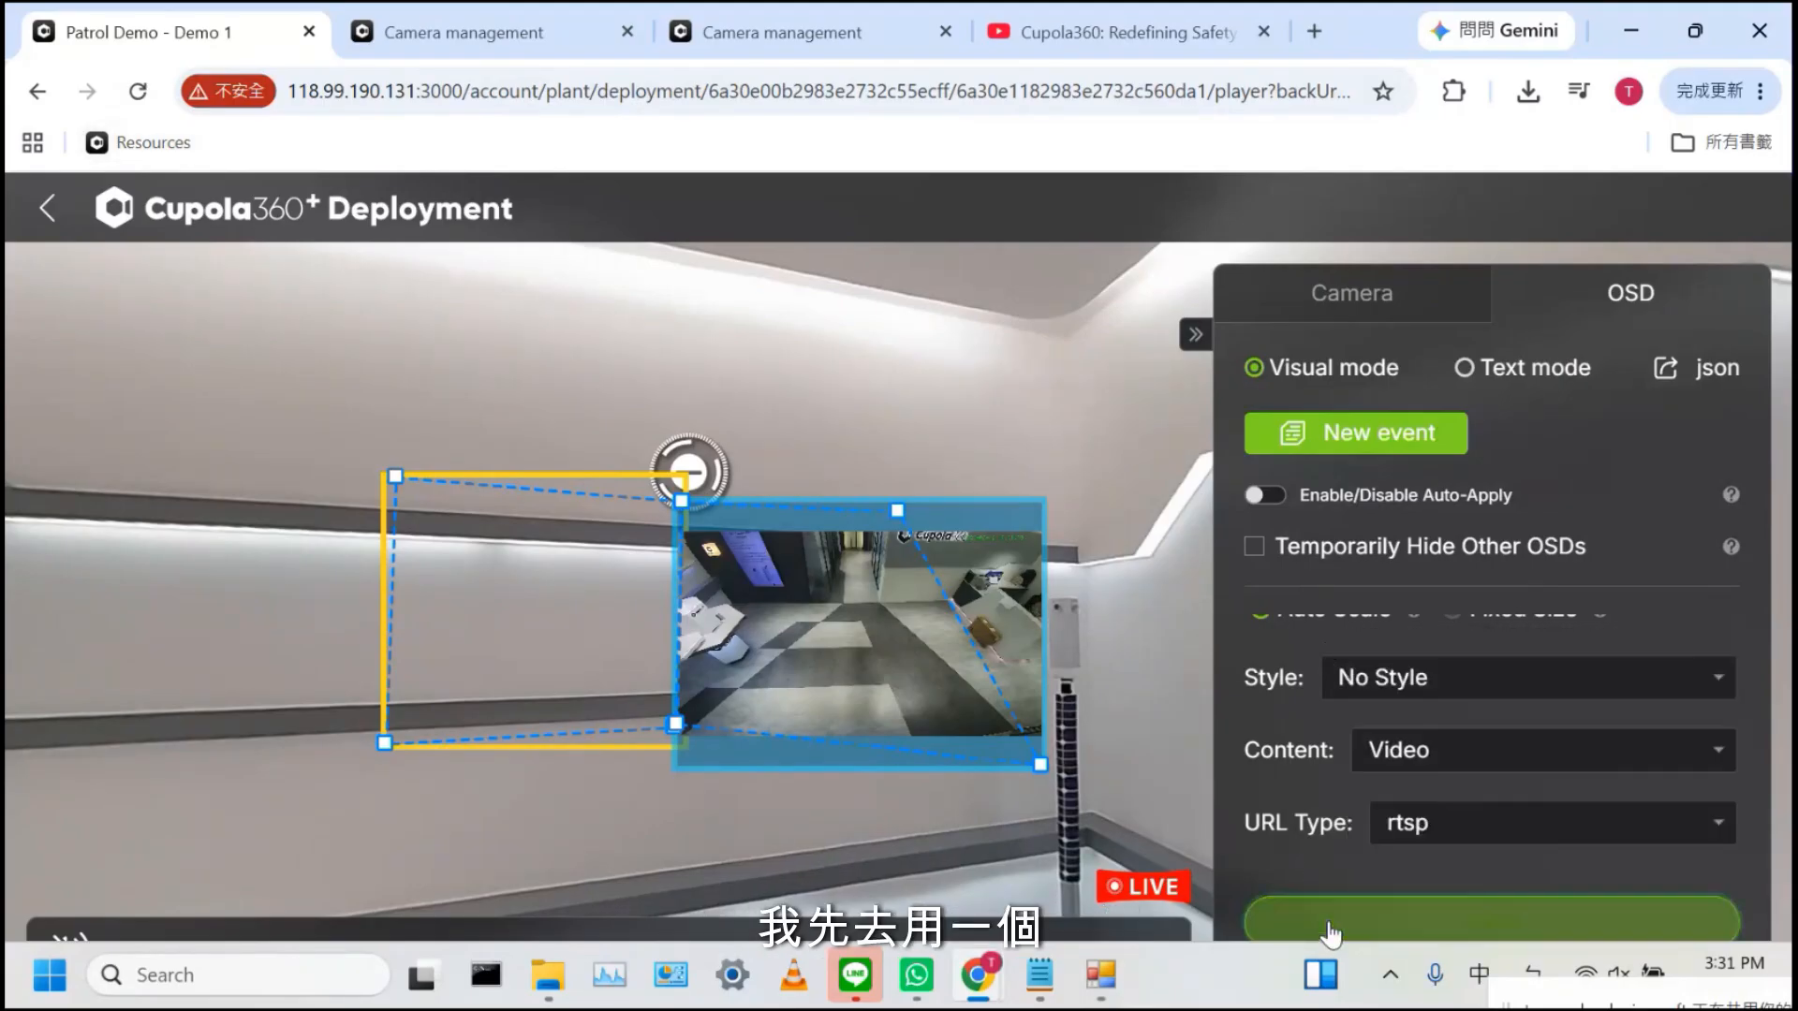
left_click(36, 225)
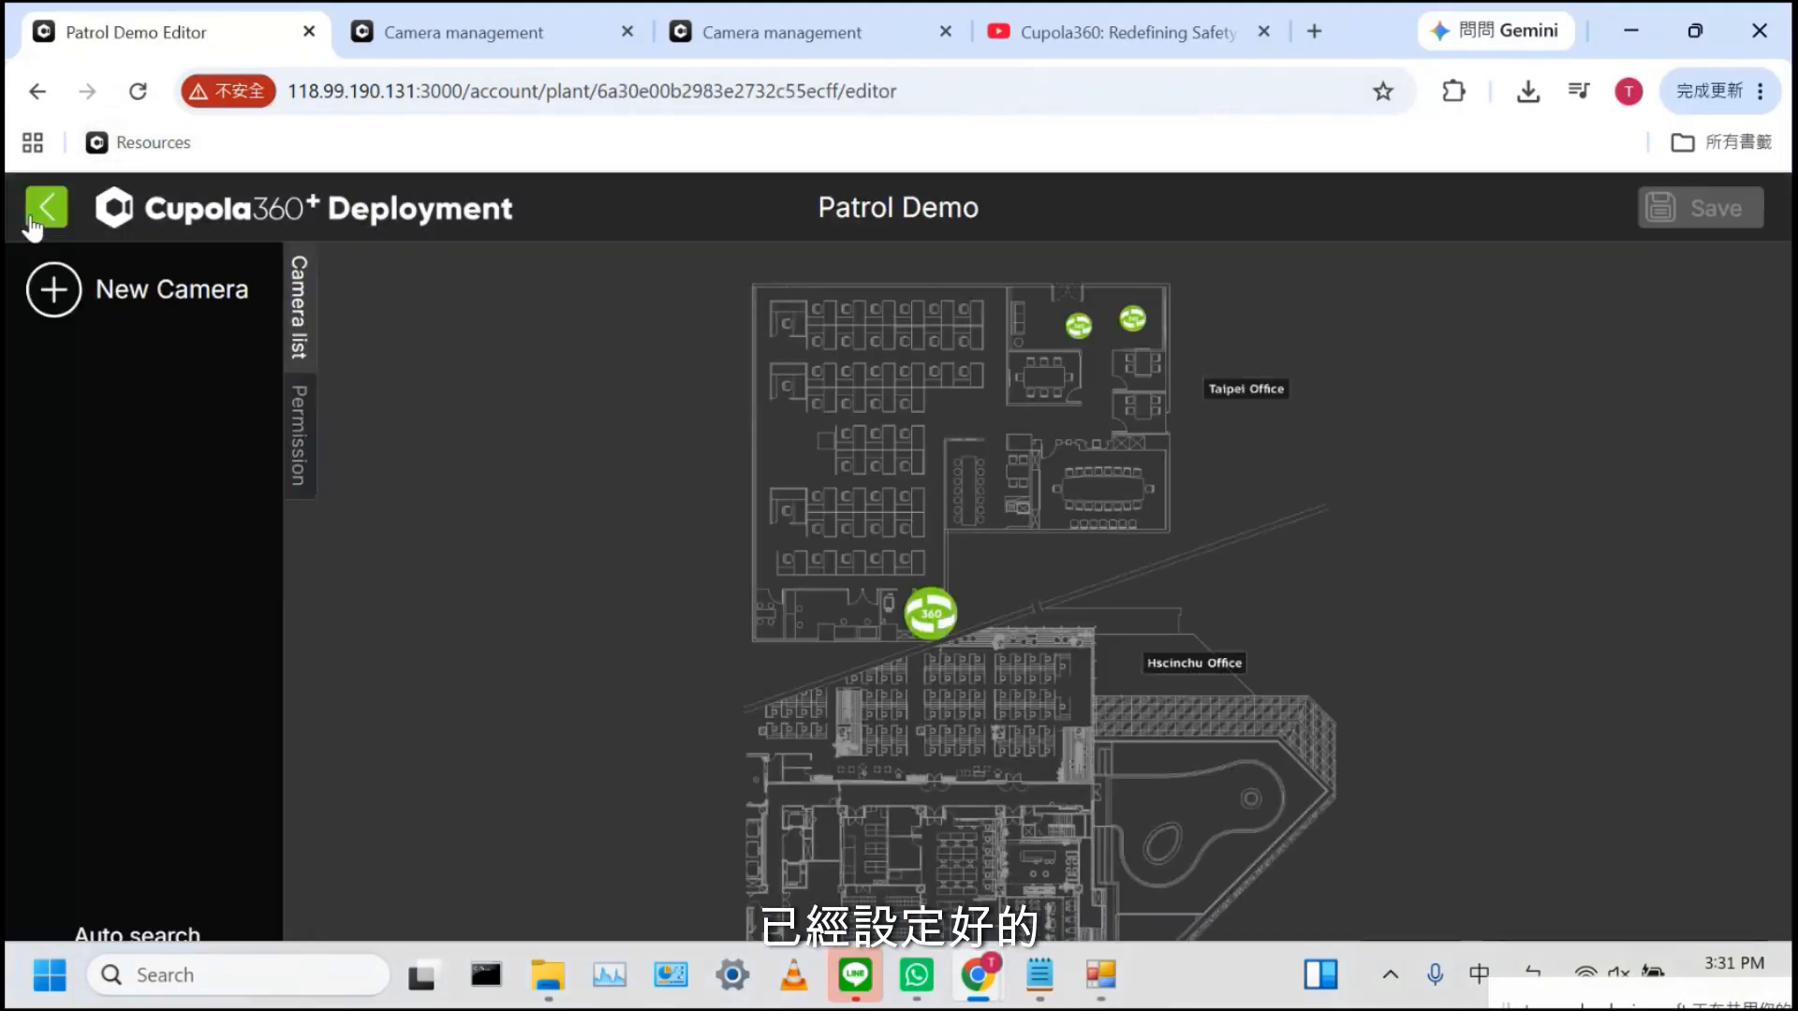
left_click(45, 207)
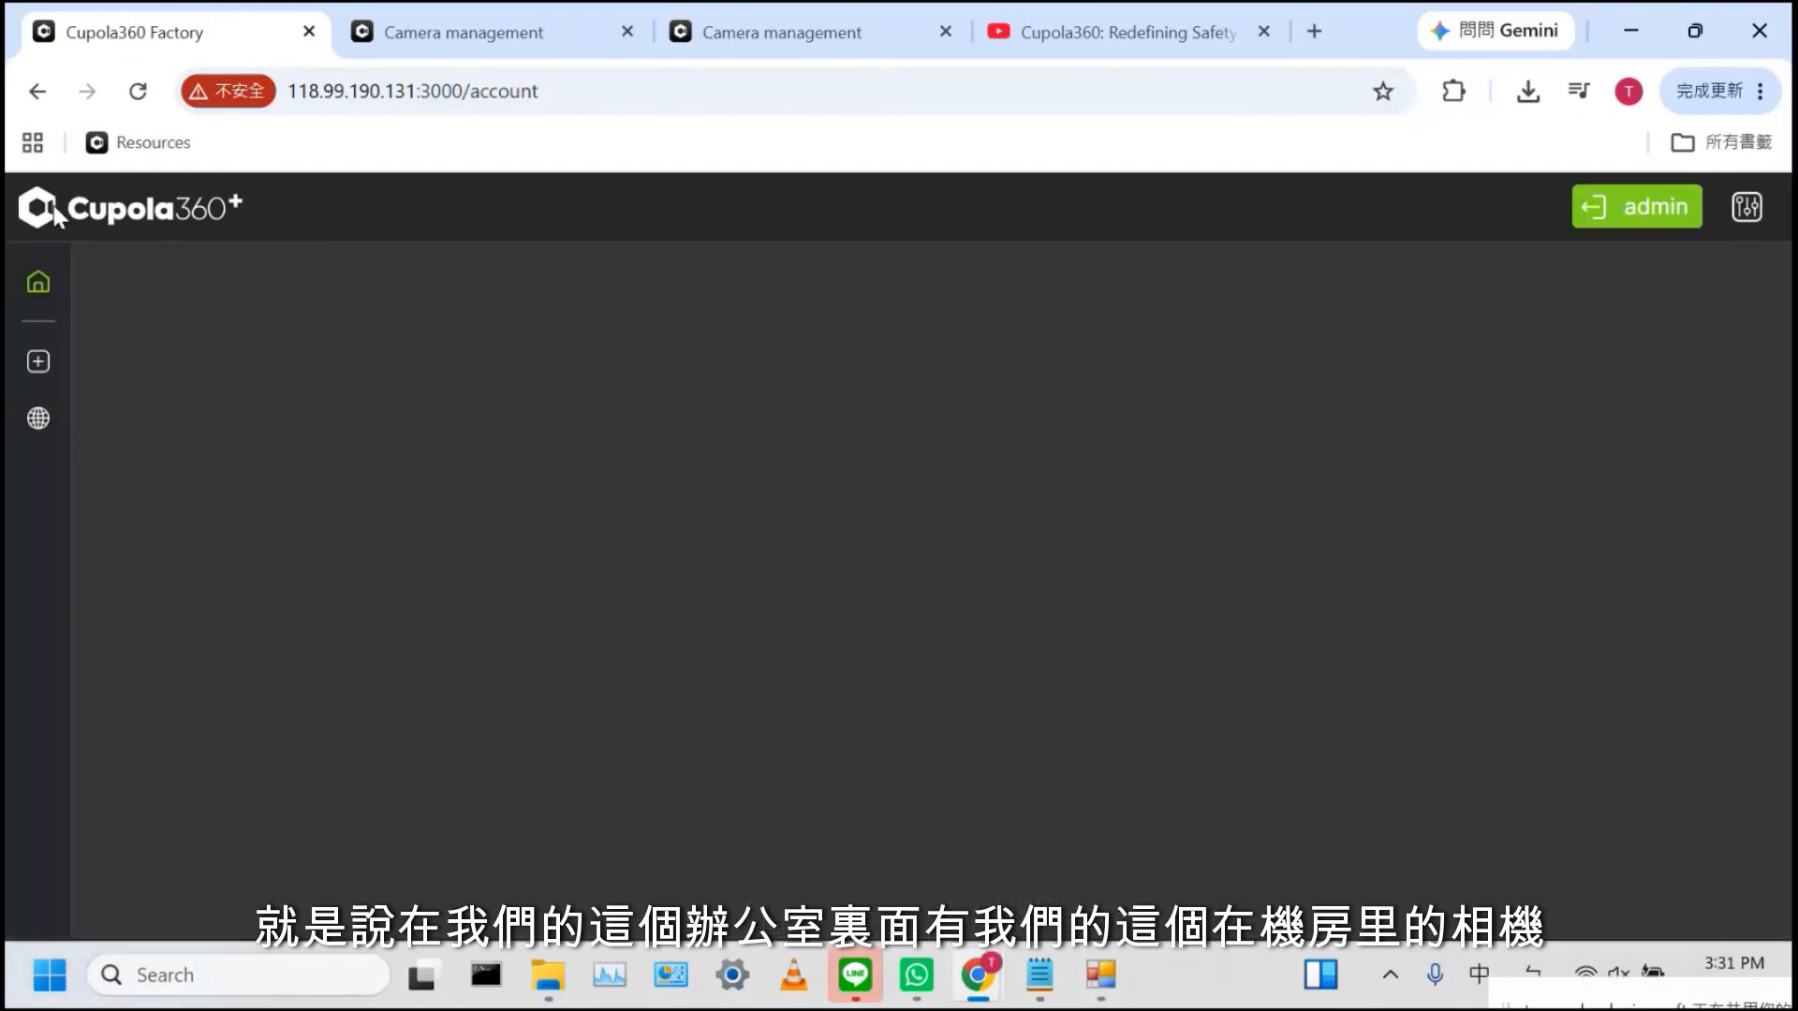
View the 118_IOT-light camera from the ASPEED_OFFICE patrol plan and check its icon and pan settings
mouse_move(716, 527)
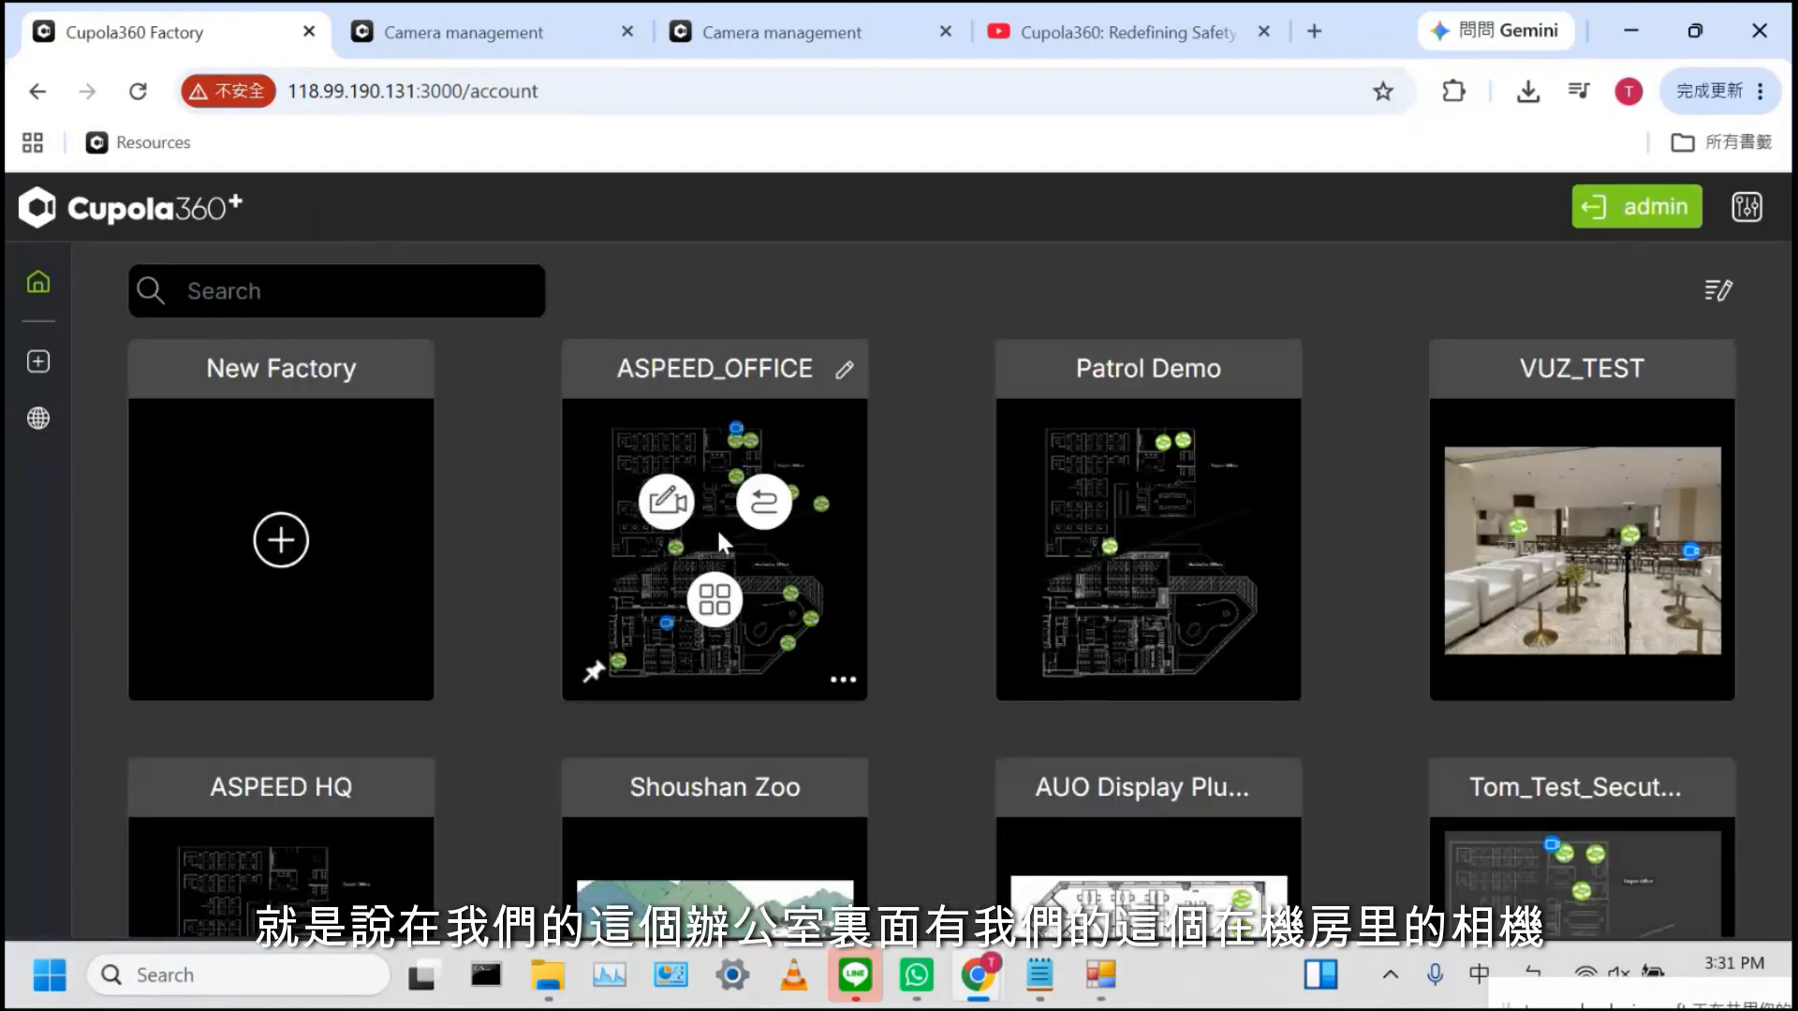
left_click(766, 505)
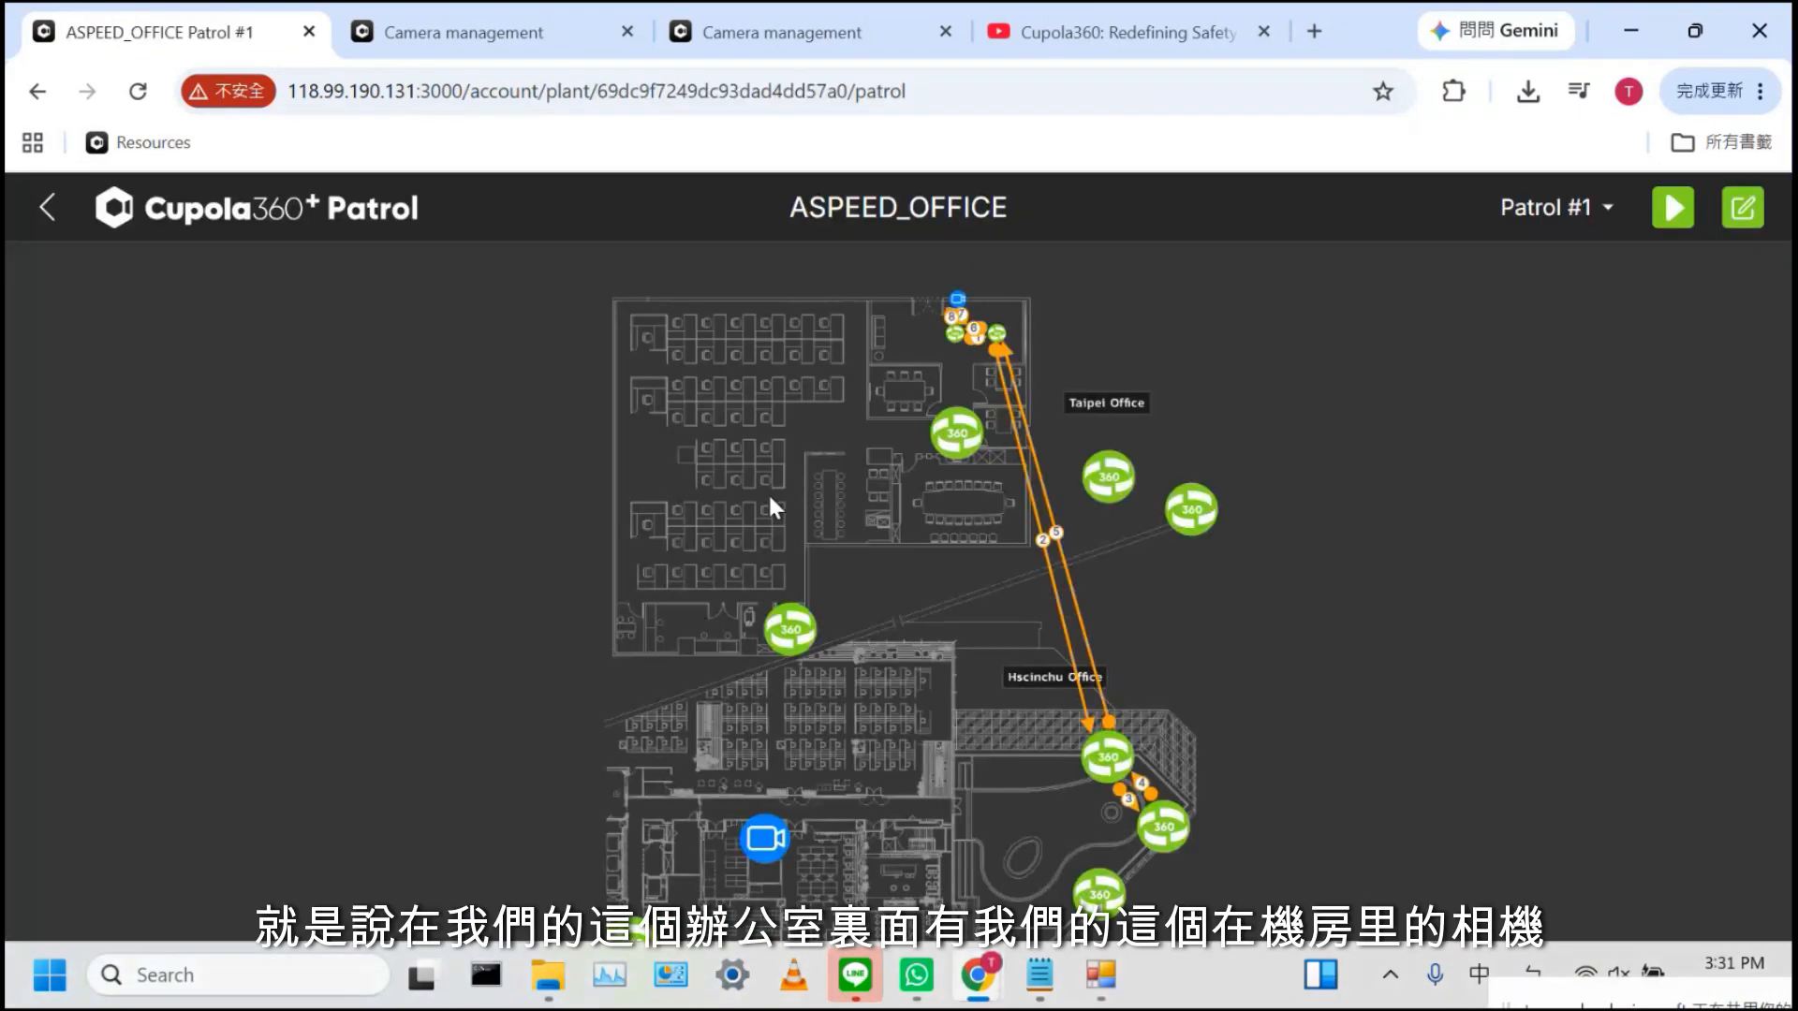
left_click(801, 622)
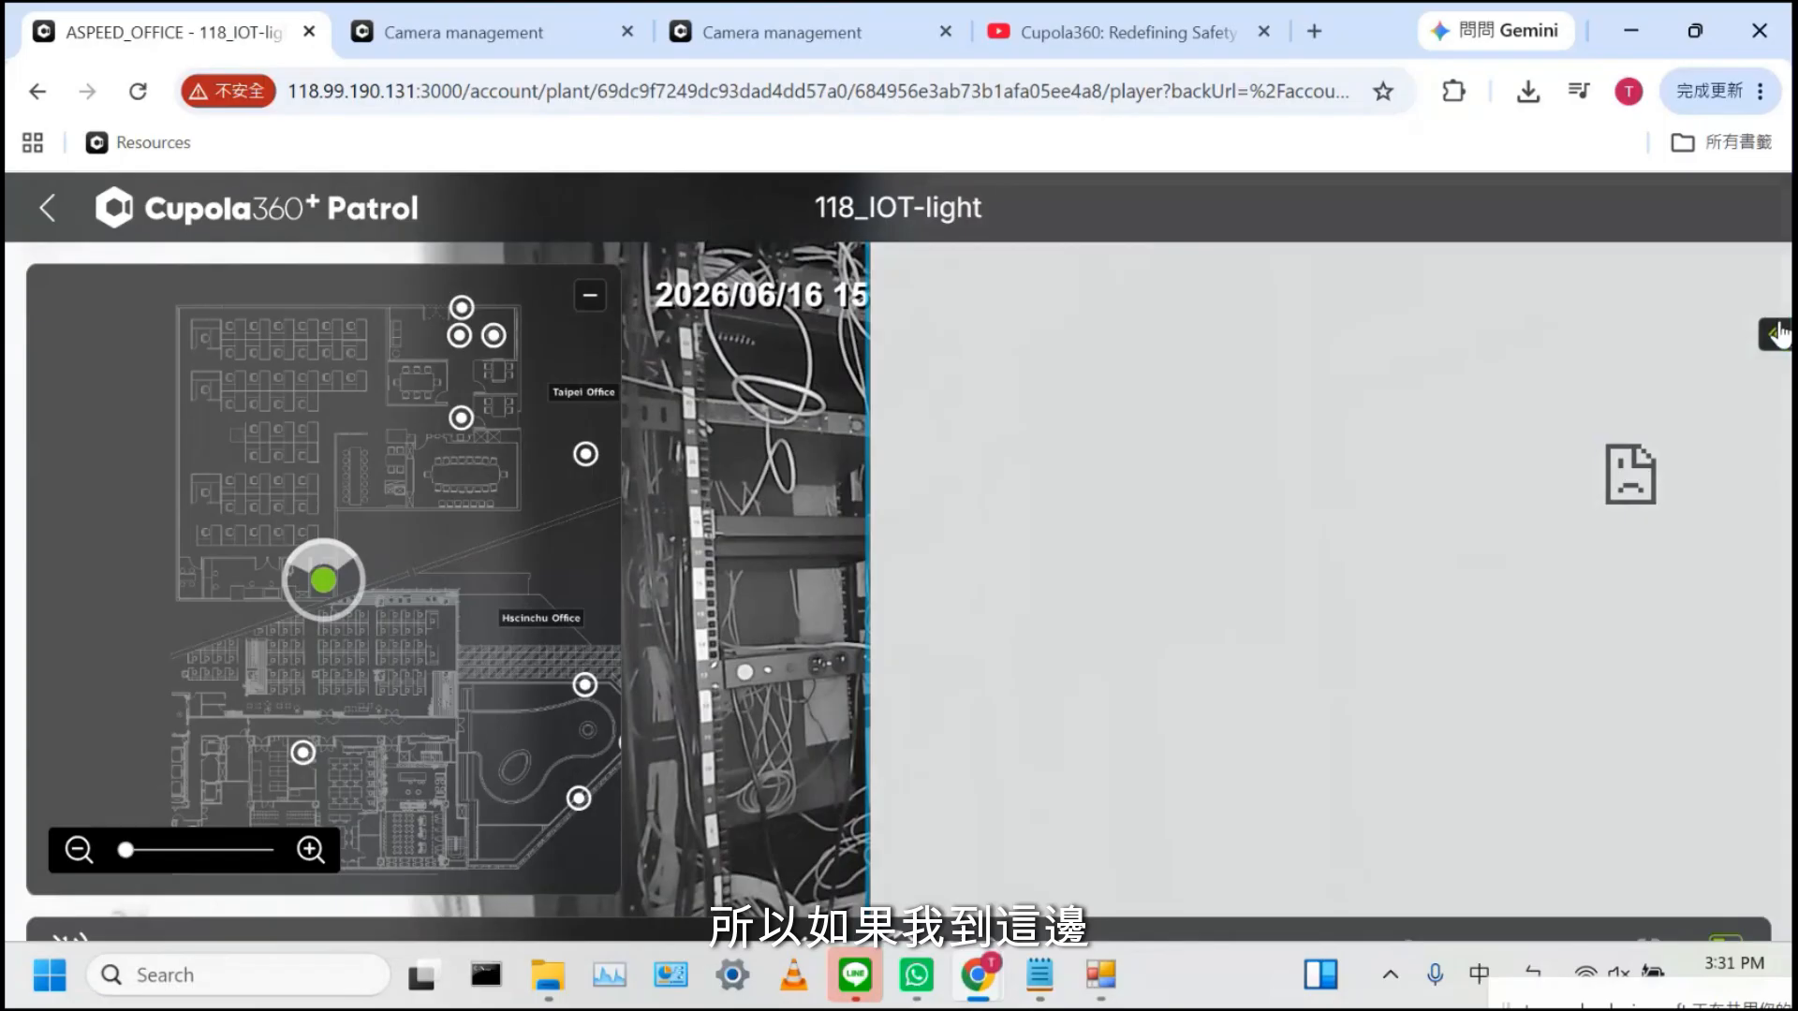
left_click(1774, 334)
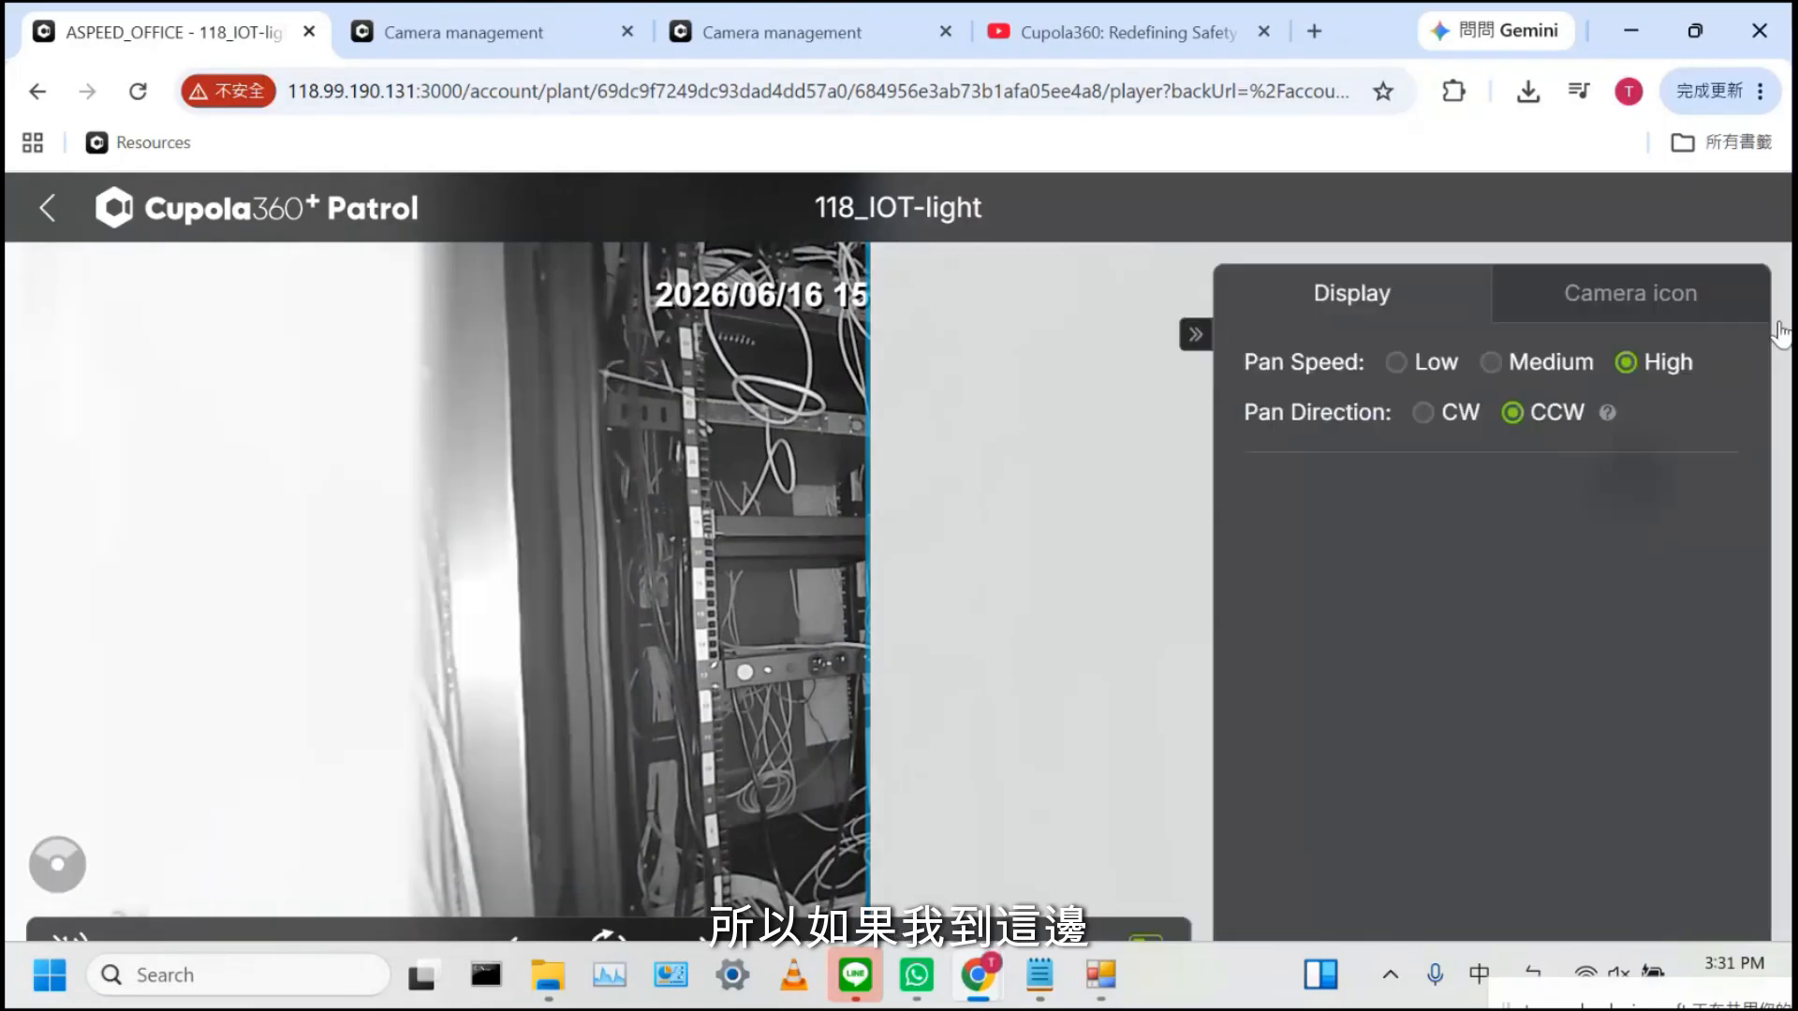
left_click(1695, 294)
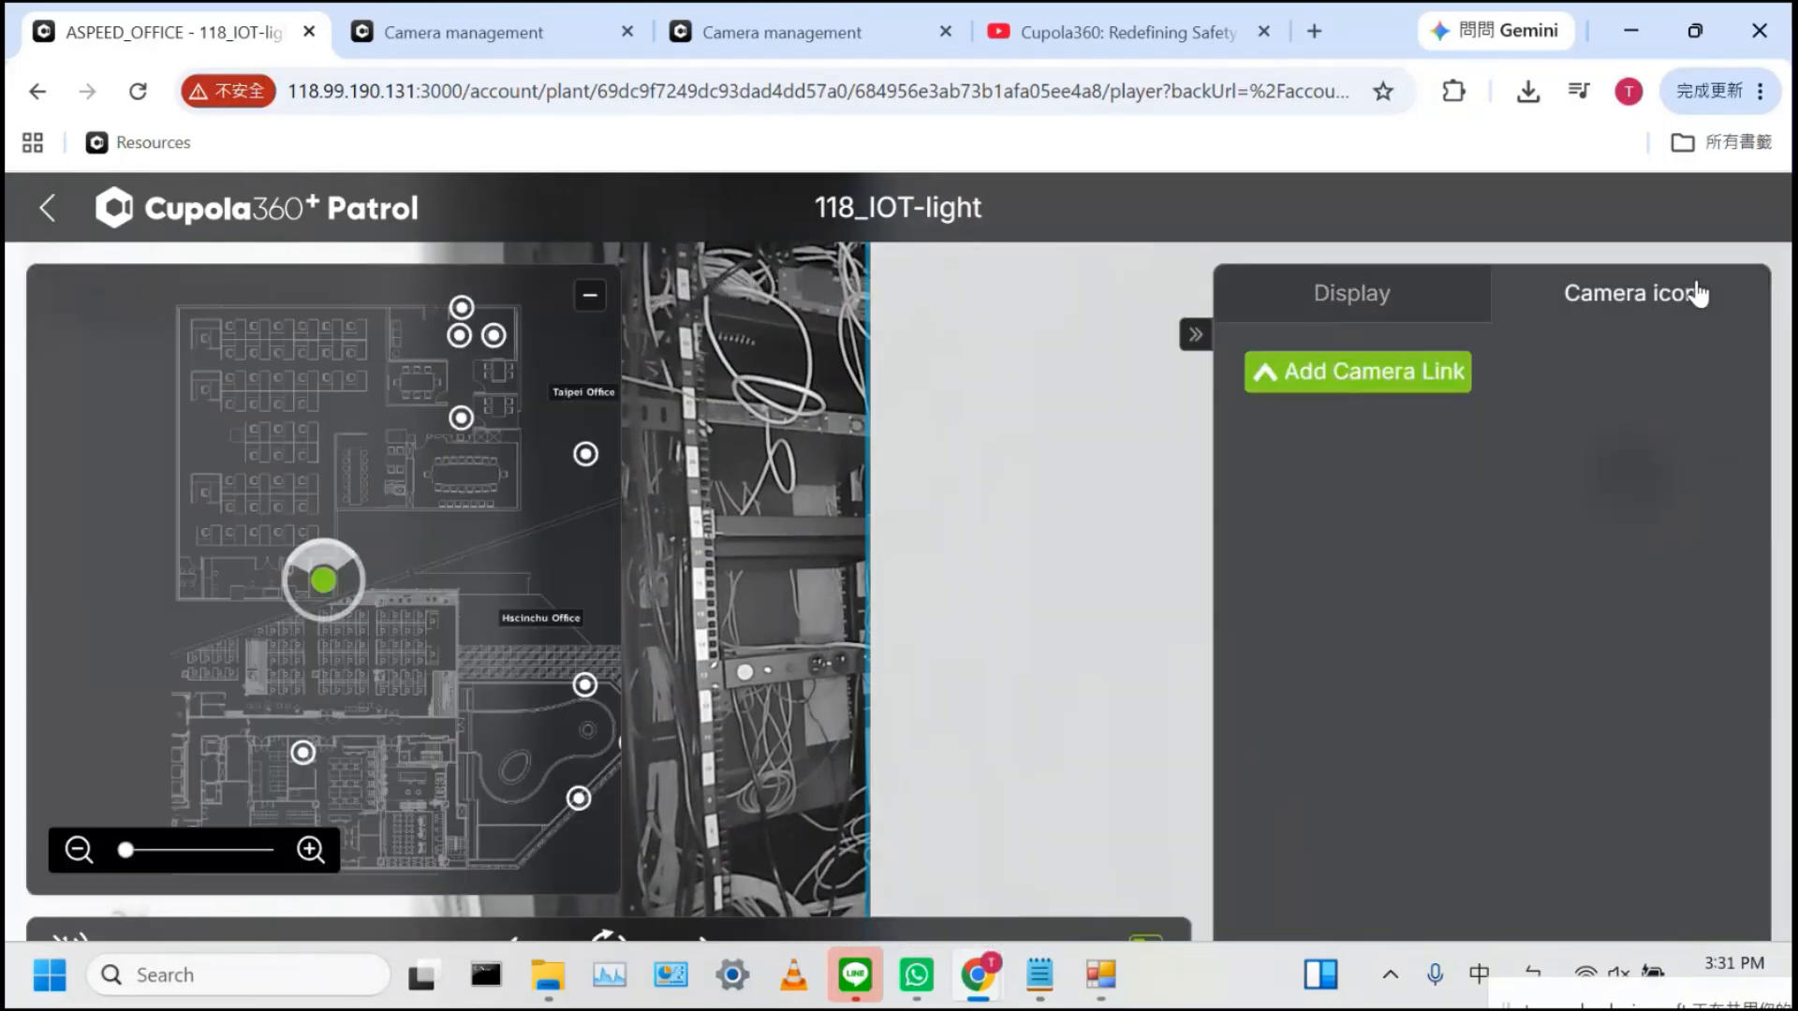
left_click(1445, 306)
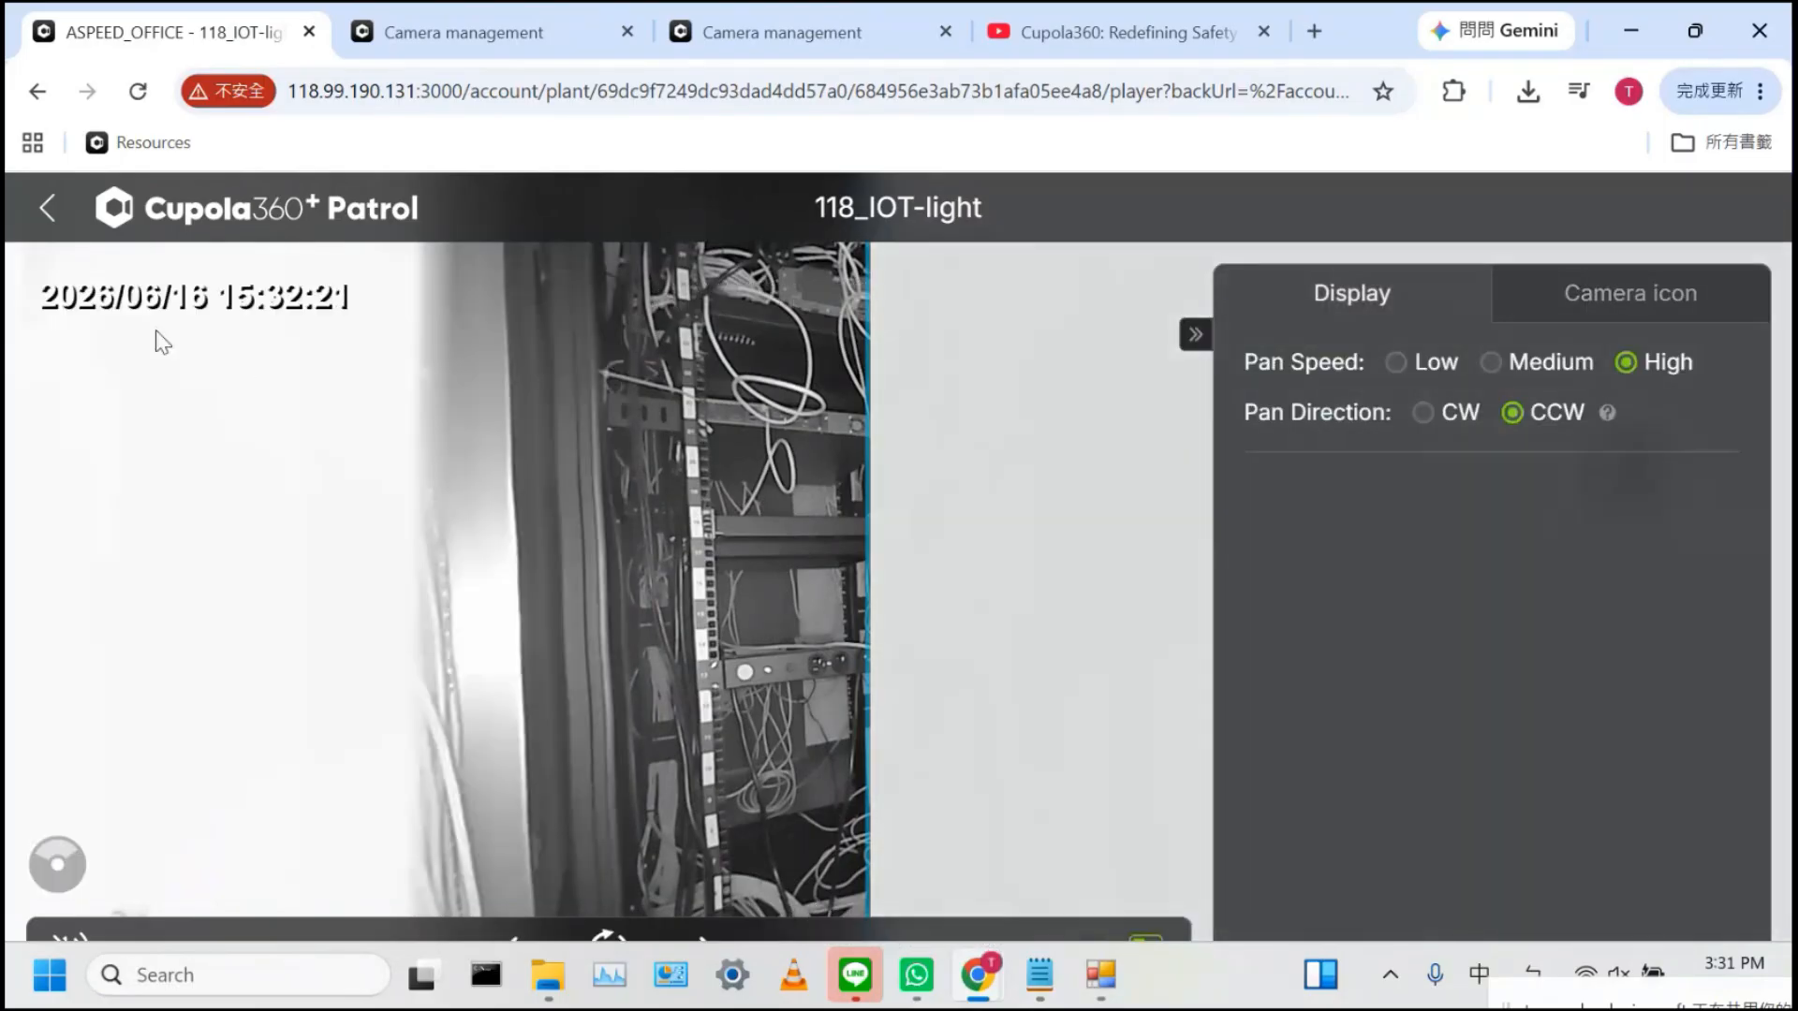
Open the ASPEED_OFFICE floor plan for editing and launch the 118_IOT-light camera's player
left_click(48, 208)
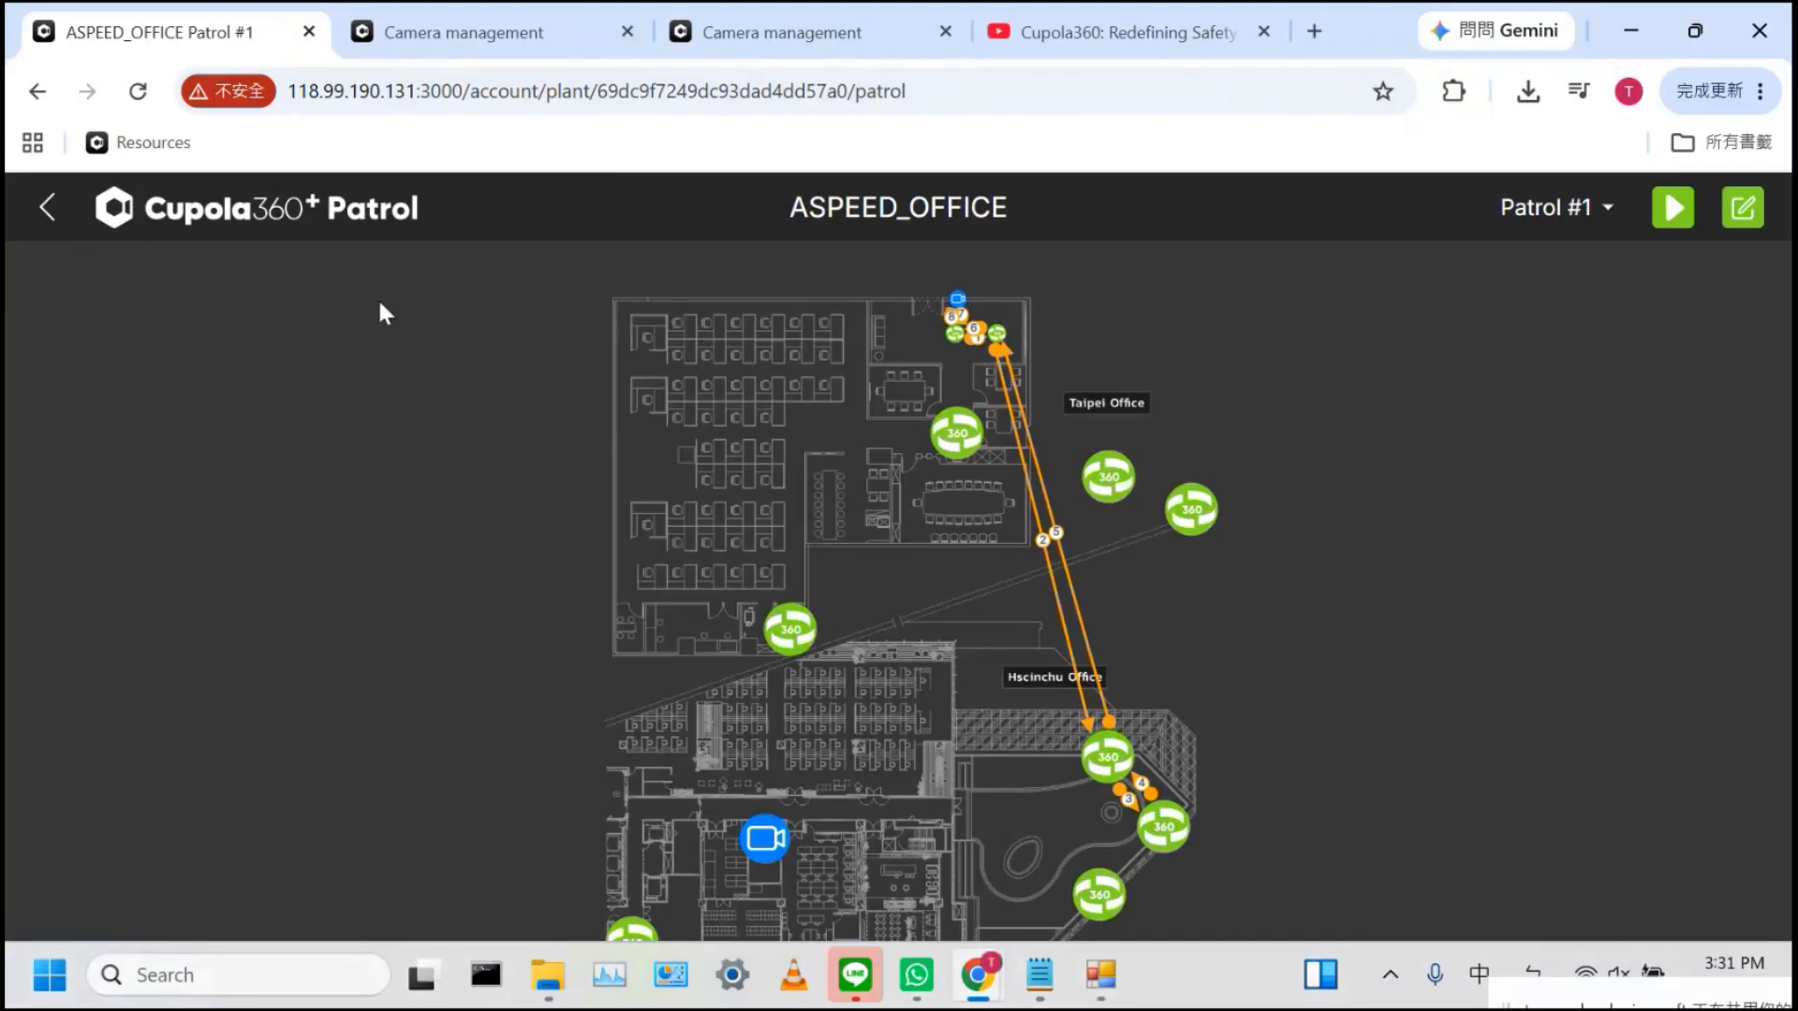
left_click(47, 208)
mouse_move(753, 554)
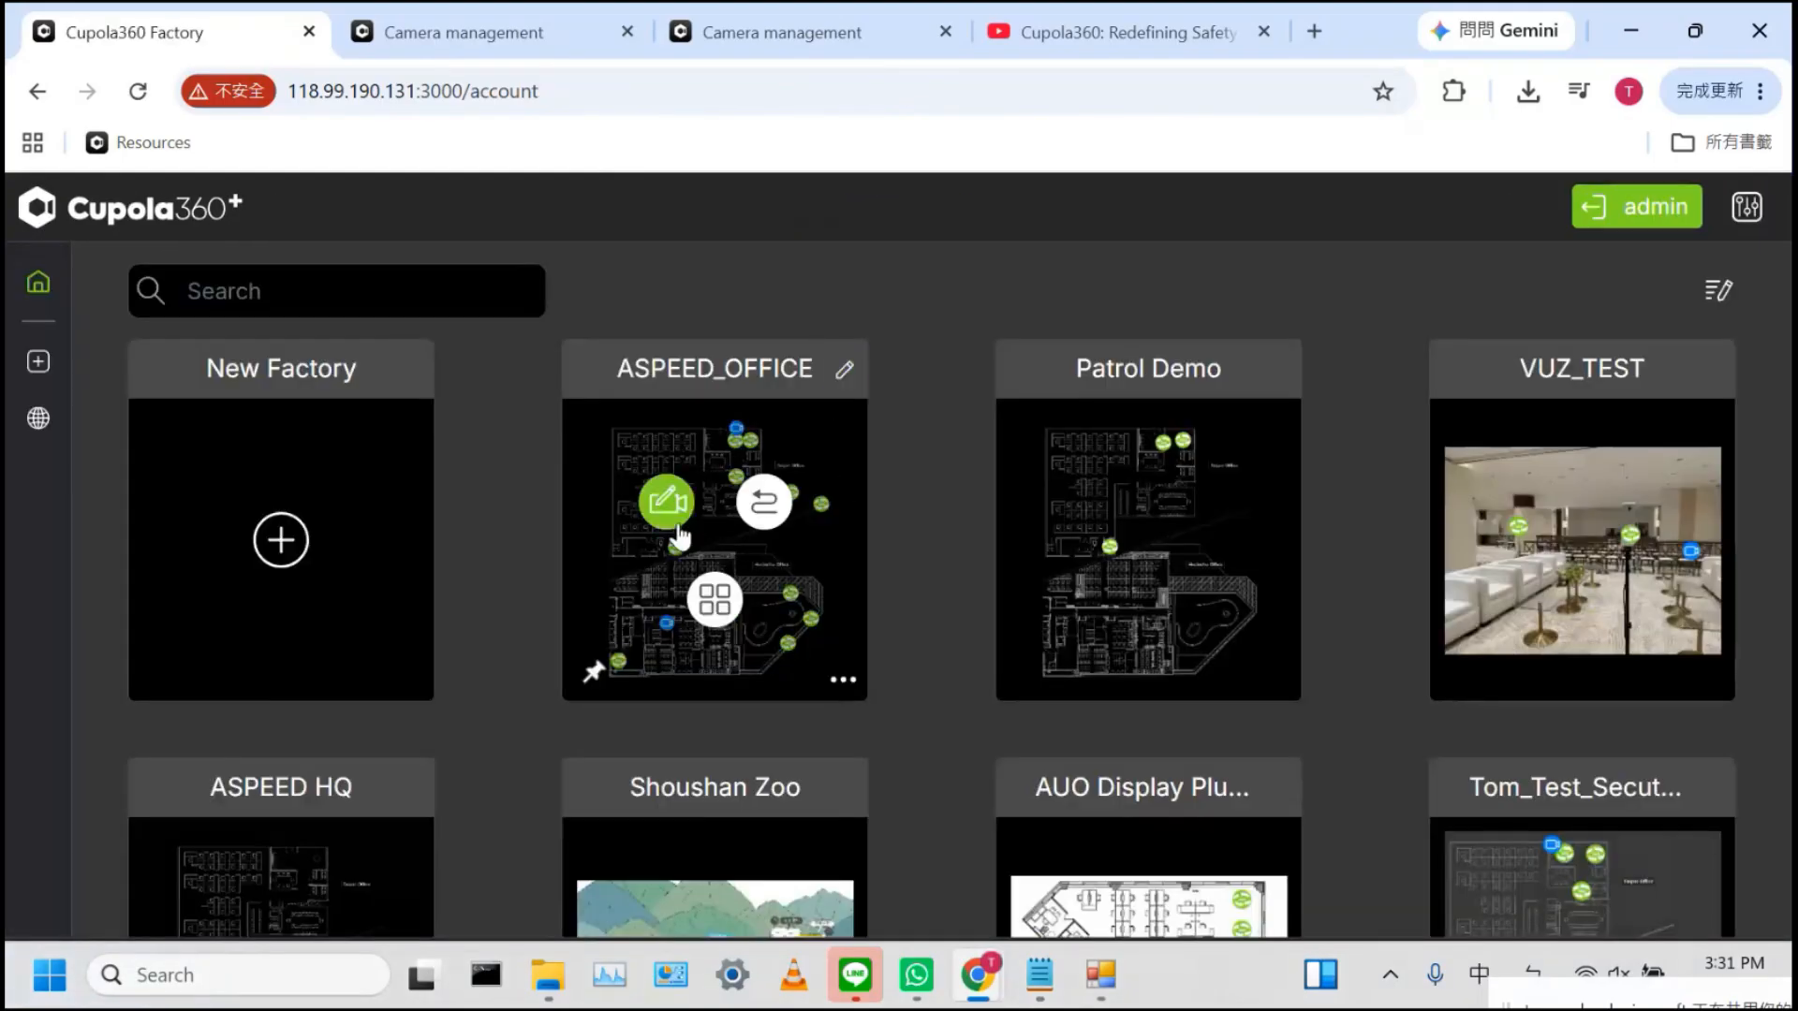
left_click(667, 502)
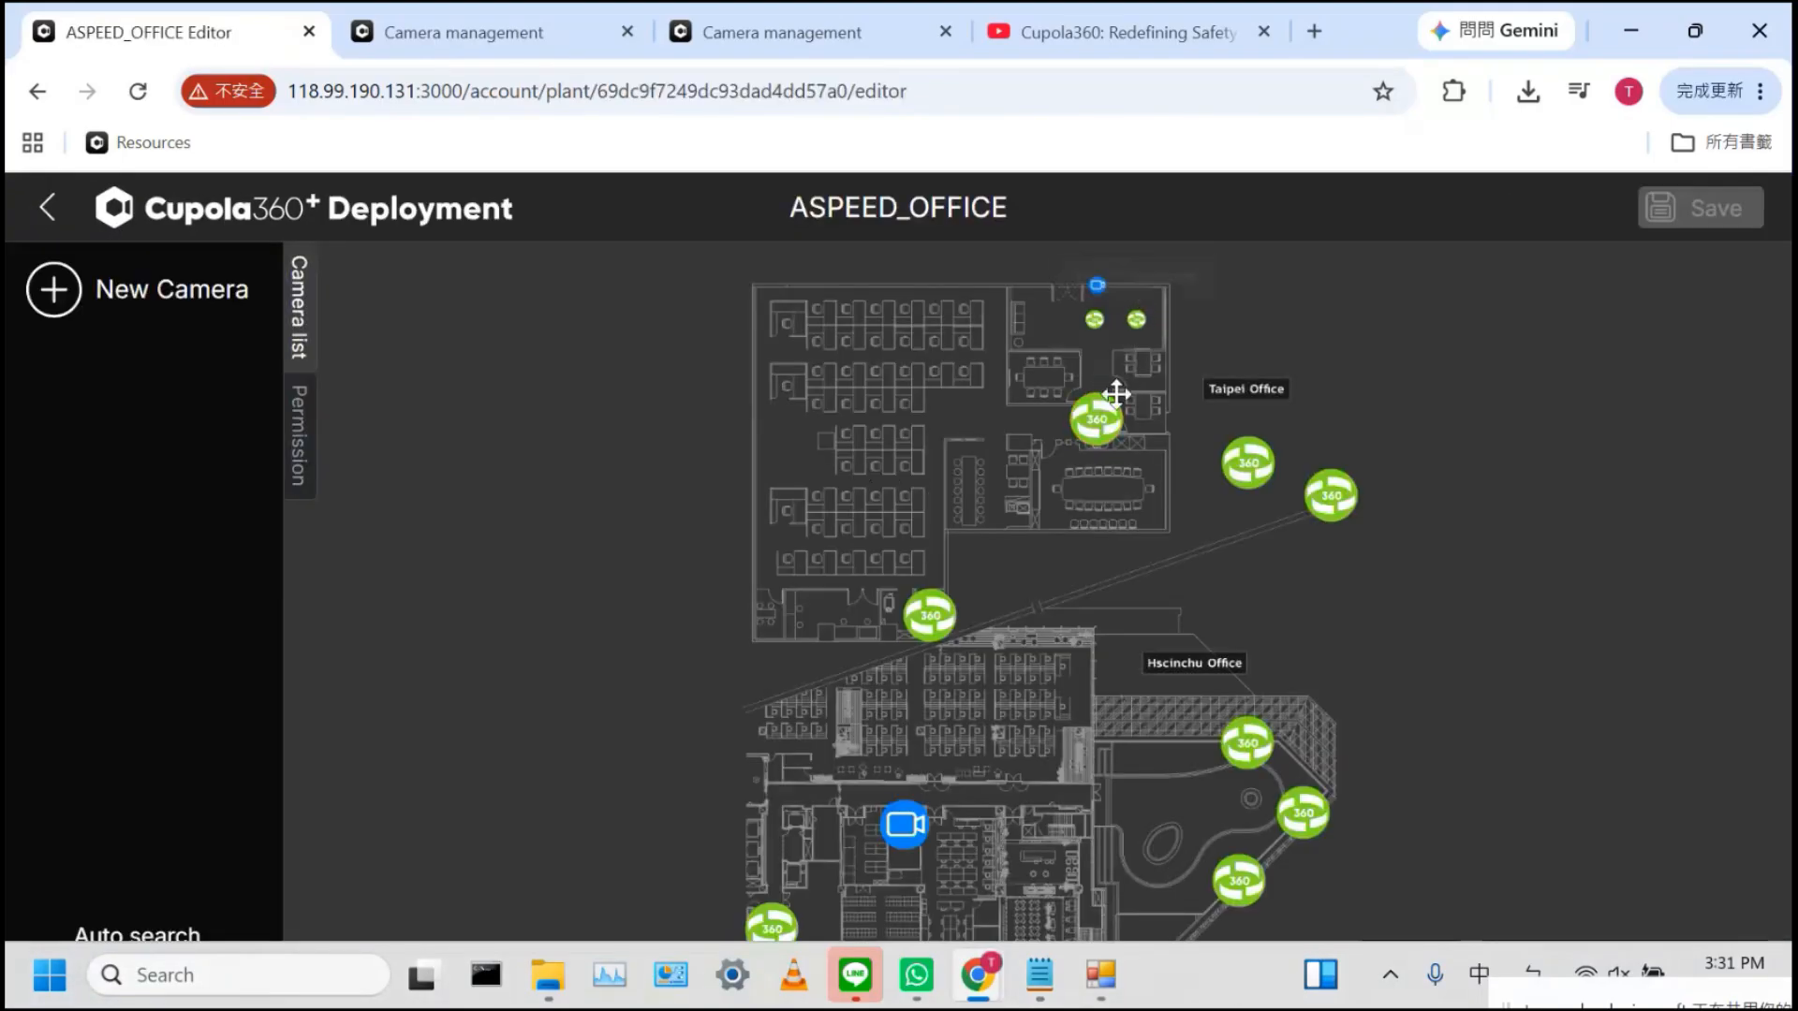
double_click(925, 618)
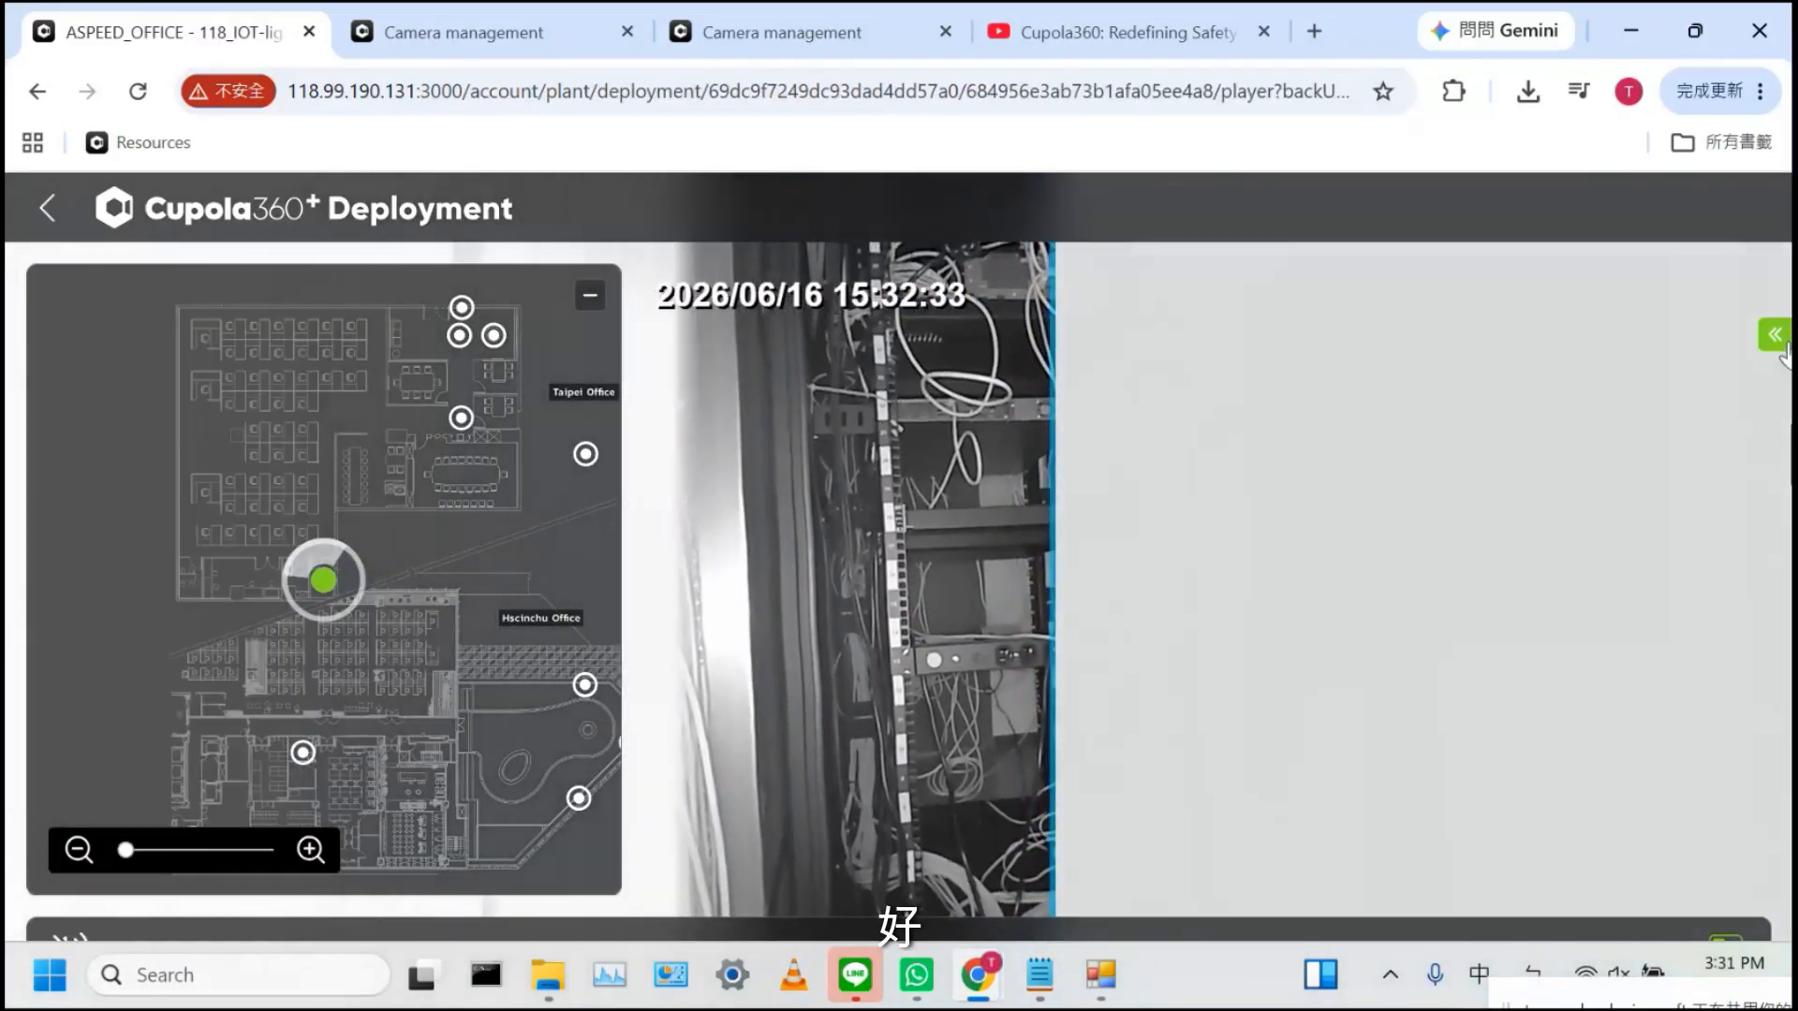
Hide the first Sphere overlay in the OSD settings and turn the view to the ON/OFF switches
left_click(1774, 336)
left_click(1700, 307)
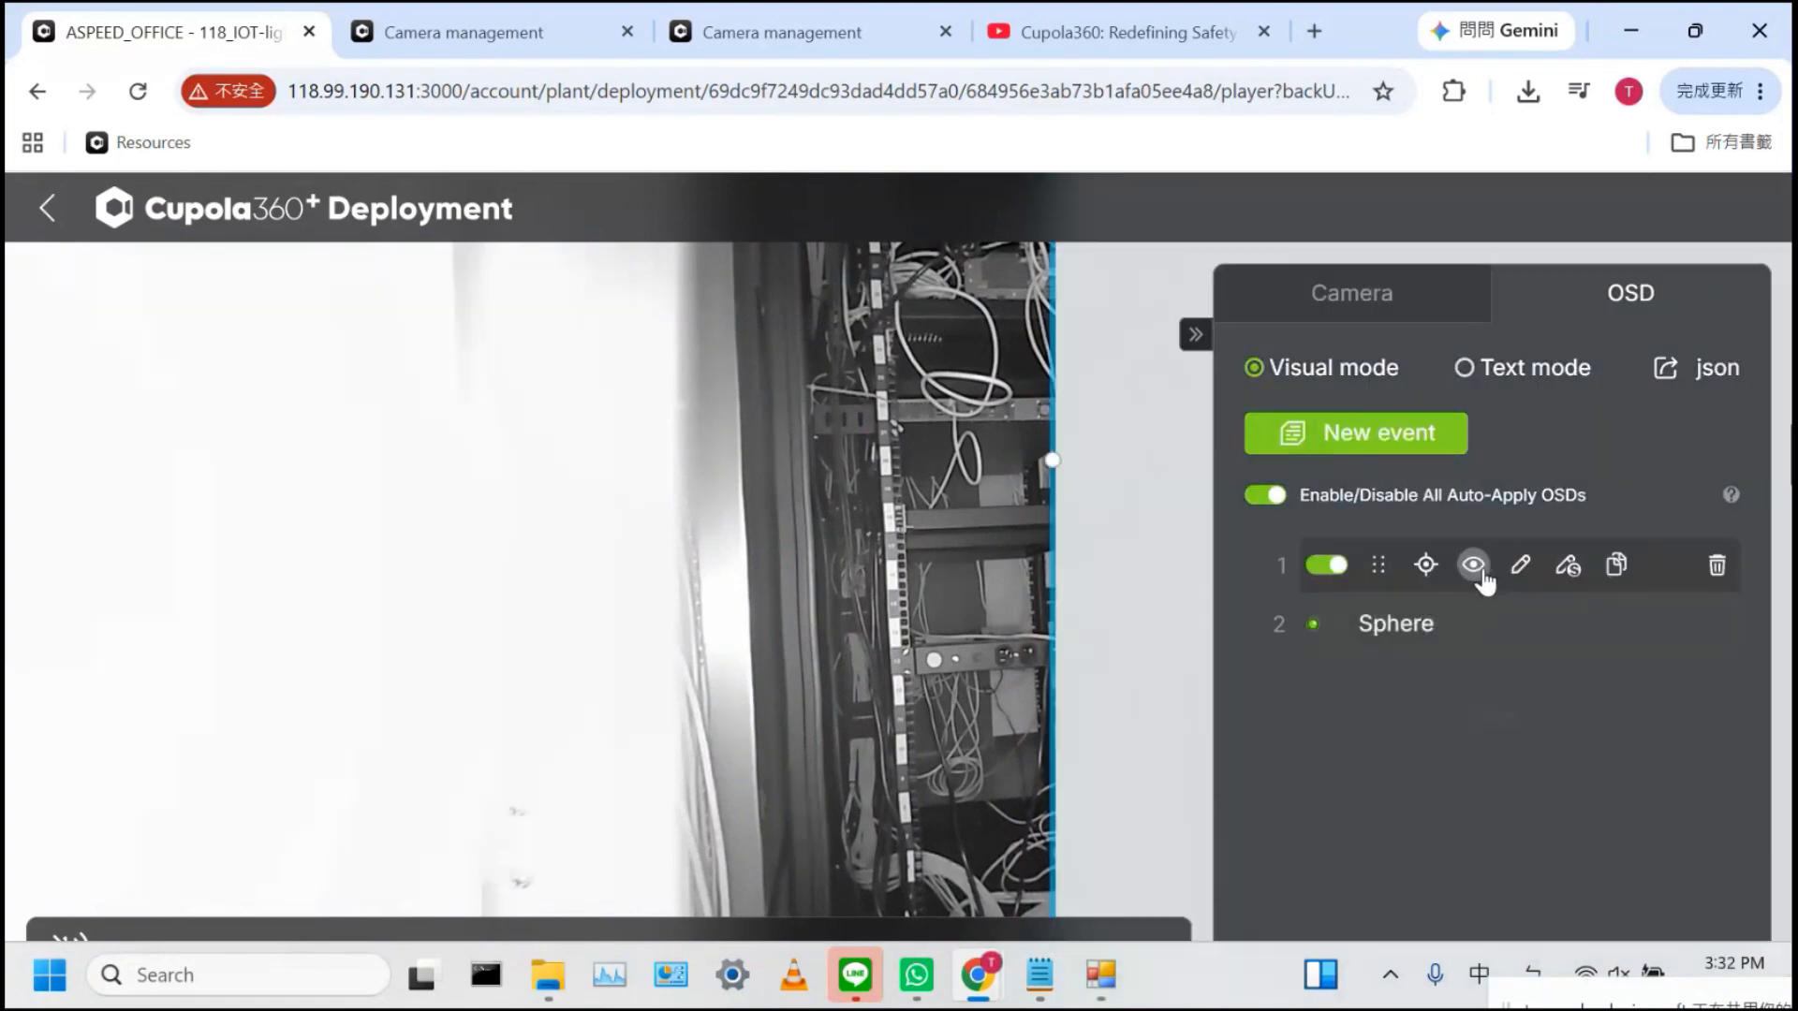
left_click(1474, 566)
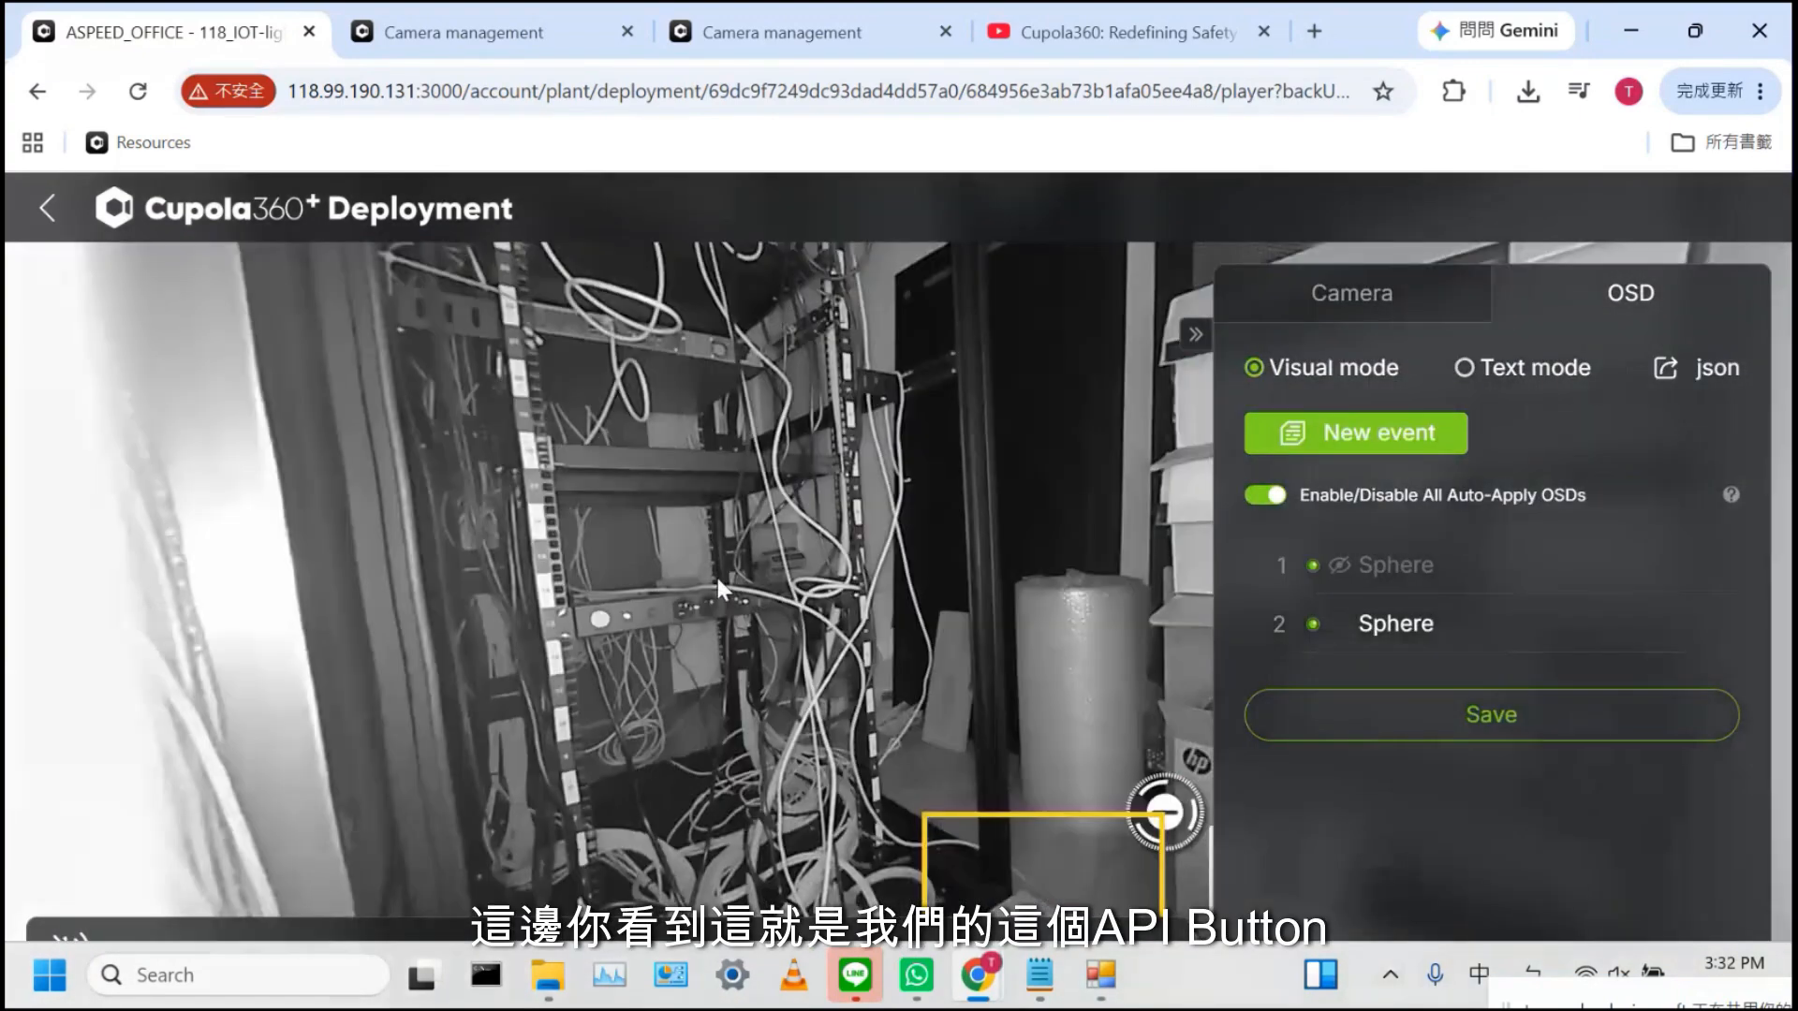
left_click_drag(718, 581, 524, 375)
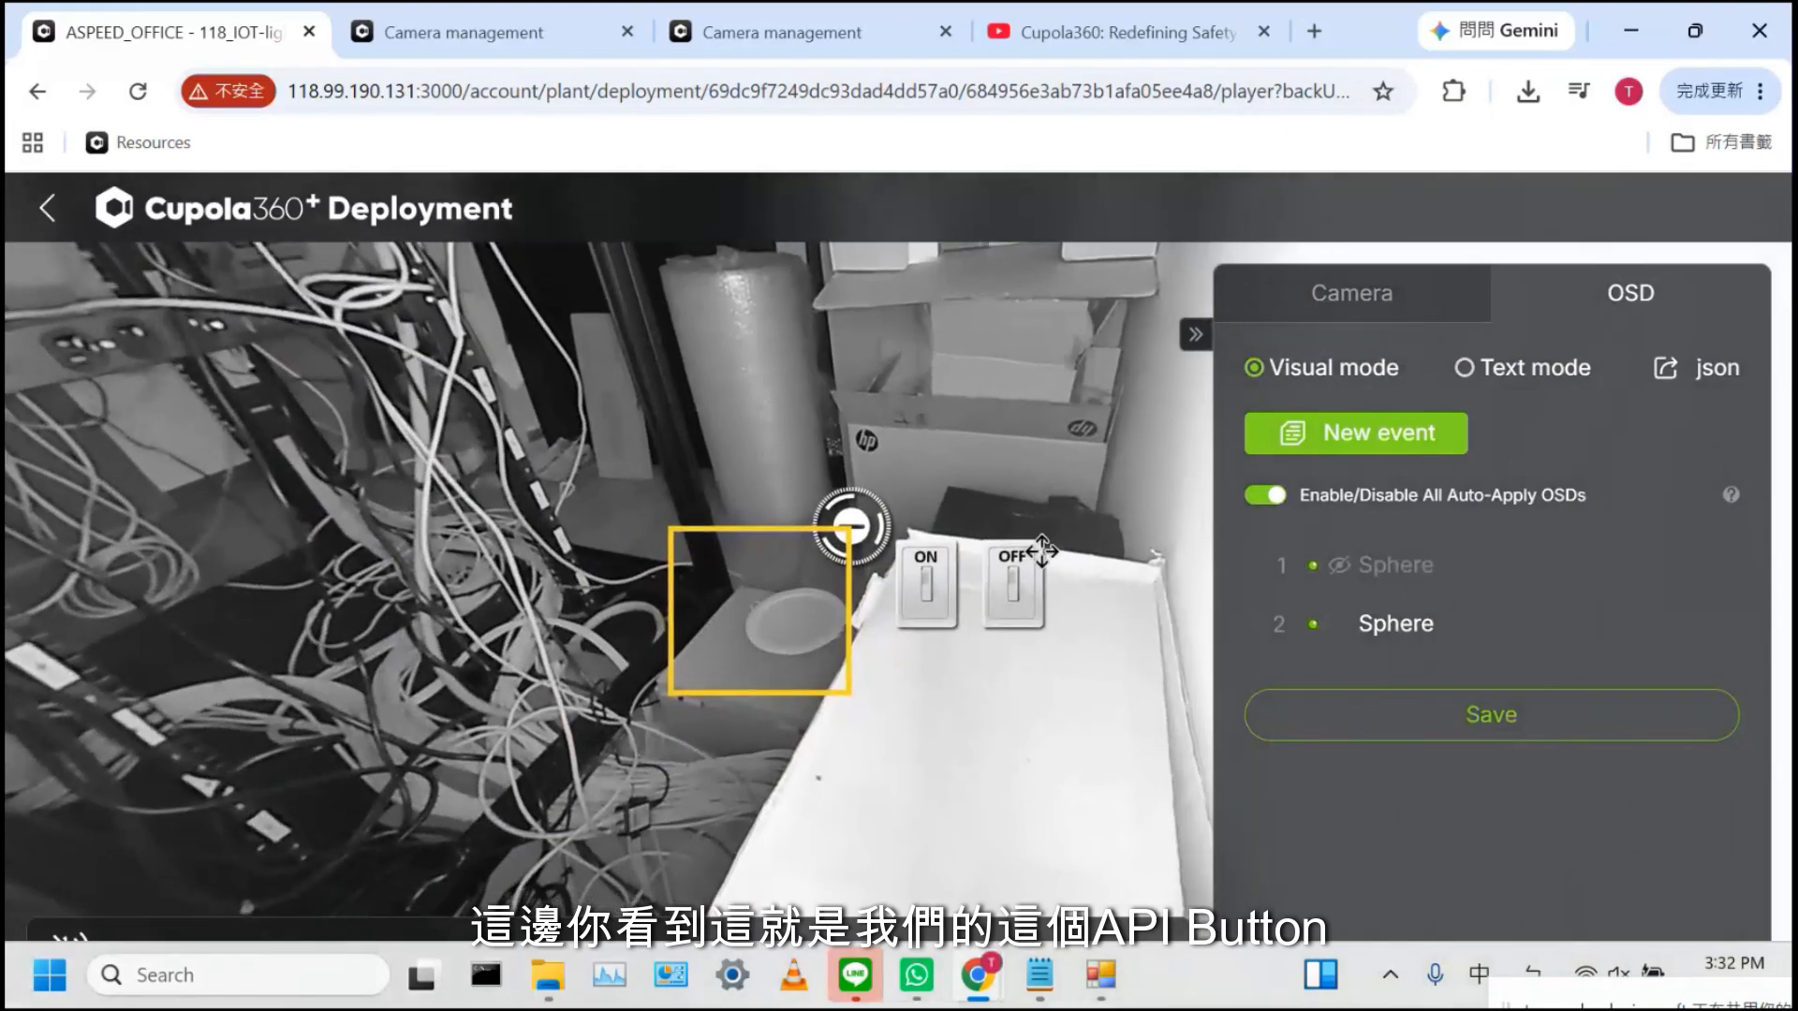
Inspect the ON switch overlay's POST request method and its request URL
mouse_move(1360, 628)
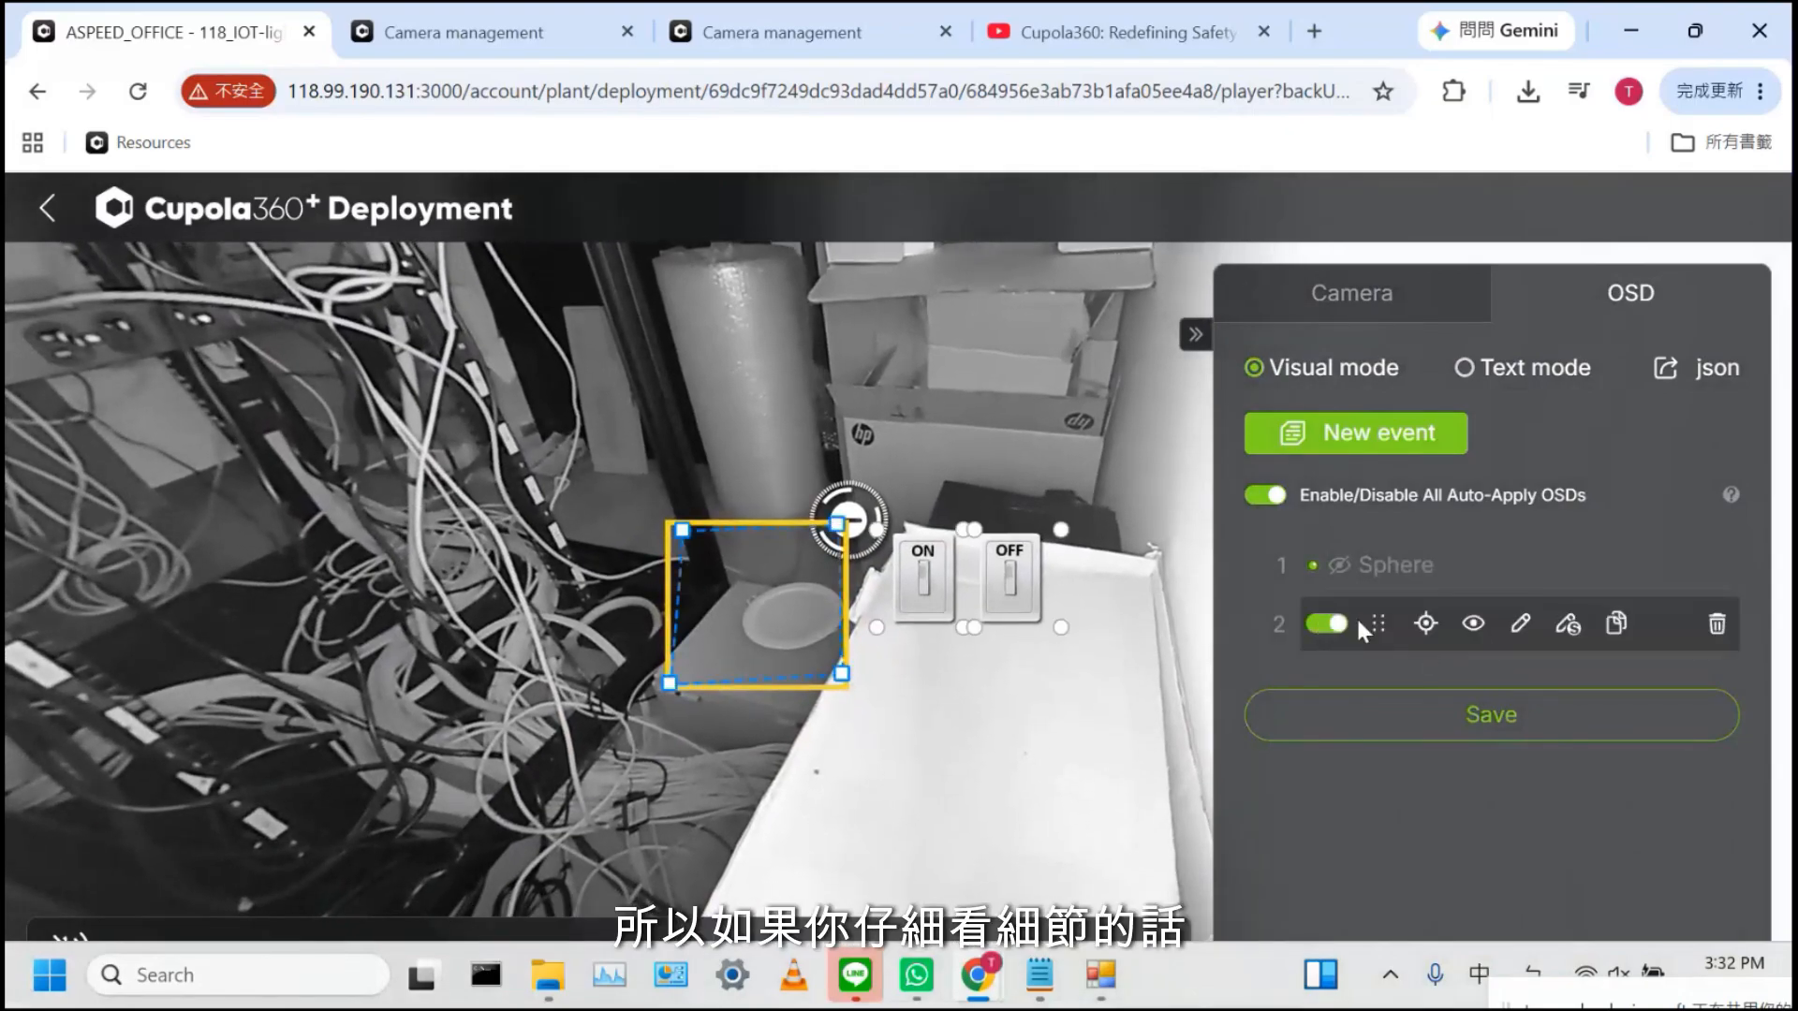
left_click(1031, 593)
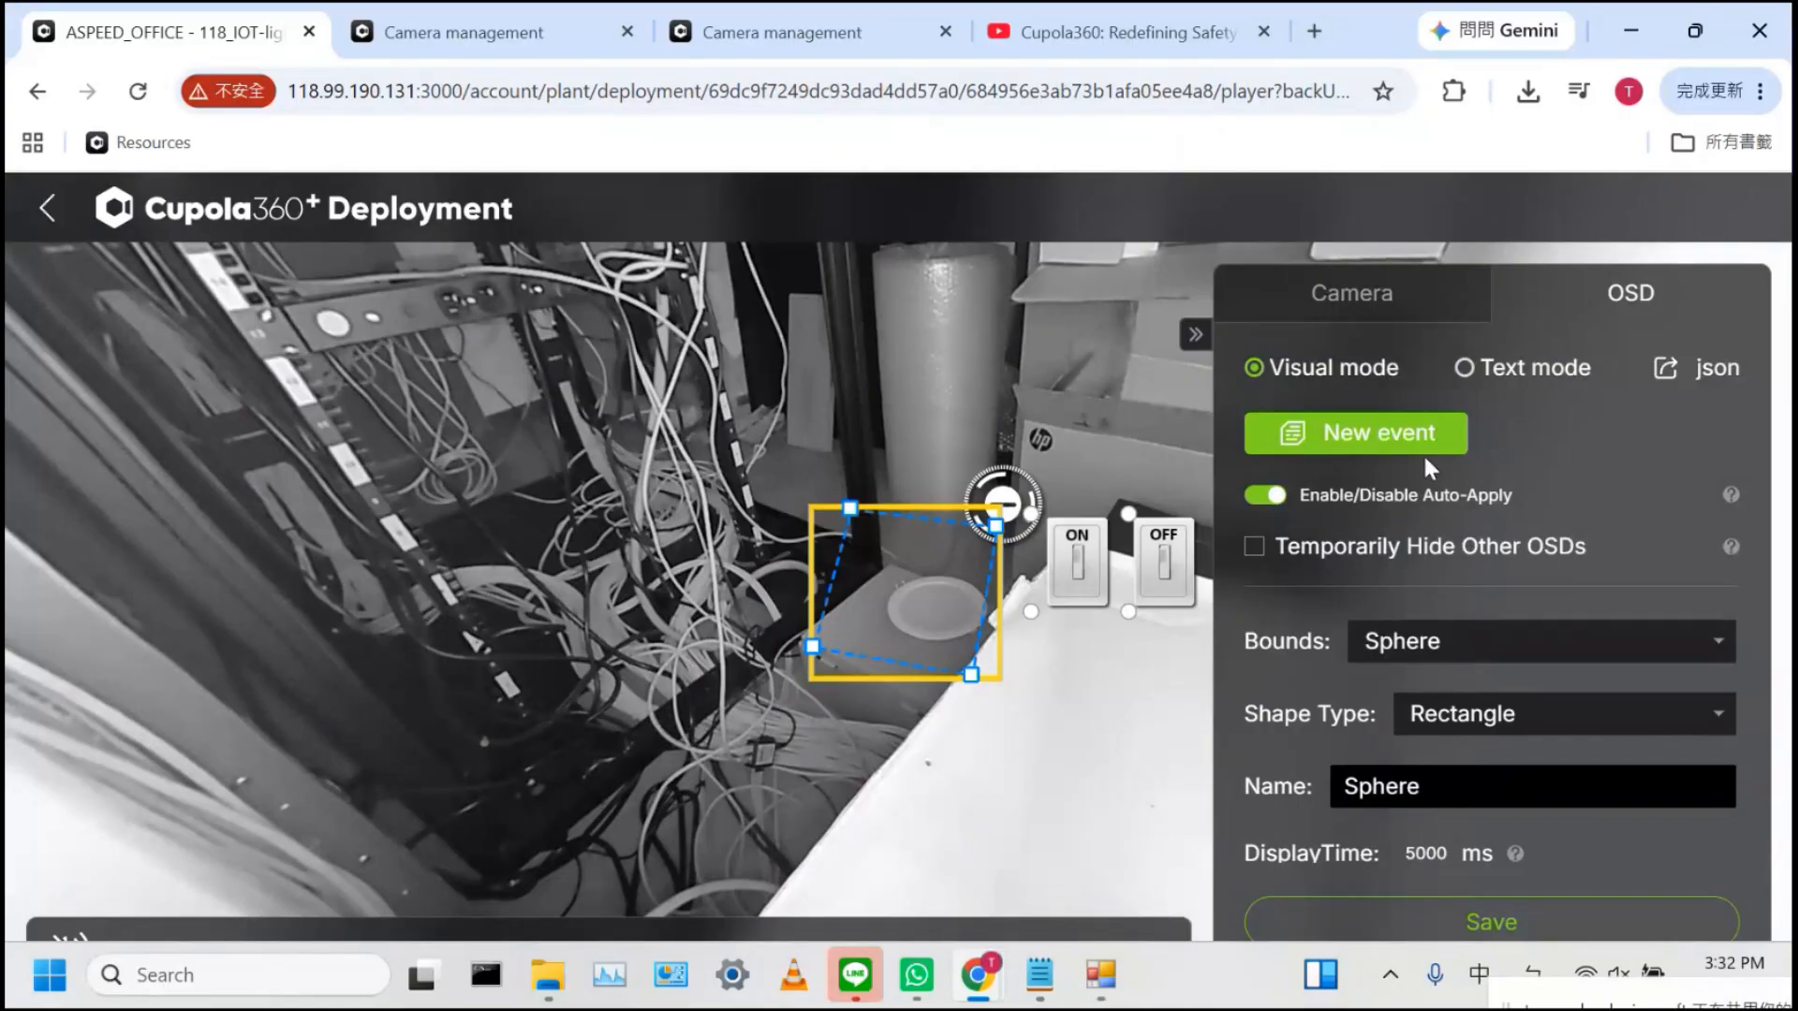
scroll(1396, 727, "down", 8)
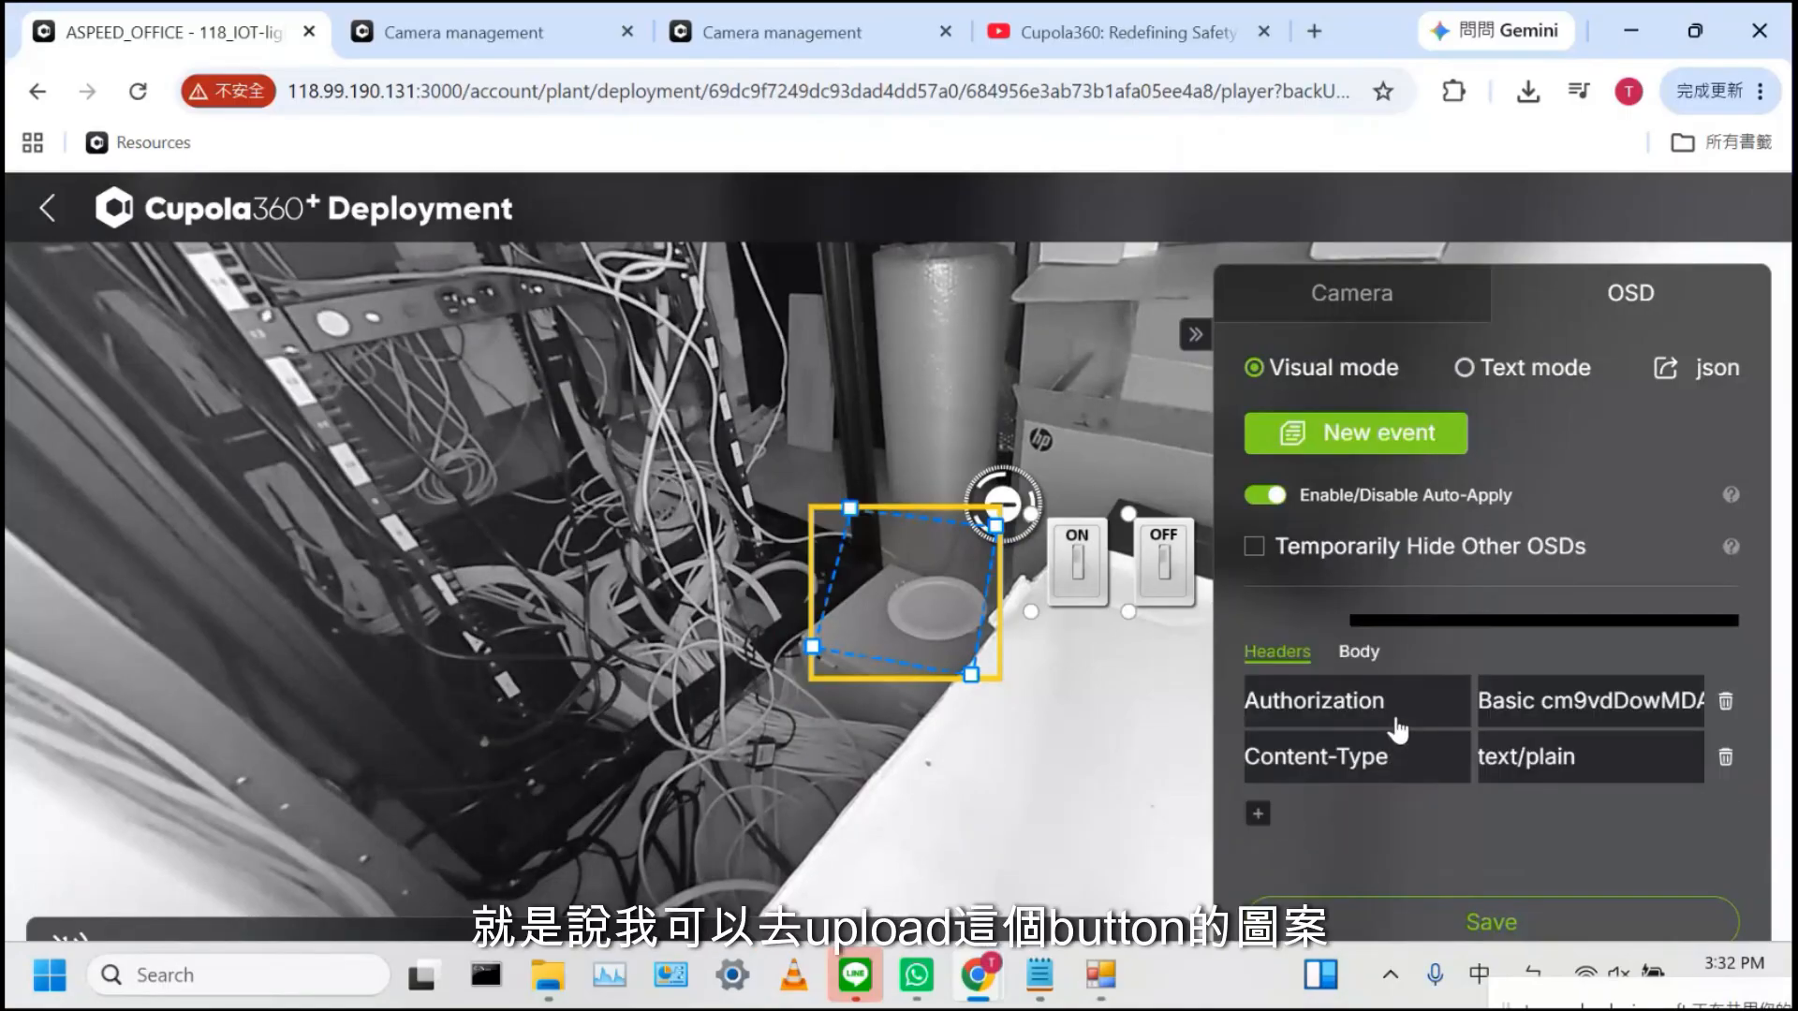
scroll(1396, 727, "up", 2)
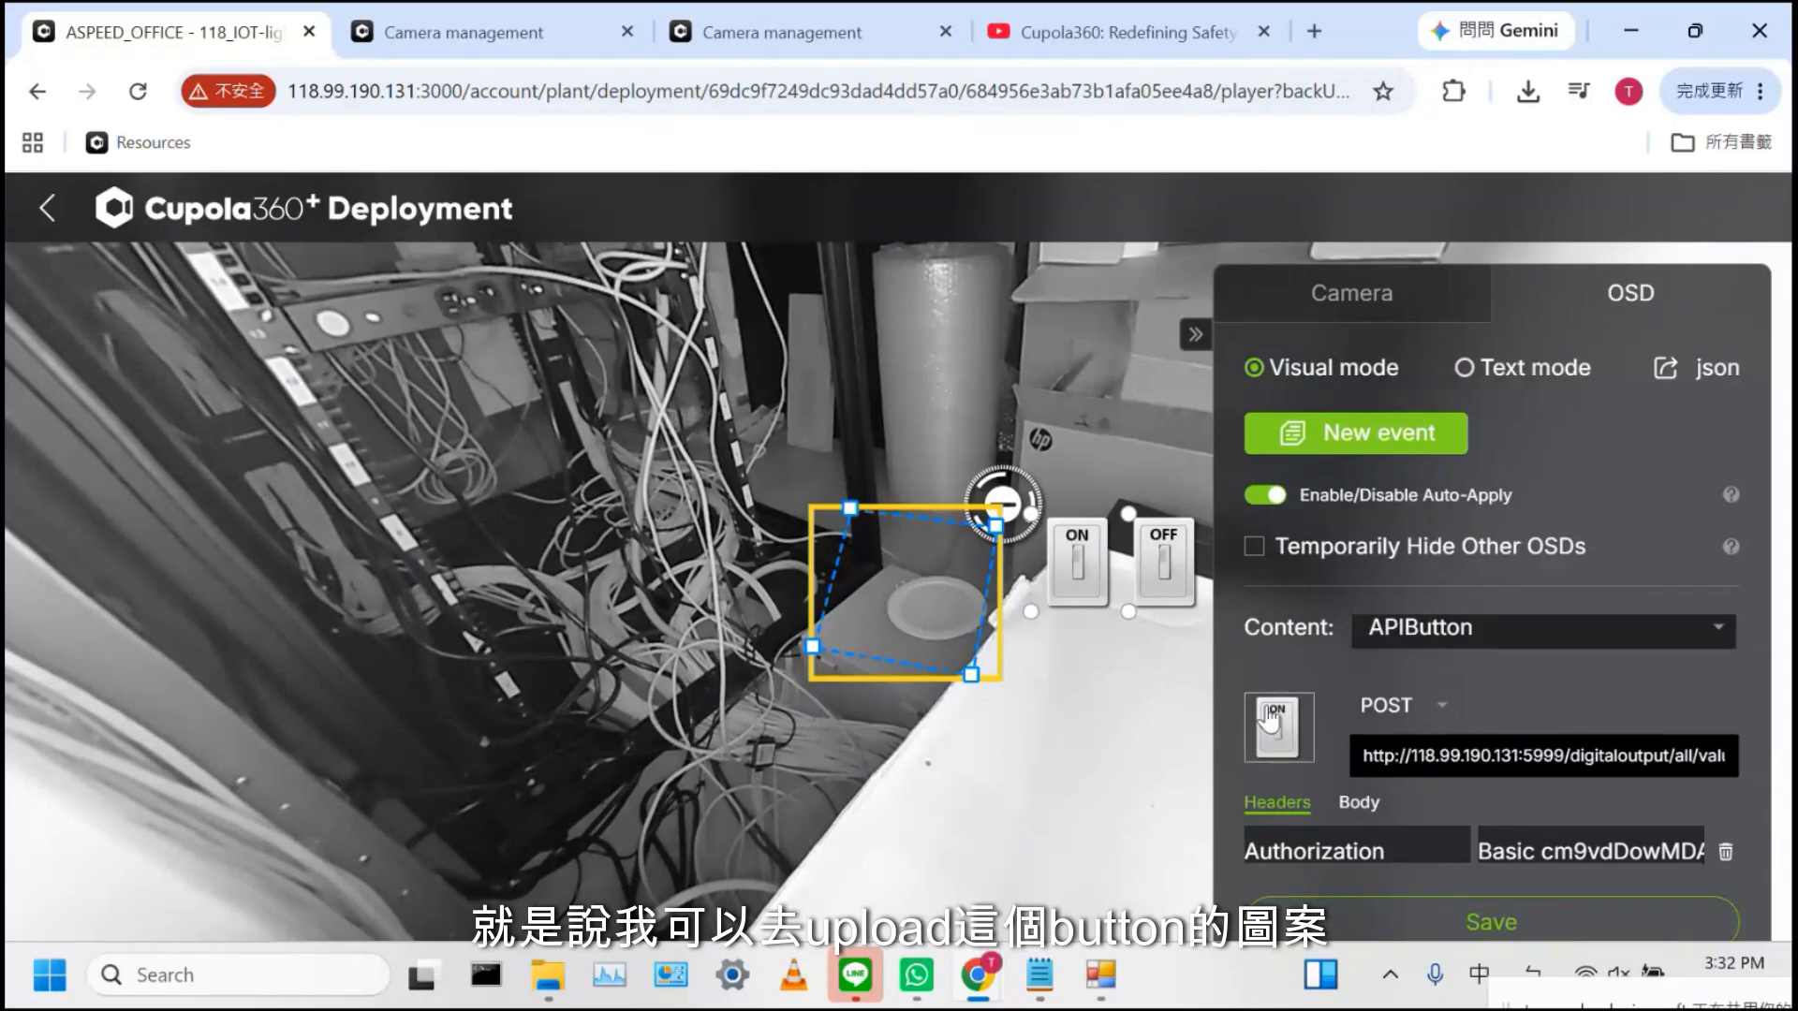
left_click(1441, 710)
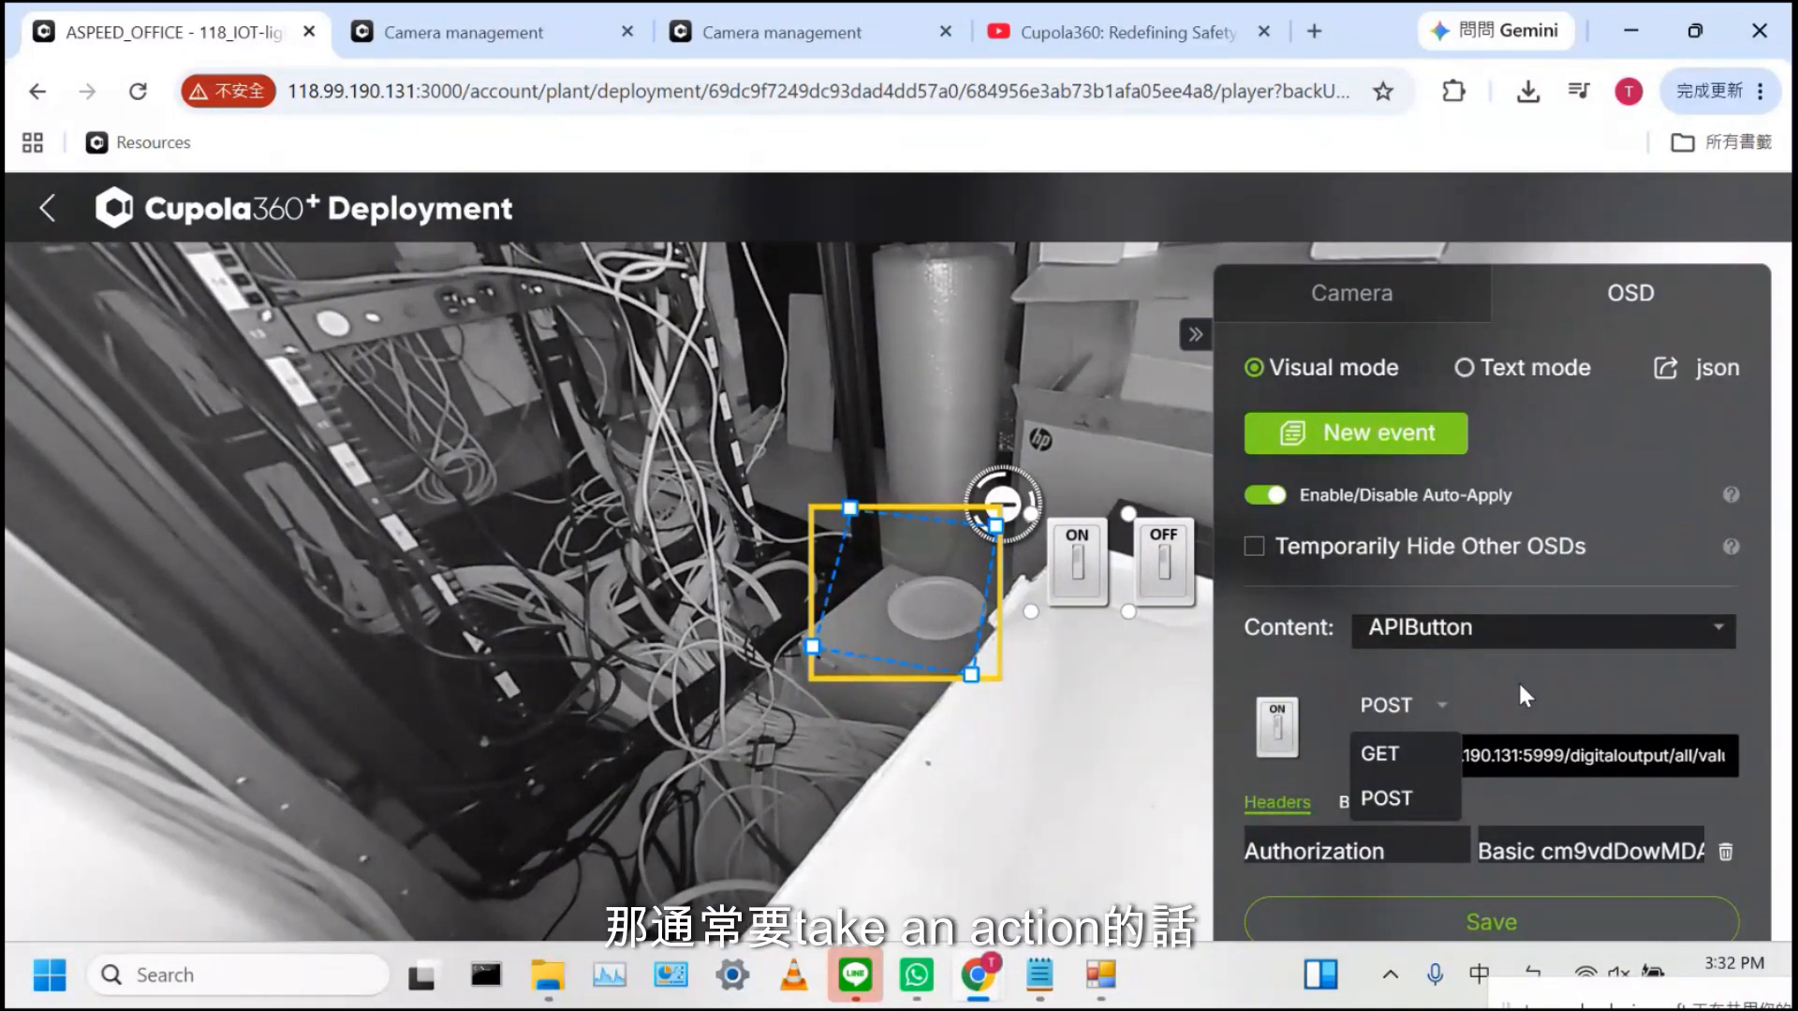
left_click(1441, 799)
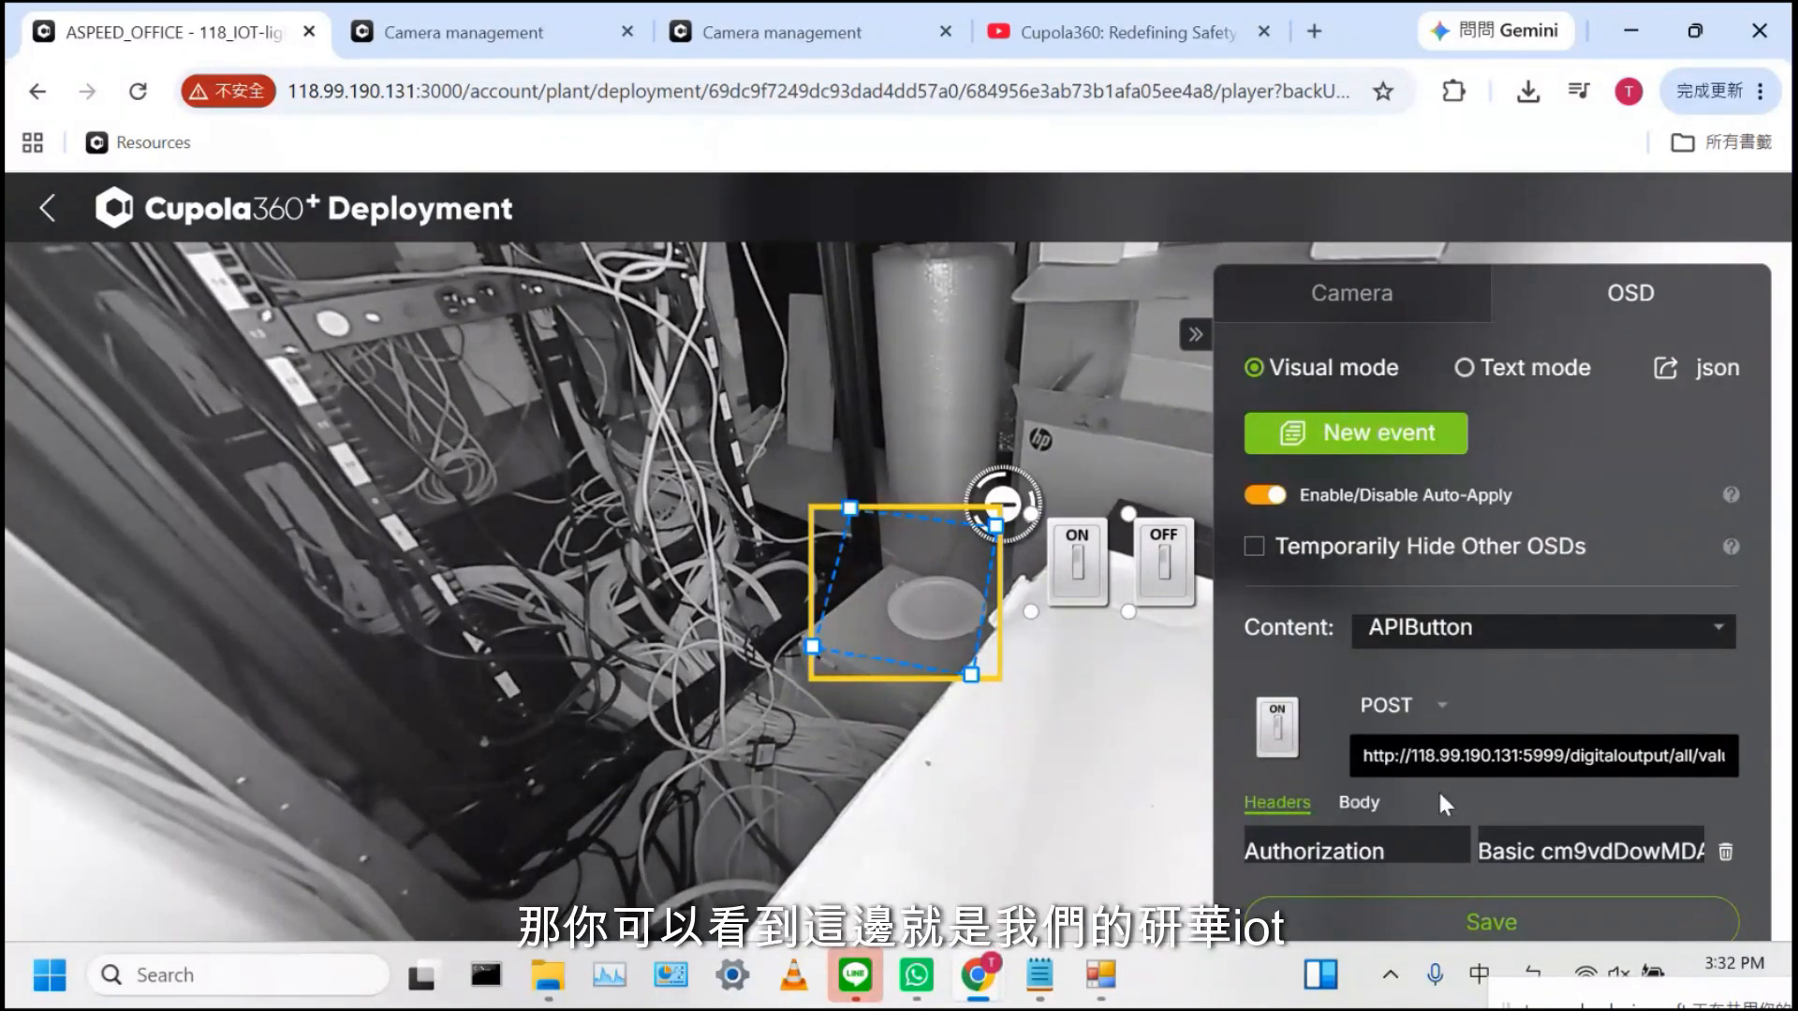
triple_click(1387, 755)
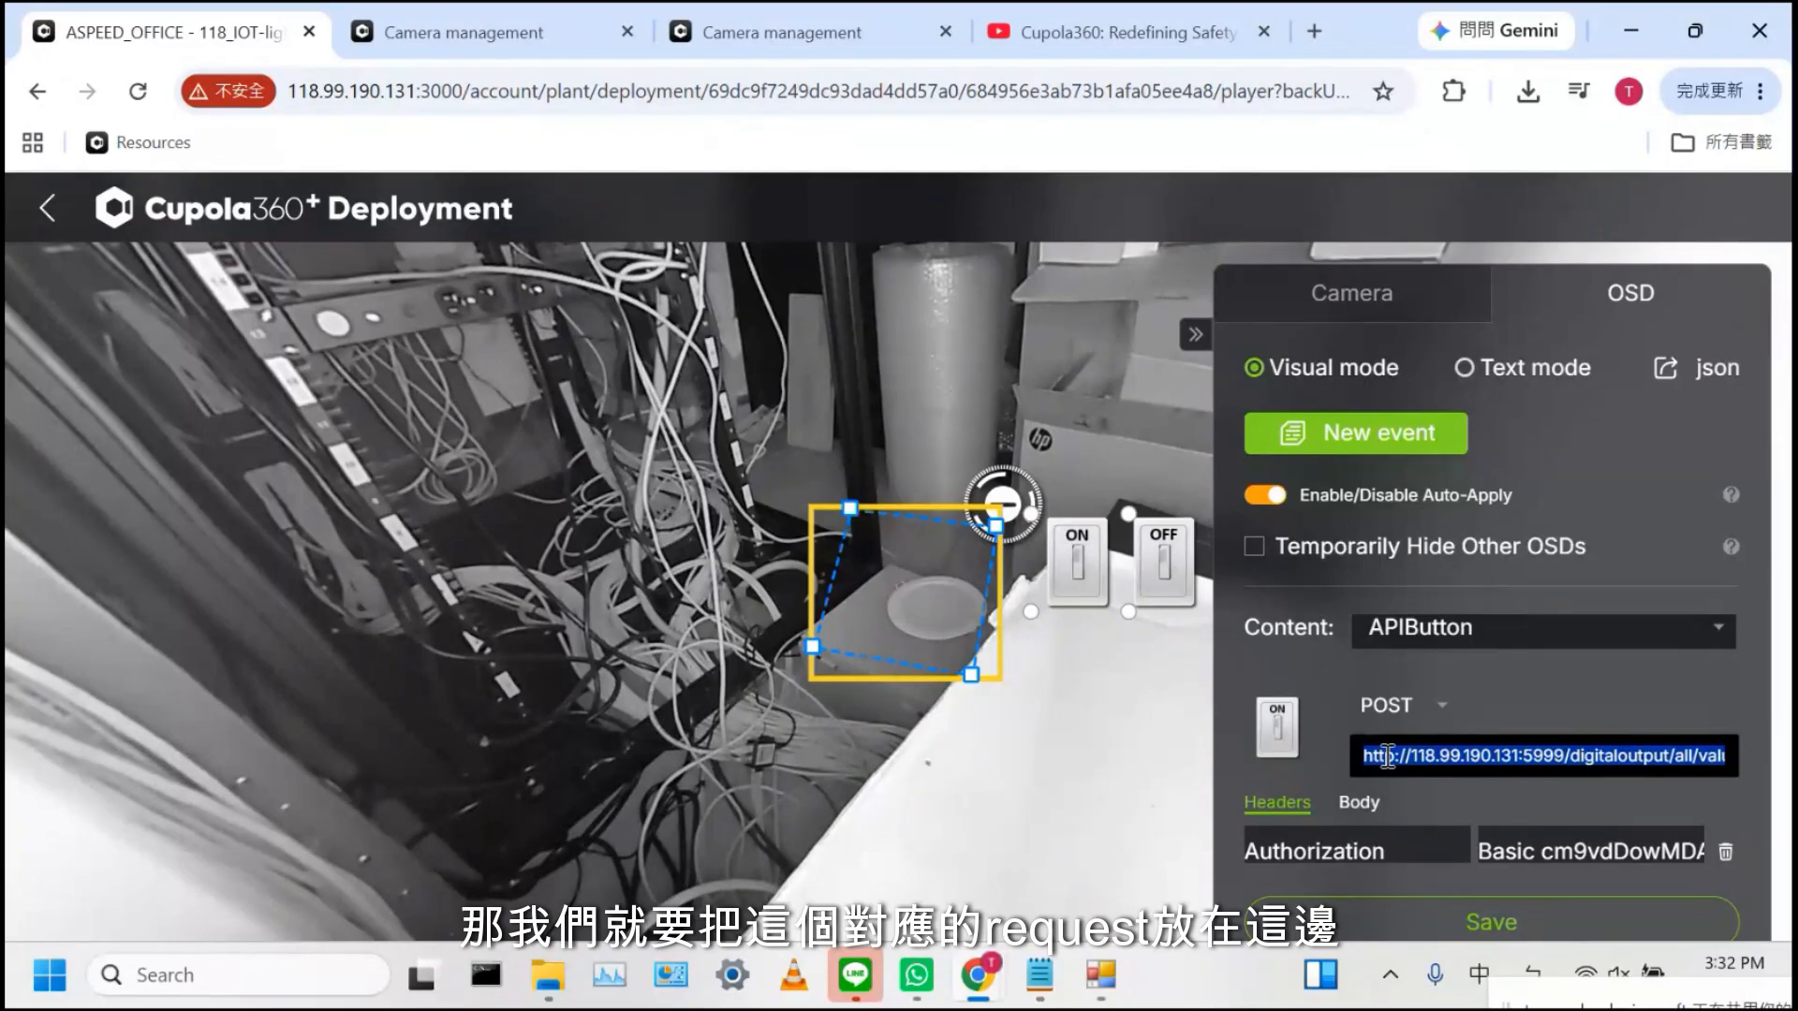
left_click(1408, 283)
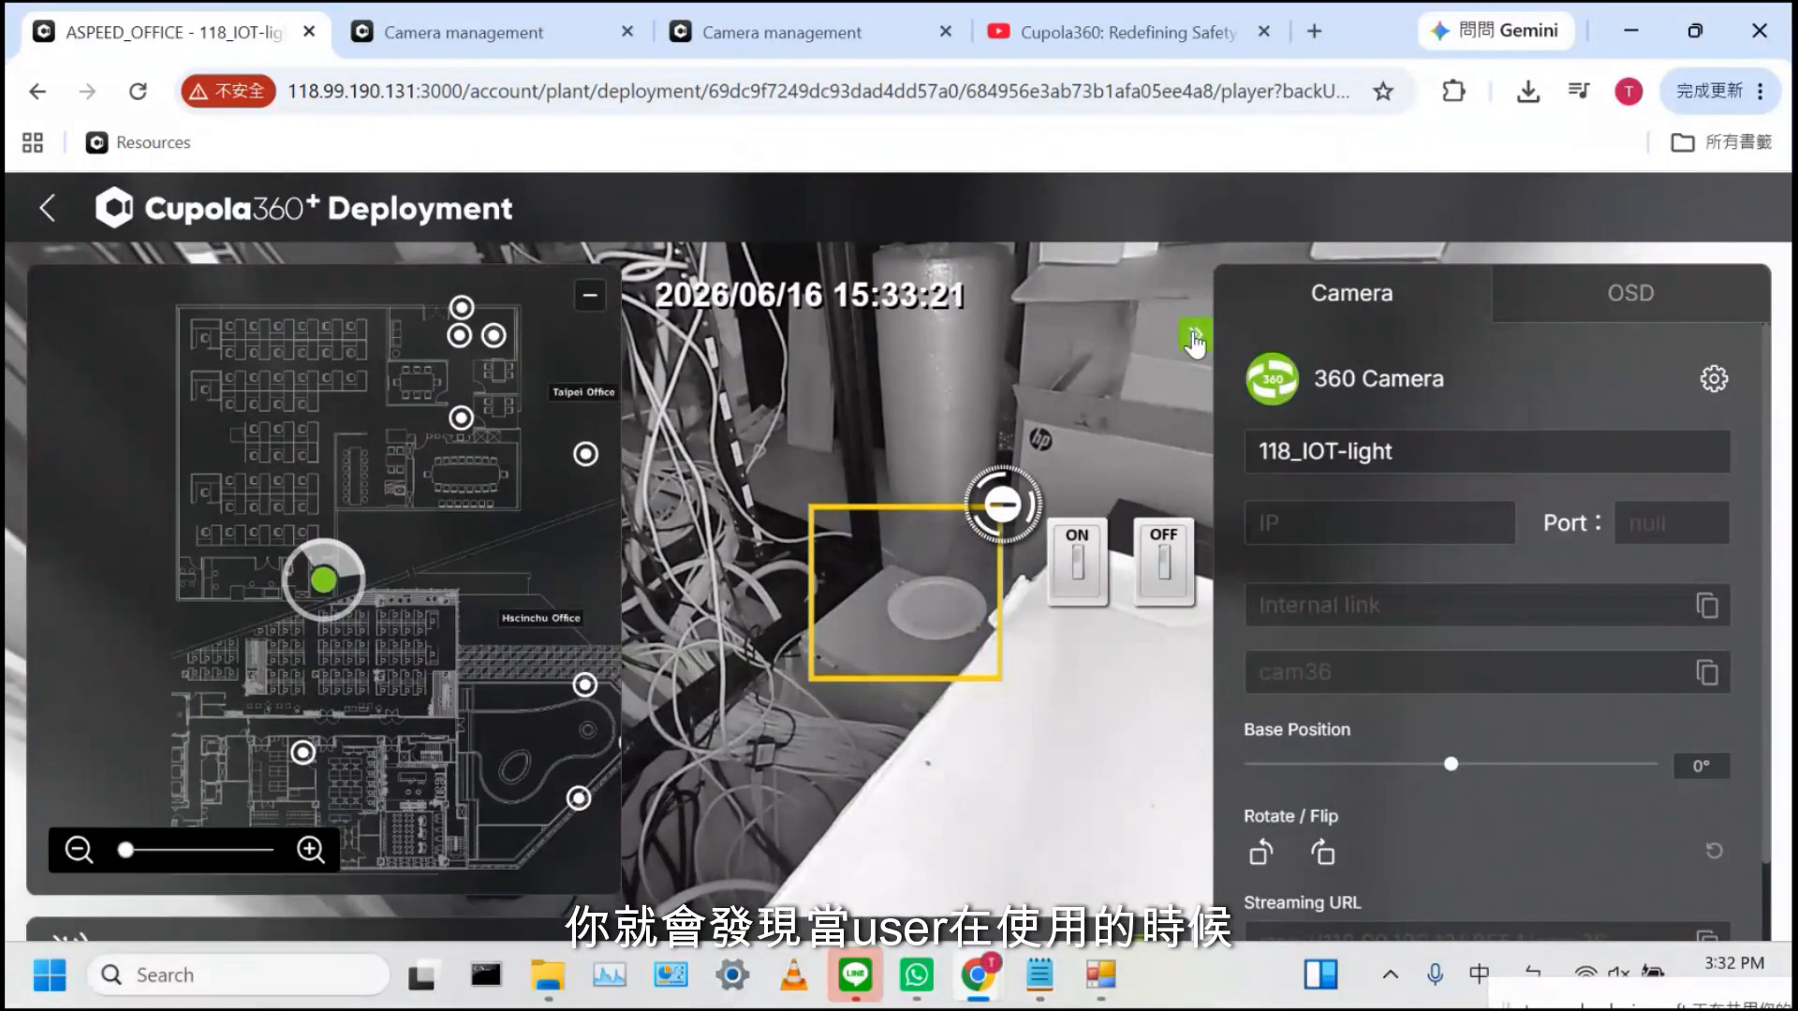
Switch the IoT light on and then off with the overlay buttons, then return to the ASPEED_OFFICE floor plan editor
left_click(1081, 559)
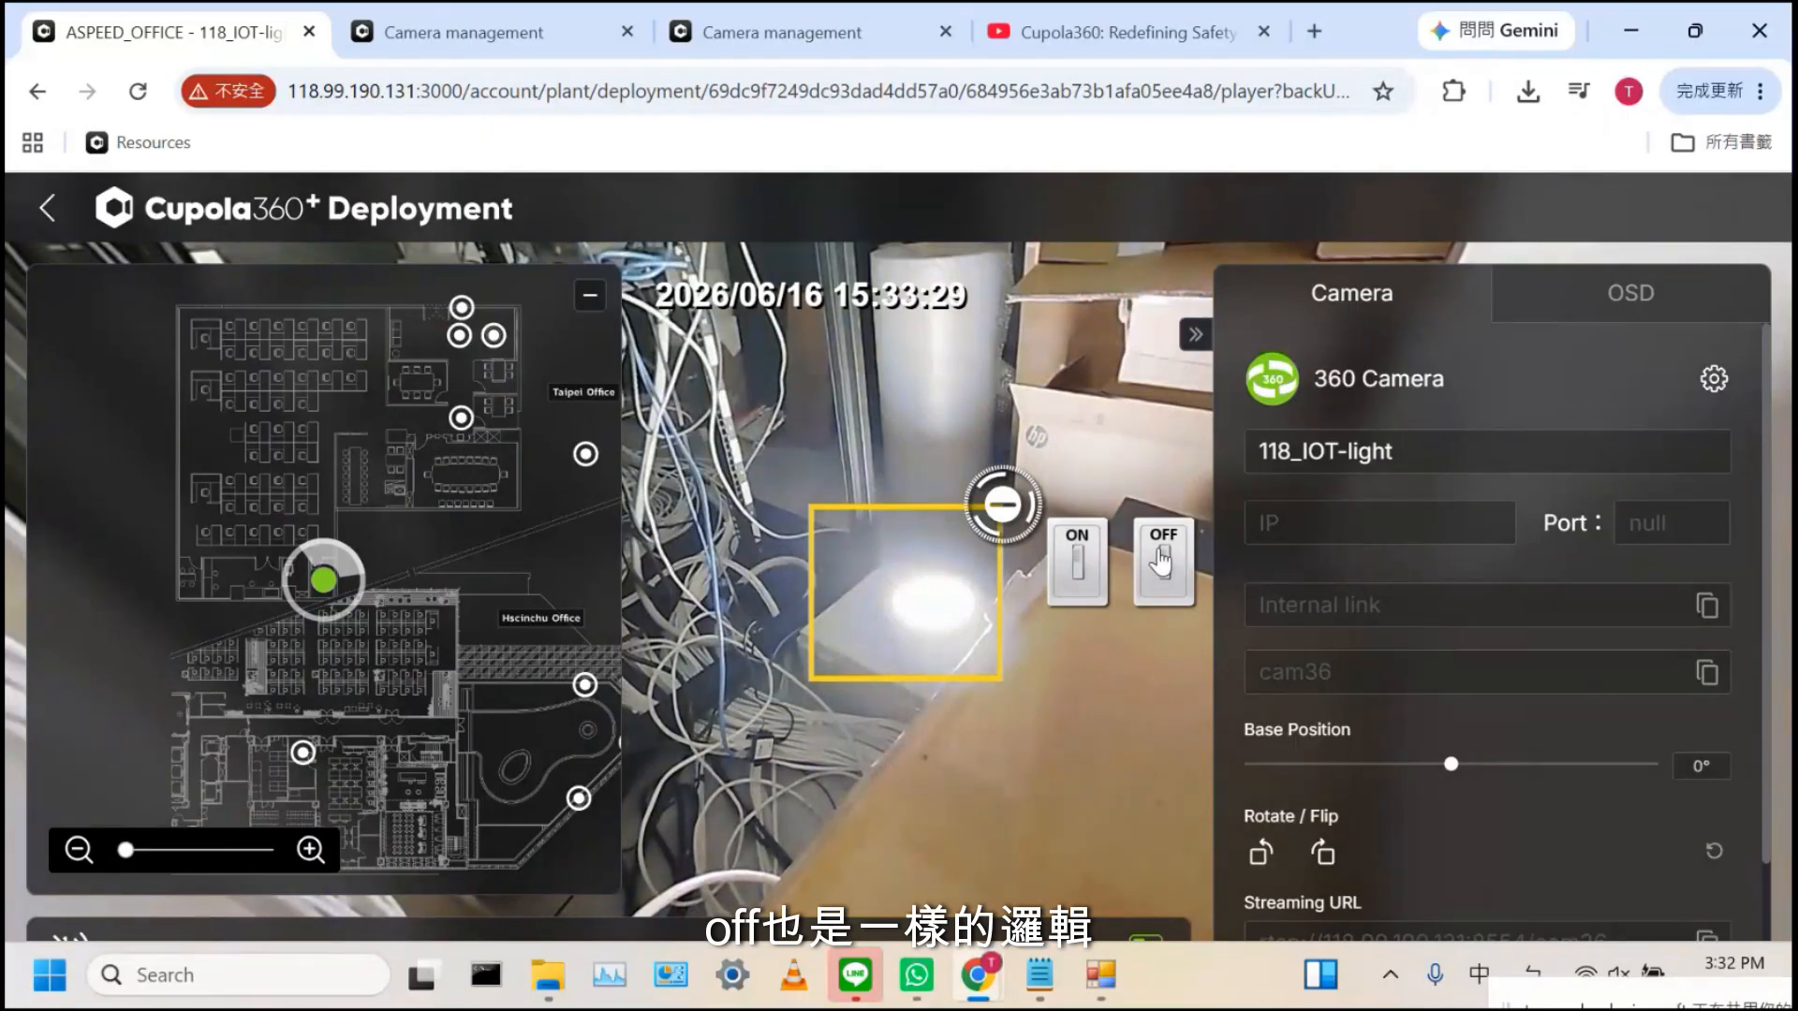
left_click(1159, 554)
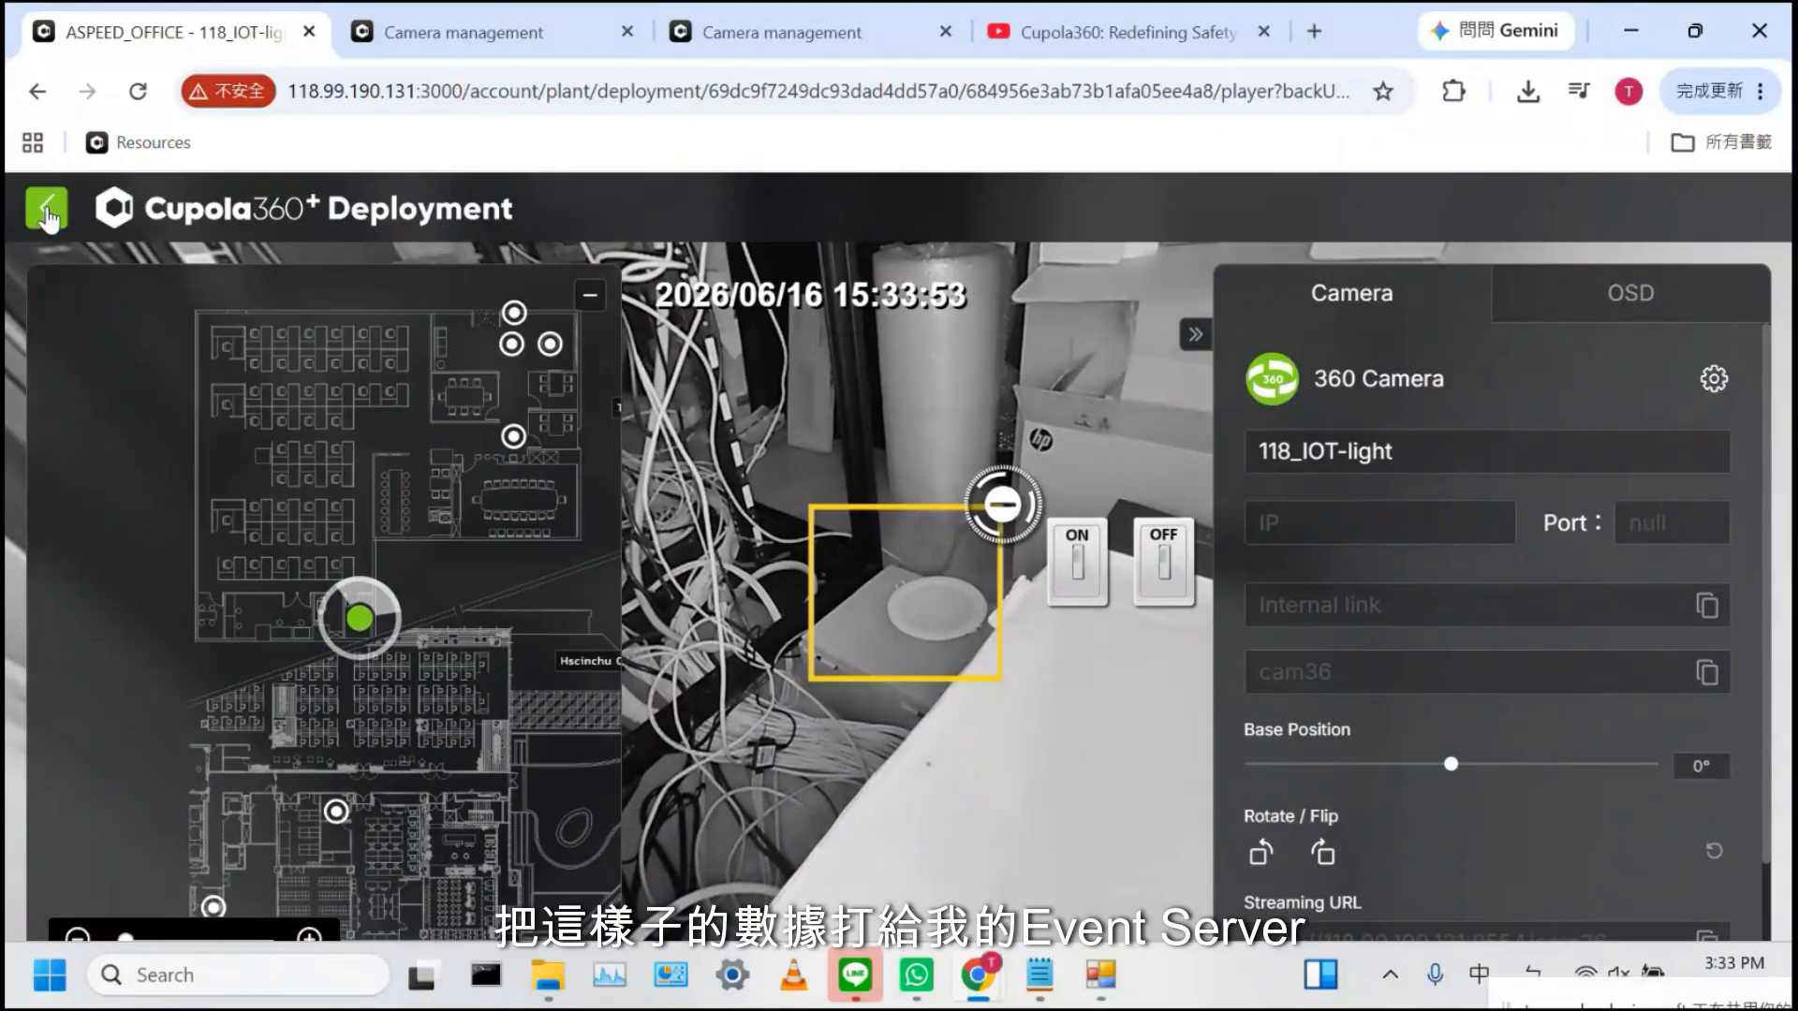
left_click(47, 211)
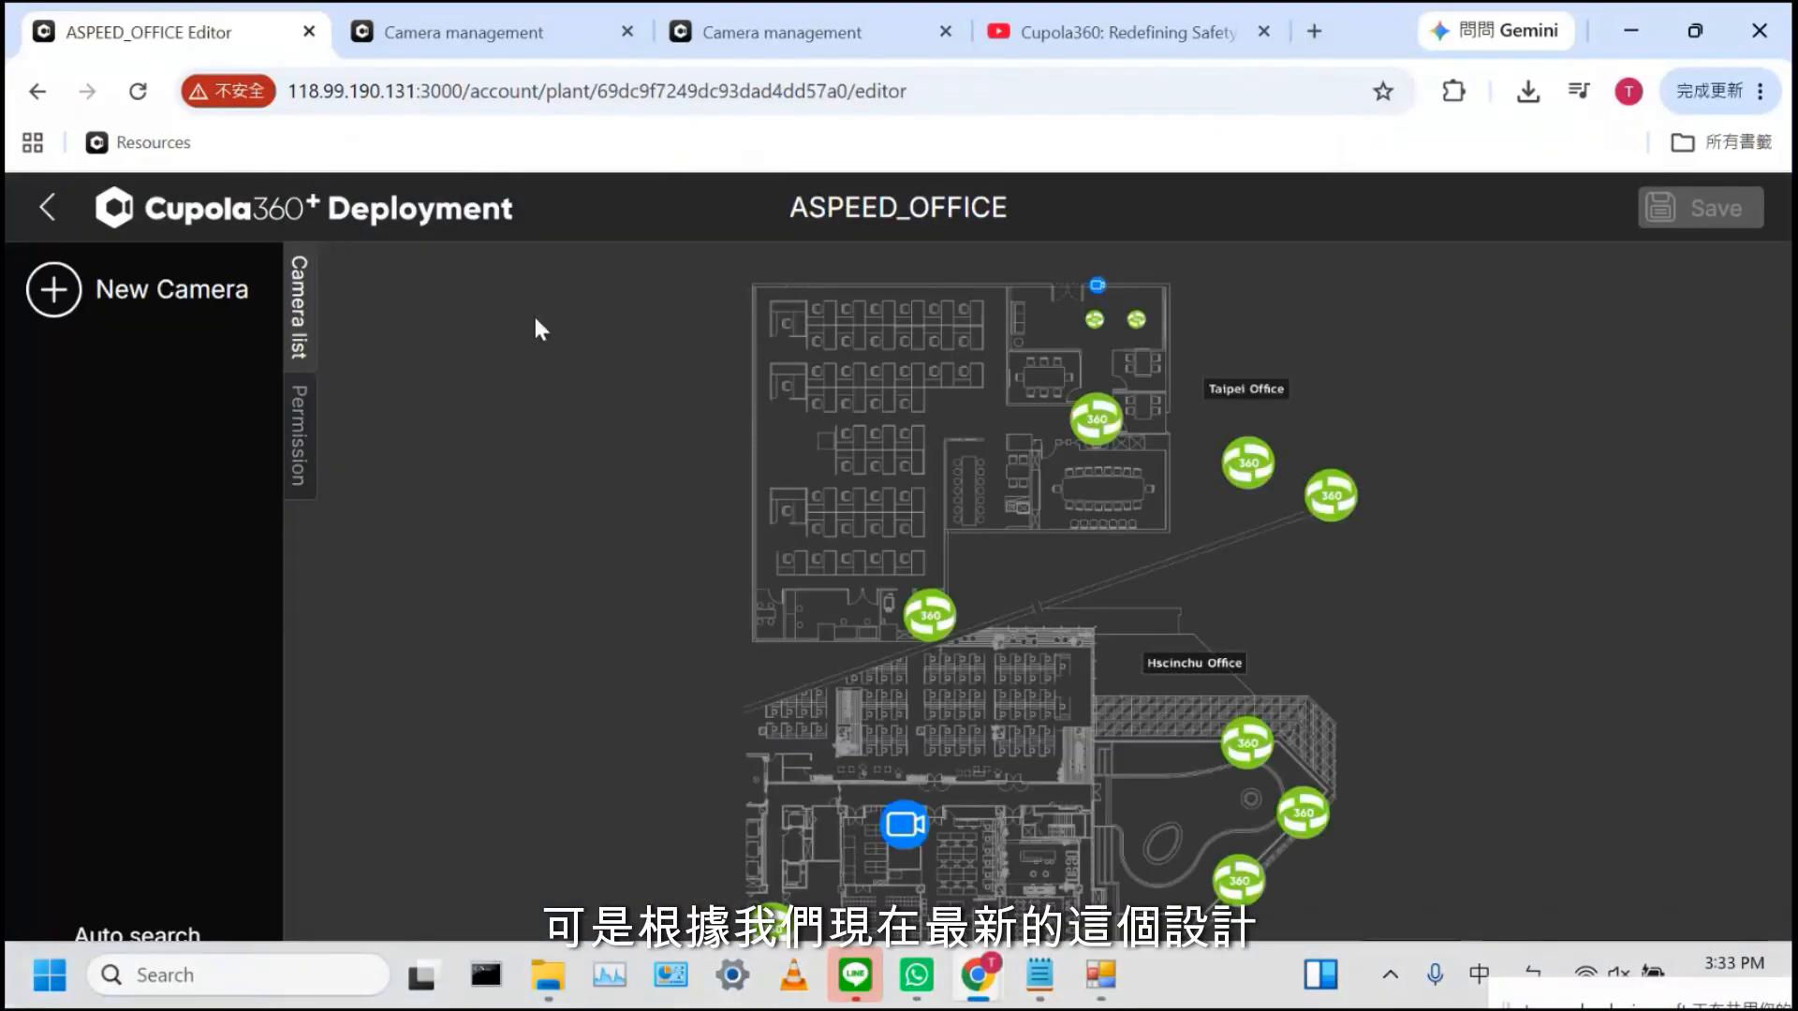
Open the Demo 1 camera's player from the Patrol Demo floor plan editor
left_click(42, 214)
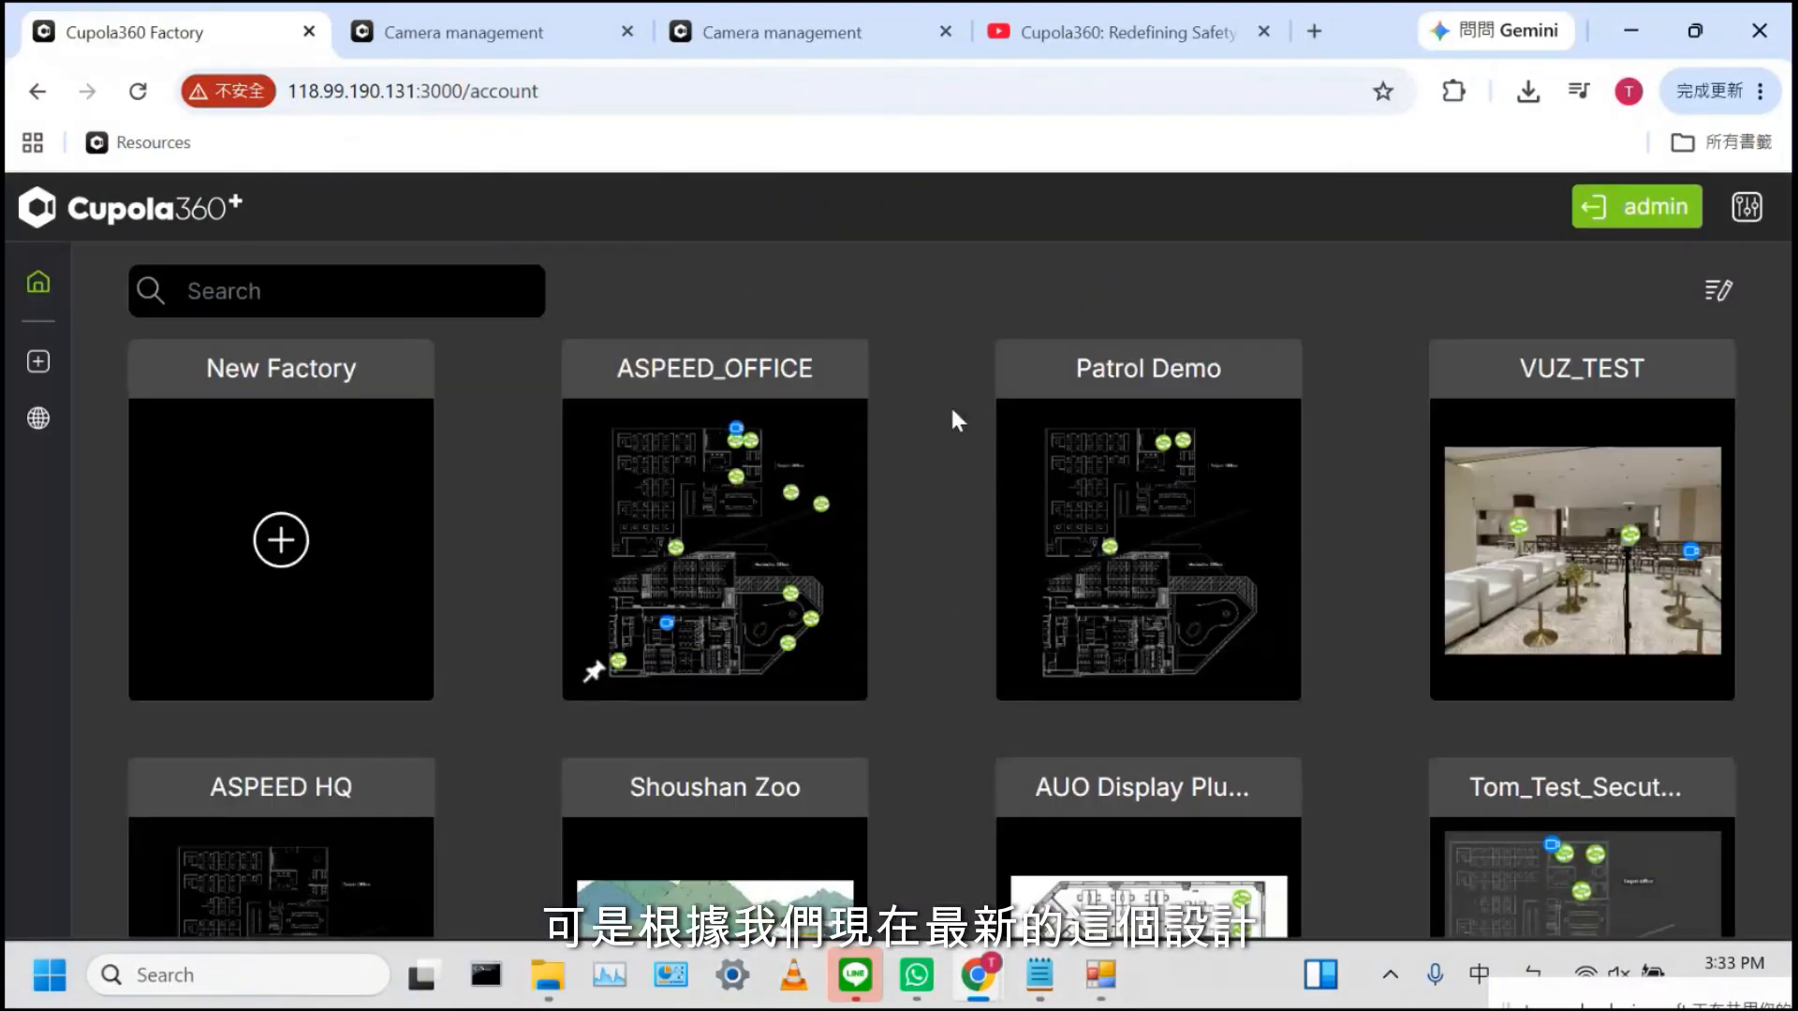
mouse_move(1141, 503)
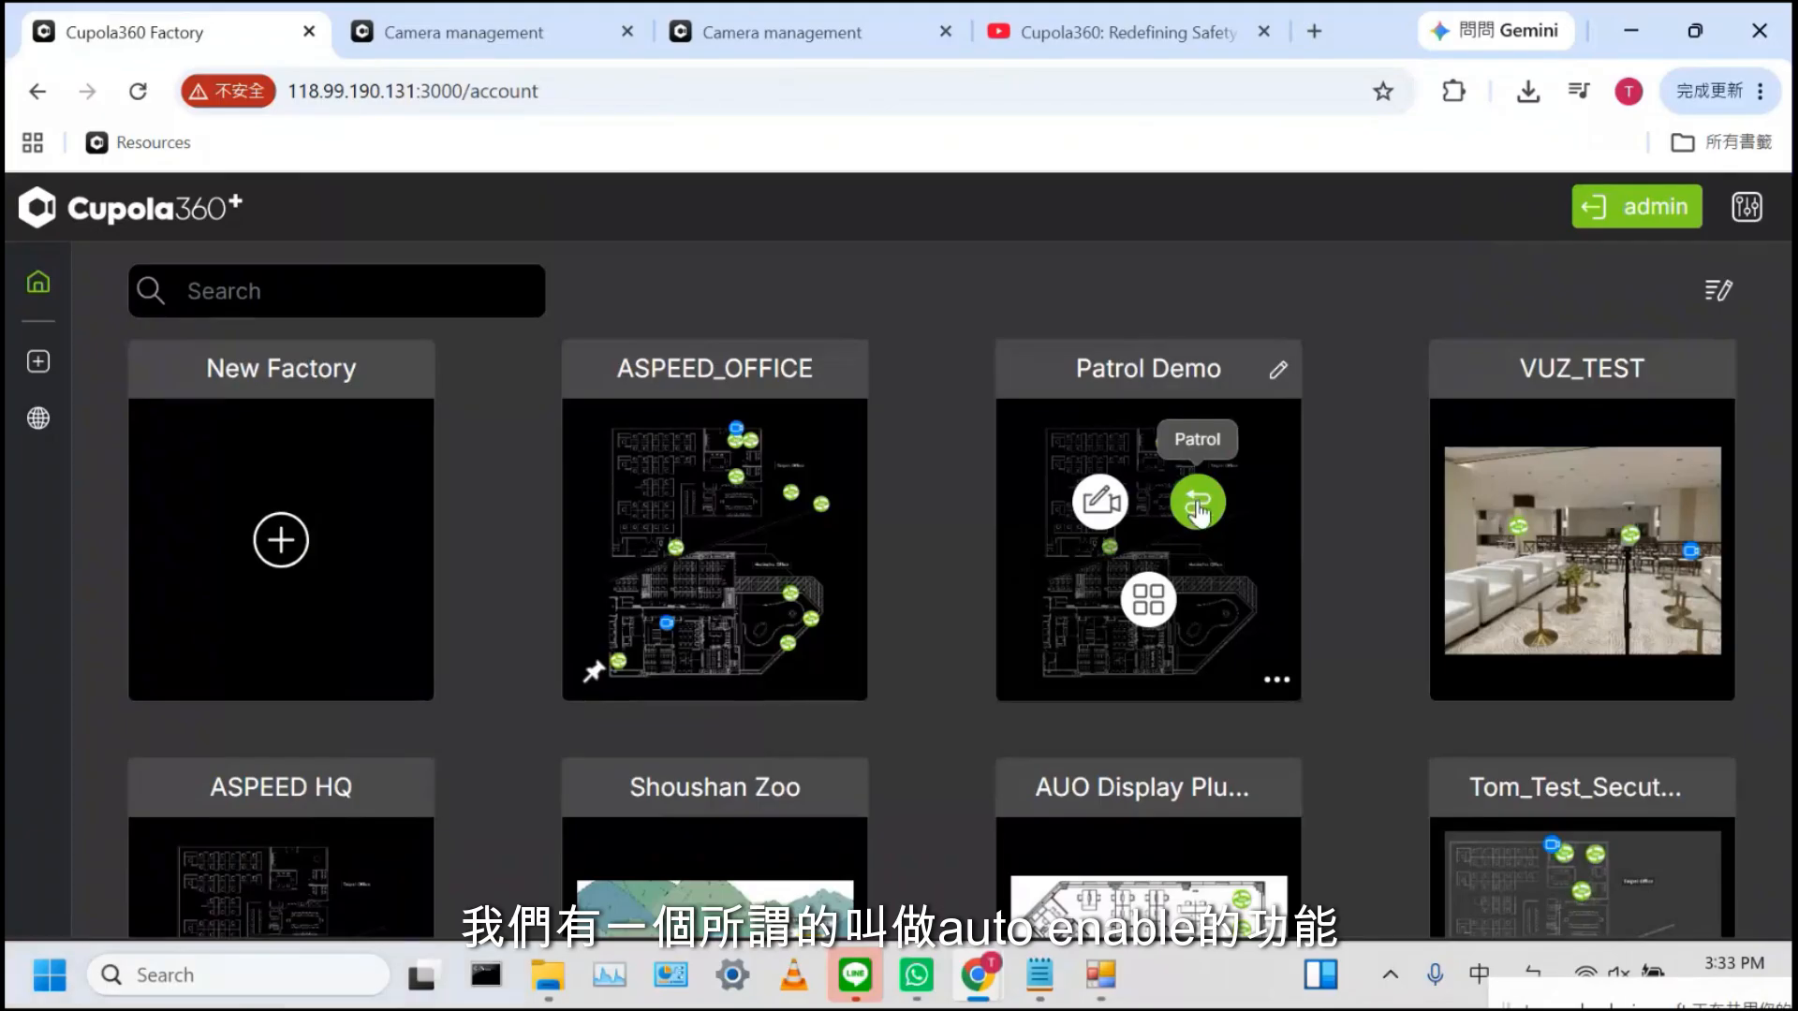
left_click(1197, 506)
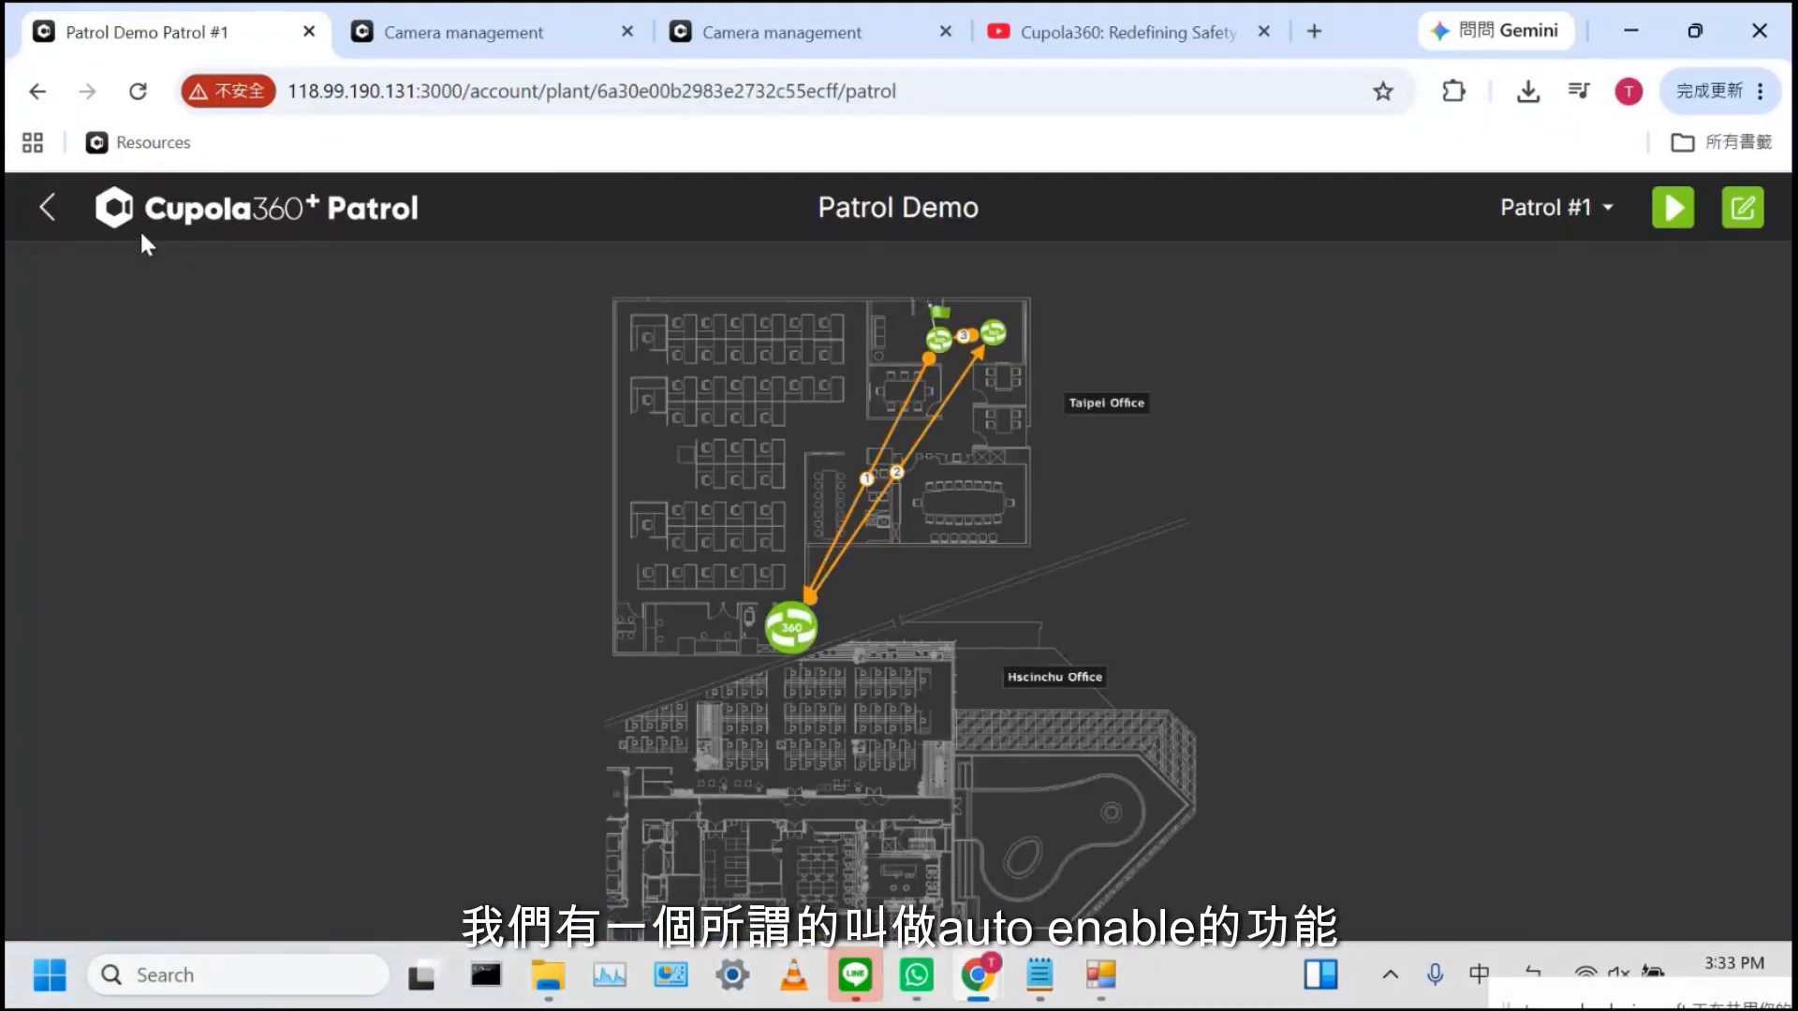
left_click(48, 210)
left_click(1122, 498)
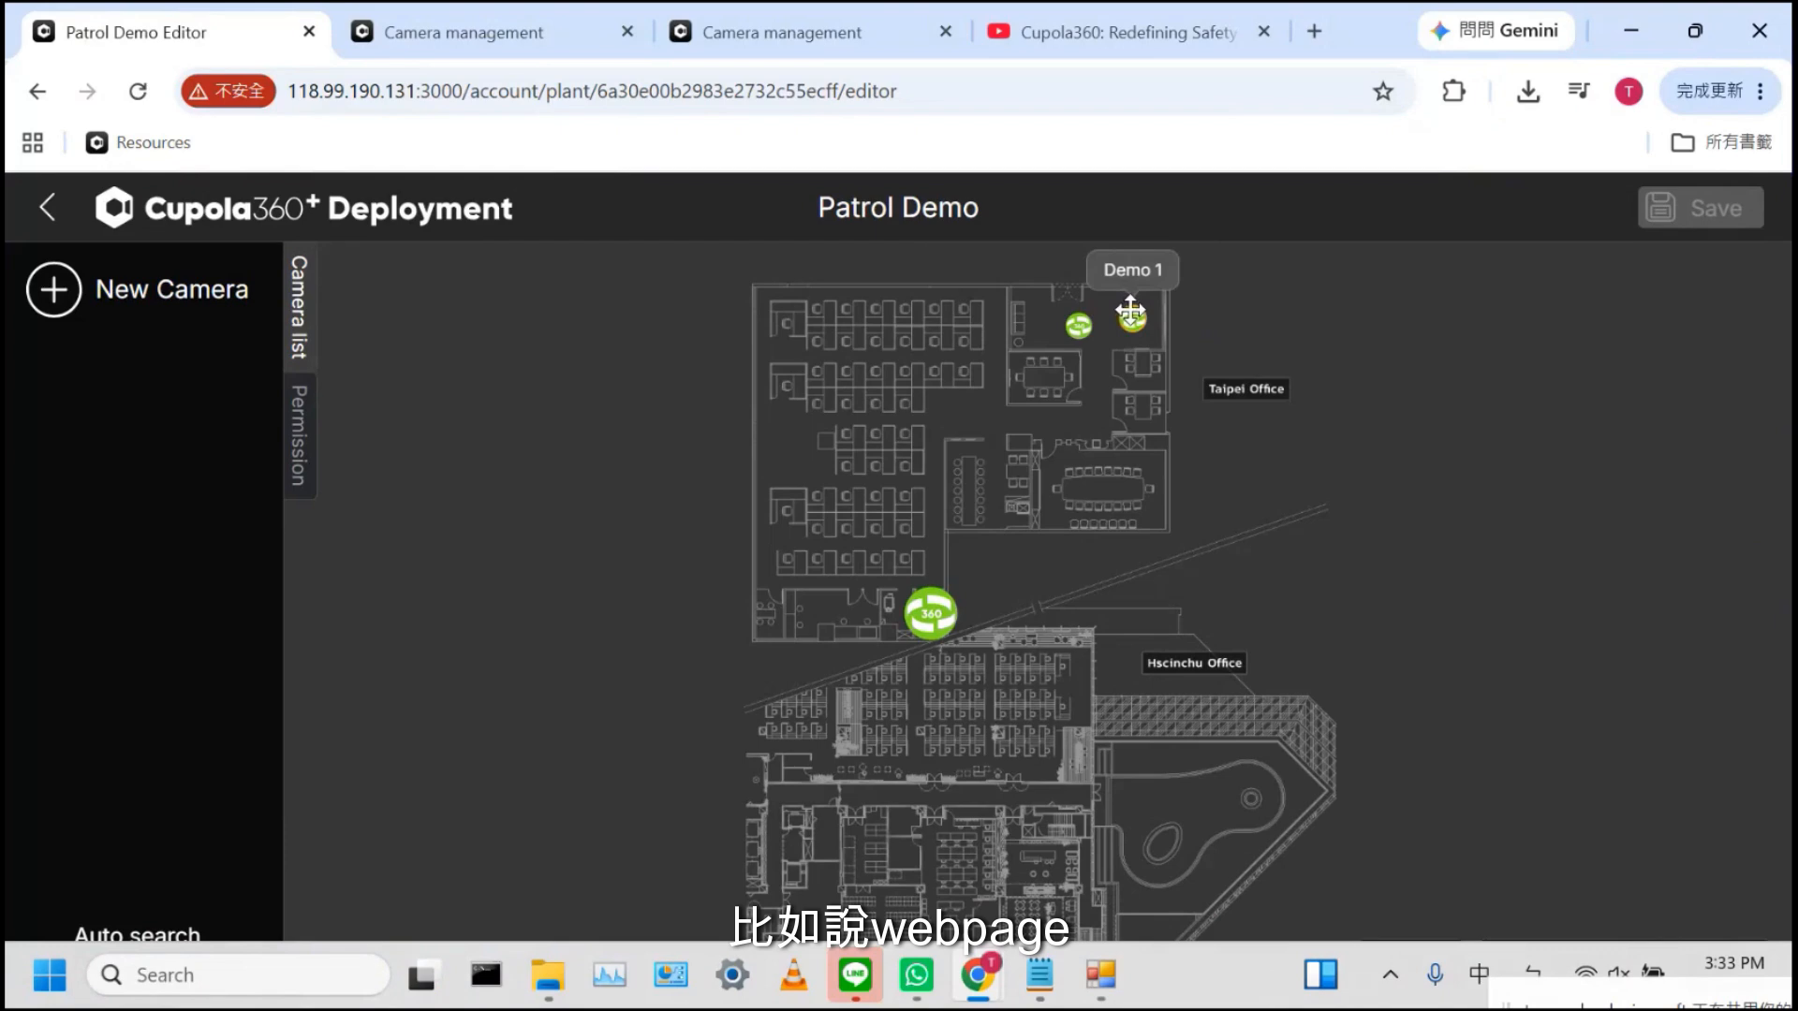
left_click(1130, 314)
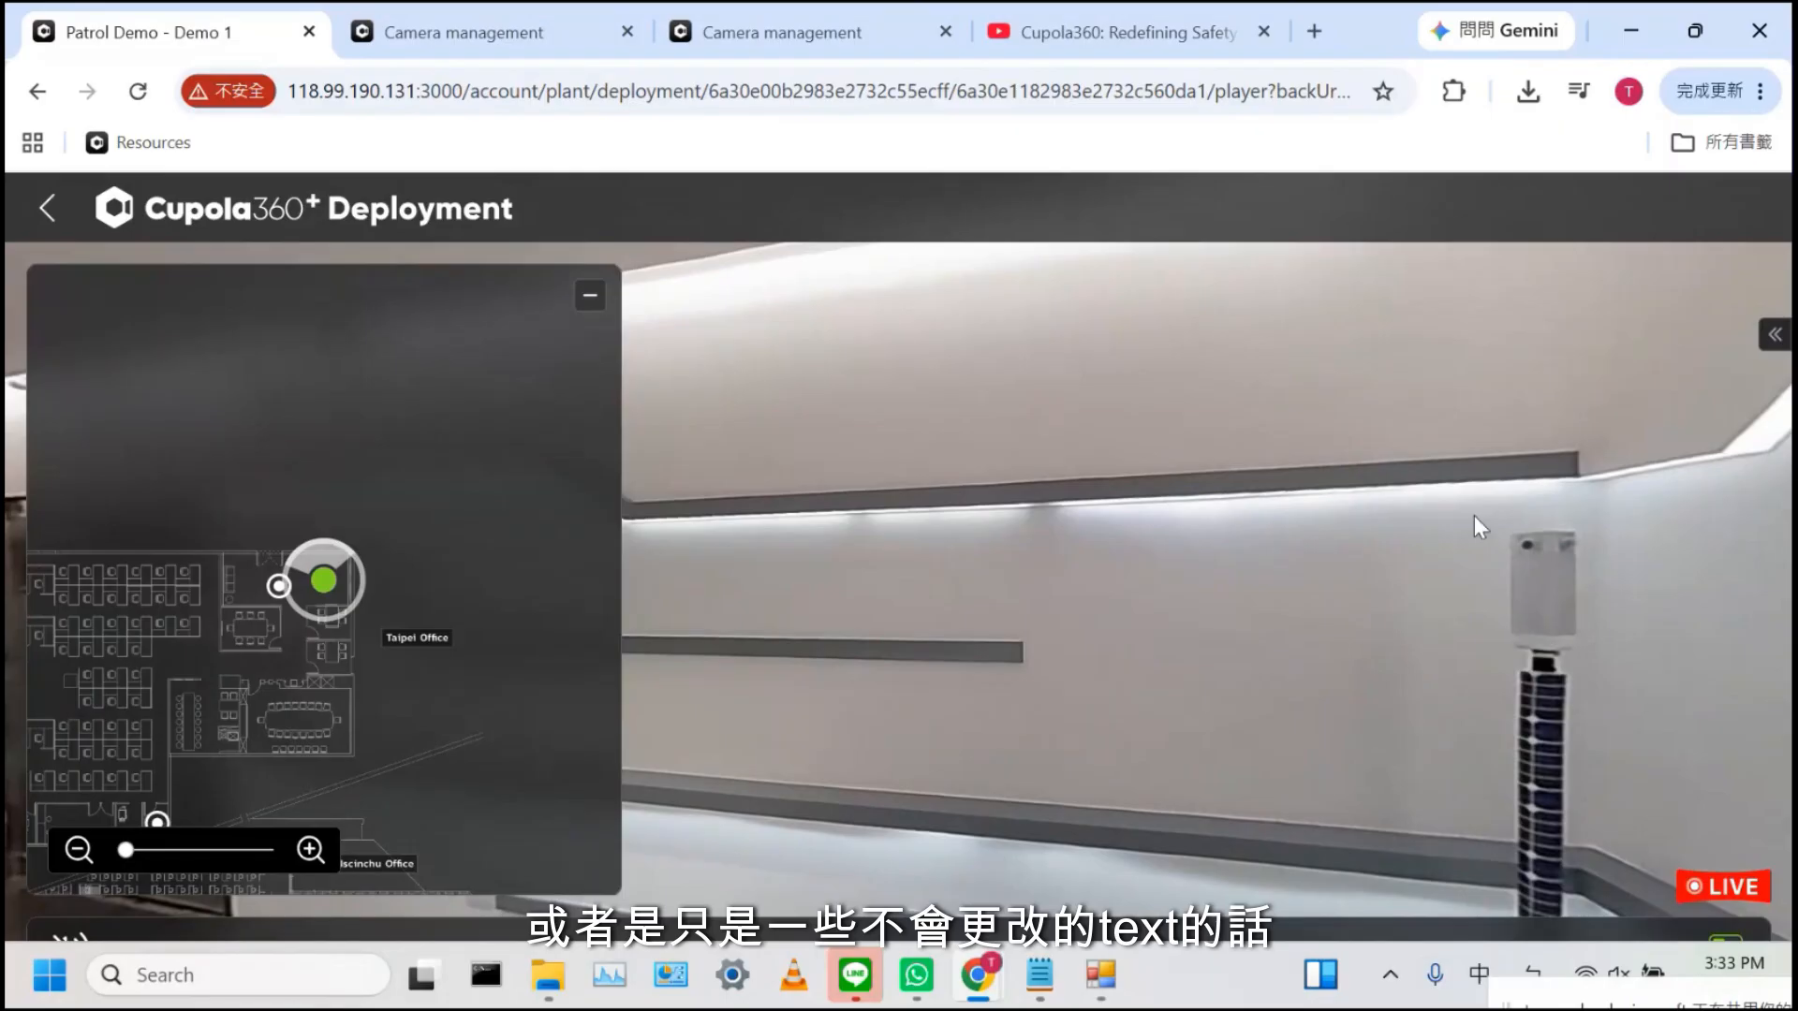
Turn on Auto-Apply for the Sphere overlay in the OSD settings
left_click(1774, 338)
left_click(1674, 298)
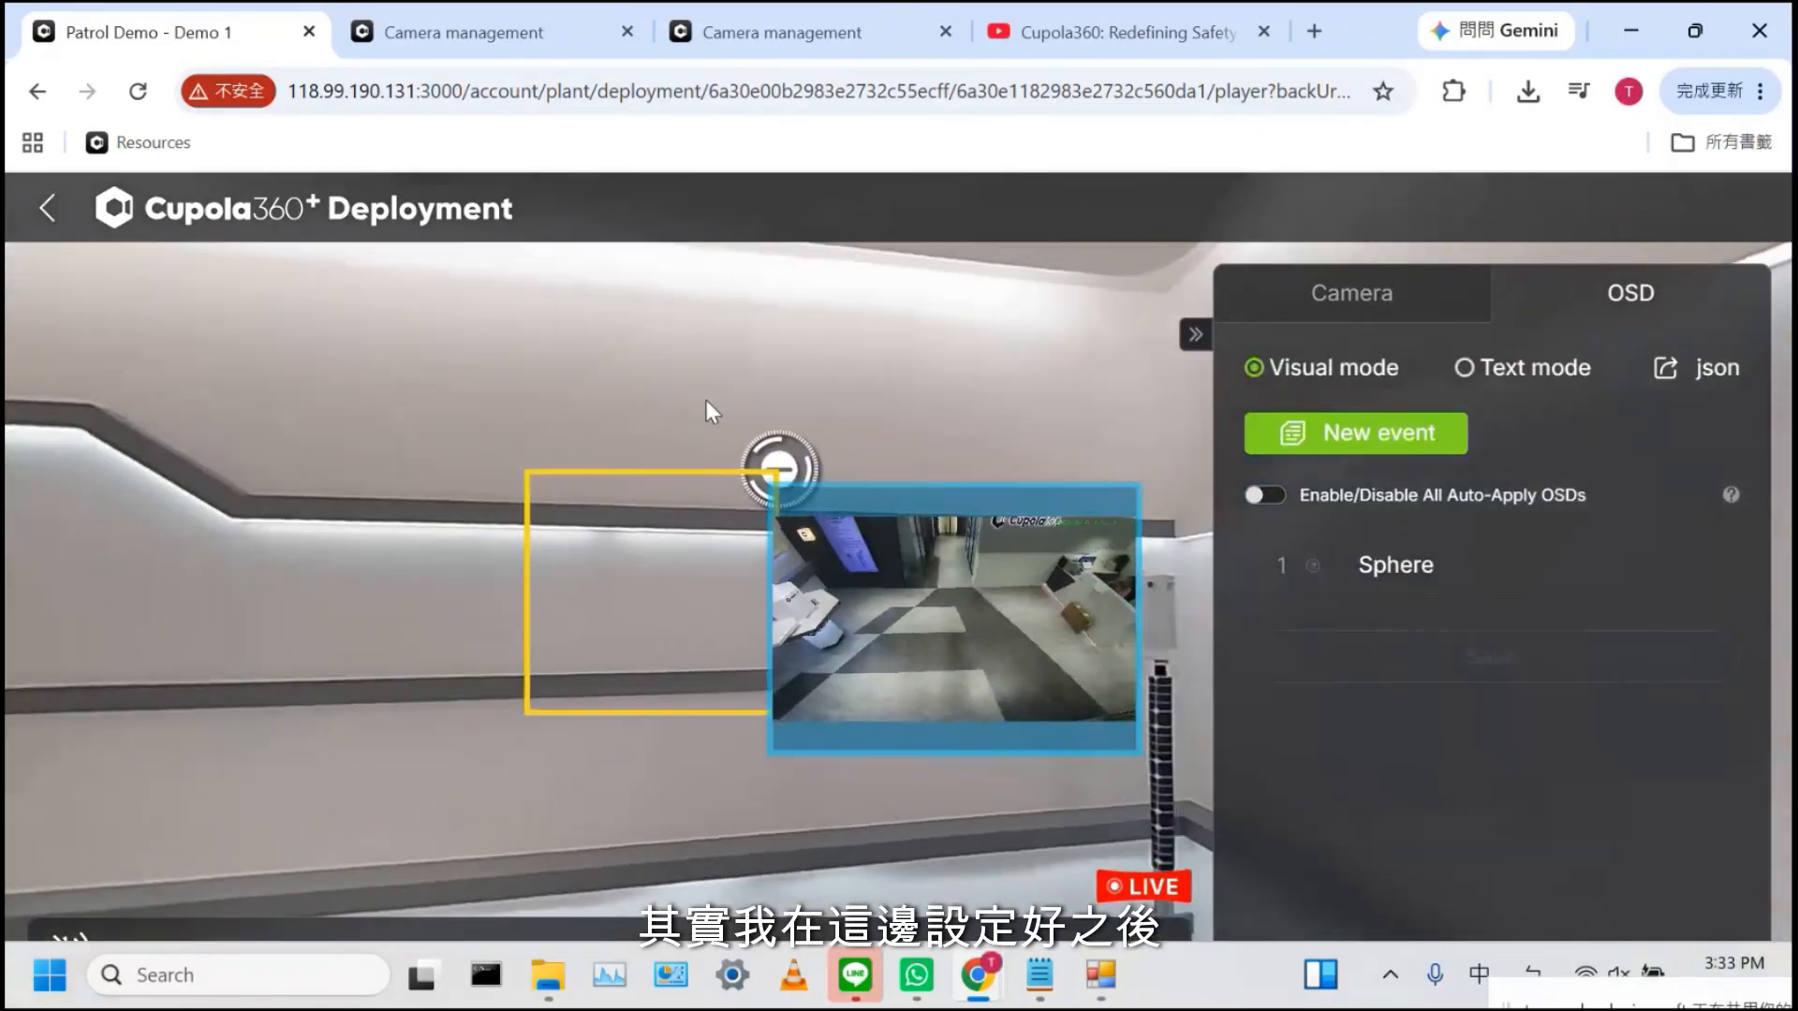
left_click(1040, 581)
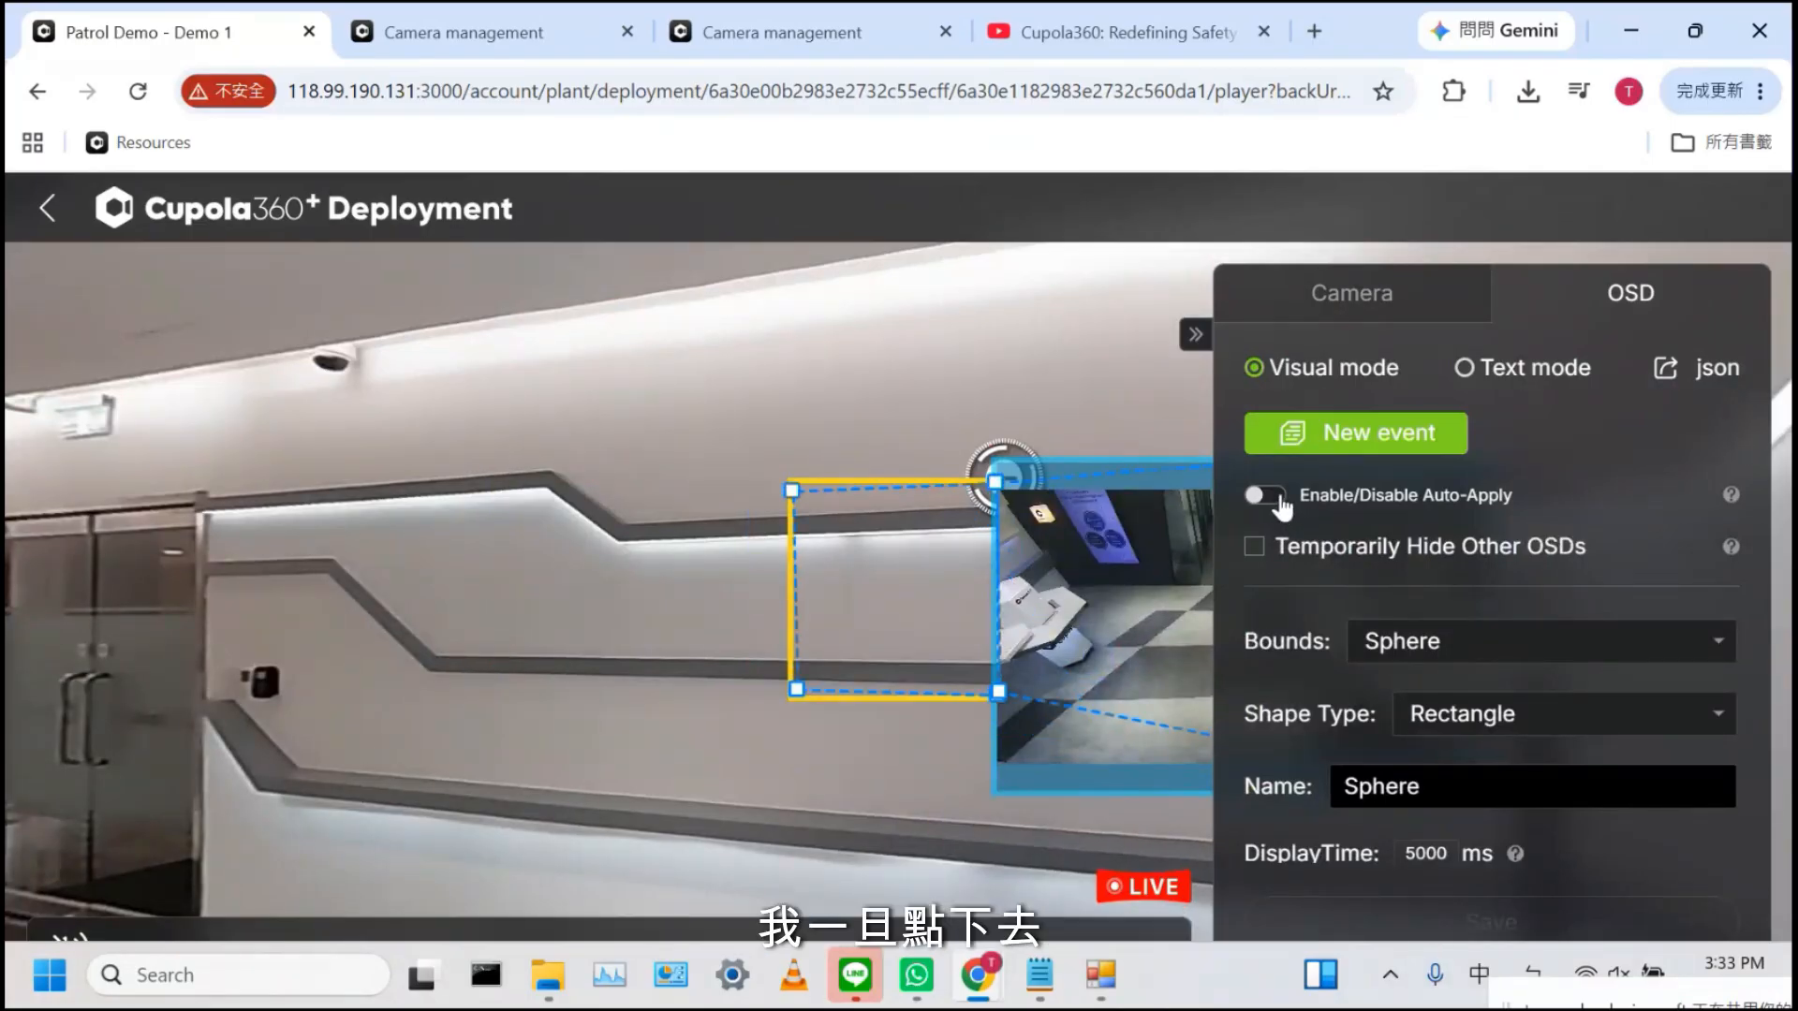
left_click(1280, 498)
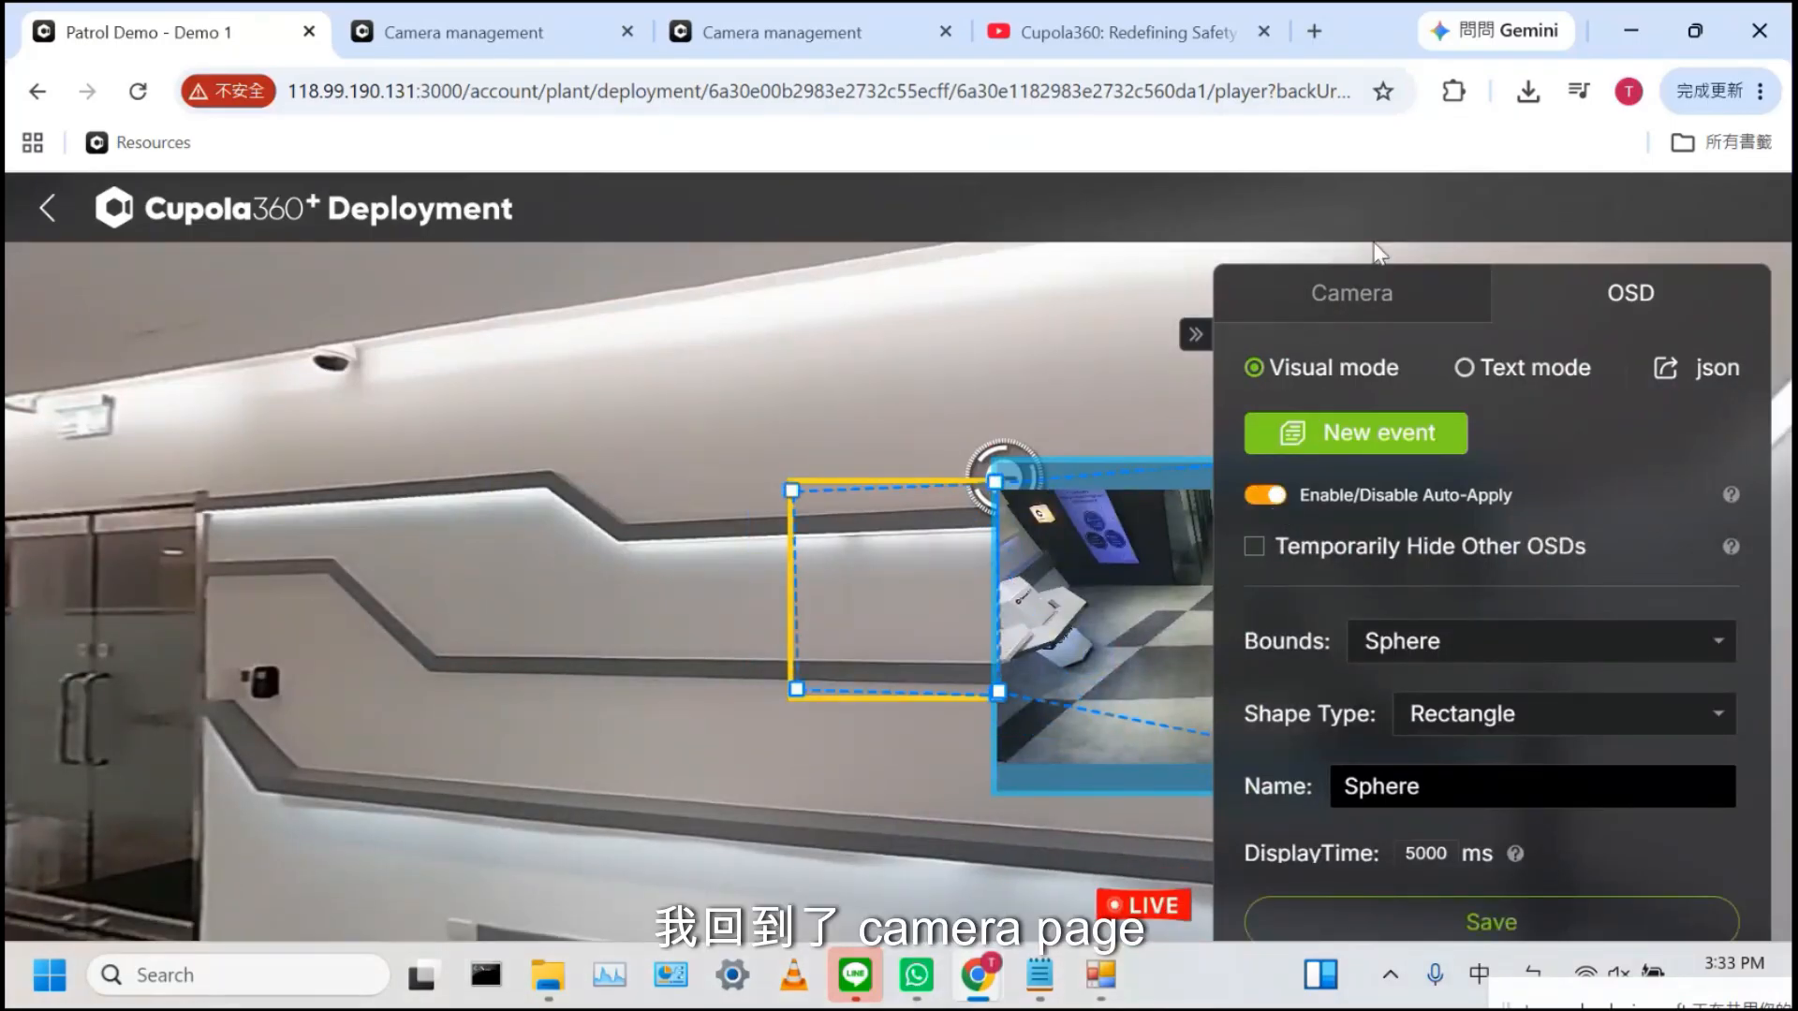
left_click(1339, 300)
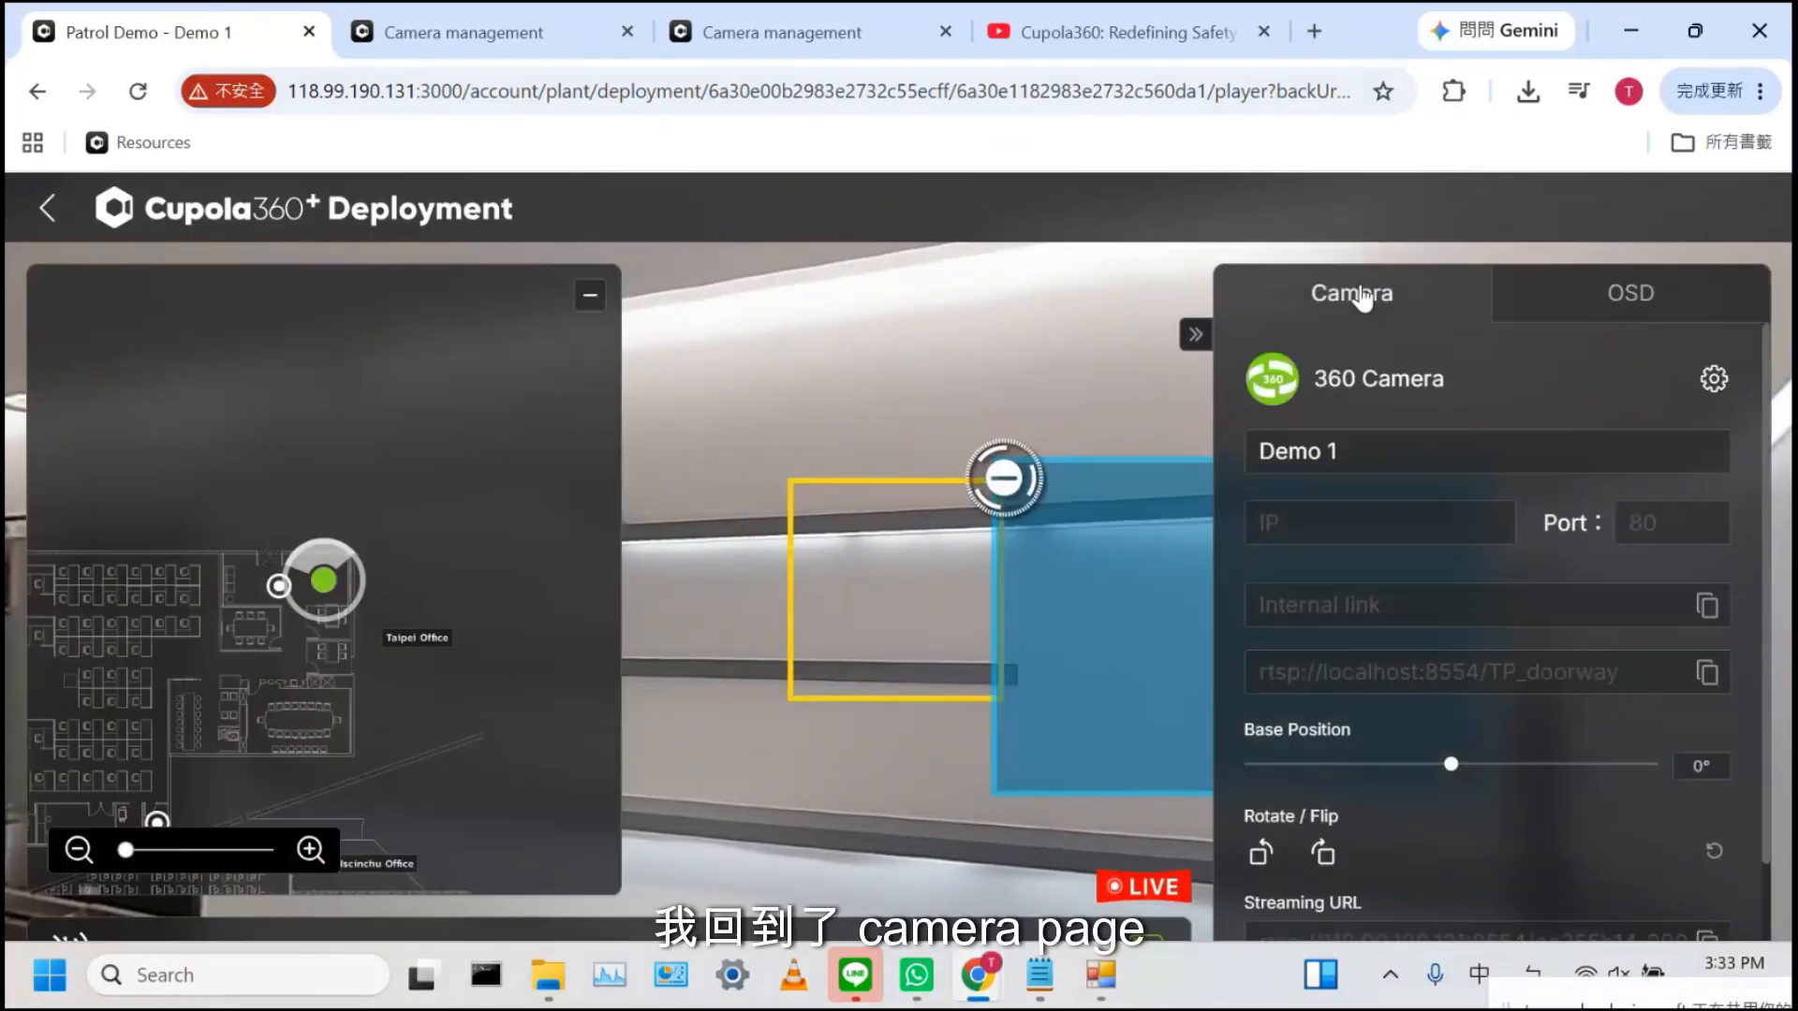
left_click(1196, 336)
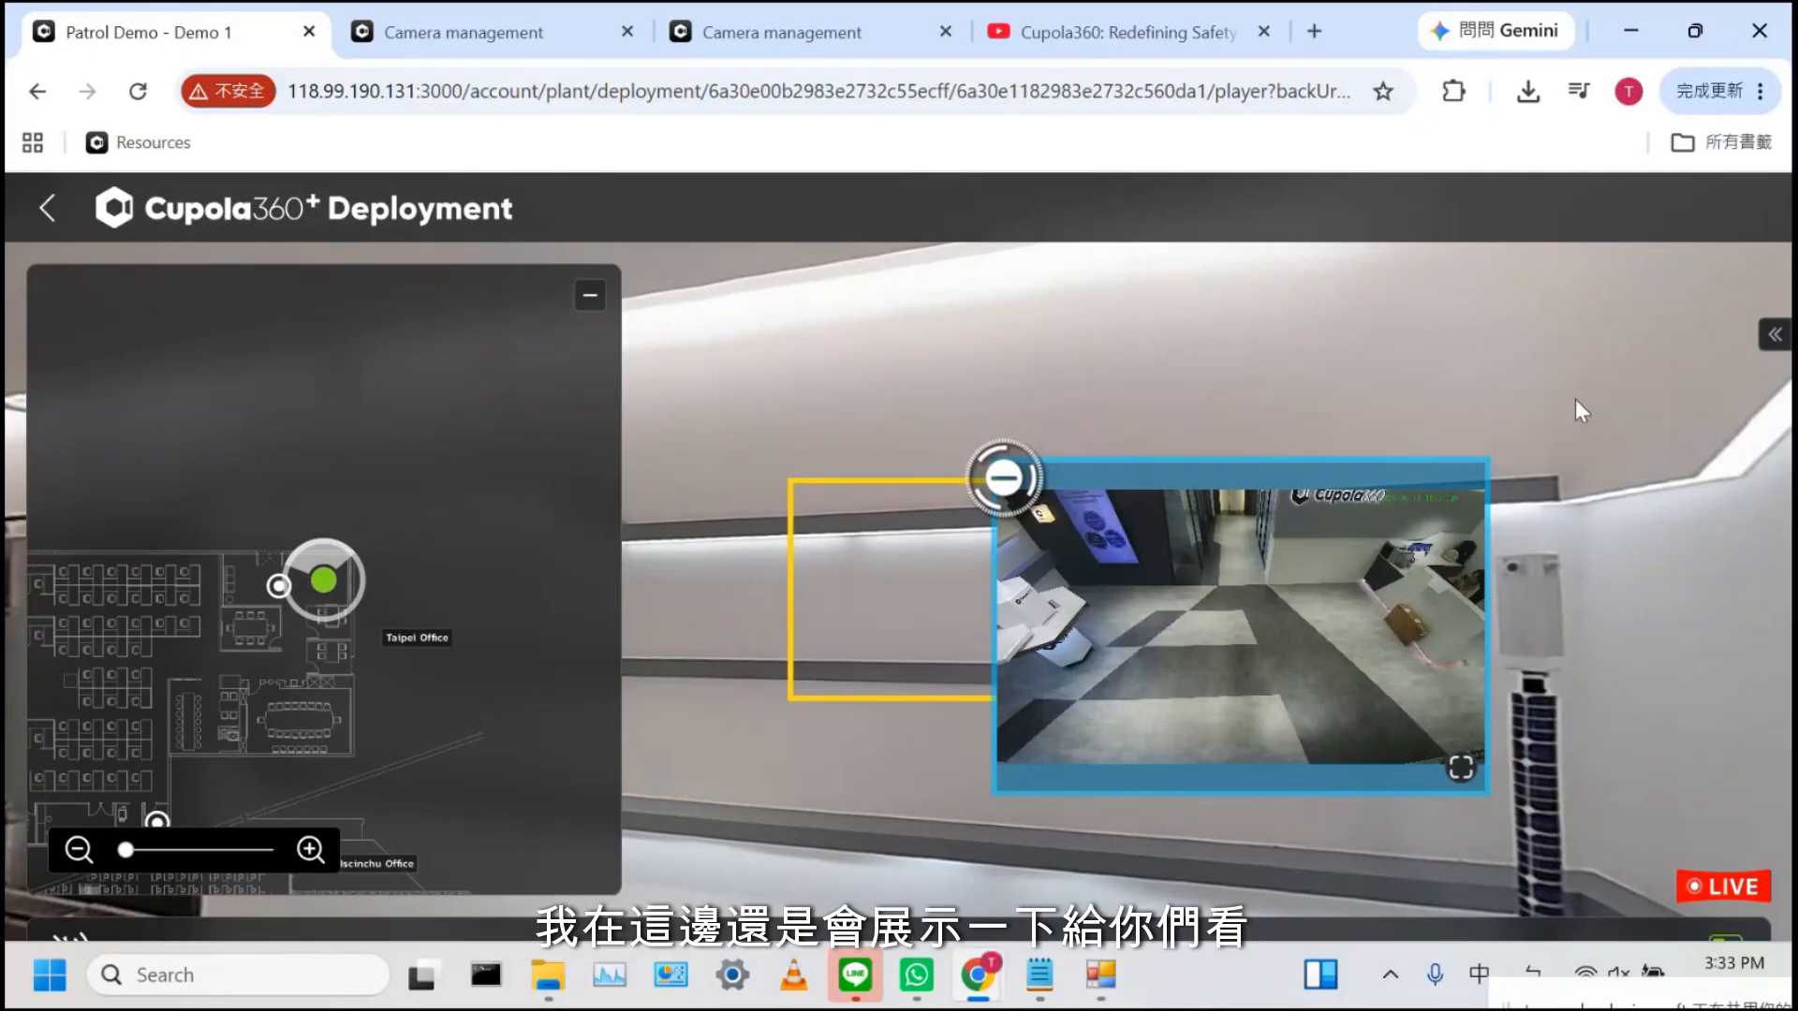
Turn Auto-Apply back off and export the OSD overlay settings as a JSON file
left_click(1776, 337)
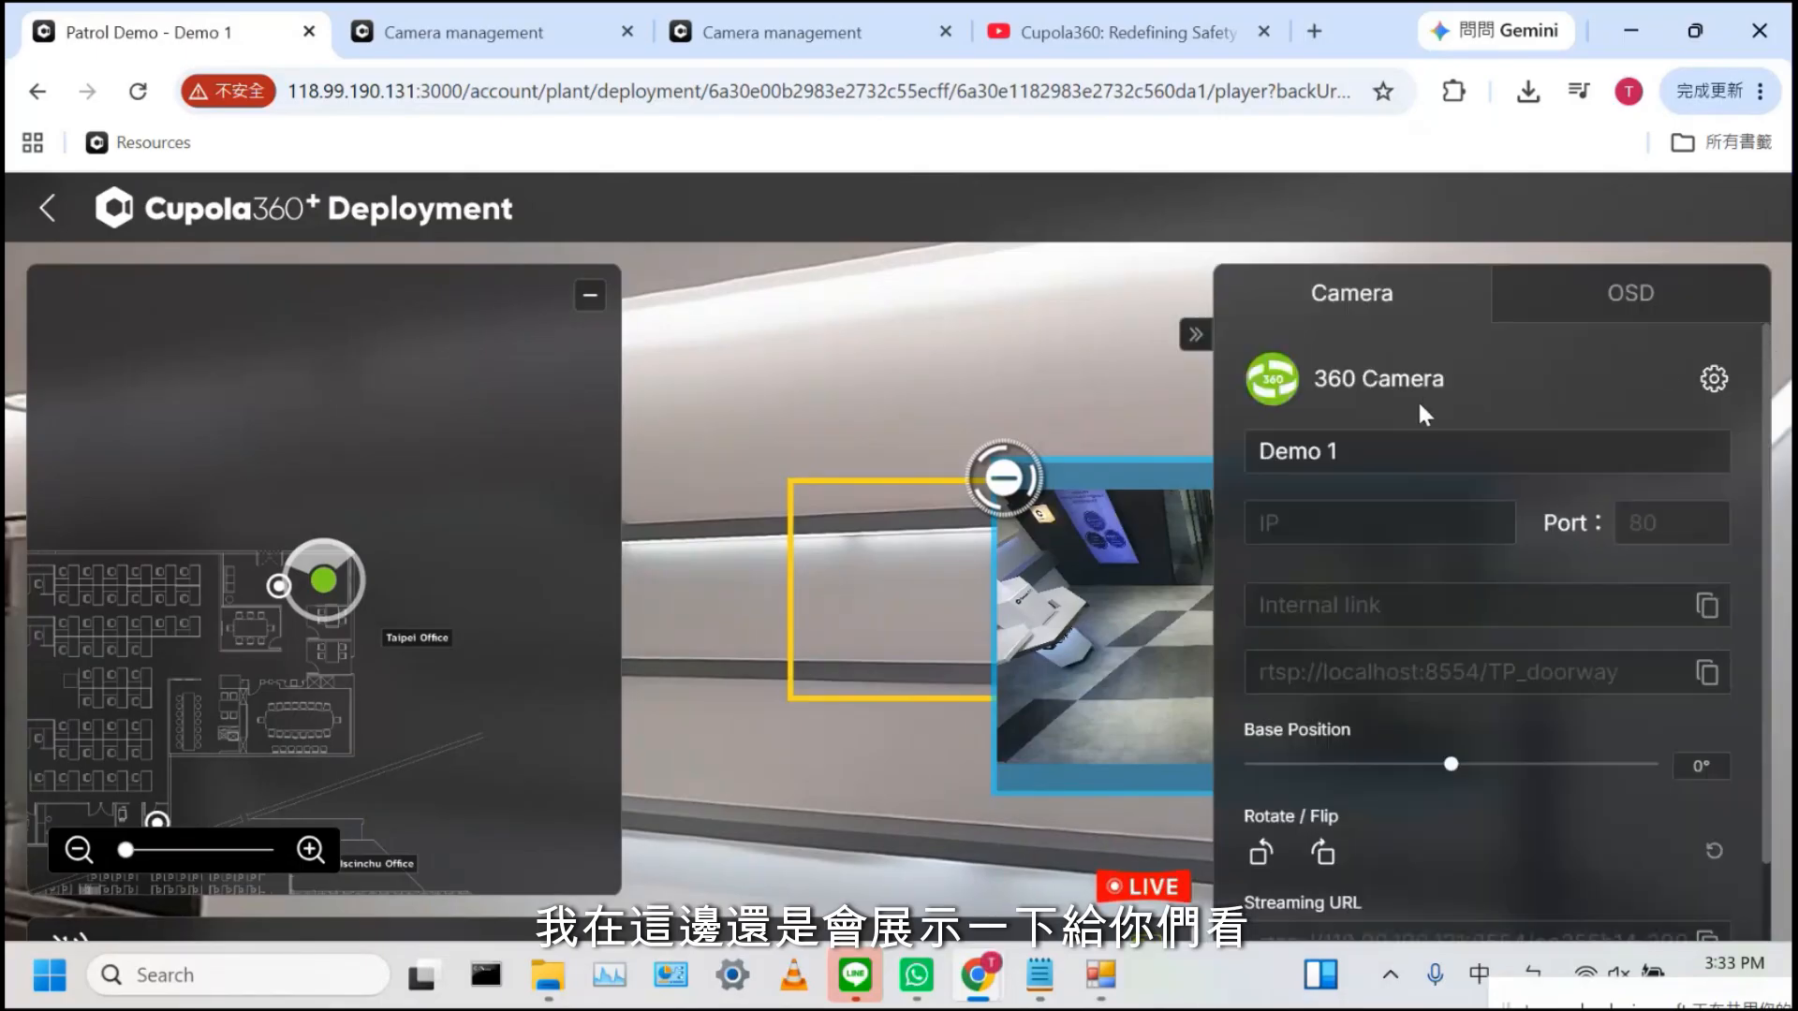
left_click(1634, 293)
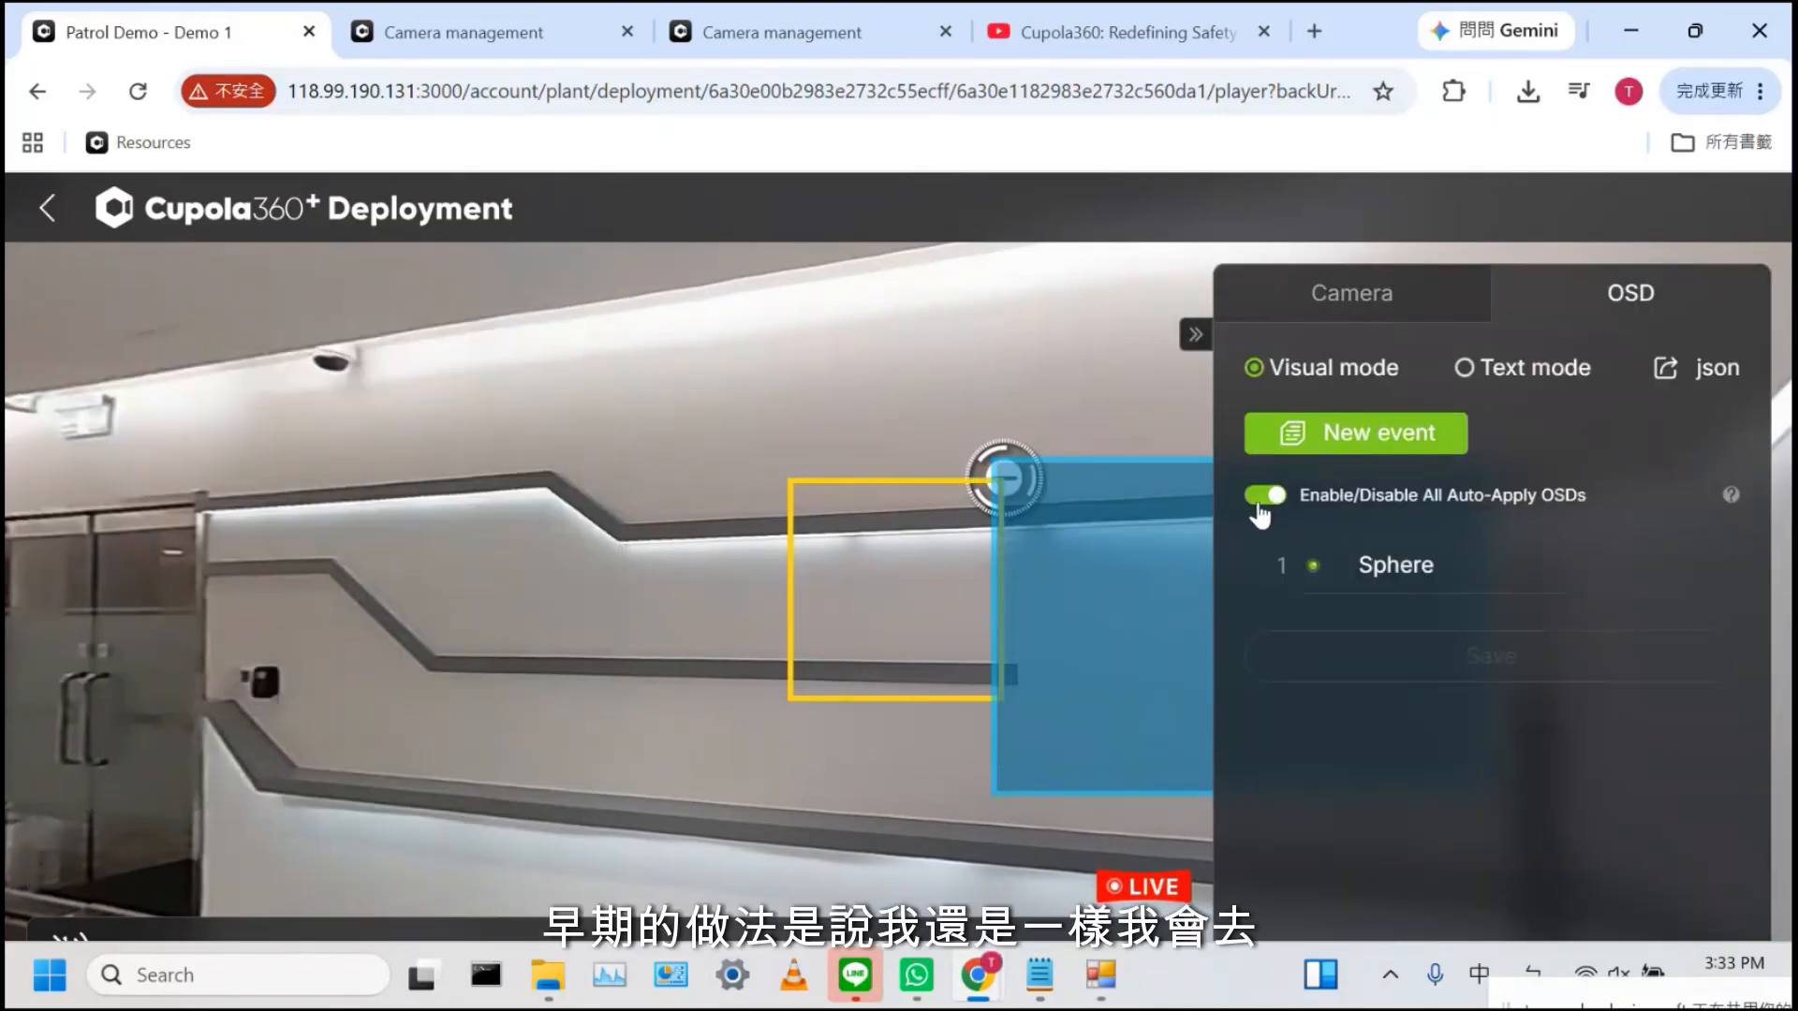
left_click(1261, 511)
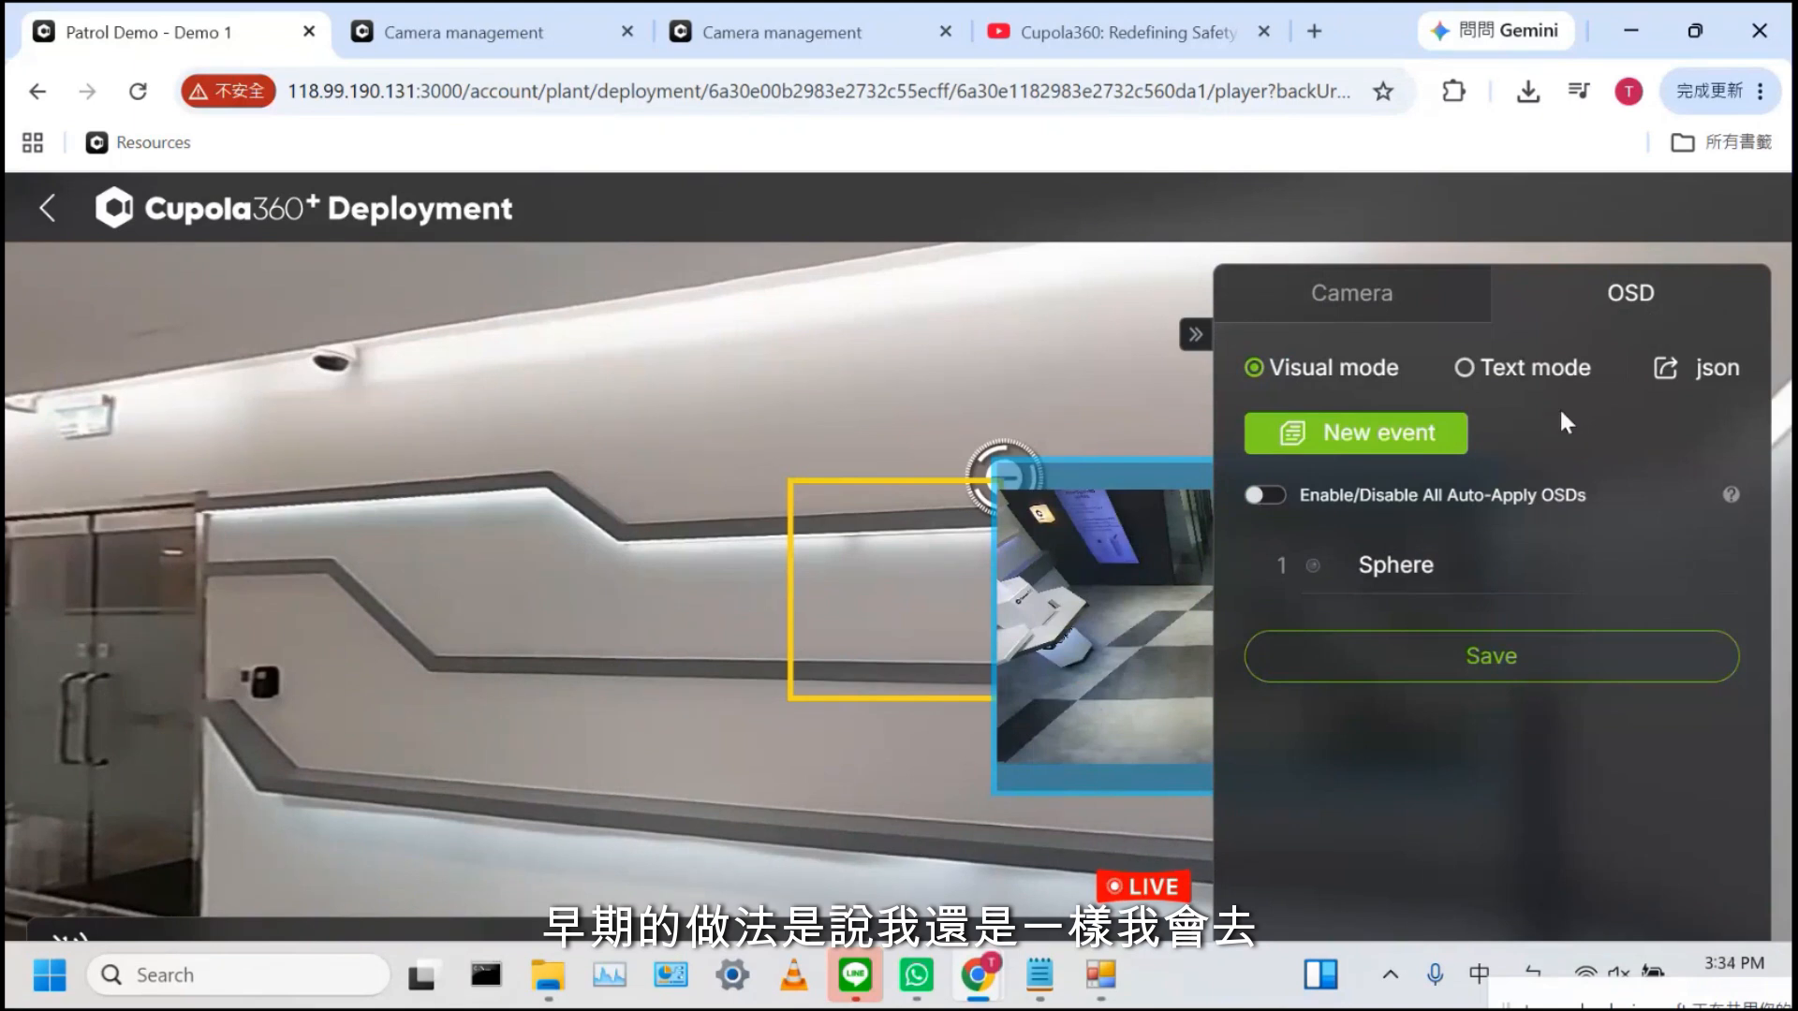
left_click(1353, 312)
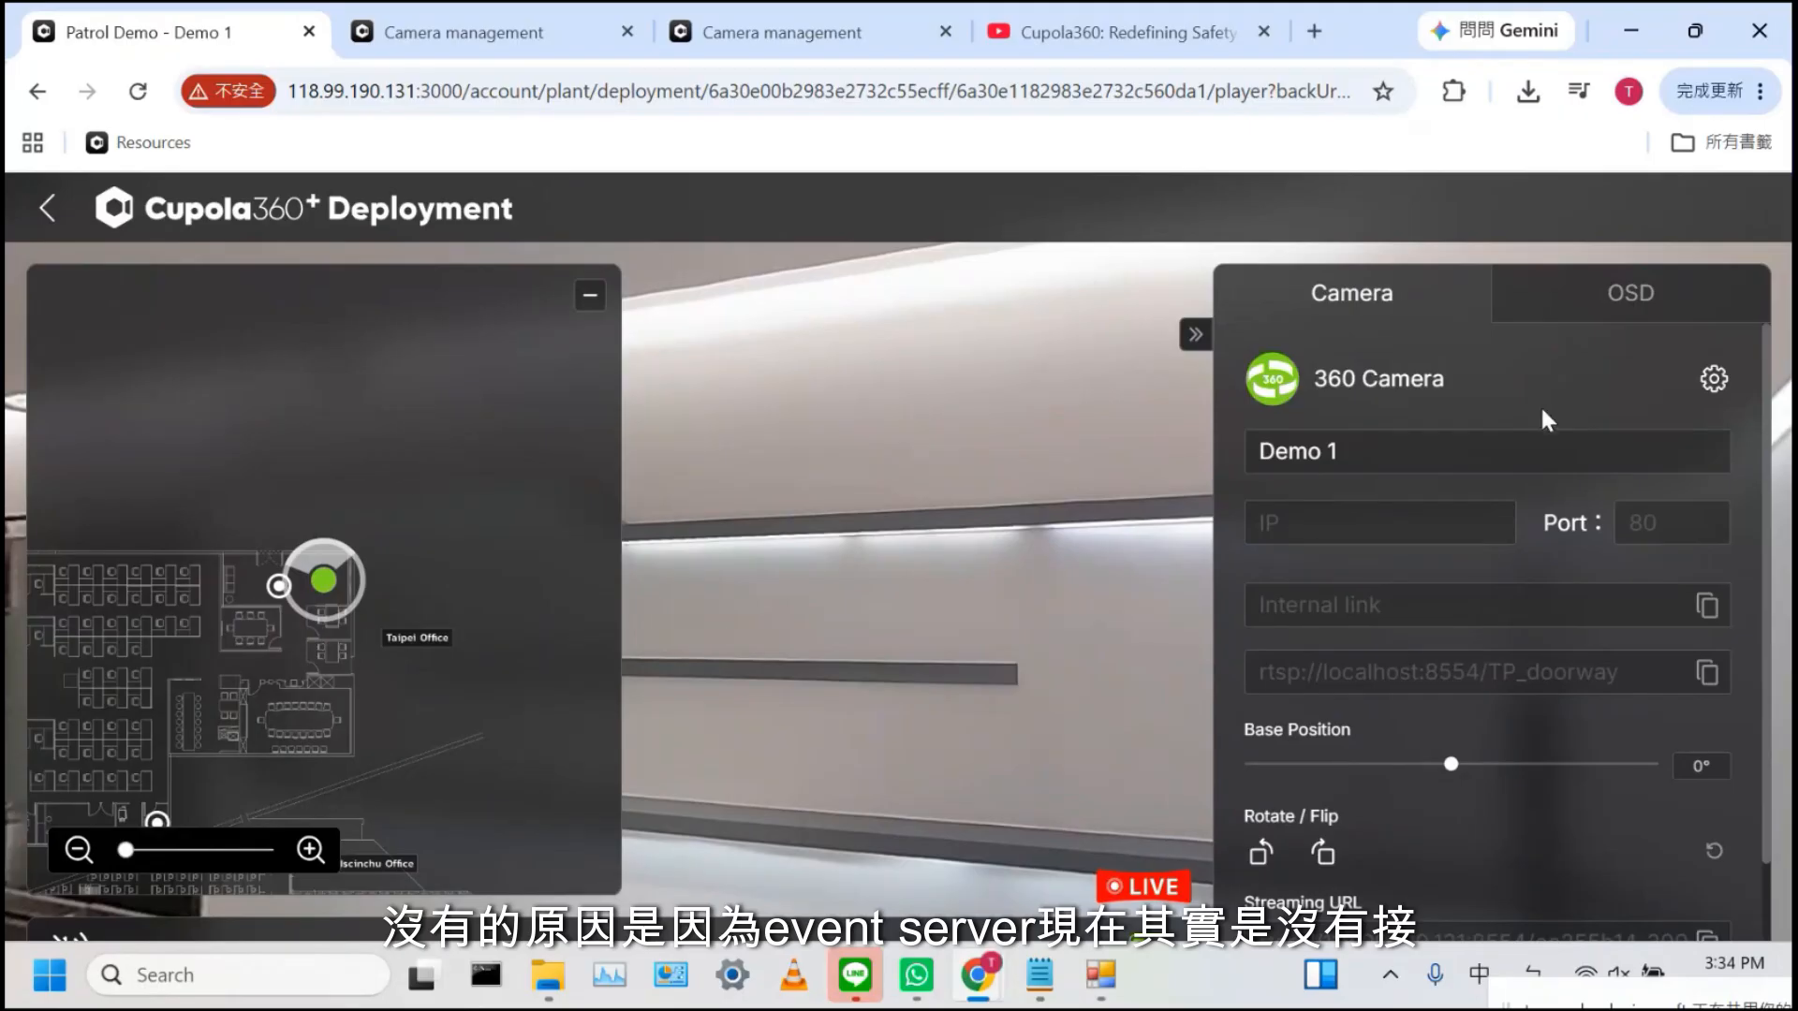
left_click(1634, 296)
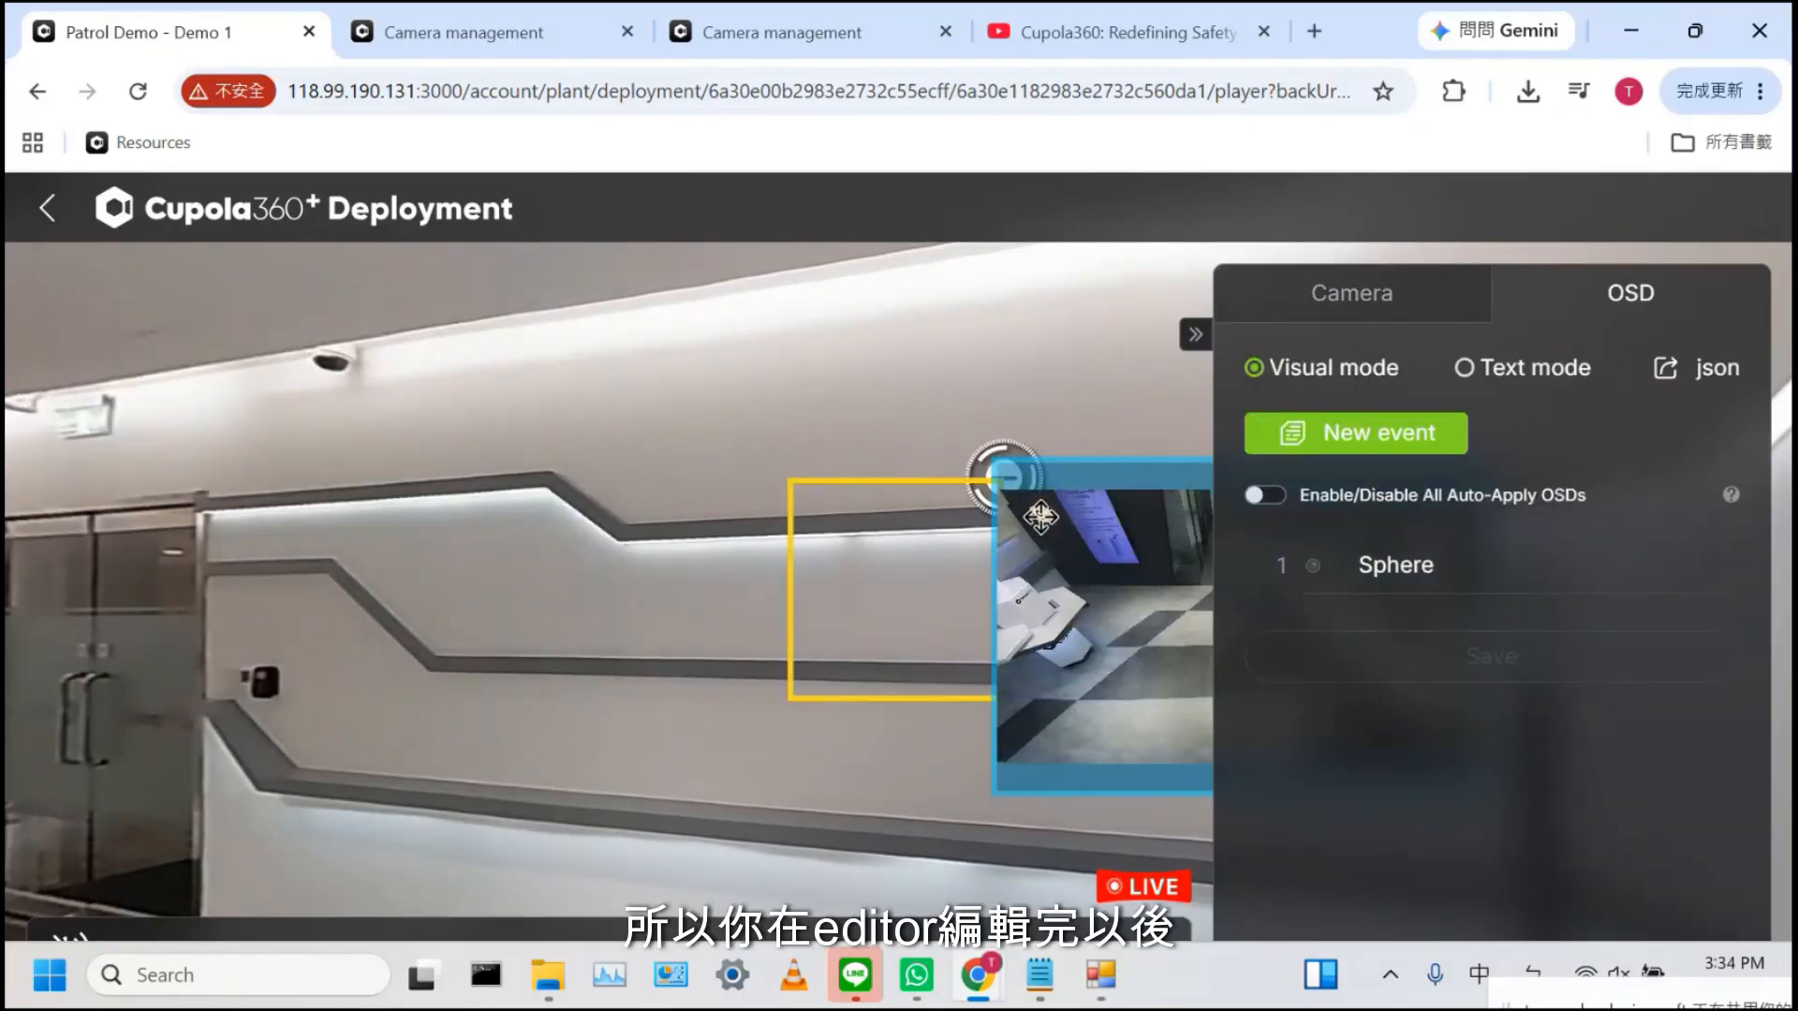
left_click(1715, 369)
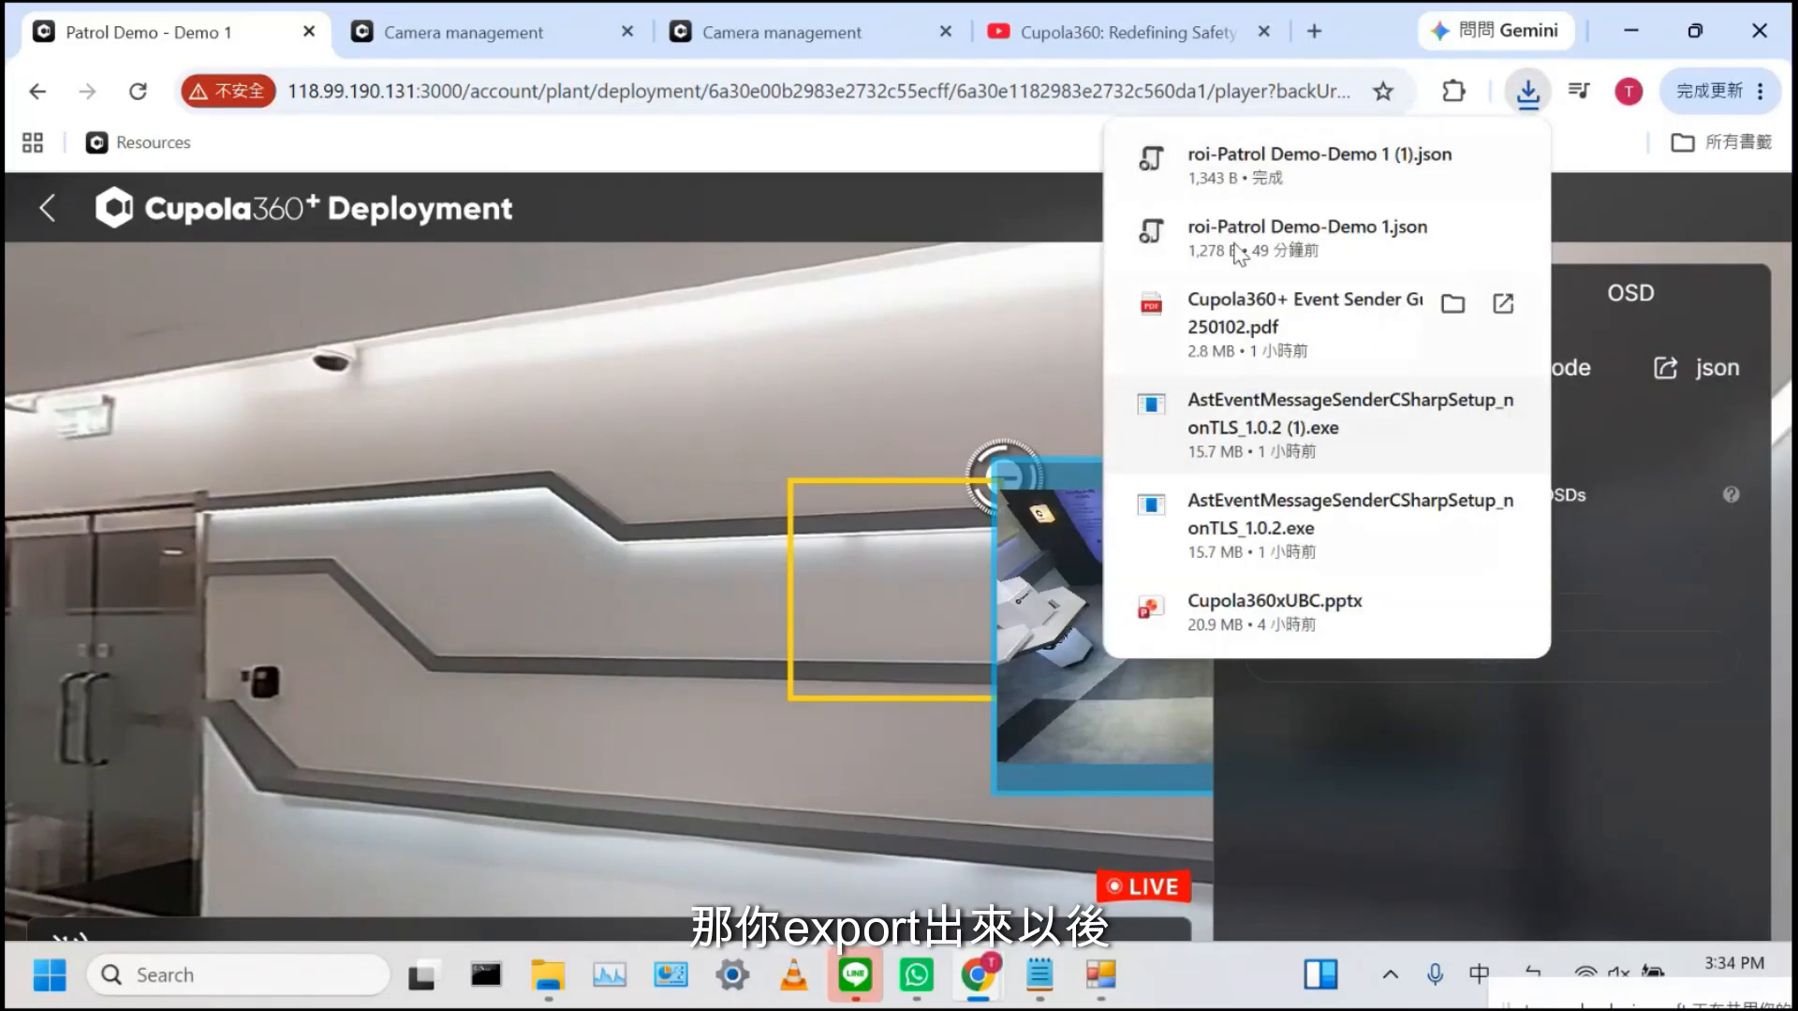
Open roi-Patrol Demo-Demo 1 (1) from Downloads in Notepad and select all its JSON text
left_click(1452, 161)
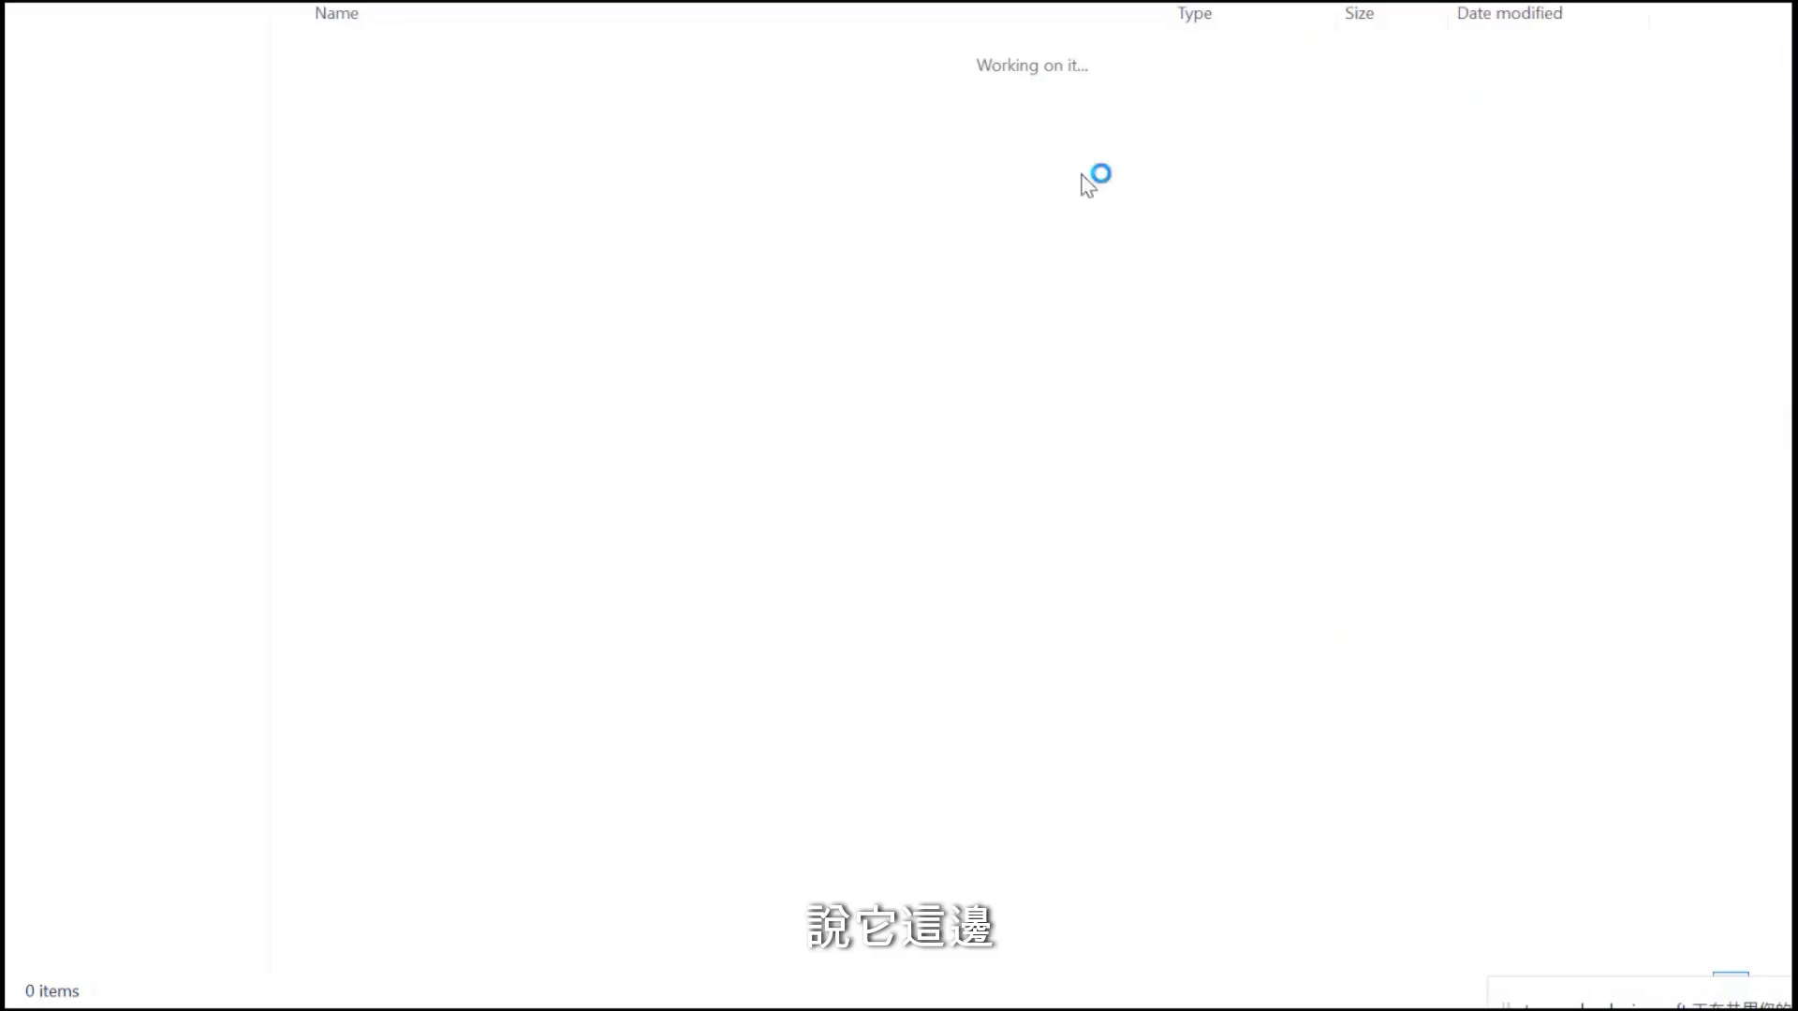
left_click(400, 283)
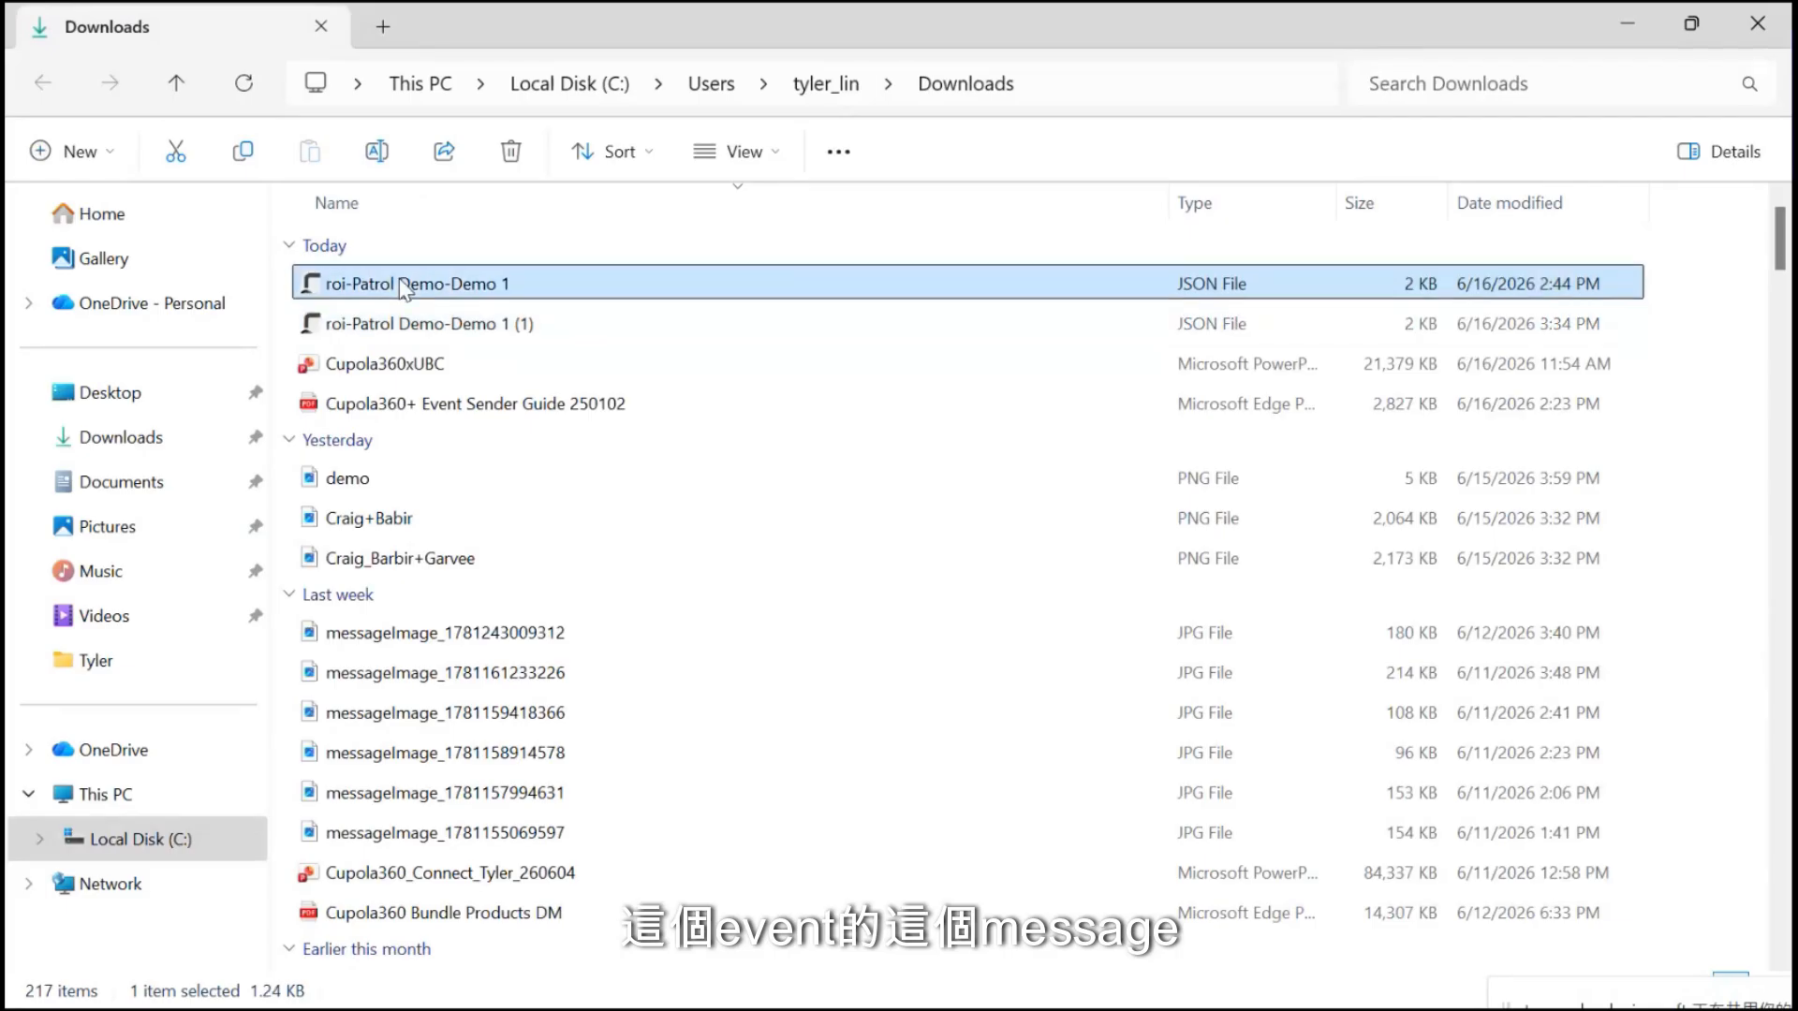
left_click(394, 328)
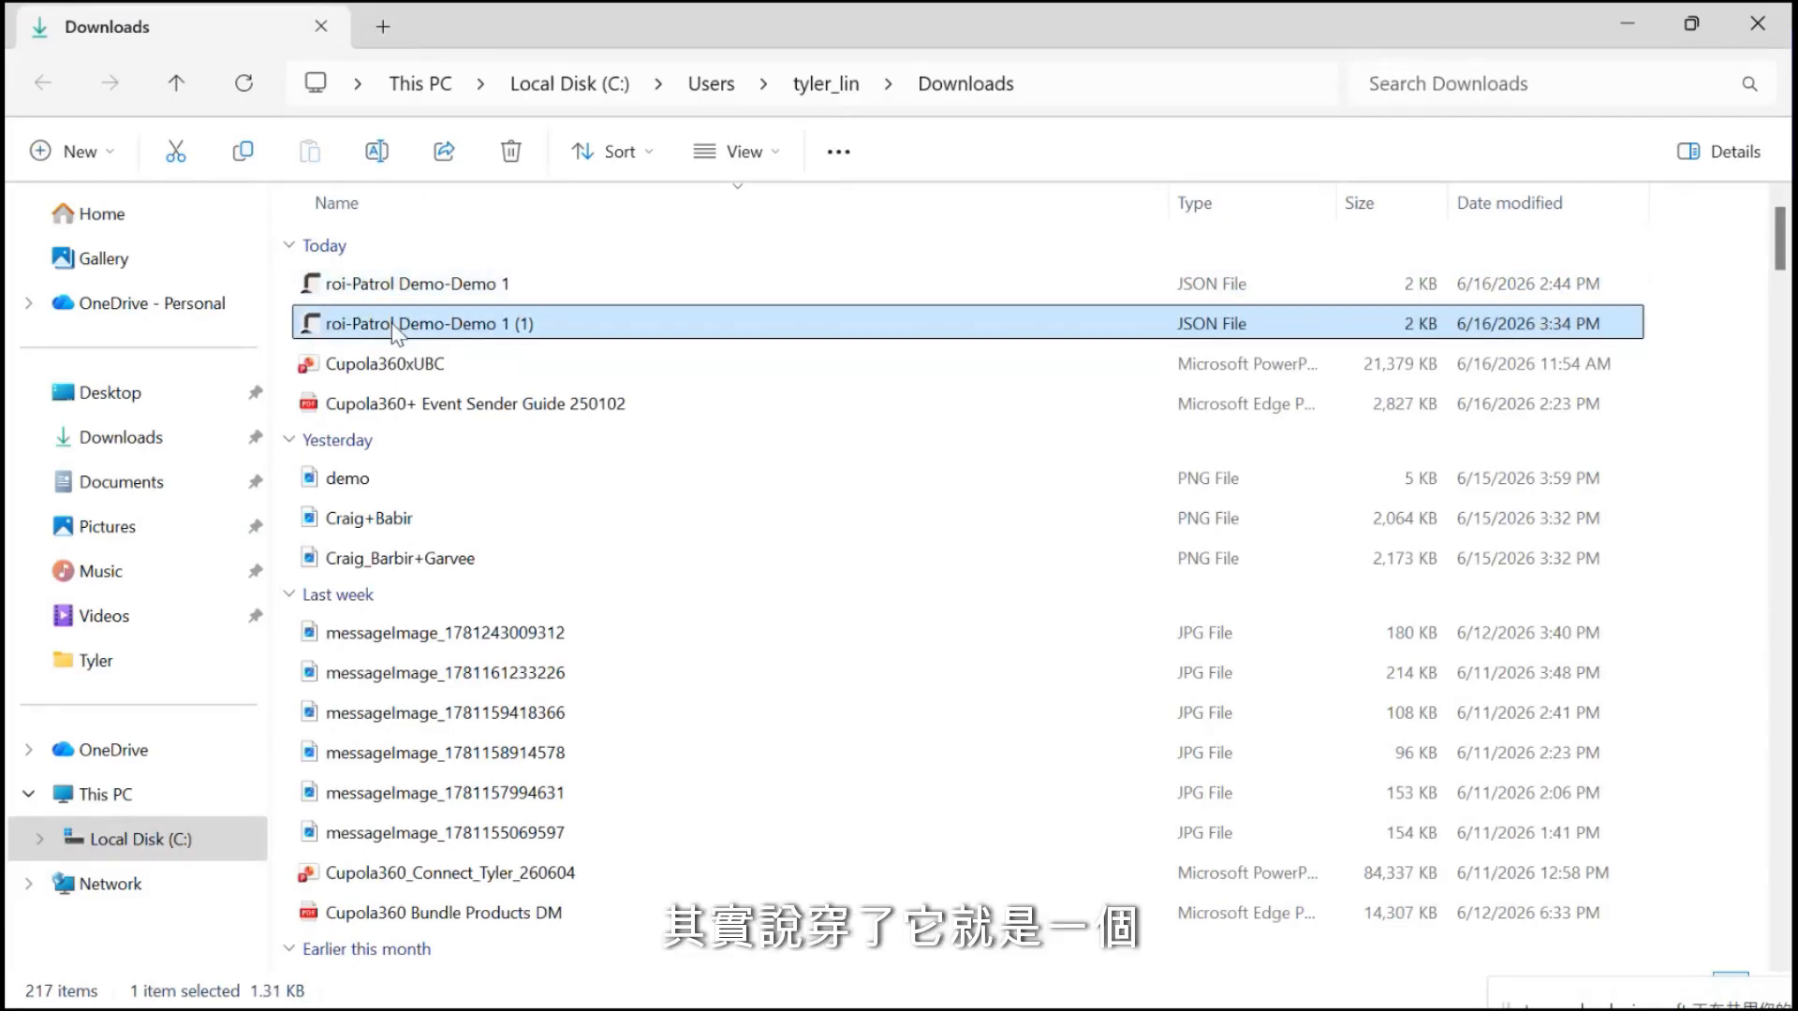
right_click(392, 325)
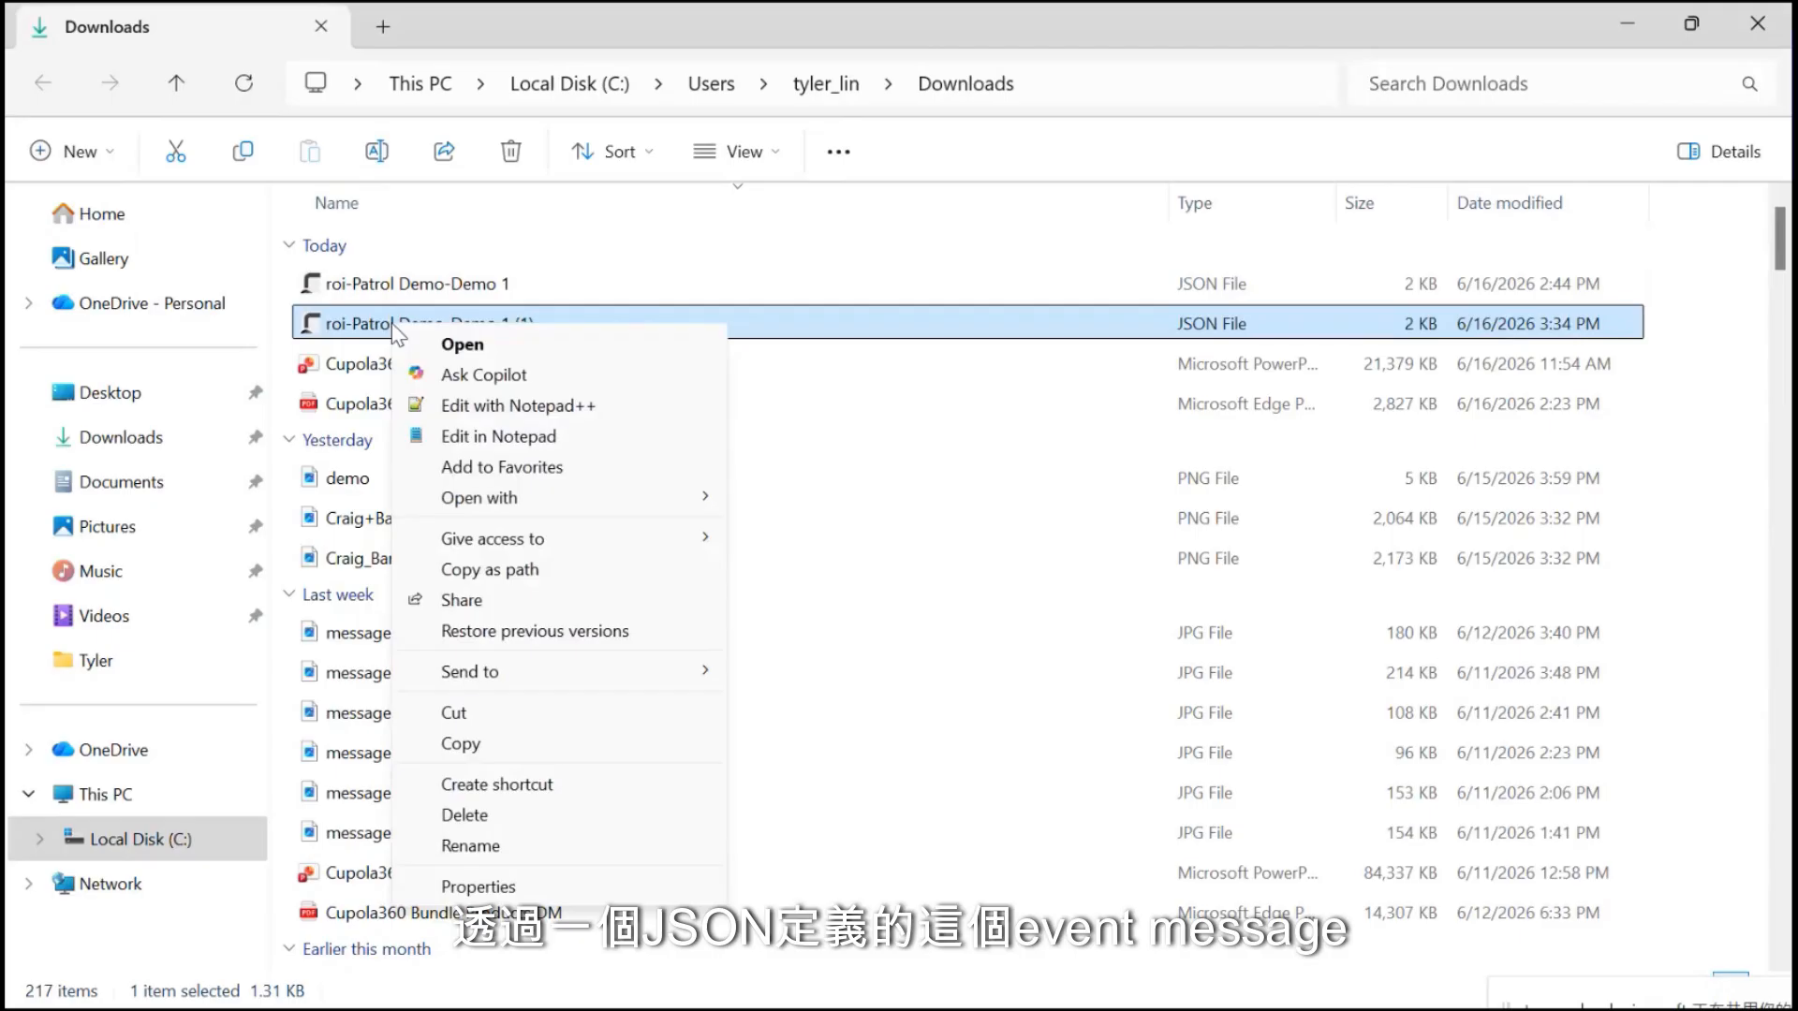
left_click(530, 436)
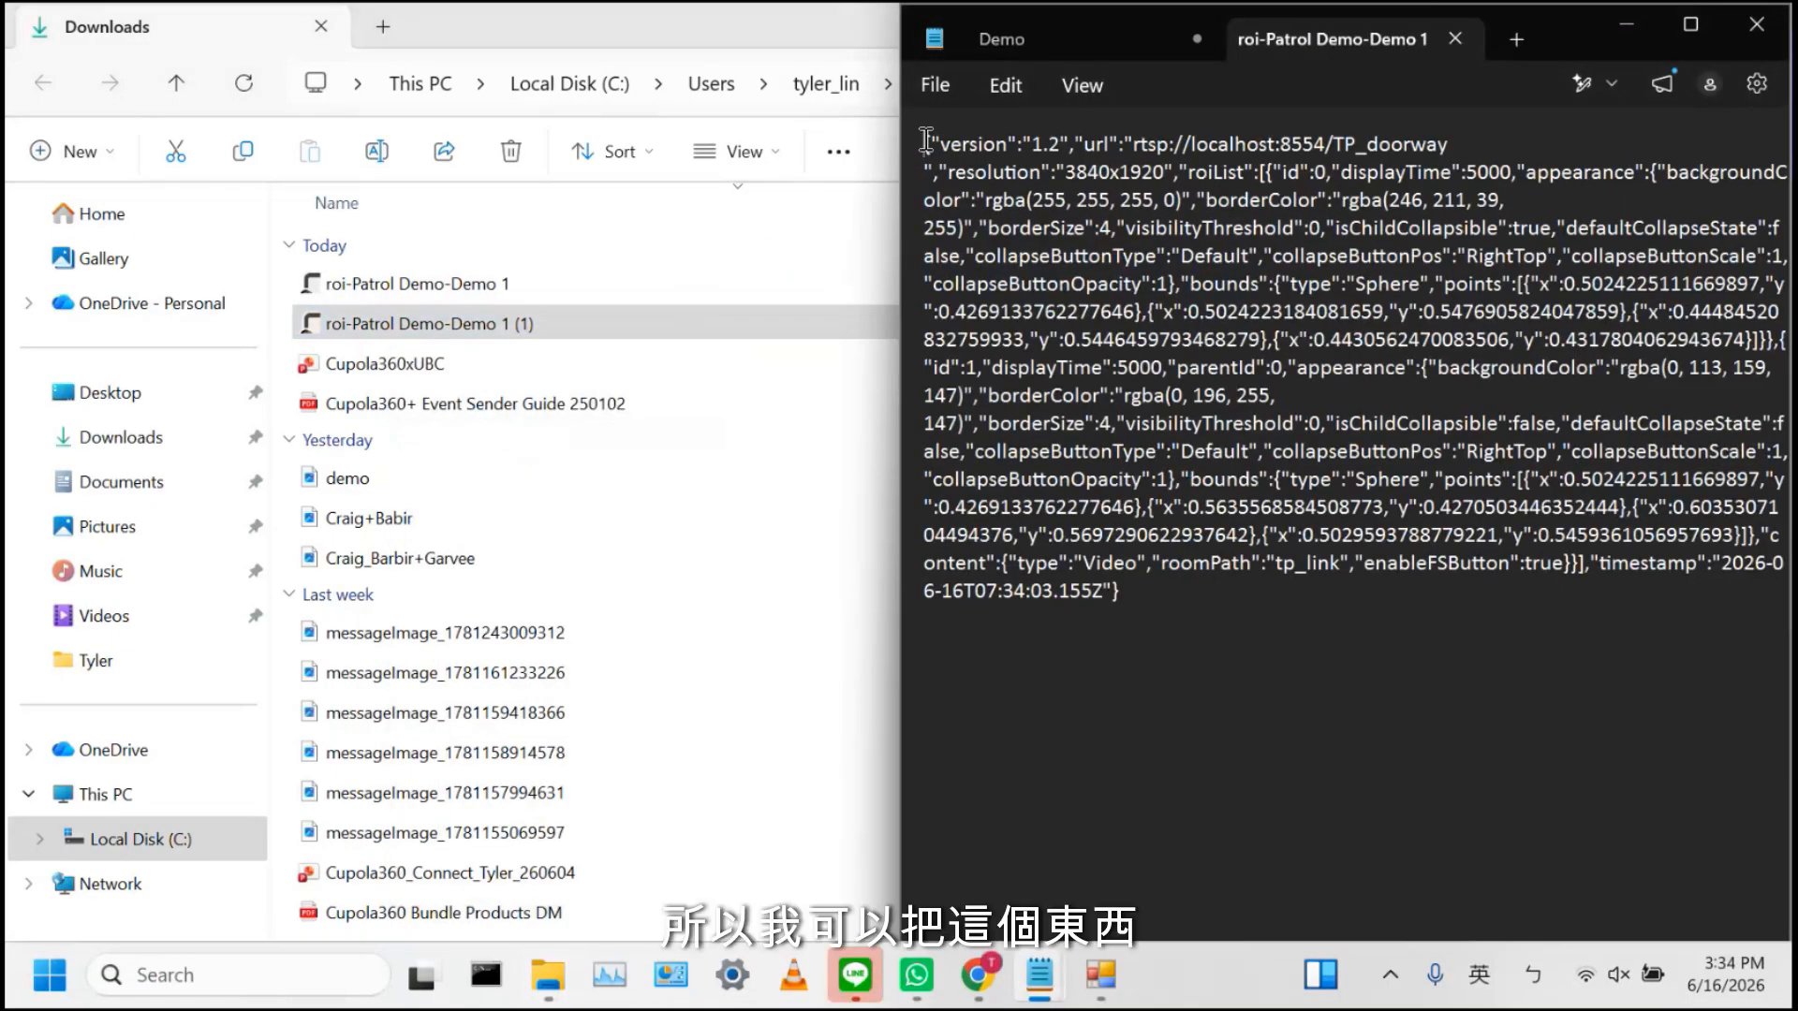
left_click_drag(926, 140, 1170, 613)
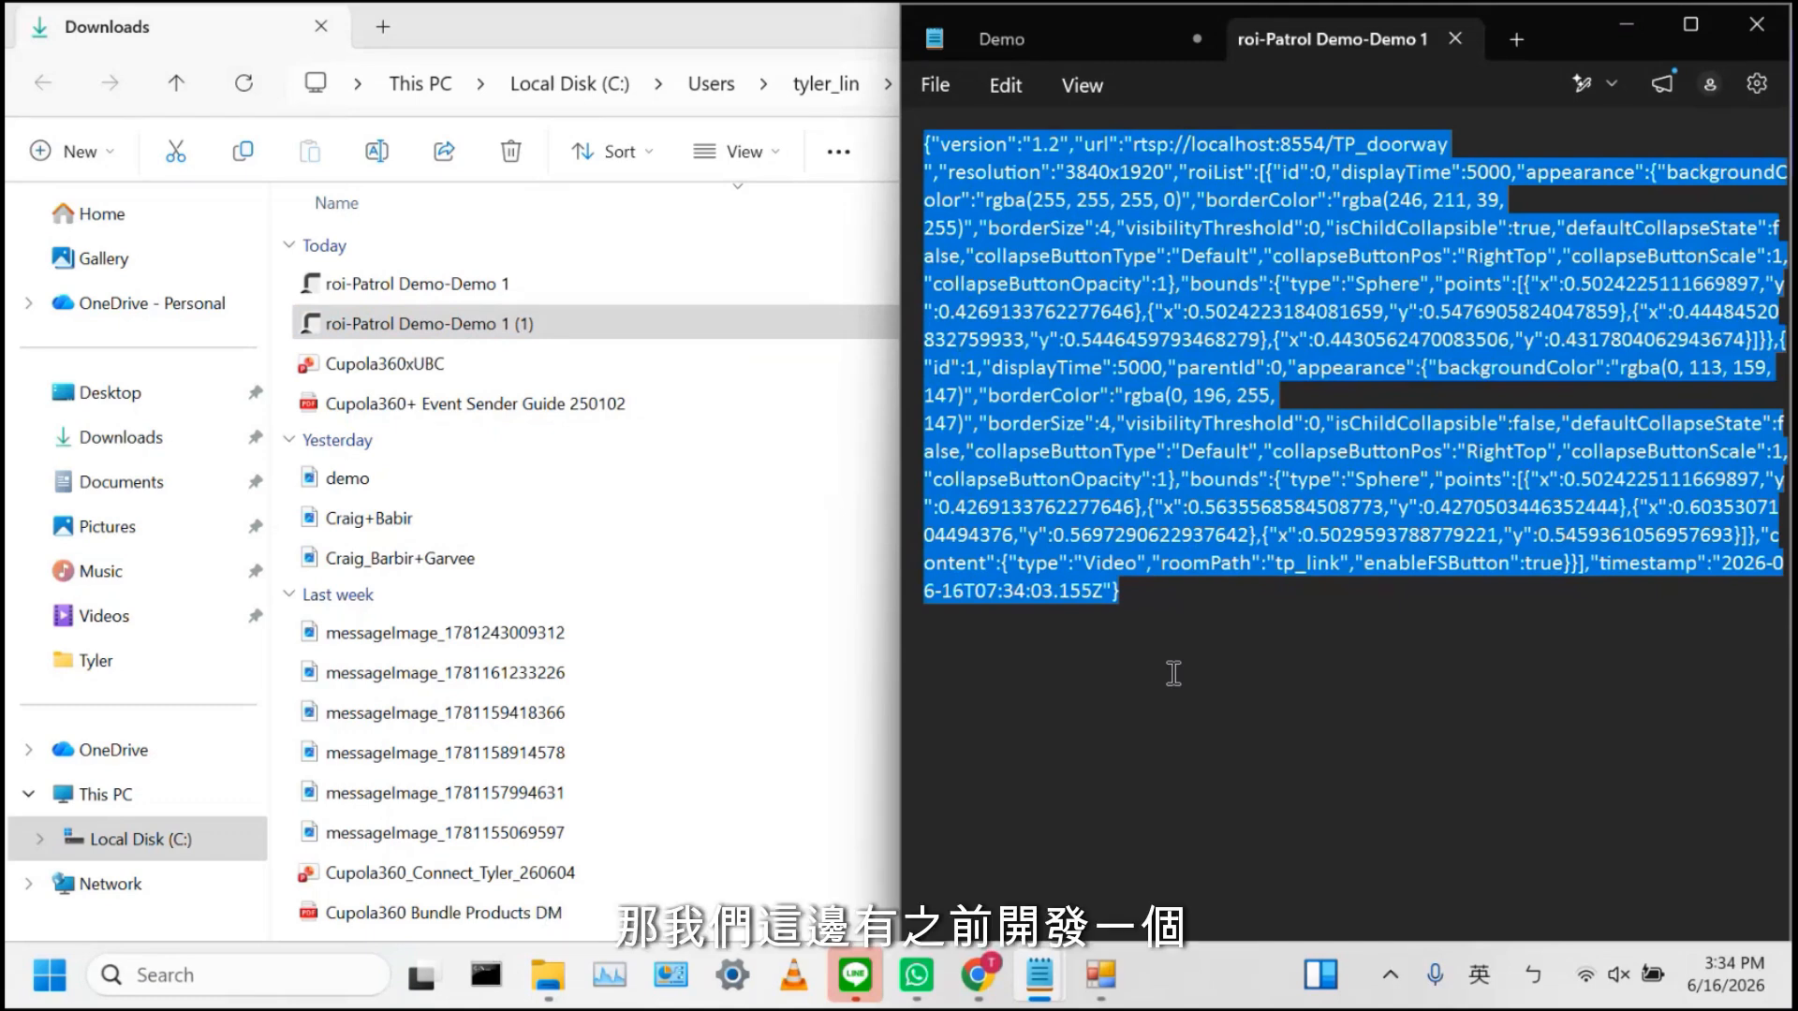
Bring the Form1 event sender forward, move it to the upper right, and connect to the event server
left_click(1102, 974)
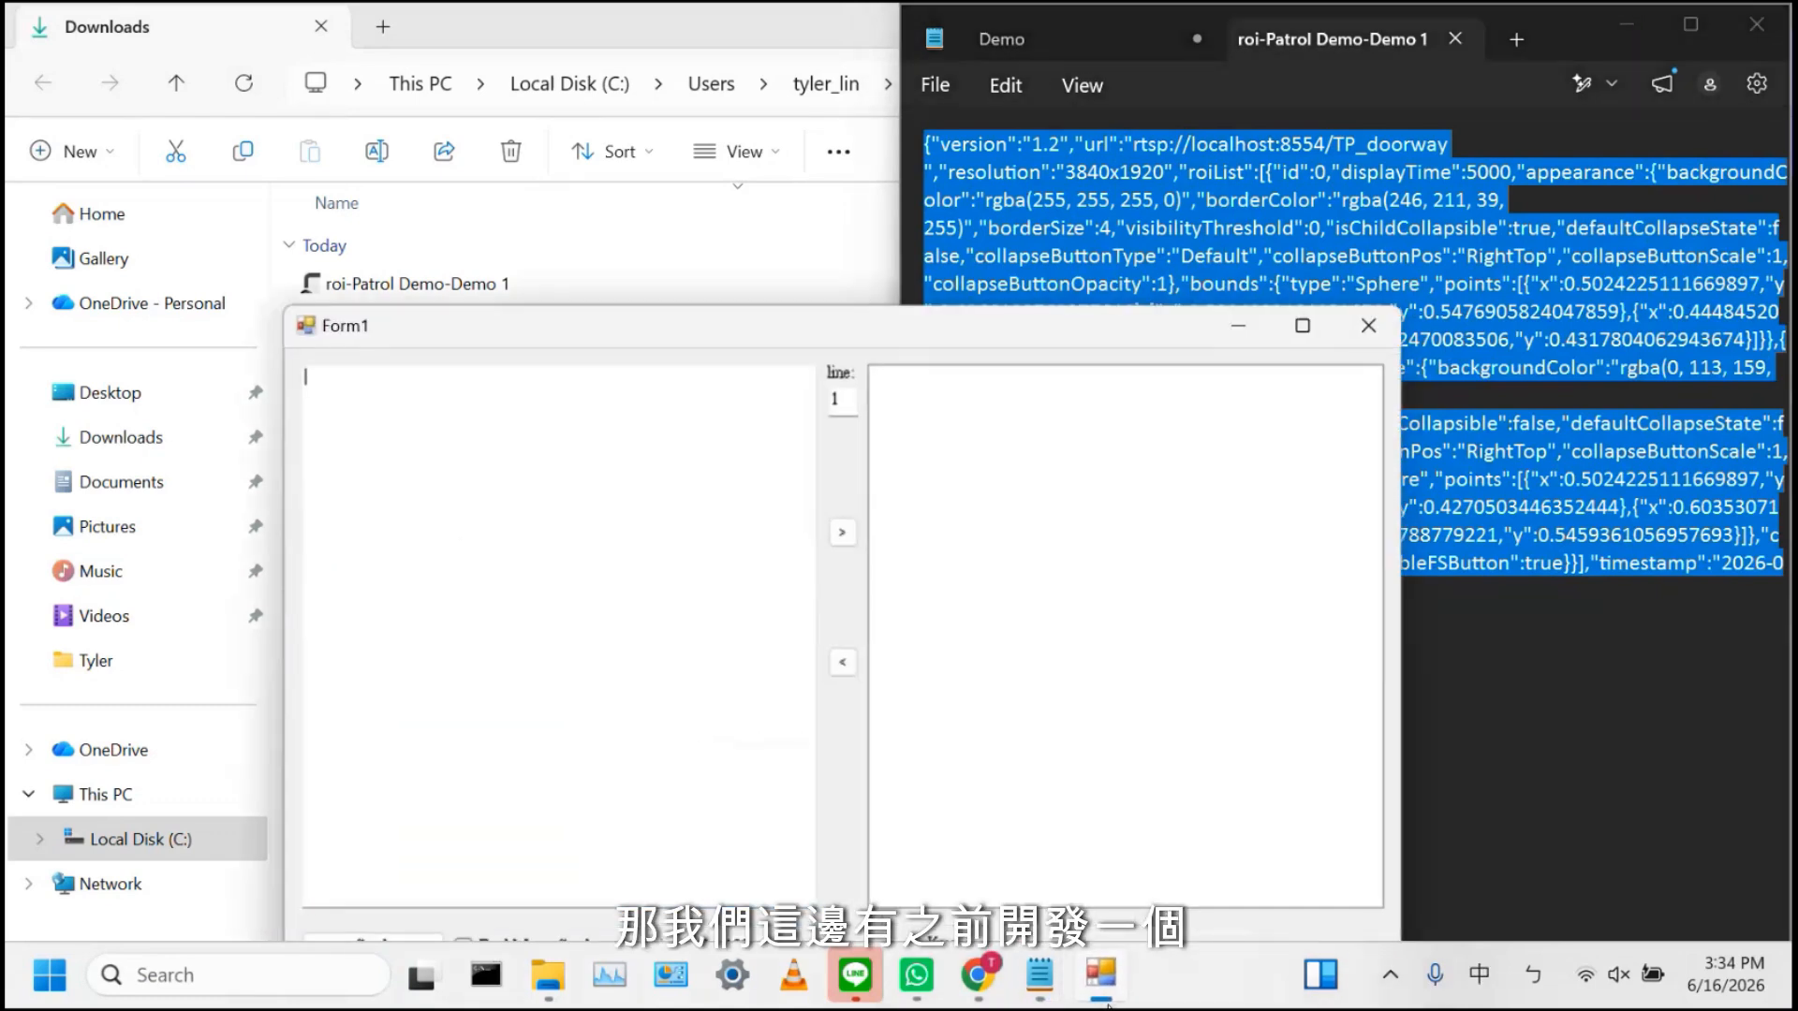
left_click_drag(863, 323, 1123, 150)
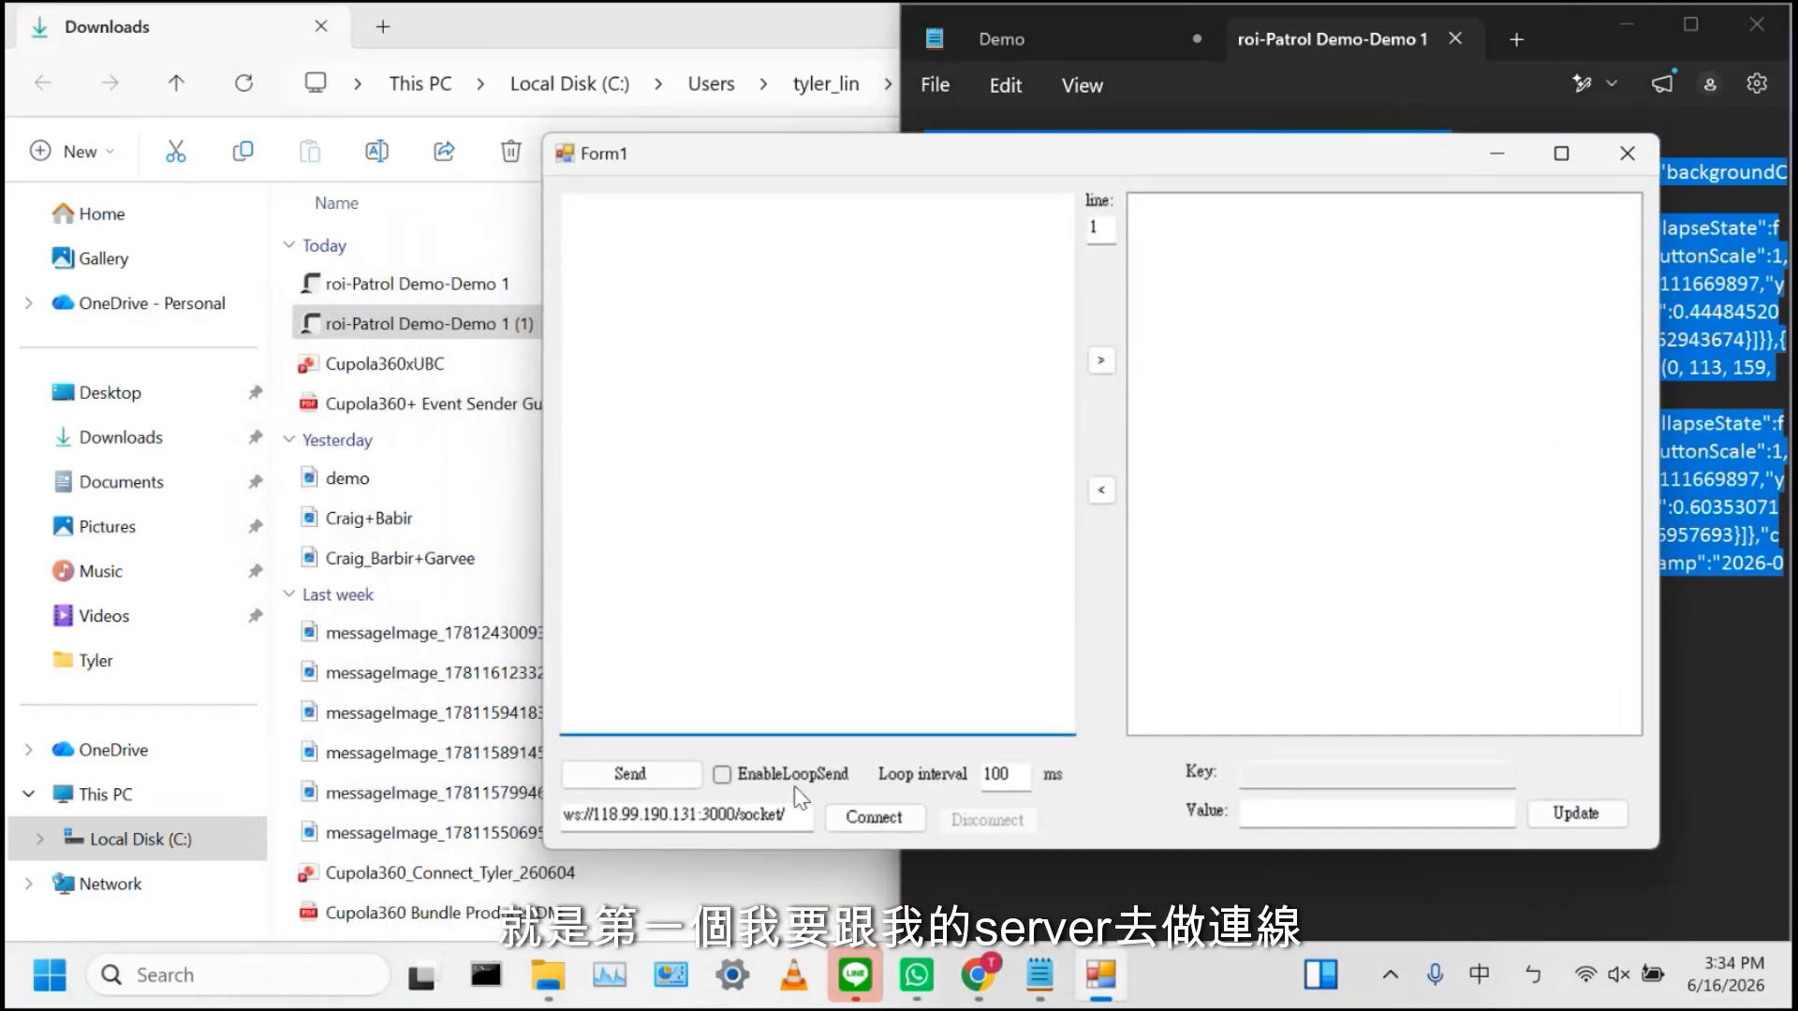
left_click(876, 815)
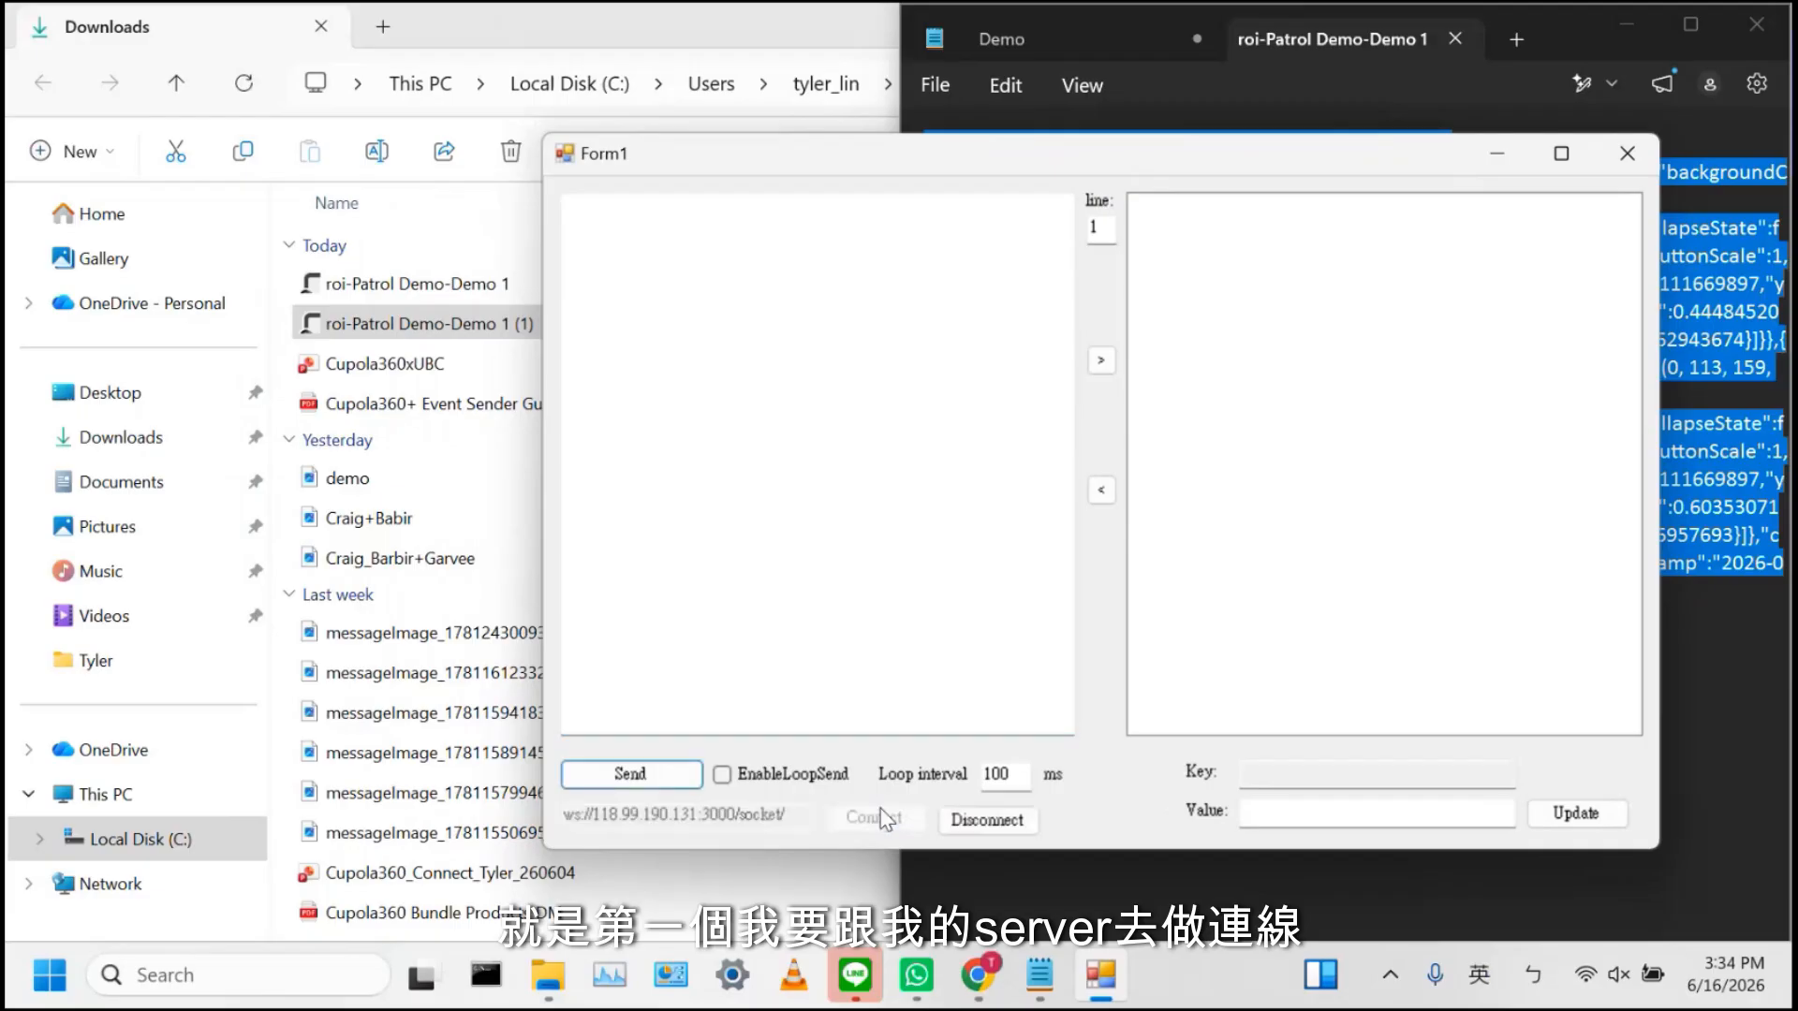
left_click(731, 429)
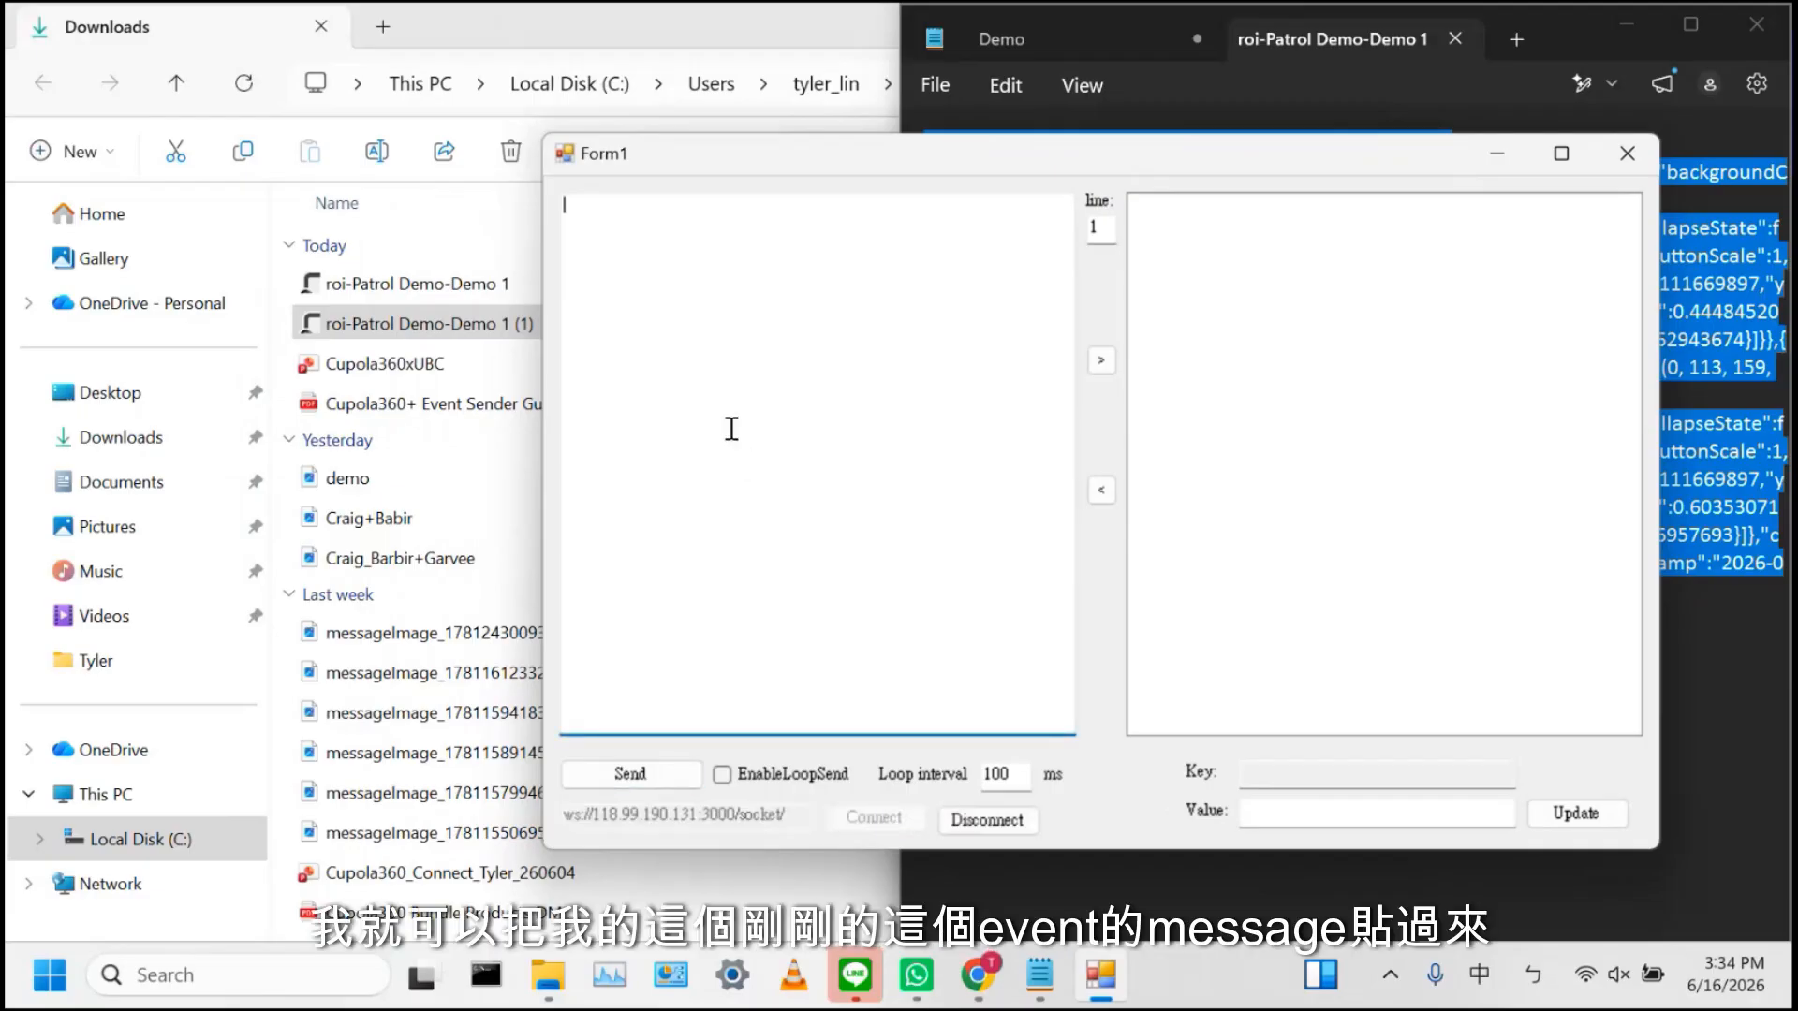
Paste the overlay JSON, format it, and enable loop sending every 100 ms
type("{\"version\":\"1.2\",\"url\":\"rtsp://localhost:8554/TP_doorway\",\"resolution\":\"3840x1920\",\"roiList\":[{\"id\":0,\"displayTime\":5000,\"appearance\":{\"backgroundColor\":\"rgba(255, 255, 255, 0)\",\"borderColor\":\"rgba(246, 211, 39, 255)\",\"borderSize\":4,\"visibilityThreshold\":0,\"isChildCollapsible\":true,\"defaultCollapseState\":false,\"collapseButtonType\":\"Default\",\"collapseButtonPos\":\"RightTop\",\"collapseButtonScale\":1,\"collapseButtonOpacity\":1},\"bounds\":{\"type\":\"Sphere\",\"points\":[{\"x\":0.5024225111669897,\"y\":0.4269133762277646},{\"x\":0.5024223184081659,\"y\":0.5476905824047859},{\"x\":0.44484520832759933,\"y\":0.5446459793468279},{\"x\":0.4430562470083506,\"y\":0.4317804062943674}]}},{\"id\":1,\"displayTime\":5000,\"parentId\":0,\"appearance\":{\"backgroundColor\":\"rgba(0, 113, 159, 147)\",\"borderColor\":\"rgba(0, 196, 255, 147)\",\"borderSize\":4,\"visibilityThreshold\":0,\"isChildCollapsible\":false,\"defaultCollapseState\":false,\"collapseButtonType\":\"Default\",\"collapseButtonPos\":\"RightTop\",\"collapseButtonScale\":1,\"collapseButtonOpacity\":1},\"bounds\":{\"type\":\"Sphere\",\"points\":[{\"x\":0.5024225111669897,\"y\":0.4269133762277646},{\"x\":0.5635568584508773,\"y\":0.4270503446352444},{\"x\":0.6035307104494376,\"y\":0.5697290622937642},{\"x\":0.5029593788779221,\"y\":0.5459361056957693}]},\"content\":{\"type\":\"Video\",\"roomPath\":\"tp_link\",\"enableFSButton\":true}}],\"timestamp\":\"2026-06-16T07:34:03.155Z\"}")
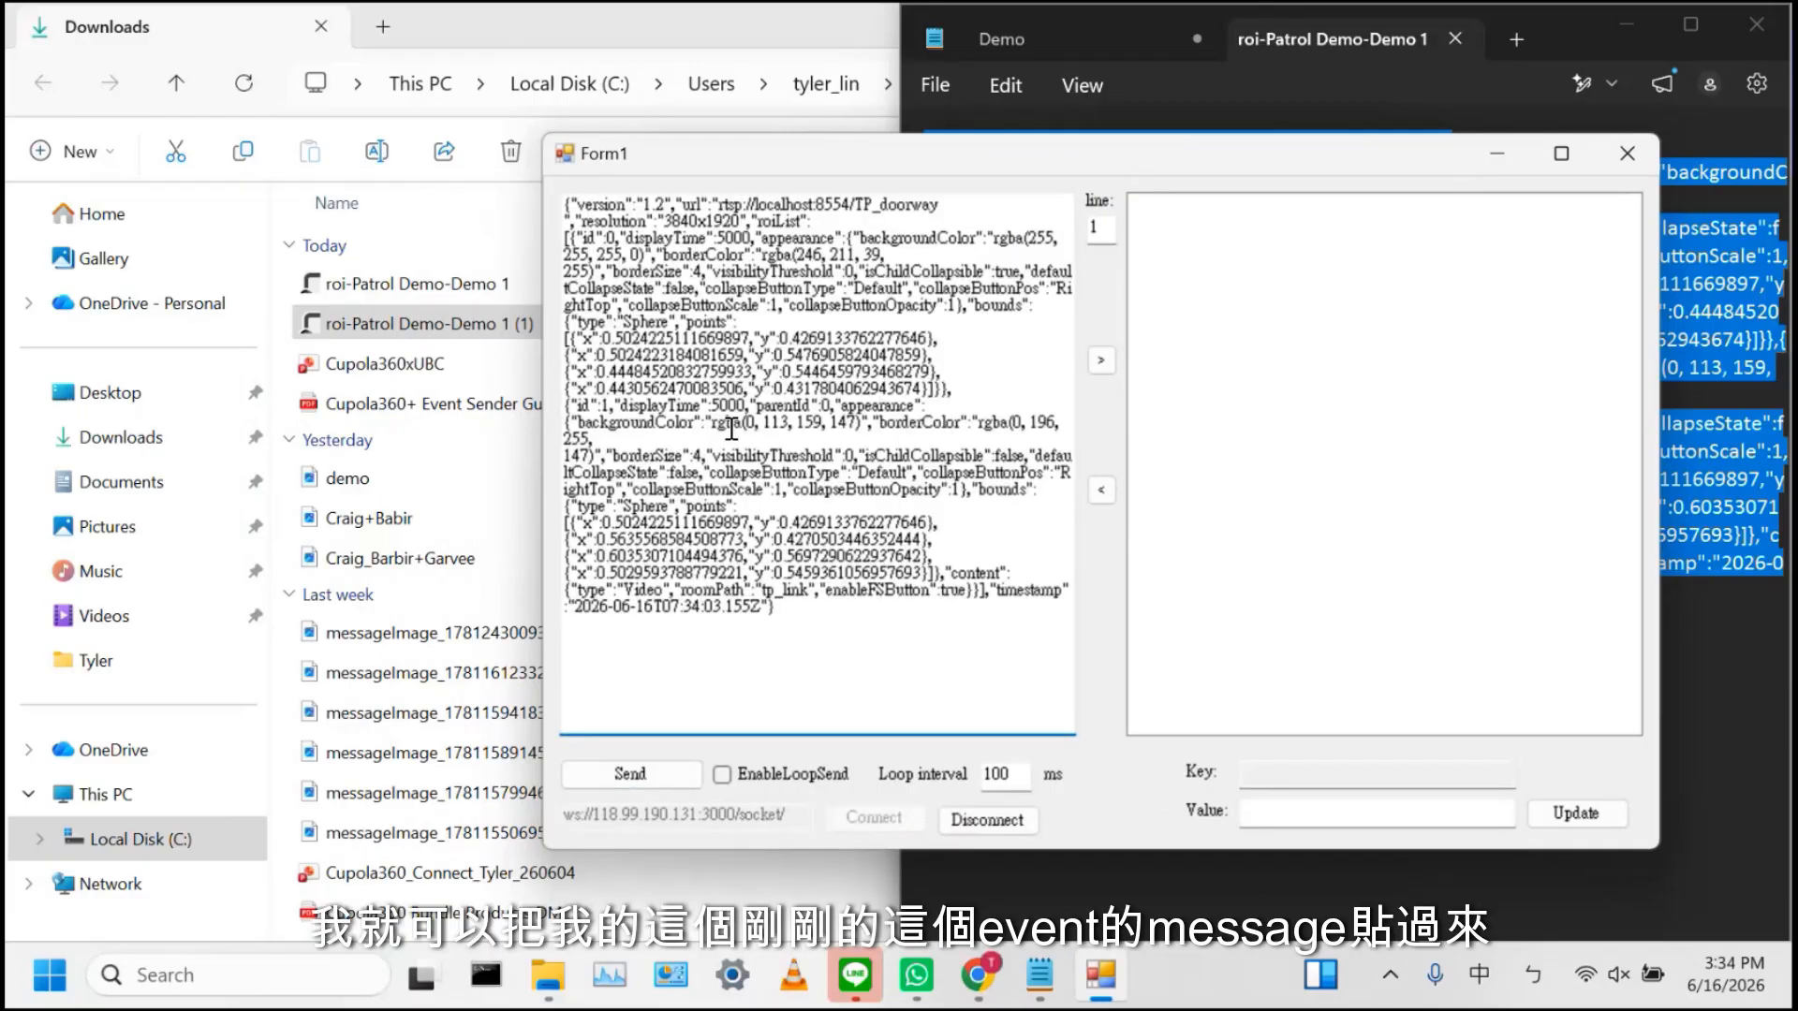
left_click(1105, 369)
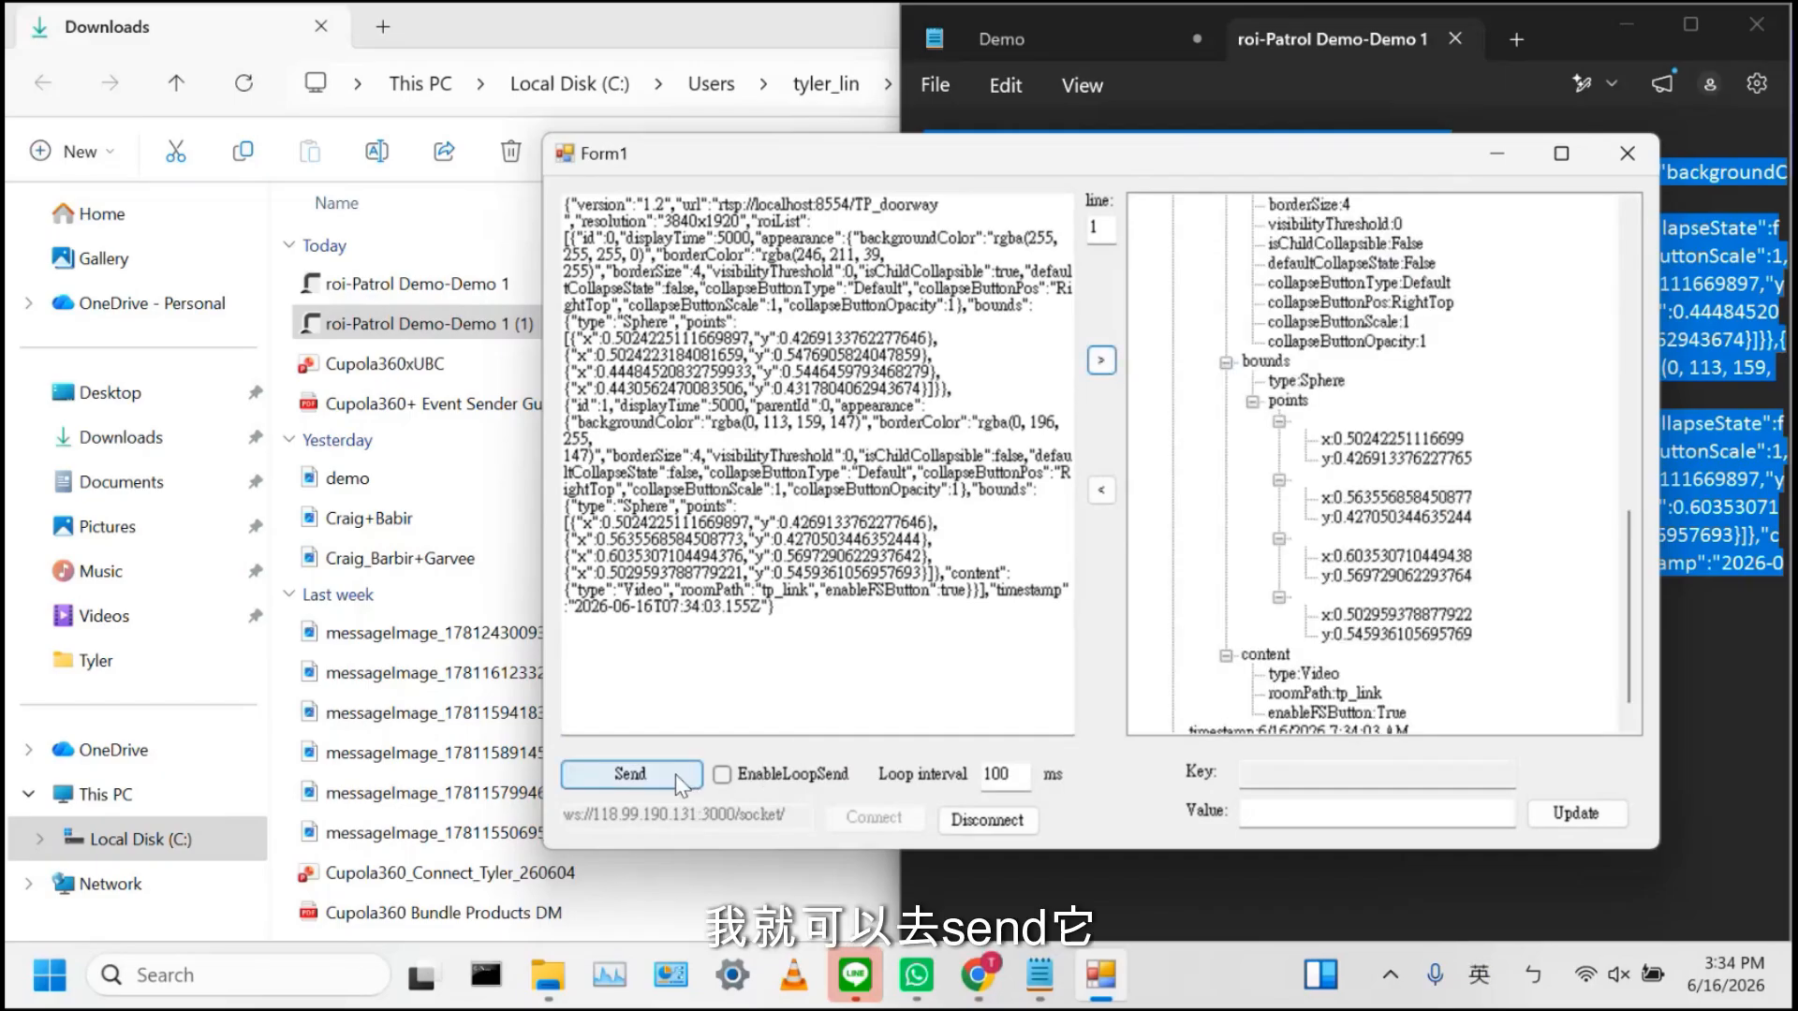
left_click(722, 775)
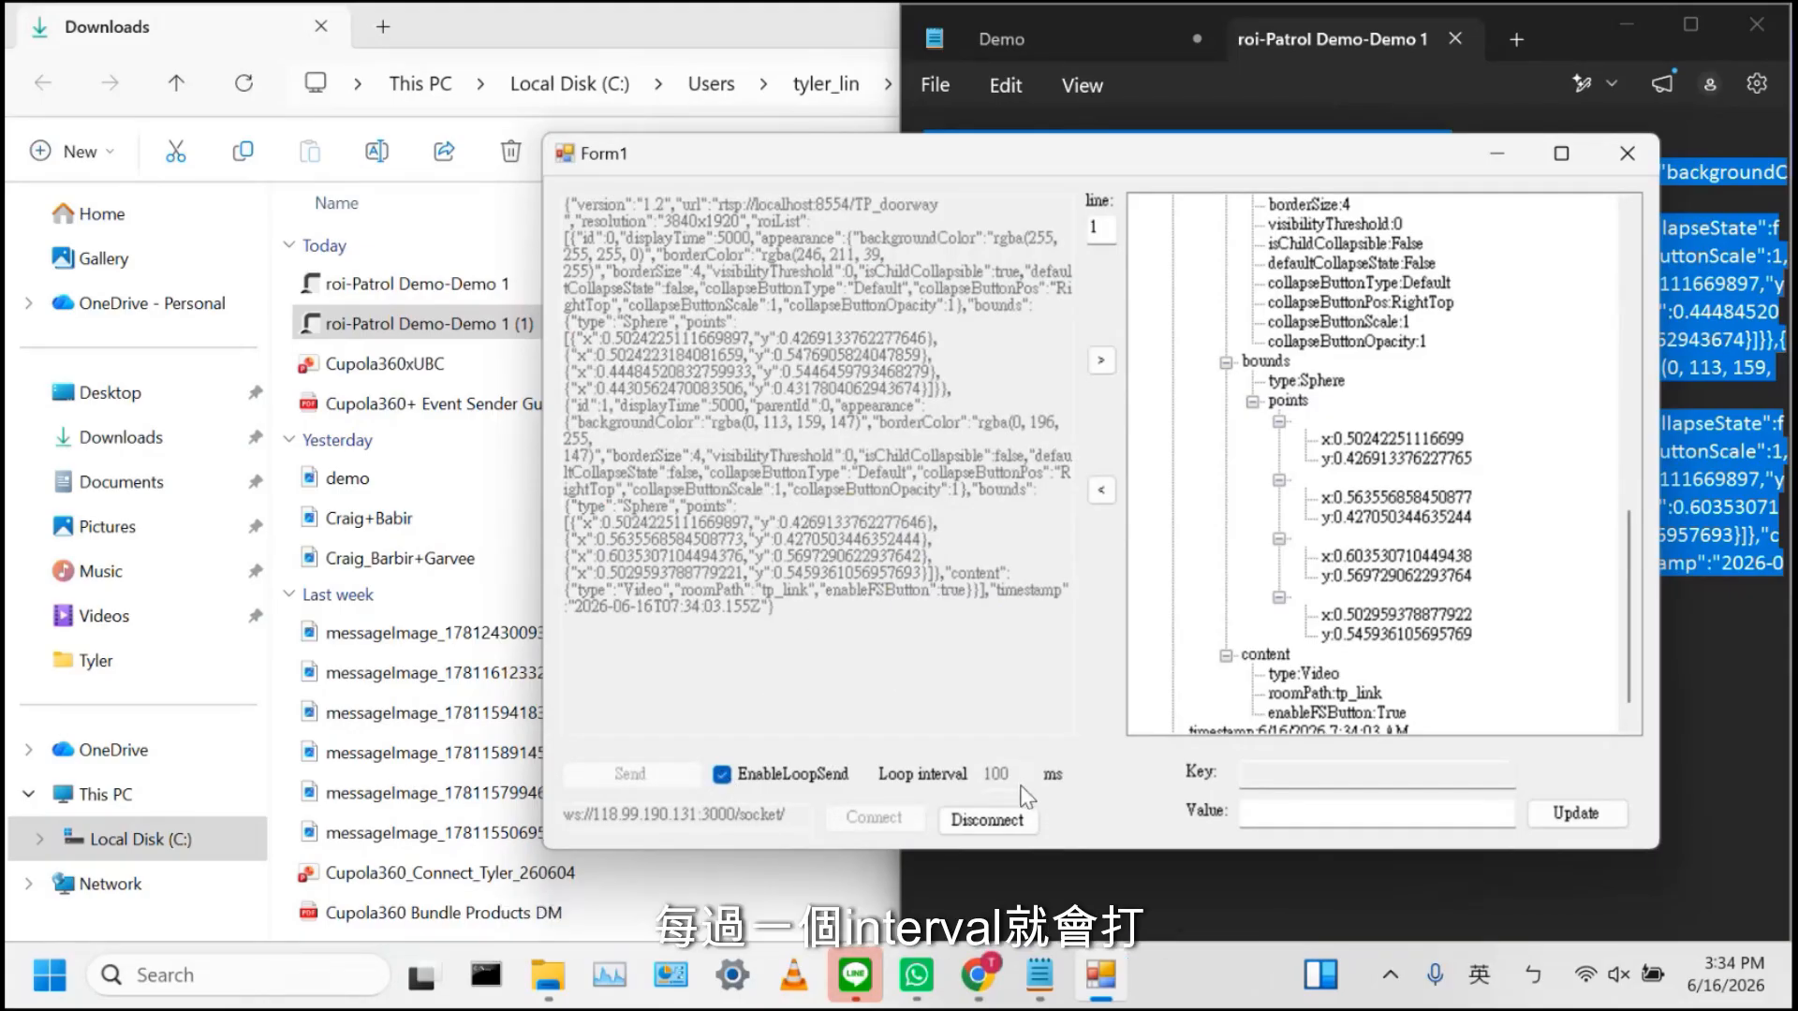
Return to the Patrol Demo window, open Demo 1's Camera tab, collapse the panel, and pan the 360 view
mouse_move(976, 975)
mouse_move(1349, 824)
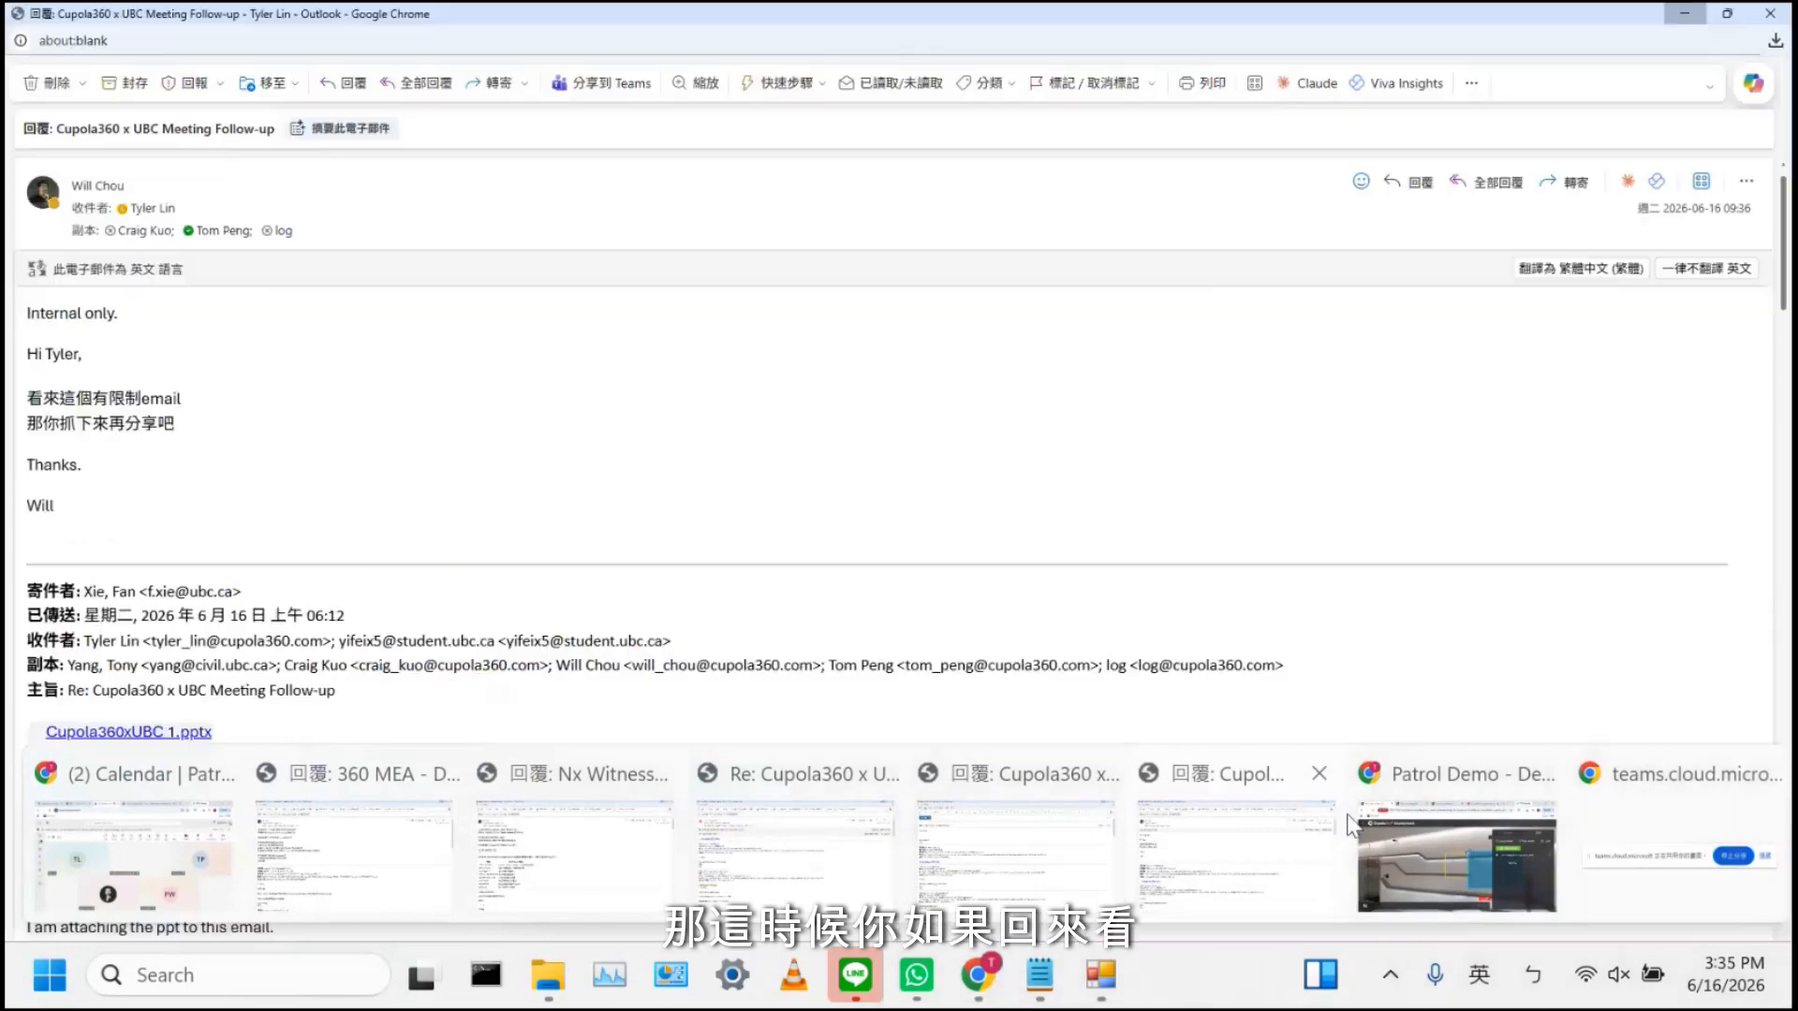
left_click(1402, 834)
left_click(1353, 296)
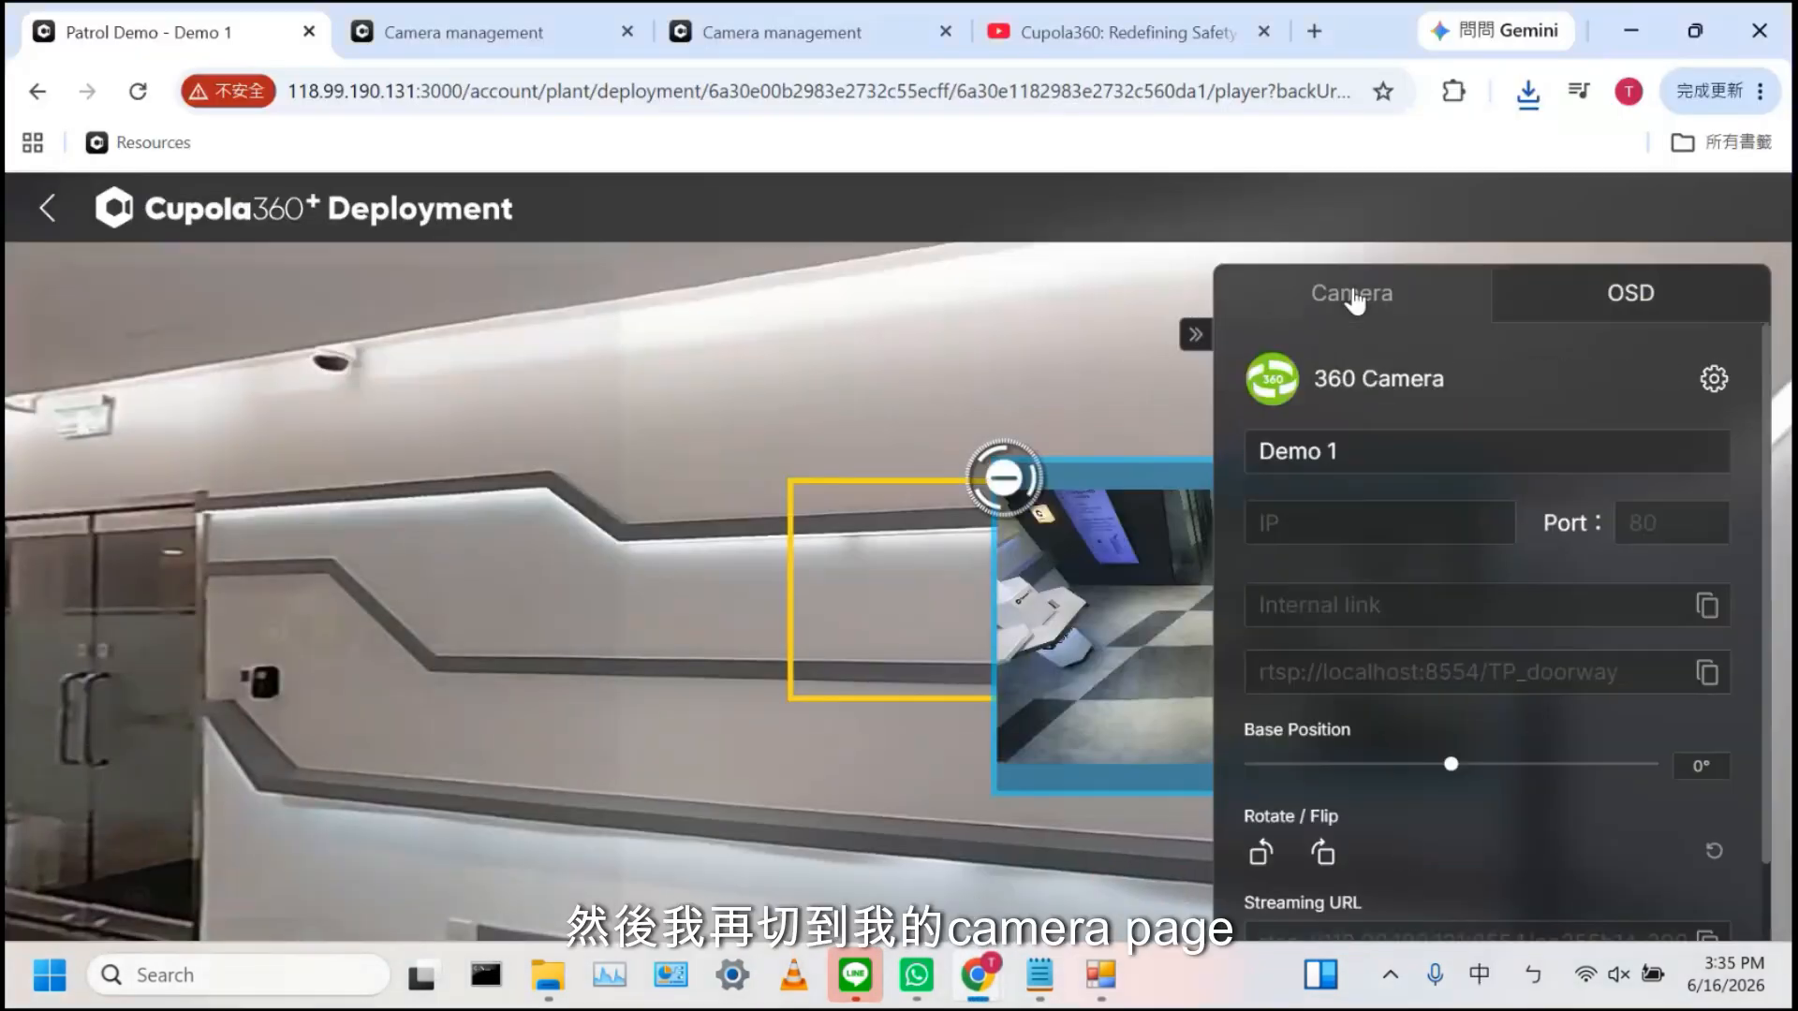
left_click(1196, 334)
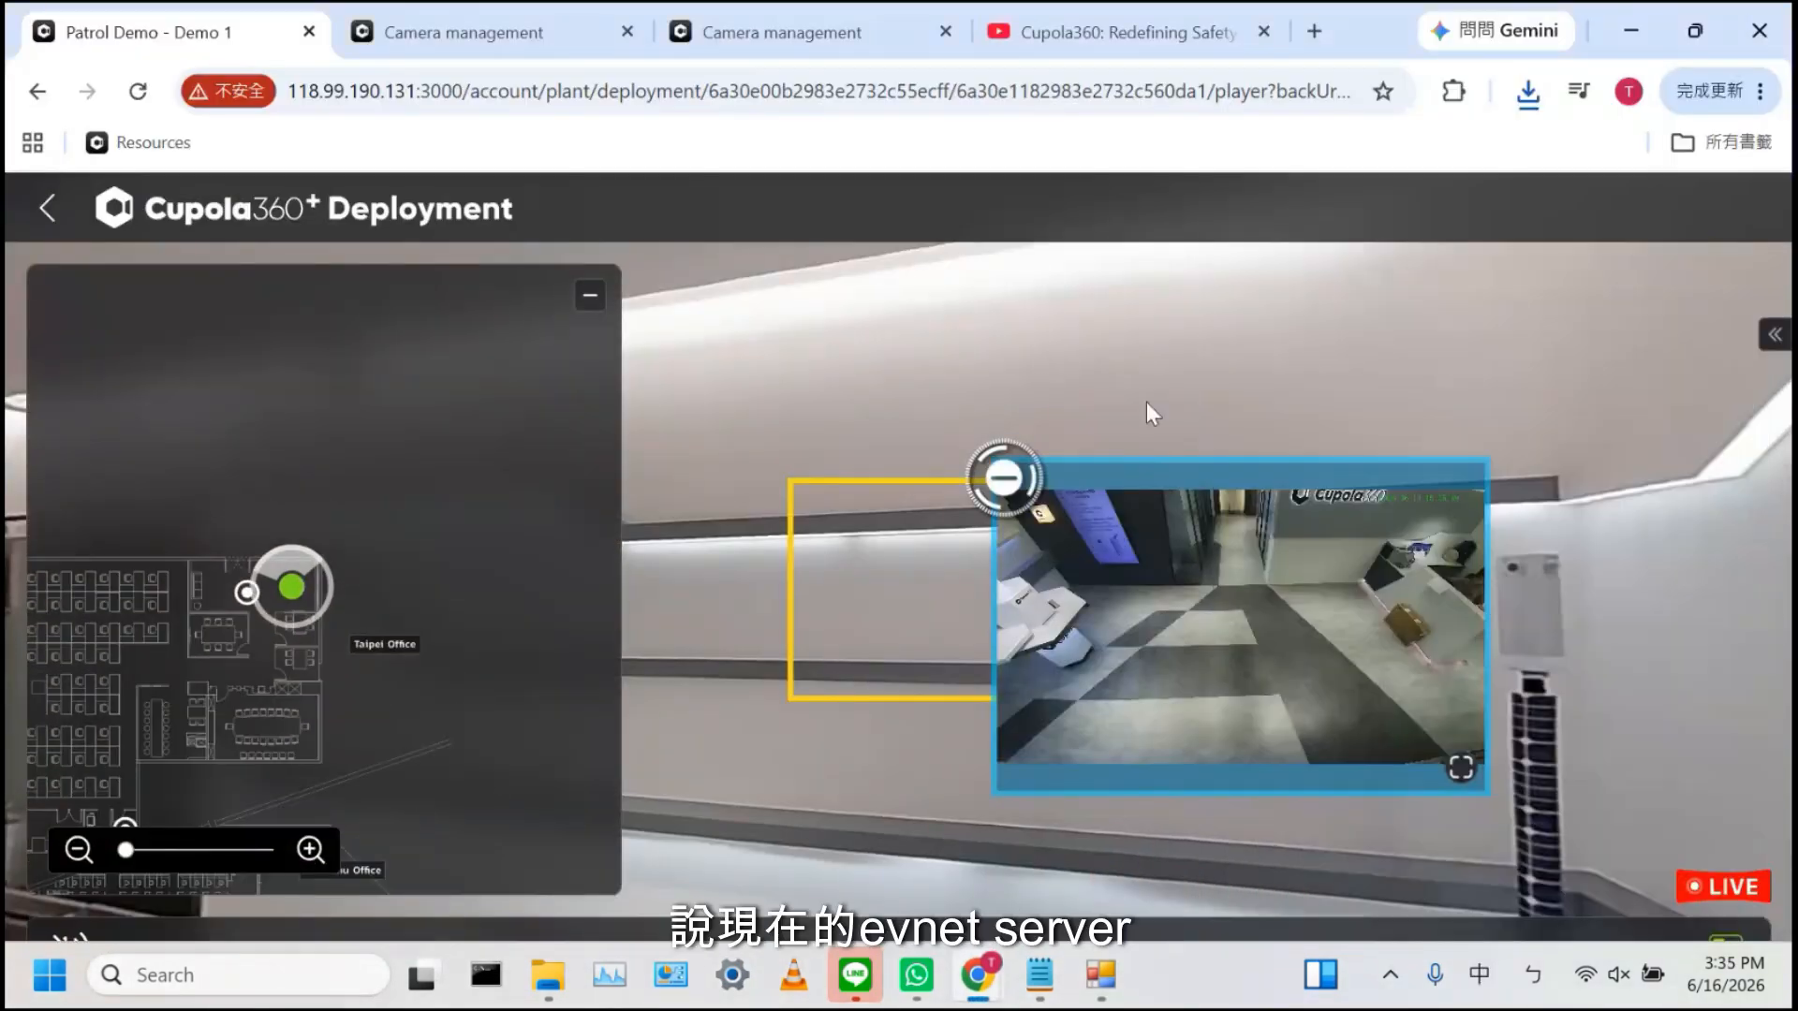
left_click_drag(1146, 402, 1030, 401)
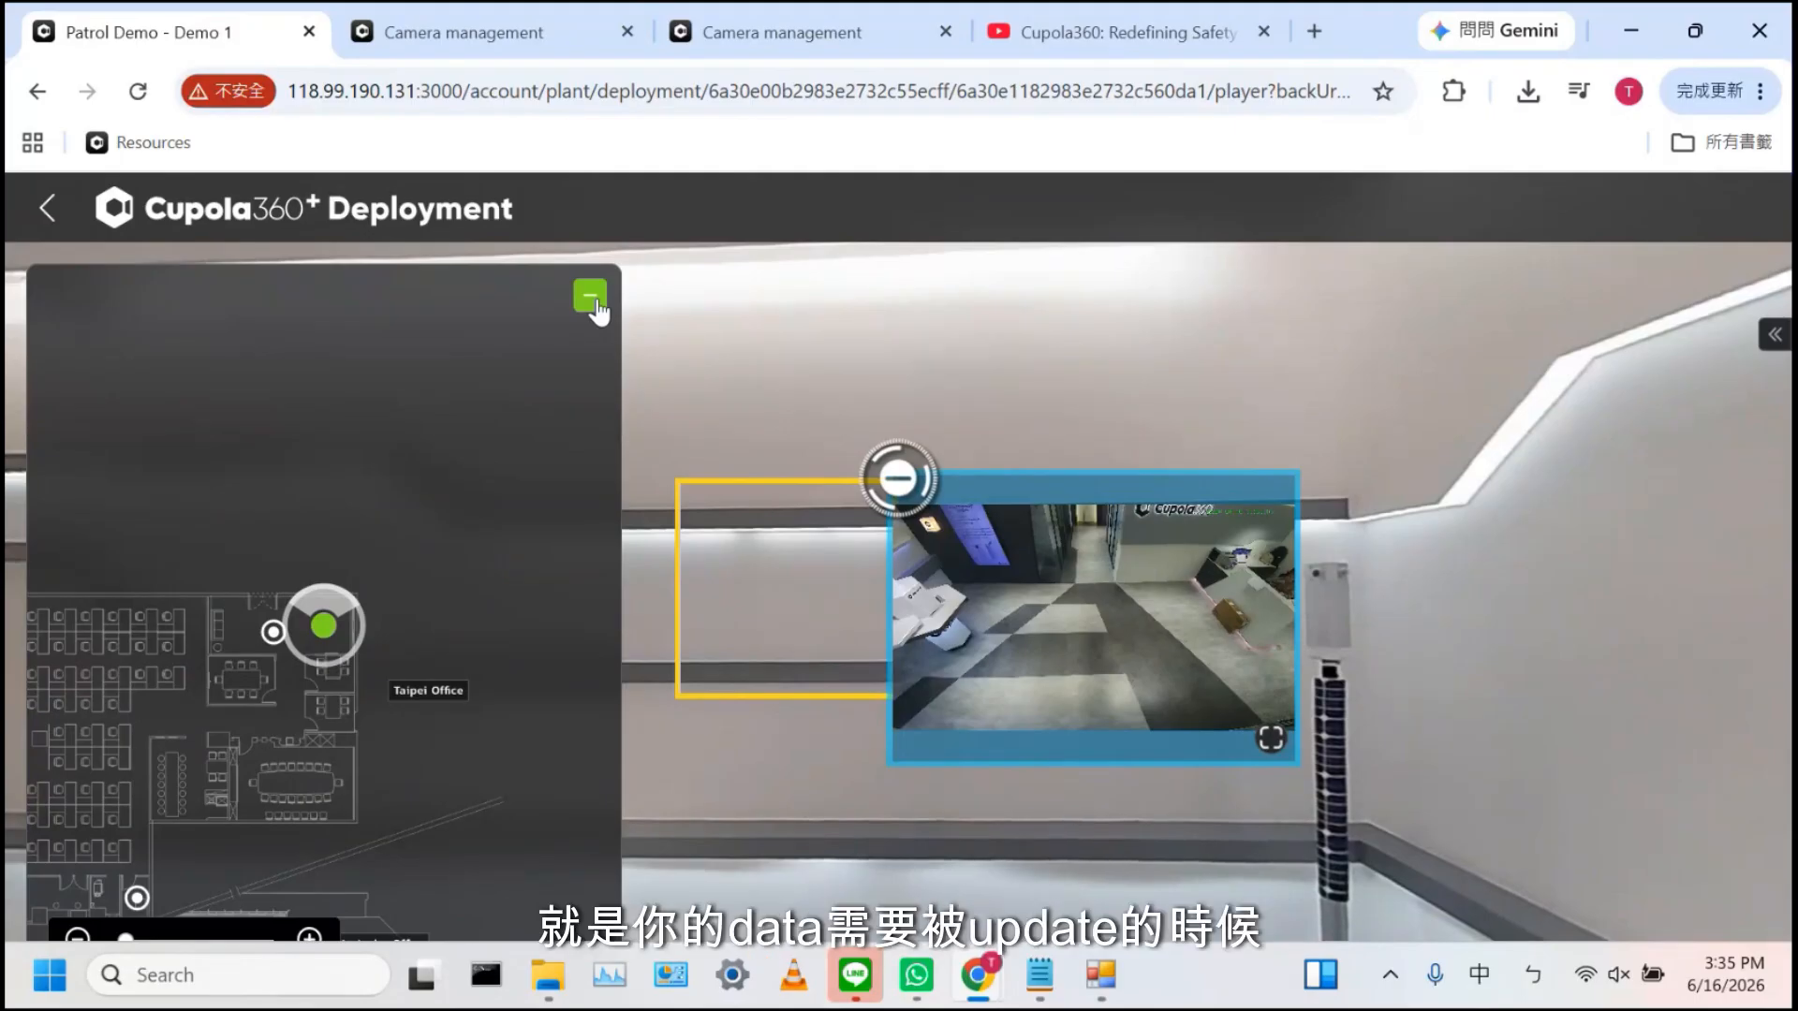
Go back to the factory list, open the ASPEED_OFFICE patrol, play camera 118_cam166, and hide its floor map
left_click(47, 208)
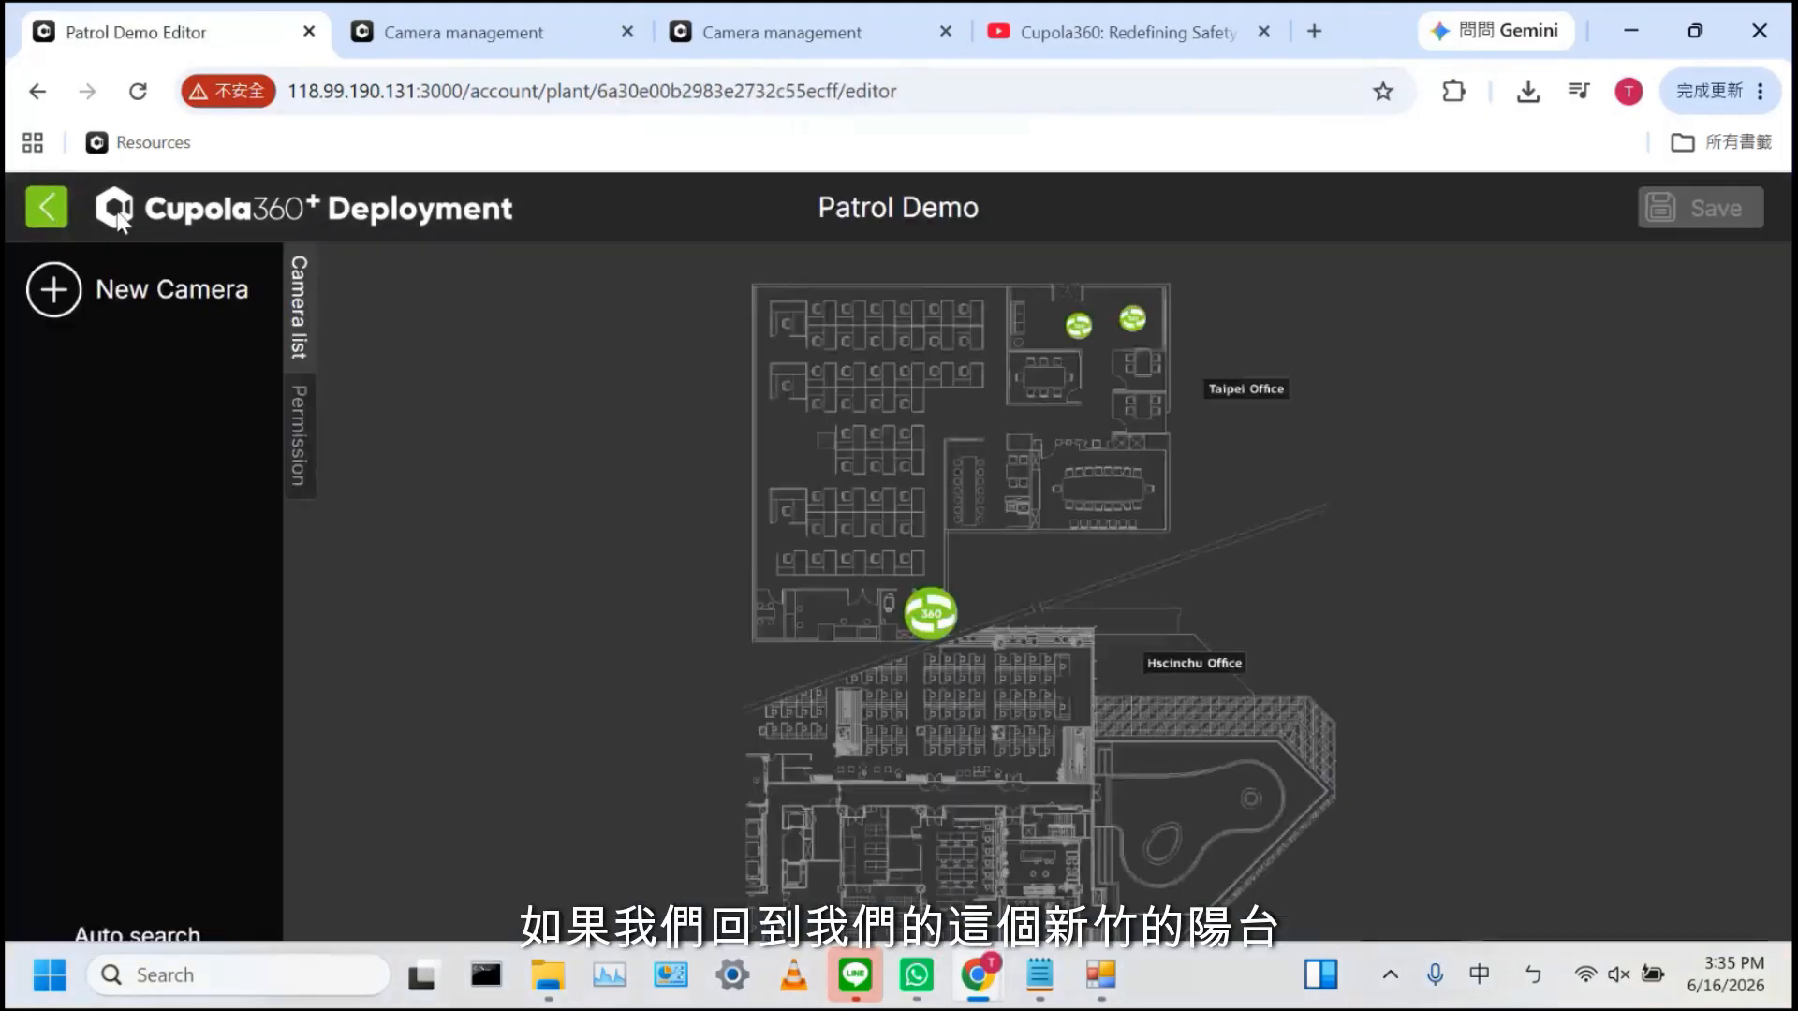
left_click(56, 217)
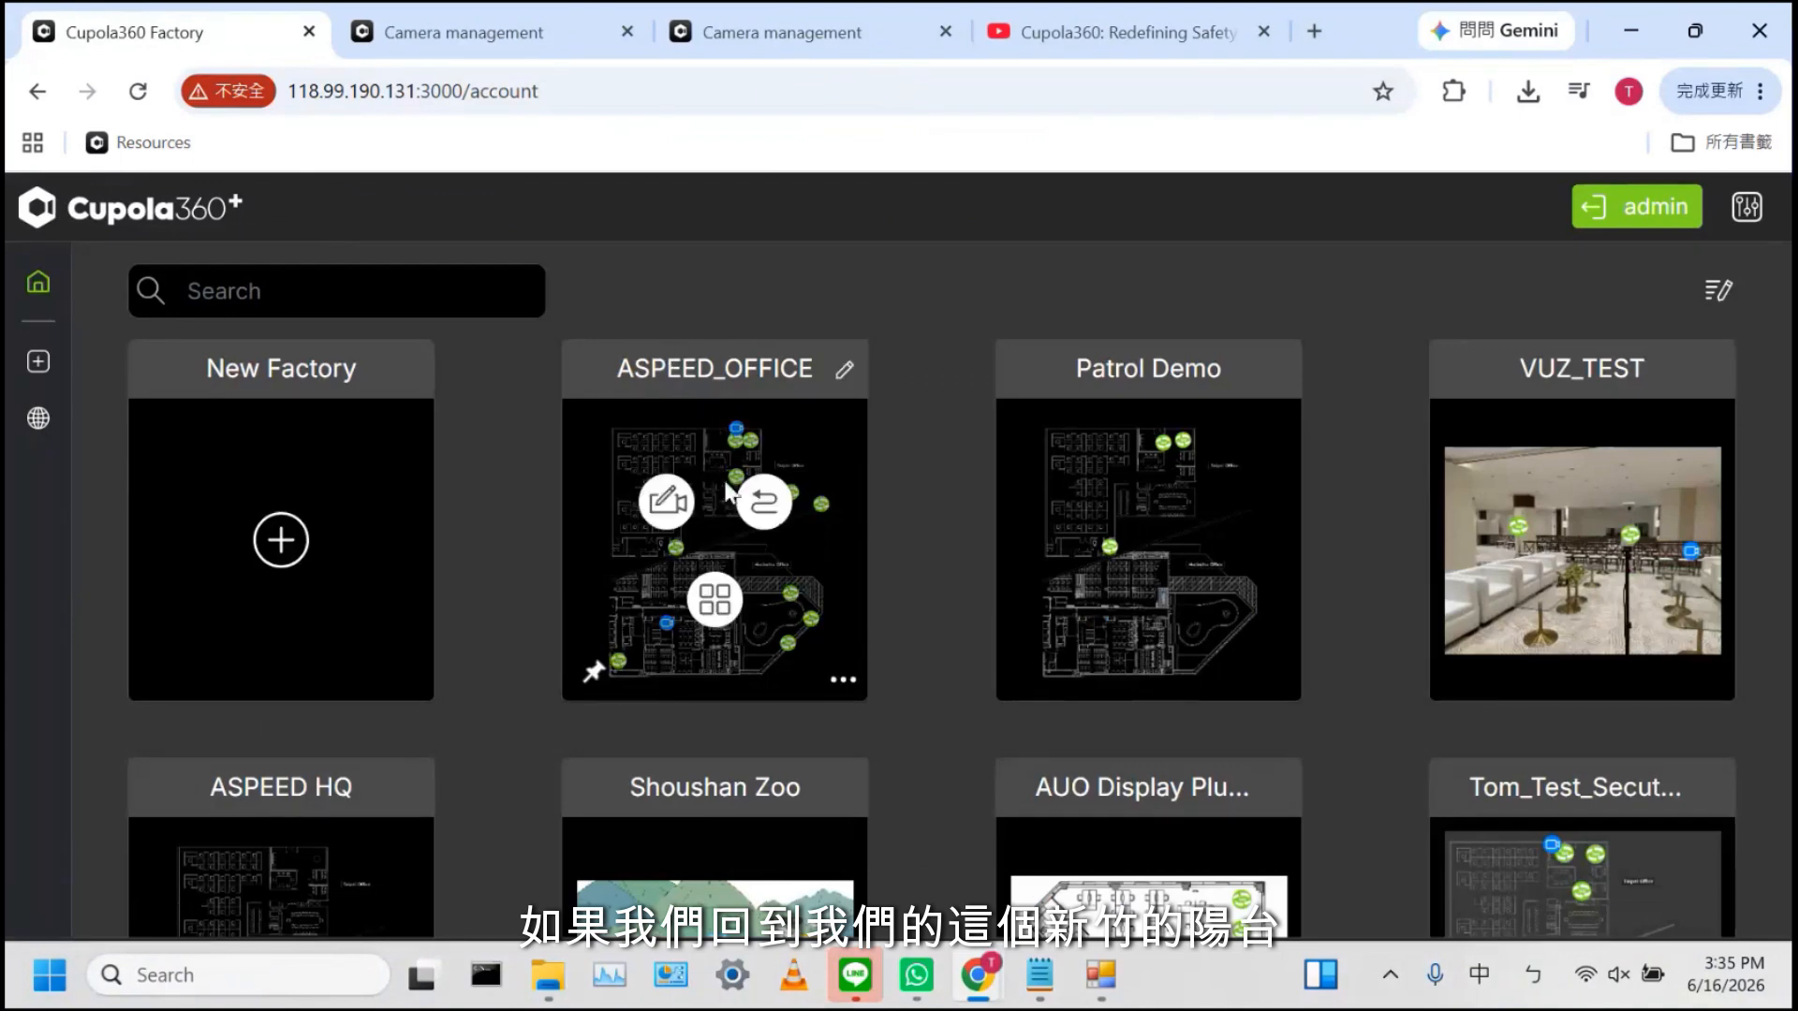
left_click(763, 503)
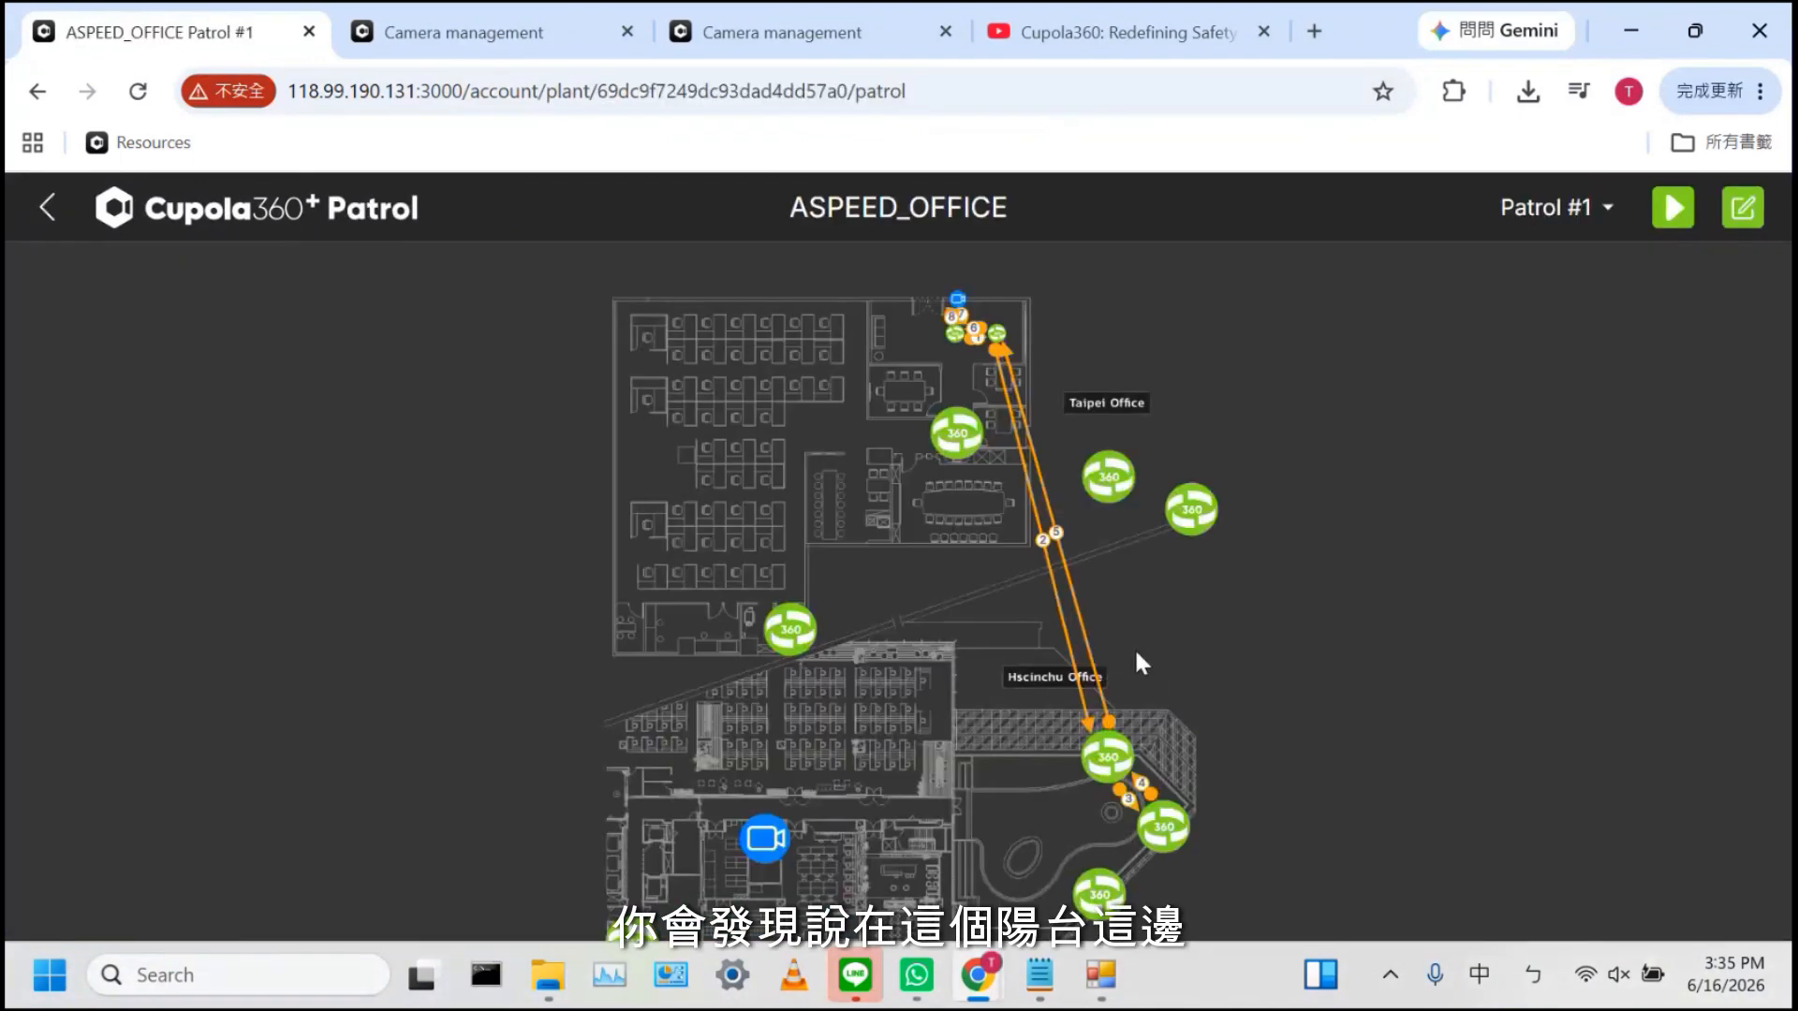
left_click(1112, 774)
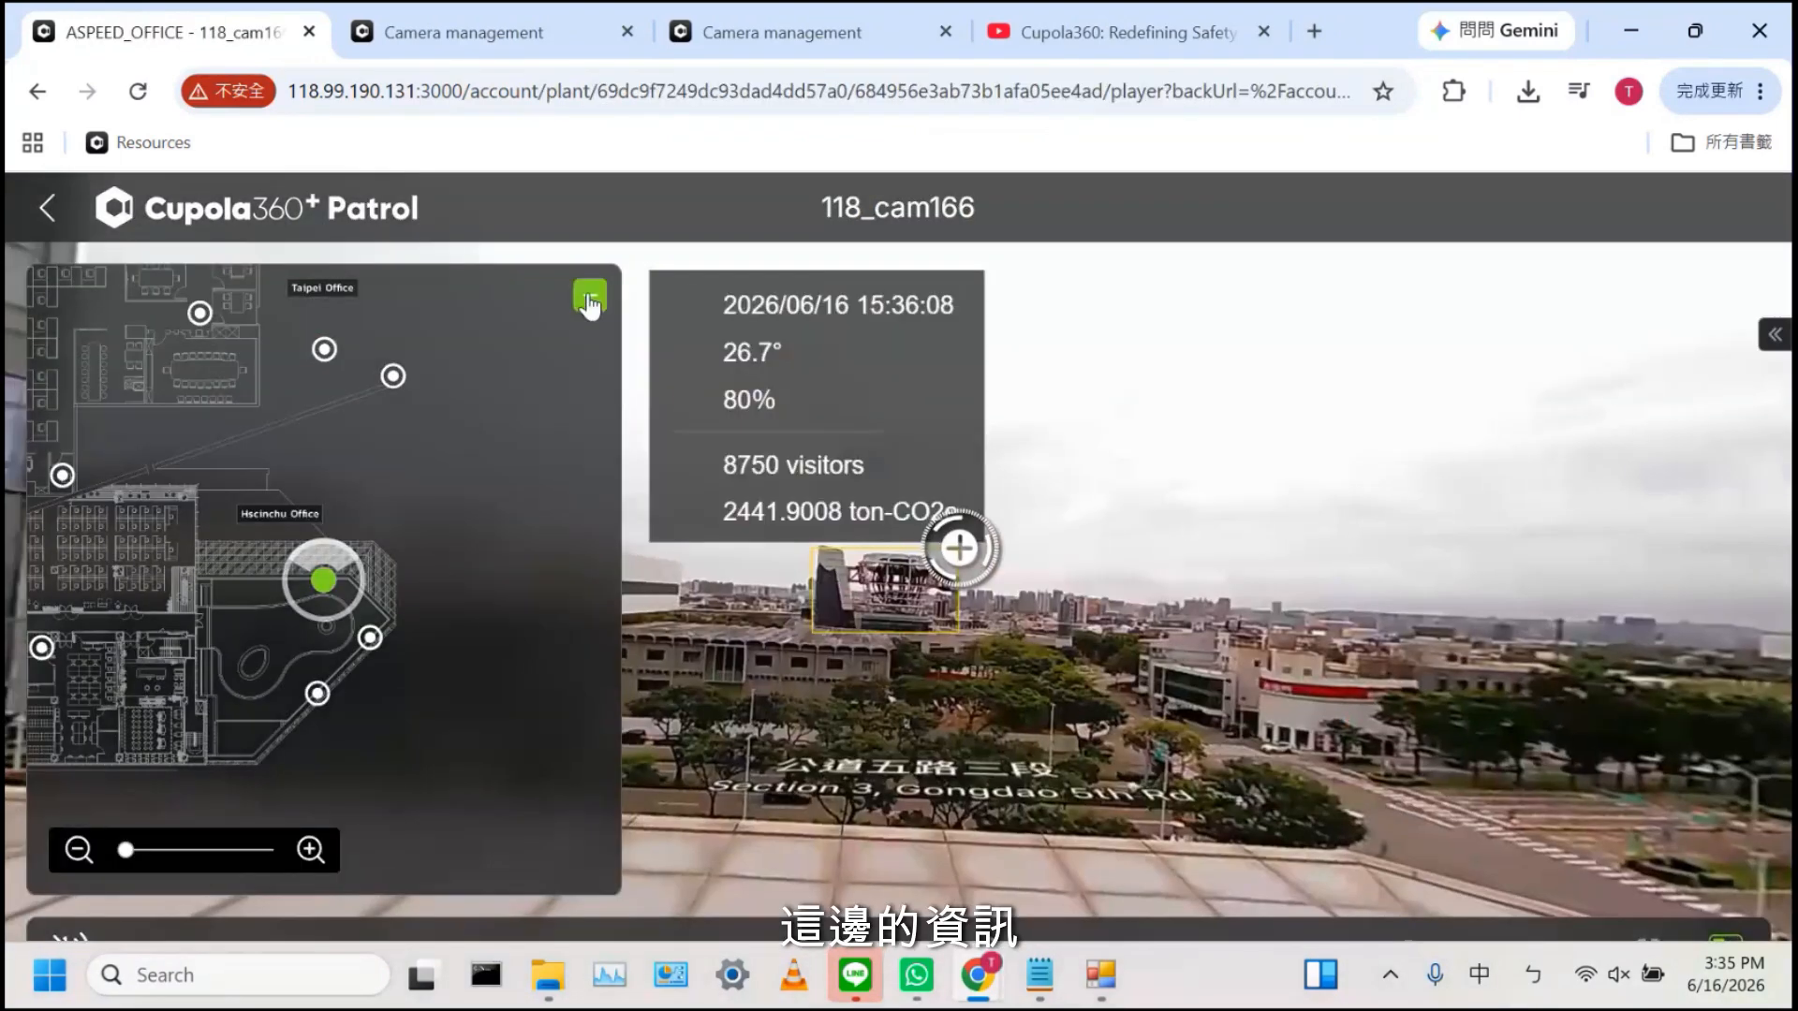
left_click(590, 295)
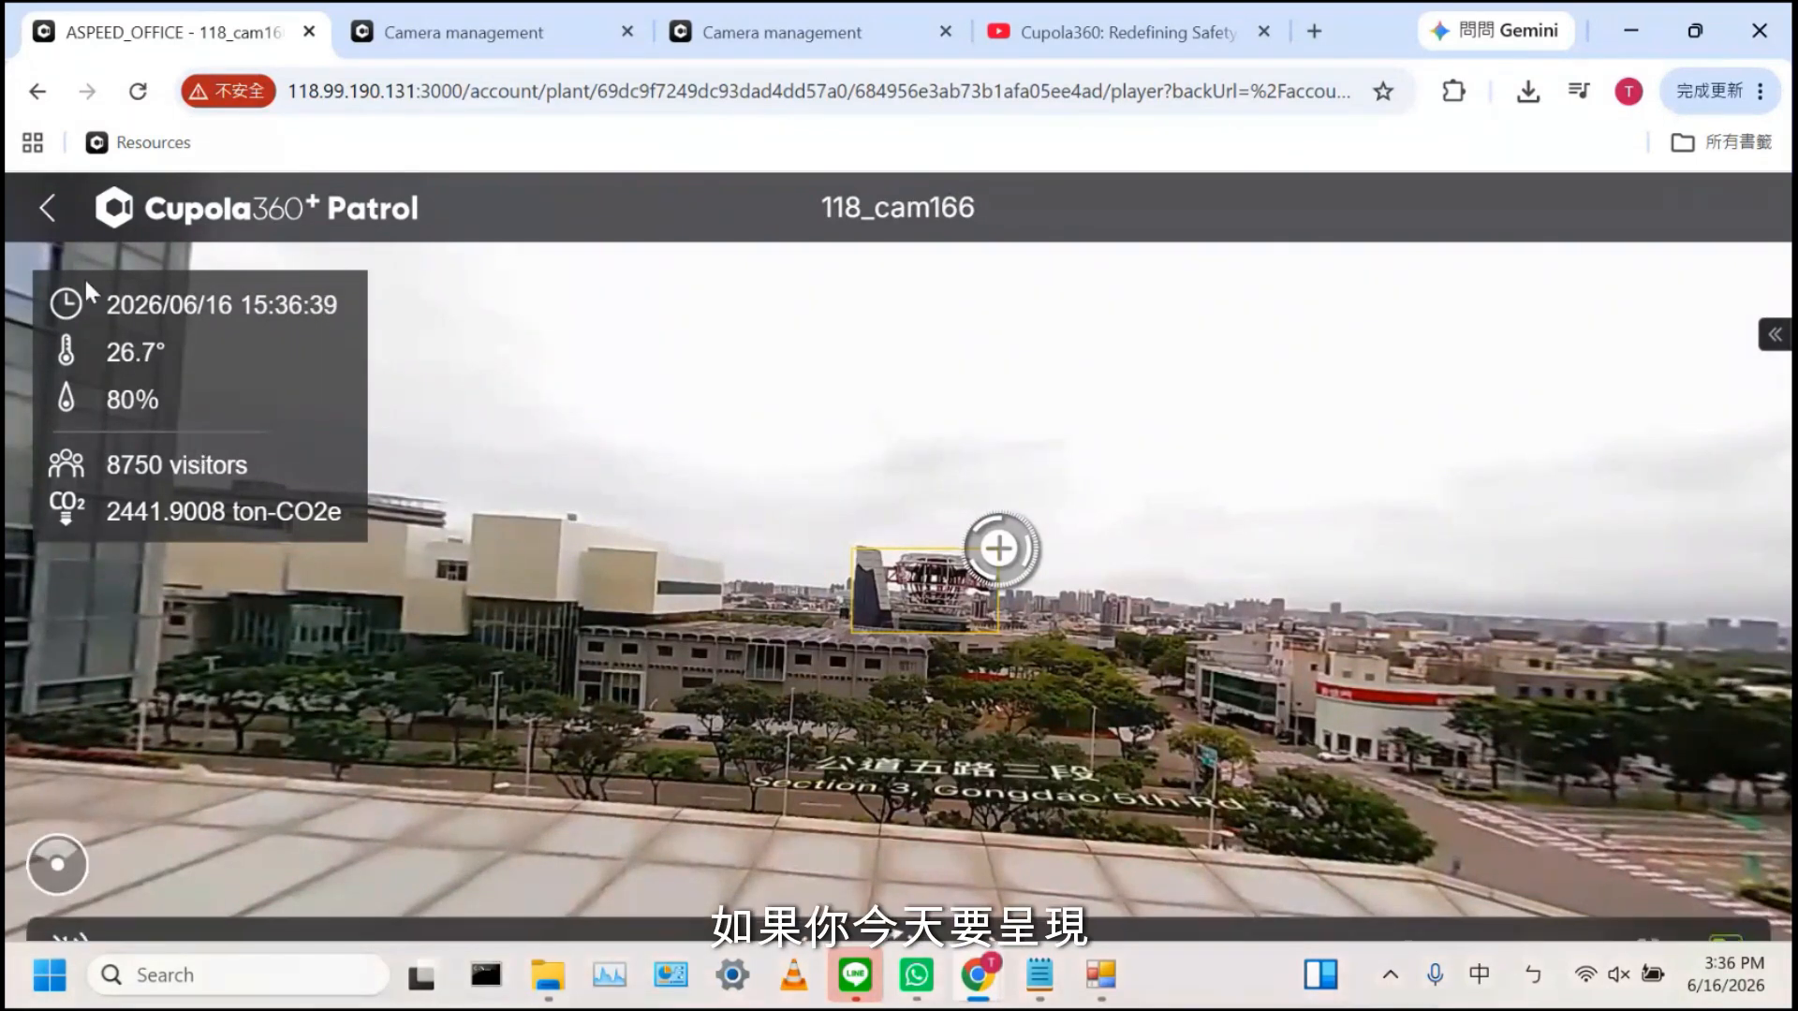
Open demo-factory.cupola360.com in a new tab and sign in with the demo account ID
left_click(1314, 31)
key("shift")
type("d")
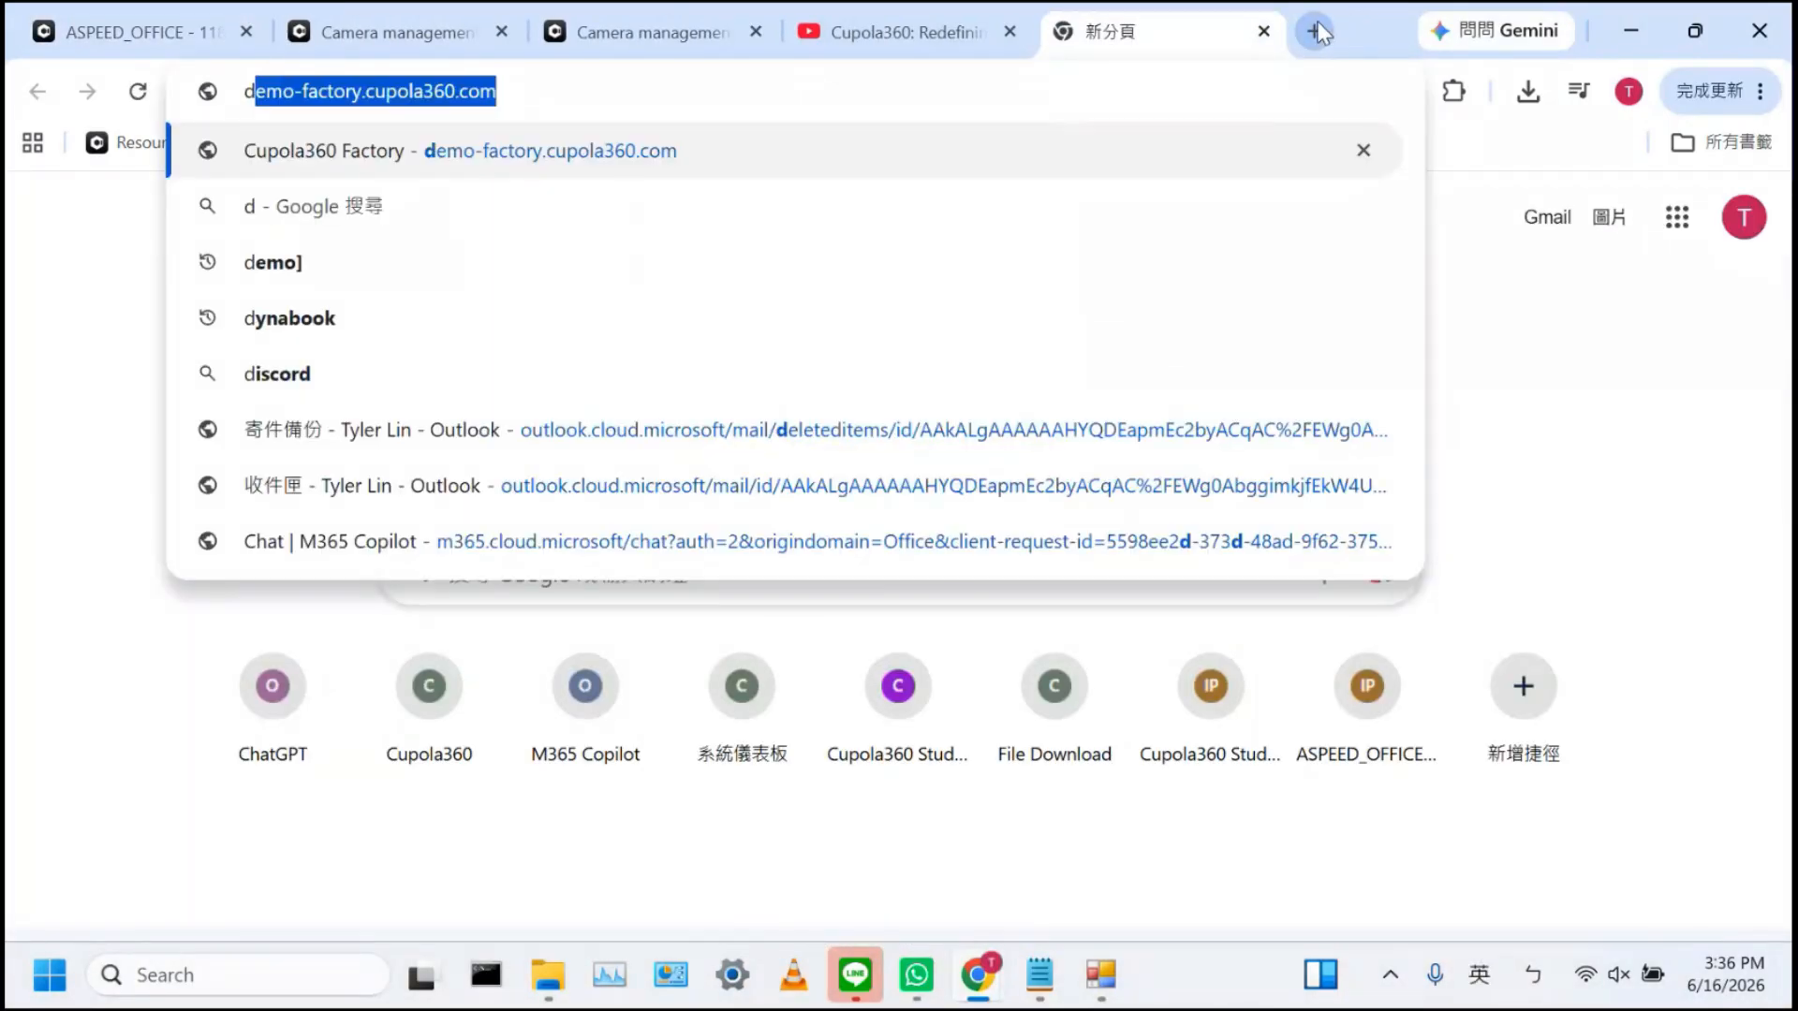
key("Return")
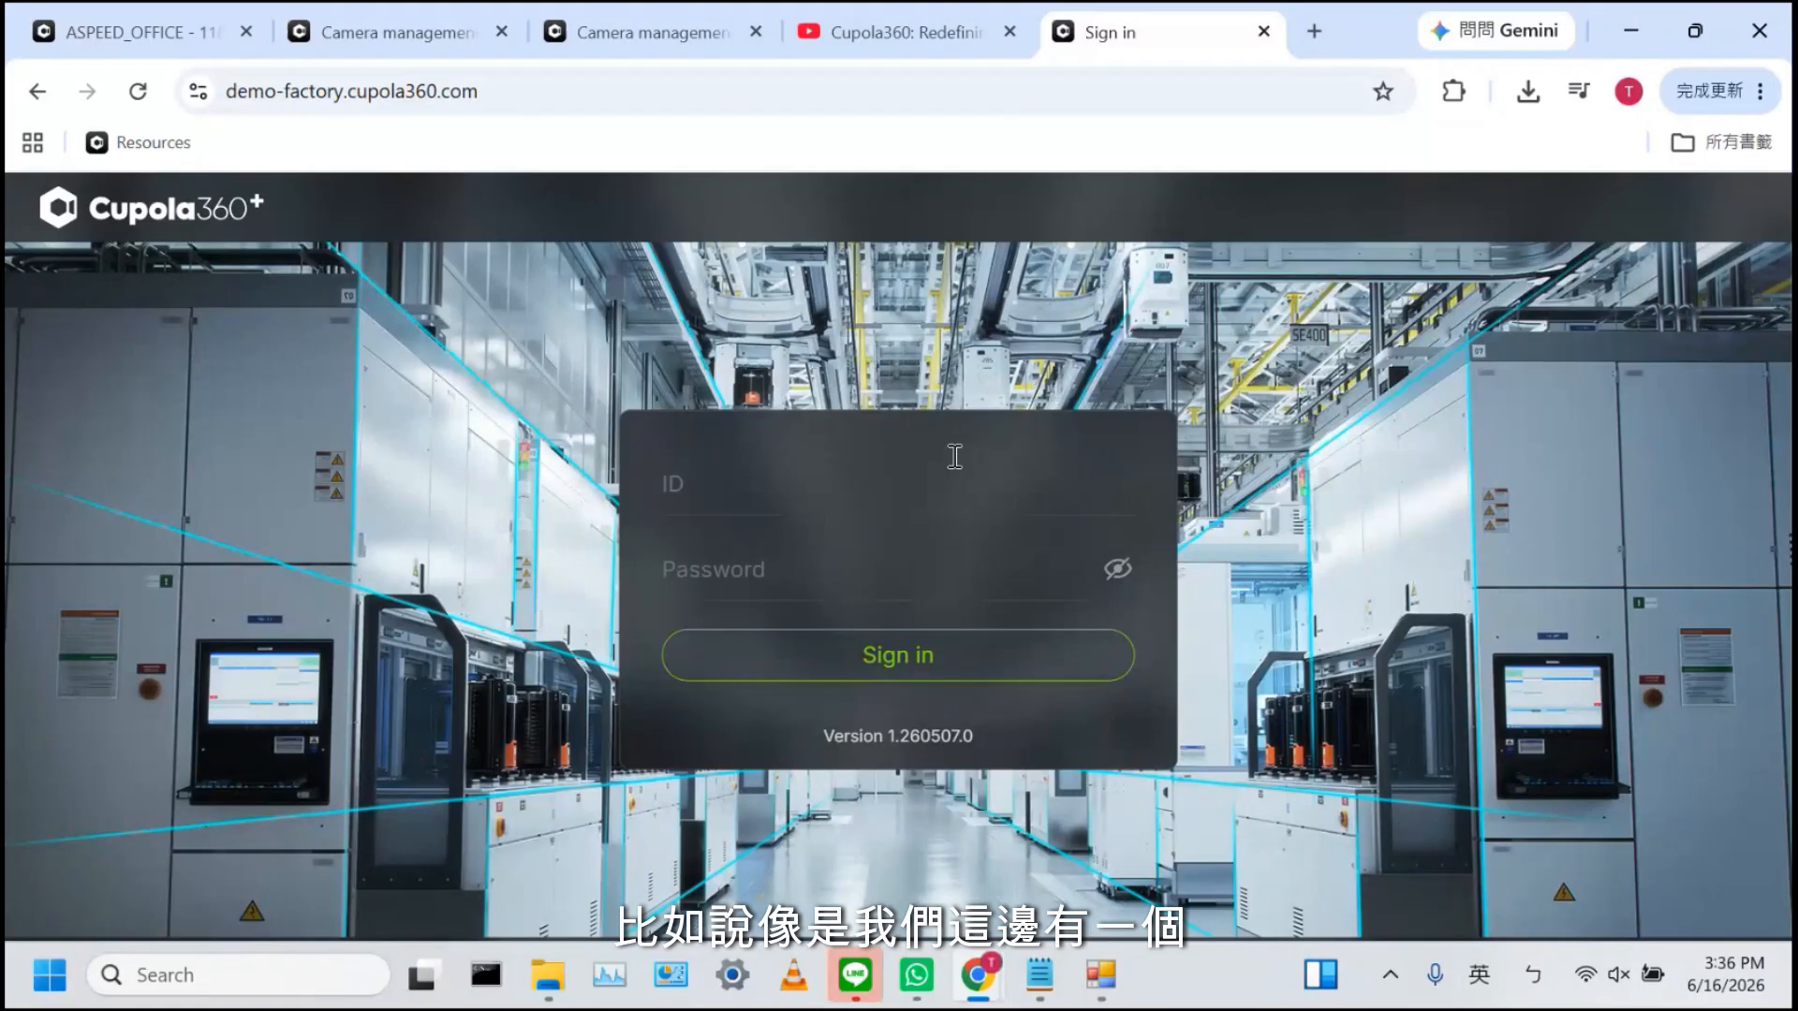
left_click(954, 457)
type("aspee")
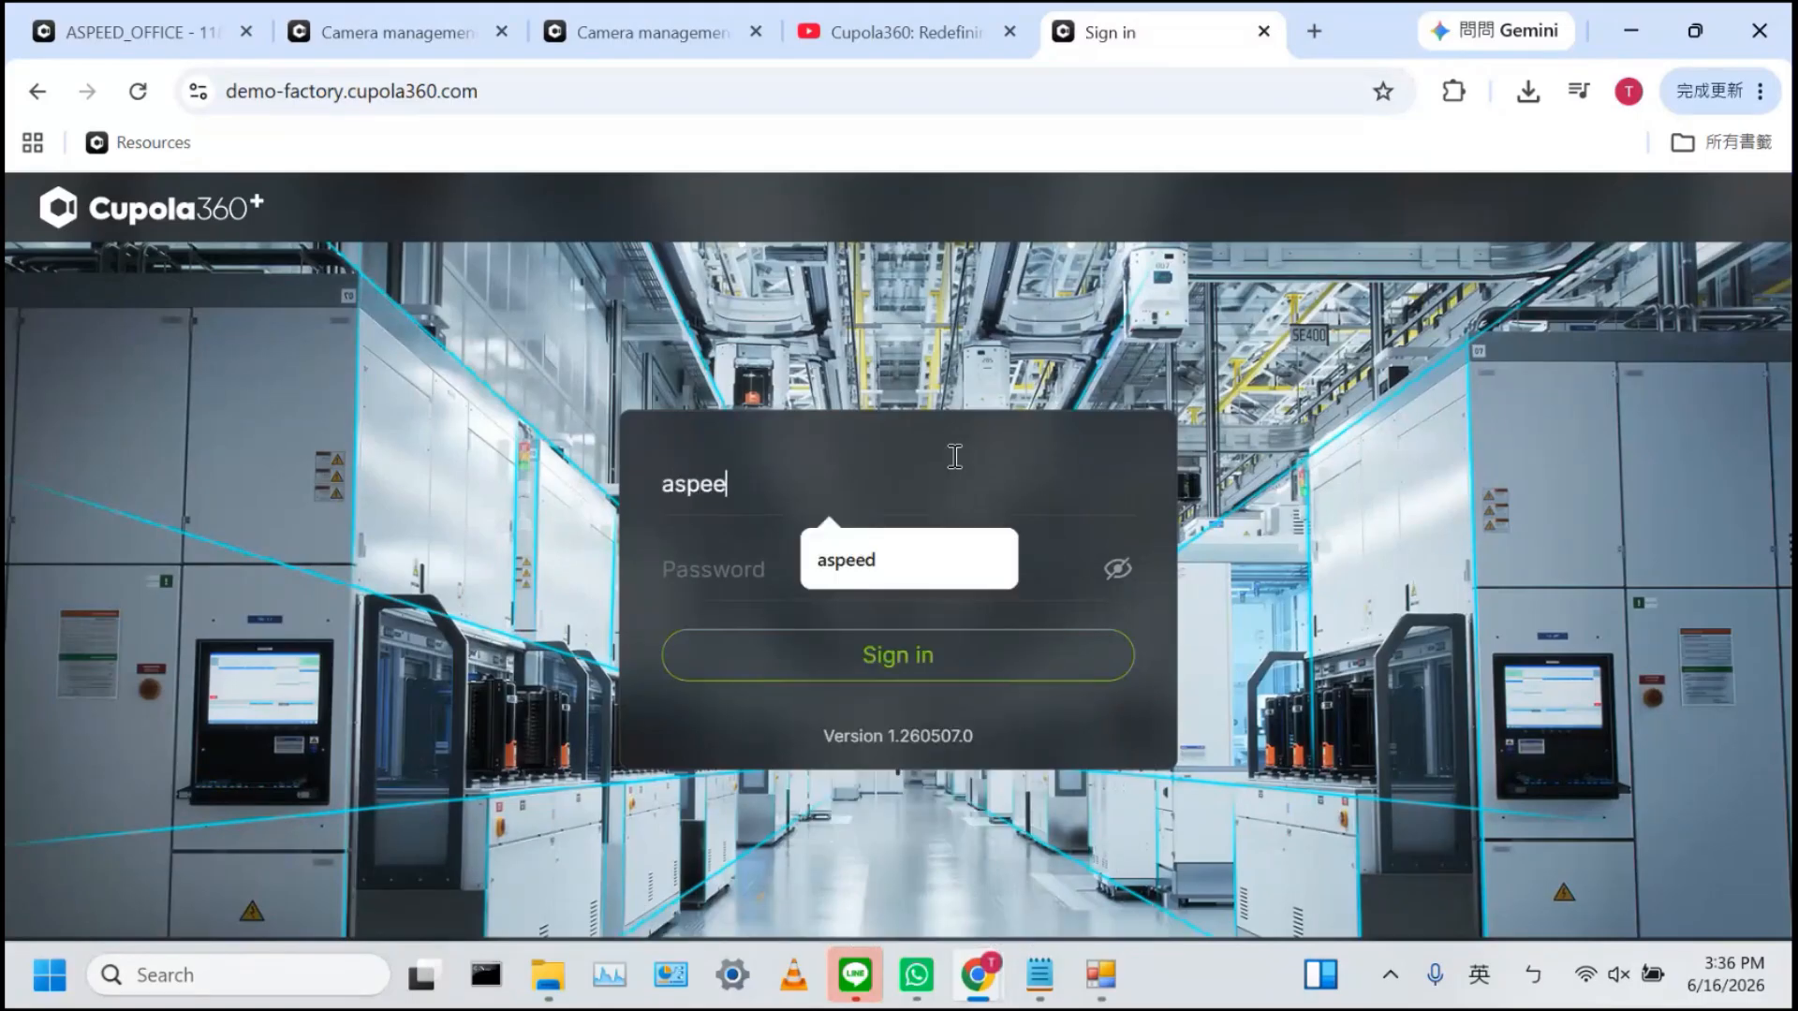
type("da")
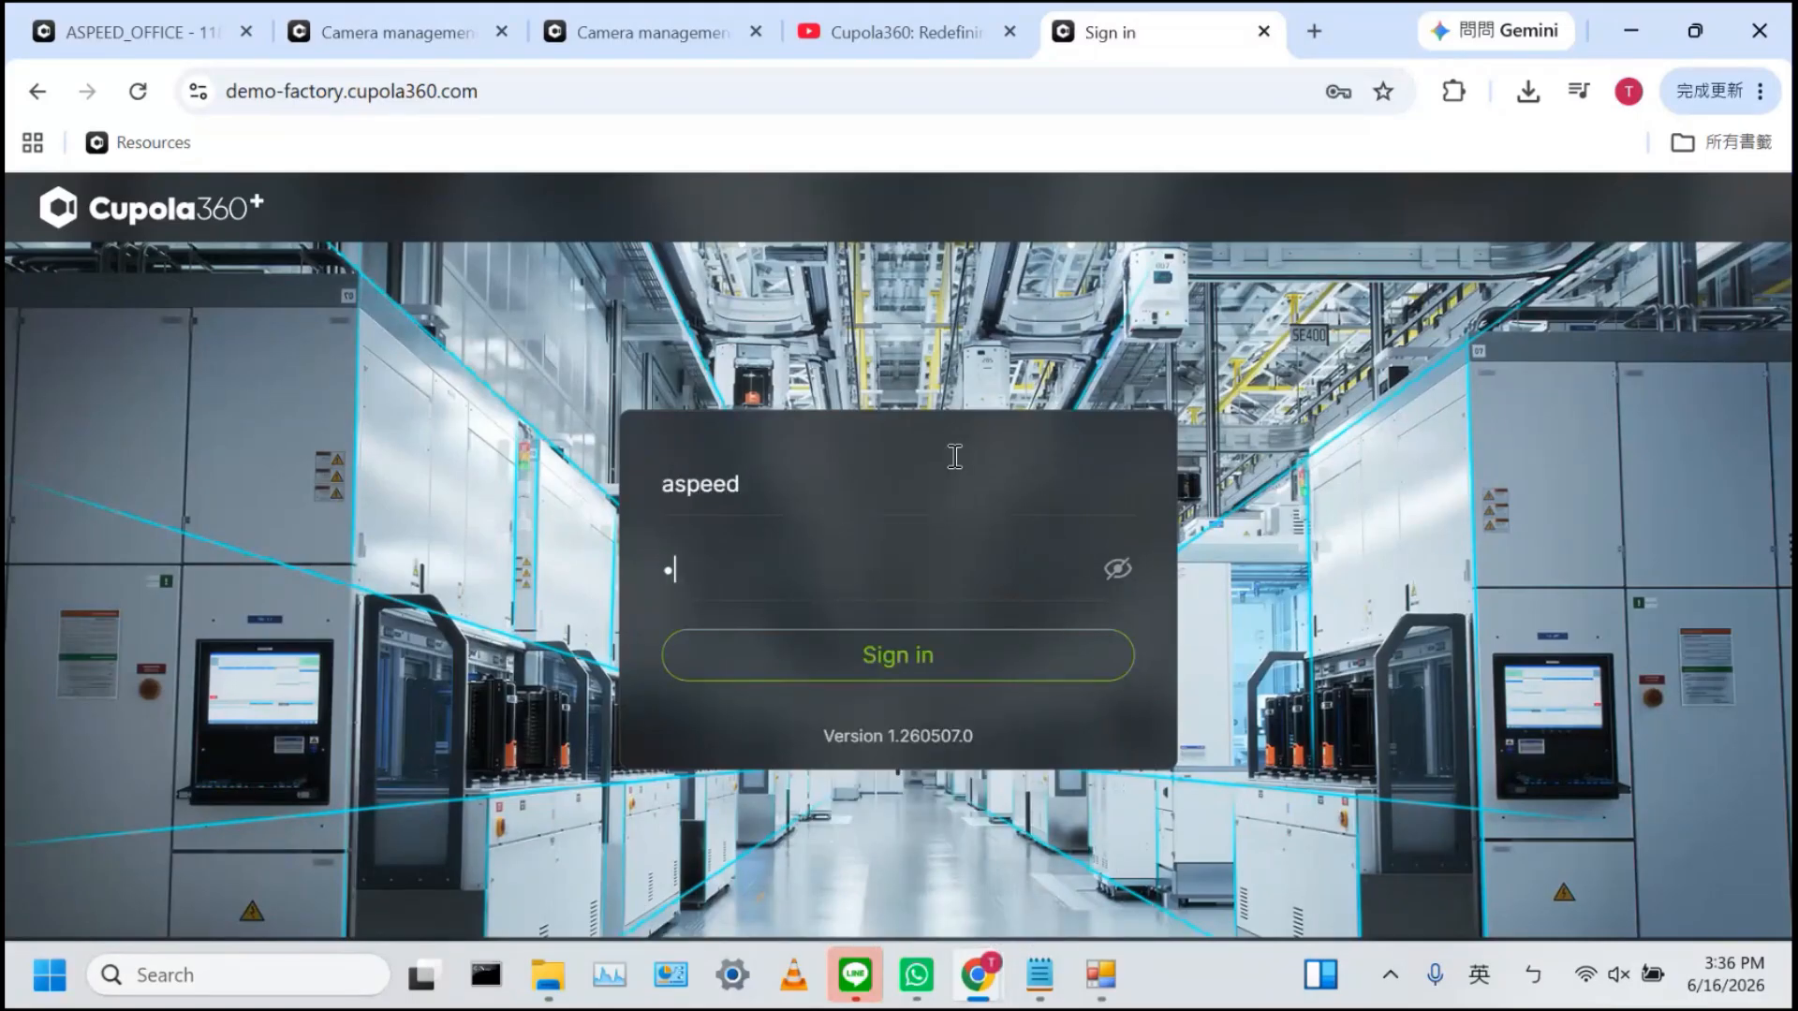
key("Return")
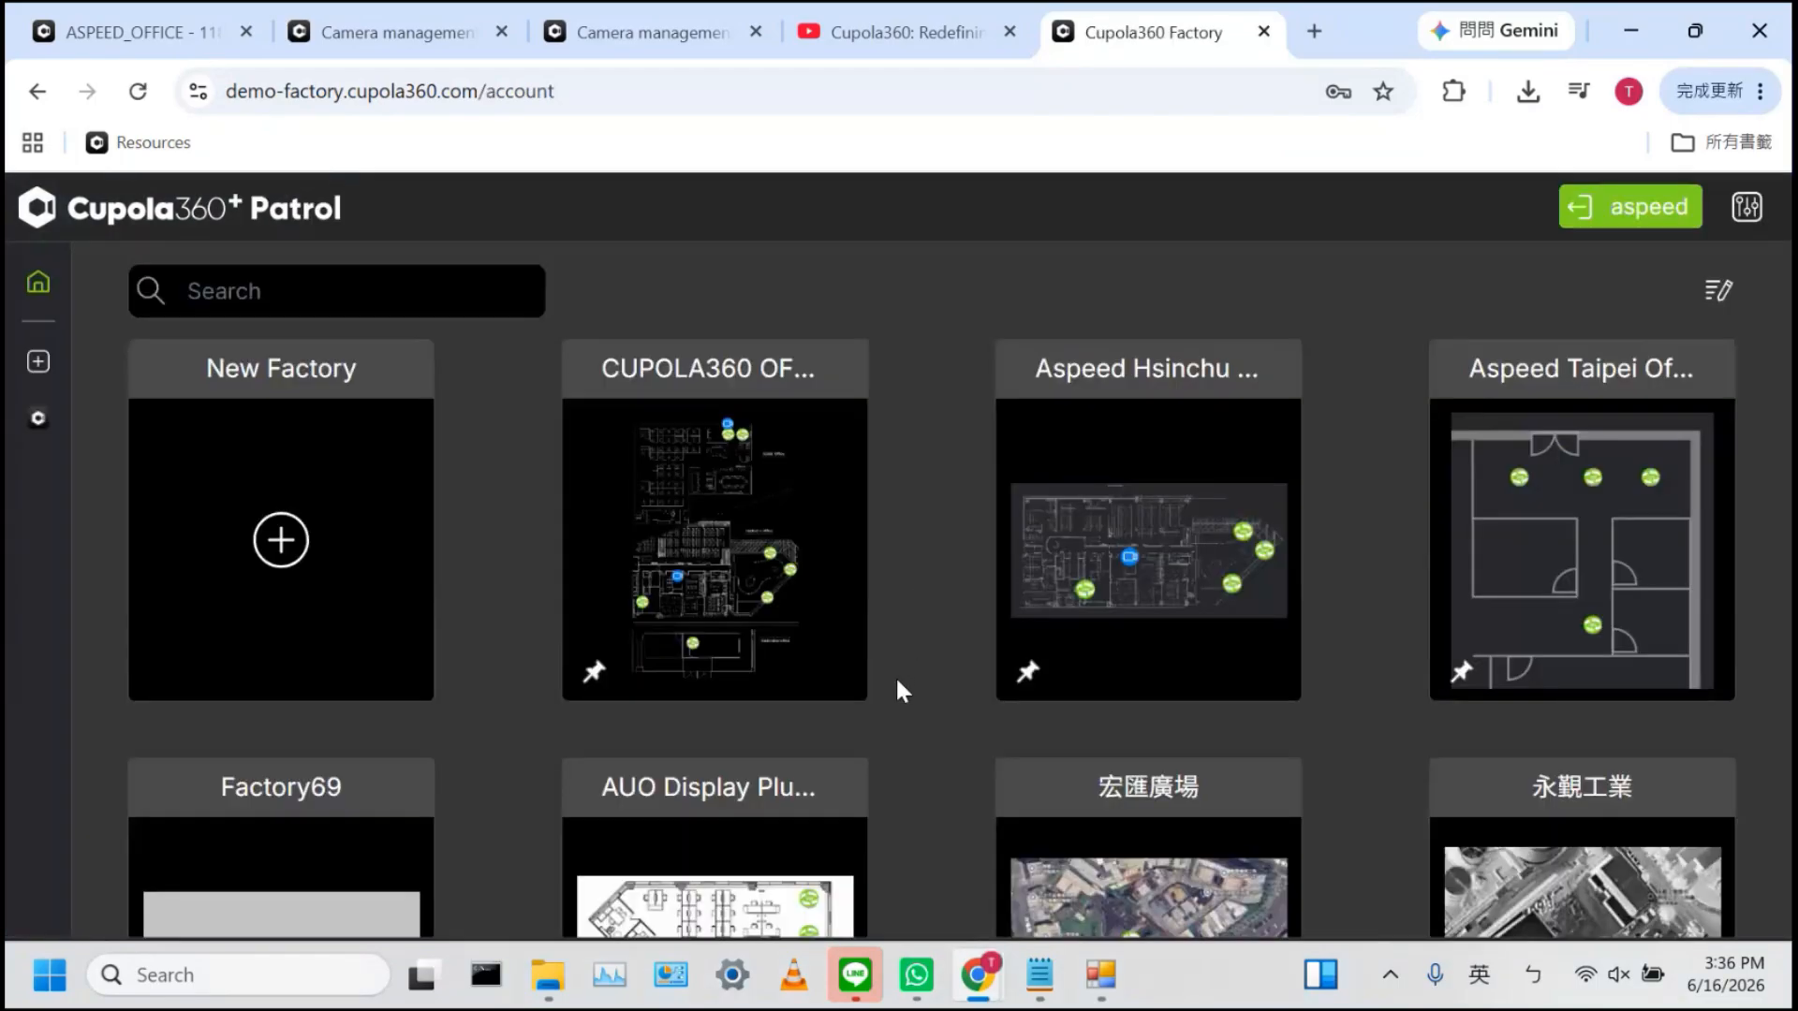
Open the Subway AI deployment, play camera 03, and hide the floor map over the video
scroll(897, 682, "down", 15)
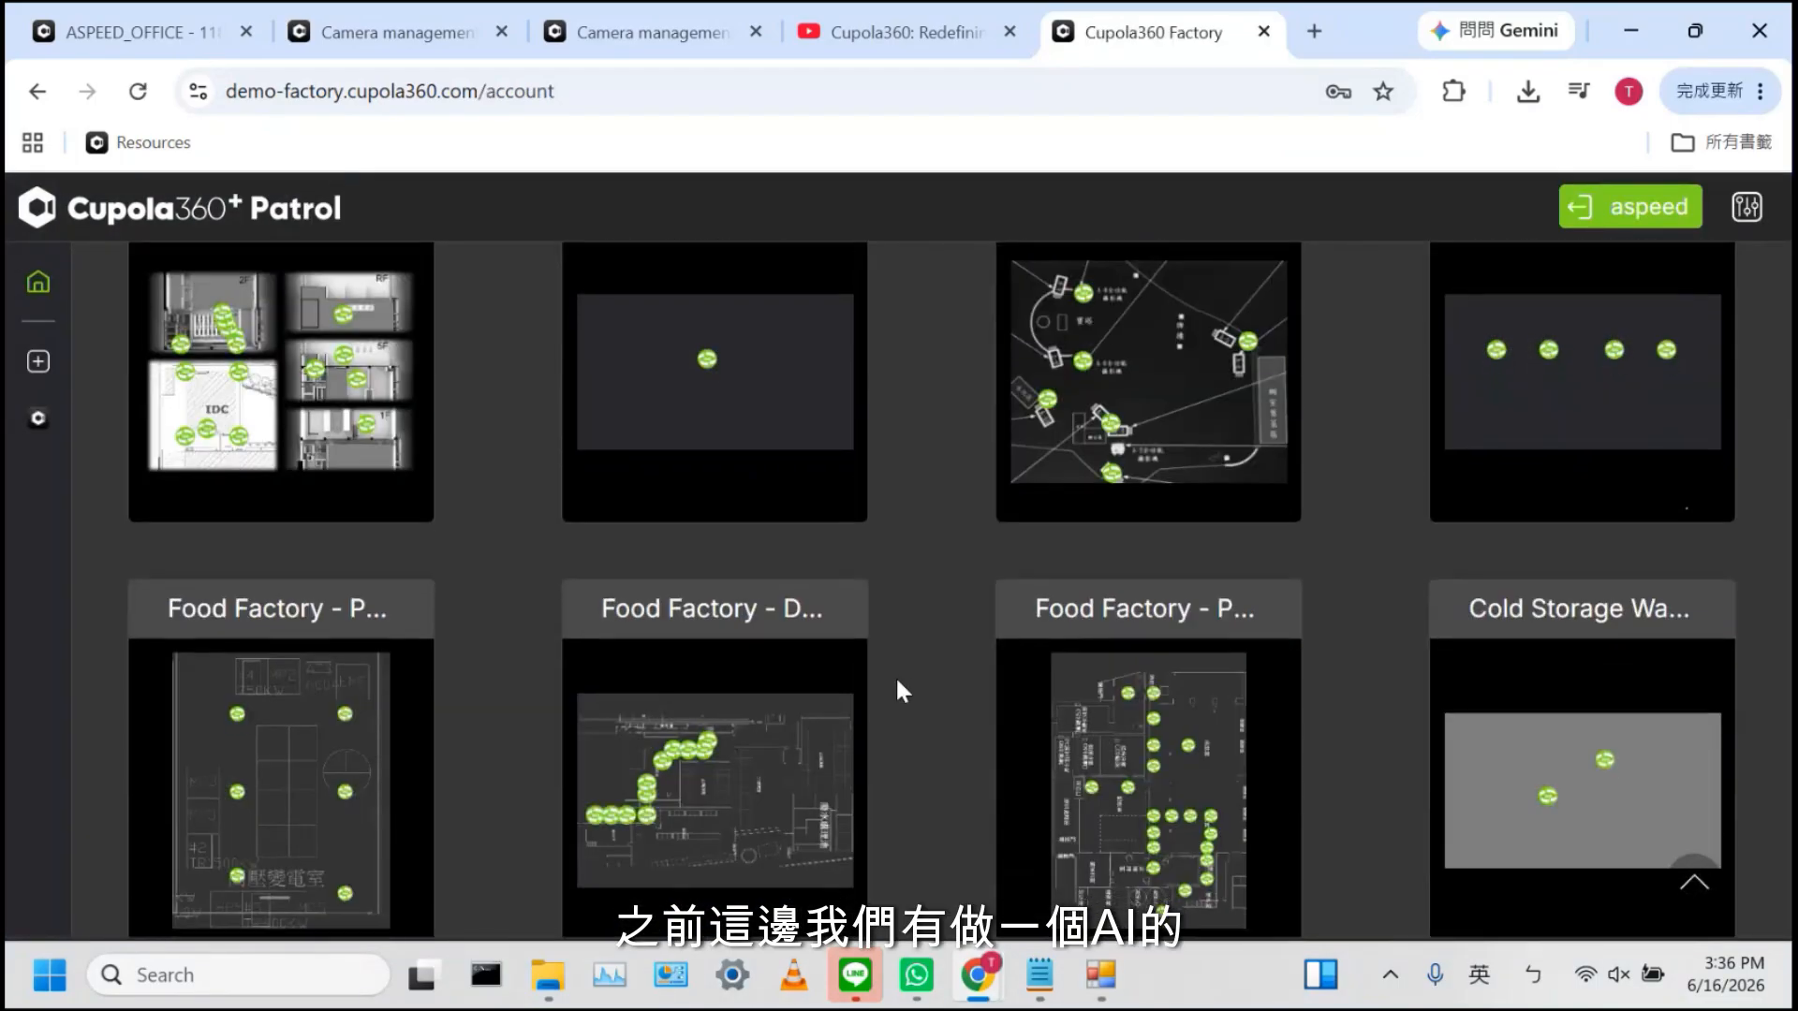
scroll(898, 682, "down", 10)
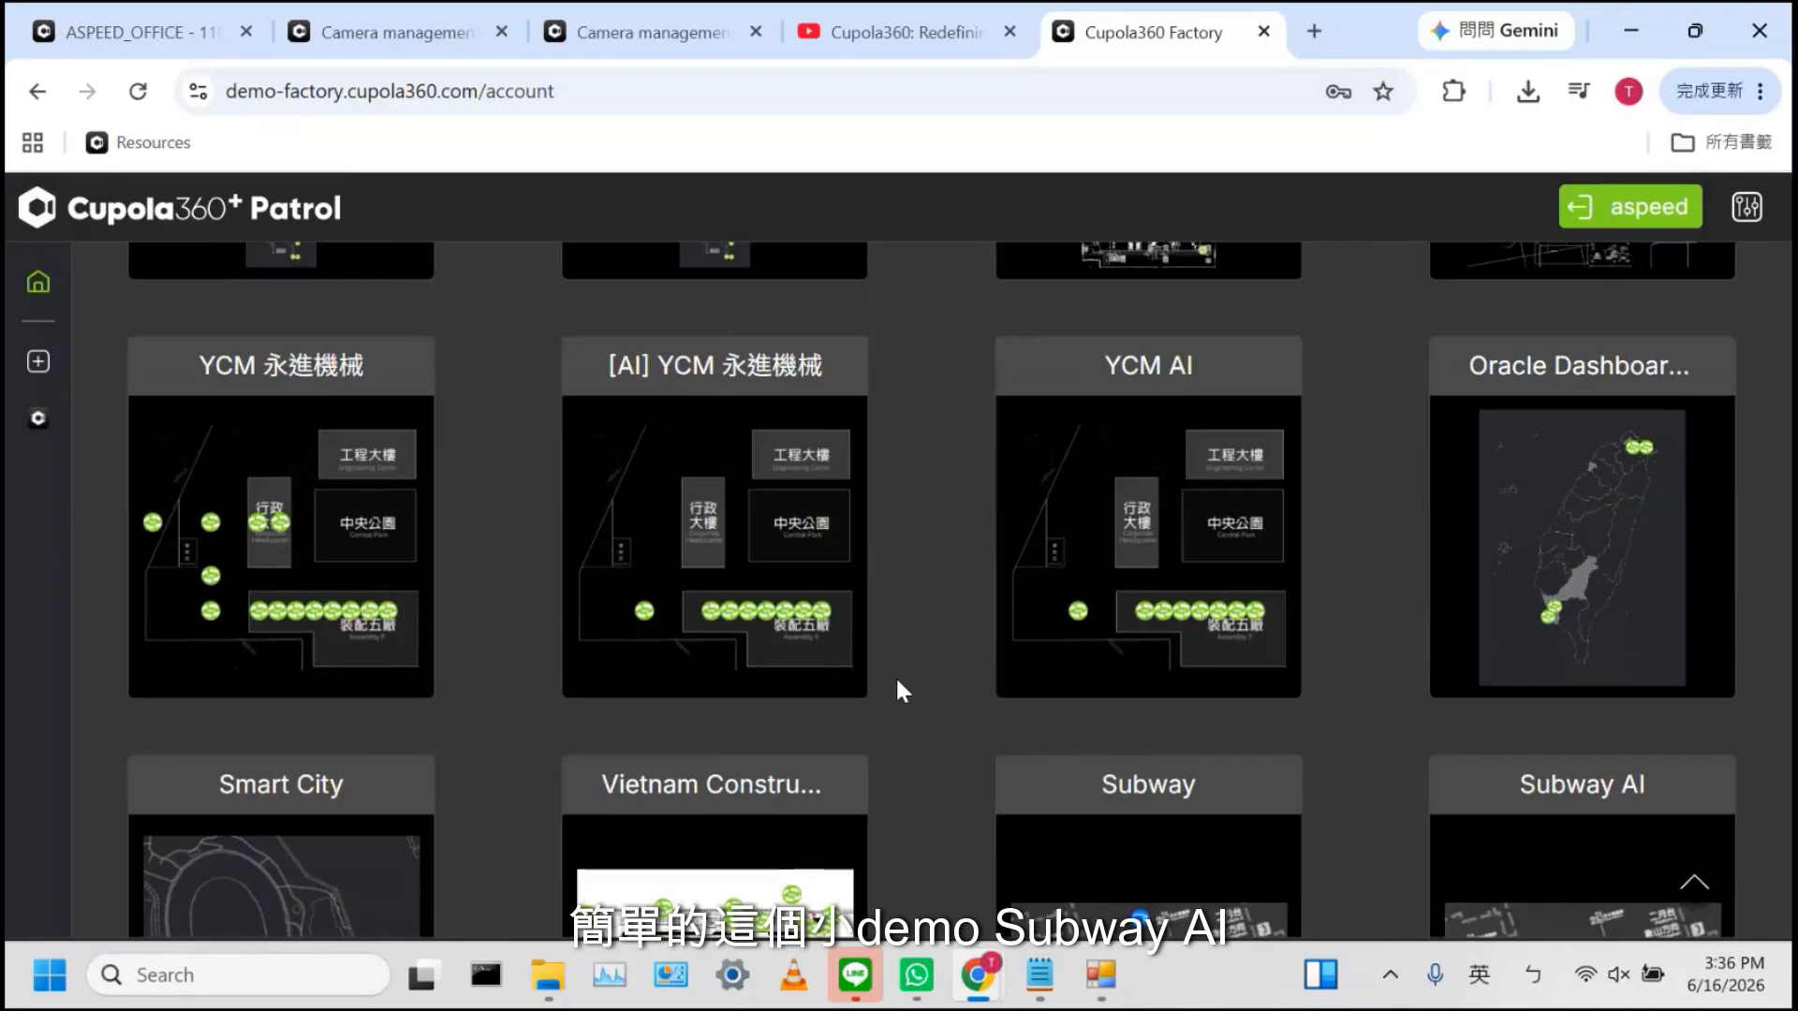
scroll(896, 676, "down", 3)
left_click(1536, 604)
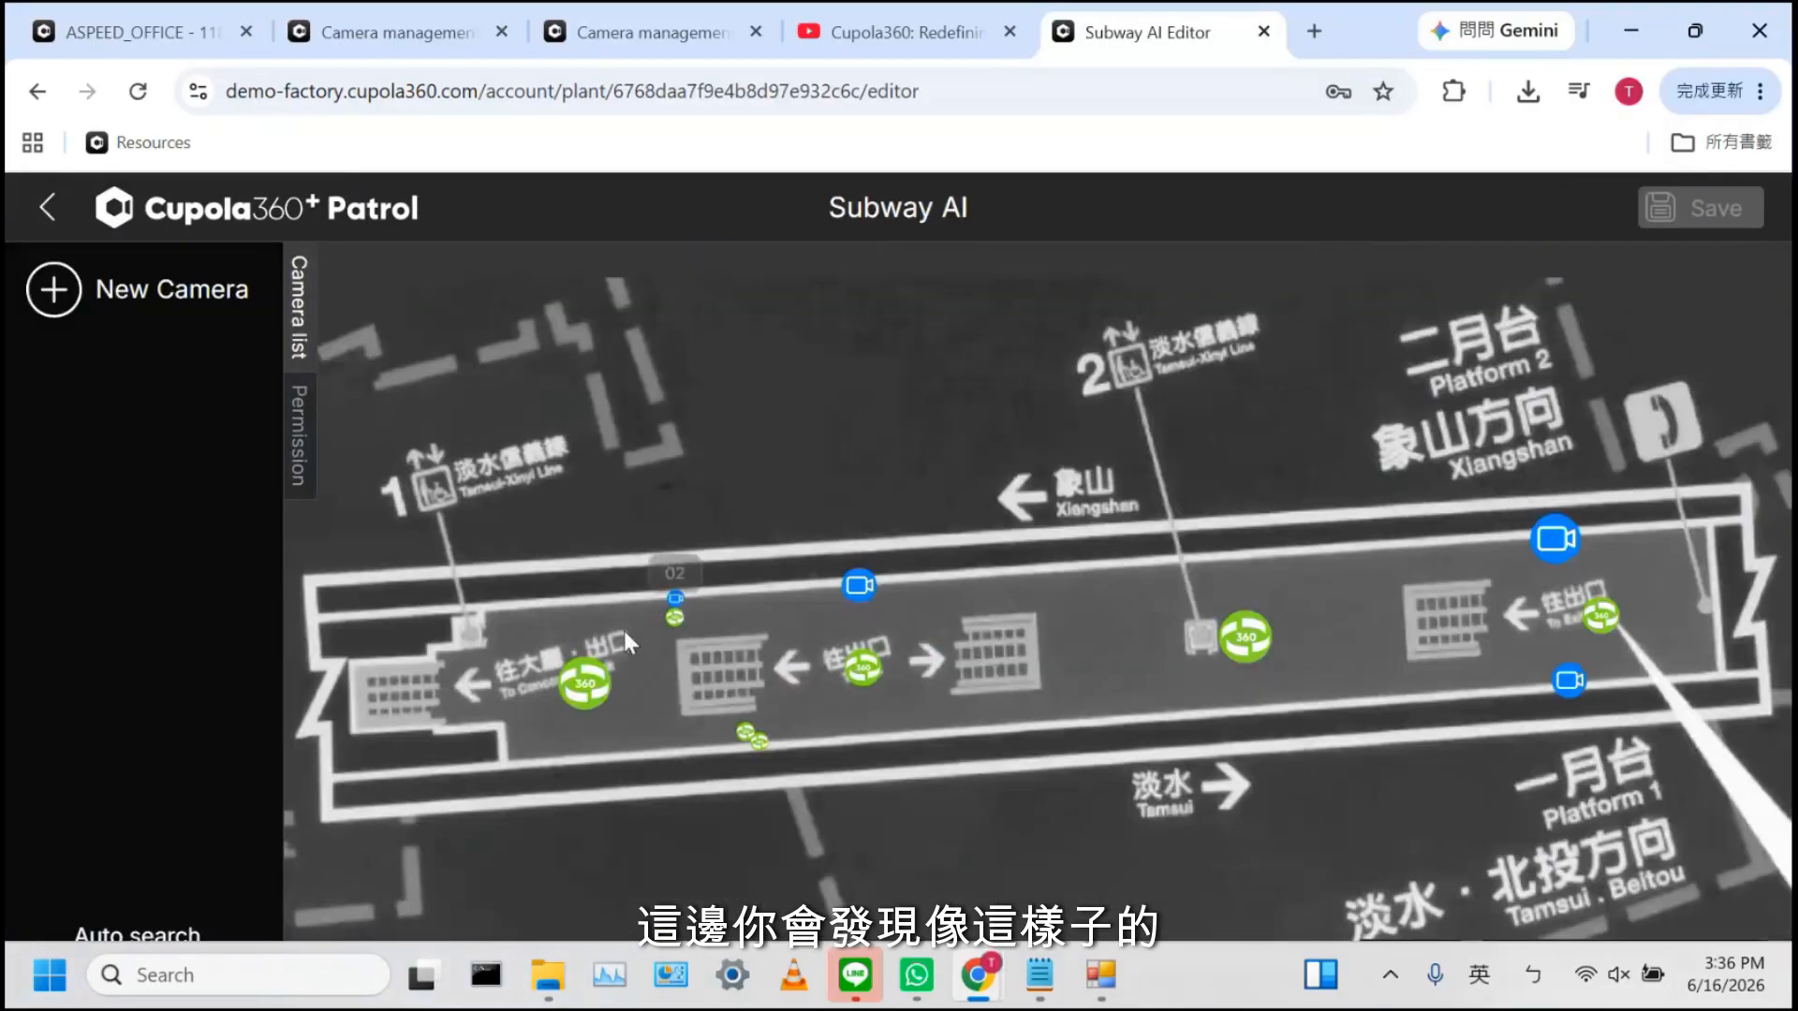
left_click(576, 684)
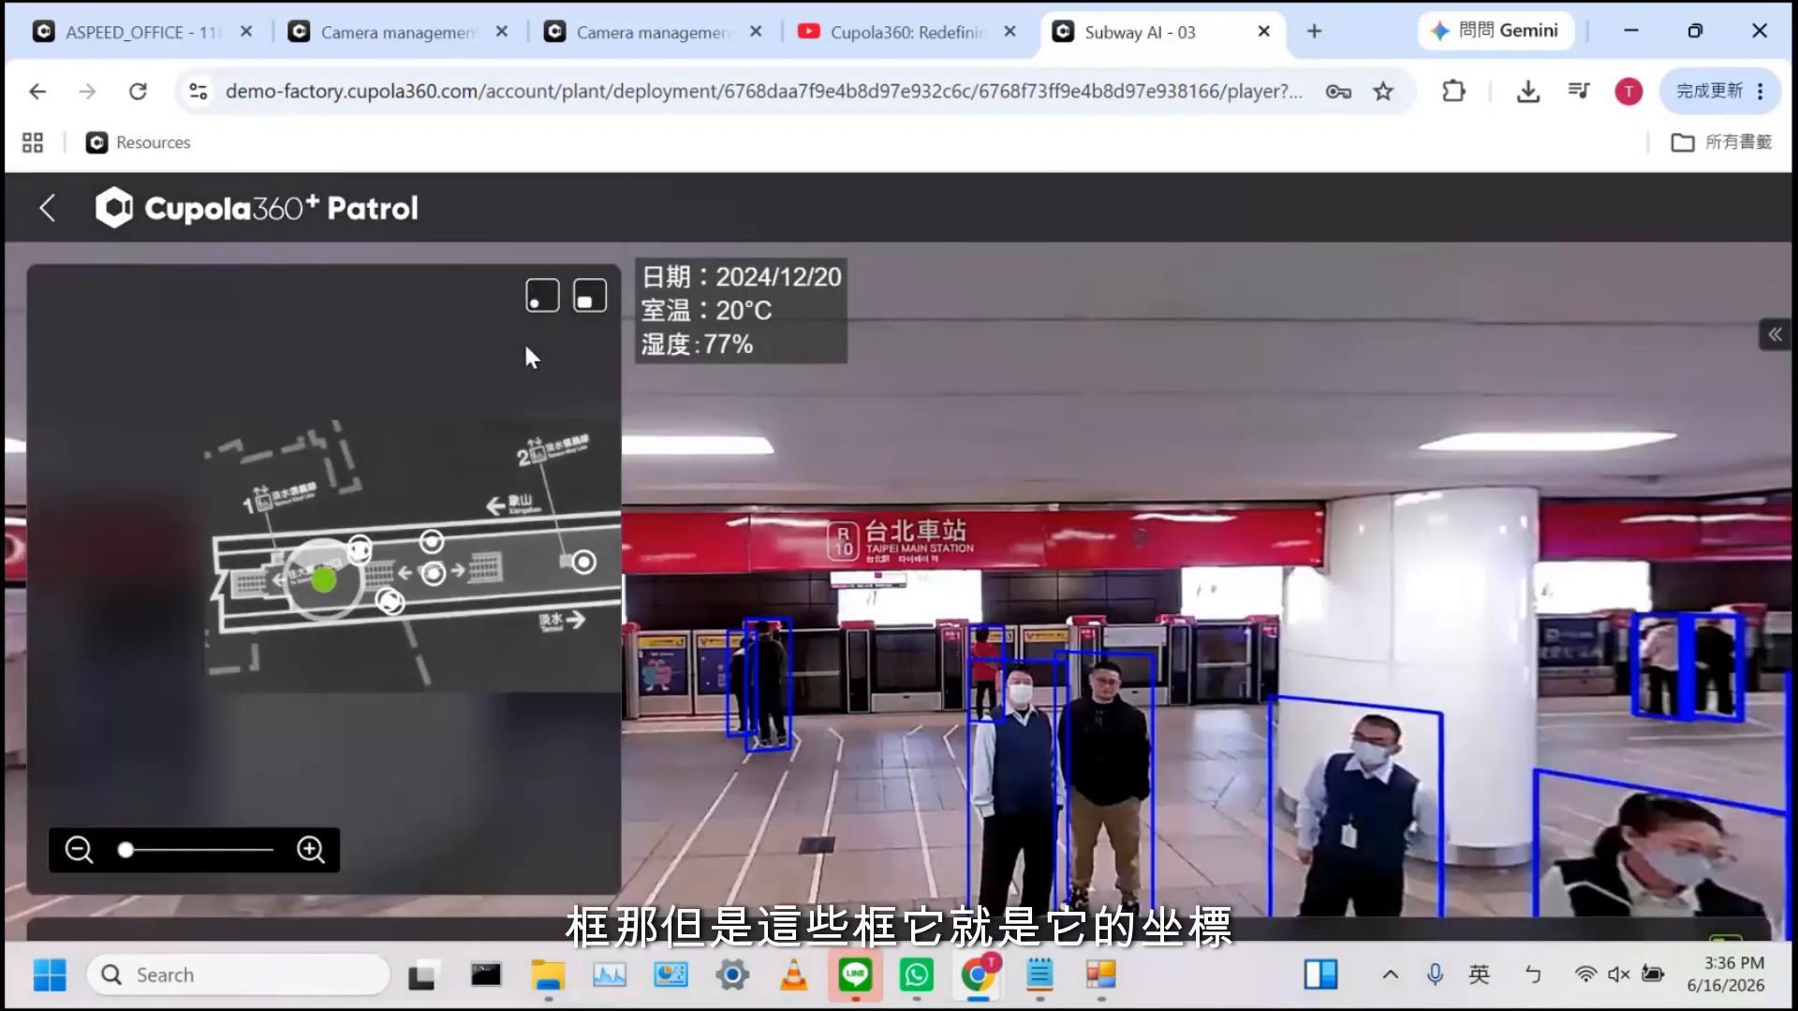
left_click(540, 294)
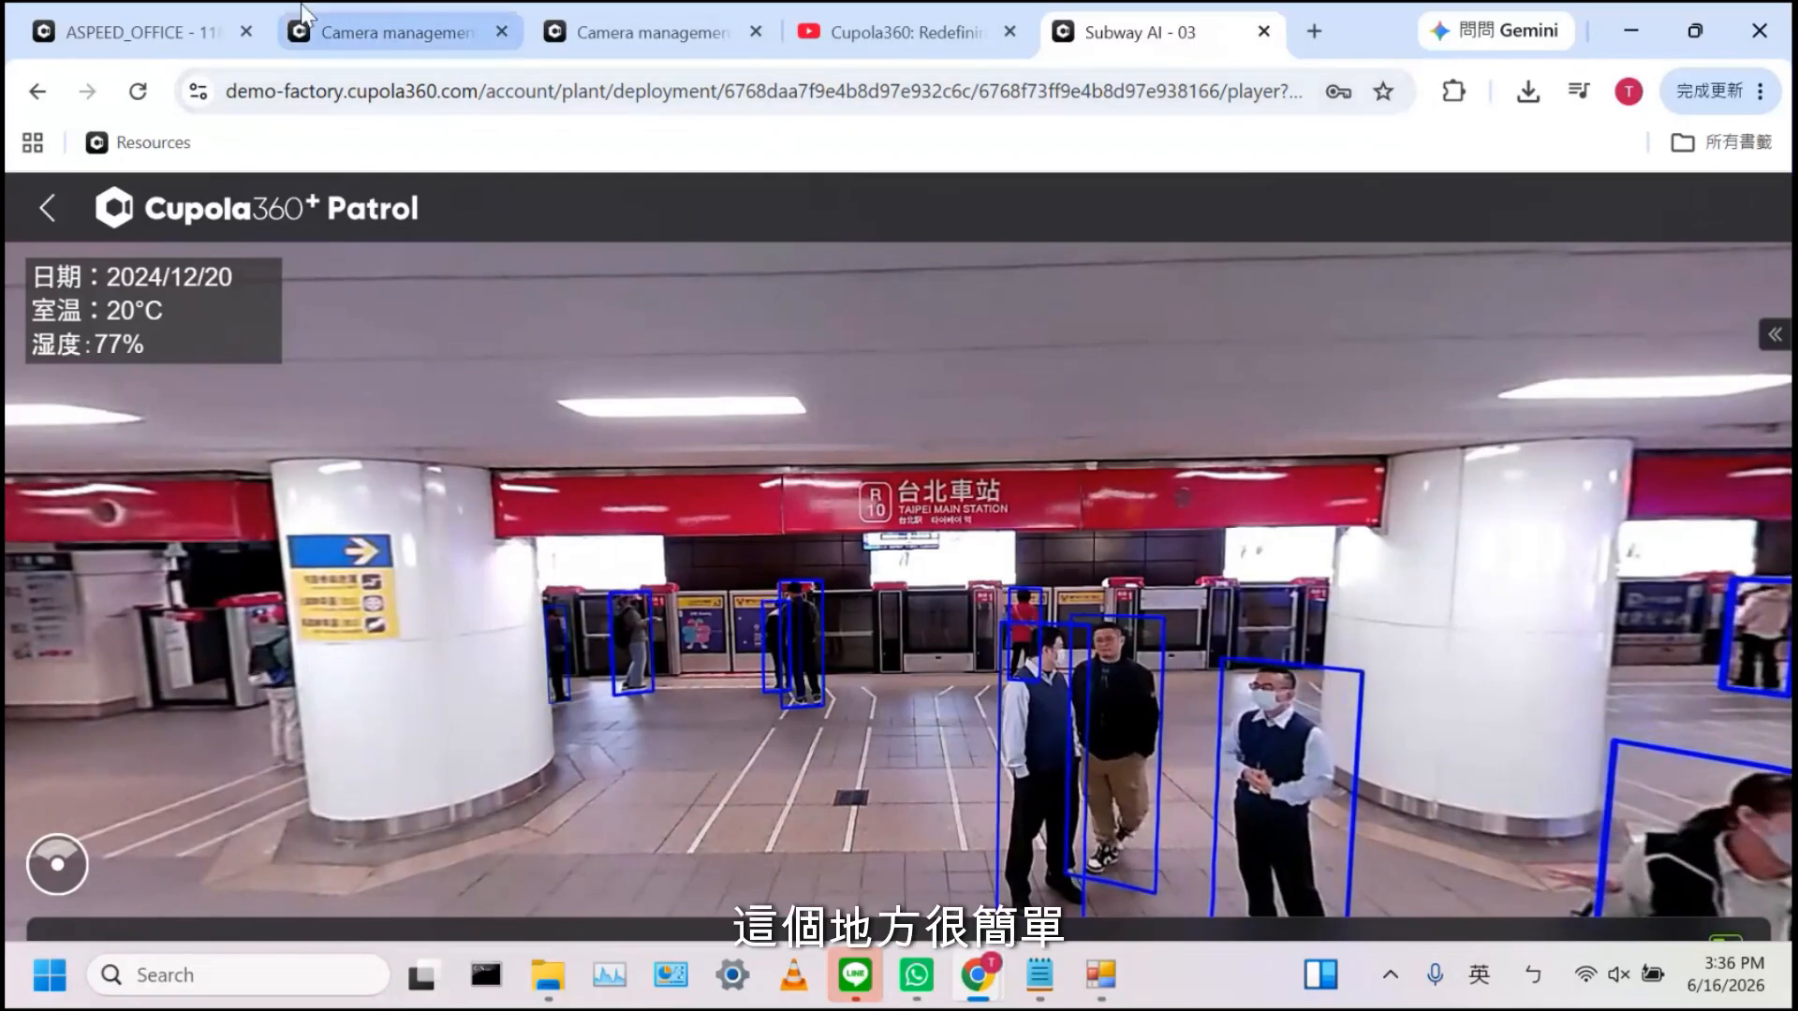
On the ASPEED_OFFICE tab, change the address path after port 3000 to /api-docs and load it
left_click(208, 13)
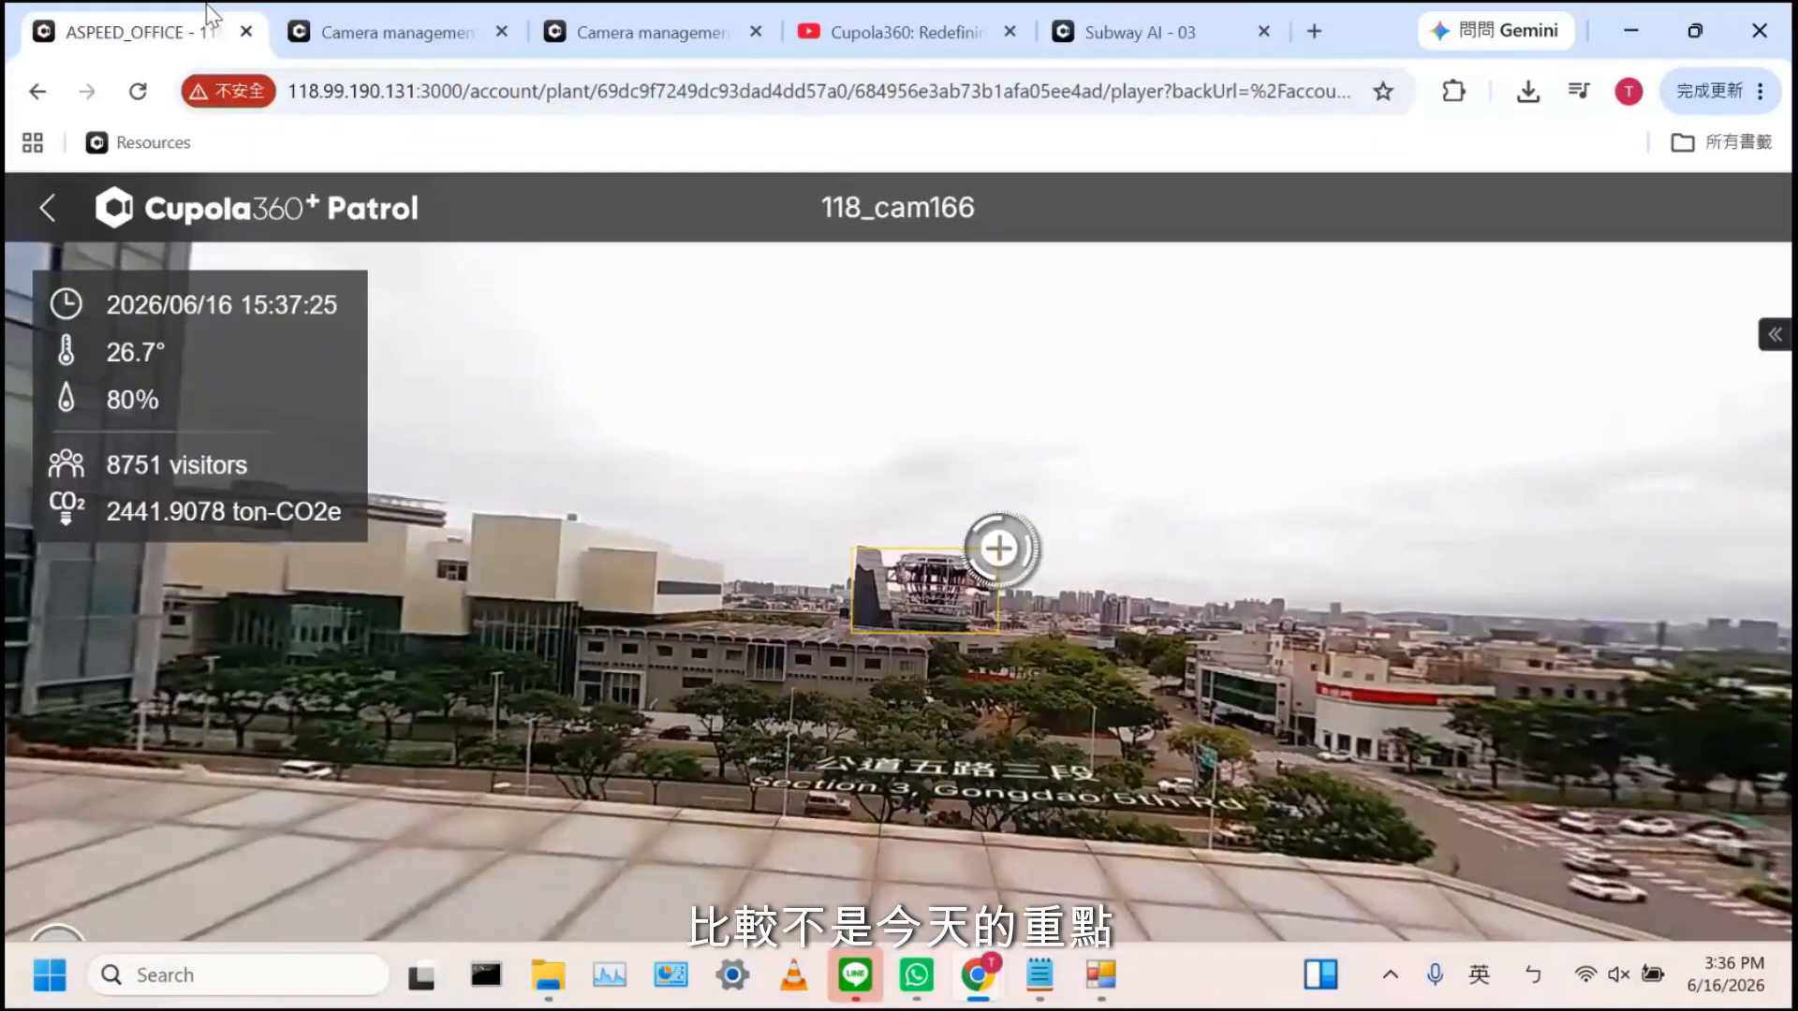
left_click(473, 102)
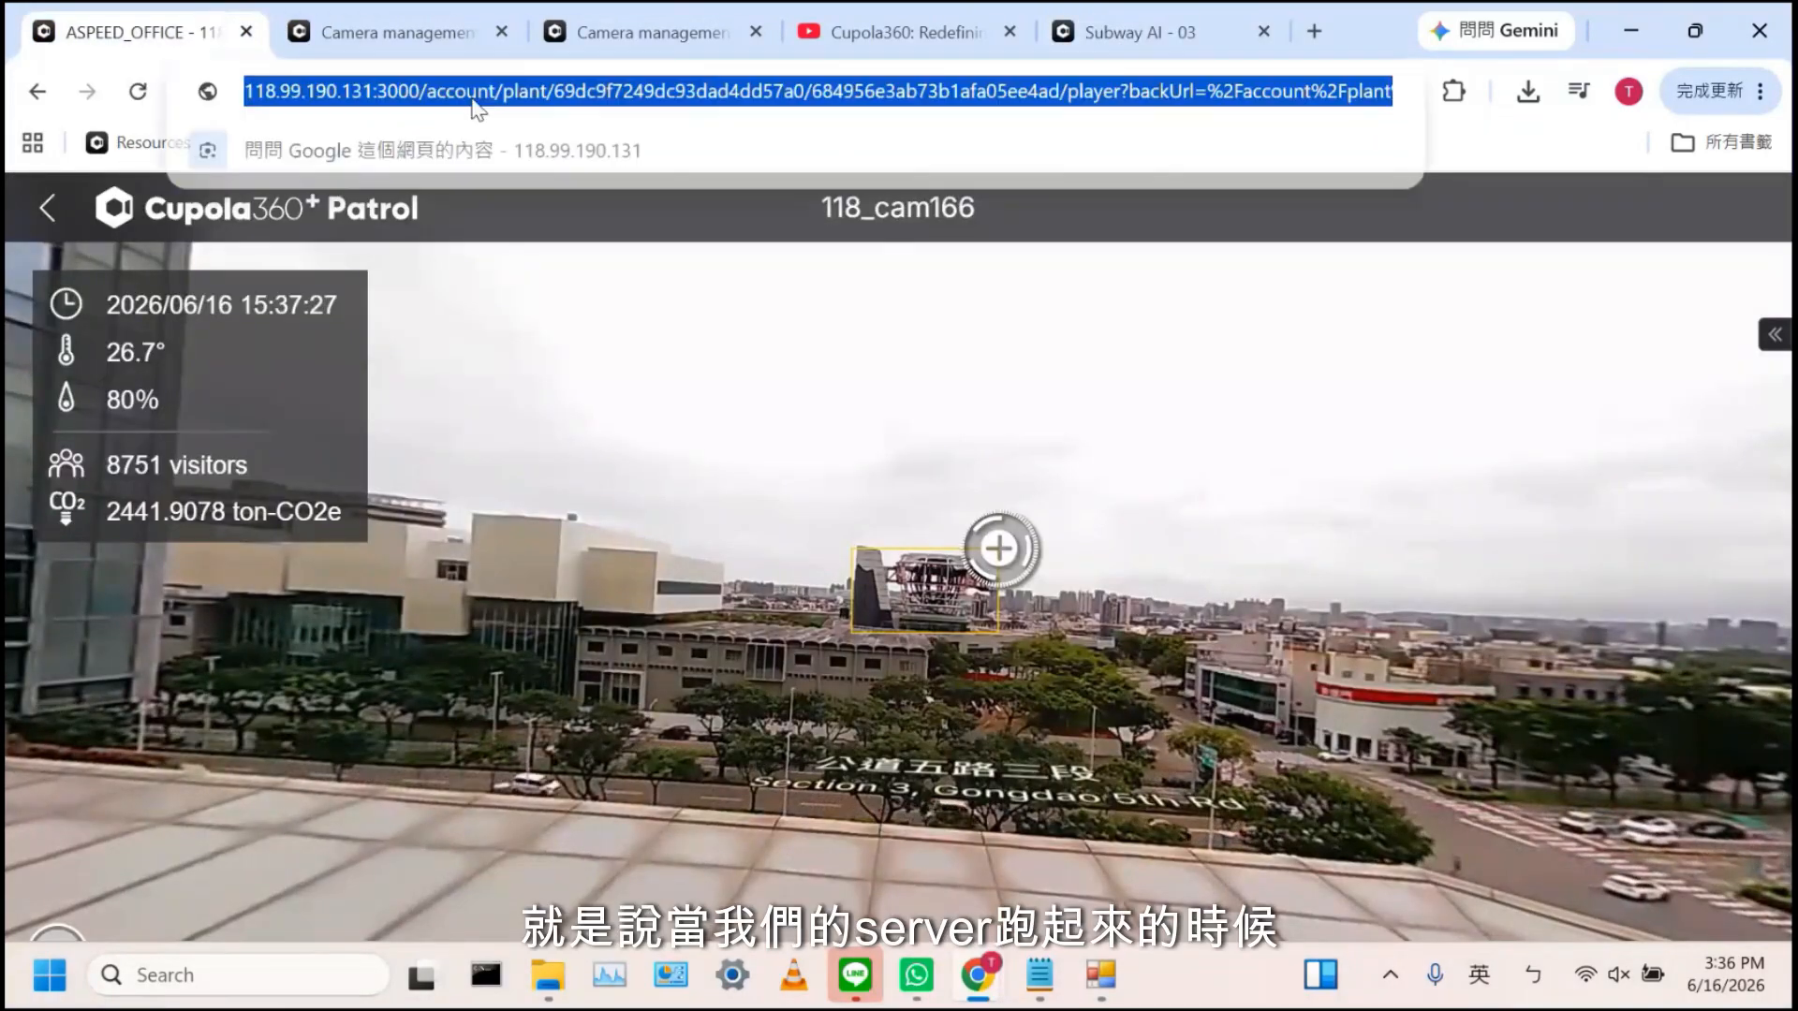
left_click(478, 93)
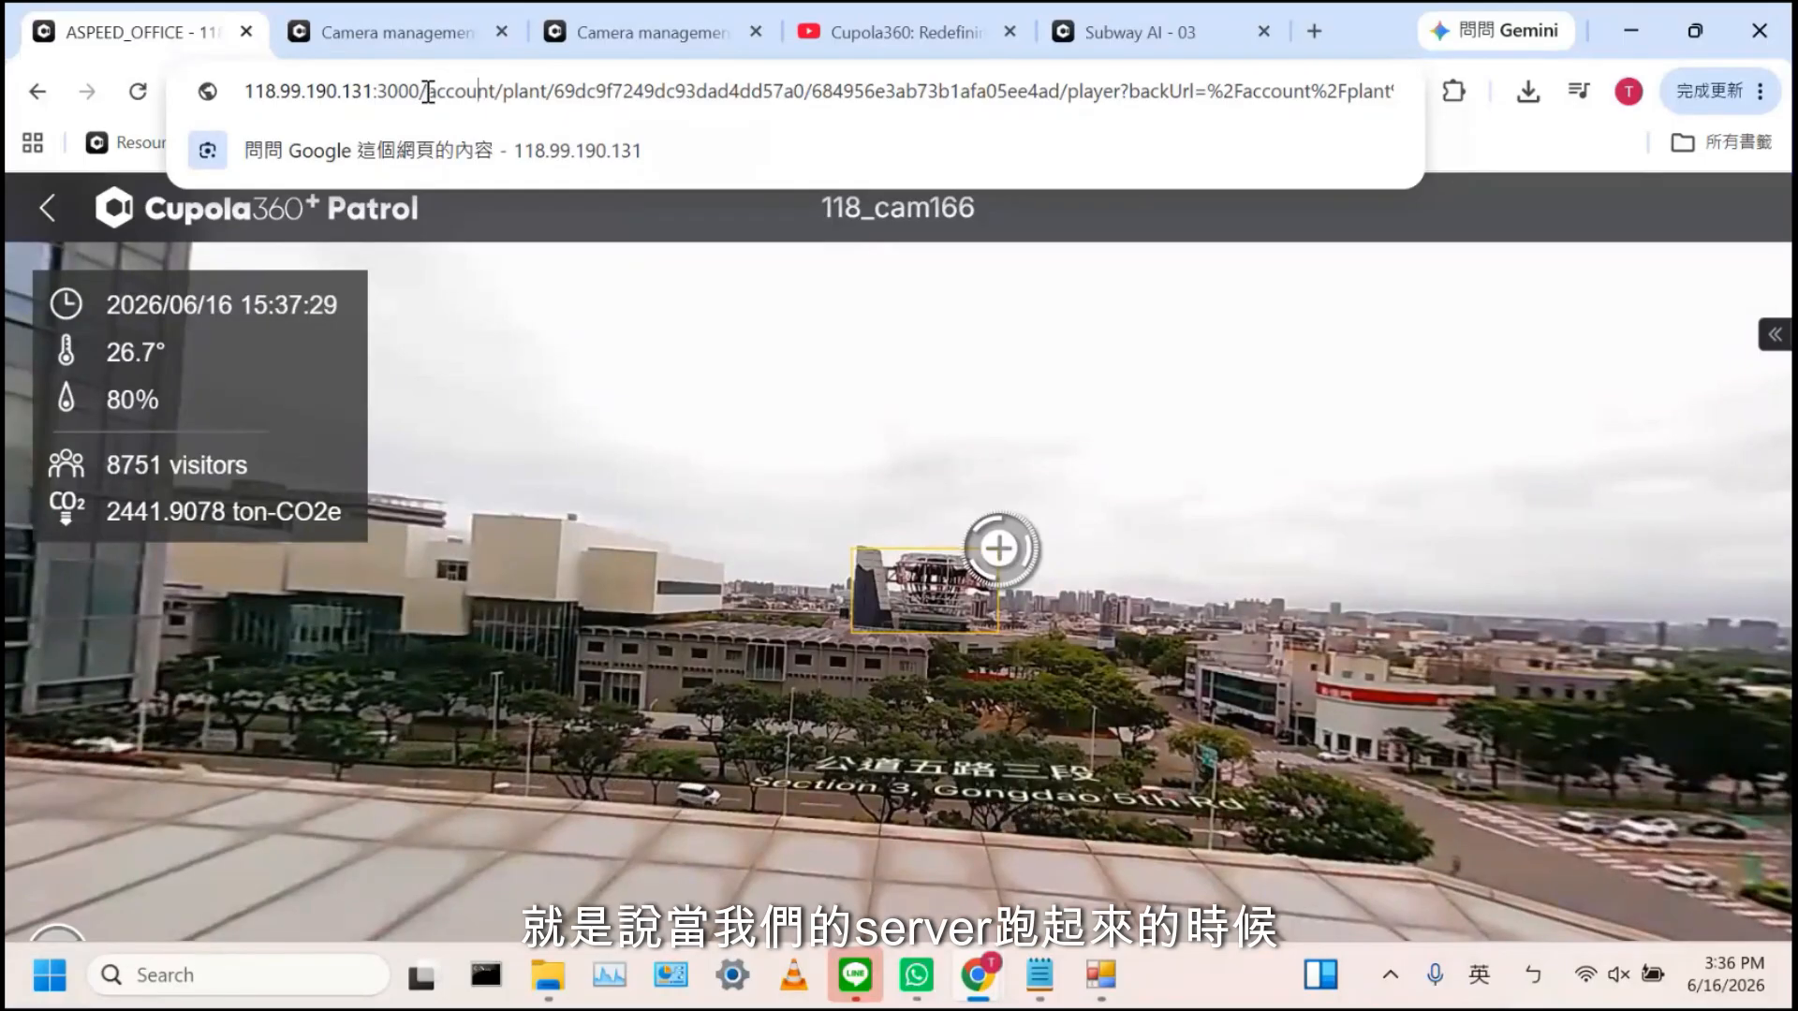
left_click_drag(428, 92, 1534, 161)
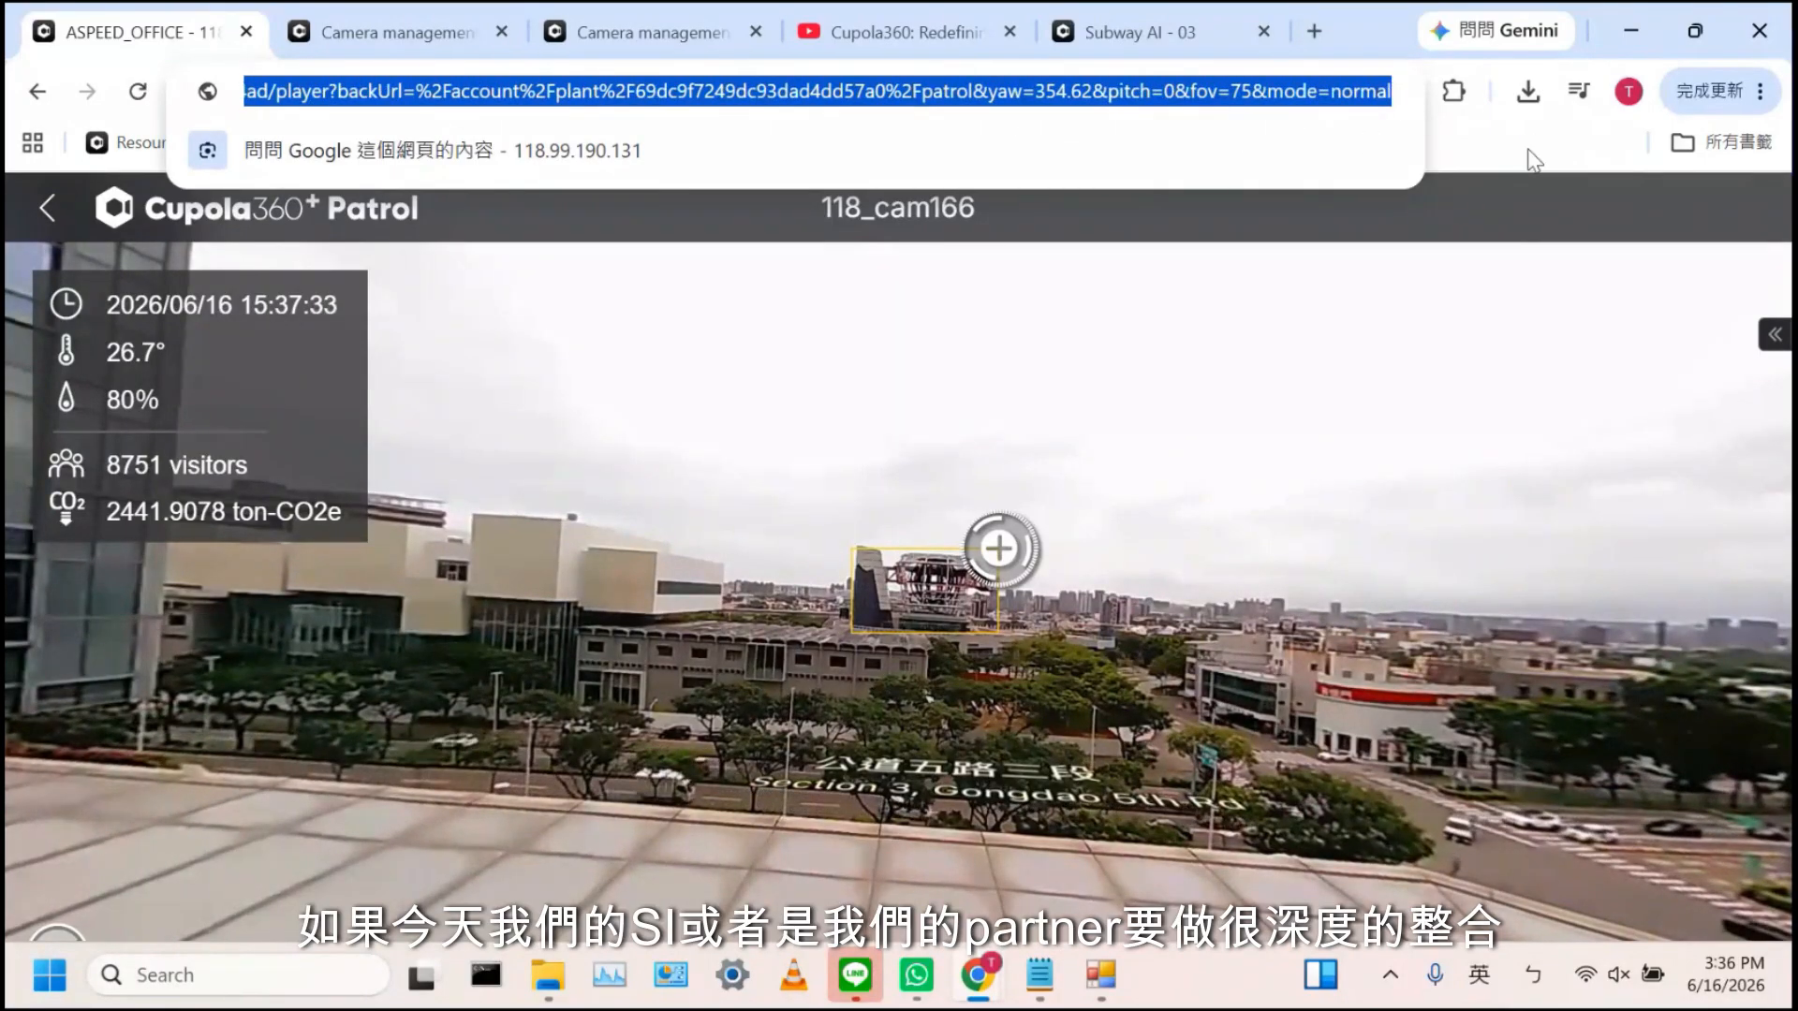
key("BackSpace")
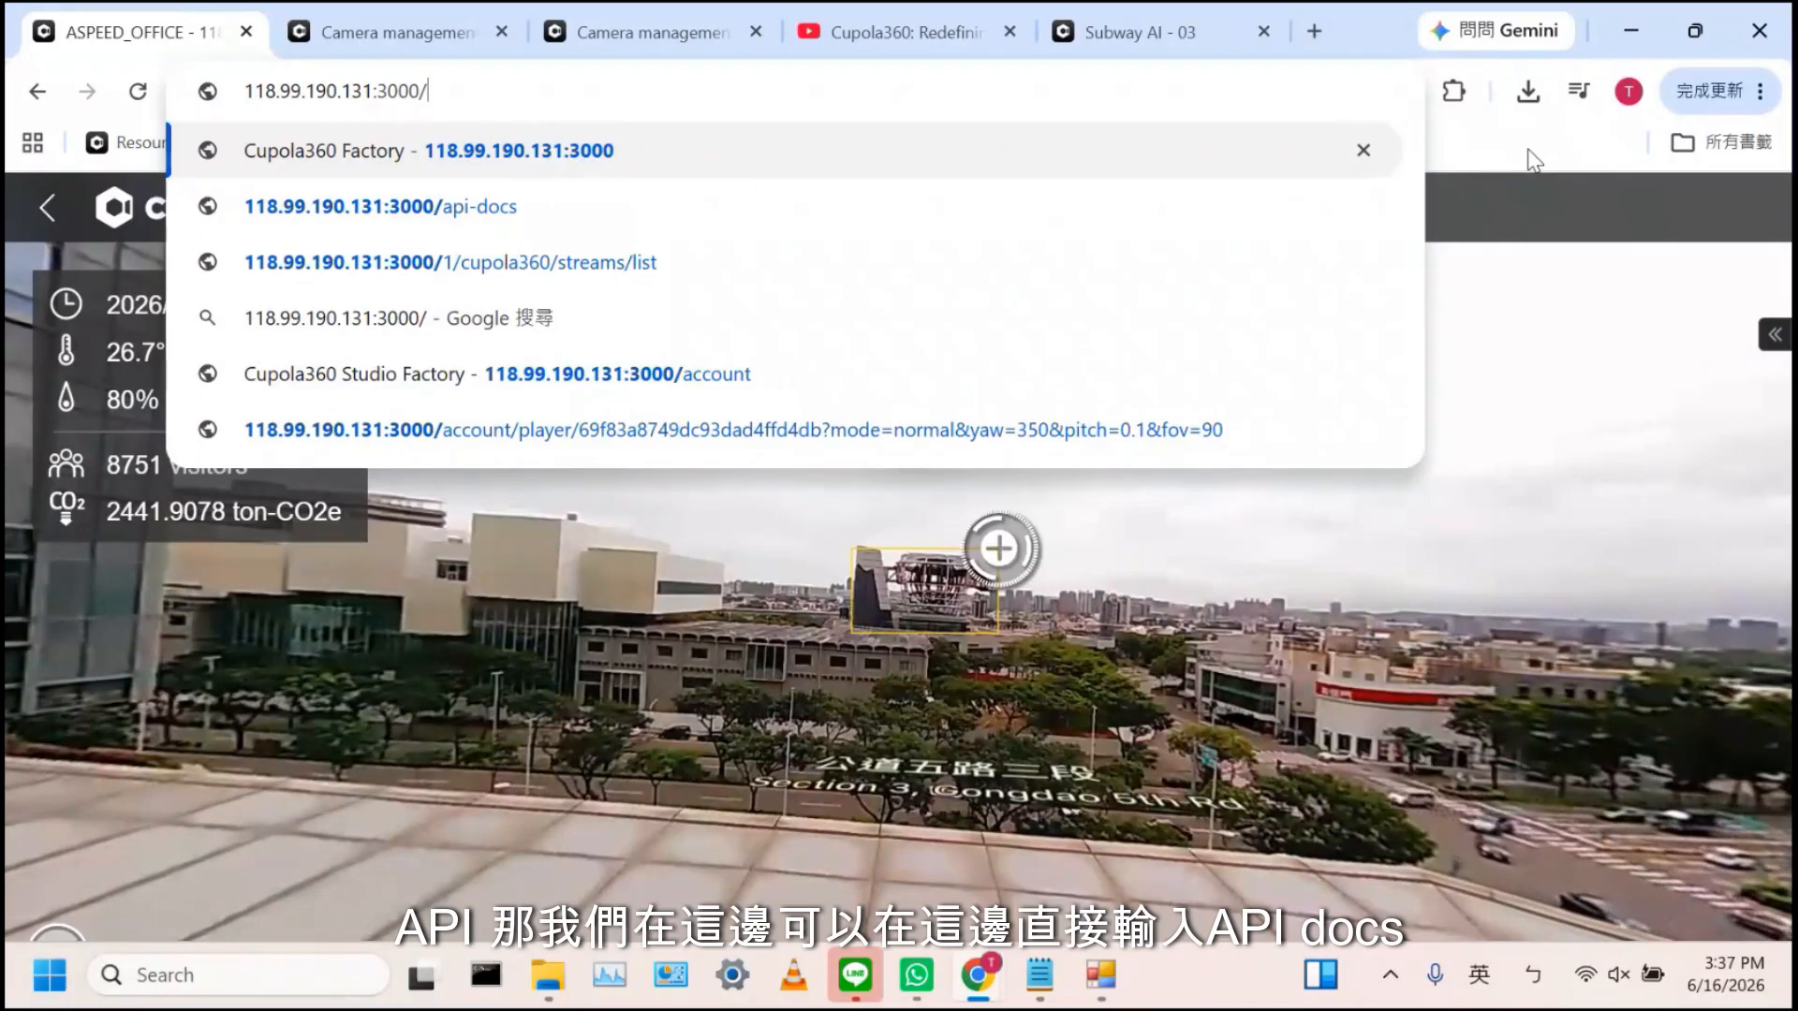
type("a")
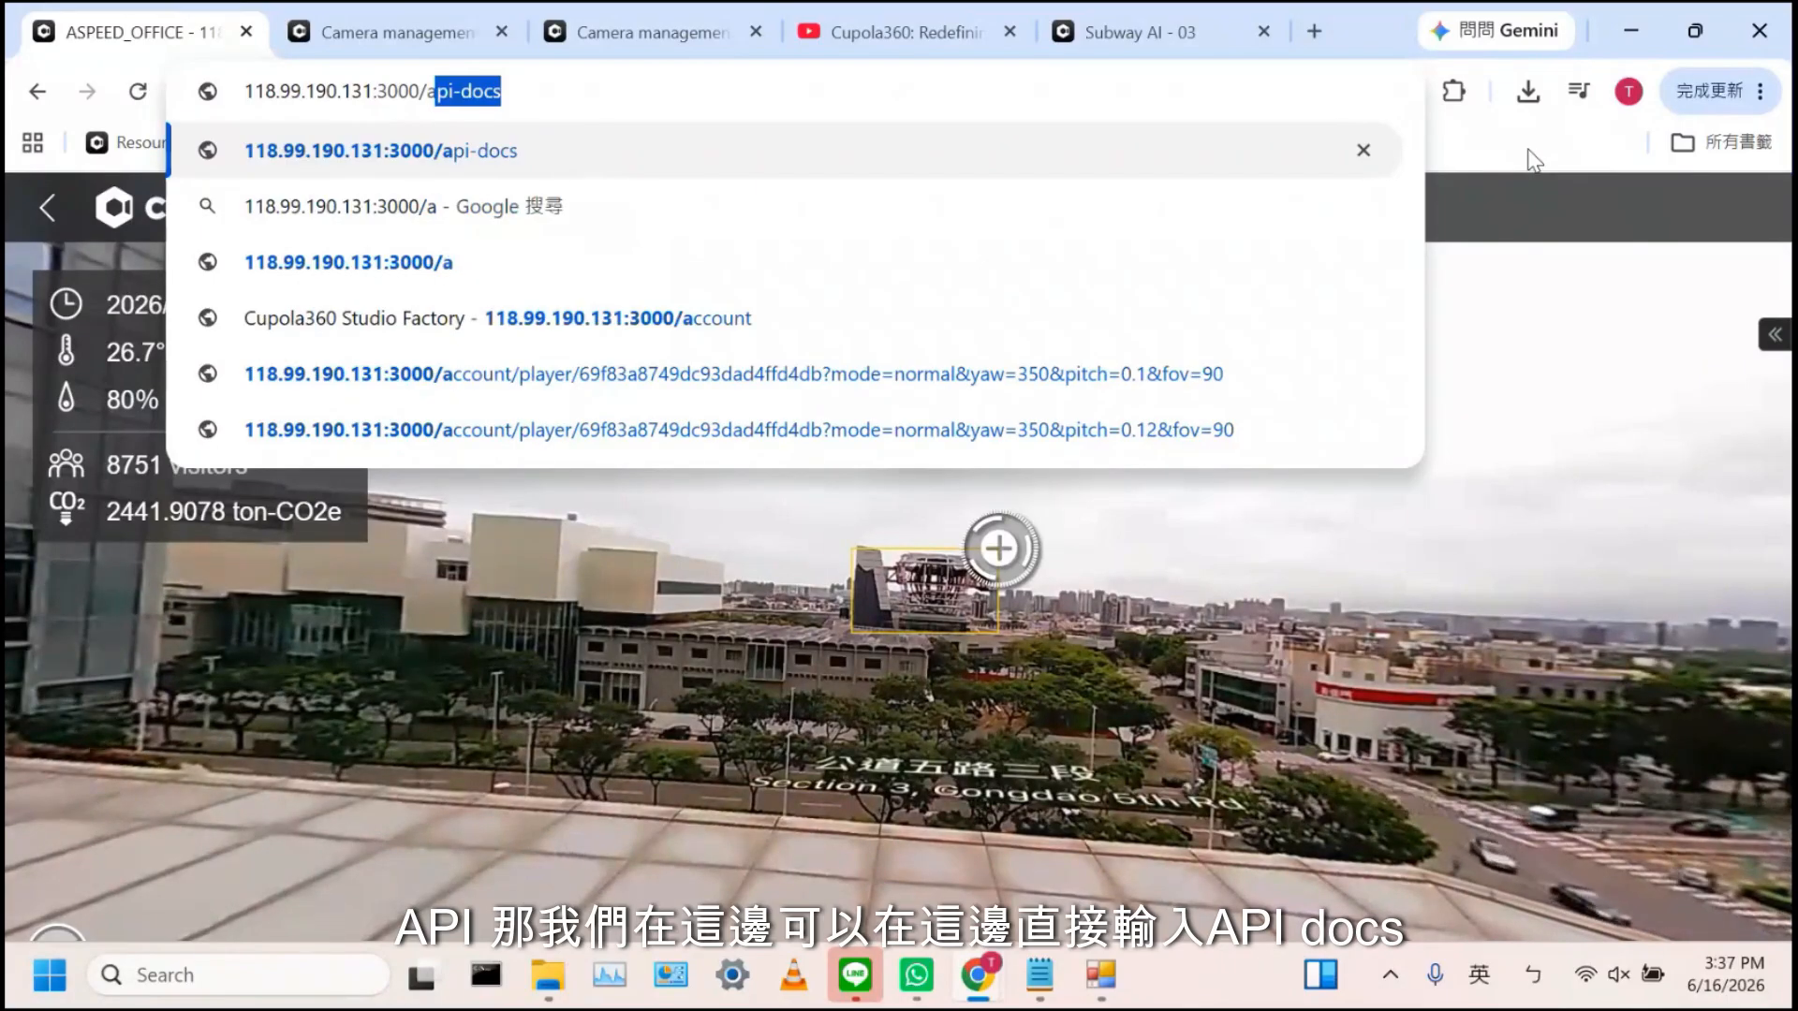
key("Right")
key("Return")
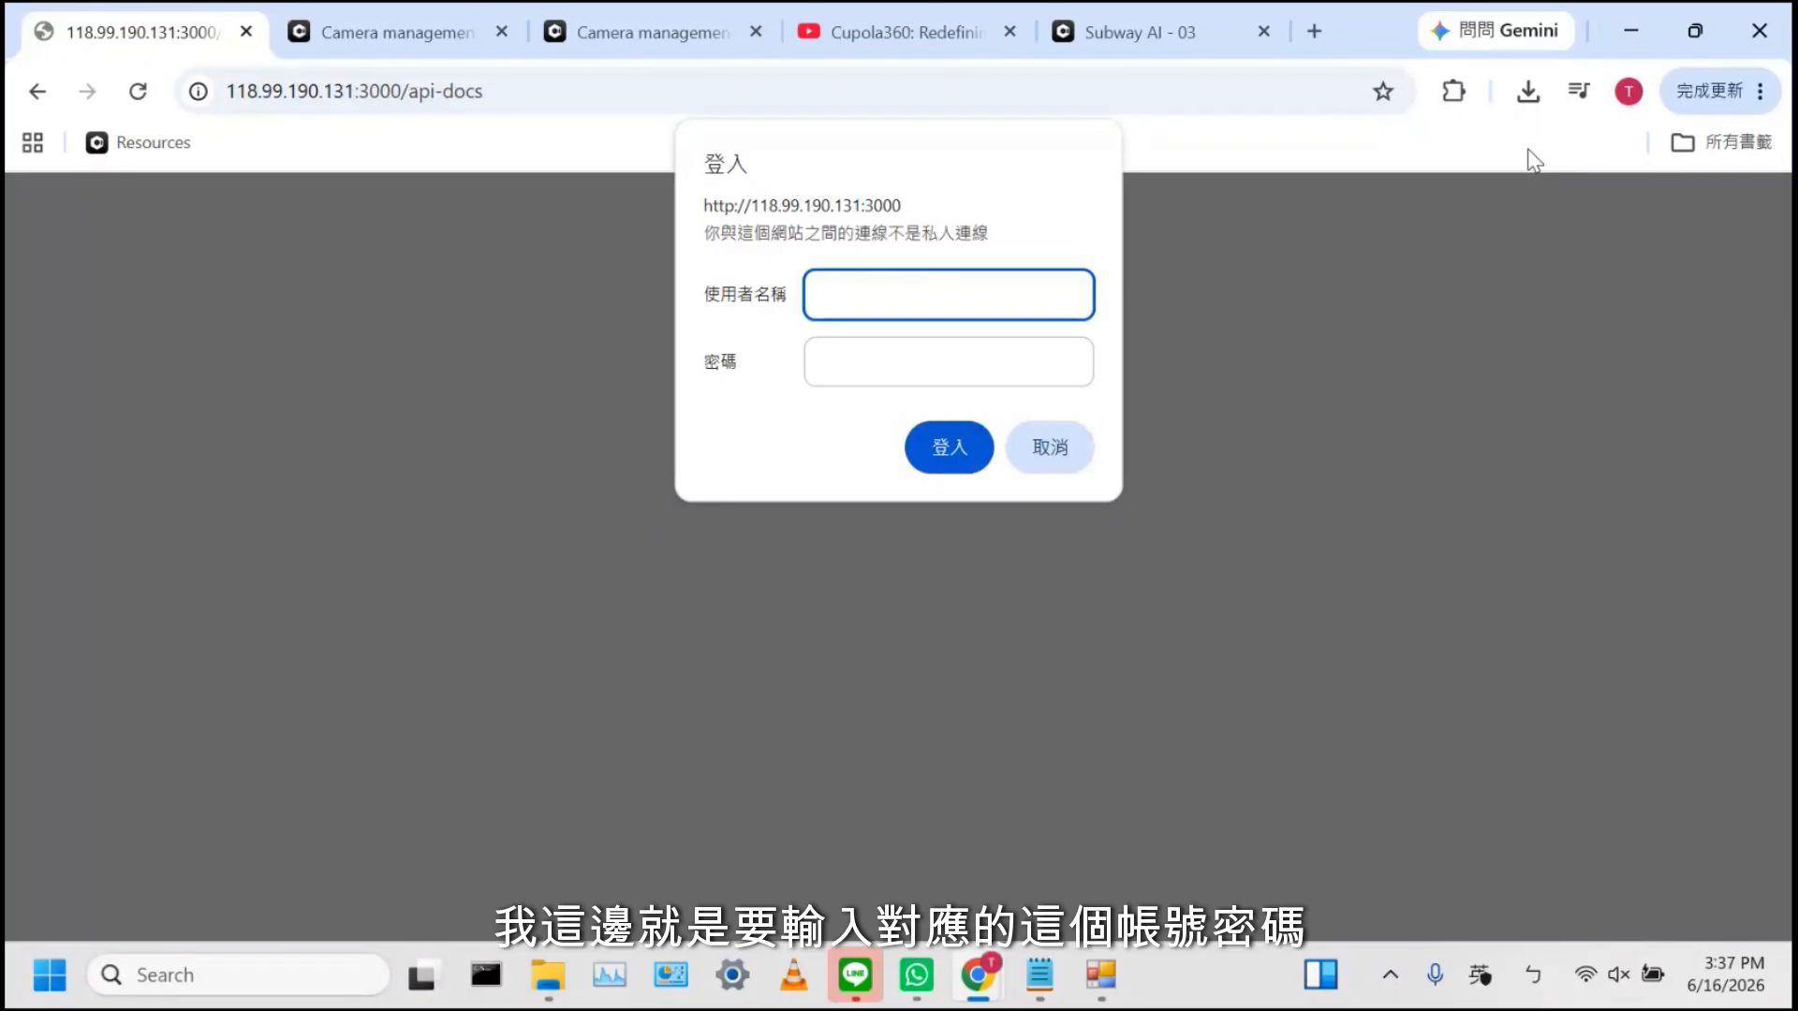
Enter the documentation username and password and submit the login
type("admin")
key("Tab")
type("a")
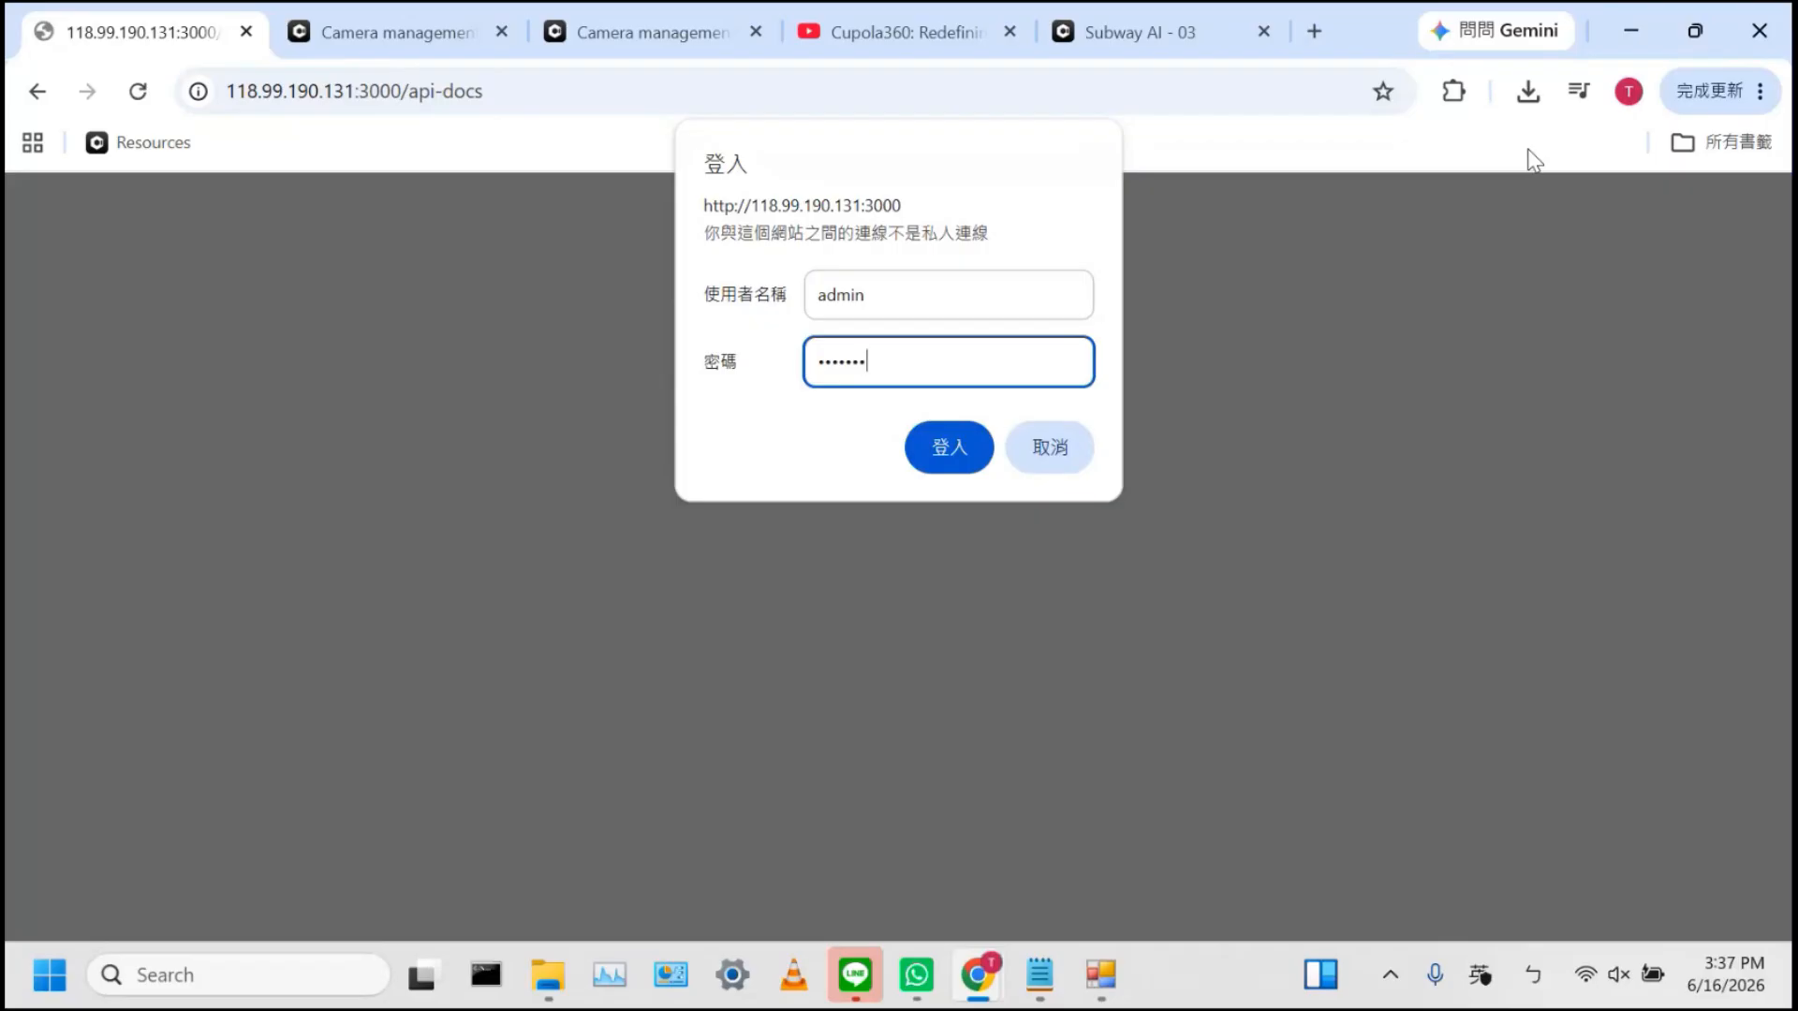
key("Return")
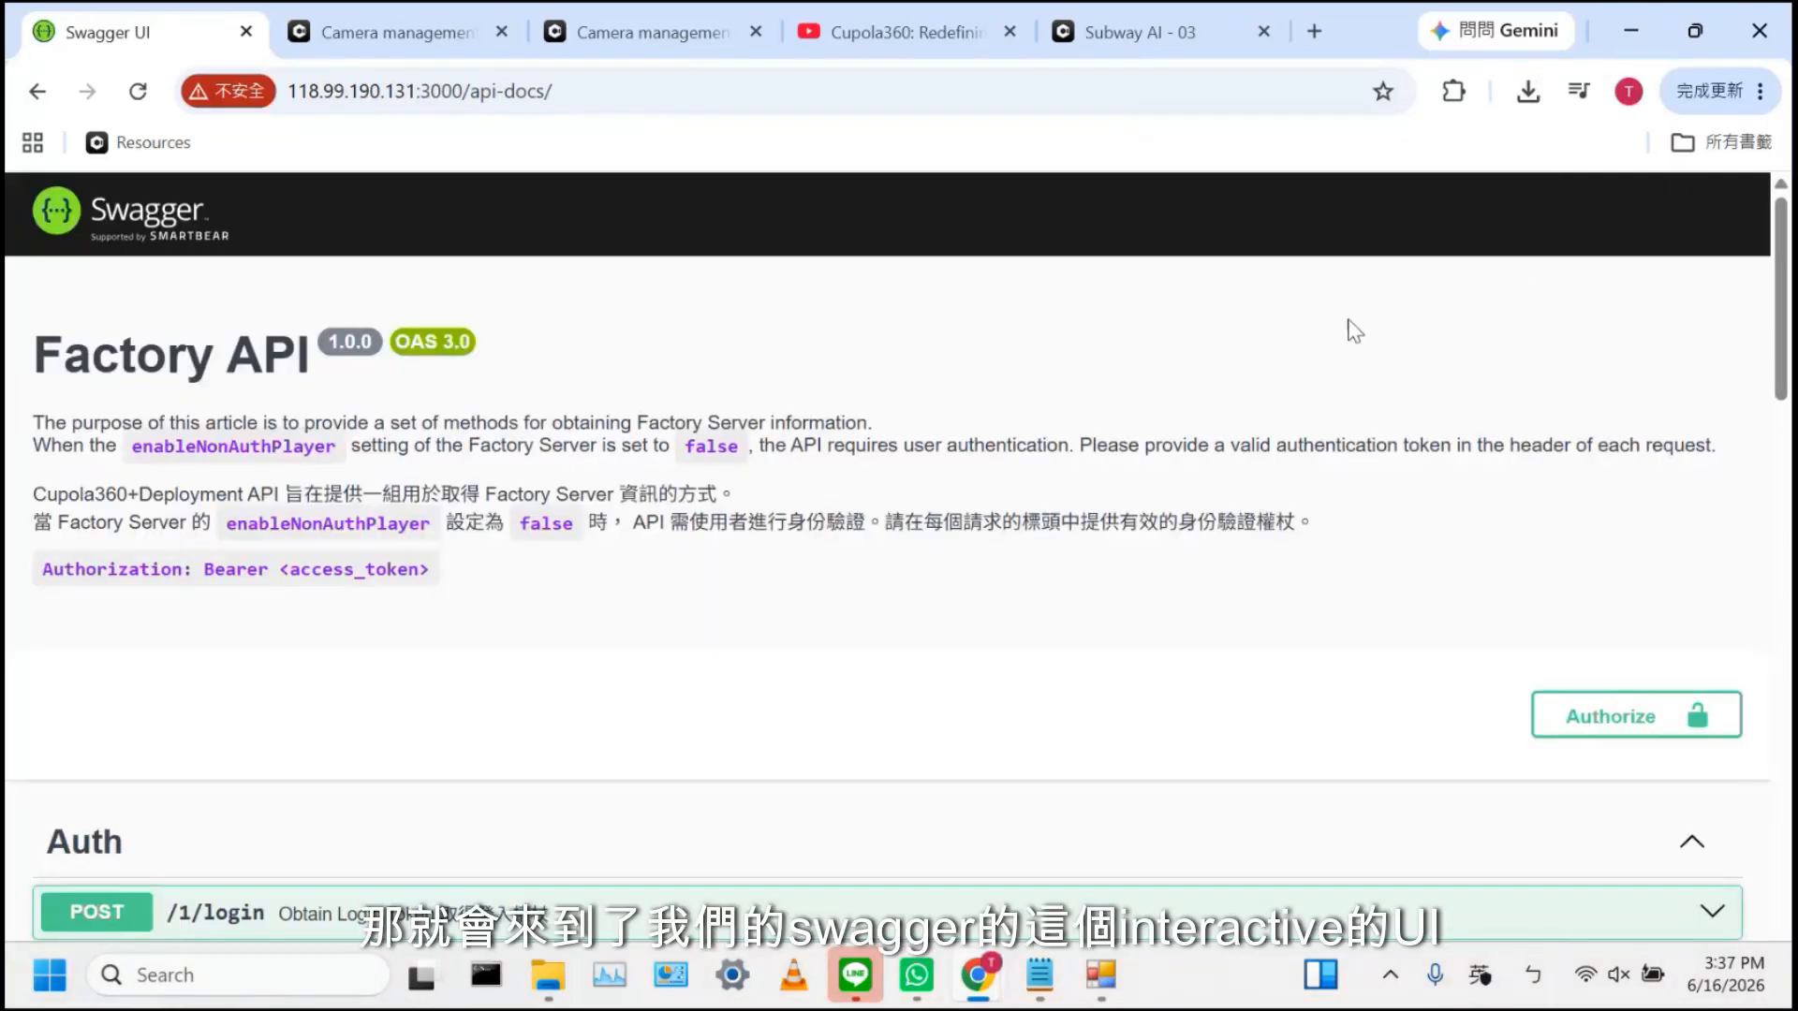
Expand GET /1/account/camera/params/{ip} and review its ip parameter and example 200 and 401 responses
scroll(1356, 332, "down", 3)
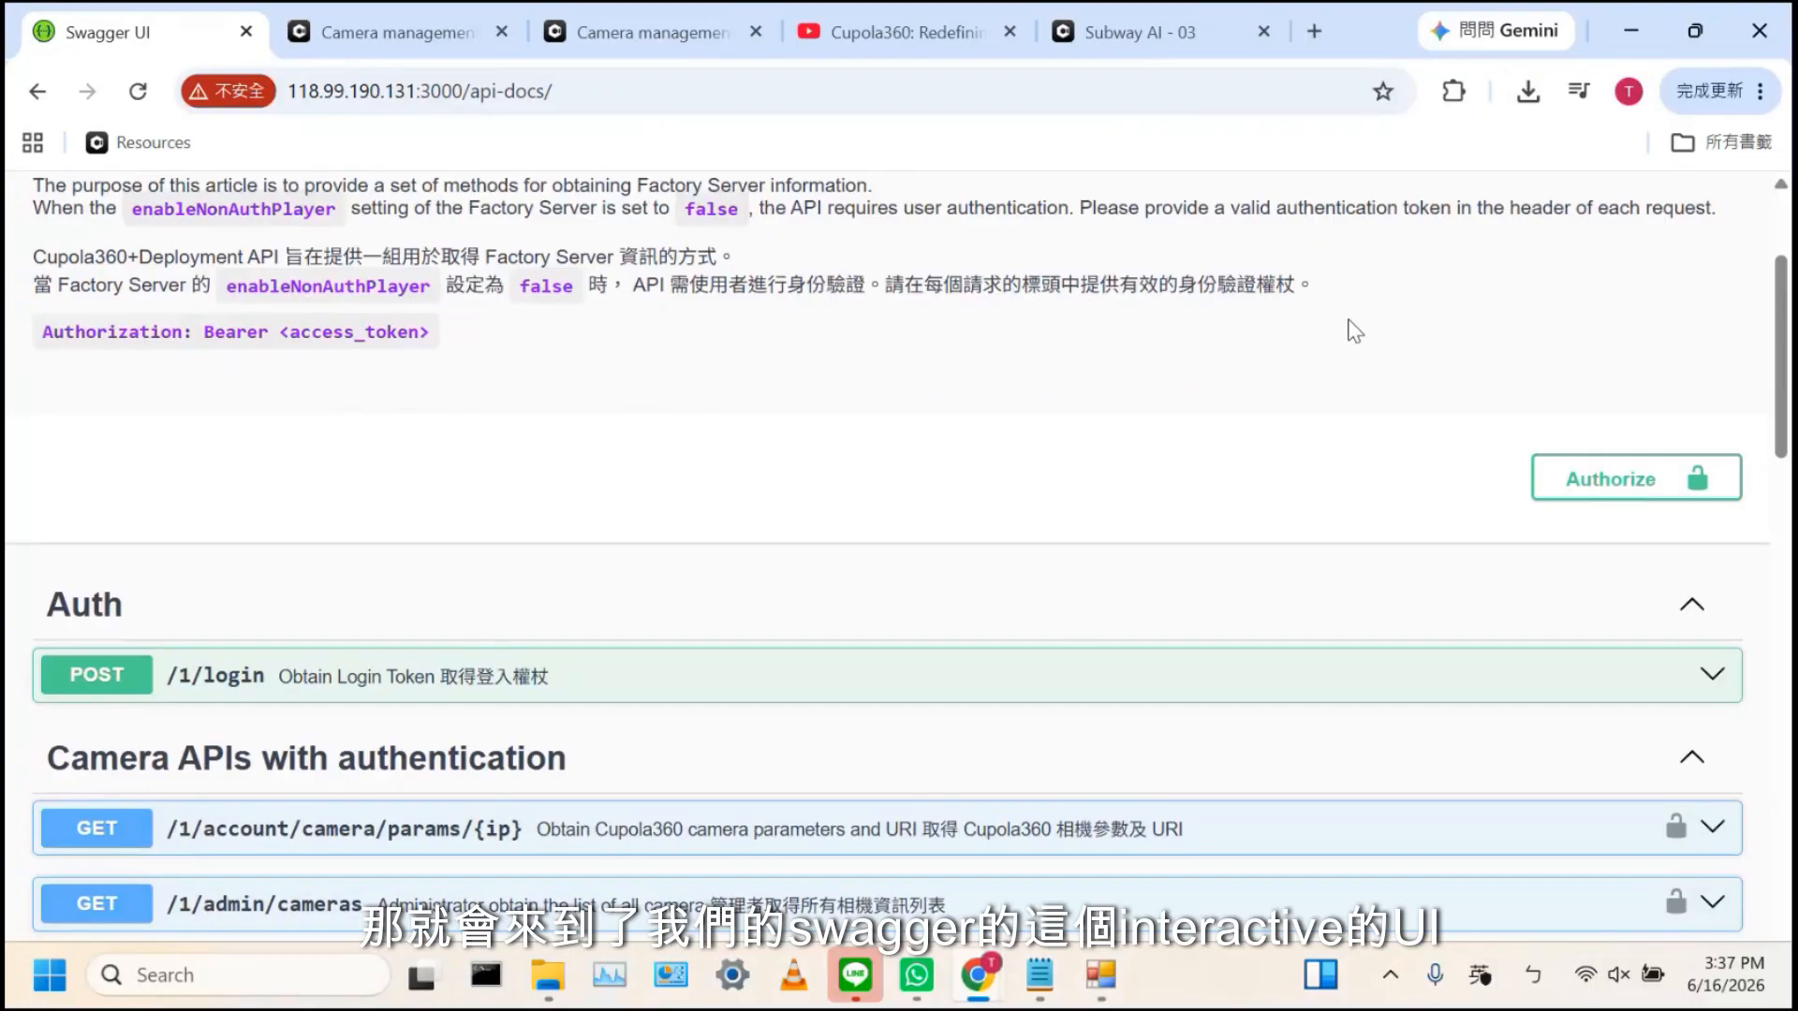
scroll(1356, 332, "down", 5)
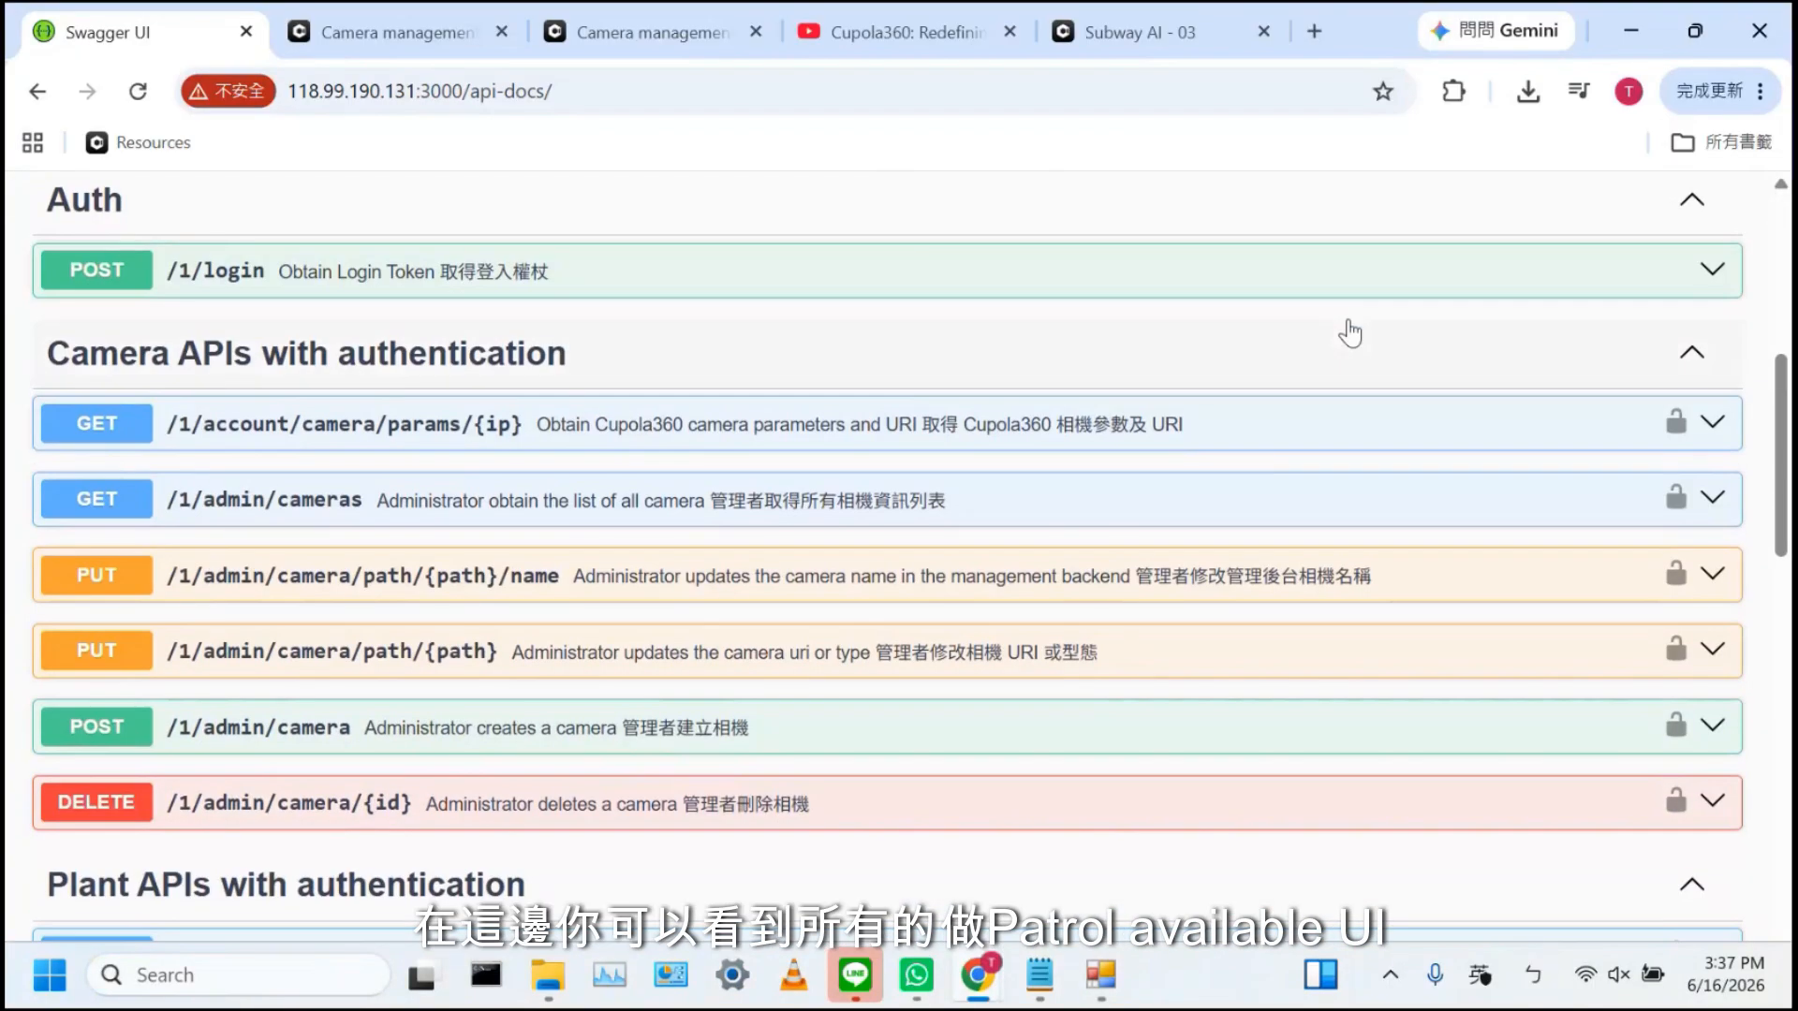
scroll(1349, 331, "down", 7)
scroll(1349, 332, "up", 6)
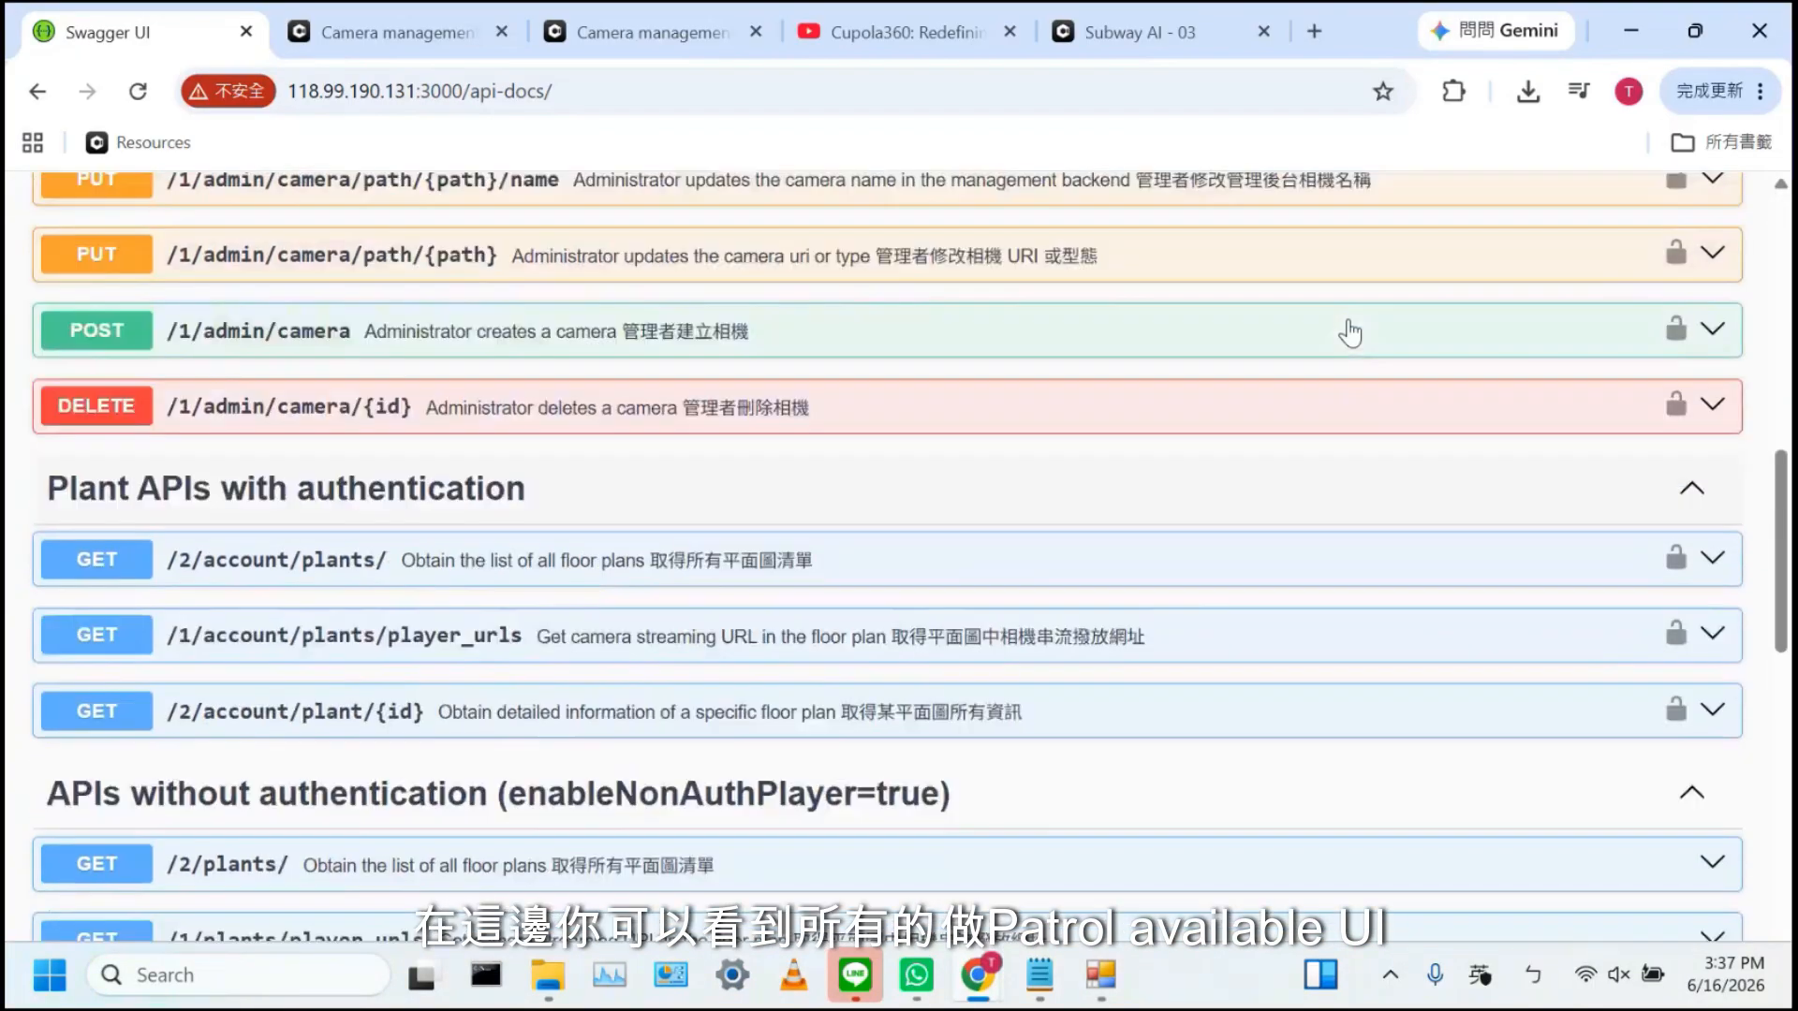
left_click(977, 319)
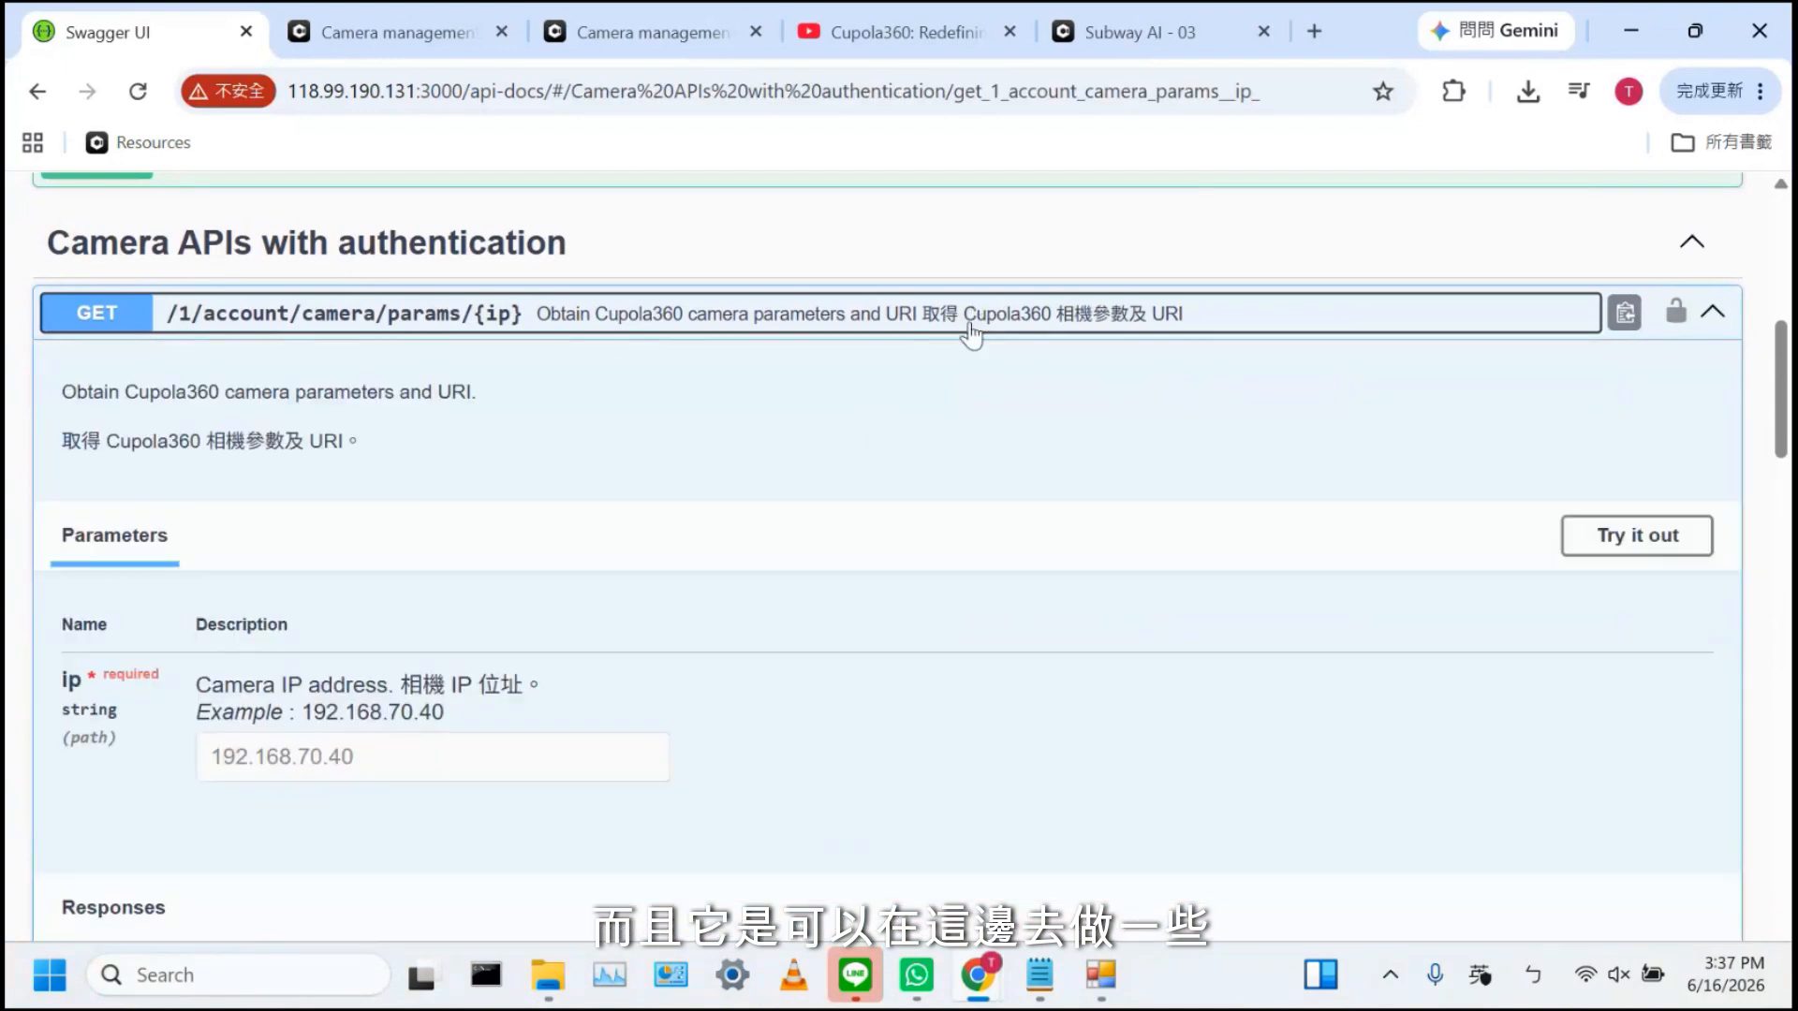
scroll(773, 557, "down", 3)
scroll(770, 552, "down", 10)
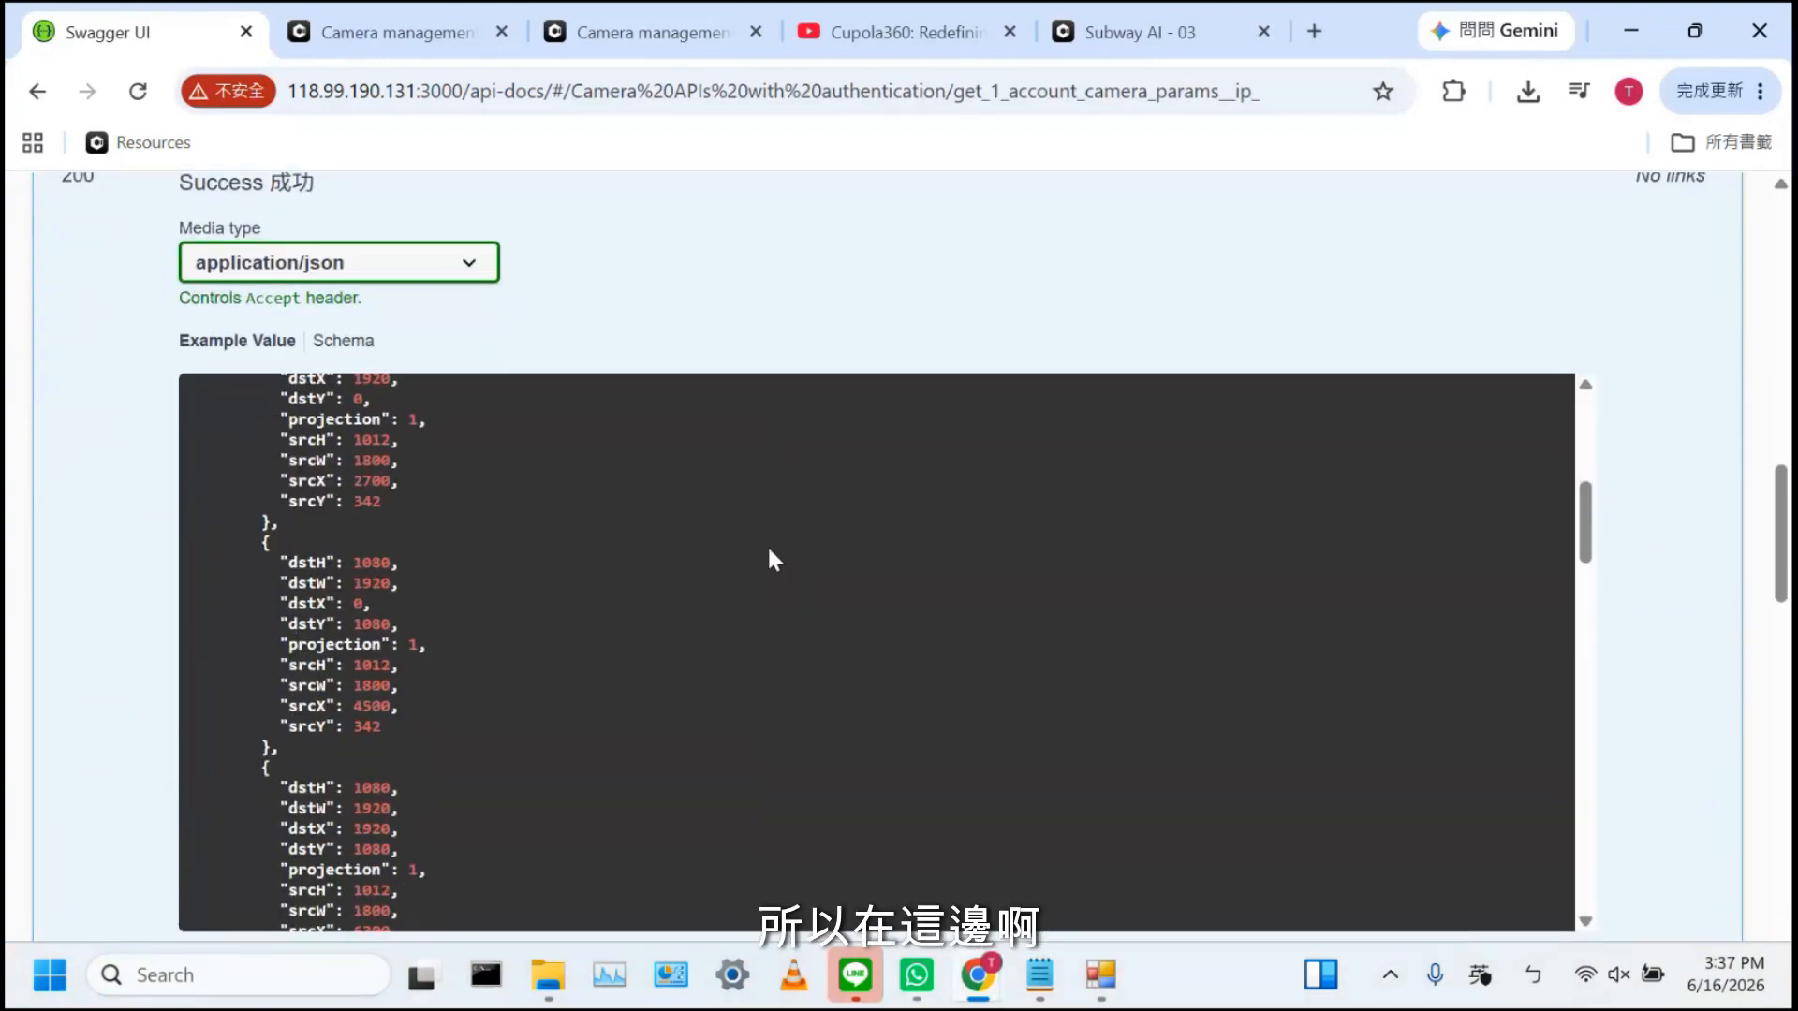
scroll(698, 251, "down", 5)
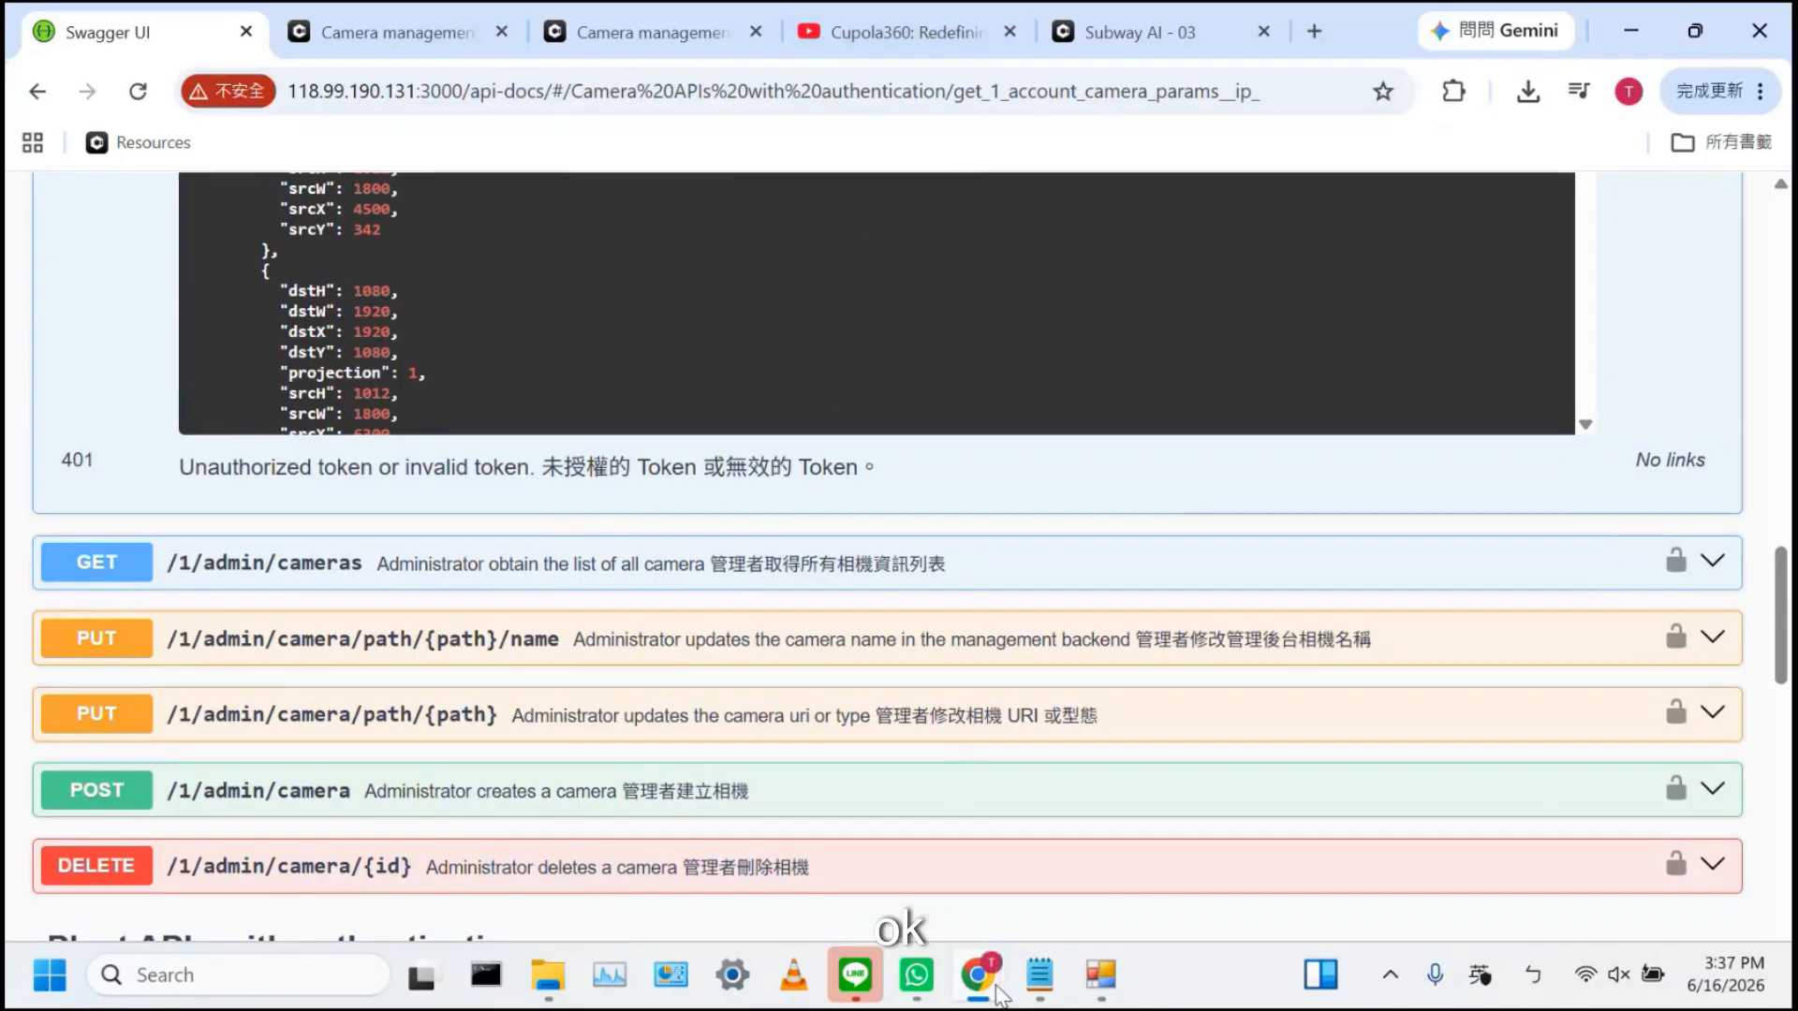
mouse_move(989, 990)
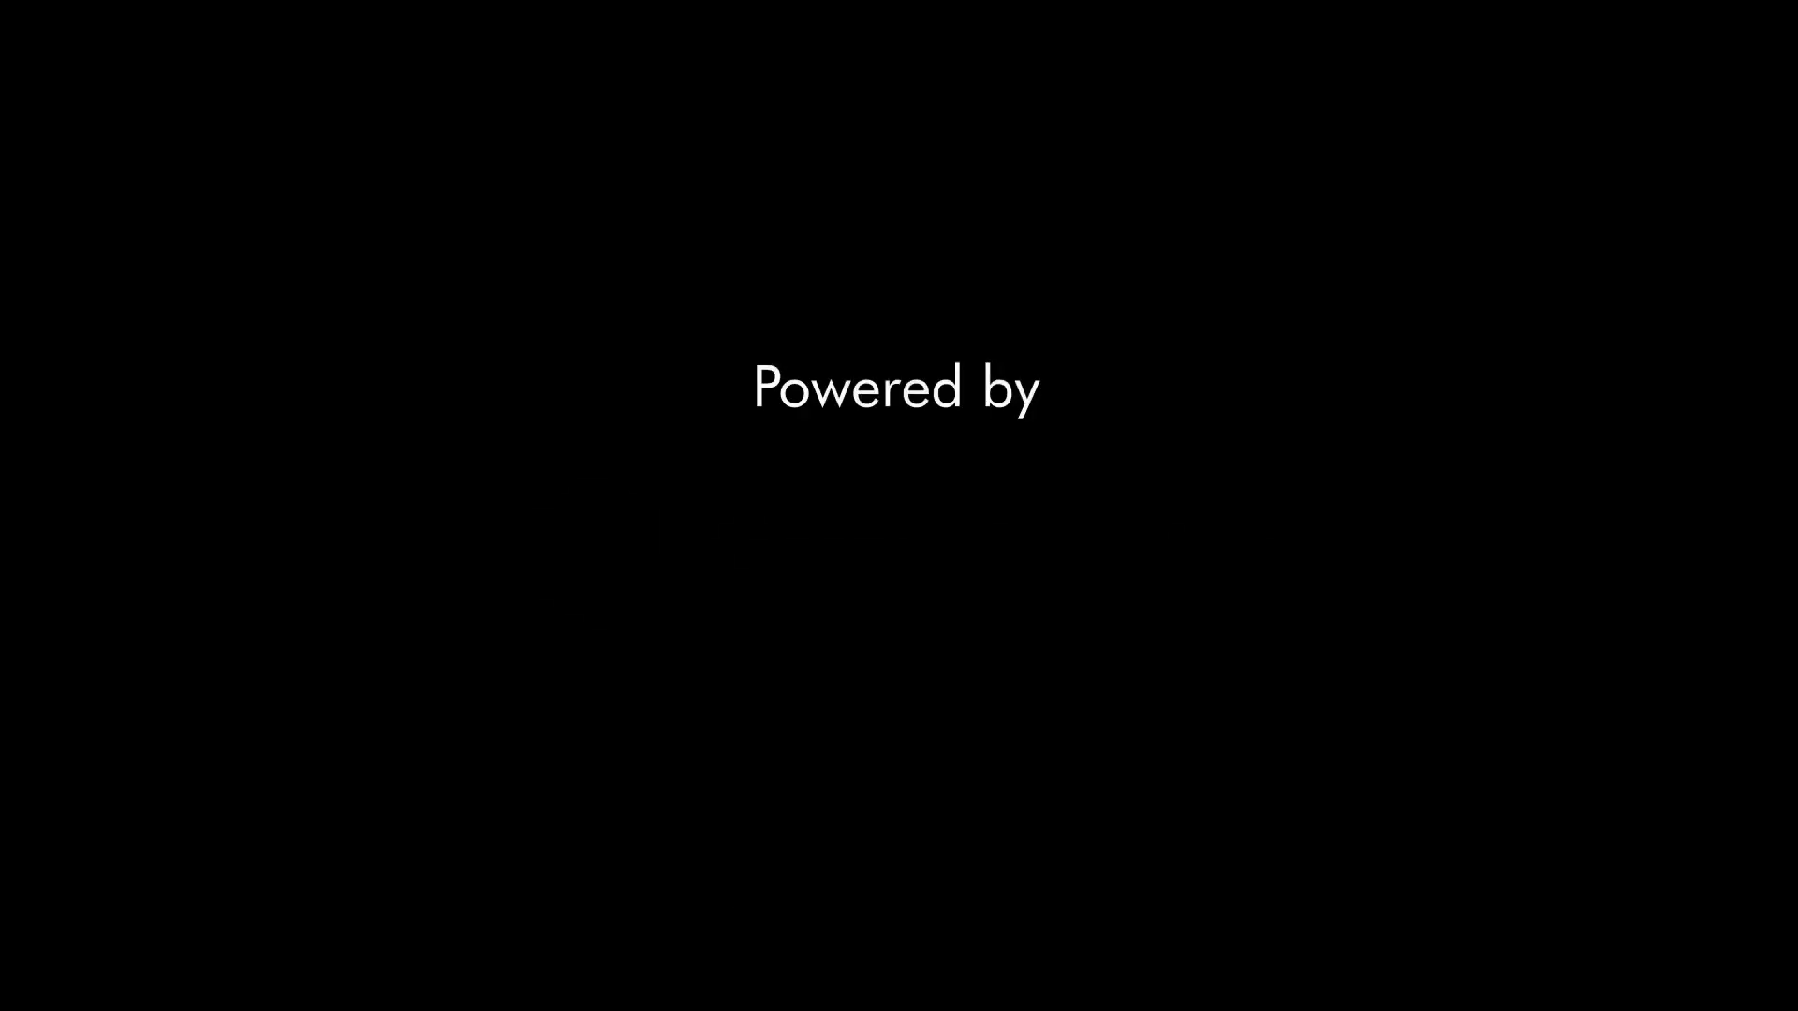